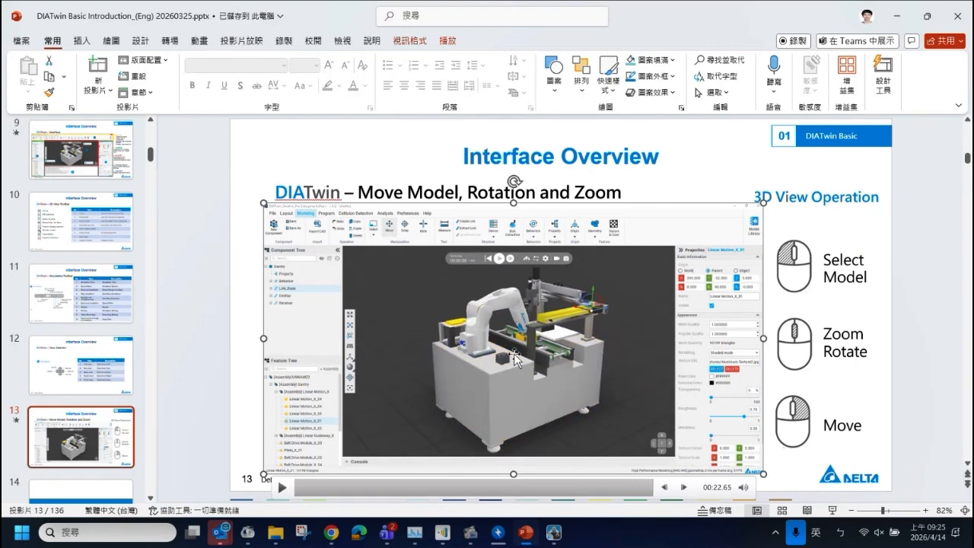
# Switch to DIATwin Creator and examine the 3-axis Cartesian robot, both in close-up and as a whole.
pyautogui.click(554, 541)
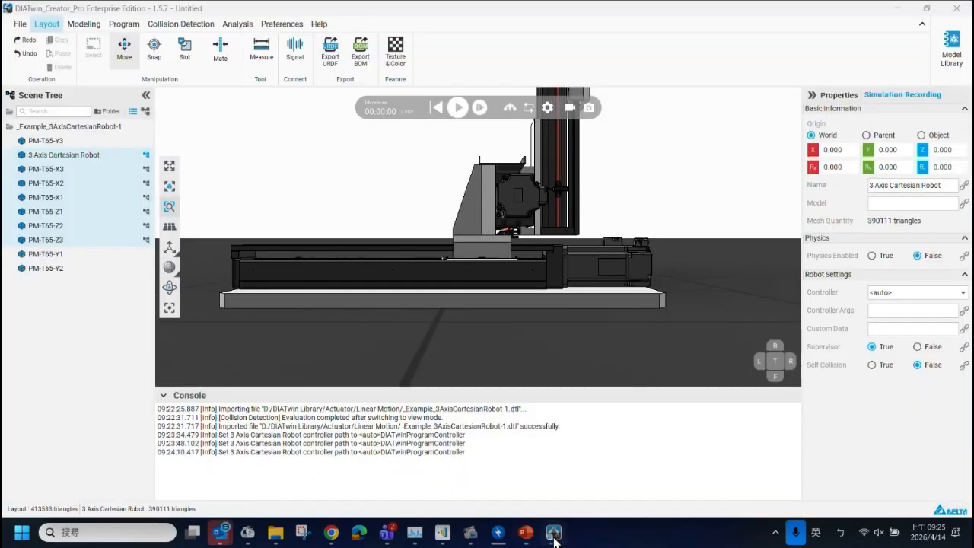
pyautogui.moveTo(411, 237); pyautogui.dragTo(437, 283, button='middle')
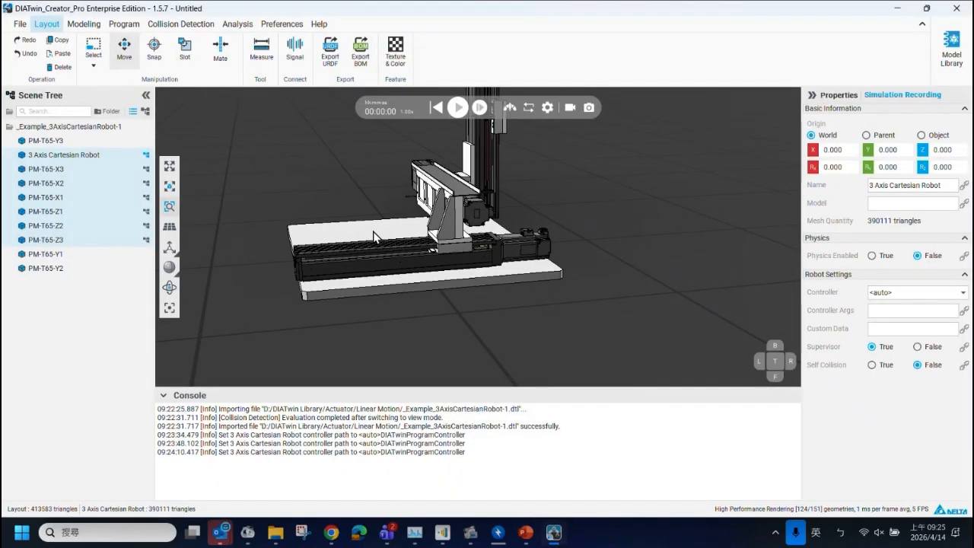
pyautogui.click(40, 269)
pyautogui.click(391, 224)
pyautogui.click(372, 214)
pyautogui.scroll(7, 426, 210)
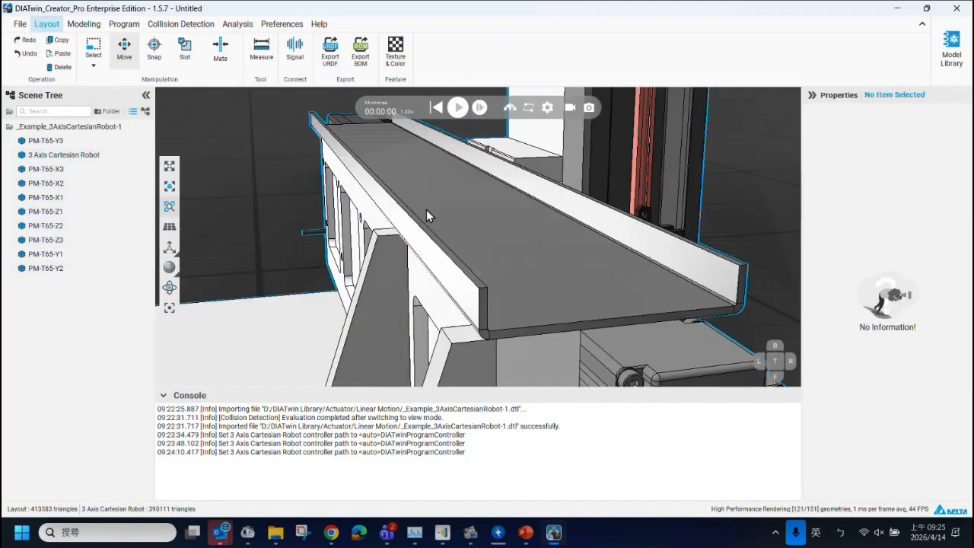
pyautogui.scroll(-6, 395, 265)
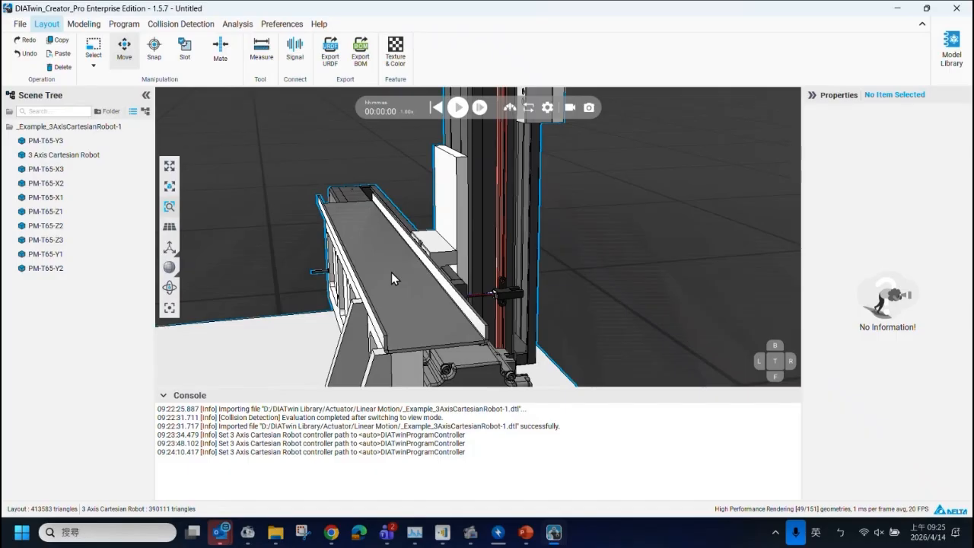
pyautogui.scroll(-5, 391, 273)
pyautogui.scroll(5, 389, 276)
pyautogui.scroll(-6, 388, 281)
pyautogui.scroll(1, 386, 284)
# Check the 3D View Operation slide in PowerPoint, then view the robot from a higher angle in DIATwin Creator.
pyautogui.click(525, 532)
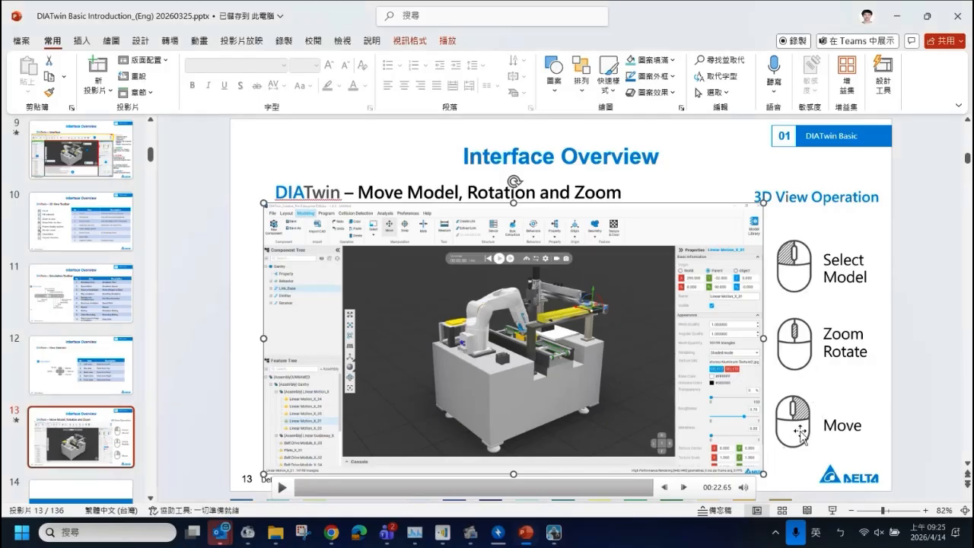
pyautogui.click(553, 533)
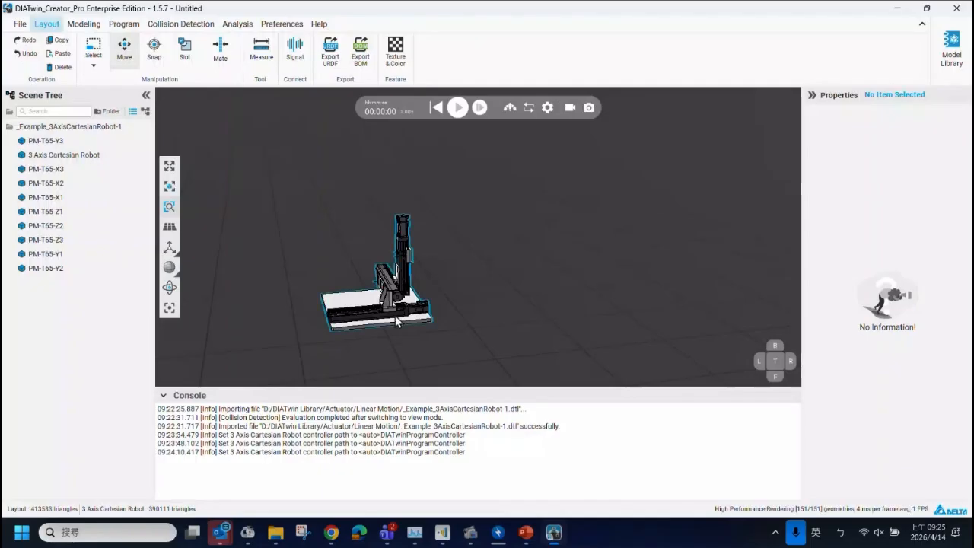
pyautogui.moveTo(365, 303); pyautogui.dragTo(431, 243)
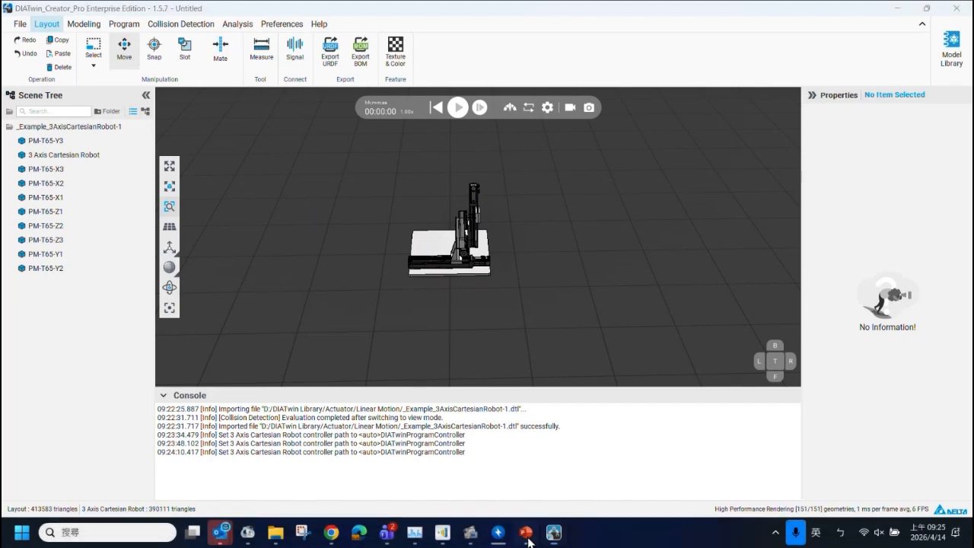
# Switch to PowerPoint and show slide 15, DIATwin Components.
pyautogui.click(526, 532)
pyautogui.scroll(-1, 503, 191)
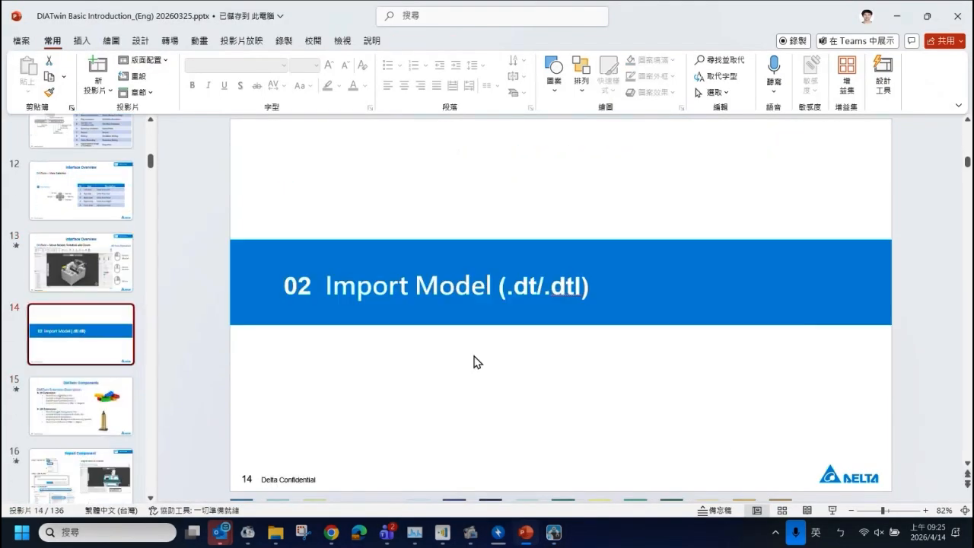
pyautogui.click(84, 410)
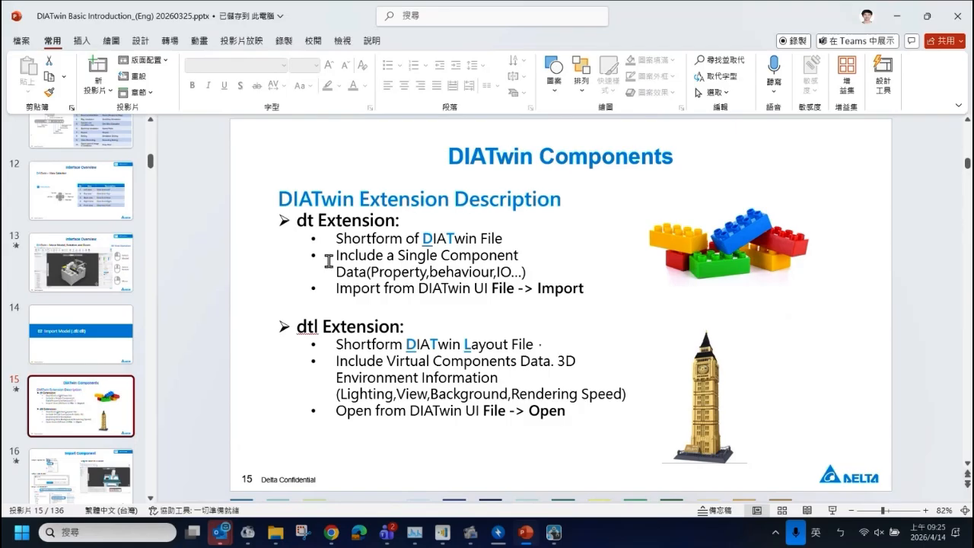
# Highlight the dt and dtl extension names and the words "Single Component" in the slide's description.
pyautogui.click(320, 222)
pyautogui.doubleClick(304, 220)
pyautogui.doubleClick(304, 326)
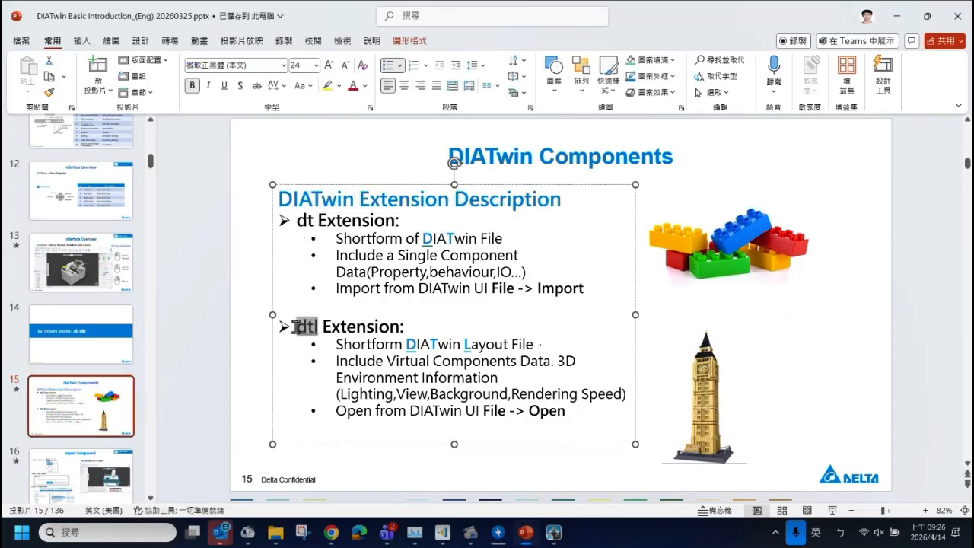
pyautogui.click(578, 236)
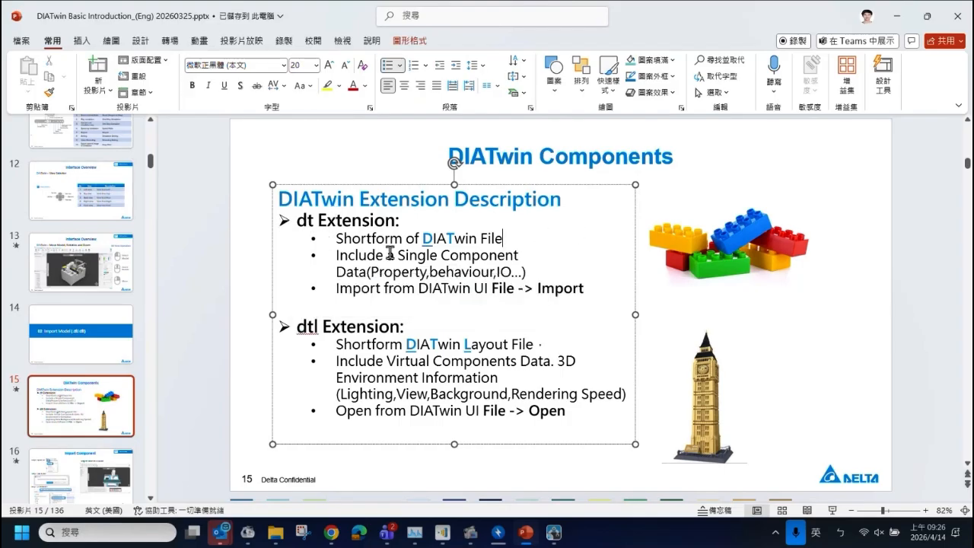
pyautogui.moveTo(398, 256); pyautogui.dragTo(516, 260)
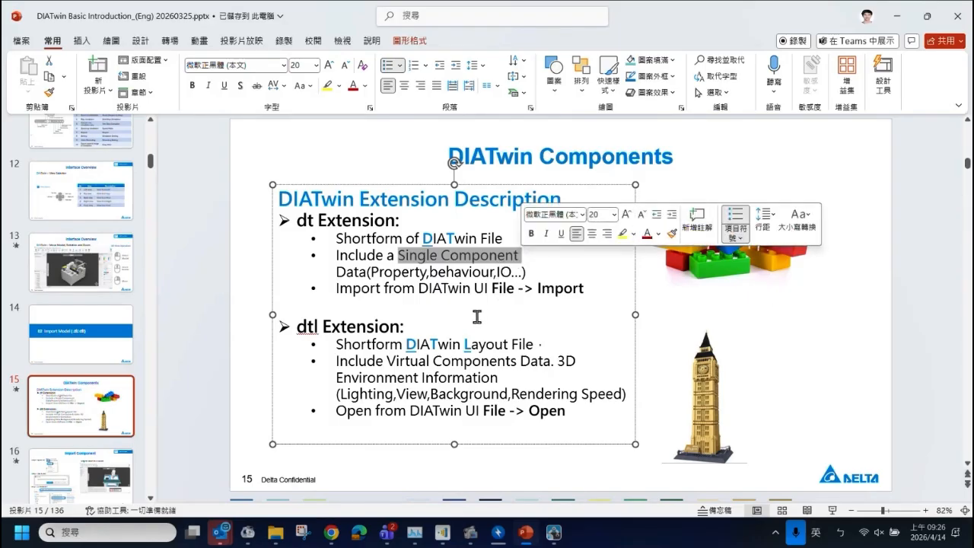
# Switch to DIATwin Creator, open the Model Library and look through the Sensor models.
pyautogui.click(553, 532)
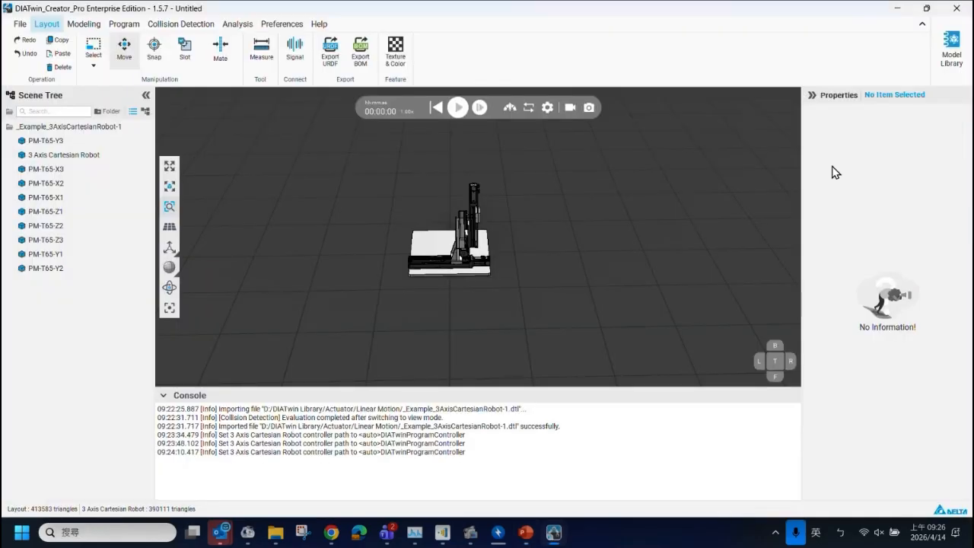
pyautogui.click(950, 57)
pyautogui.click(256, 253)
pyautogui.click(262, 242)
pyautogui.click(389, 165)
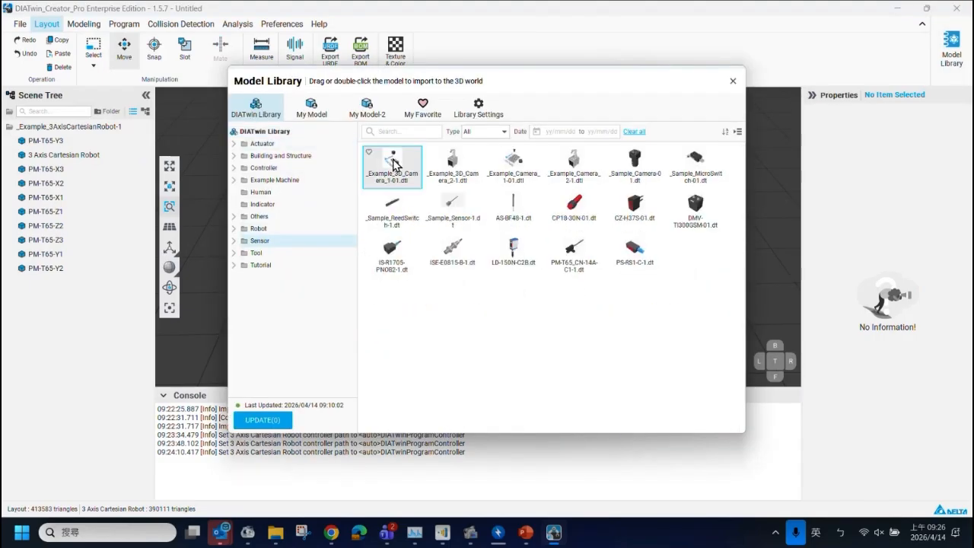
pyautogui.click(452, 210)
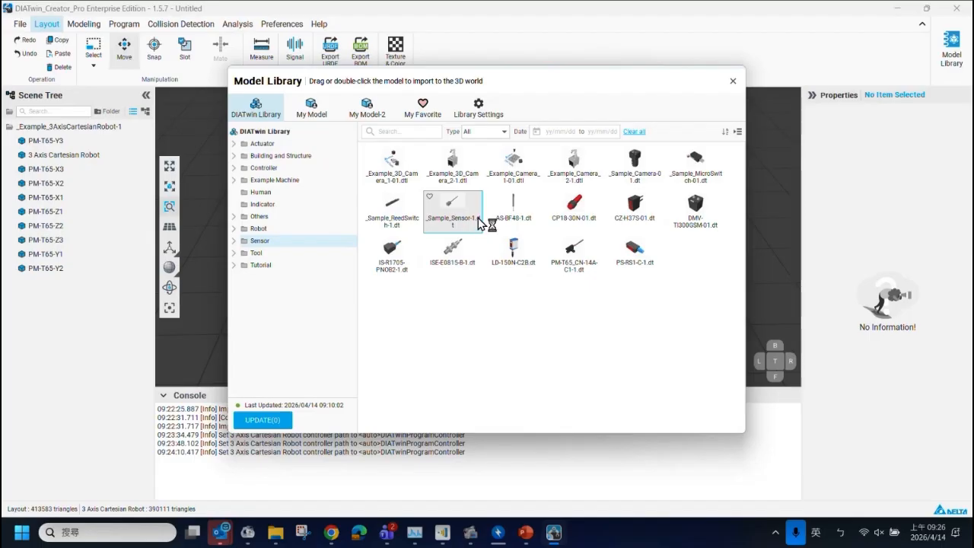
pyautogui.click(513, 217)
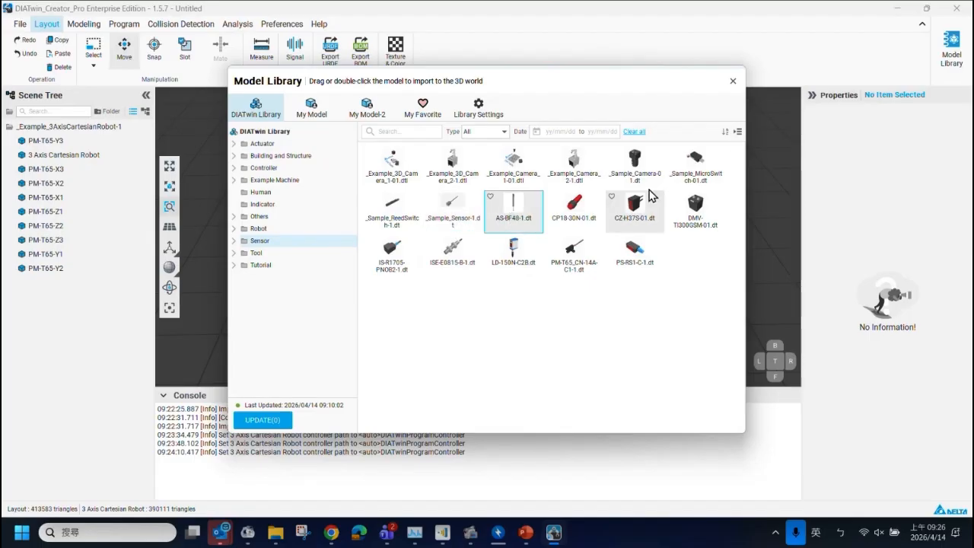
# Show the library's model details and inspect the CP18-30N-01 and CZ-H37S-01 sensors.
pyautogui.click(738, 132)
pyautogui.click(453, 251)
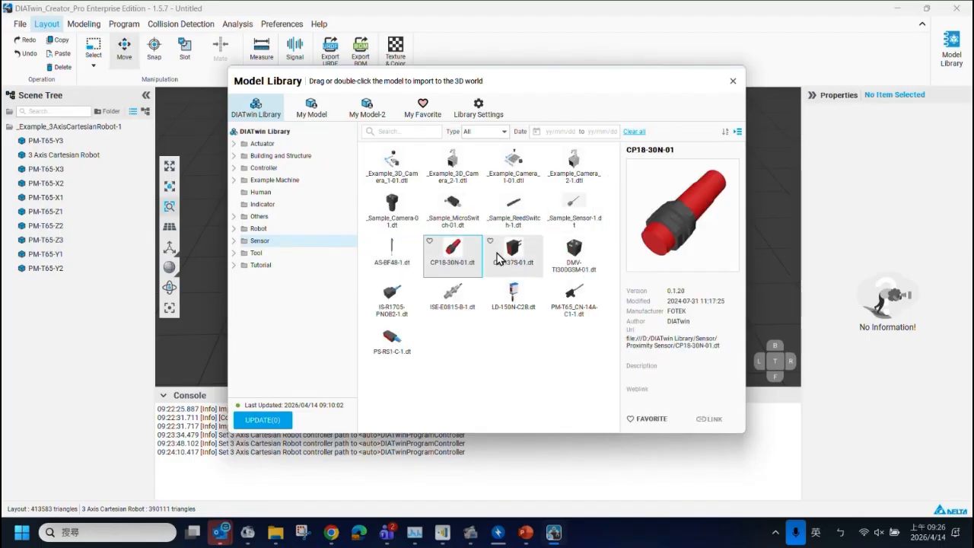
pyautogui.click(512, 253)
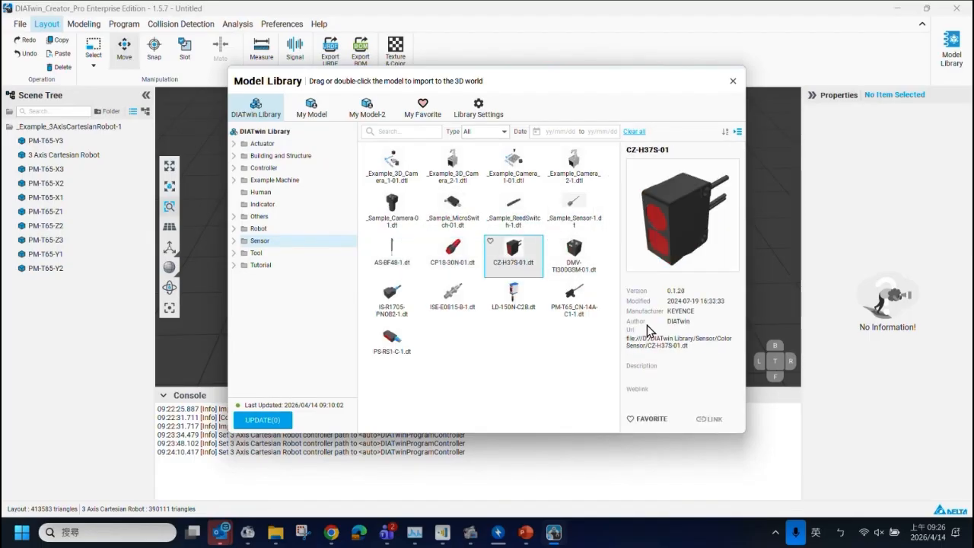
# Browse the Tool models and preview _Sample_Gripper4Mahjong-1 and _Example_Nozzle_1-1.
pyautogui.click(257, 253)
pyautogui.click(461, 220)
pyautogui.click(514, 219)
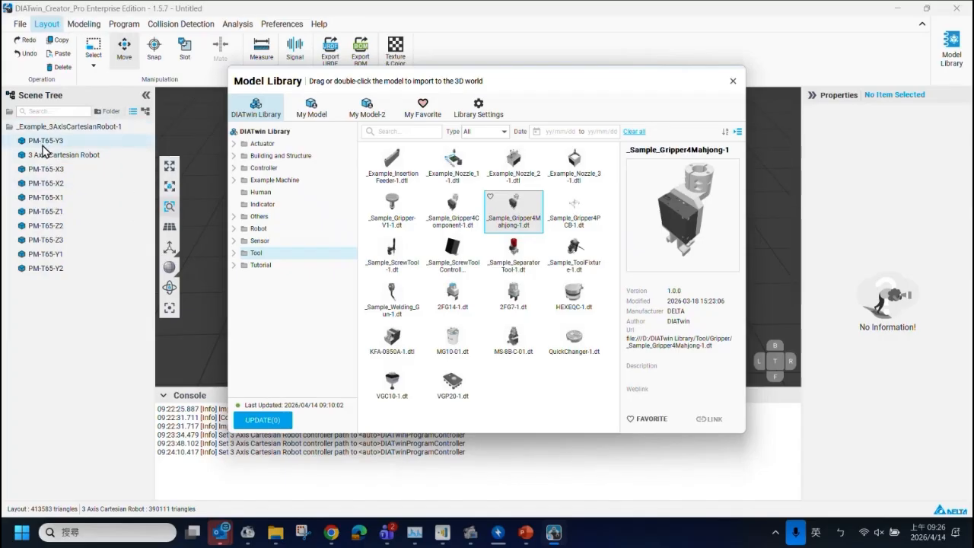
pyautogui.click(478, 170)
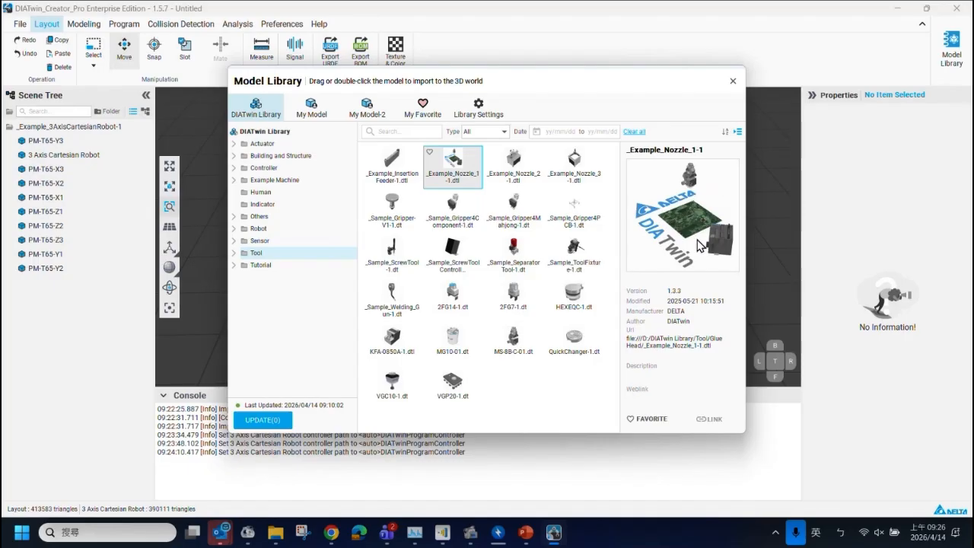
# Browse the Controller and Example Machine categories and check the file path of _Example_CNCLatheLoadUnload-1.dtl.
pyautogui.click(279, 172)
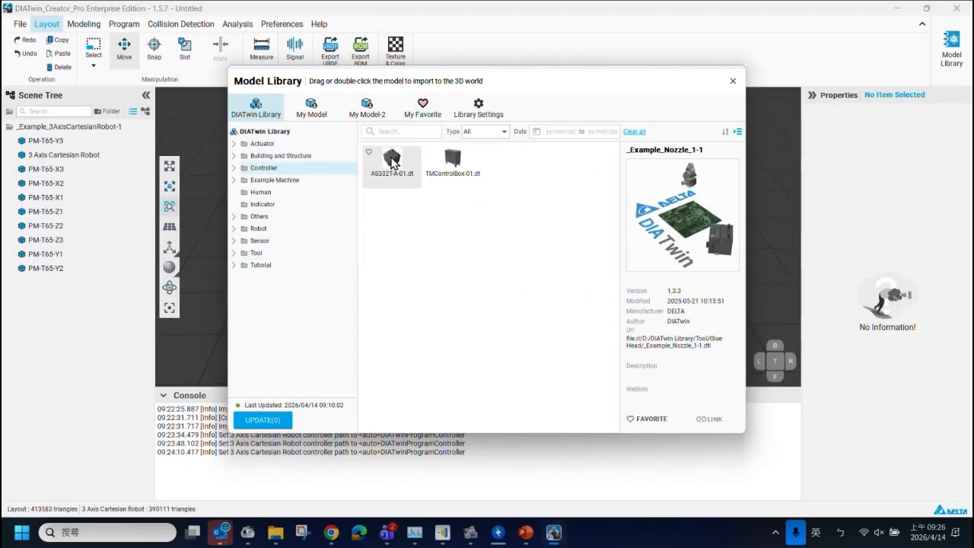
pyautogui.click(247, 183)
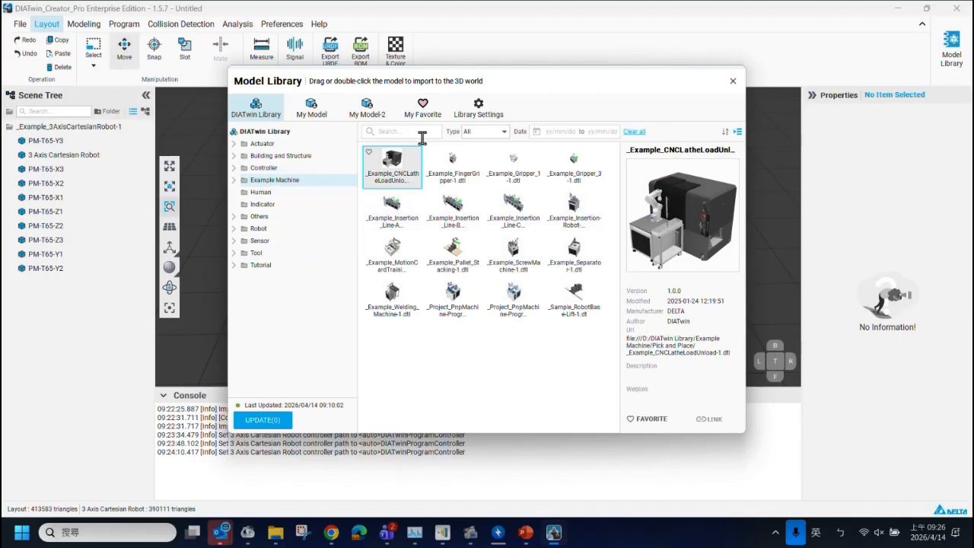
pyautogui.doubleClick(722, 353)
# Switch to PowerPoint and review the Import Component instructions on slide 16.
pyautogui.click(532, 541)
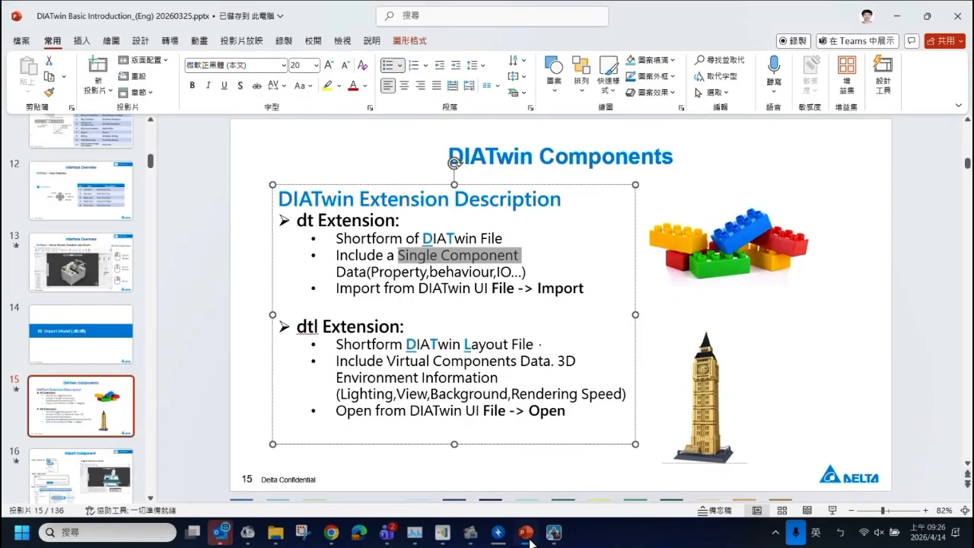
pyautogui.scroll(-2, 105, 377)
pyautogui.click(95, 350)
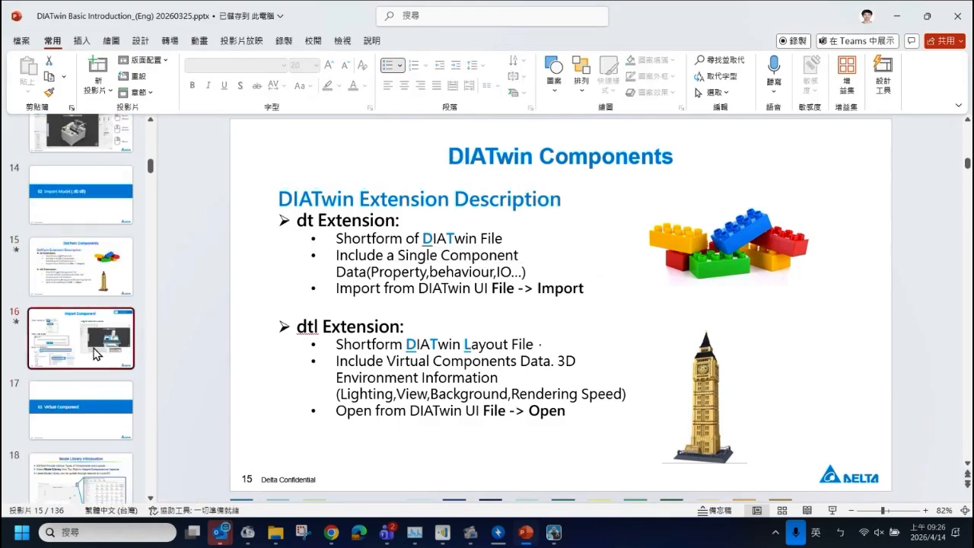
pyautogui.moveTo(572, 305)
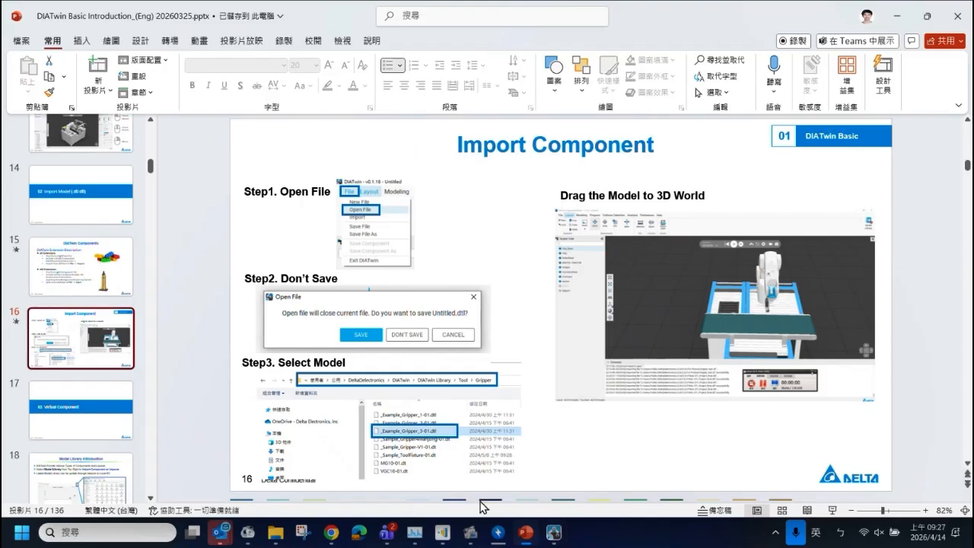
pyautogui.moveTo(576, 285)
# Switch to the DAY1 20260414 folder in File Explorer, open its Training Model subfolder and copy the folder path.
pyautogui.moveTo(276, 540)
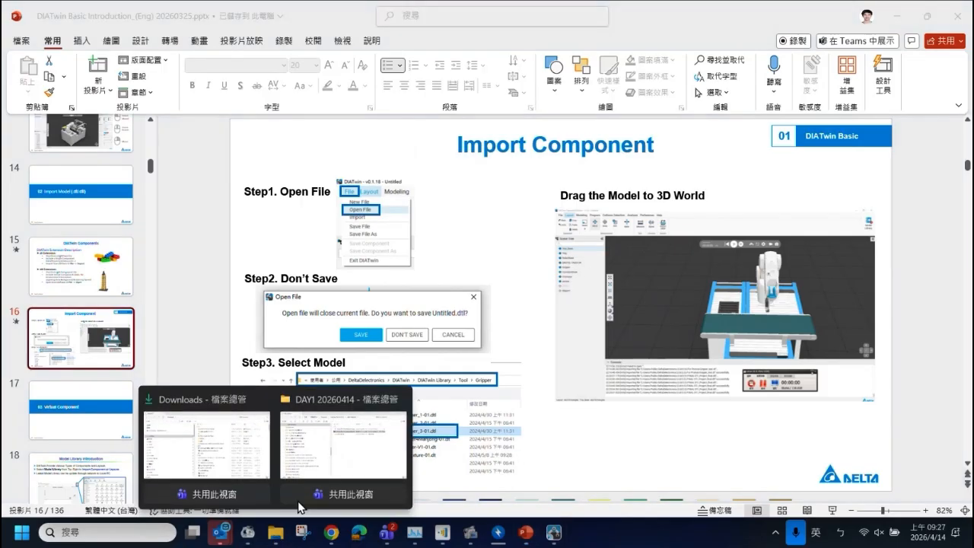
pyautogui.click(340, 456)
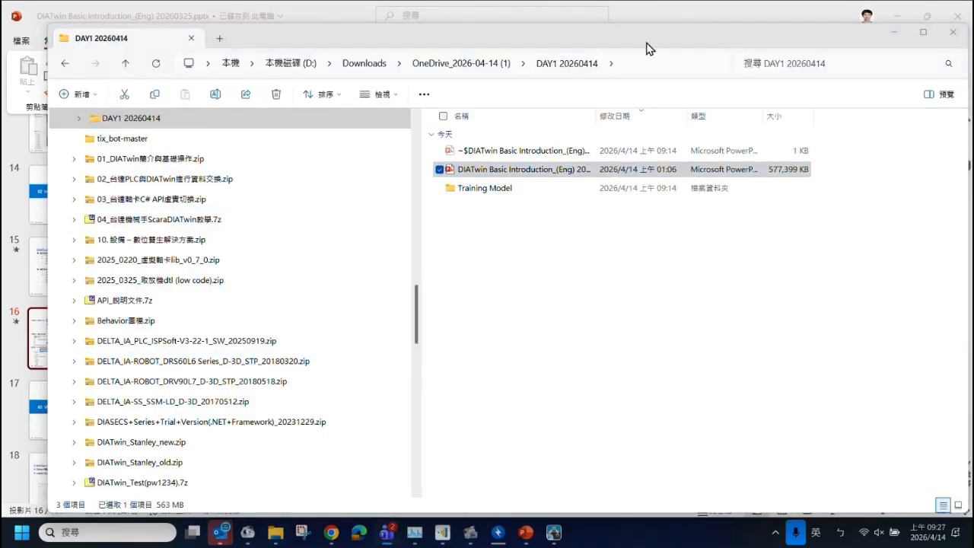
pyautogui.doubleClick(645, 44)
pyautogui.moveTo(378, 265); pyautogui.dragTo(22, 279)
pyautogui.click(92, 164)
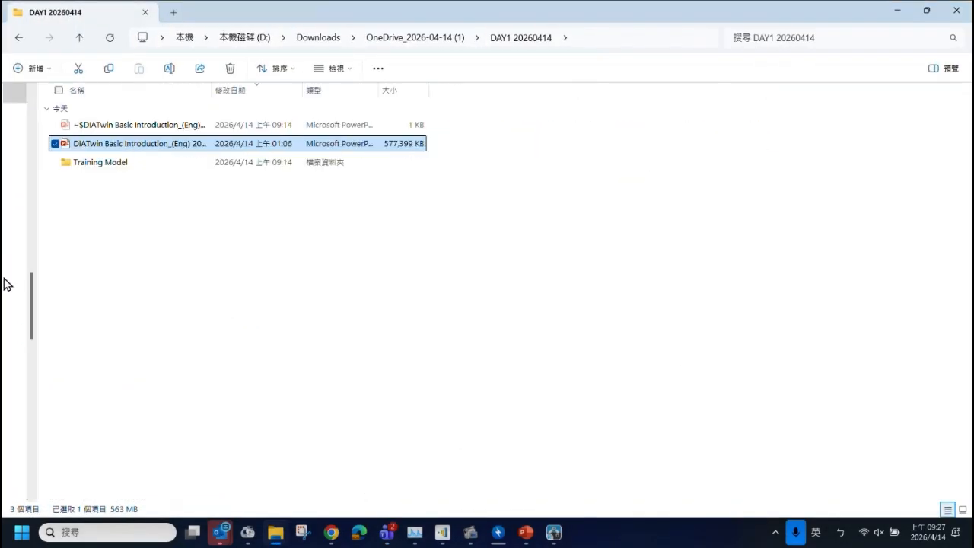
pyautogui.doubleClick(91, 164)
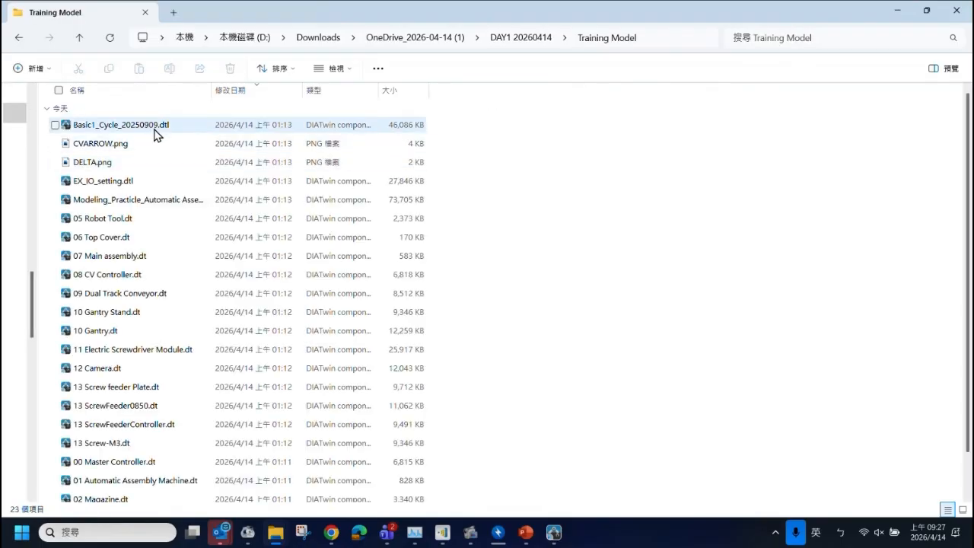
pyautogui.click(680, 43)
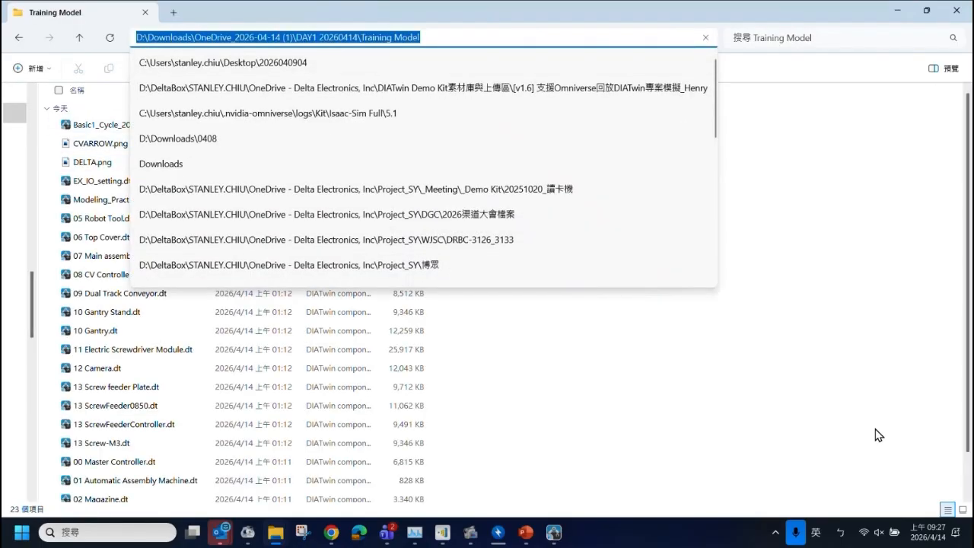
pyautogui.click(730, 372)
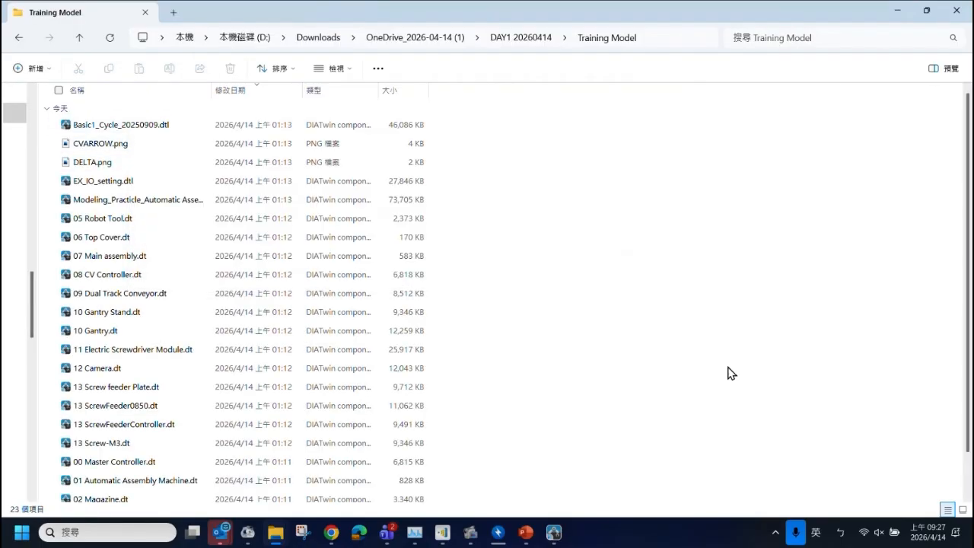
# Switch to DIATwin Creator and open Basic1_Cycle_20250909.dtl from the Training Model folder without saving the current project.
pyautogui.click(553, 533)
pyautogui.click(733, 85)
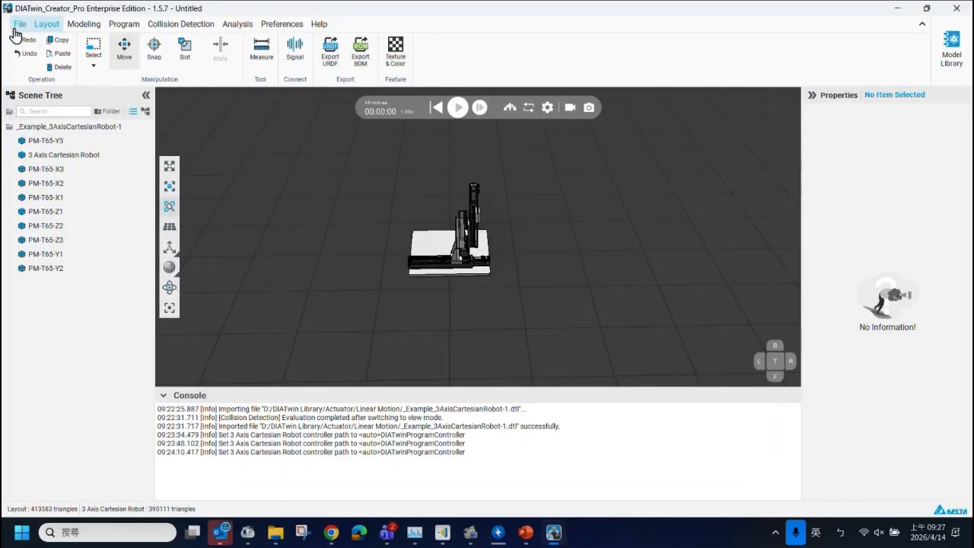
pyautogui.click(15, 27)
pyautogui.click(32, 51)
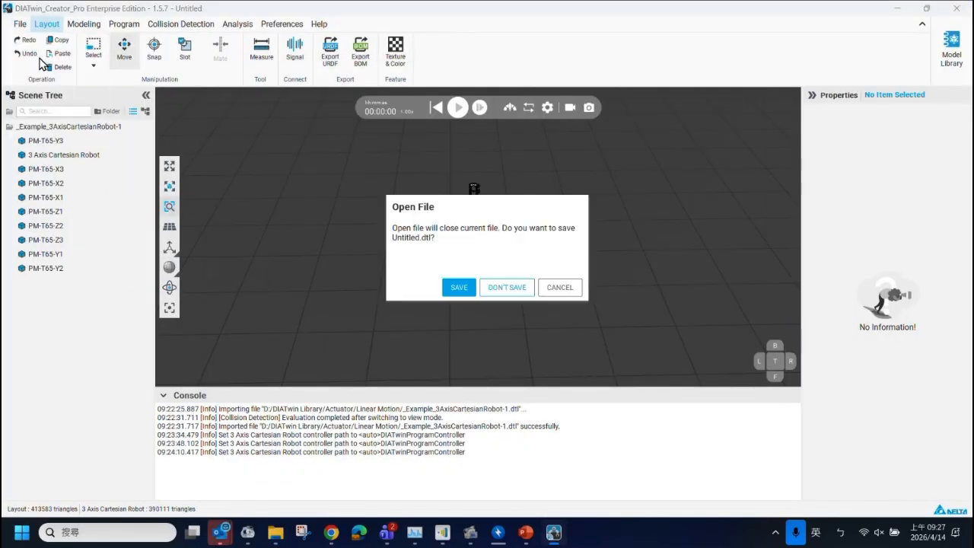
pyautogui.click(506, 288)
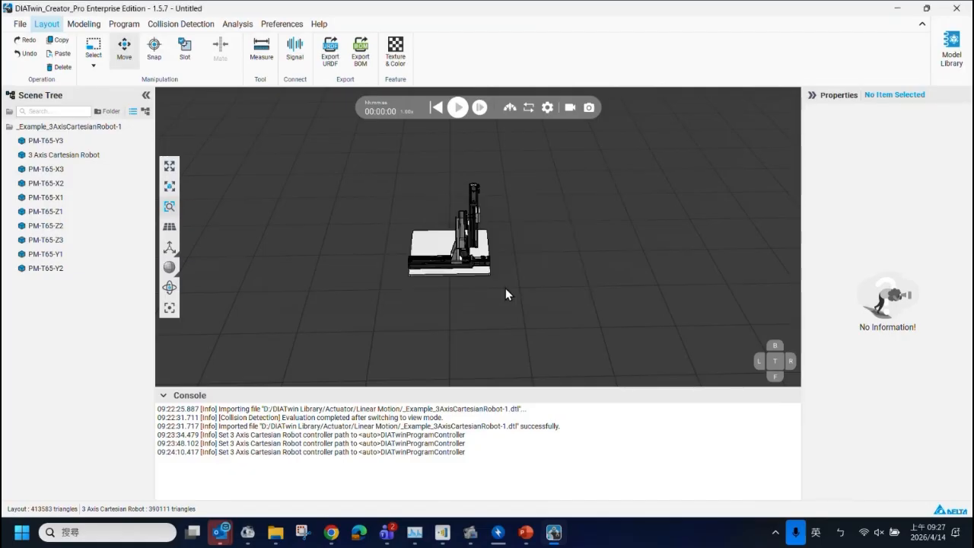
pyautogui.click(424, 39)
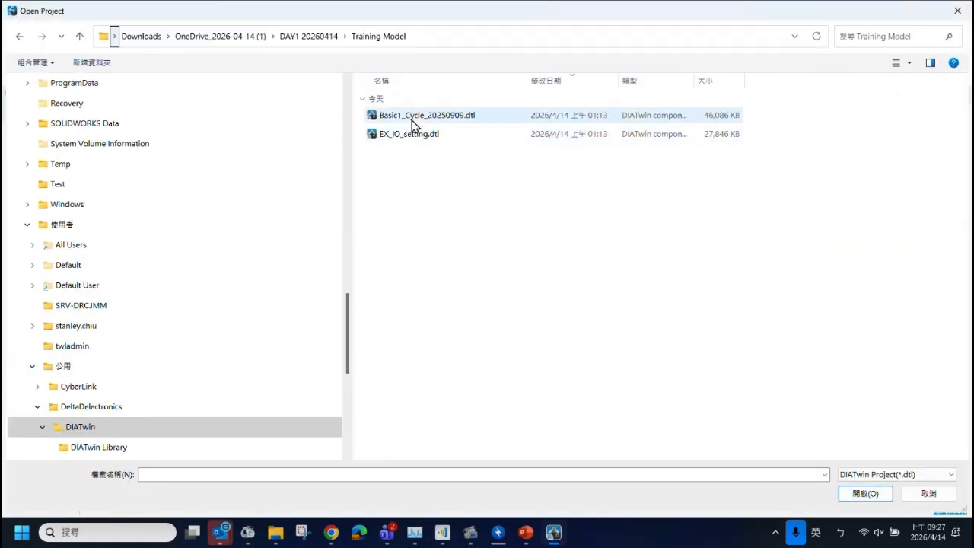
pyautogui.click(414, 116)
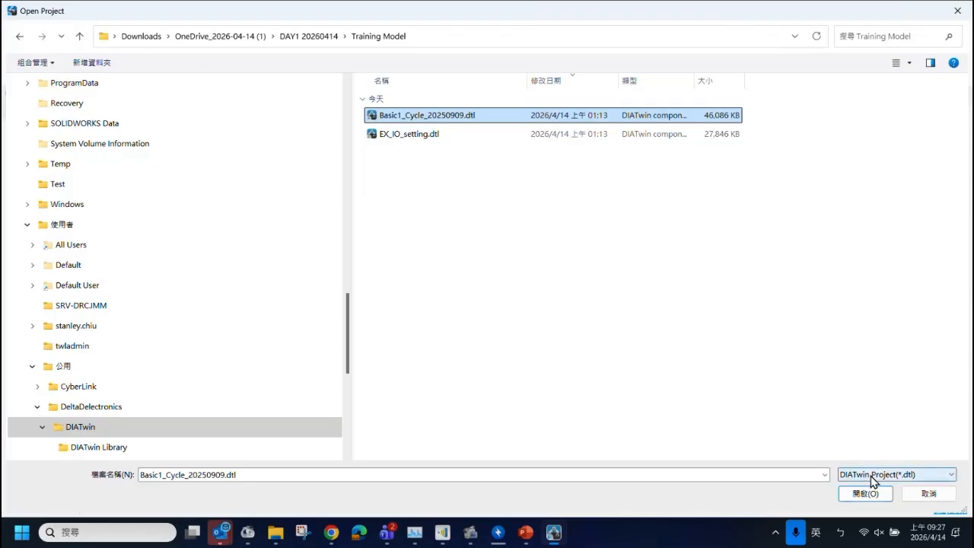
pyautogui.click(524, 534)
pyautogui.click(553, 534)
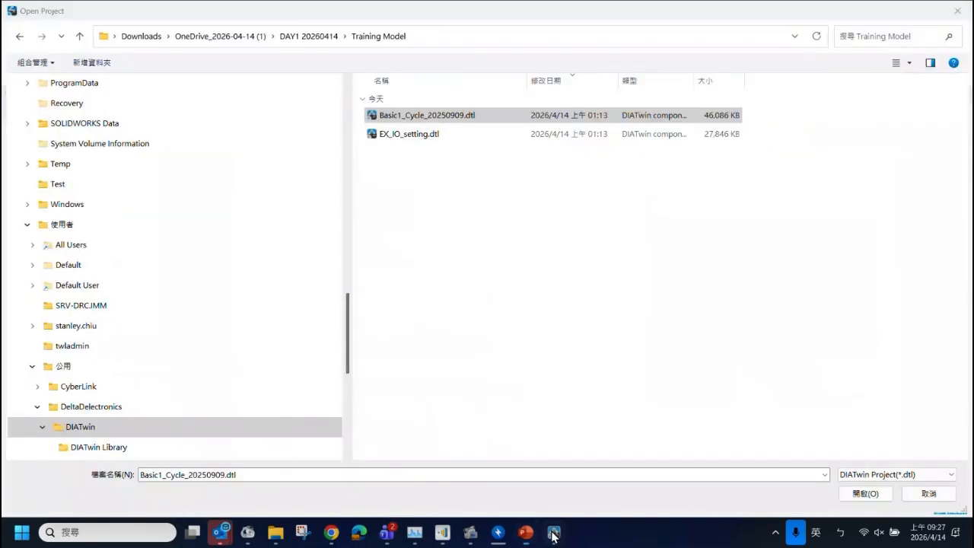
pyautogui.click(867, 496)
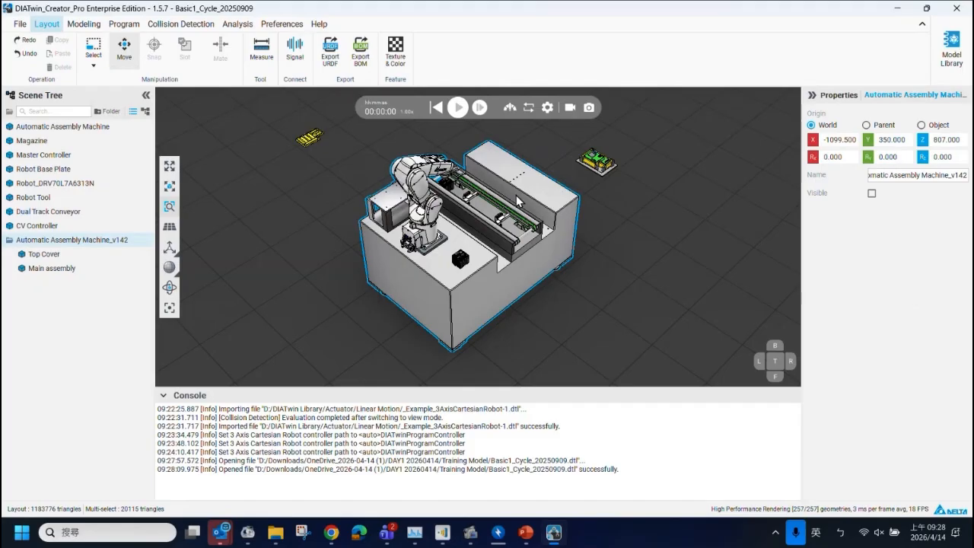
# Arrange the Training Model File Explorer window and DIATwin Creator side by side after a look at the Import Component slide in PowerPoint.
pyautogui.click(555, 537)
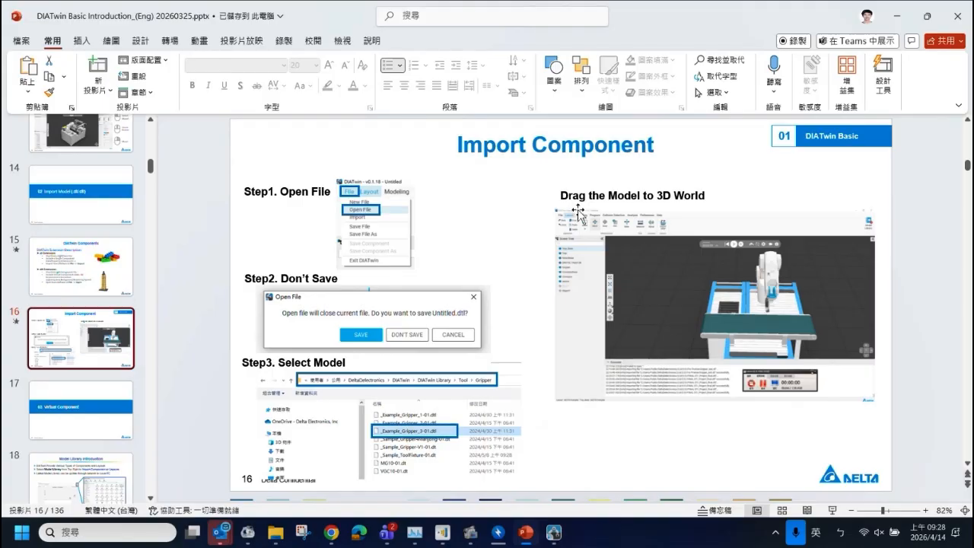
pyautogui.click(553, 537)
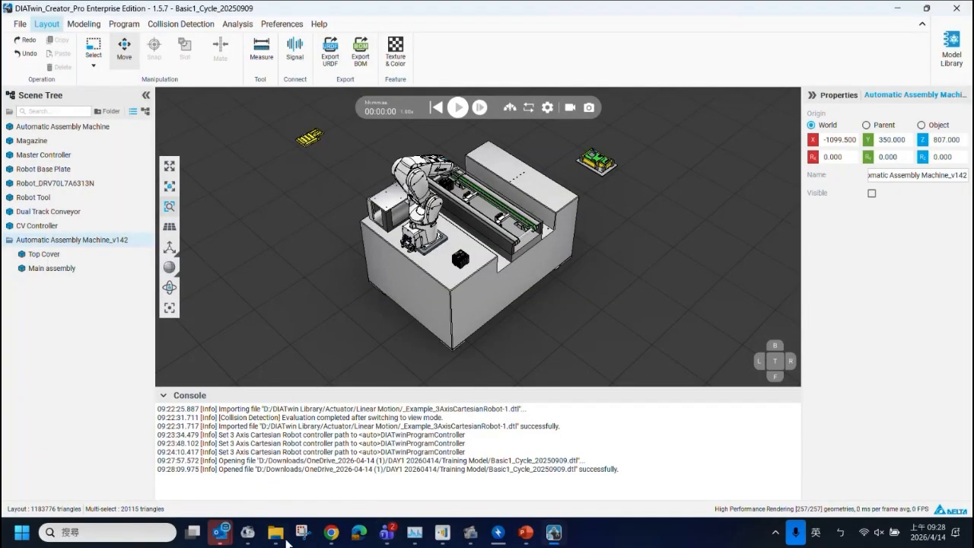
pyautogui.moveTo(275, 533)
pyautogui.click(352, 467)
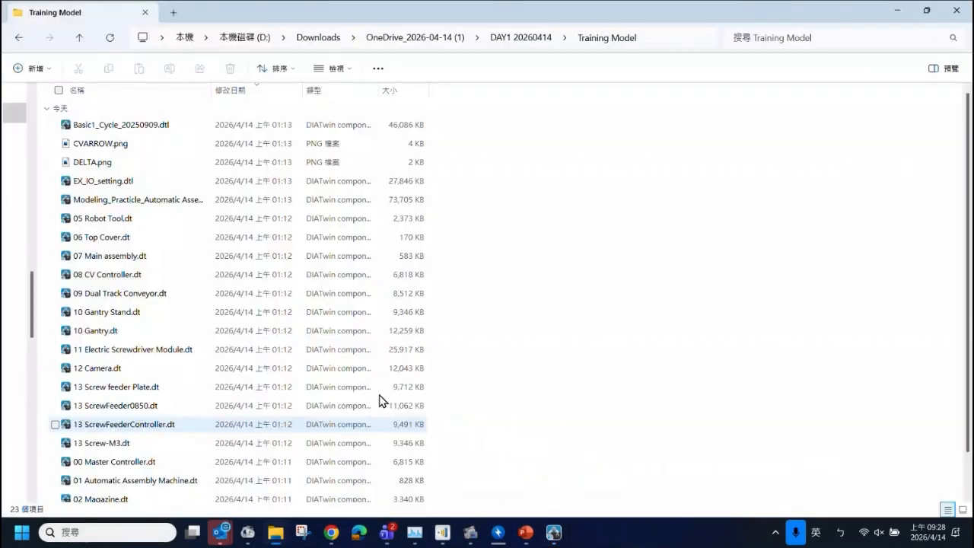
pyautogui.click(924, 11)
pyautogui.press('super+Right')
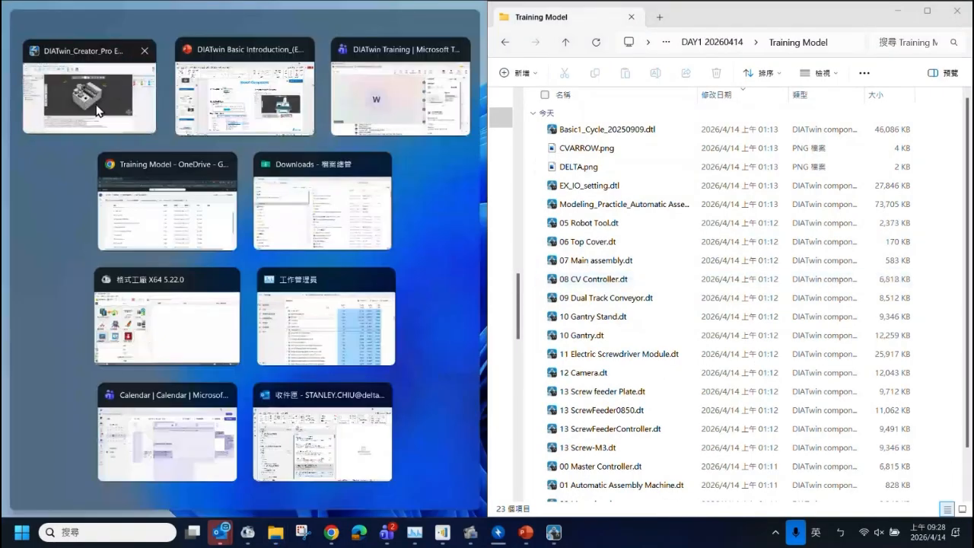
pyautogui.click(98, 92)
# Import 06 Top Cover.dt from the Training Model folder into the 3D world and move it out of the machine to about Y 1805.
pyautogui.click(603, 280)
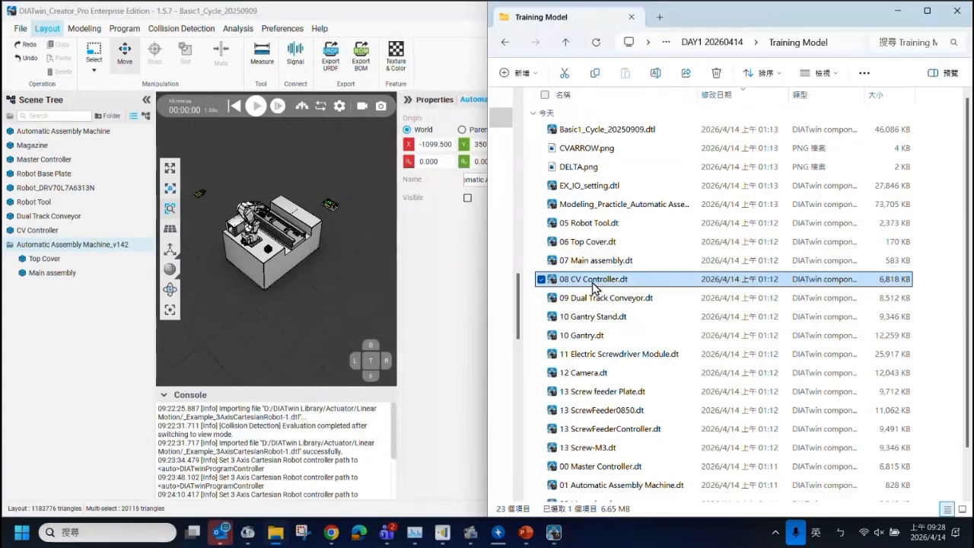
pyautogui.click(590, 249)
pyautogui.moveTo(588, 247); pyautogui.dragTo(328, 309)
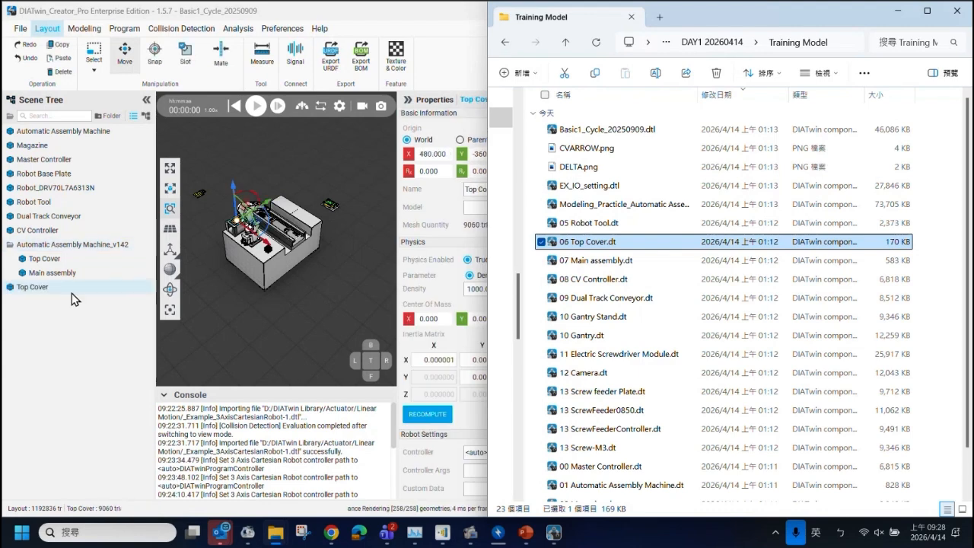
pyautogui.click(72, 291)
pyautogui.moveTo(261, 239); pyautogui.dragTo(355, 333)
pyautogui.scroll(5, 355, 333)
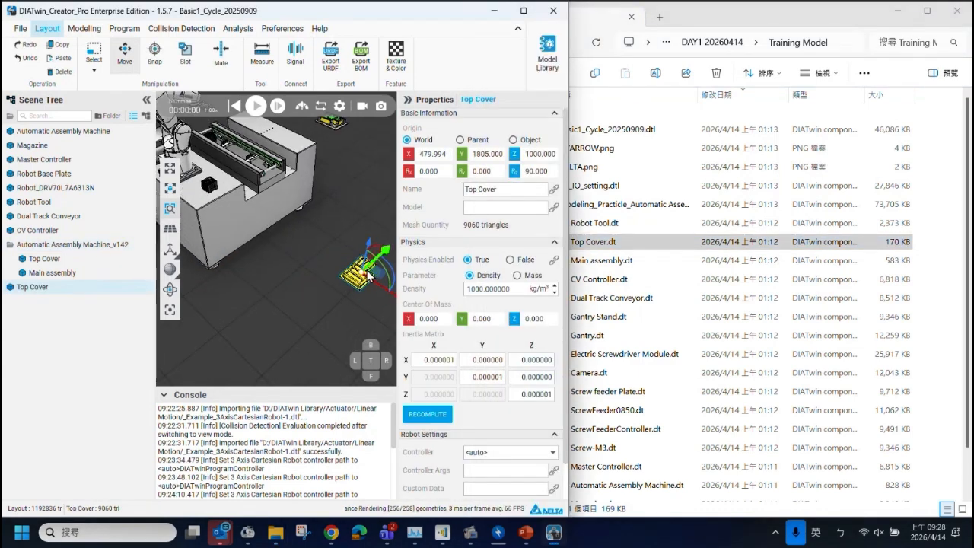
# Import 07 Main assembly.dt from the Training Model folder into the 3D world and move it off the machine to about Y 1487.
pyautogui.moveTo(601, 260); pyautogui.dragTo(271, 302)
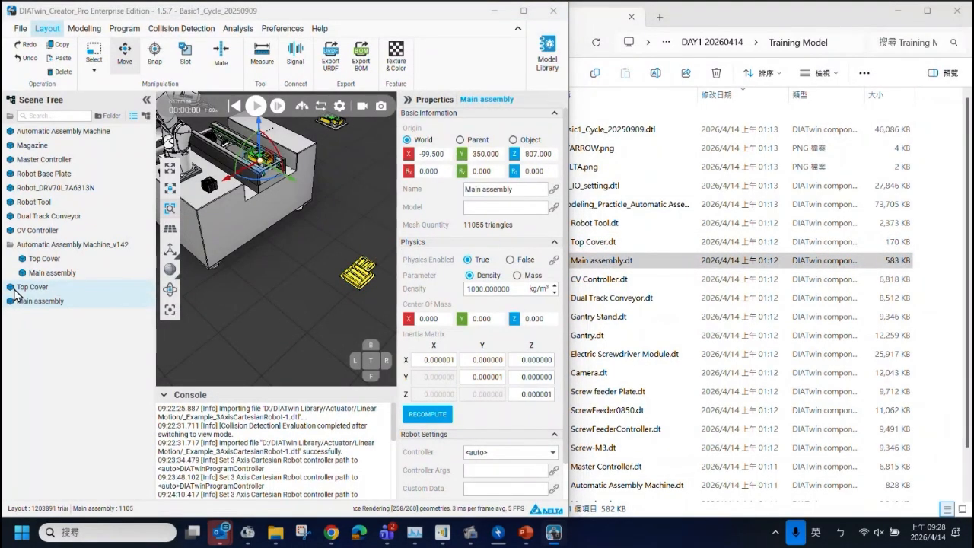
pyautogui.moveTo(292, 179); pyautogui.dragTo(387, 235)
pyautogui.scroll(3, 355, 239)
pyautogui.click(62, 289)
pyautogui.click(67, 300)
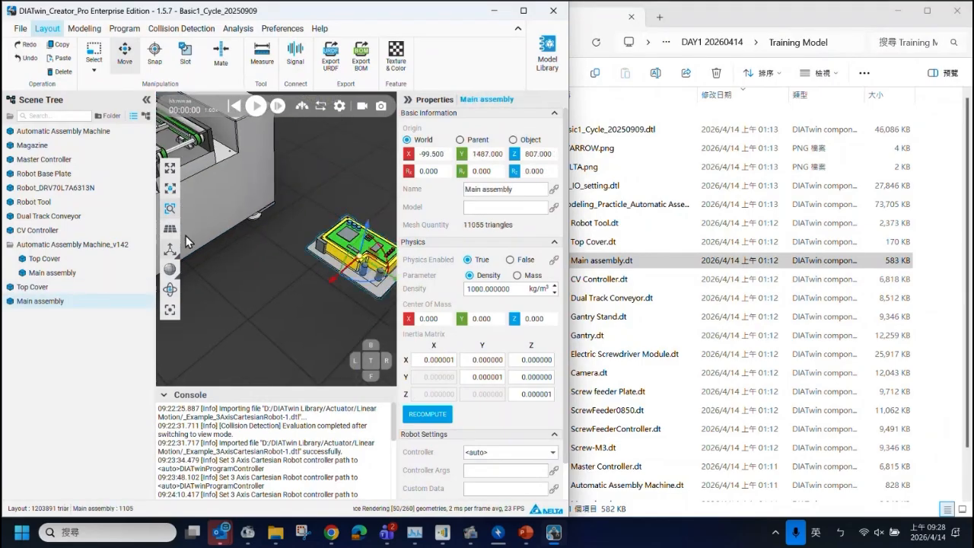
# Move the imported Main assembly along the Y axis to about Y 1280.
pyautogui.click(99, 58)
pyautogui.click(124, 58)
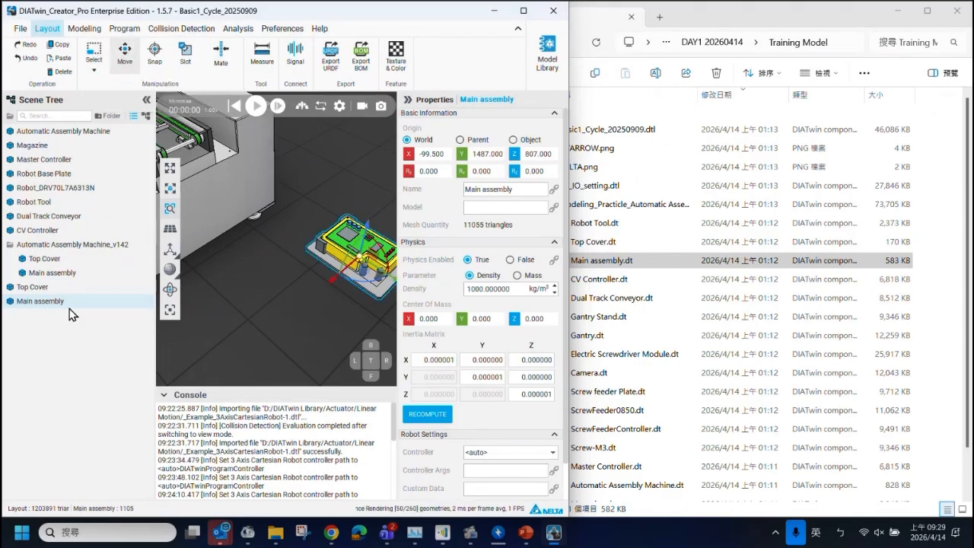
pyautogui.scroll(-4, 284, 272)
pyautogui.click(55, 288)
pyautogui.click(54, 302)
pyautogui.scroll(-5, 242, 275)
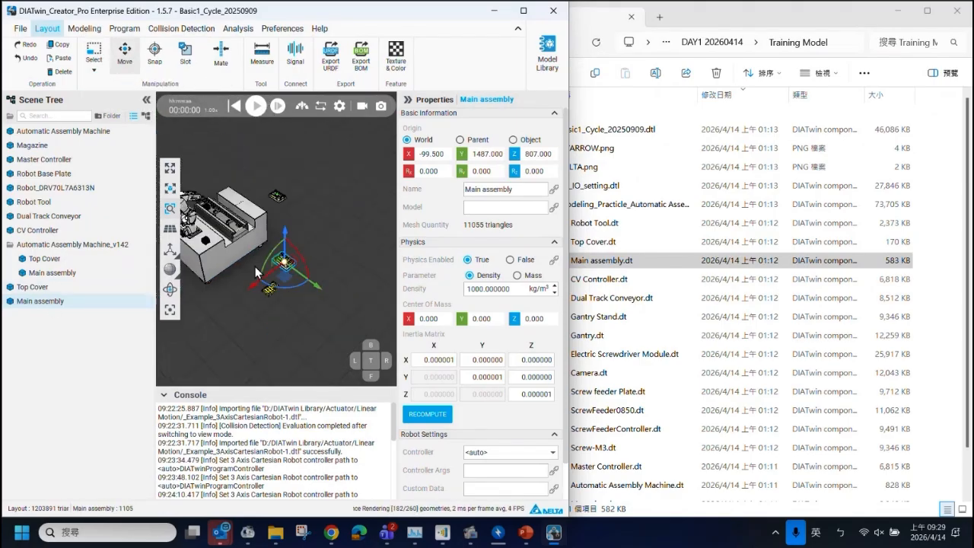
pyautogui.moveTo(307, 288)
pyautogui.mouseDown()
pyautogui.moveTo(335, 262)
pyautogui.moveTo(316, 258)
pyautogui.moveTo(299, 283)
pyautogui.mouseUp()
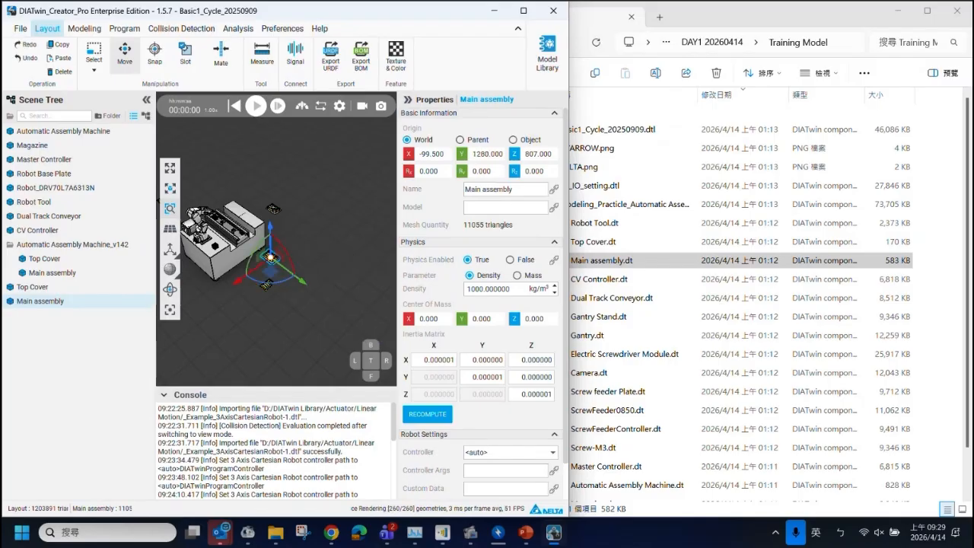
# Switch to PowerPoint and review the Virtual Component and Model Library Introduction slides 17 to 19.
pyautogui.click(526, 534)
pyautogui.click(78, 424)
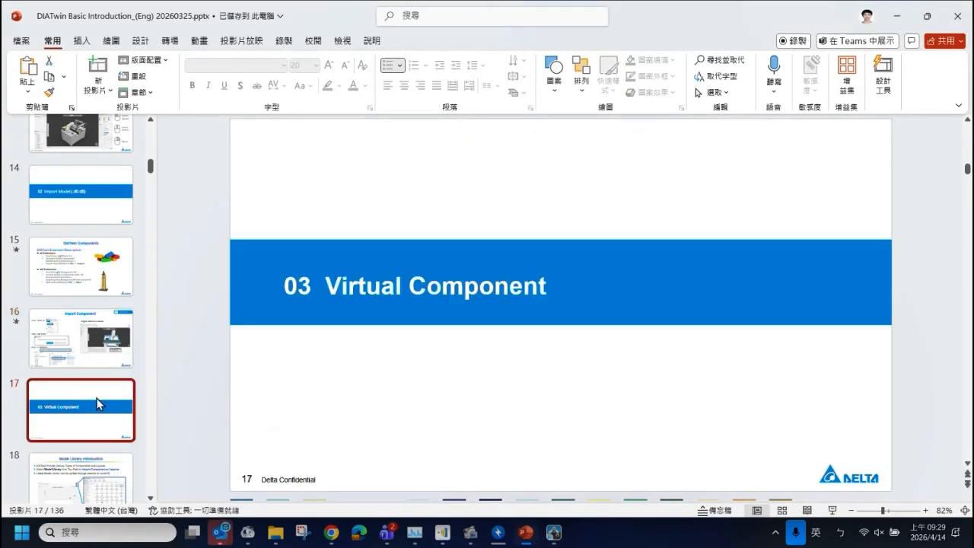
pyautogui.scroll(-3, 87, 406)
pyautogui.click(98, 309)
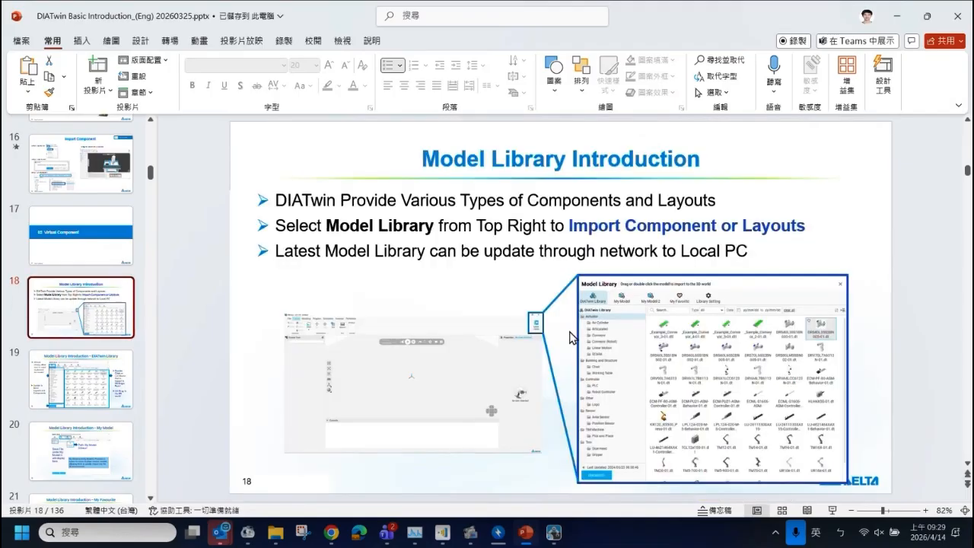
pyautogui.click(81, 377)
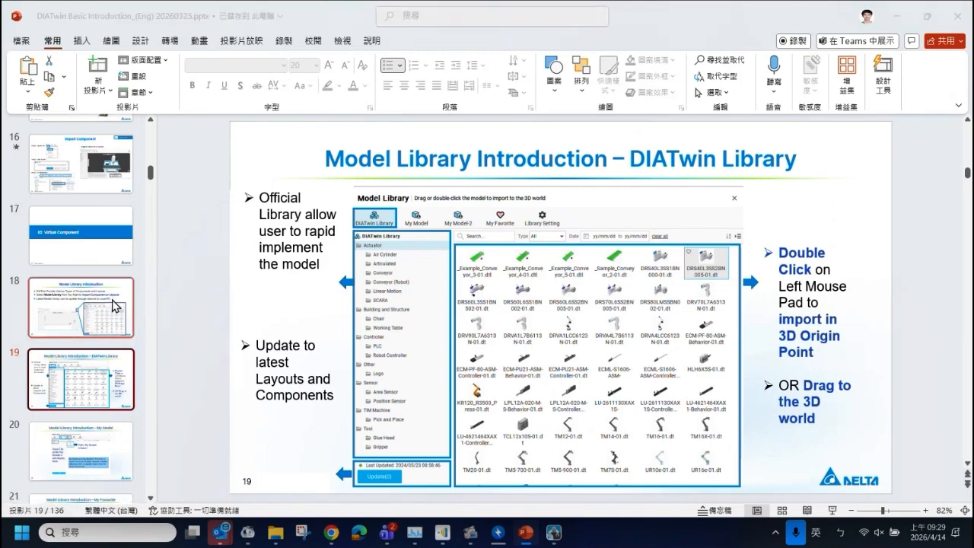
pyautogui.click(117, 318)
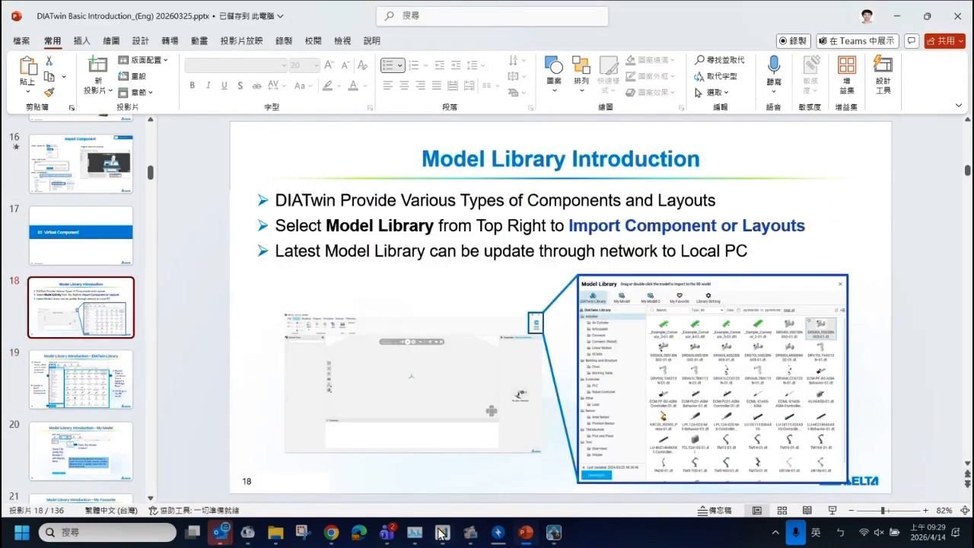
# Switch to DIATwin Creator, maximize its window and open the Model Library beside the machine in the 3D view.
pyautogui.click(555, 537)
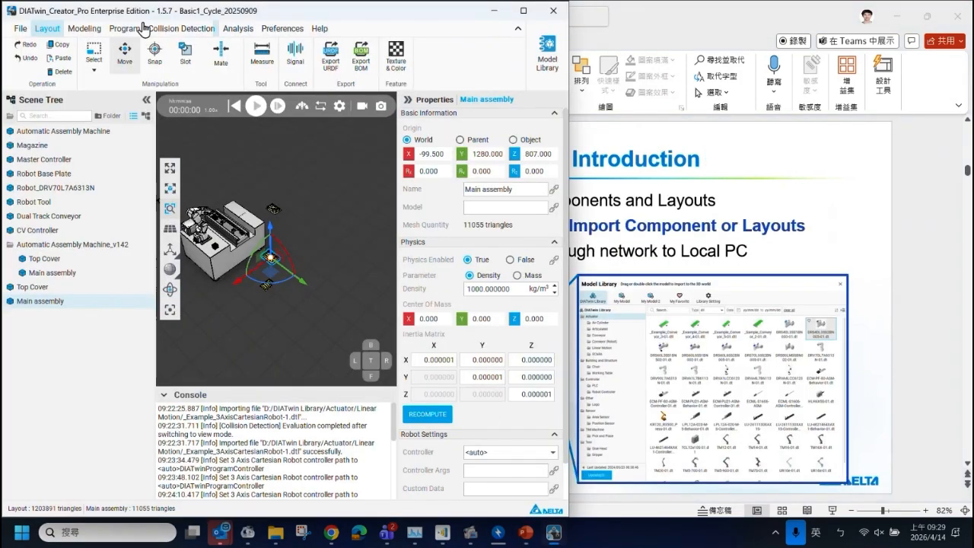
pyautogui.moveTo(164, 12); pyautogui.dragTo(471, 76)
pyautogui.click(819, 85)
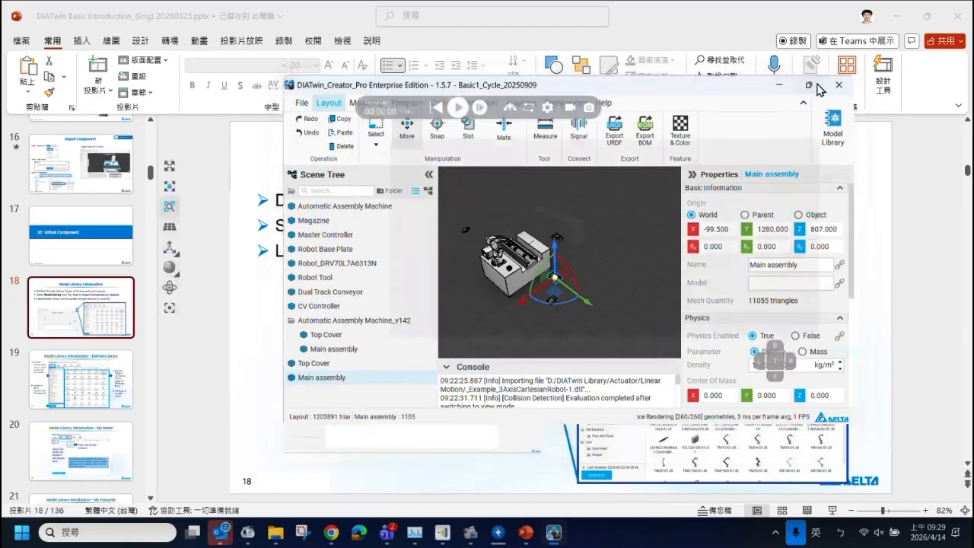
pyautogui.click(960, 48)
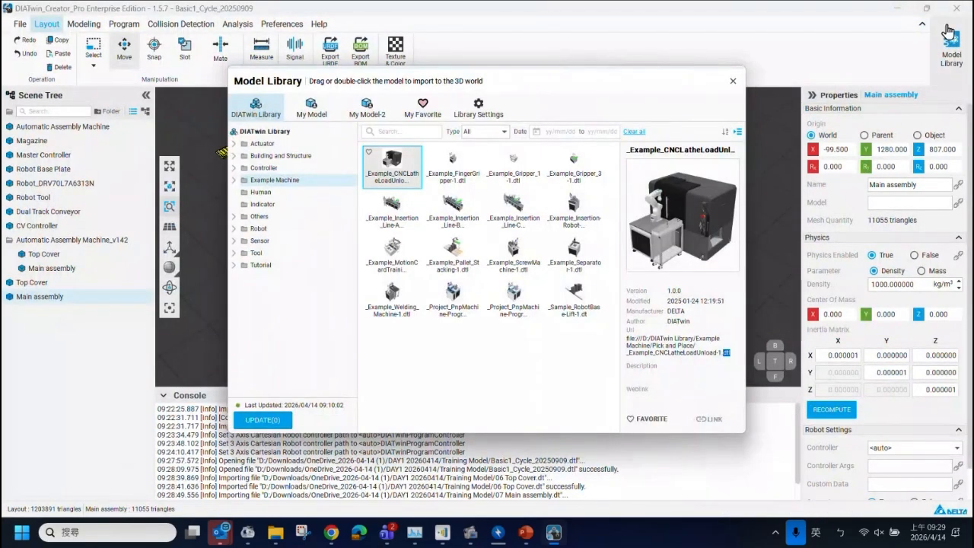
pyautogui.moveTo(530, 78); pyautogui.dragTo(706, 94)
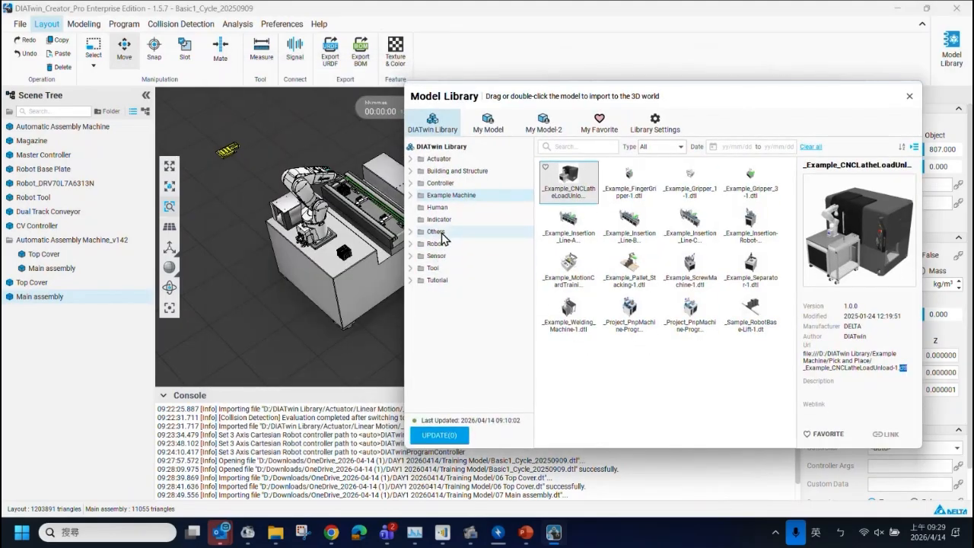
# Import _Sample_Component-Box-1.dt and _Sample_Block_3-1.dt from the library's Others category into the 3D world.
pyautogui.click(442, 231)
pyautogui.moveTo(568, 220); pyautogui.dragTo(248, 292)
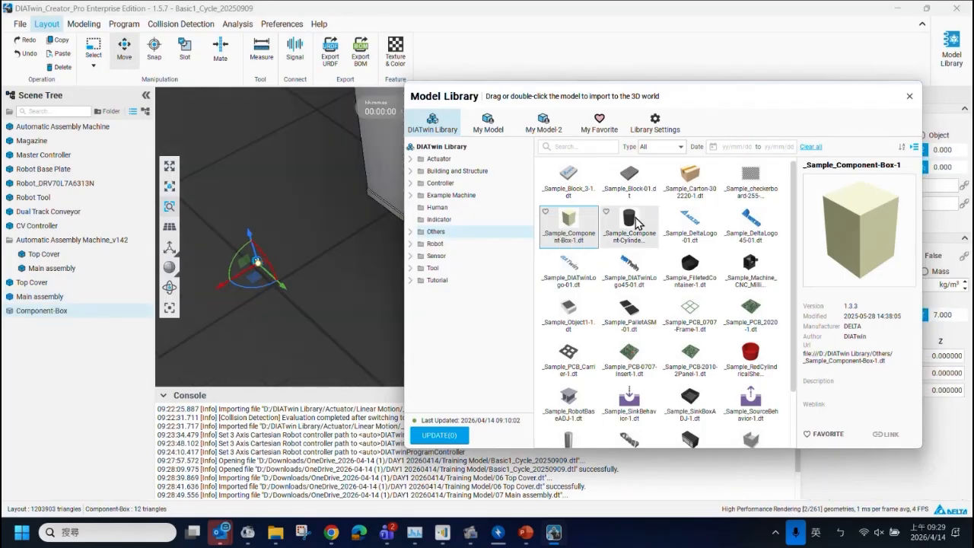
pyautogui.click(576, 192)
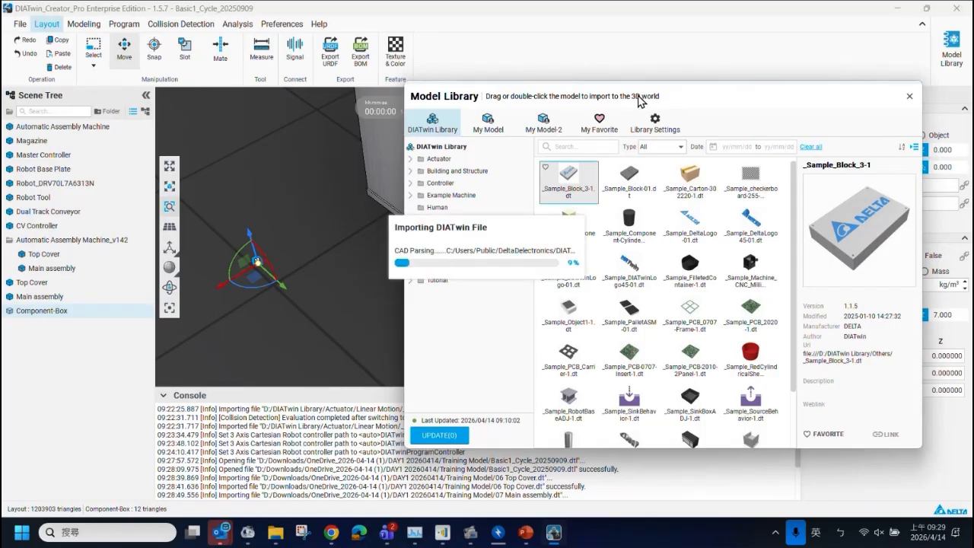
# Move the imported _Sample_Block_3 out of the machine to the open floor beside the yellow Top Cover.
pyautogui.moveTo(637, 102); pyautogui.dragTo(847, 138)
pyautogui.scroll(-8, 333, 267)
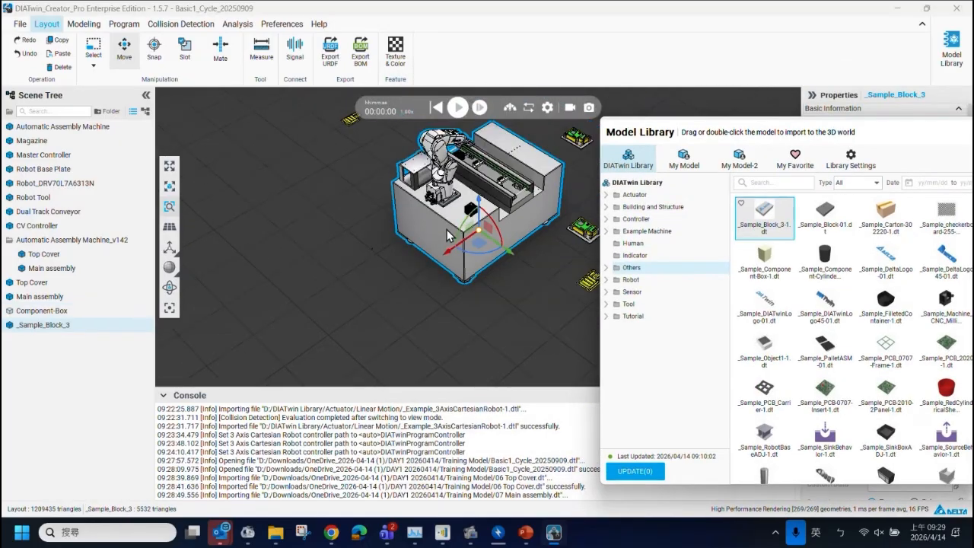
pyautogui.moveTo(484, 247); pyautogui.dragTo(538, 273)
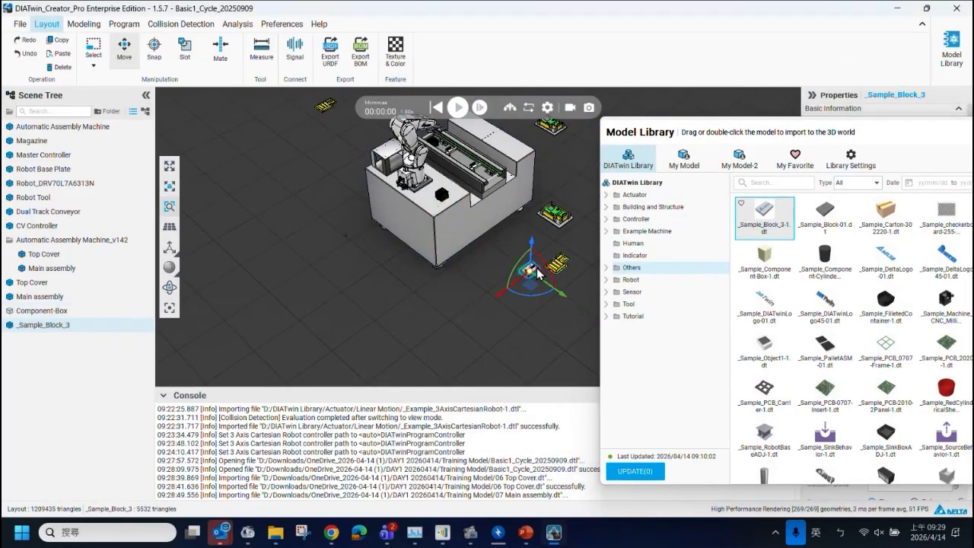
# Browse the user's own models in the My Model section of the Model Library.
pyautogui.moveTo(685, 133); pyautogui.dragTo(564, 98)
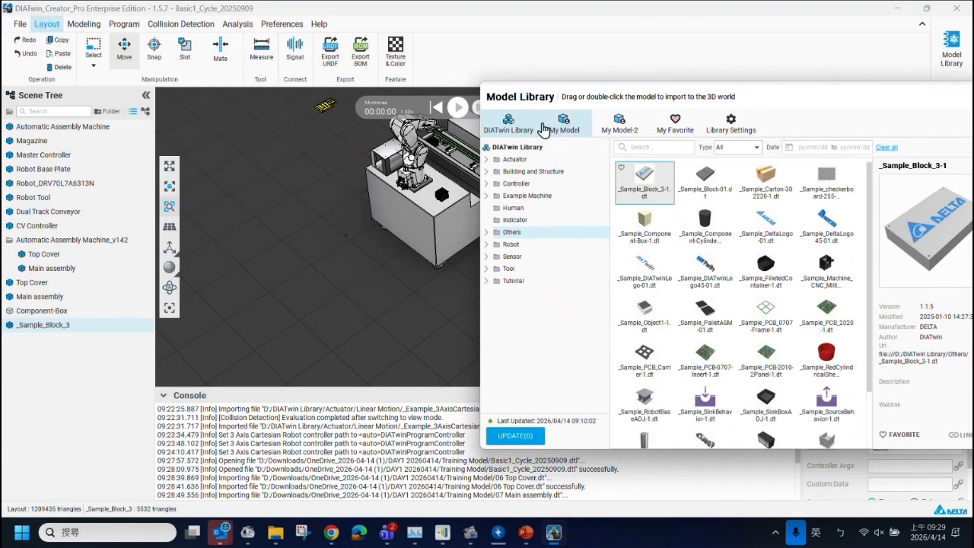
pyautogui.click(569, 124)
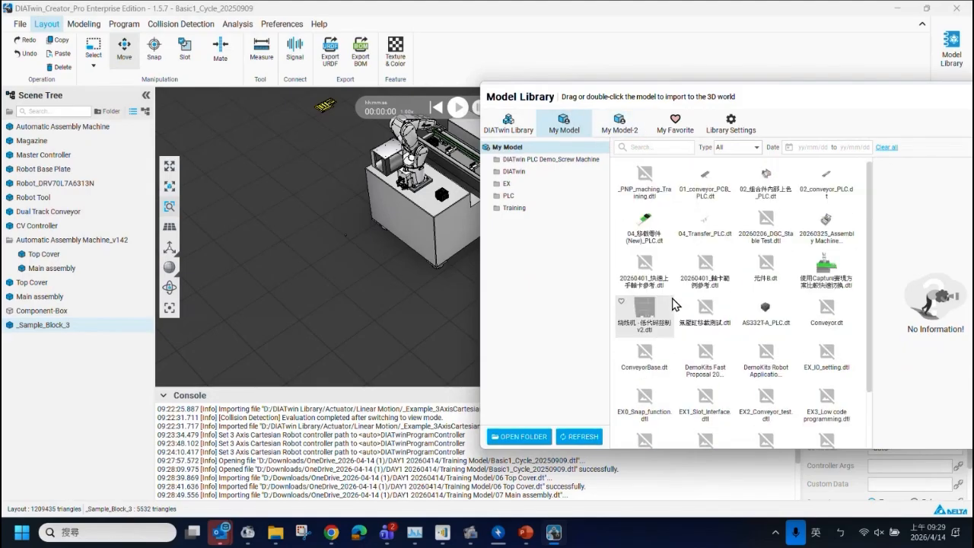
pyautogui.scroll(-2, 791, 280)
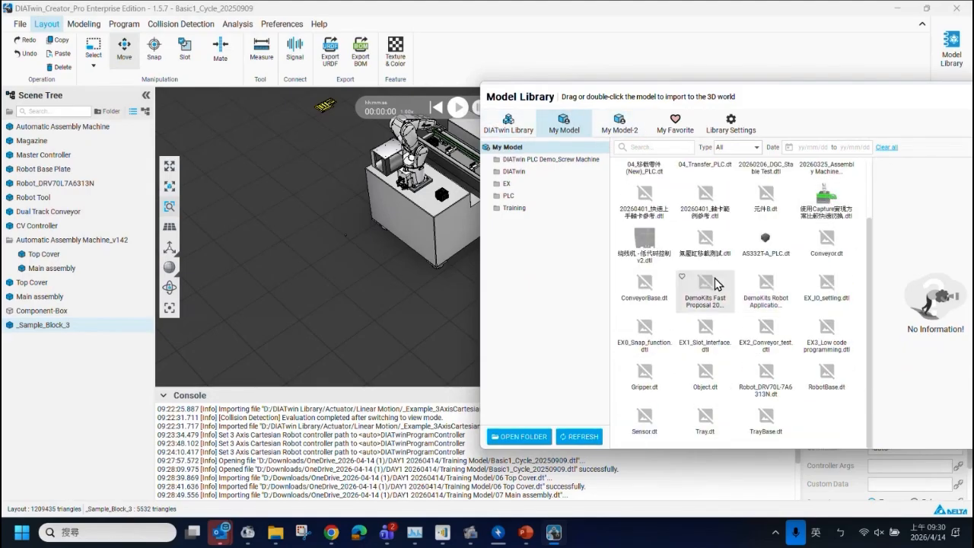
pyautogui.scroll(2, 704, 312)
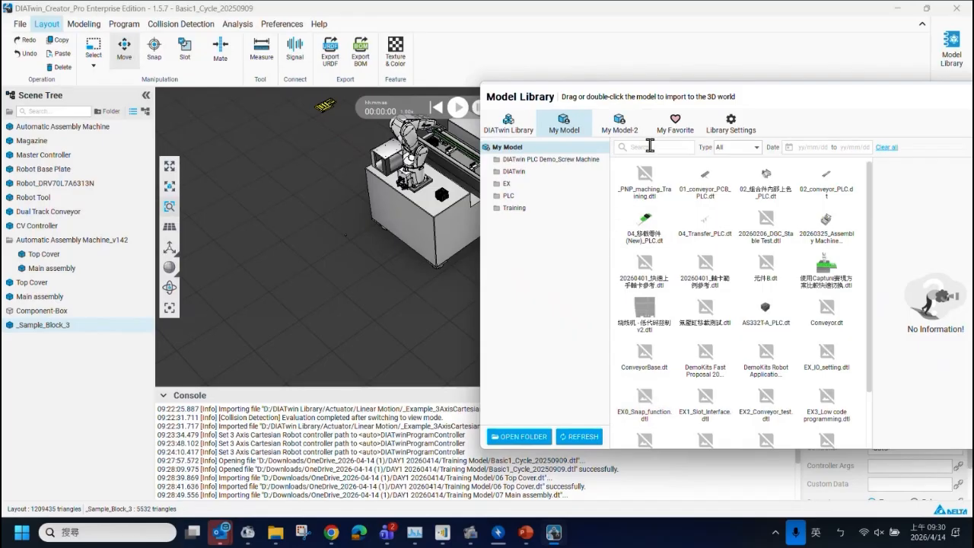
# Look at the models in the library's My Model-2 section and return to the My Model section.
pyautogui.click(615, 135)
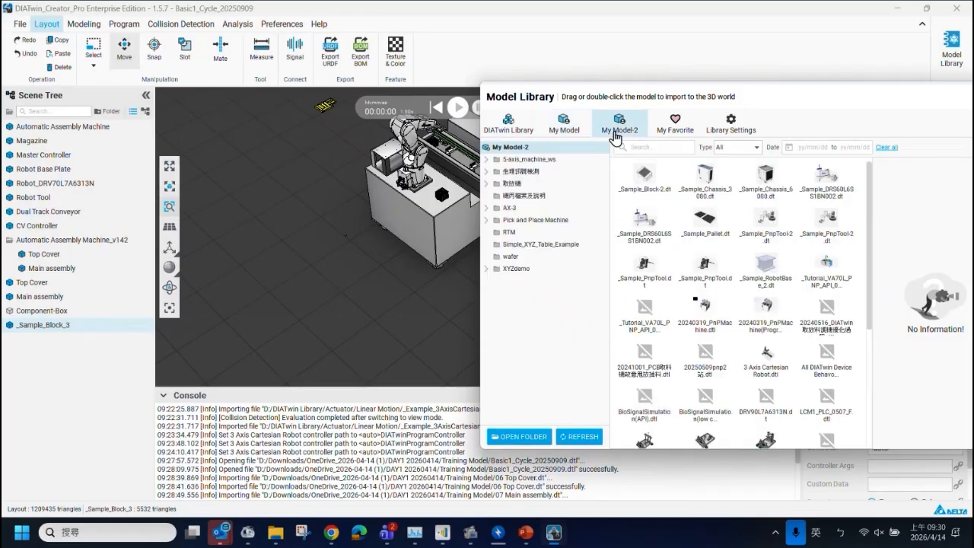
pyautogui.click(563, 125)
pyautogui.click(21, 25)
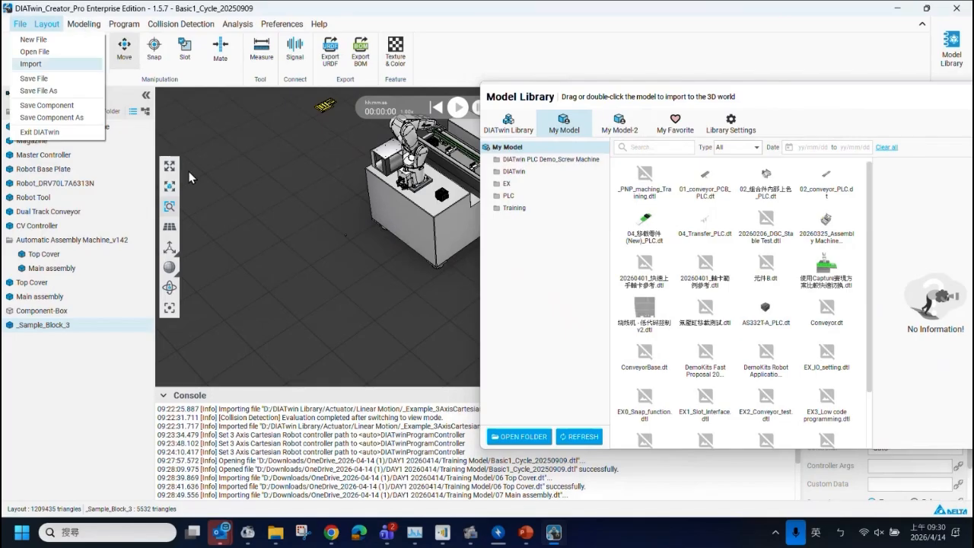
# Switch to the PowerPoint presentation and show the Model Library slides about DIATwin Library and My Model.
pyautogui.click(525, 532)
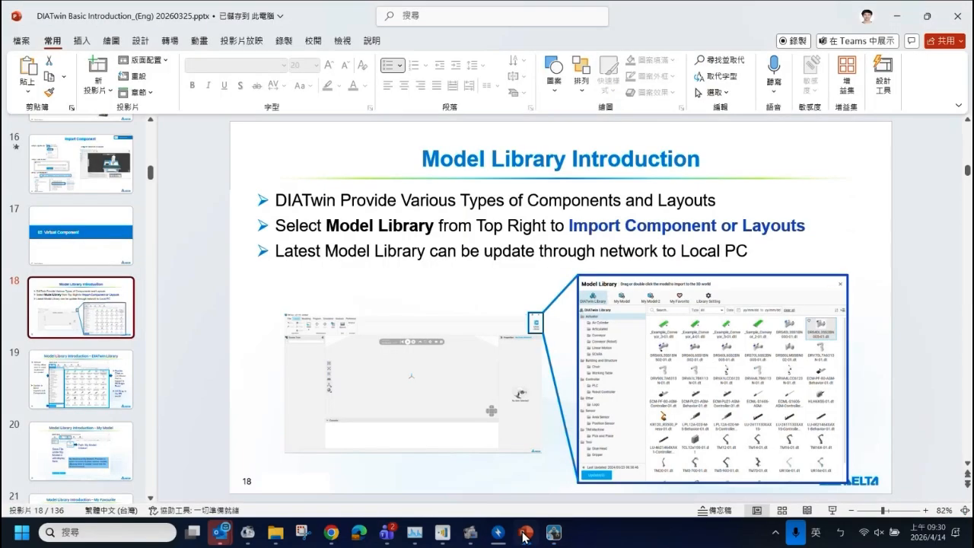
pyautogui.click(70, 376)
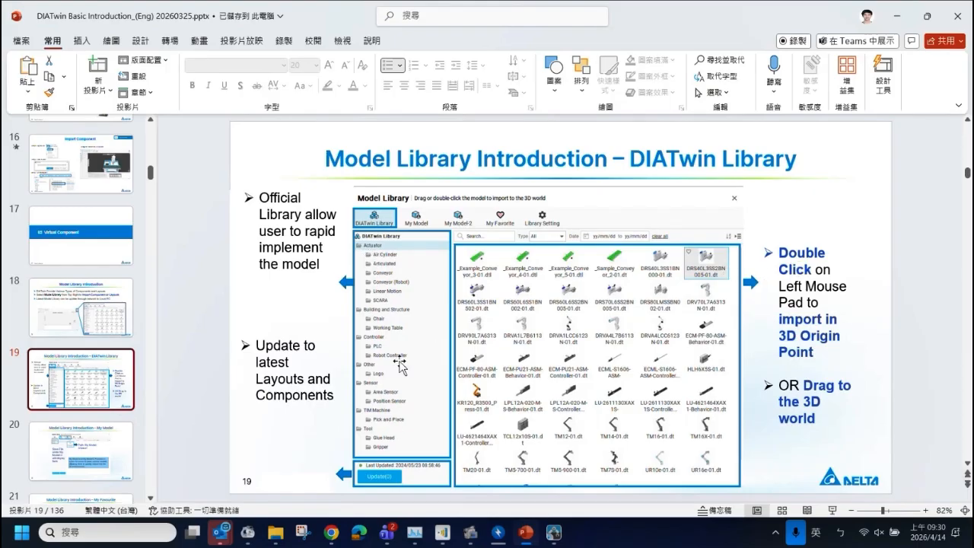
pyautogui.scroll(-1, 84, 365)
pyautogui.click(82, 380)
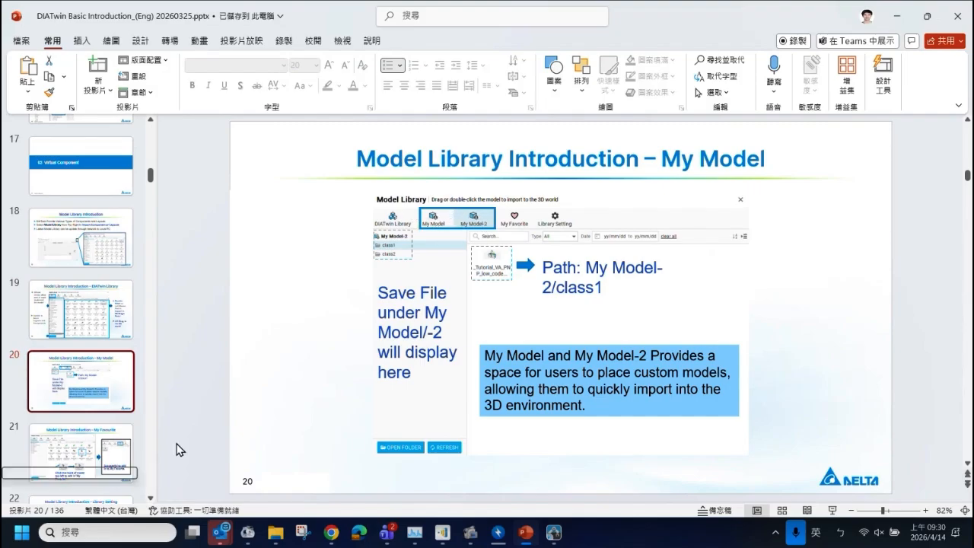
# Switch back to DIATwin Creator, open the My Model folder on disk from the Model Library, and examine its .dtl files.
pyautogui.click(553, 532)
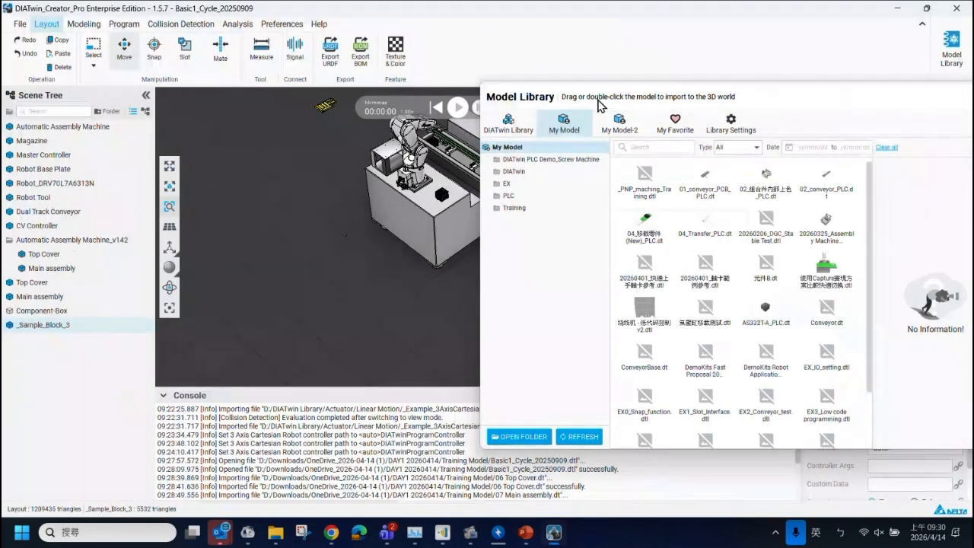
pyautogui.moveTo(598, 99); pyautogui.dragTo(475, 69)
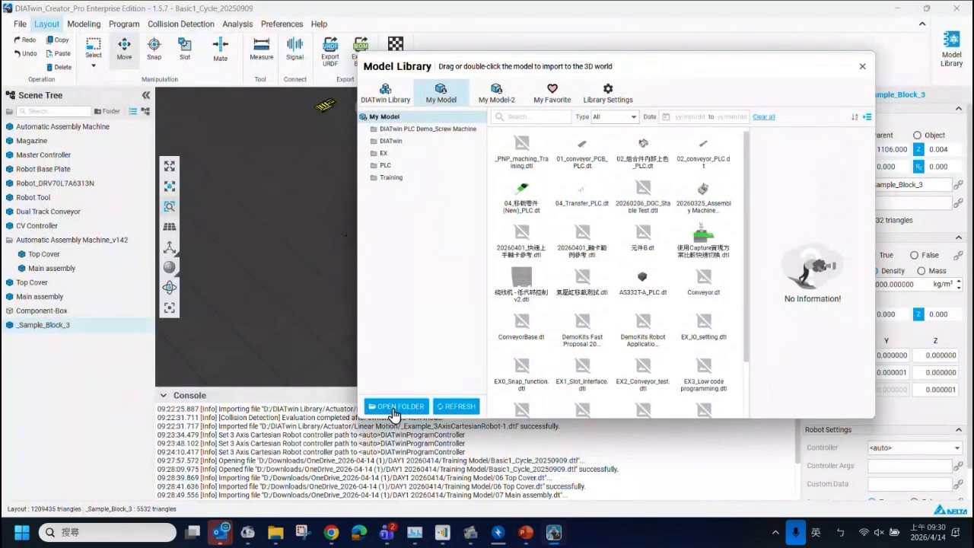
pyautogui.click(394, 408)
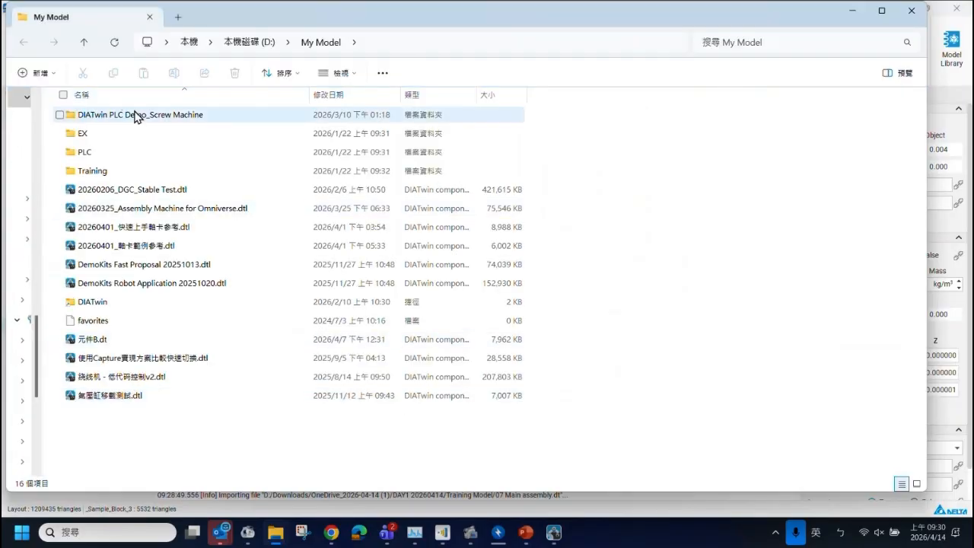
pyautogui.moveTo(289, 23); pyautogui.dragTo(342, 73)
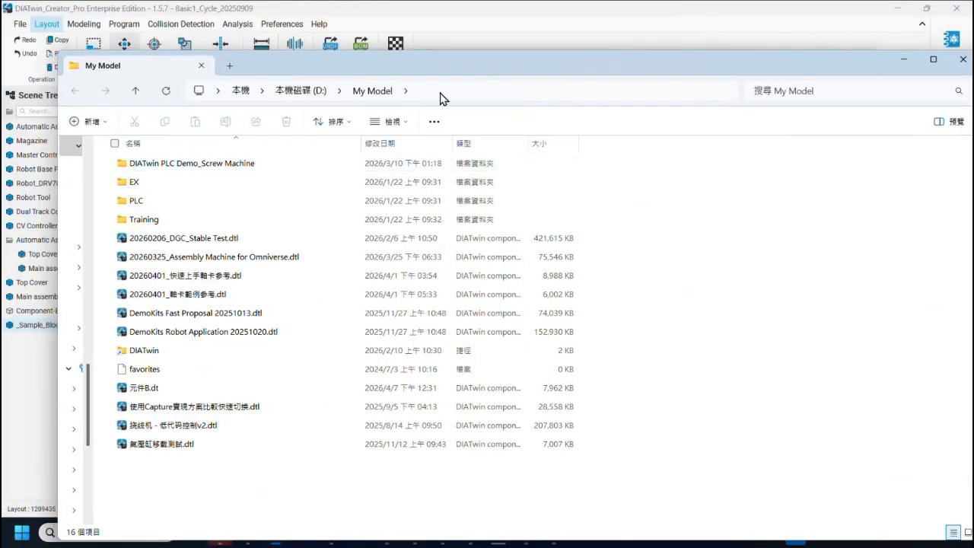
pyautogui.click(242, 278)
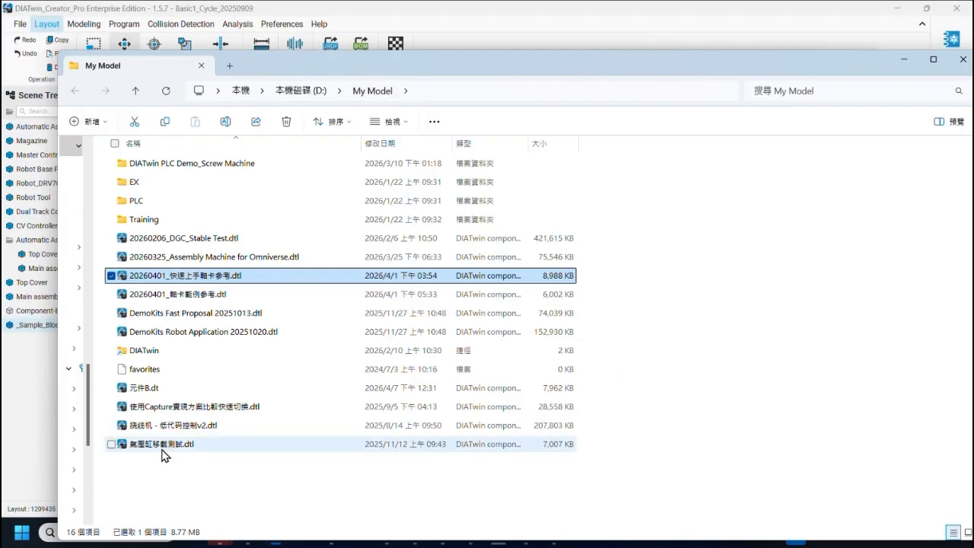
pyautogui.click(148, 317)
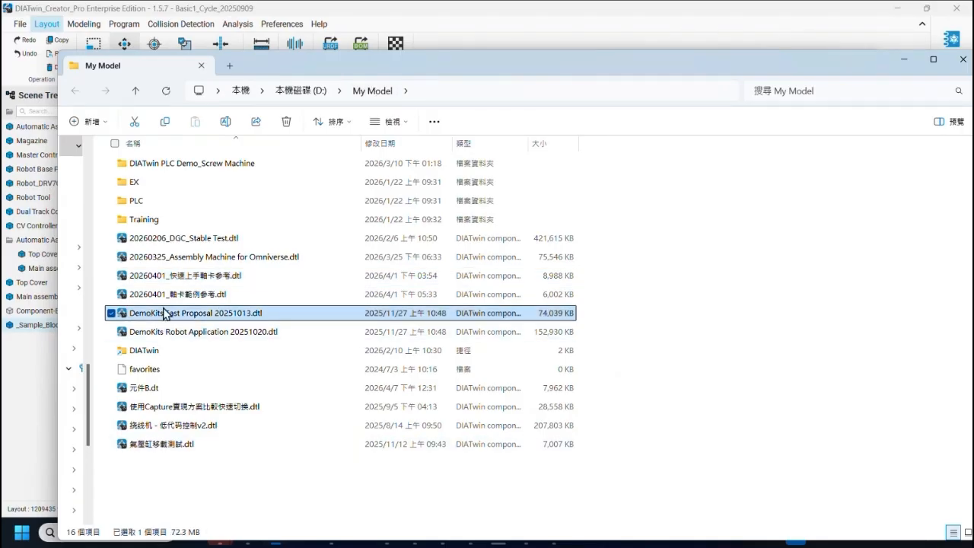
pyautogui.moveTo(659, 70); pyautogui.dragTo(567, 442)
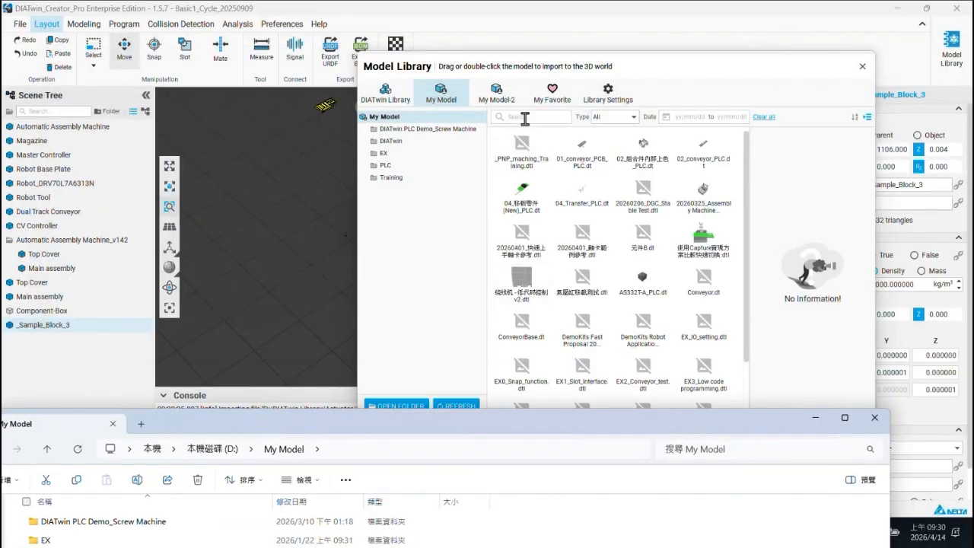
# Search My Model for DEMO and compare the file path of DemoKits Fast Proposal 20251013.dtl with the My Model folder on disk.
pyautogui.click(518, 116)
pyautogui.write('DEMO')
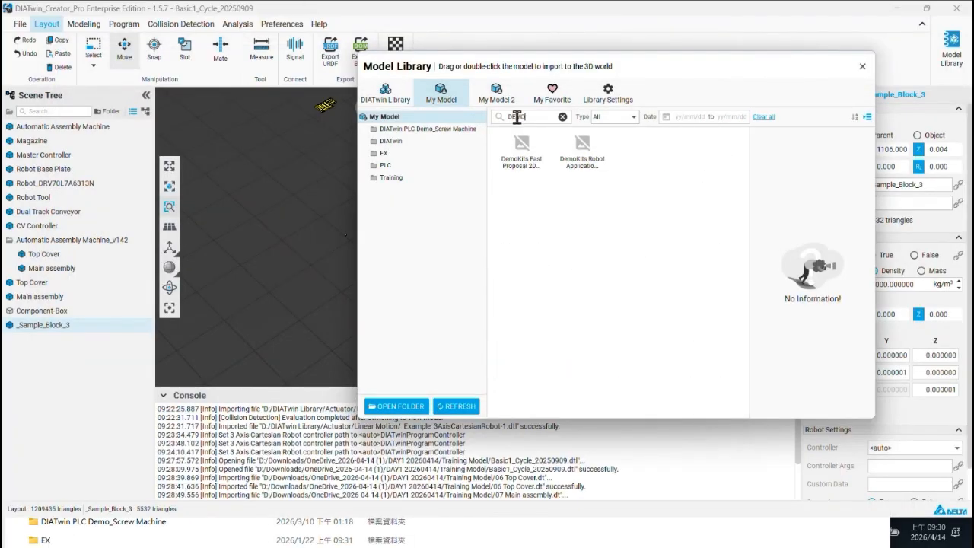
pyautogui.click(535, 134)
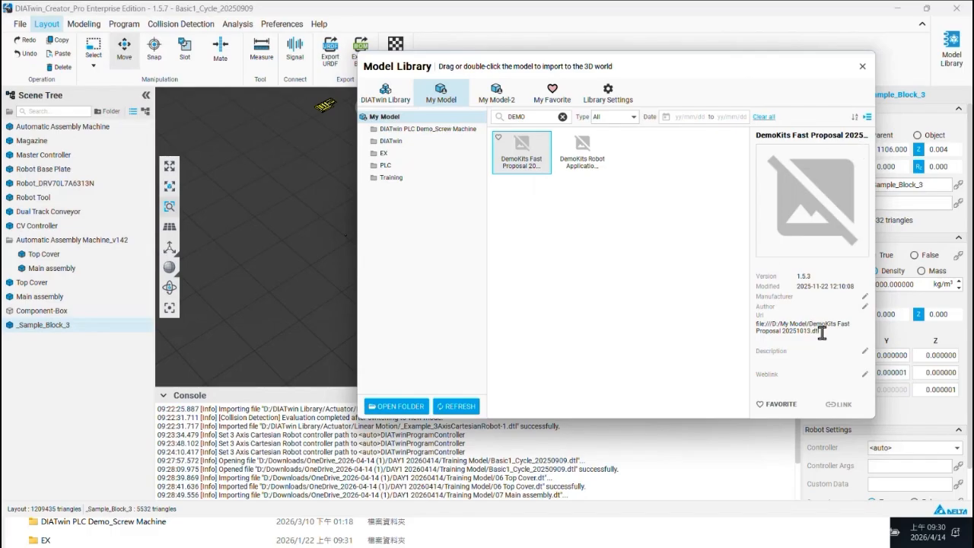
pyautogui.moveTo(819, 334); pyautogui.dragTo(756, 320)
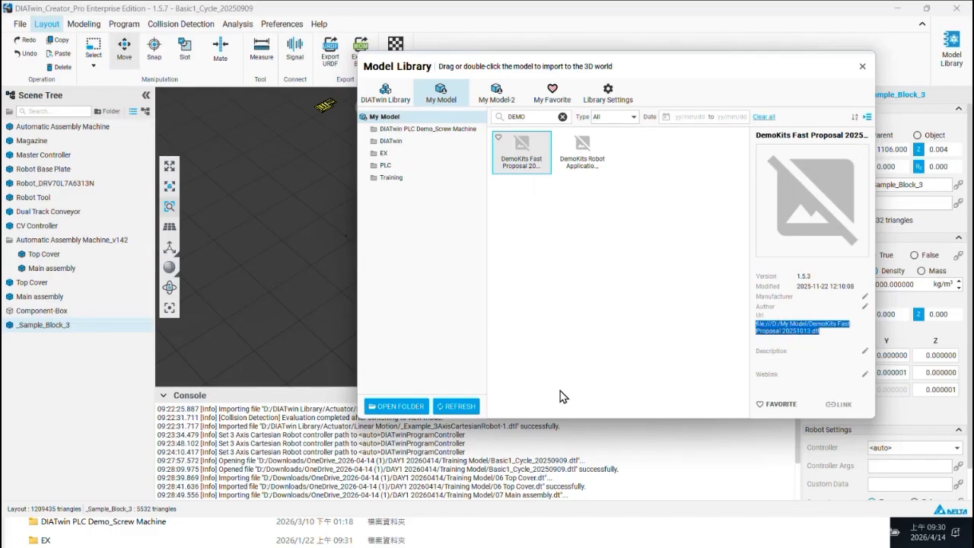
pyautogui.click(773, 537)
pyautogui.moveTo(666, 429); pyautogui.dragTo(694, 95)
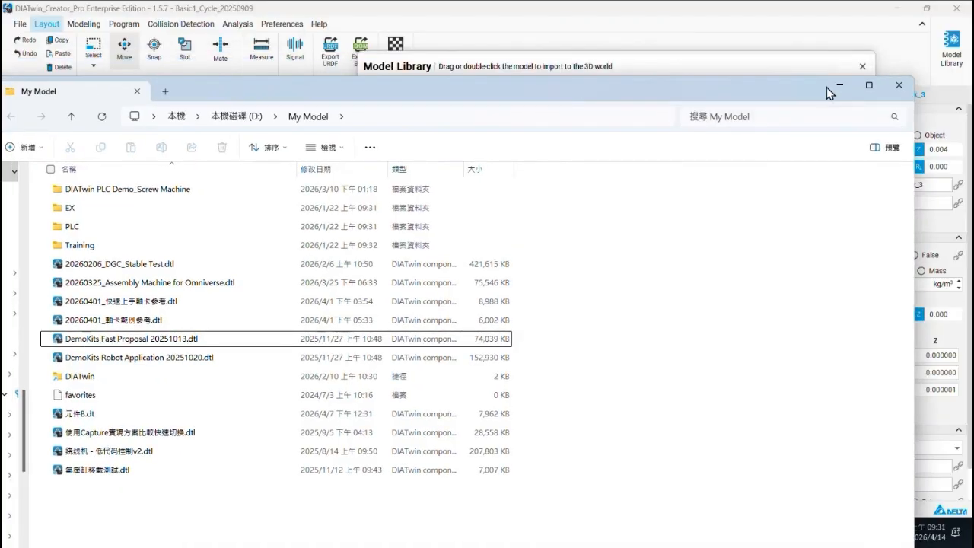
pyautogui.click(835, 84)
# Switch to the PowerPoint presentation and show the Model Library slide about My Favourite.
pyautogui.click(527, 534)
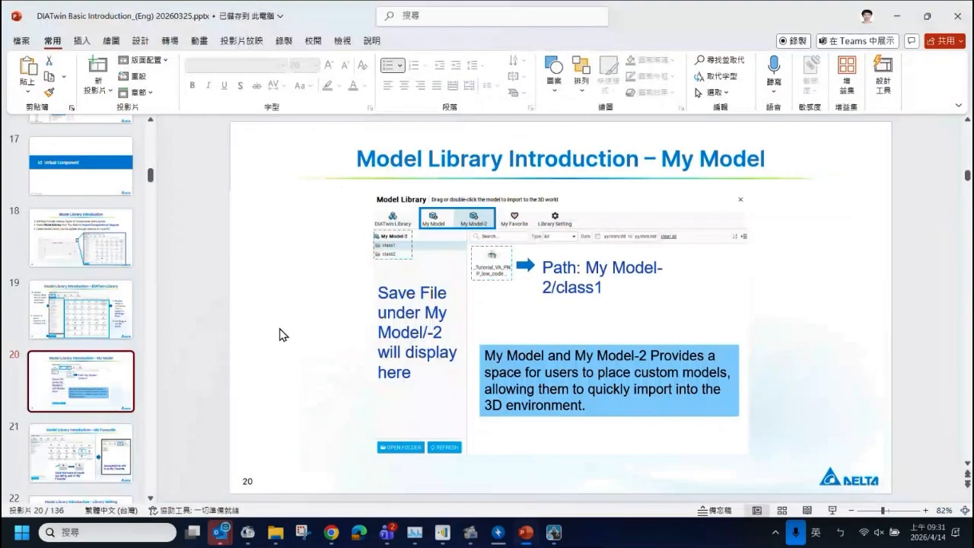
pyautogui.scroll(-2, 106, 357)
pyautogui.click(98, 330)
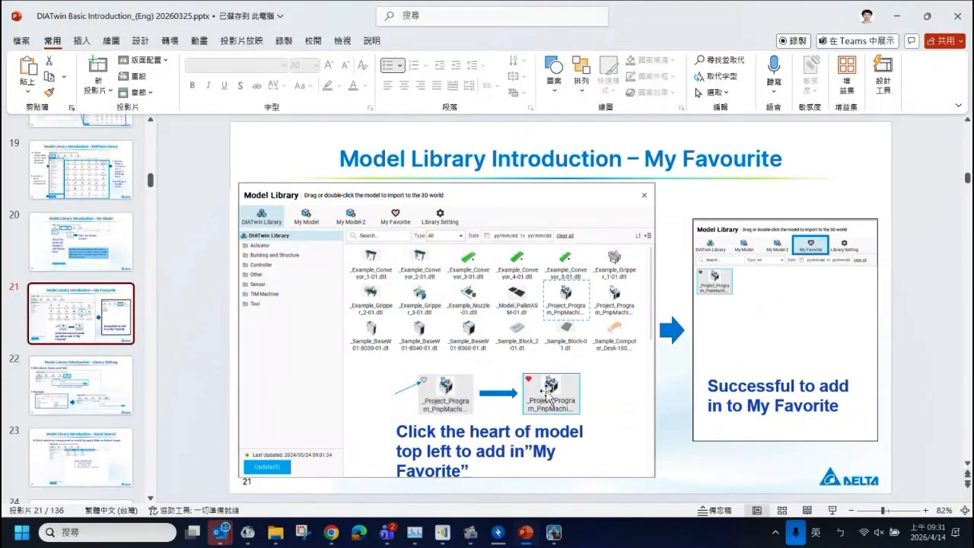
# Switch back to DIATwin Creator and import DemoKits Robot Application 20251020.dtl from My Model into the 3D world.
pyautogui.click(554, 535)
pyautogui.click(559, 139)
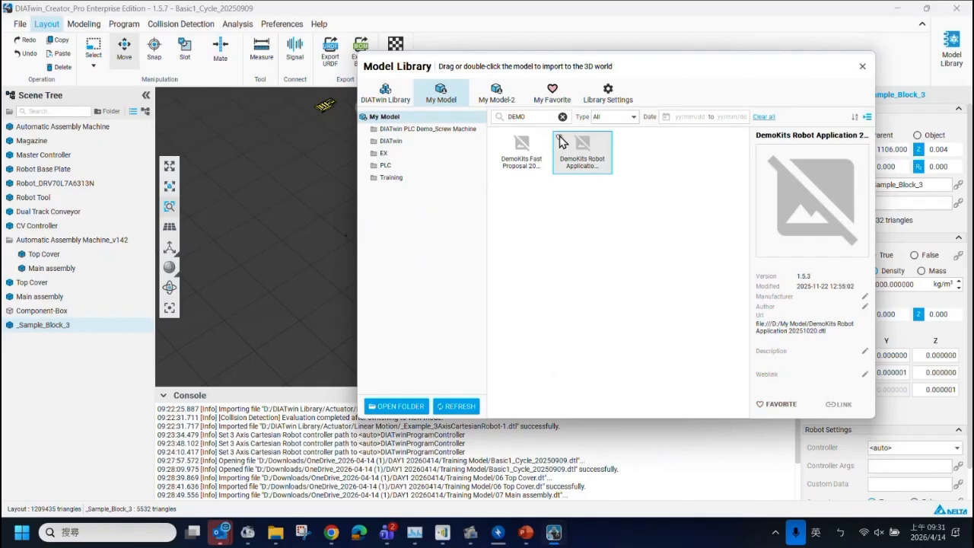
pyautogui.doubleClick(559, 149)
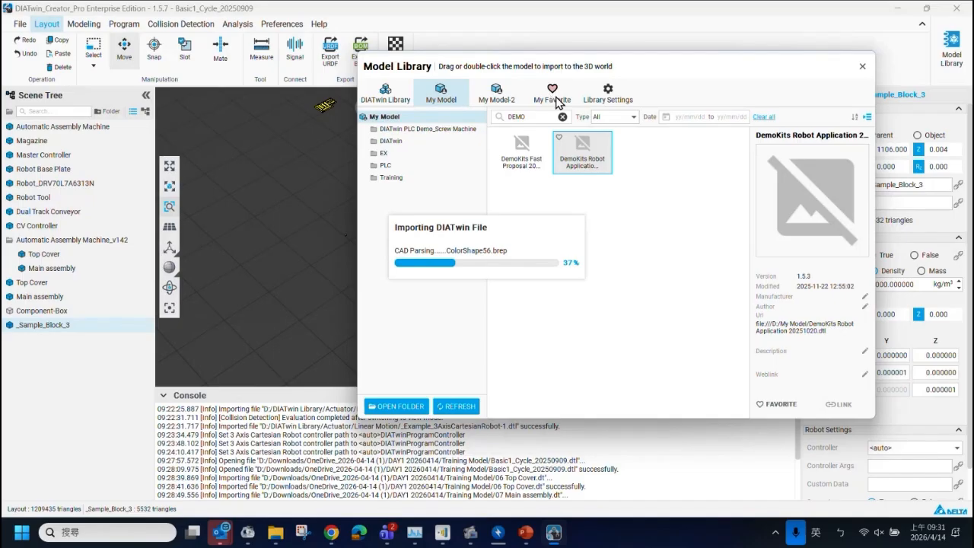
pyautogui.moveTo(526, 536)
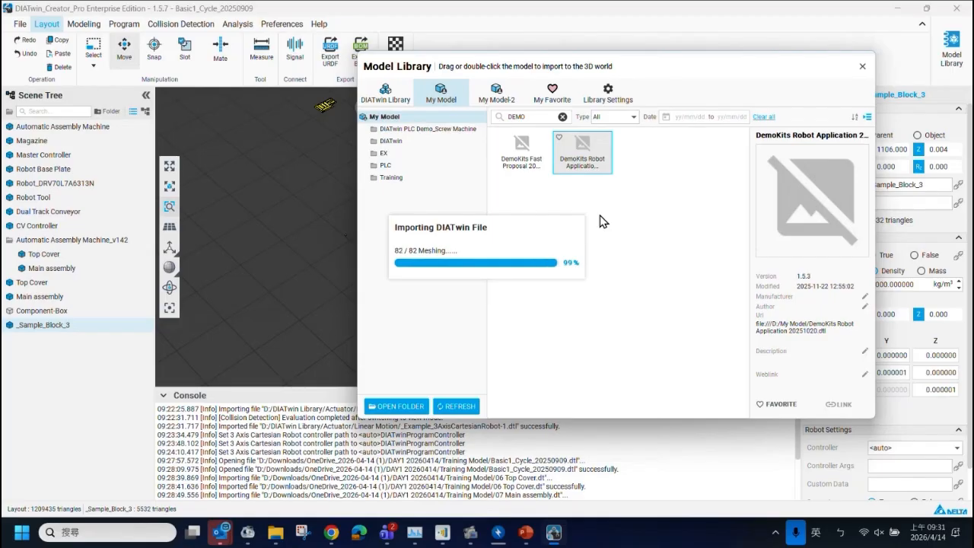
# Mark DemoKits Robot Application 20251020.dtl as a favorite, check it in My Favorite, and clear the DEMO search in My Model.
pyautogui.click(558, 137)
pyautogui.click(554, 98)
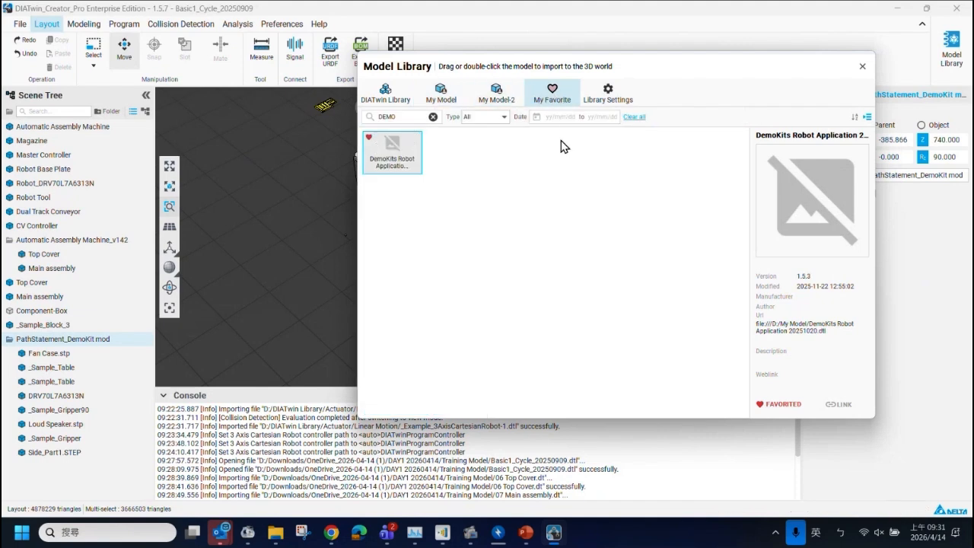
pyautogui.click(445, 97)
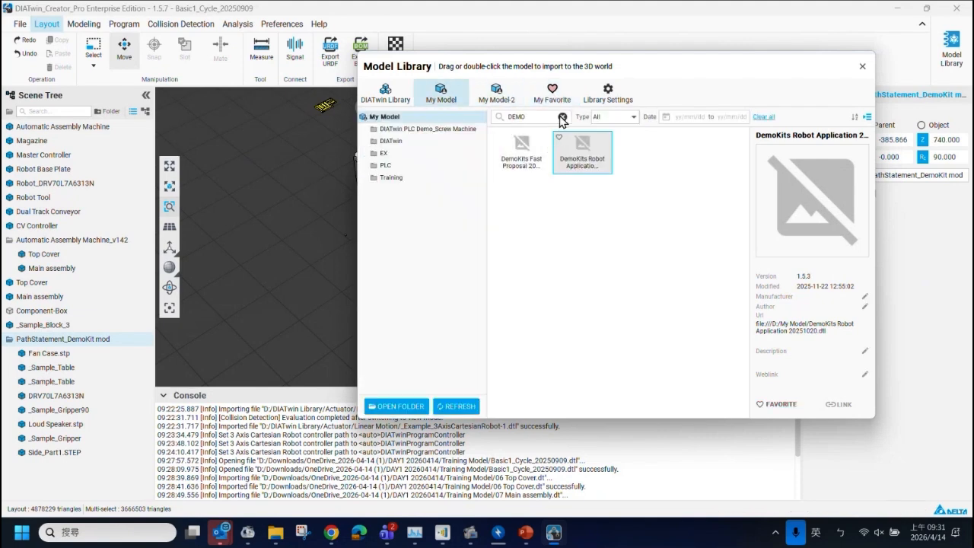
pyautogui.click(562, 116)
# Switch to PowerPoint and present the slides from My Favourite through Library Setting to Quick Search, ending the slide show there.
pyautogui.click(531, 534)
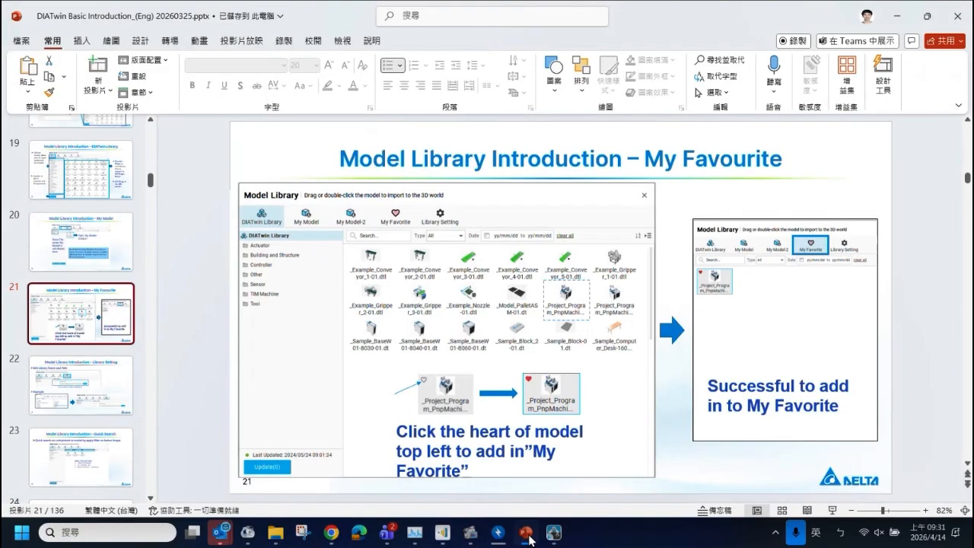
pyautogui.click(832, 511)
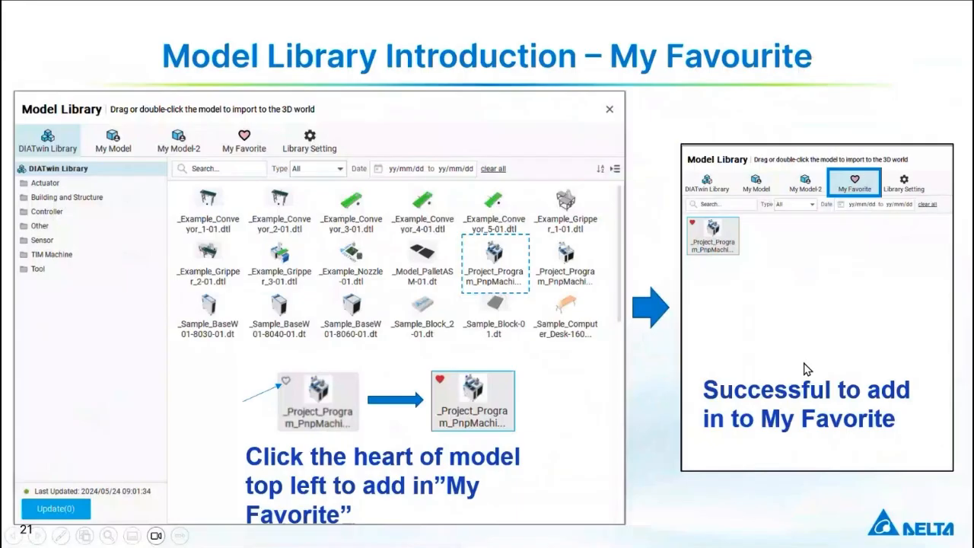
pyautogui.click(806, 369)
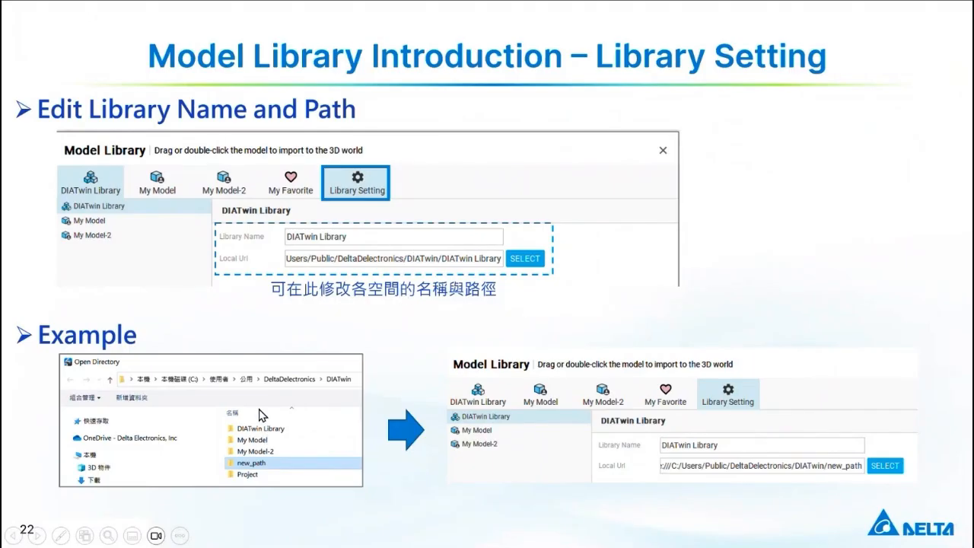
pyautogui.click(114, 198)
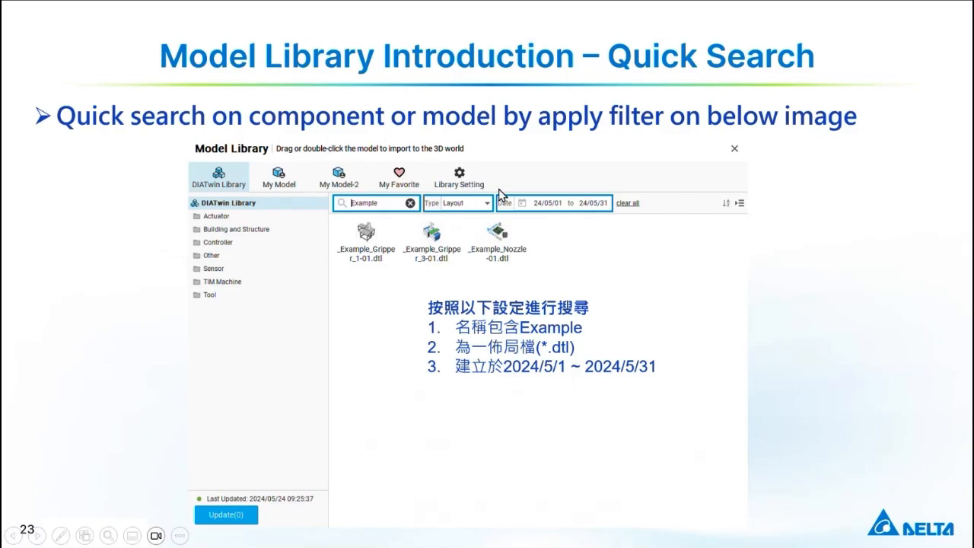
pyautogui.press('Escape')
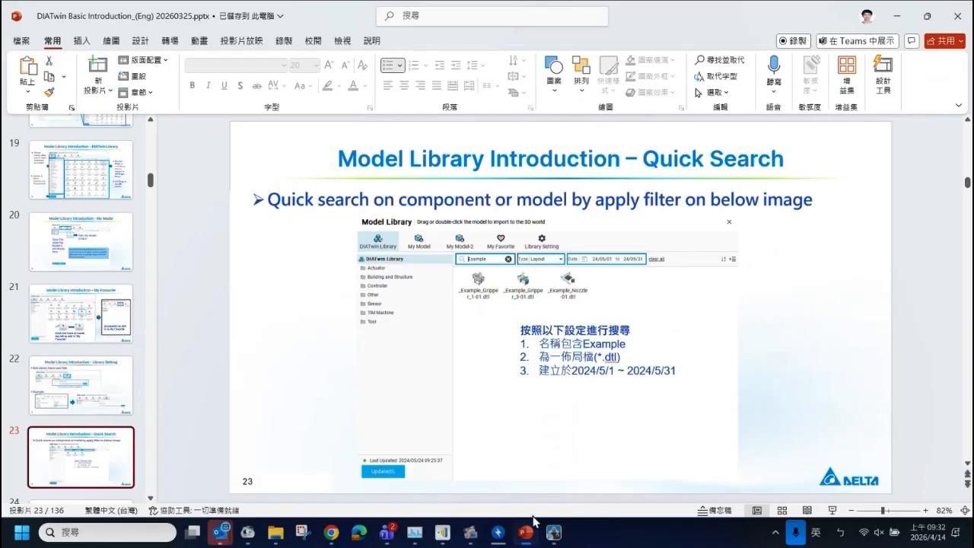
# Switch back to DIATwin Creator, filter My Model by type Component and by type Layout, and view the details of EX1_Slot_Interface.dtl.
pyautogui.click(553, 532)
pyautogui.click(616, 117)
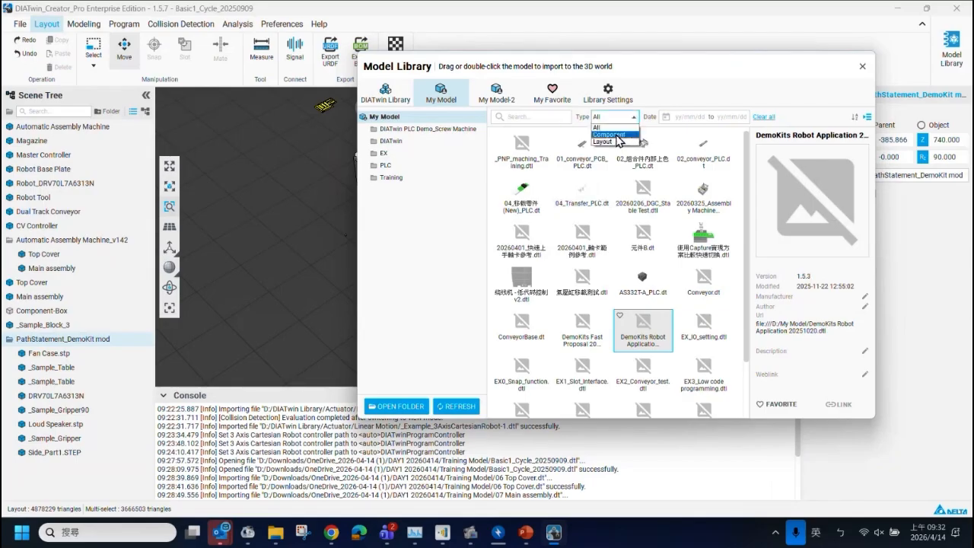
pyautogui.click(617, 135)
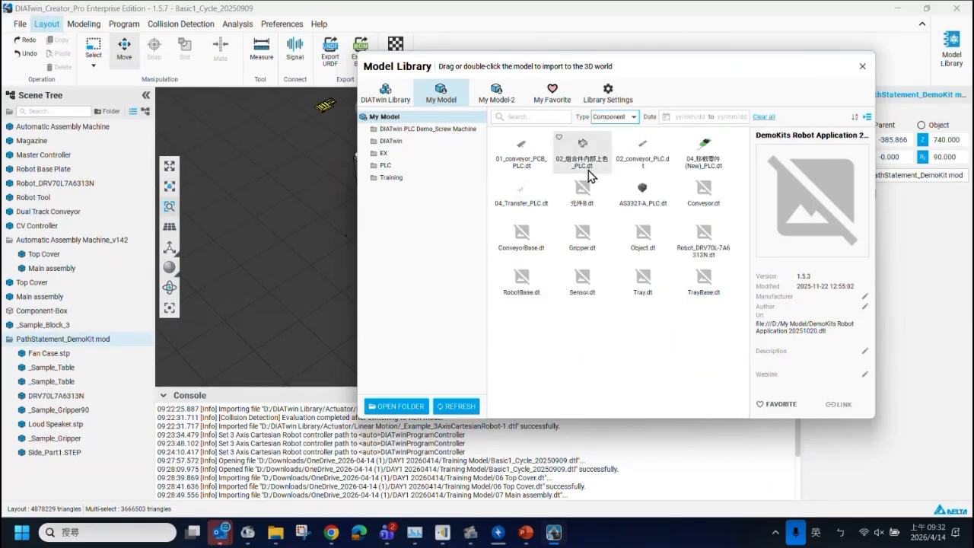
pyautogui.click(616, 117)
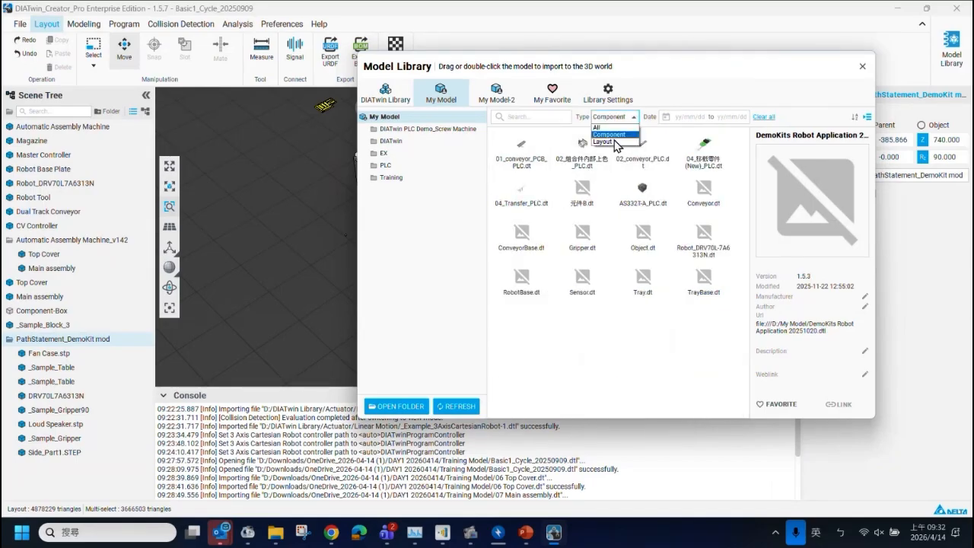
pyautogui.click(608, 145)
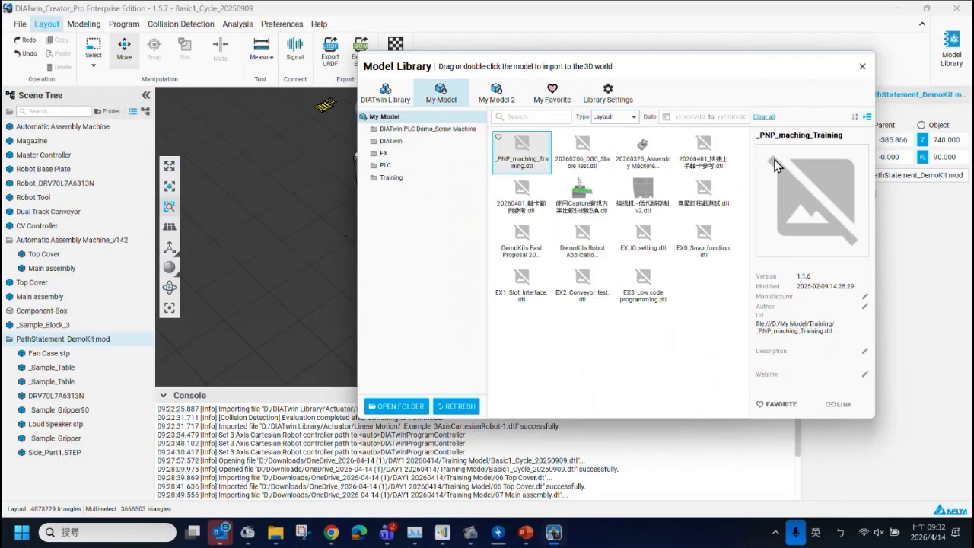
pyautogui.click(521, 283)
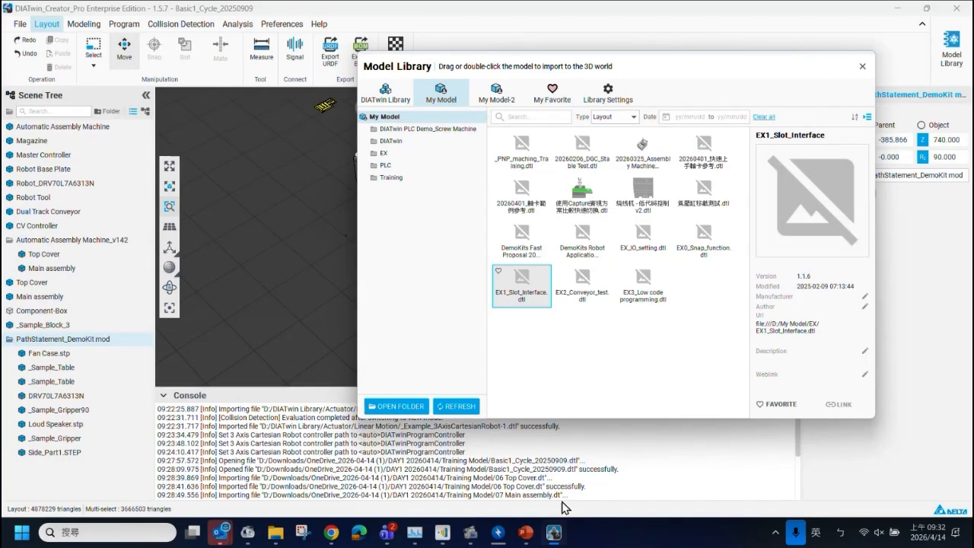
# Switch to the PowerPoint presentation and show the Example Import Model from Library slide.
pyautogui.click(525, 532)
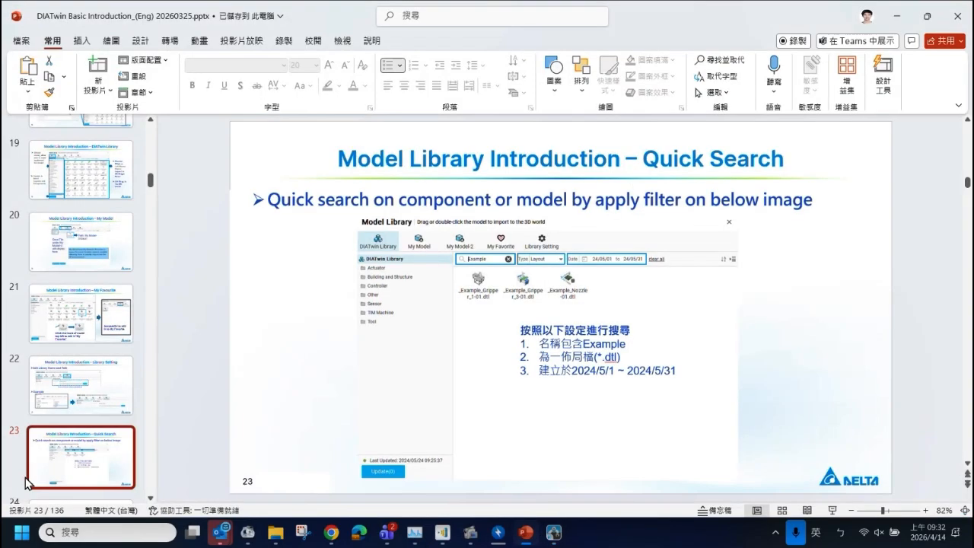
pyautogui.scroll(-3, 83, 384)
pyautogui.click(87, 383)
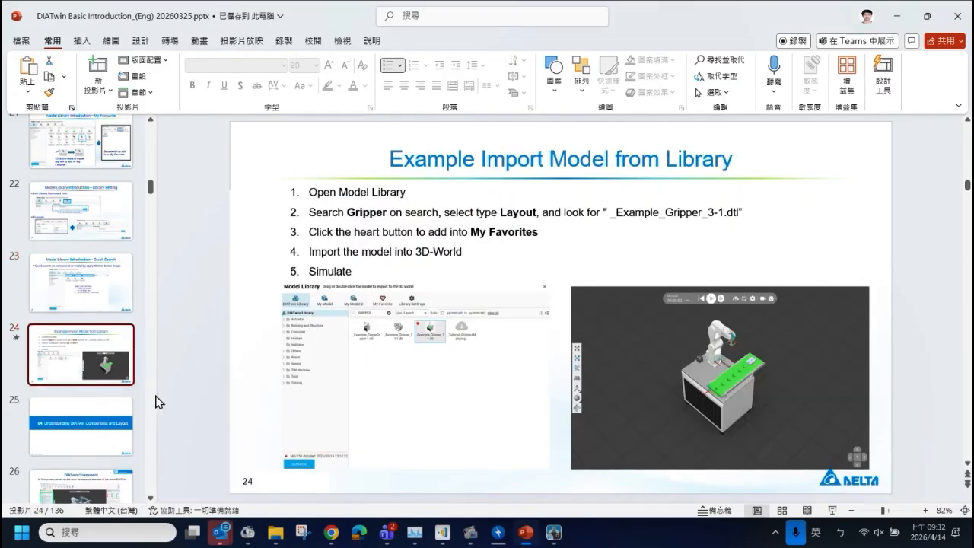
# Switch back to DIATwin Creator and create a new file without saving Basic1_Cycle_20250909.dtl.
pyautogui.click(551, 534)
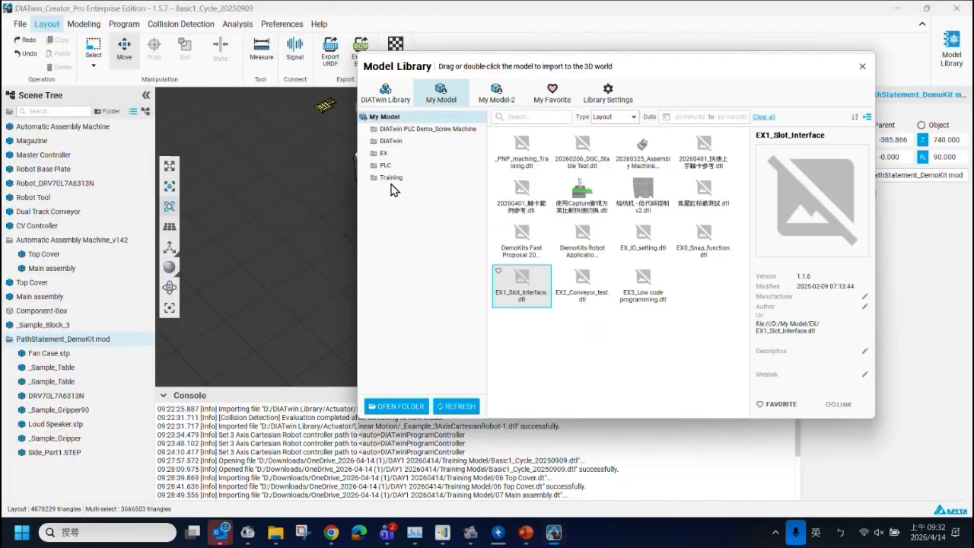
pyautogui.click(20, 23)
pyautogui.click(27, 44)
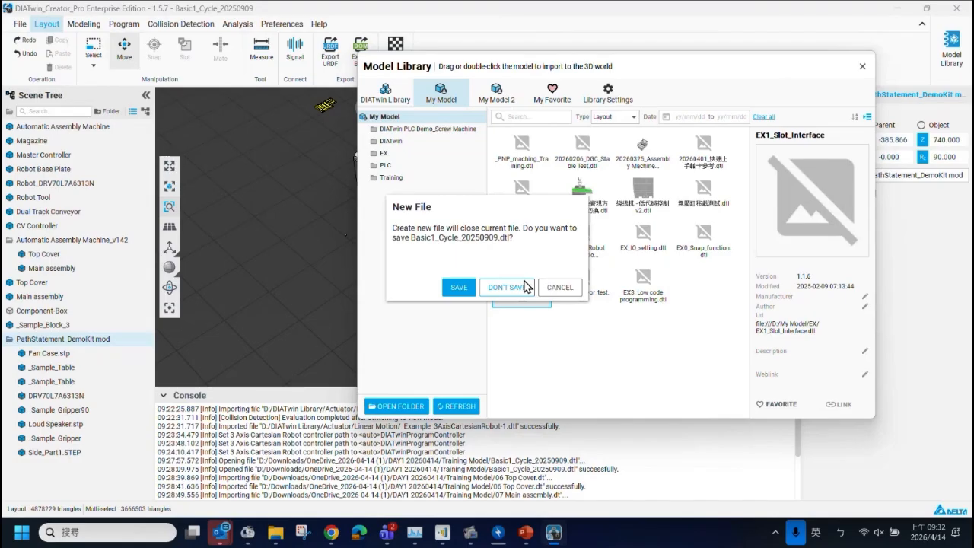
pyautogui.click(560, 289)
pyautogui.click(20, 24)
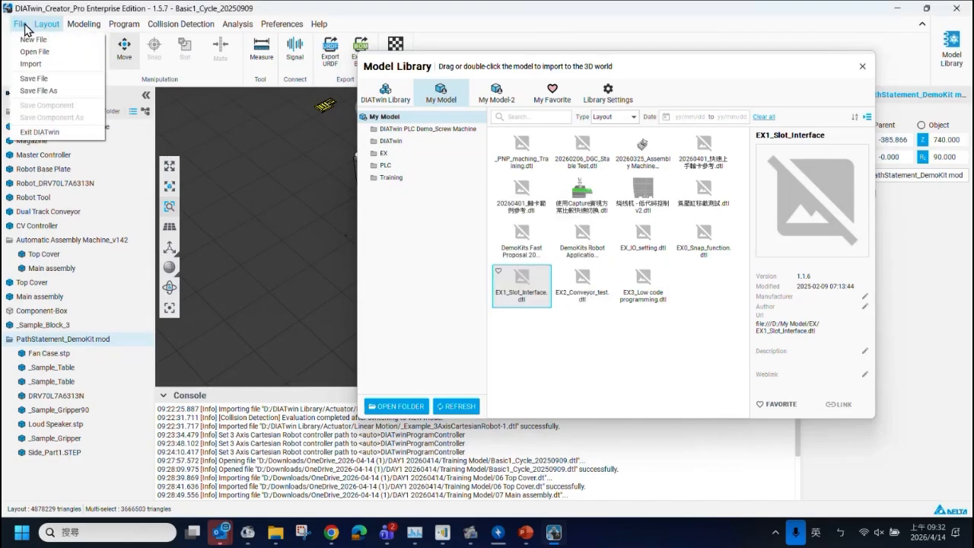
pyautogui.click(33, 40)
pyautogui.click(491, 289)
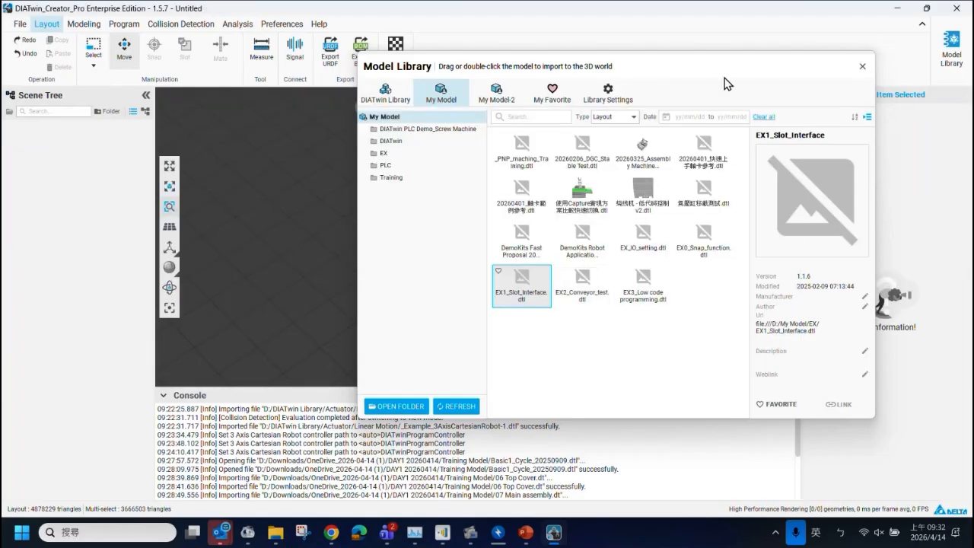
# Import _Example_Gripper_3-1.dtl from the Pick and Place folder under Example Machine in the DIATwin Library.
pyautogui.click(385, 92)
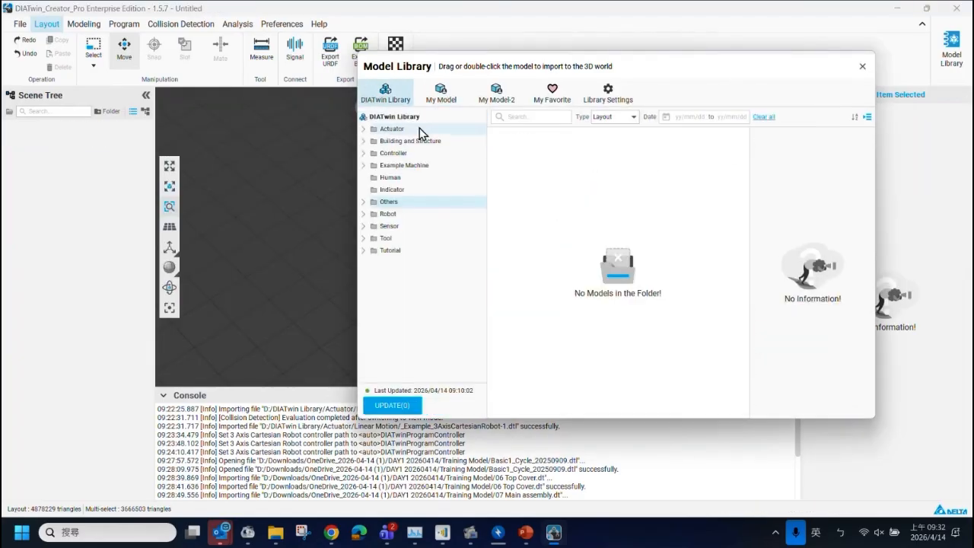
pyautogui.click(394, 166)
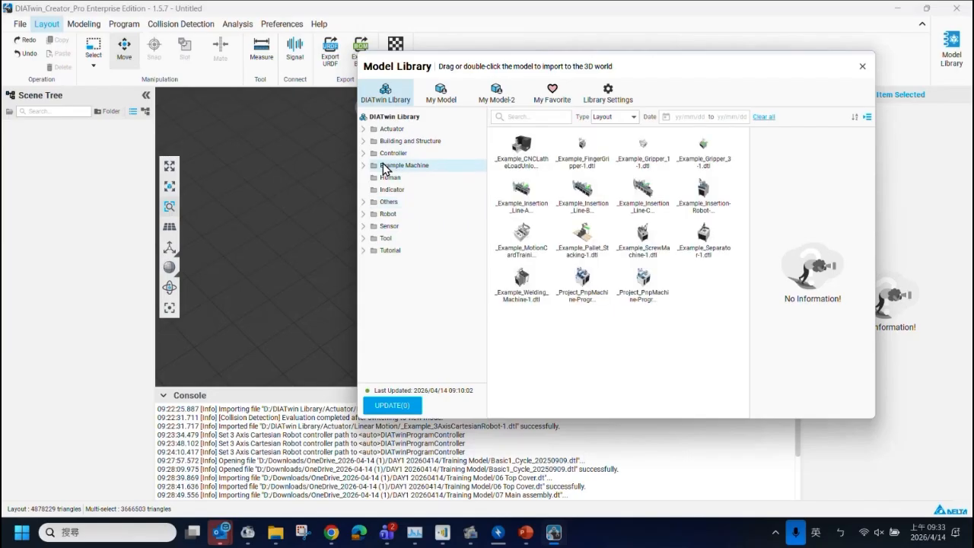
pyautogui.click(364, 165)
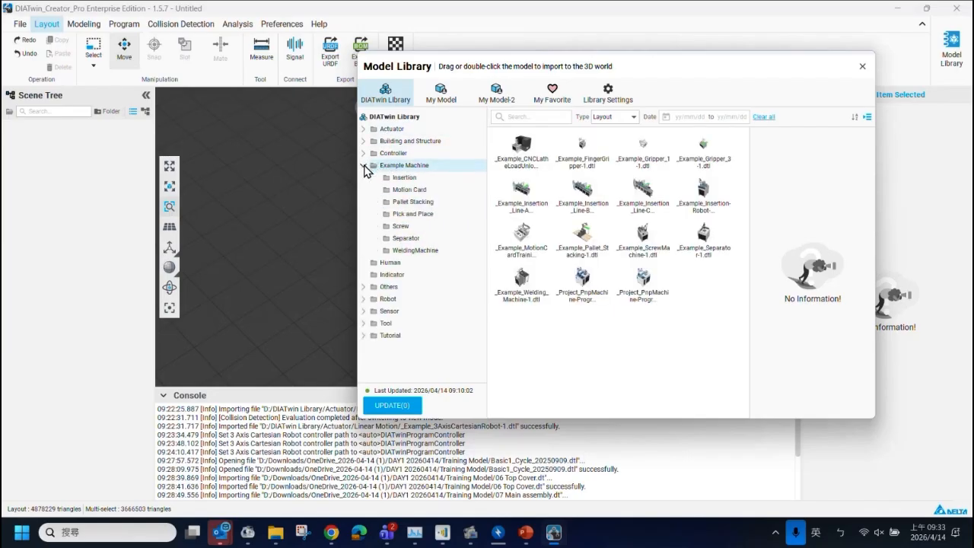
pyautogui.click(410, 213)
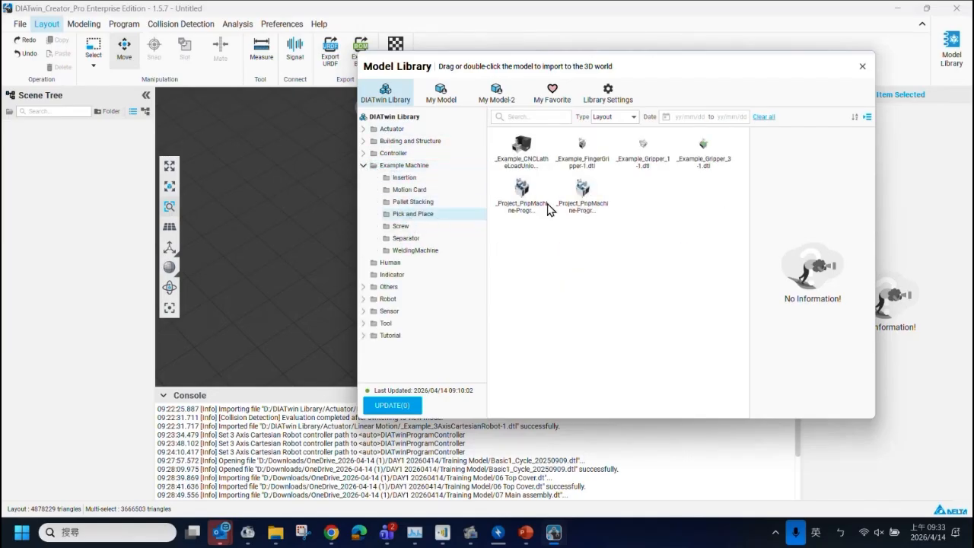
pyautogui.click(709, 150)
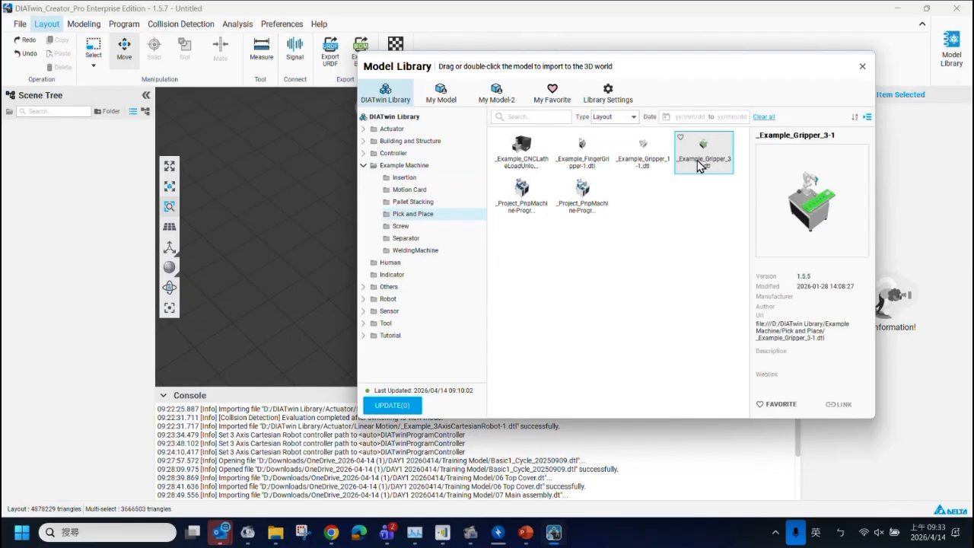
pyautogui.doubleClick(699, 164)
# Move the Model Library window aside, run the imported gripper layout's simulation, and reset it to the start.
pyautogui.moveTo(729, 69); pyautogui.dragTo(857, 320)
pyautogui.click(457, 108)
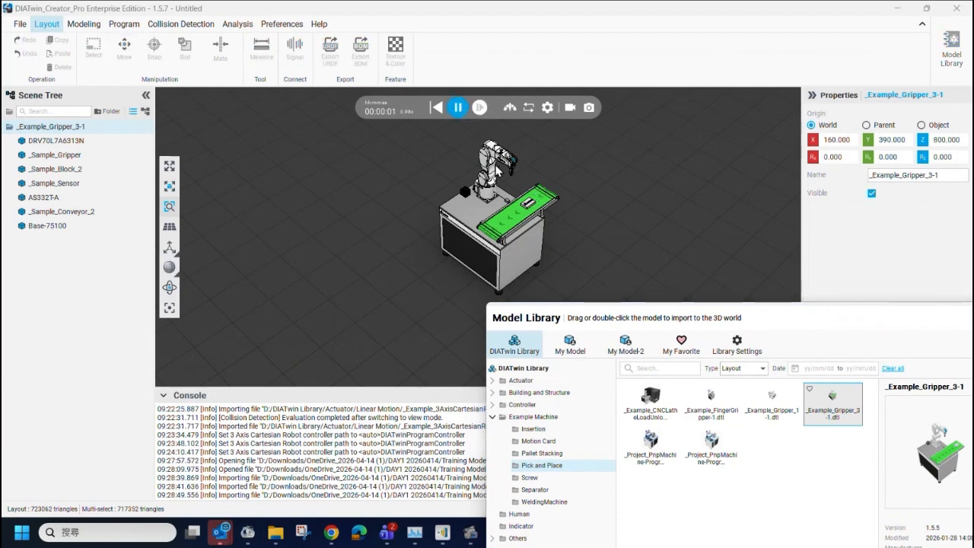
pyautogui.scroll(3, 509, 213)
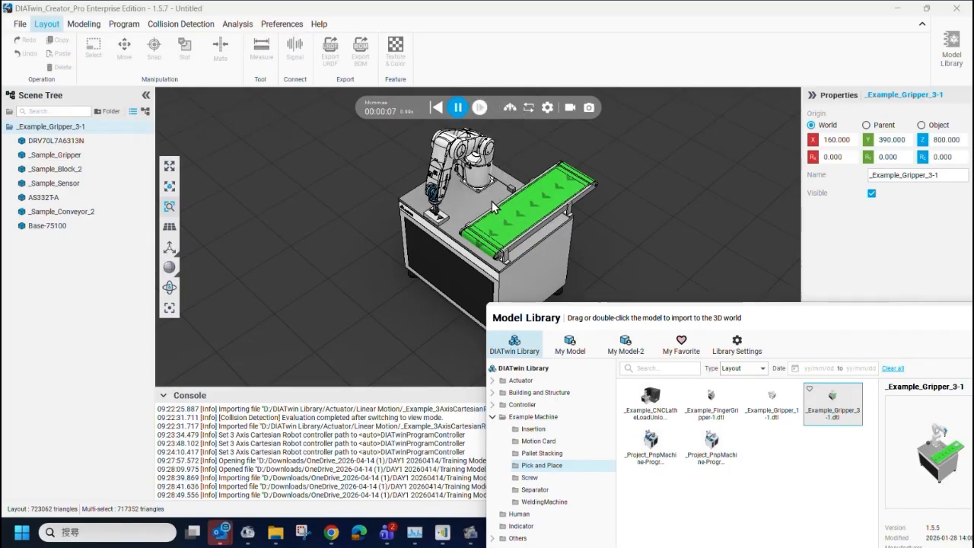
pyautogui.click(457, 109)
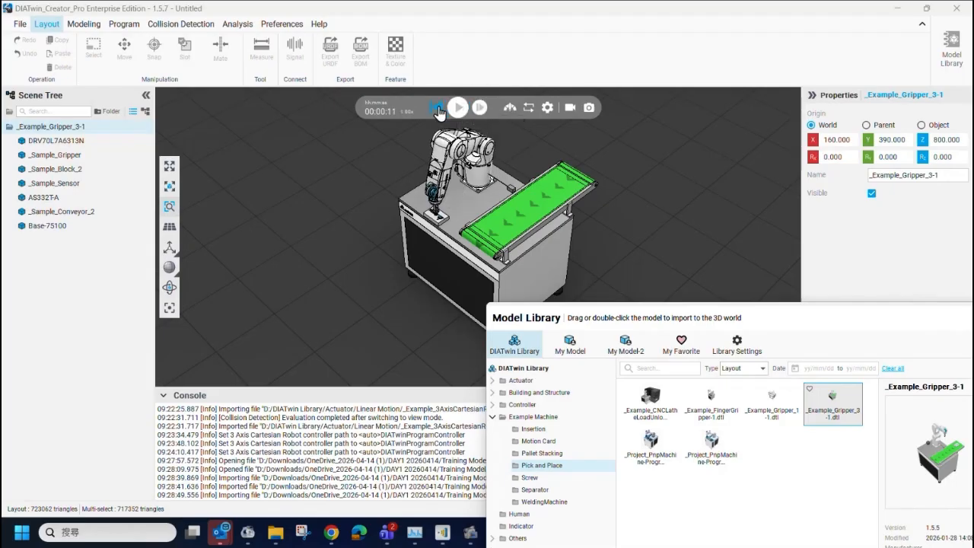
pyautogui.moveTo(829, 329); pyautogui.dragTo(780, 118)
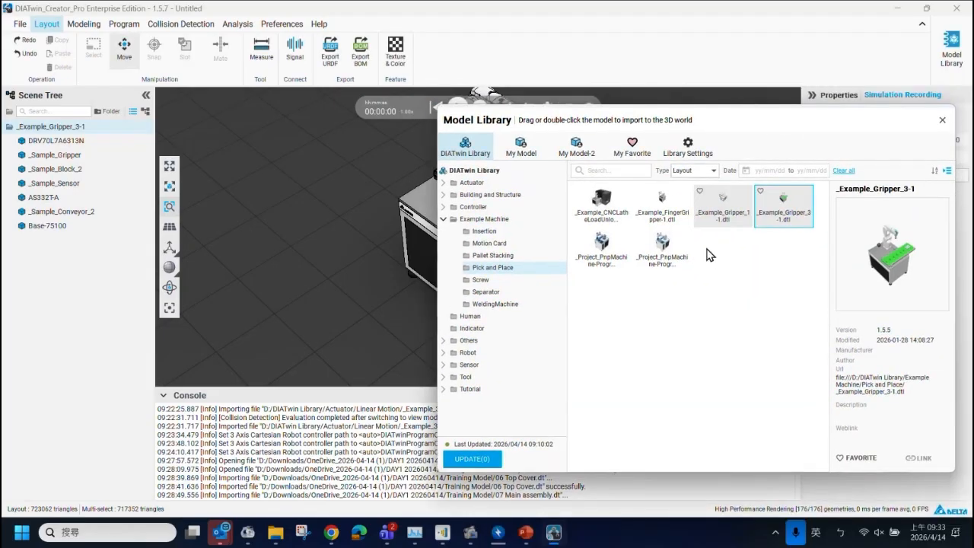
# Switch to PowerPoint and present the slides from Example Import Model from Library to the first DIATwin Component slide, ending the show there.
pyautogui.click(528, 534)
pyautogui.click(833, 510)
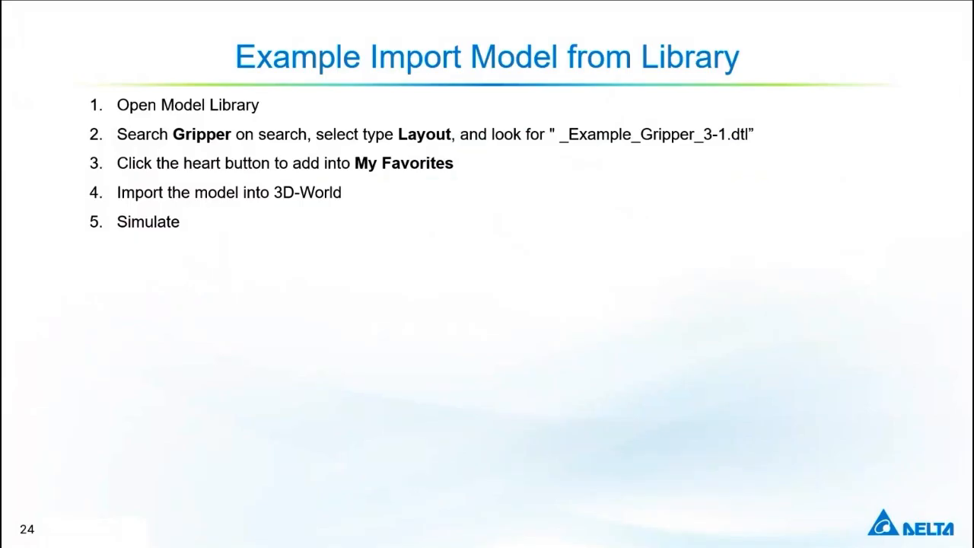
pyautogui.press('Right')
pyautogui.press('Right')
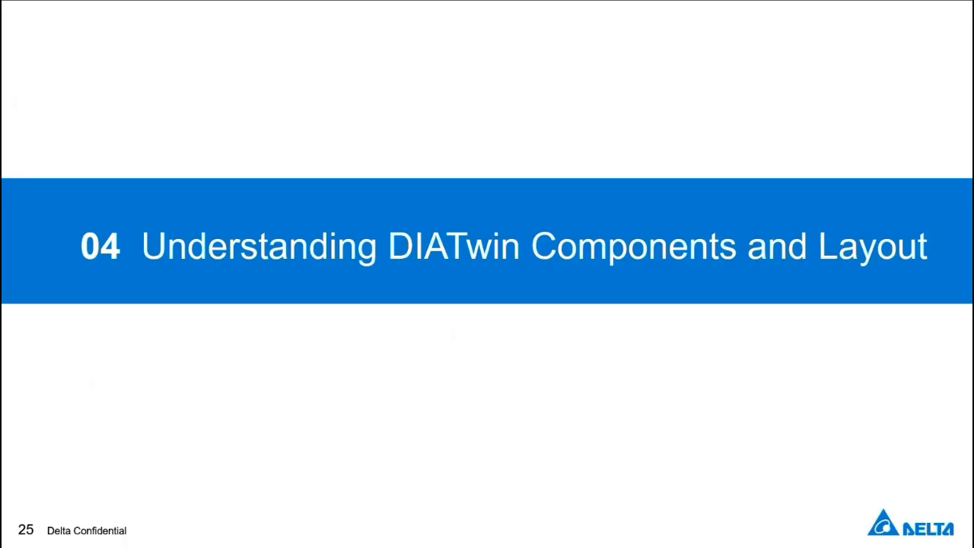
pyautogui.press('Right')
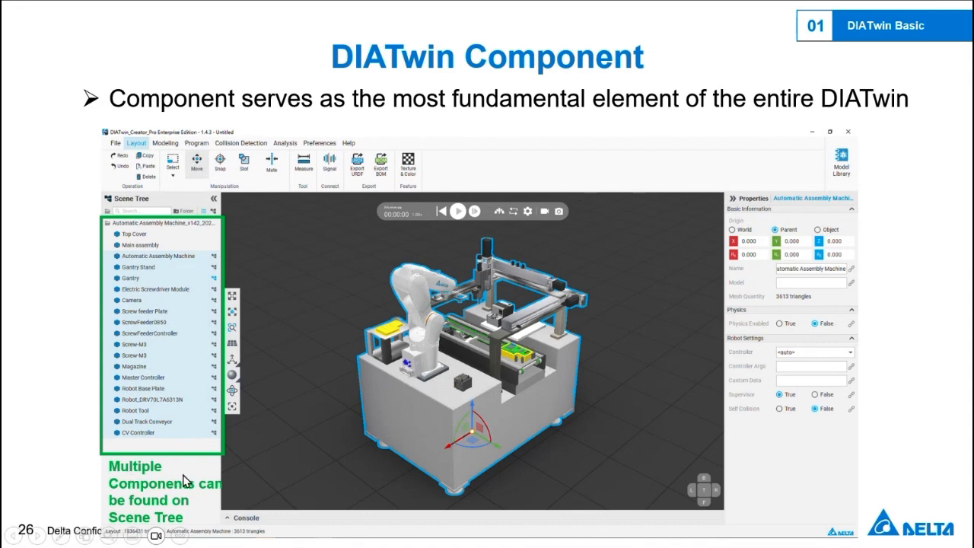
pyautogui.press('Escape')
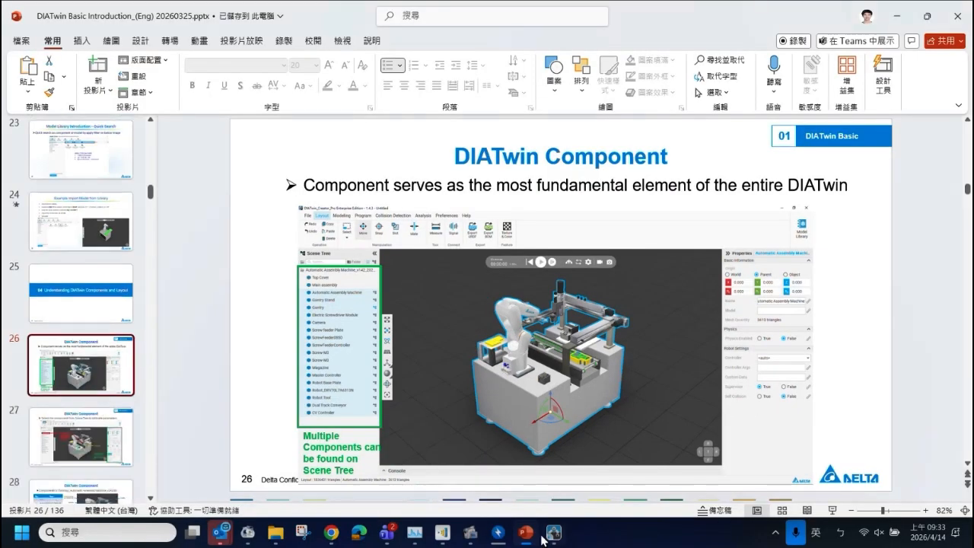
# Switch back to DIATwin Creator, close the Model Library, and inspect the robot, block, sensor and conveyor components through the Scene Tree.
pyautogui.click(553, 536)
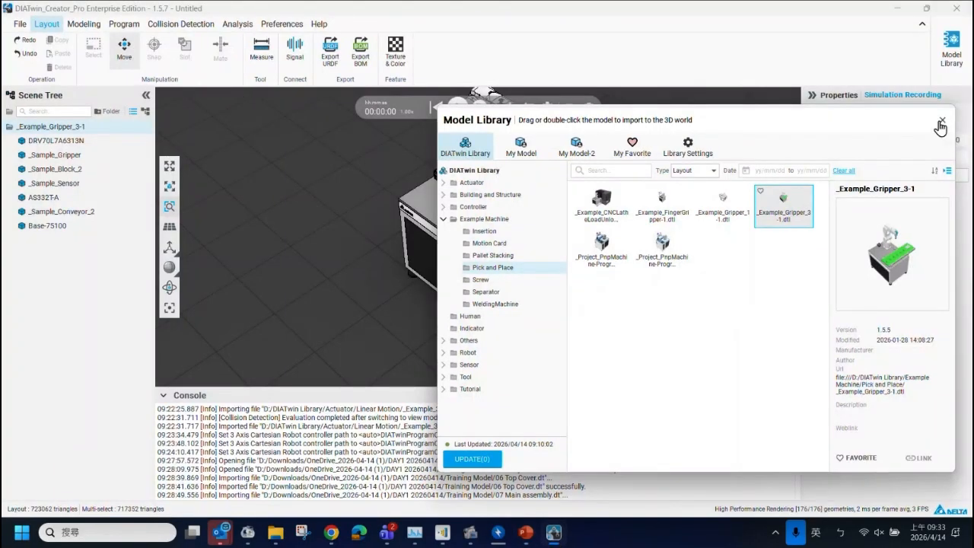
pyautogui.click(944, 124)
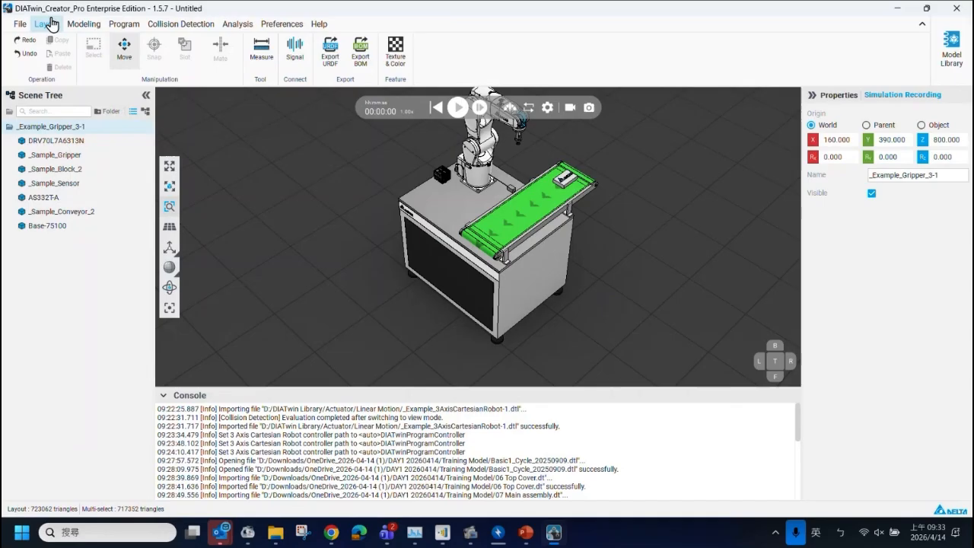
pyautogui.click(65, 141)
pyautogui.click(62, 168)
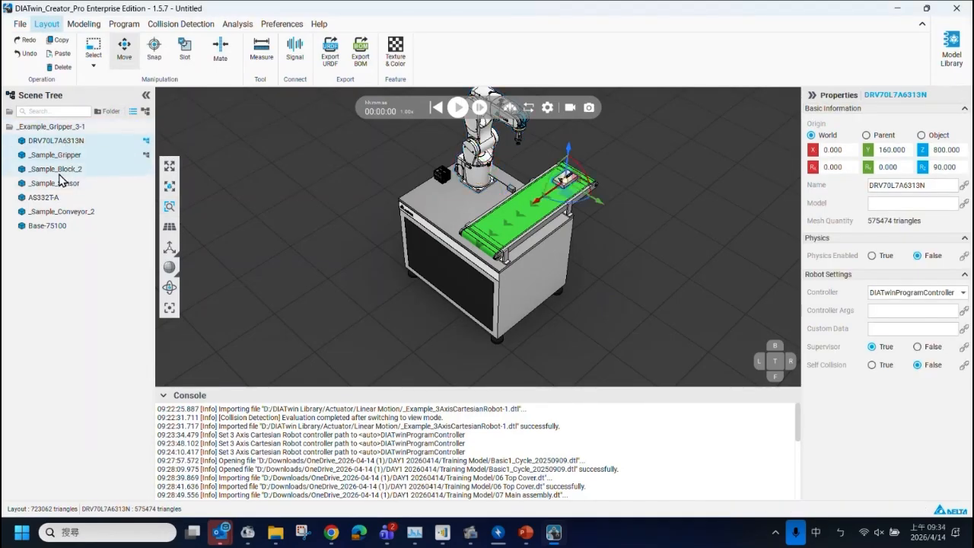
pyautogui.click(61, 184)
pyautogui.click(63, 212)
pyautogui.scroll(5, 450, 204)
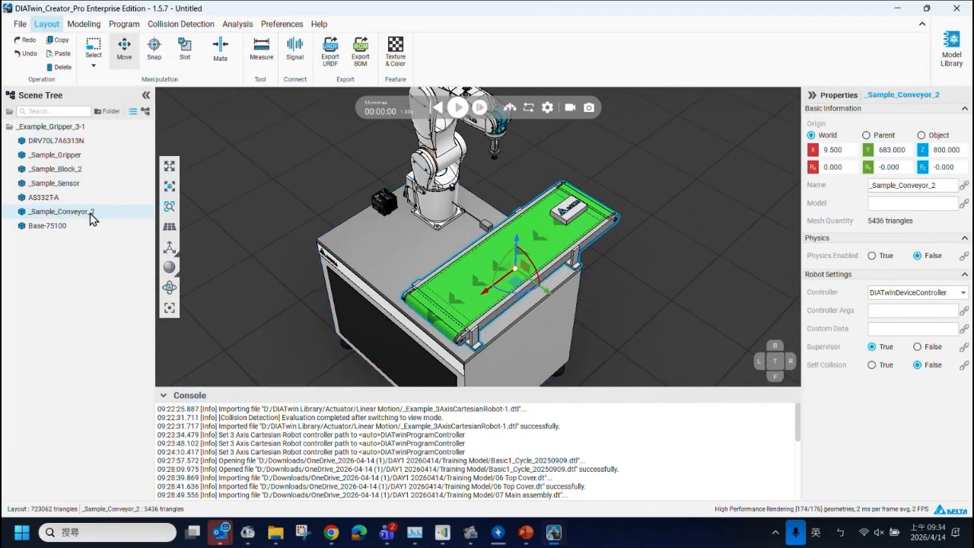
# Move the _Sample_Sensor component freehand in the 3D world to about X 68, Y 500, Z 981.
pyautogui.click(86, 186)
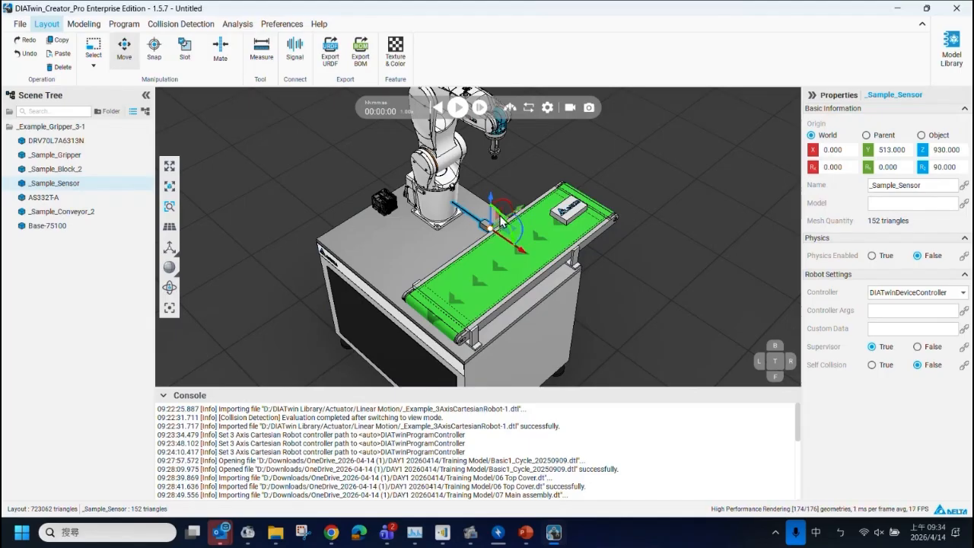
pyautogui.moveTo(523, 213); pyautogui.dragTo(485, 212)
pyautogui.moveTo(504, 252)
pyautogui.mouseDown()
pyautogui.moveTo(483, 249)
pyautogui.moveTo(492, 253)
pyautogui.mouseUp()
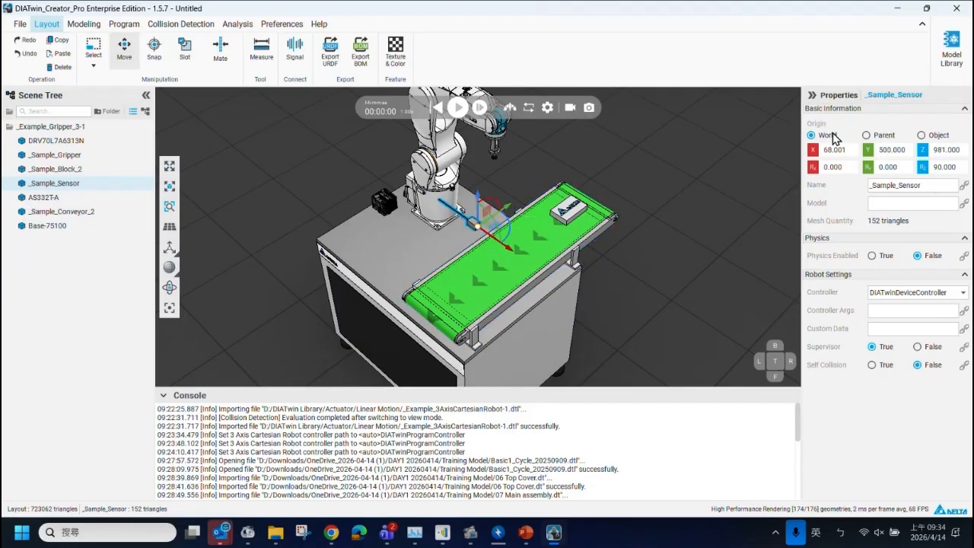
# Set the sensor's world Y position to 600 and return it to 500.
pyautogui.doubleClick(897, 150)
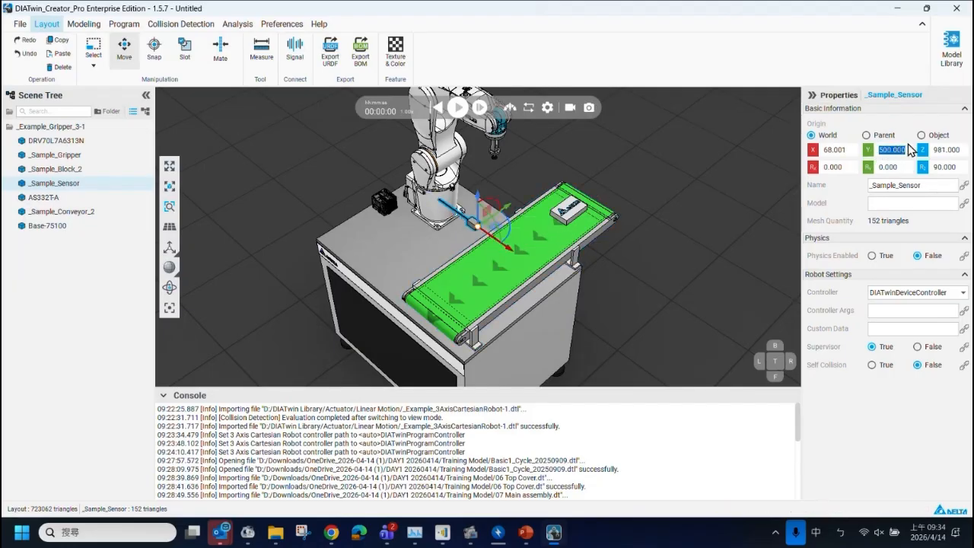
pyautogui.write('600')
pyautogui.press('Return')
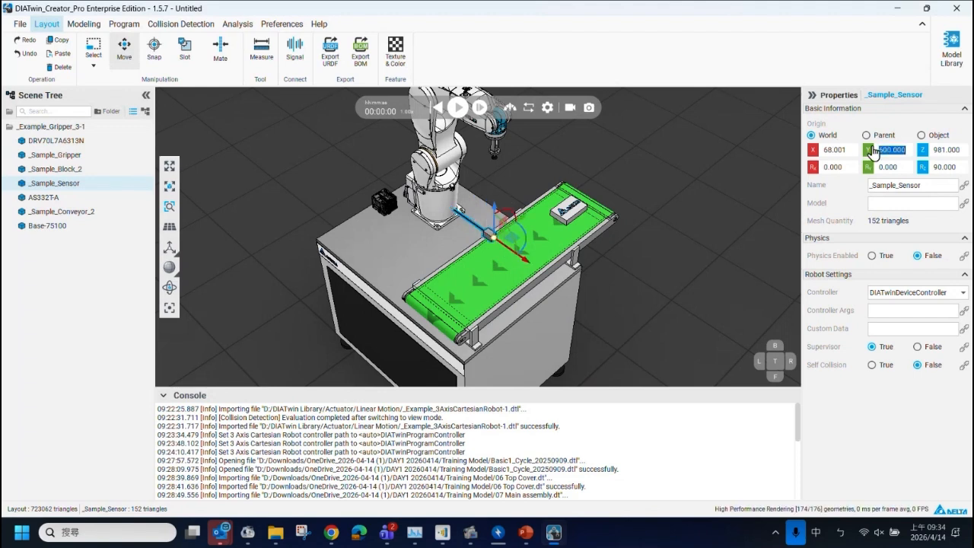
pyautogui.write('500')
pyautogui.press('Return')
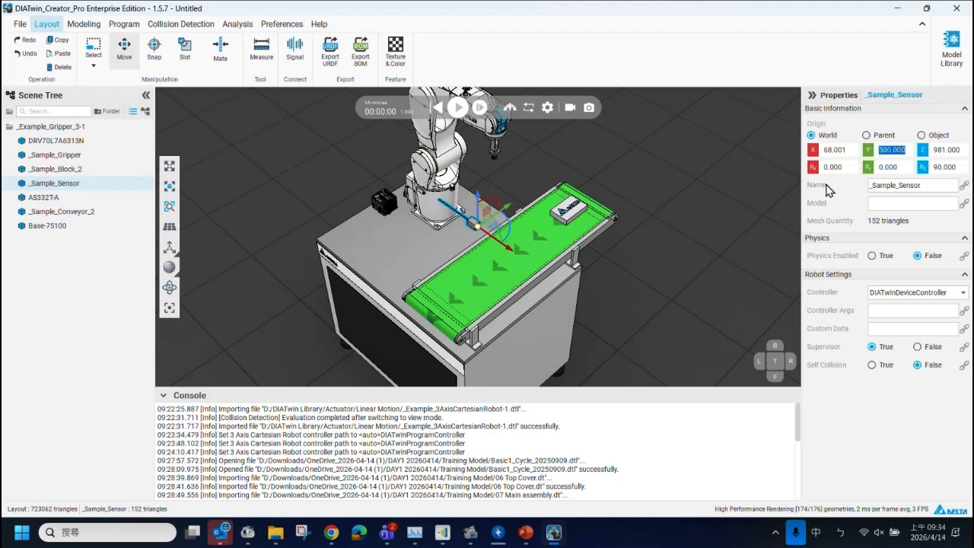
pyautogui.click(841, 149)
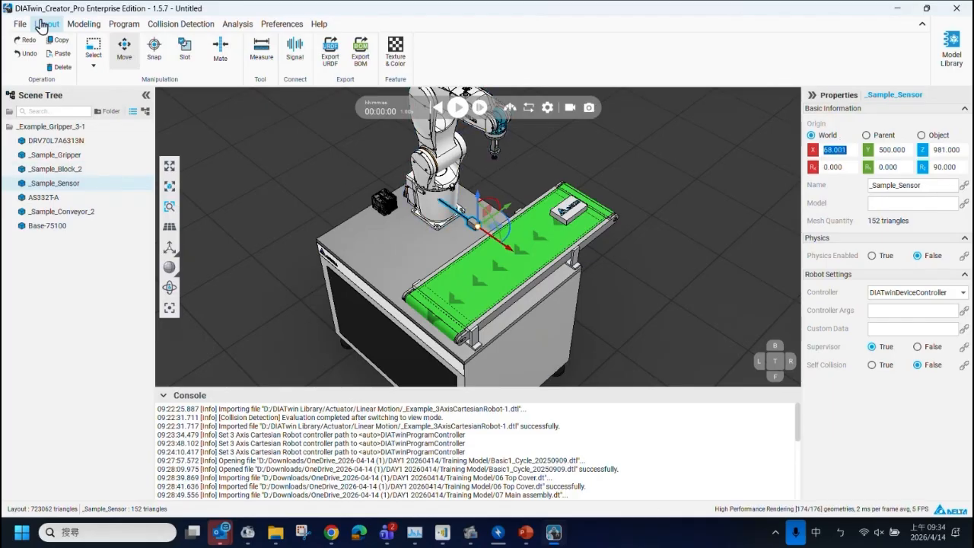
pyautogui.scroll(-3, 404, 230)
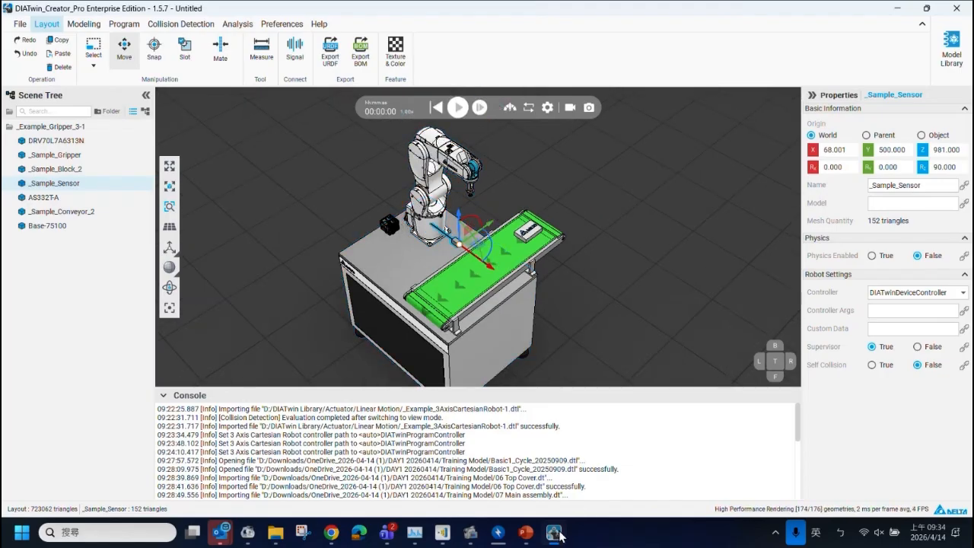
# Switch to PowerPoint and show the DIATwin Component slide about selecting a component from the Scene Tree to calibrate parameters.
pyautogui.click(525, 532)
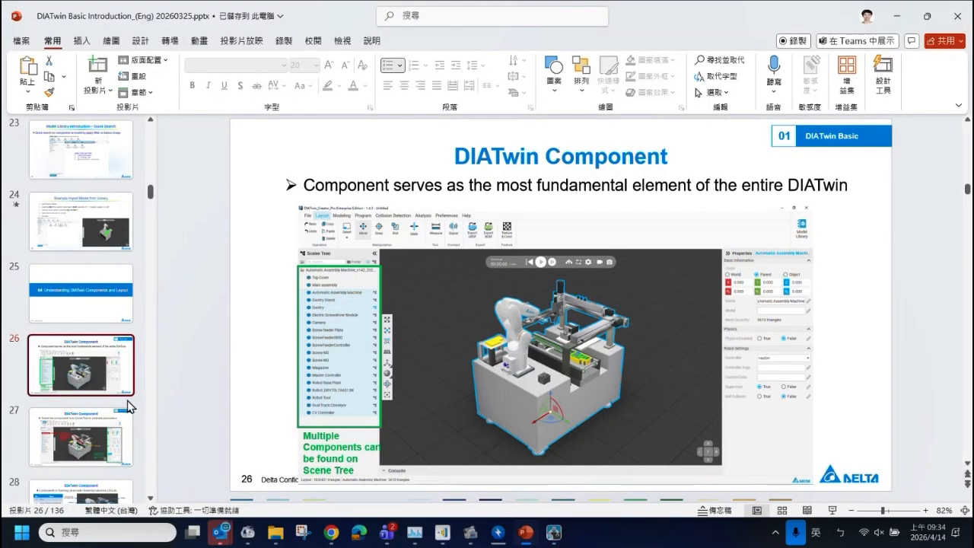
pyautogui.scroll(-2, 114, 372)
pyautogui.click(92, 333)
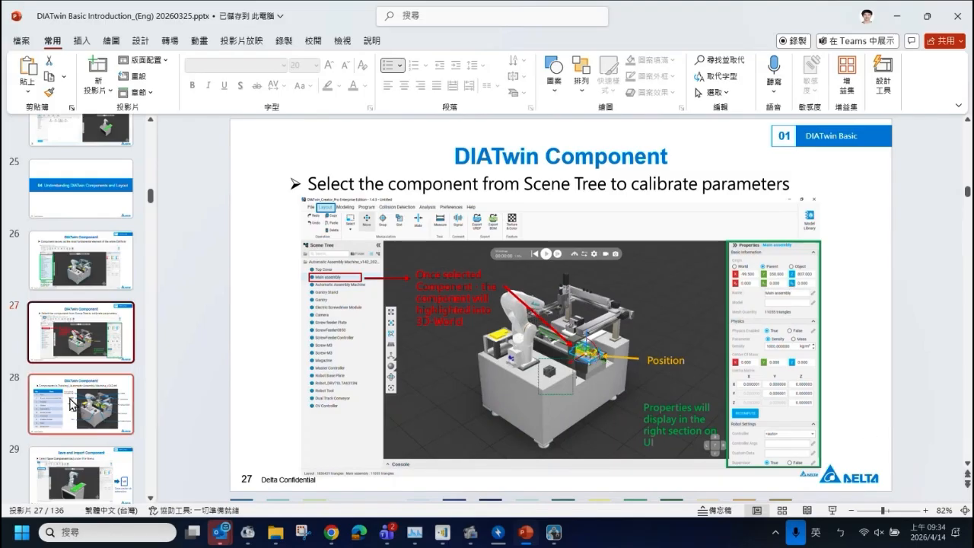
pyautogui.scroll(-2, 90, 390)
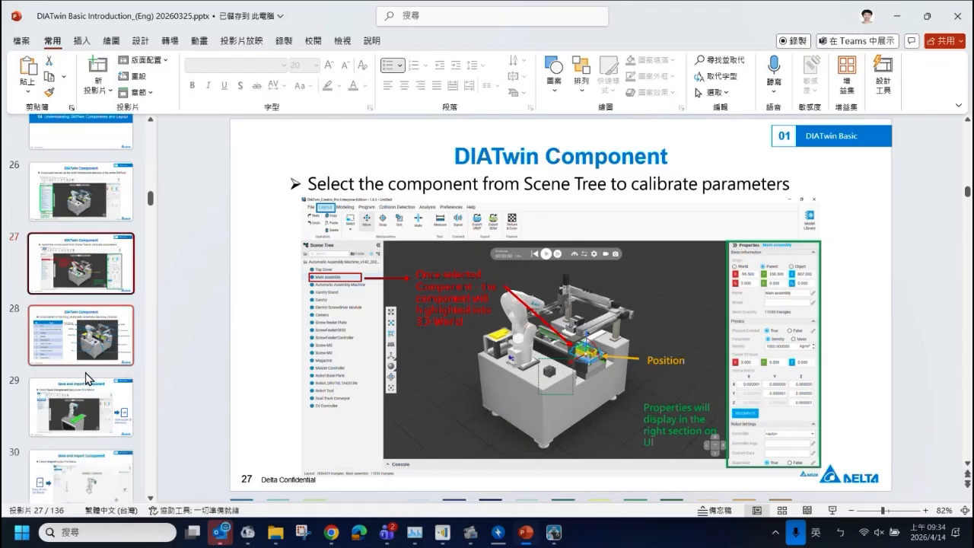
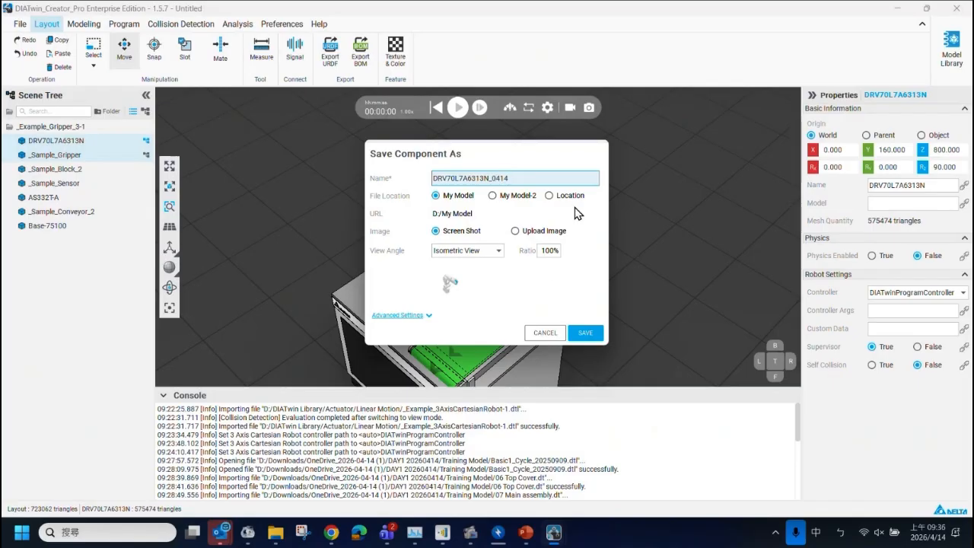
# Save the selected robot component as DRV70L7A6313N_0414 in My Model with an Isometric View screen shot.
pyautogui.click(591, 333)
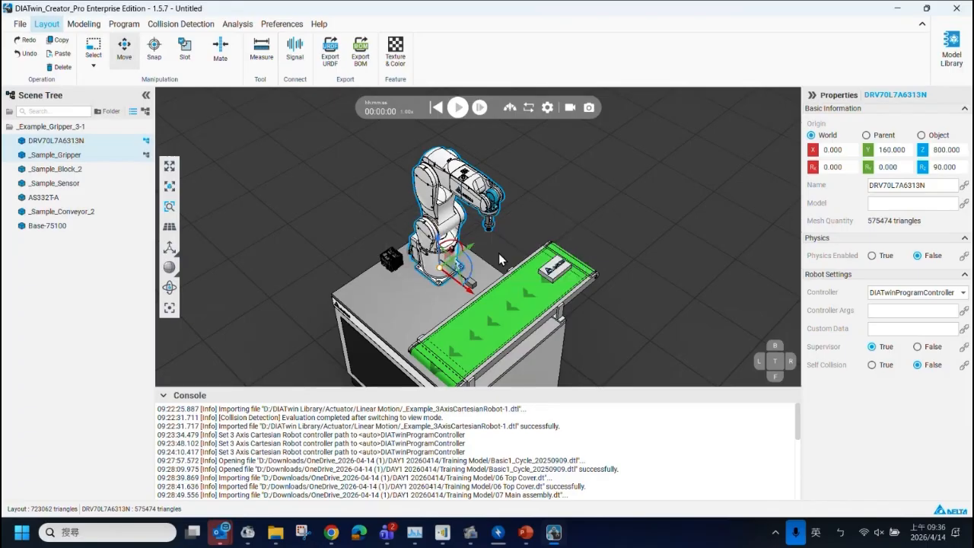
pyautogui.scroll(-3, 499, 253)
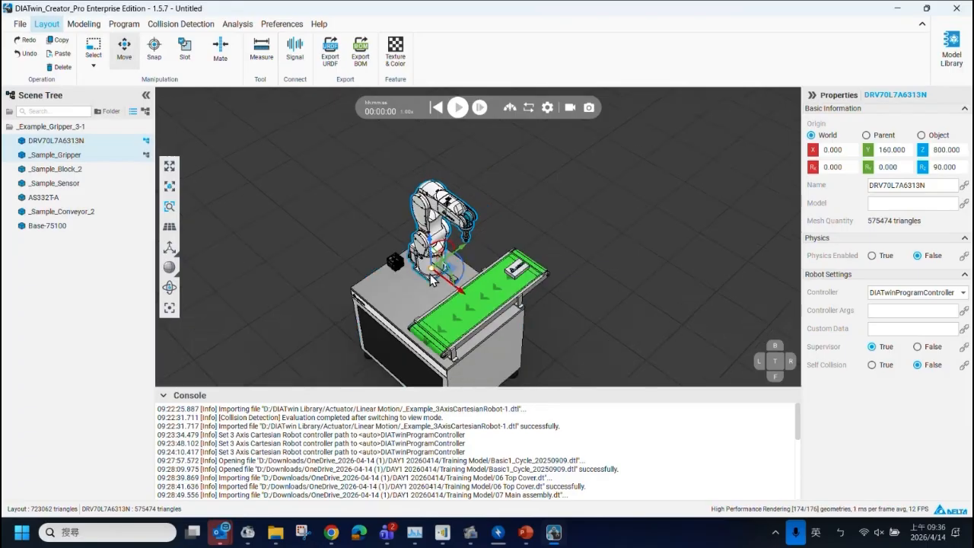
# Examine the file types that can be imported, including DIATwin projects, DIATwin components, CAD and DXF files, without importing anything.
pyautogui.click(19, 24)
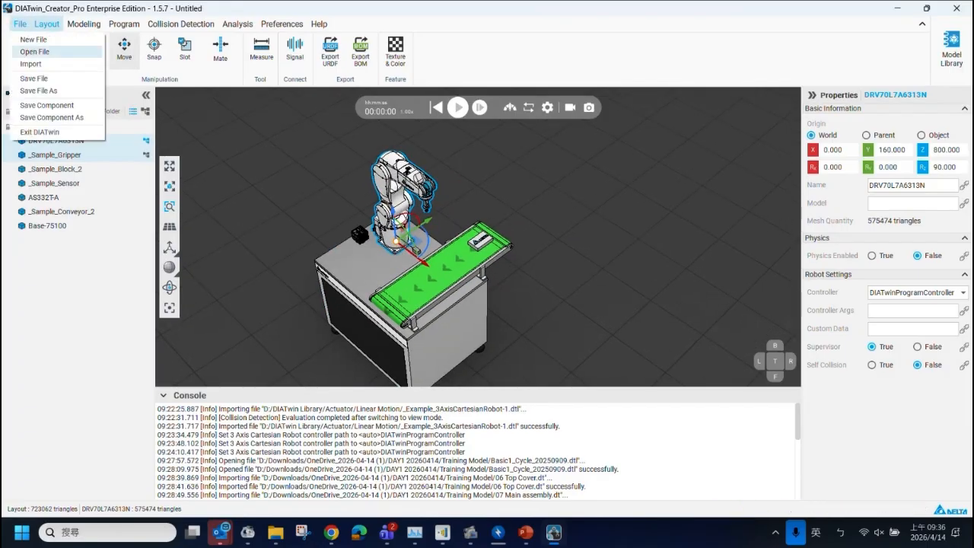
pyautogui.click(45, 64)
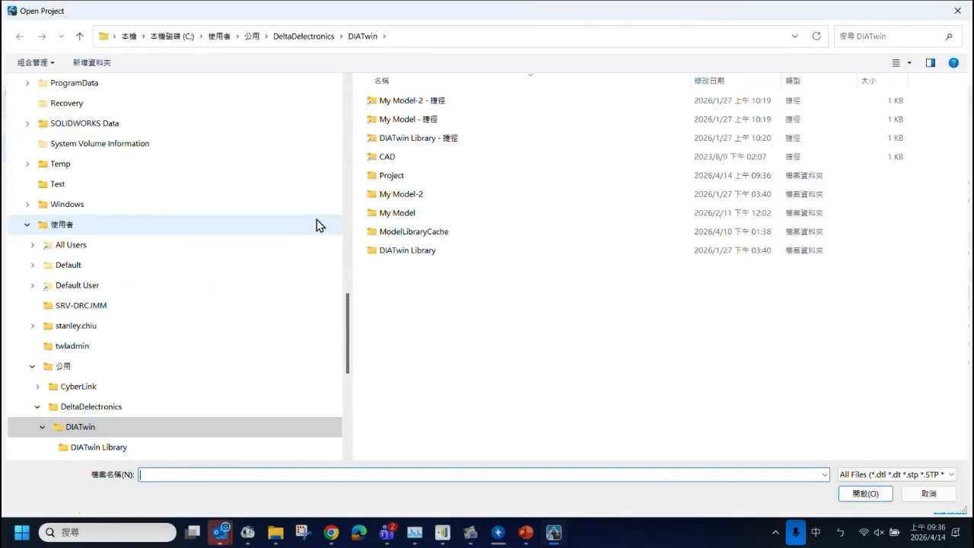
pyautogui.moveTo(348, 334); pyautogui.dragTo(348, 125)
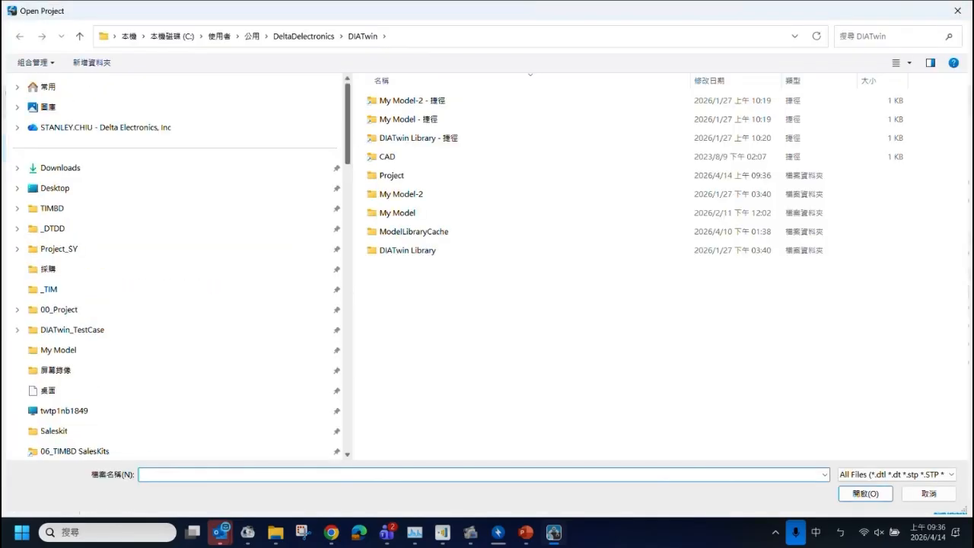
pyautogui.click(913, 482)
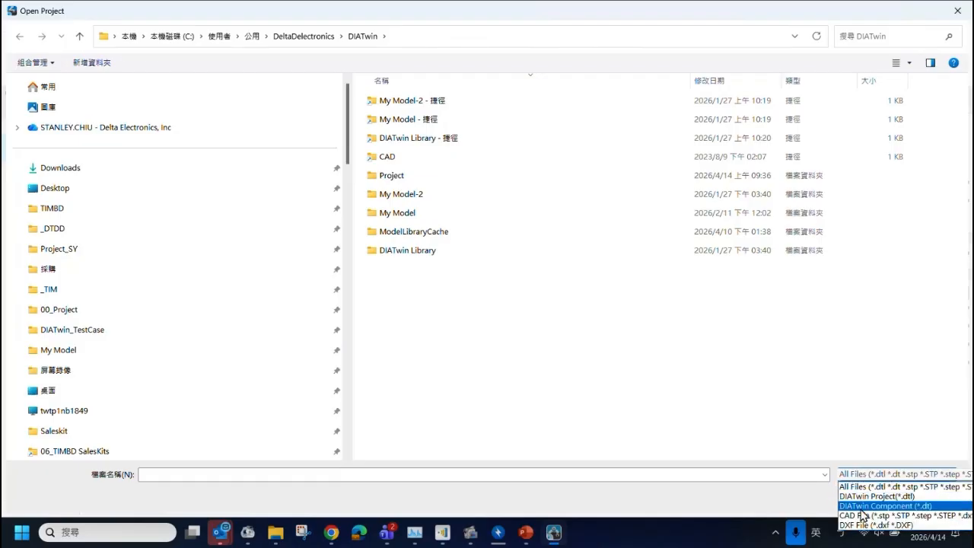
pyautogui.click(797, 500)
pyautogui.click(932, 496)
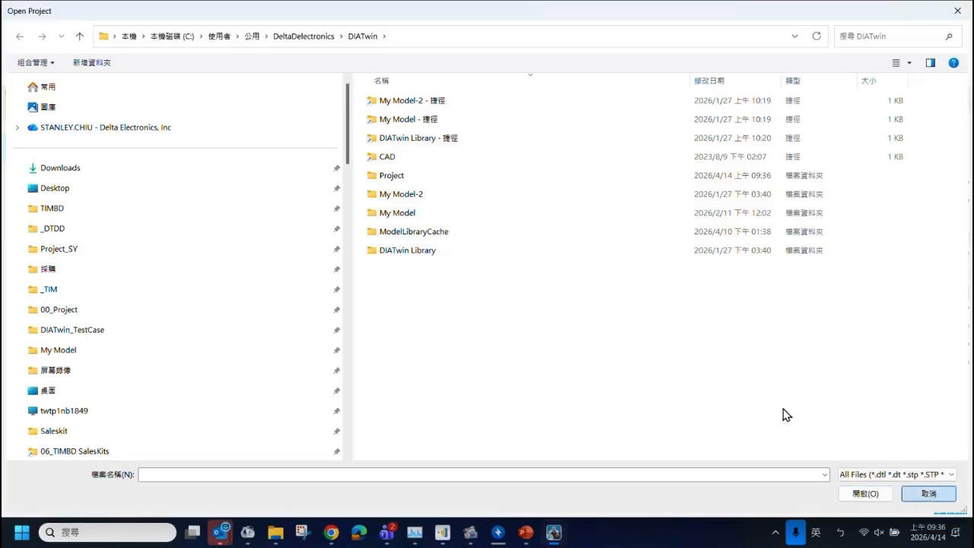
pyautogui.click(20, 23)
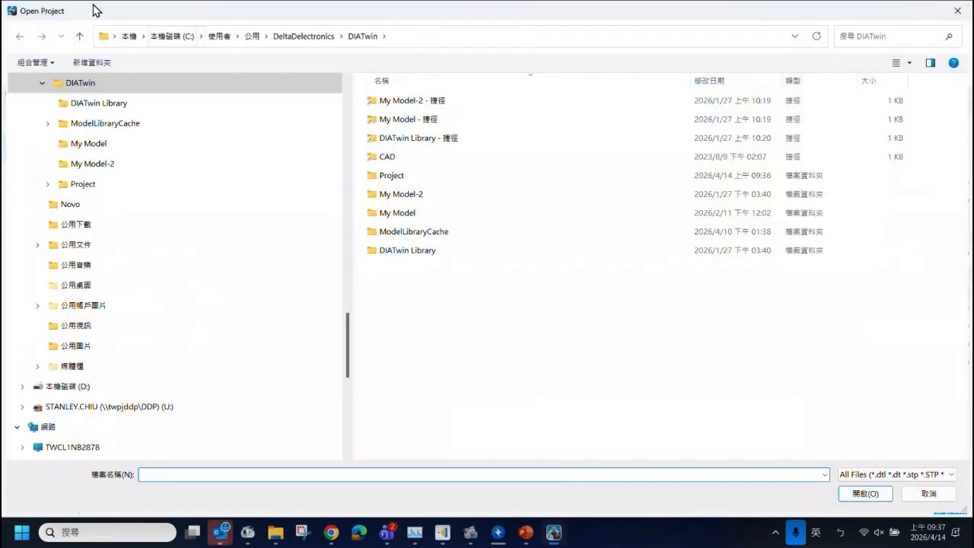
pyautogui.click(921, 474)
pyautogui.click(854, 502)
pyautogui.click(928, 493)
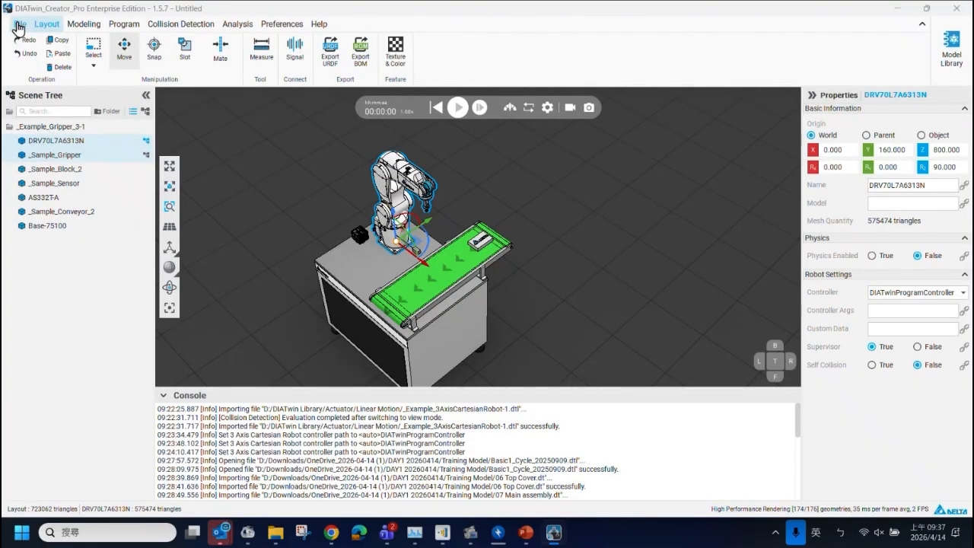
# Start opening another project without saving the current one, examine the file types Open File accepts, and cancel.
pyautogui.click(19, 23)
pyautogui.click(34, 52)
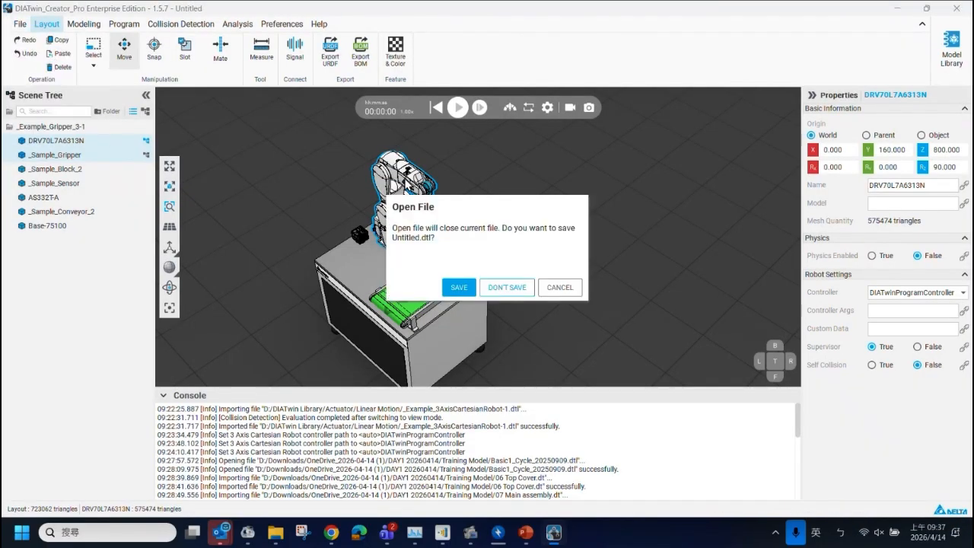
pyautogui.click(517, 289)
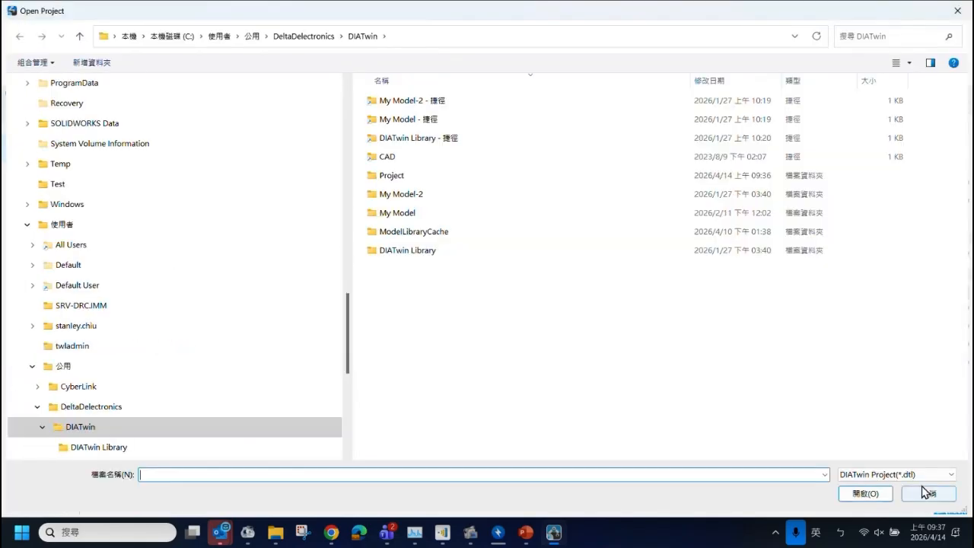
pyautogui.click(919, 475)
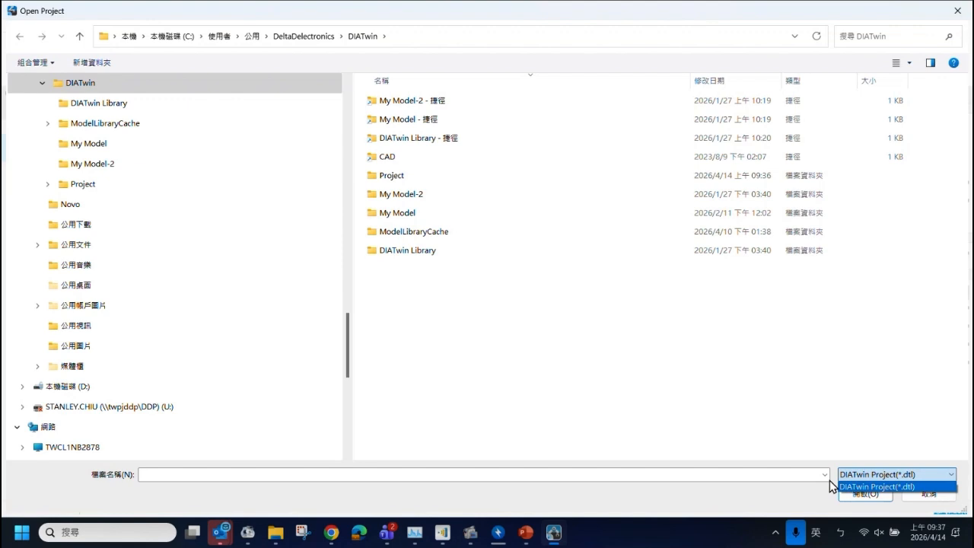
pyautogui.click(752, 499)
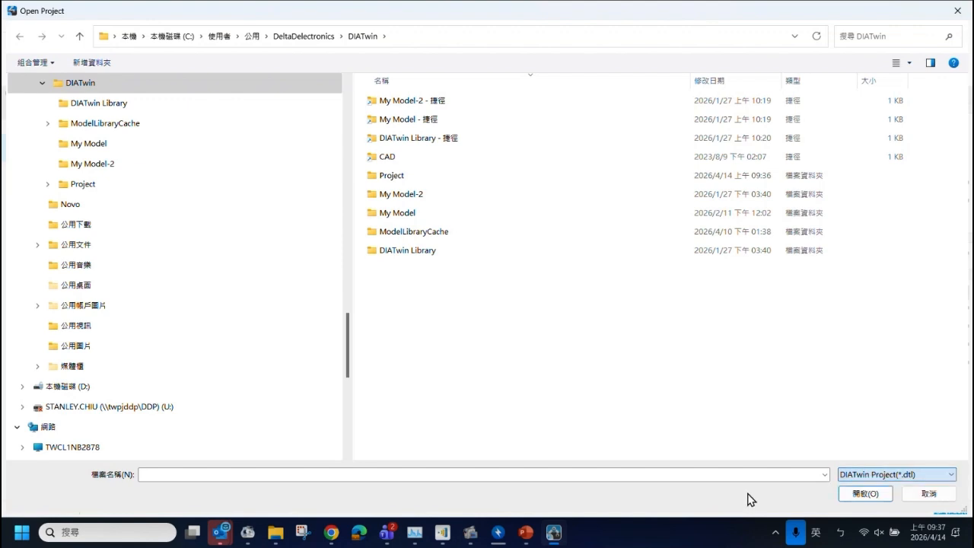
pyautogui.click(935, 495)
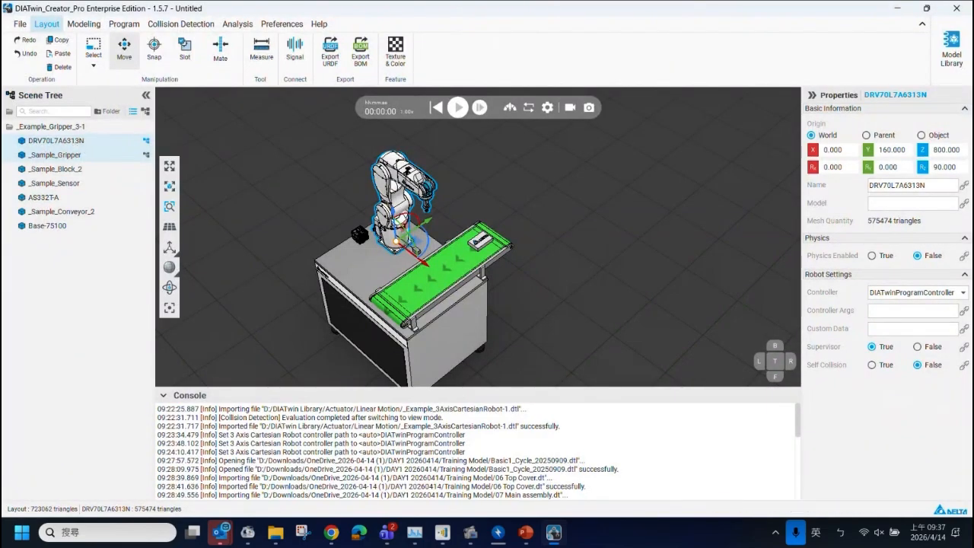
# Import the component file DRV70L7A6313N_0414.dt from My Model and move it along X to about -742.
pyautogui.click(19, 24)
pyautogui.click(35, 52)
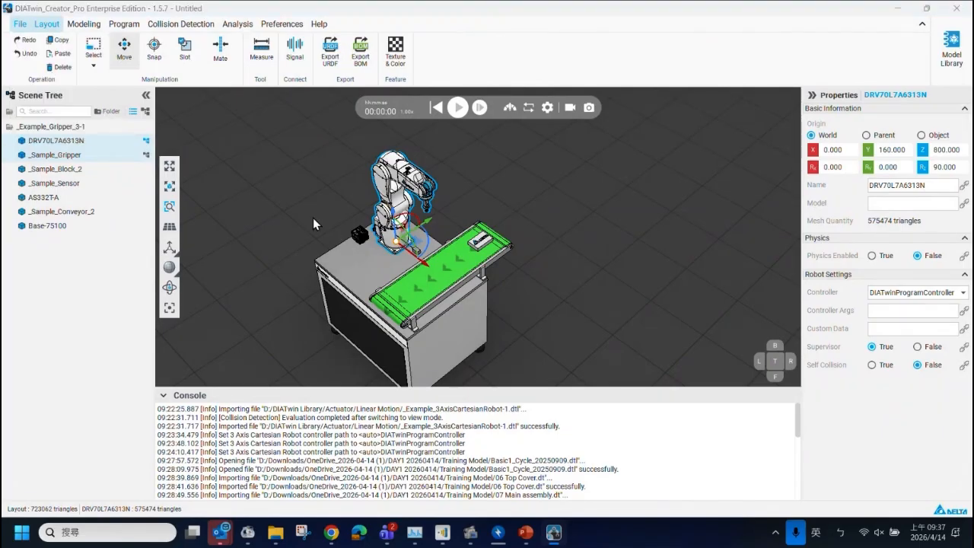
pyautogui.scroll(15, 142, 201)
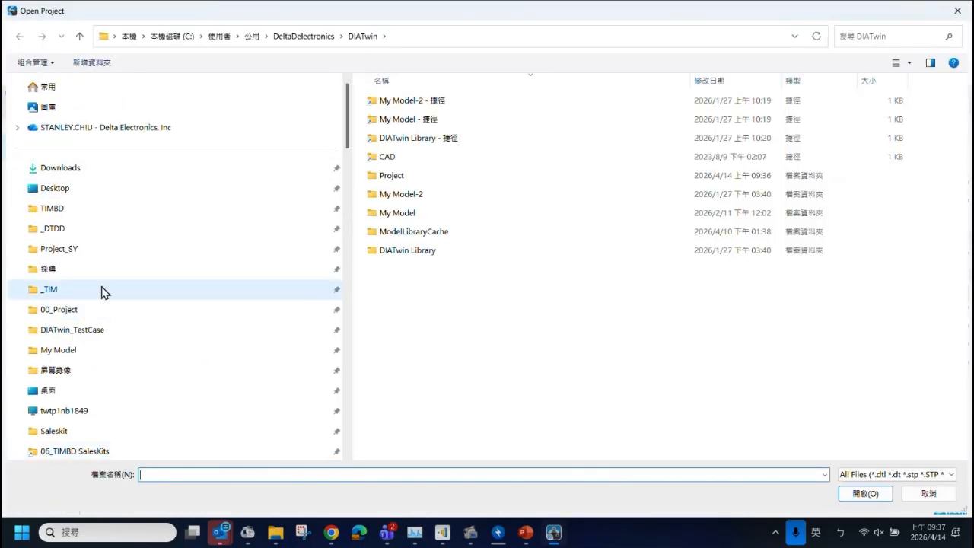
pyautogui.click(94, 353)
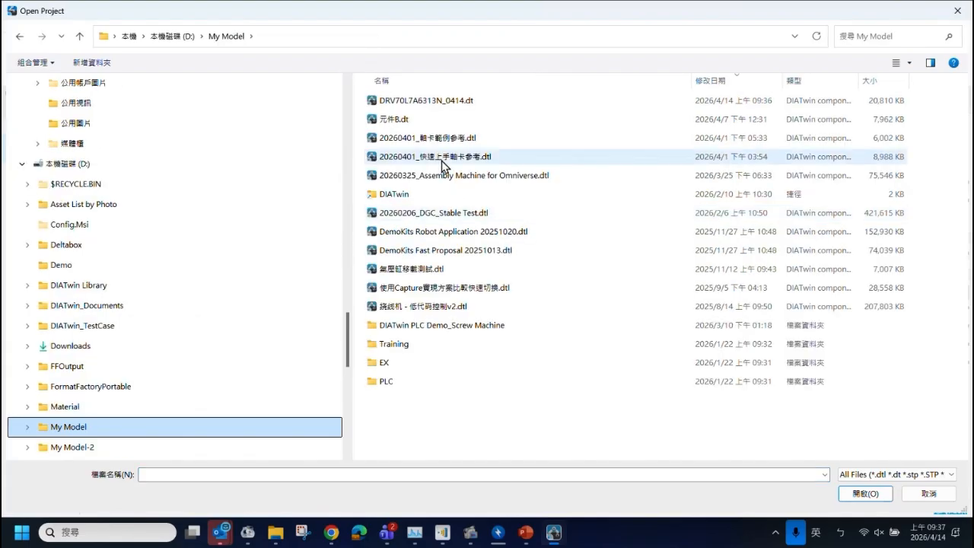
pyautogui.click(423, 104)
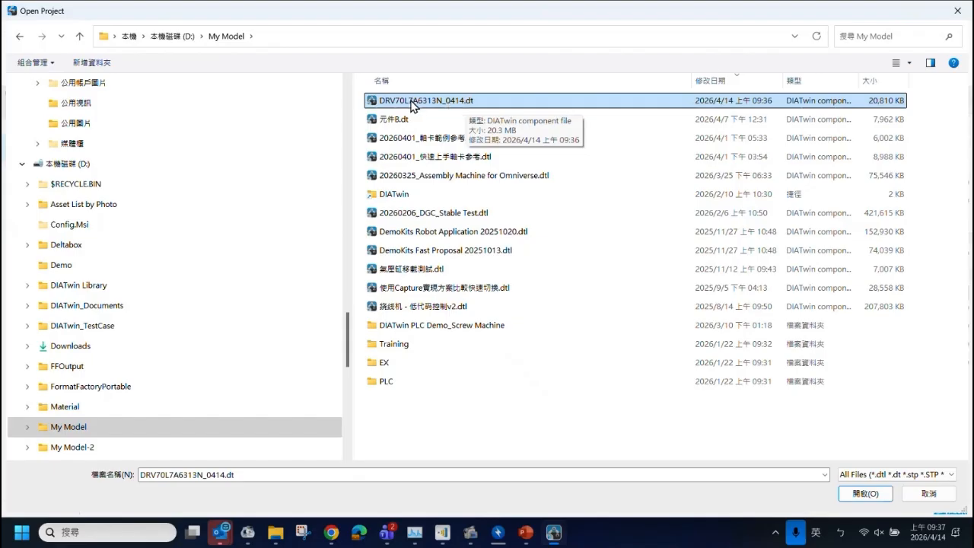
pyautogui.click(864, 495)
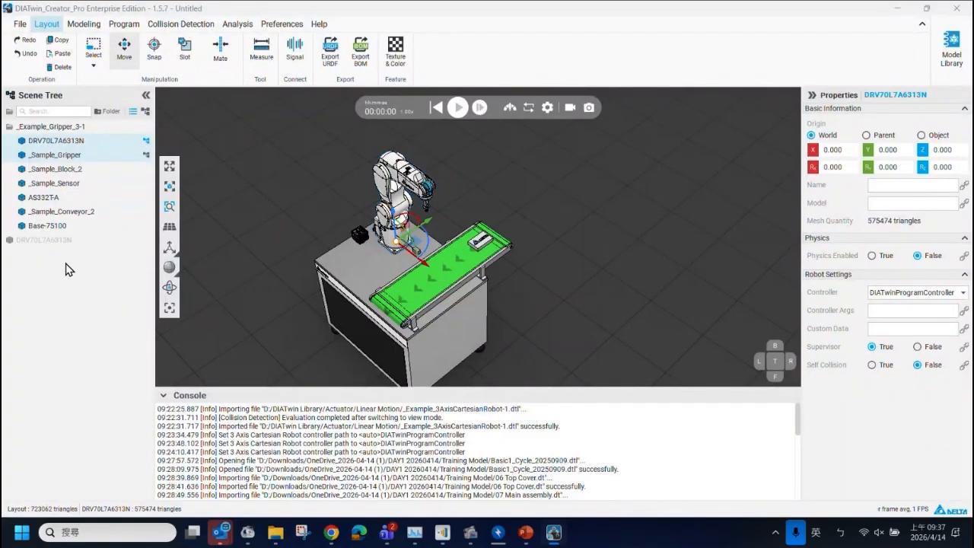
pyautogui.moveTo(423, 225); pyautogui.dragTo(521, 198)
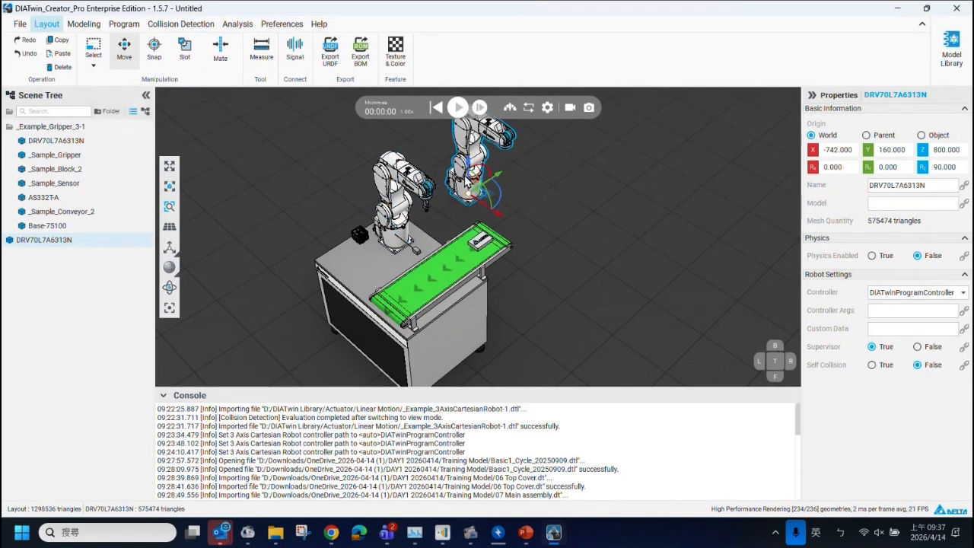
# Delete the newly imported DRV70L7A6313N robot that sits outside the _Example_Gripper_3-1 group.
pyautogui.rightClick(39, 242)
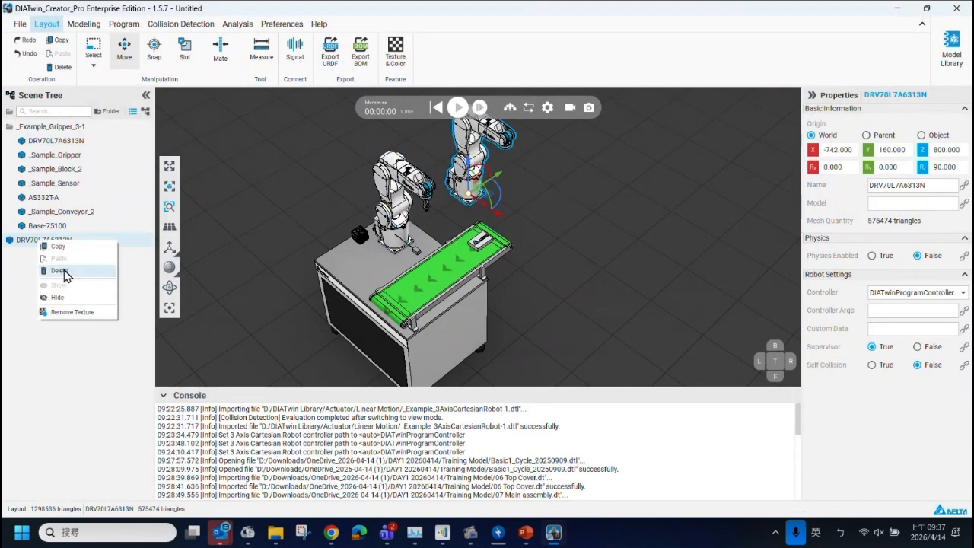
pyautogui.click(57, 266)
pyautogui.click(504, 288)
# Refresh My Model in the Model Library and search all model types for DRV.
pyautogui.click(951, 49)
pyautogui.click(519, 148)
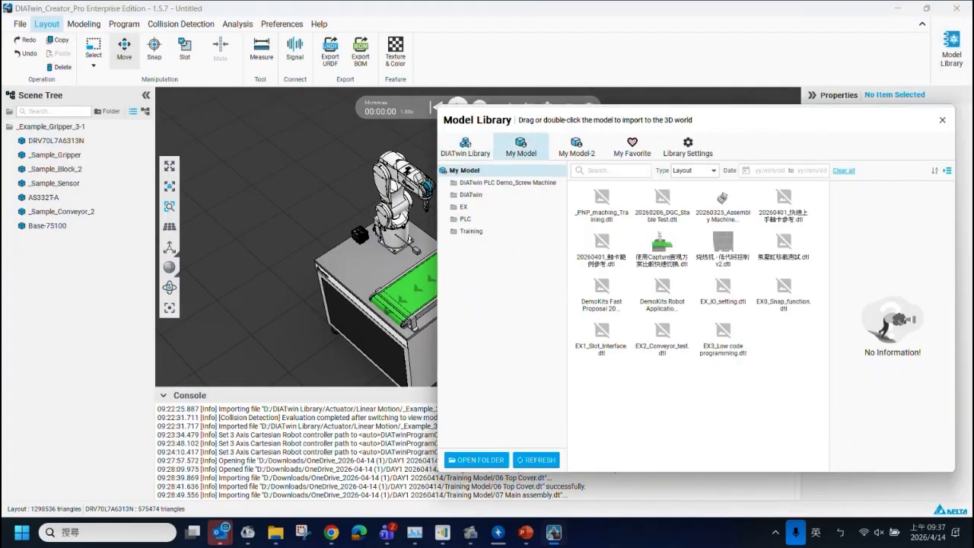
pyautogui.click(540, 461)
pyautogui.moveTo(792, 148); pyautogui.dragTo(748, 119)
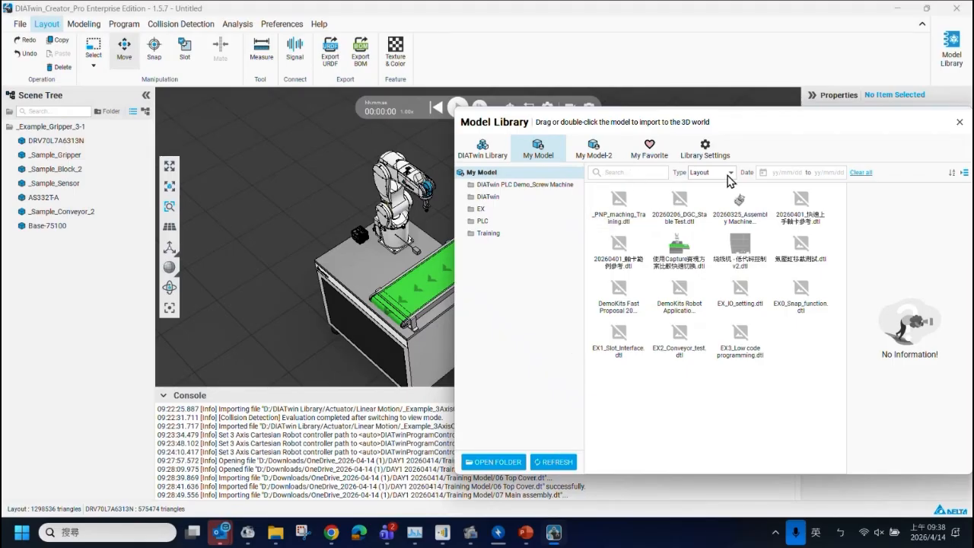
pyautogui.click(729, 172)
pyautogui.click(703, 185)
pyautogui.click(626, 173)
pyautogui.write('DRV')
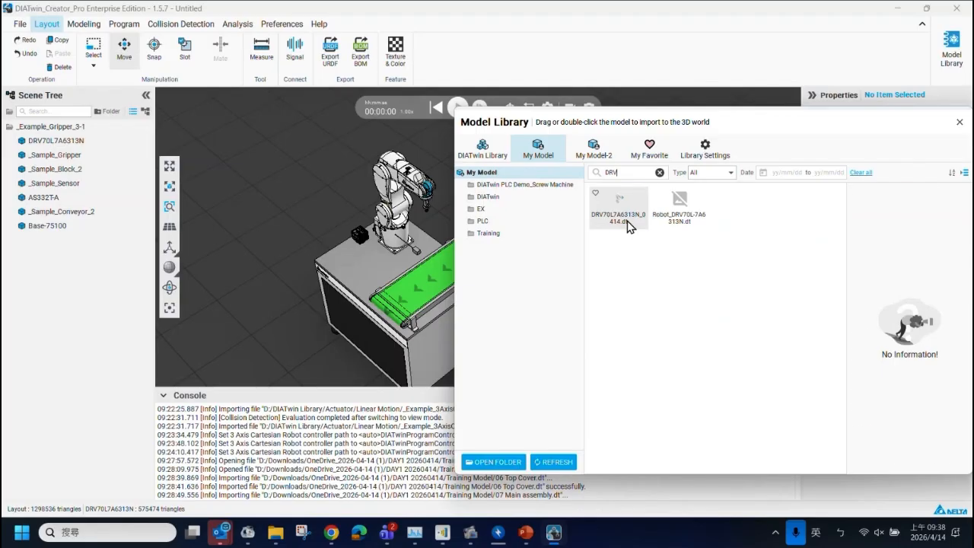
# Import two copies of DRV70L7A6313N_0414.dt from My Model into the 3D world and place them at separate spots beside the worktable.
pyautogui.click(629, 226)
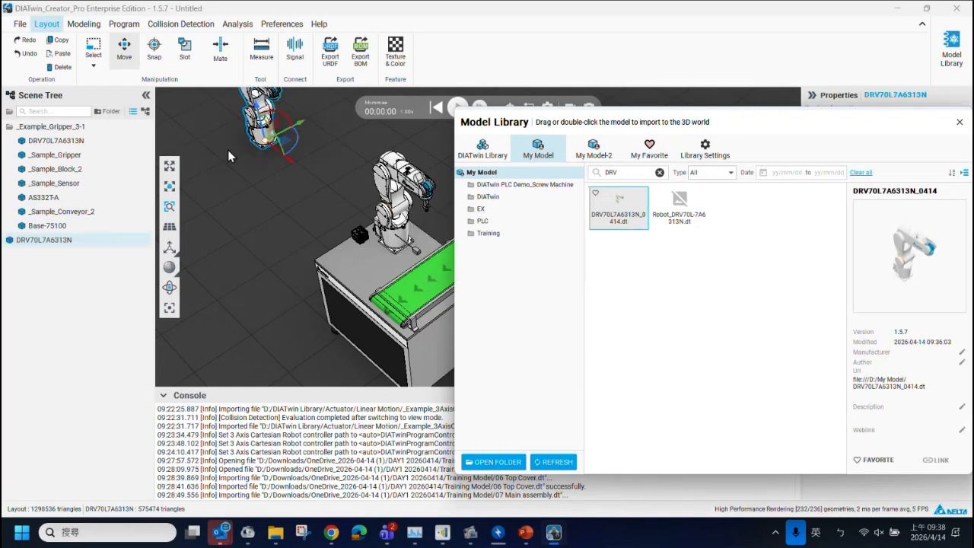
pyautogui.moveTo(288, 160); pyautogui.dragTo(306, 205)
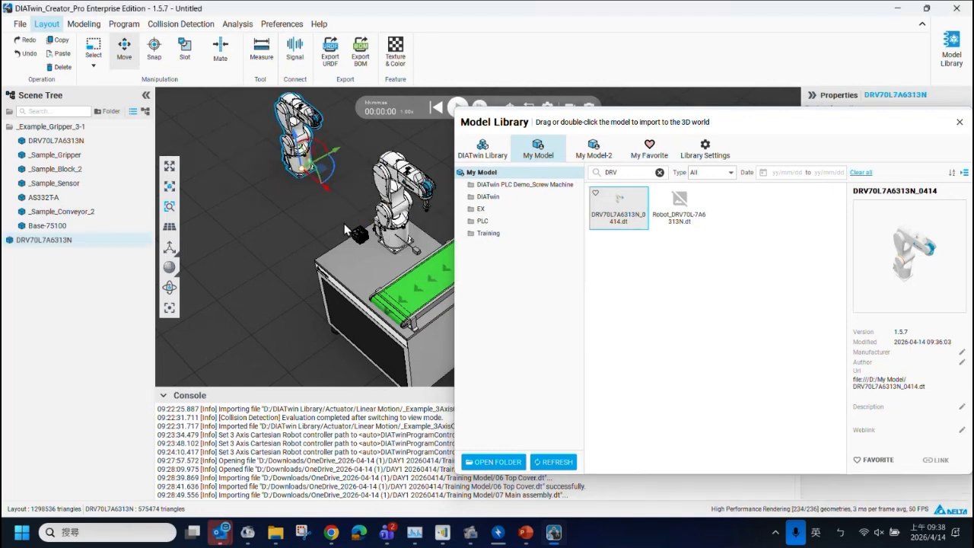
pyautogui.doubleClick(617, 216)
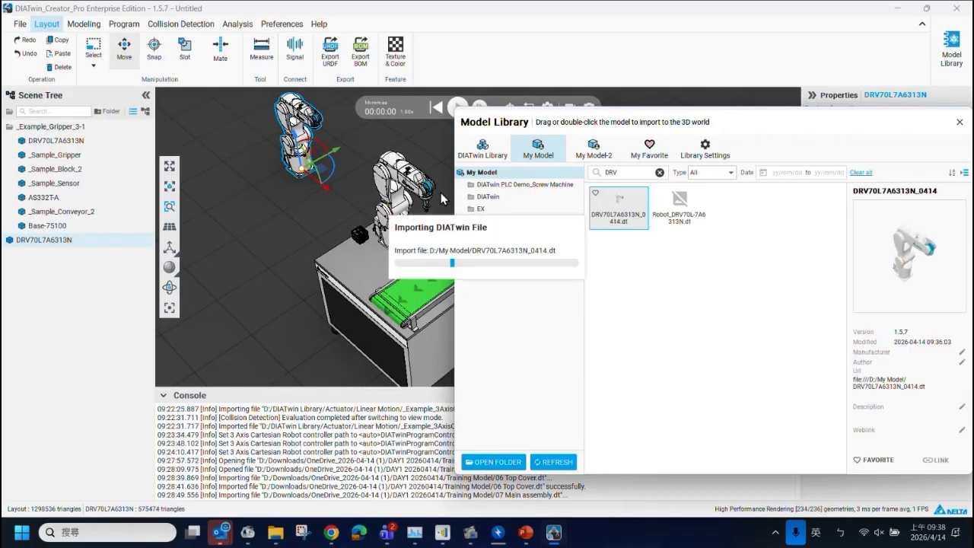
pyautogui.doubleClick(620, 217)
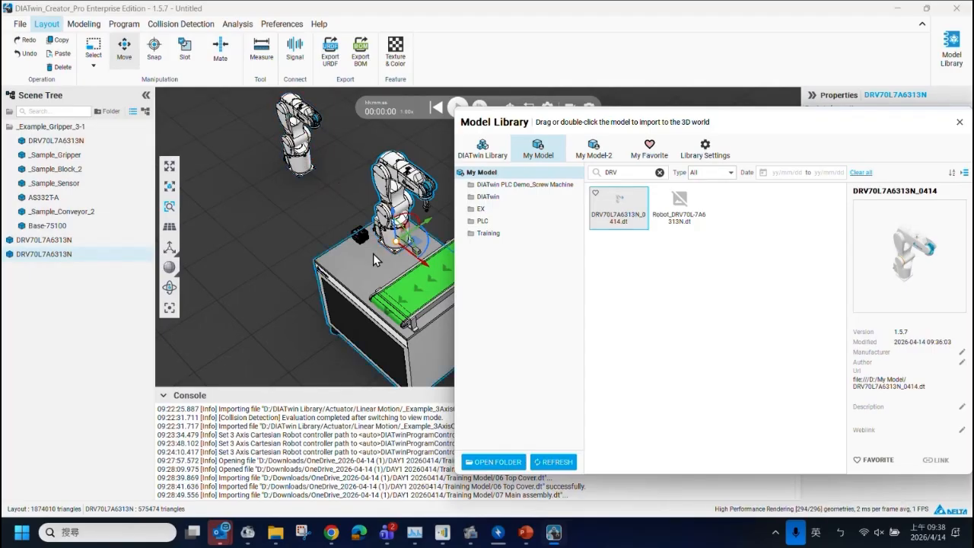
pyautogui.moveTo(423, 224); pyautogui.dragTo(298, 306)
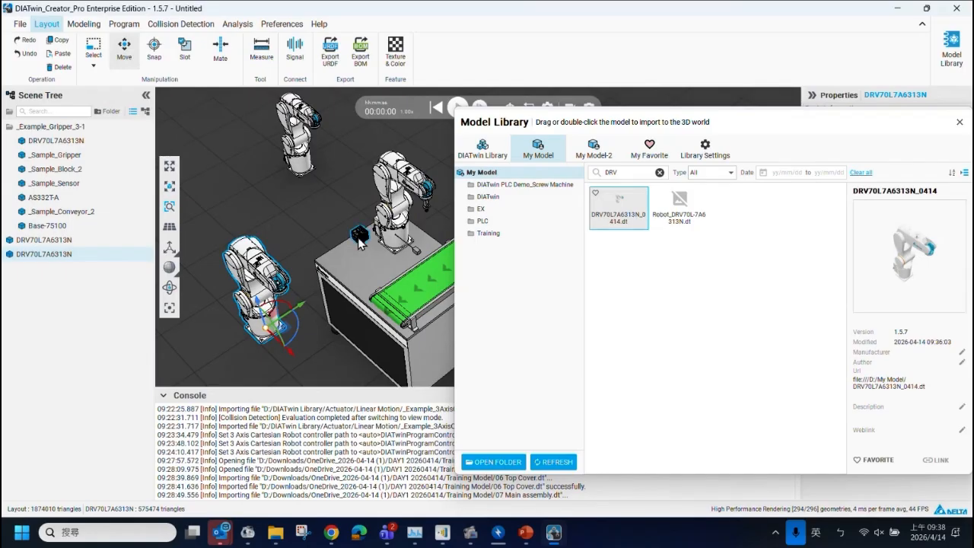
pyautogui.scroll(-5, 248, 136)
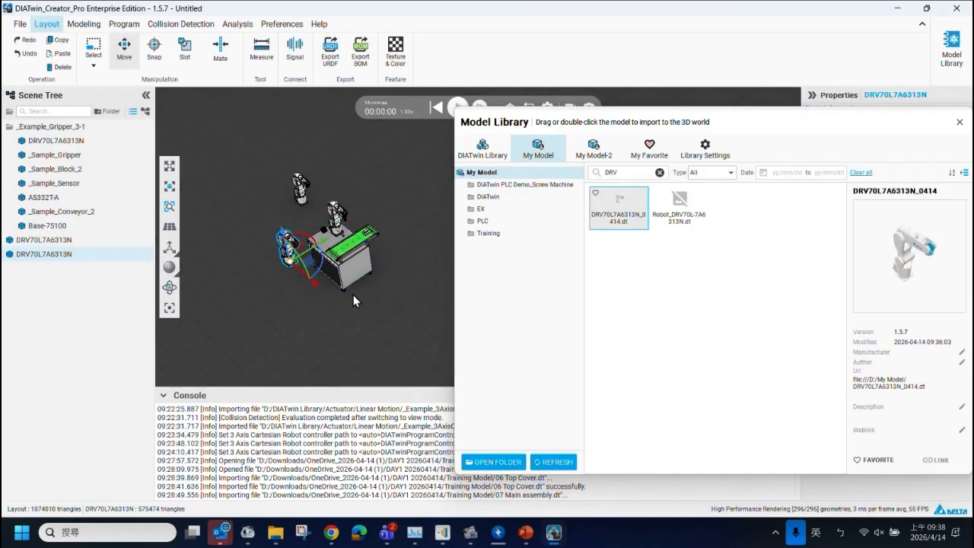
# Save the project under the name Project_0414 in My Model with an Isometric View screen shot.
pyautogui.click(22, 23)
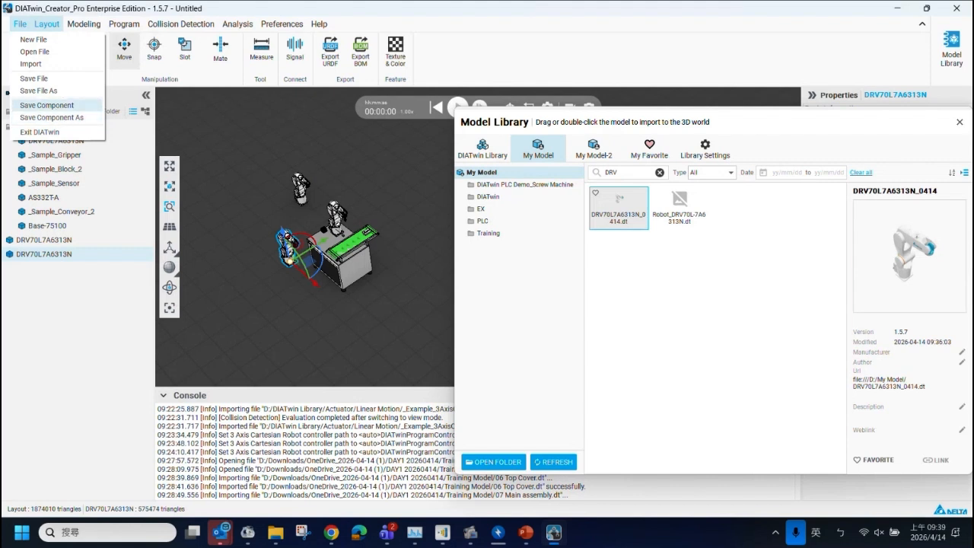
pyautogui.click(270, 197)
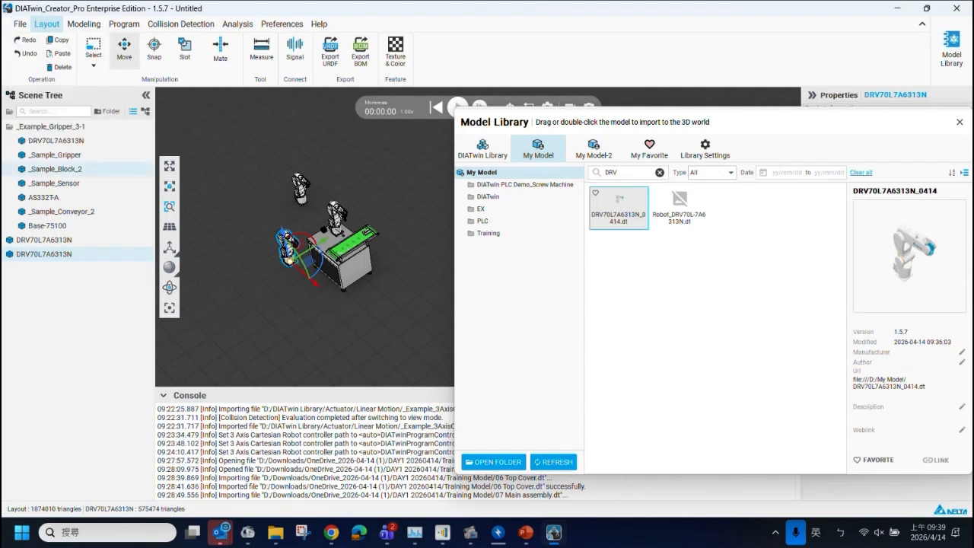
pyautogui.click(21, 25)
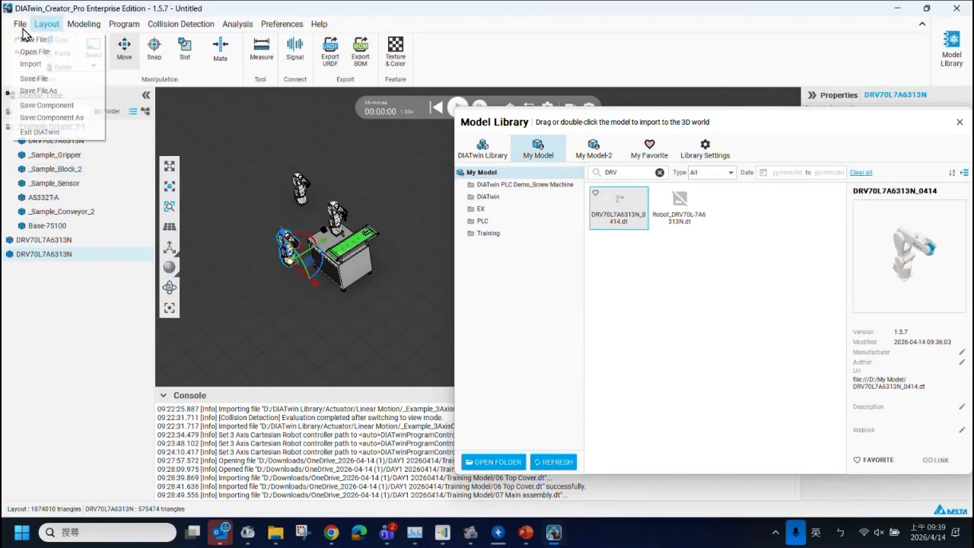
pyautogui.click(66, 92)
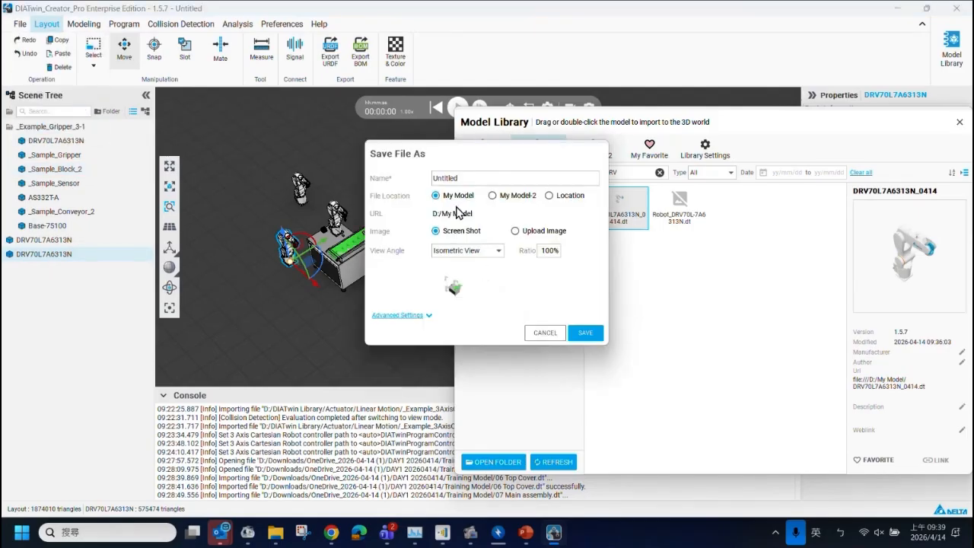
pyautogui.moveTo(470, 179); pyautogui.dragTo(398, 179)
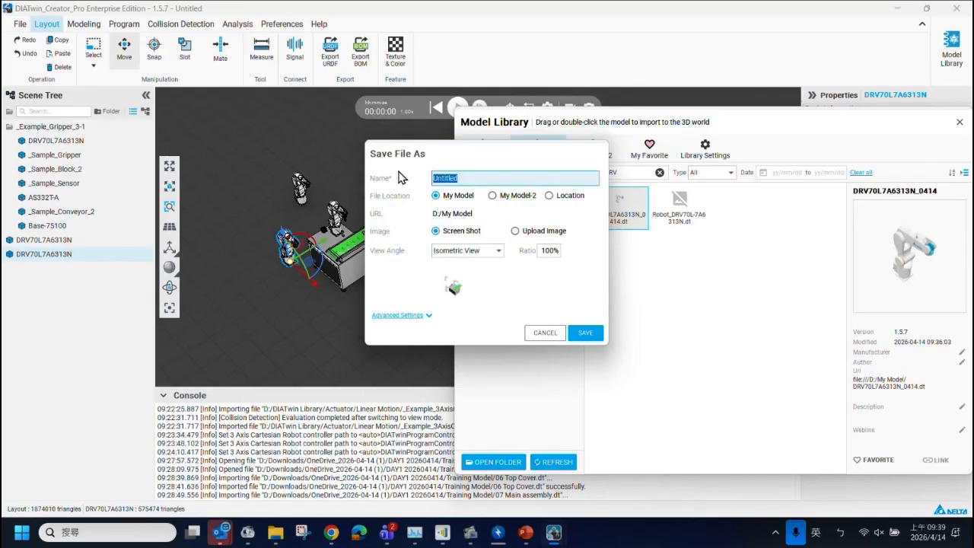
pyautogui.write('Project_0414')
pyautogui.click(584, 332)
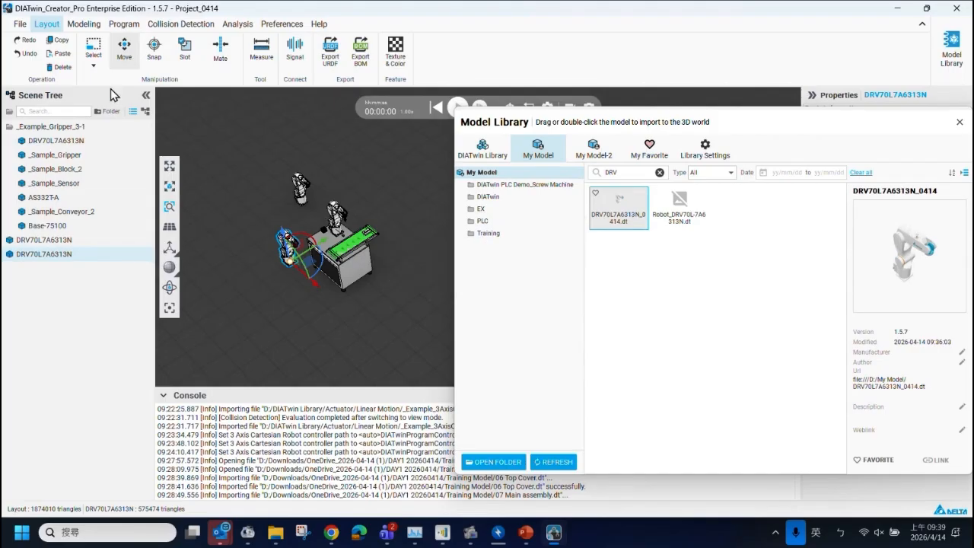
# Create a new empty file without saving Project_0414 again.
pyautogui.click(20, 23)
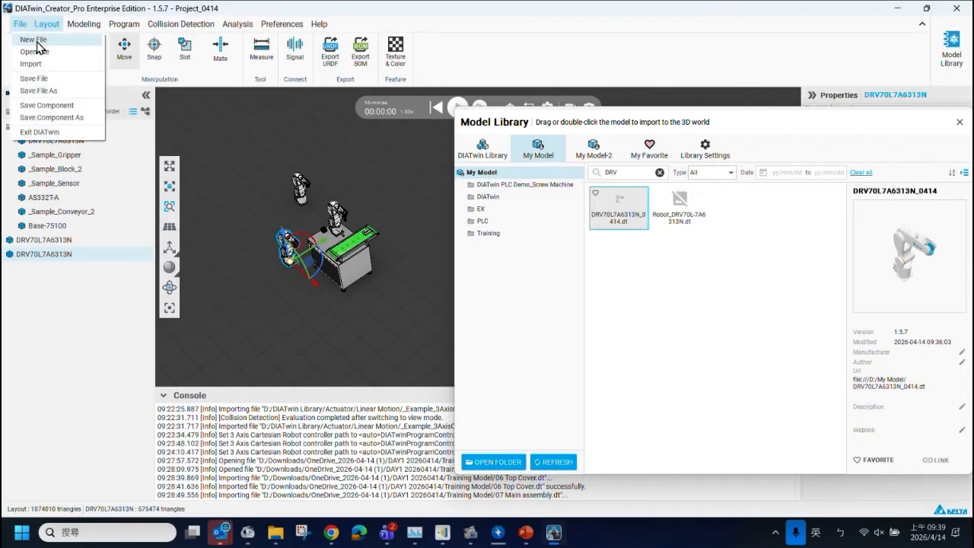
pyautogui.click(76, 40)
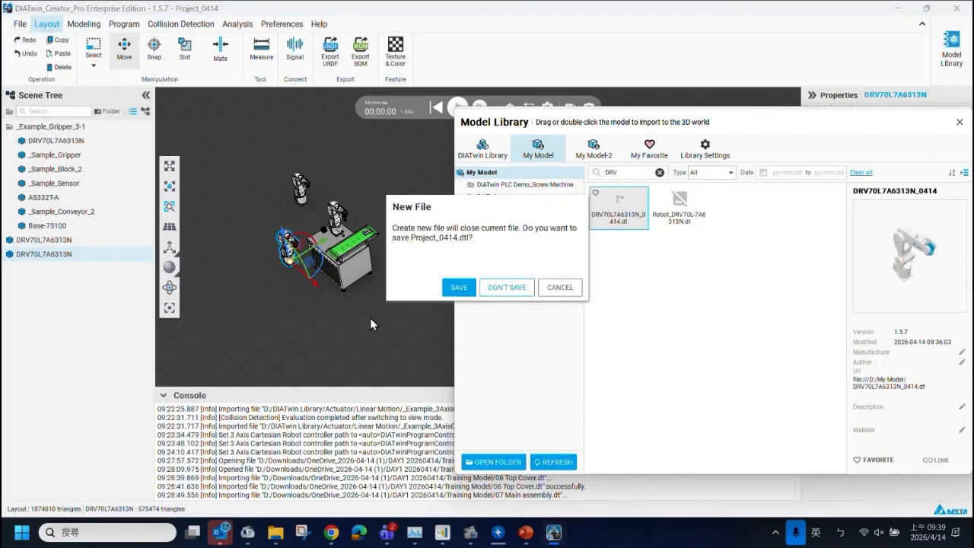
pyautogui.click(505, 288)
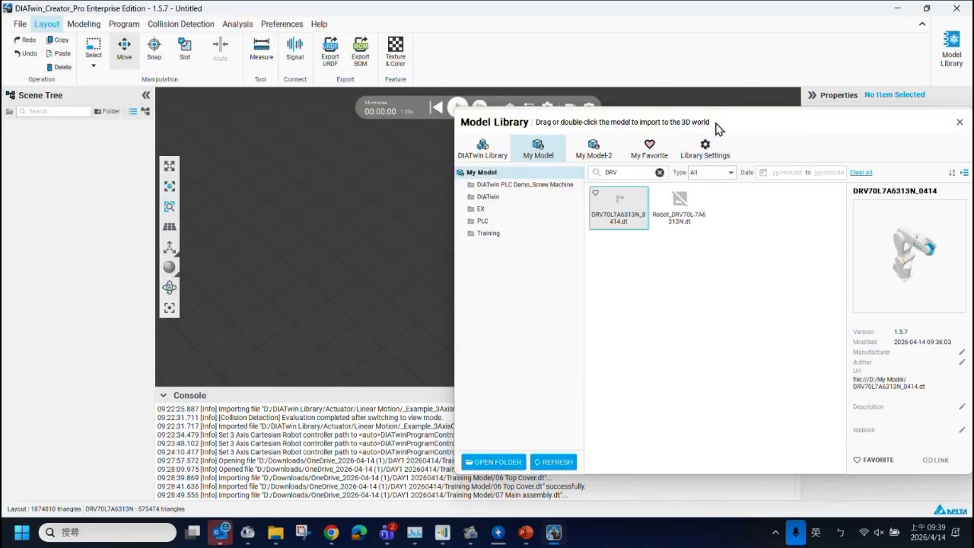
# Search My Model in the Model Library for Pr and refresh the library's model list.
pyautogui.moveTo(717, 126); pyautogui.dragTo(556, 127)
pyautogui.click(501, 173)
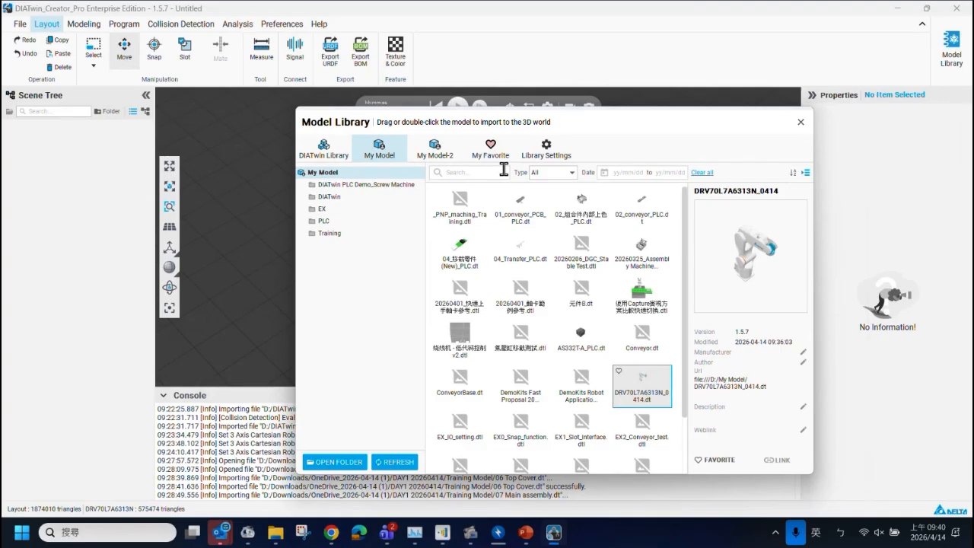
pyautogui.write('Pr')
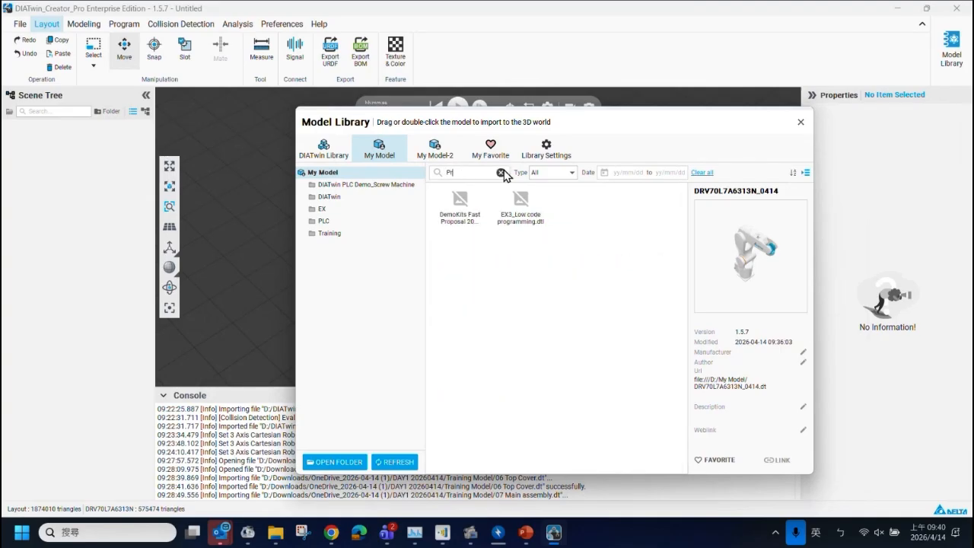
pyautogui.press('BackSpace')
pyautogui.write('oo')
pyautogui.click(412, 469)
# Search My Model again for Pr, import Project_0414.dtl into the 3D world and move the library window off the model.
pyautogui.click(501, 172)
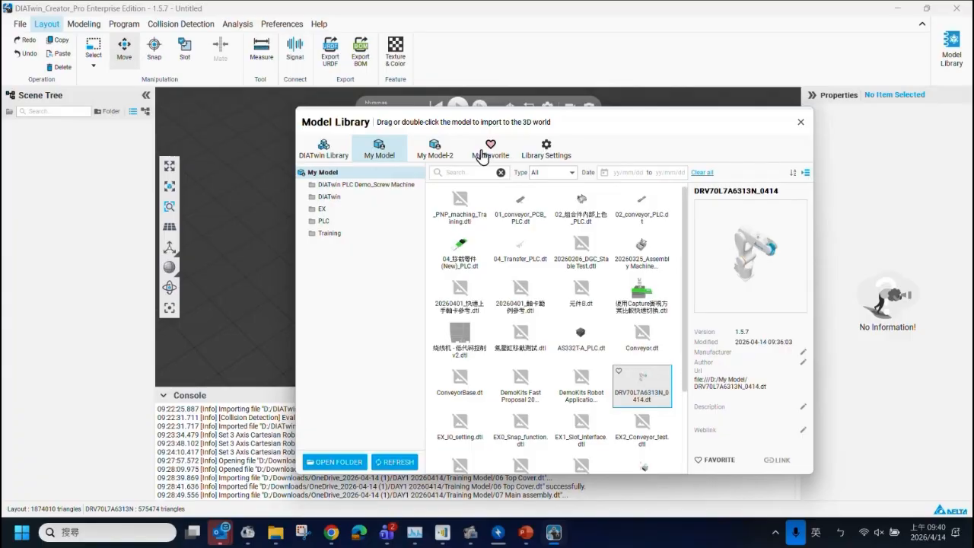
pyautogui.click(474, 172)
pyautogui.write('P')
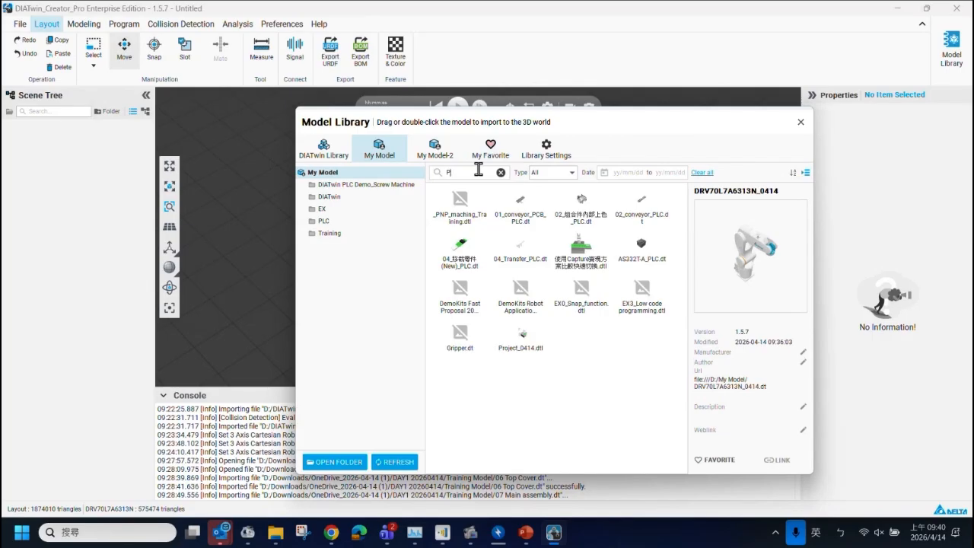
pyautogui.write('r')
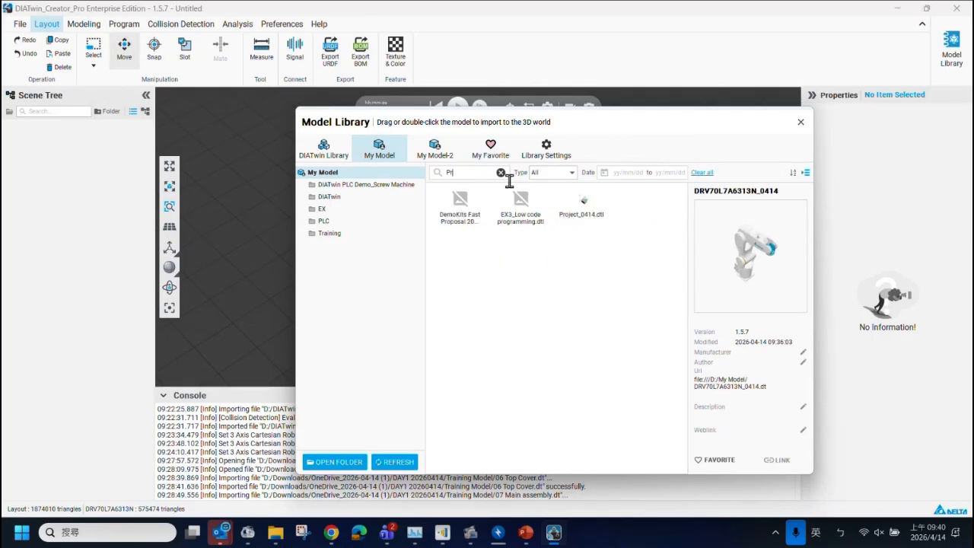
pyautogui.click(583, 213)
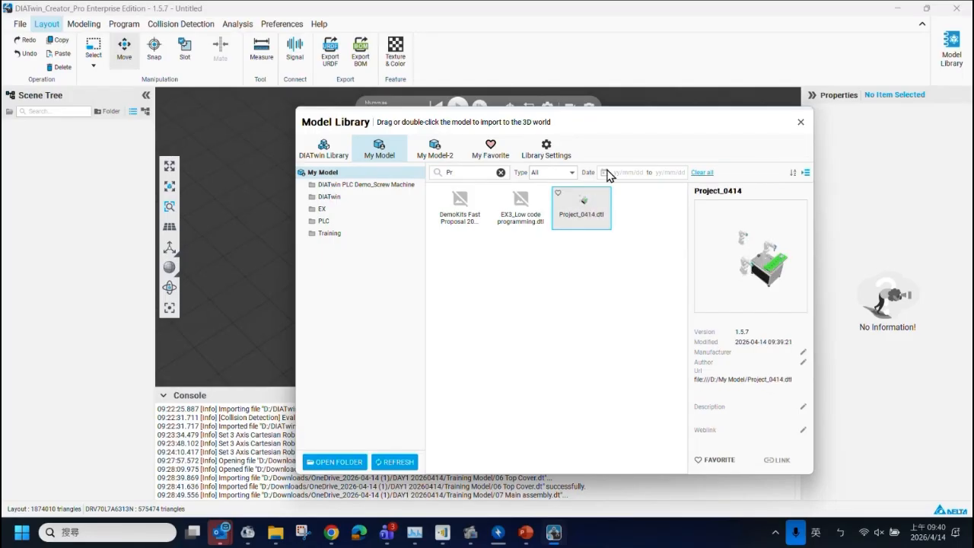
pyautogui.doubleClick(585, 216)
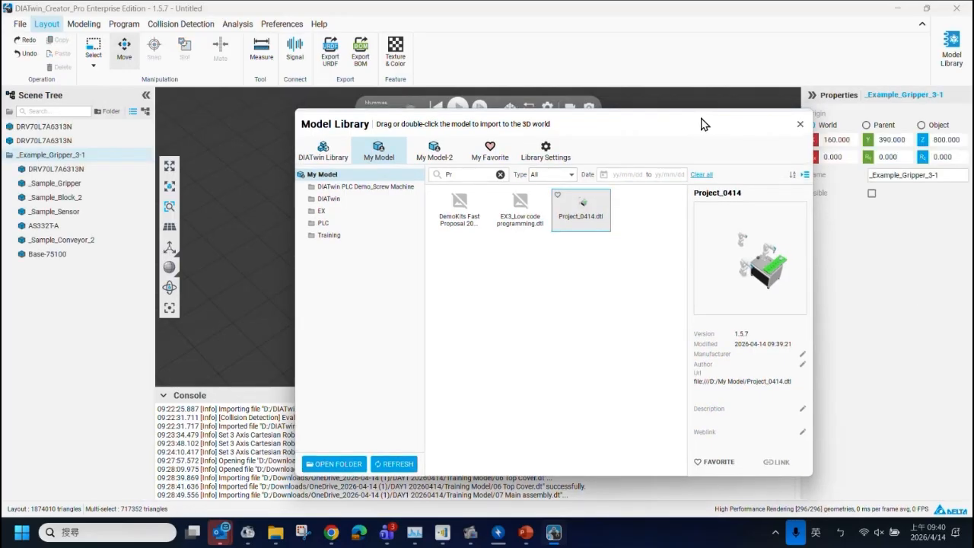
pyautogui.moveTo(702, 118); pyautogui.dragTo(941, 353)
pyautogui.scroll(-3, 507, 237)
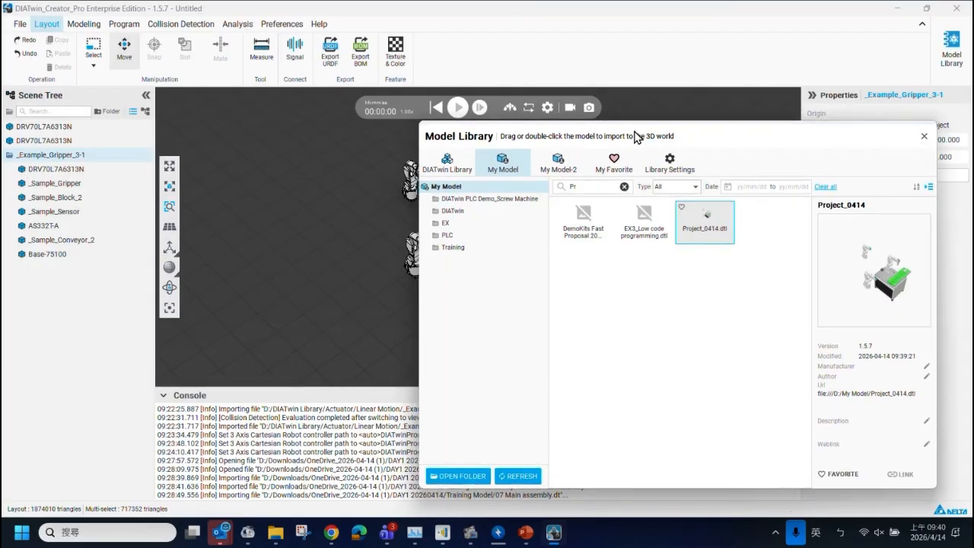
# Switch to the PowerPoint training deck and review the Save and Import Component slides through the table of File menu options.
pyautogui.click(524, 533)
pyautogui.click(105, 446)
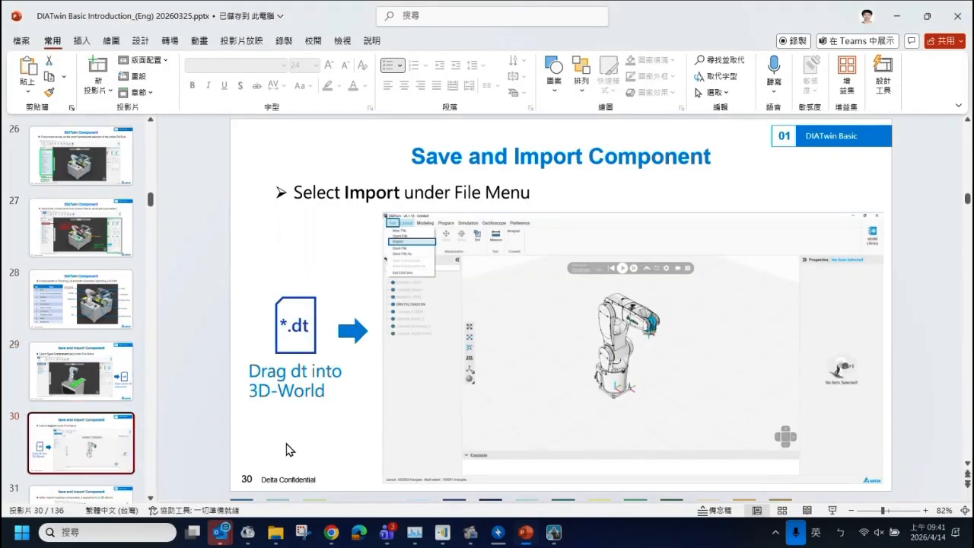
pyautogui.scroll(-1, 226, 293)
pyautogui.scroll(-1, 112, 360)
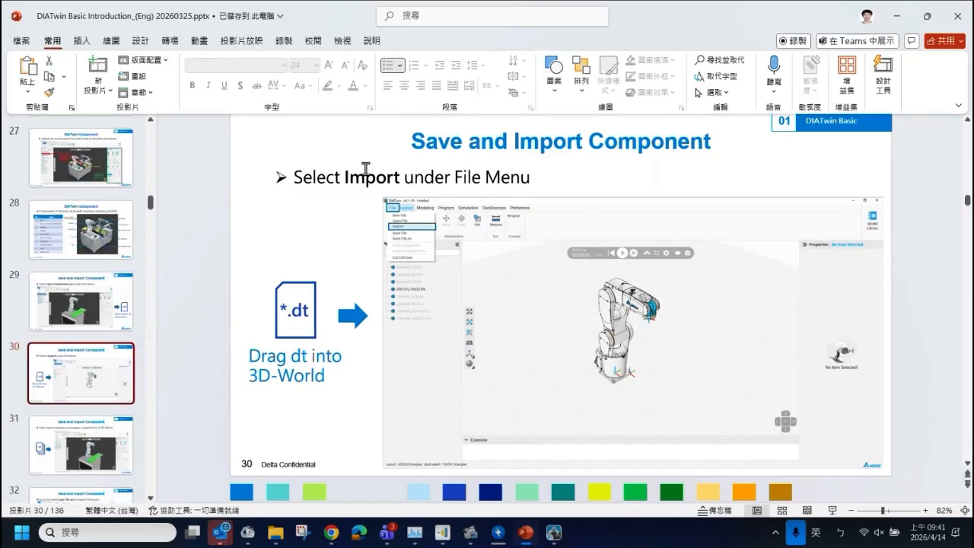
pyautogui.click(104, 459)
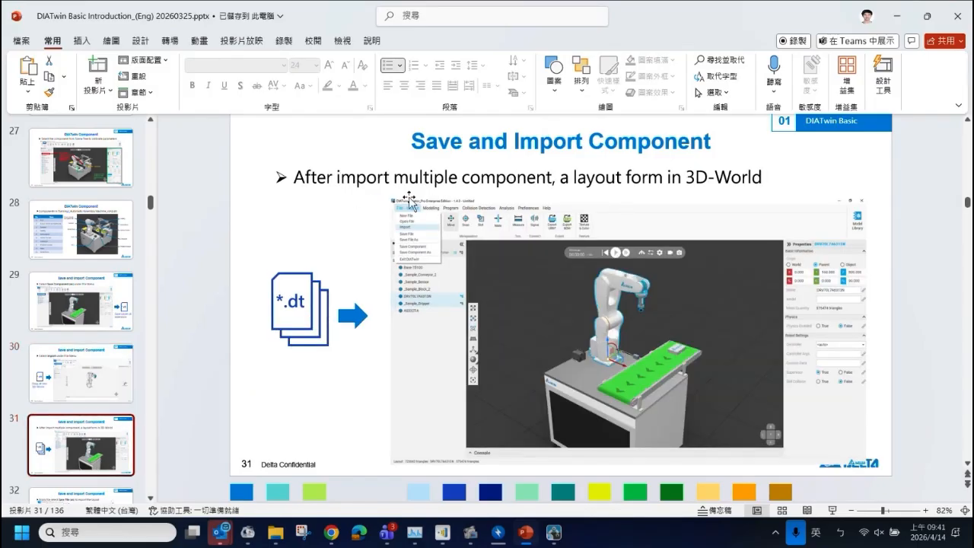
pyautogui.click(449, 432)
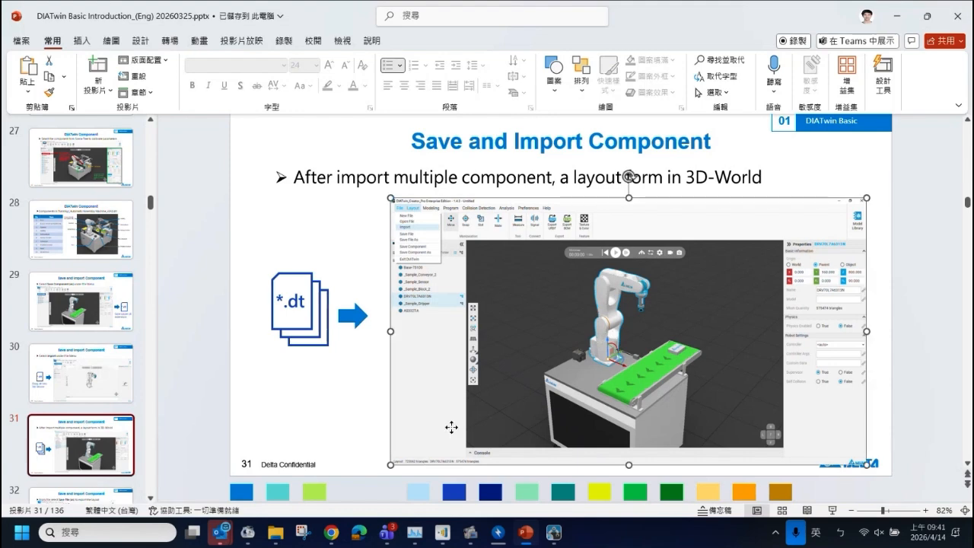
pyautogui.scroll(-2, 96, 424)
pyautogui.click(96, 423)
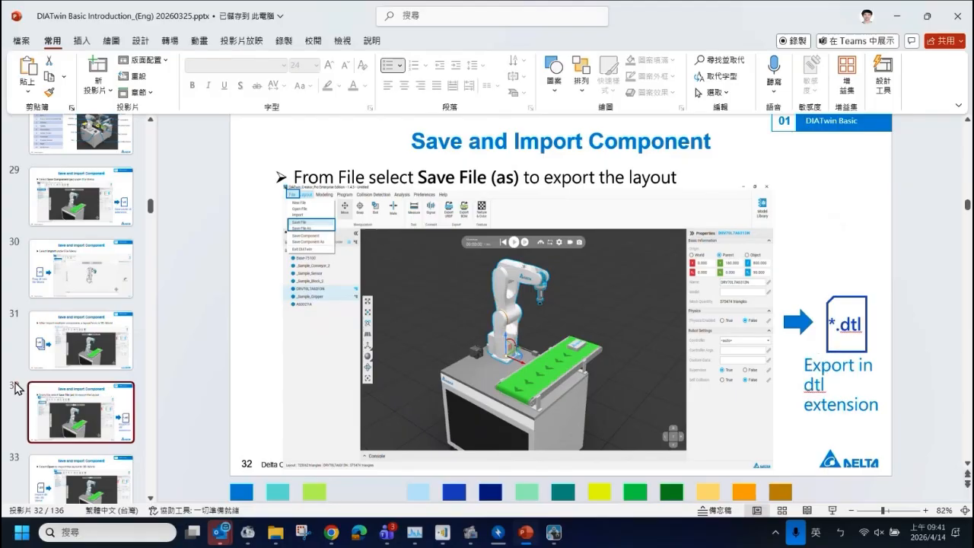
pyautogui.press('Down')
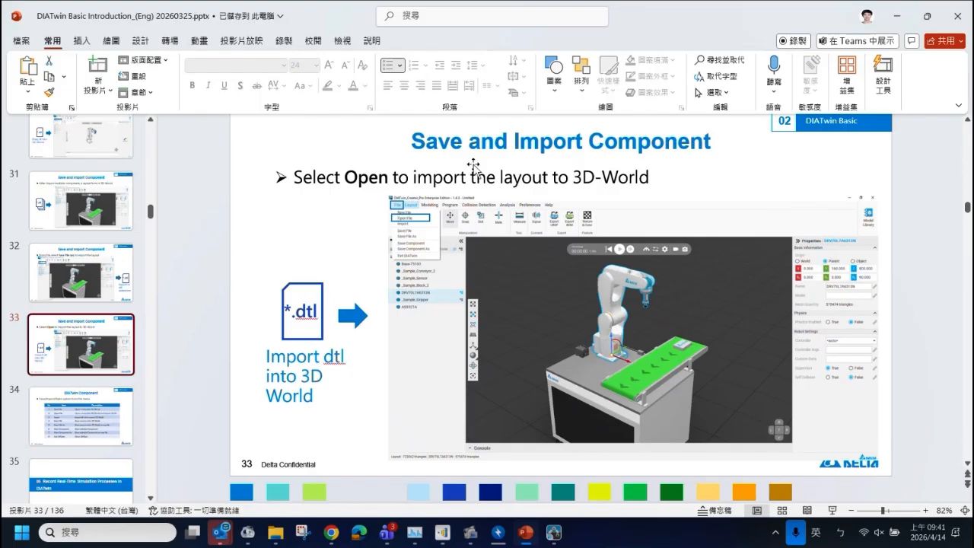
pyautogui.scroll(-1, 89, 371)
pyautogui.click(88, 372)
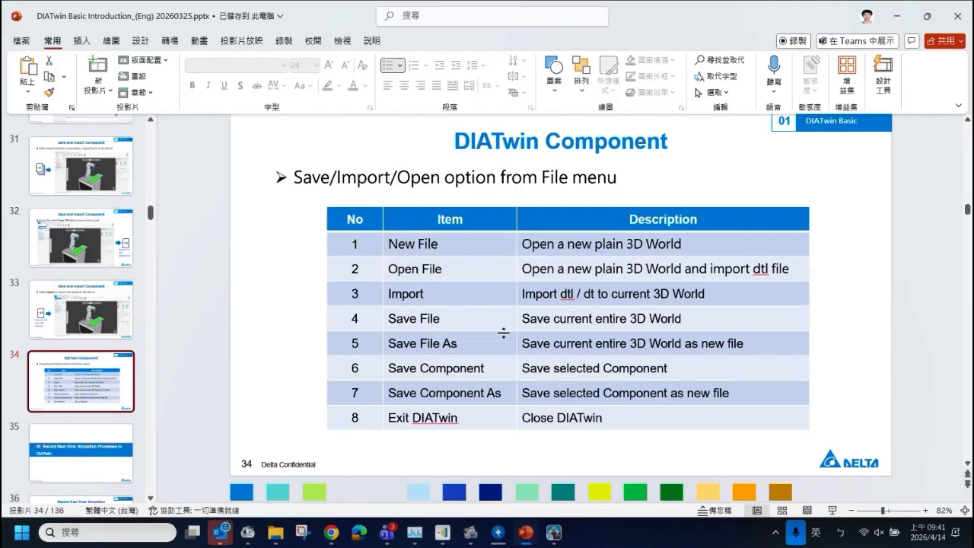
# Review the Record Real Time Simulation steps and the Example Export Video slide in the training deck.
pyautogui.scroll(-2, 99, 334)
pyautogui.scroll(-1, 99, 329)
pyautogui.click(92, 331)
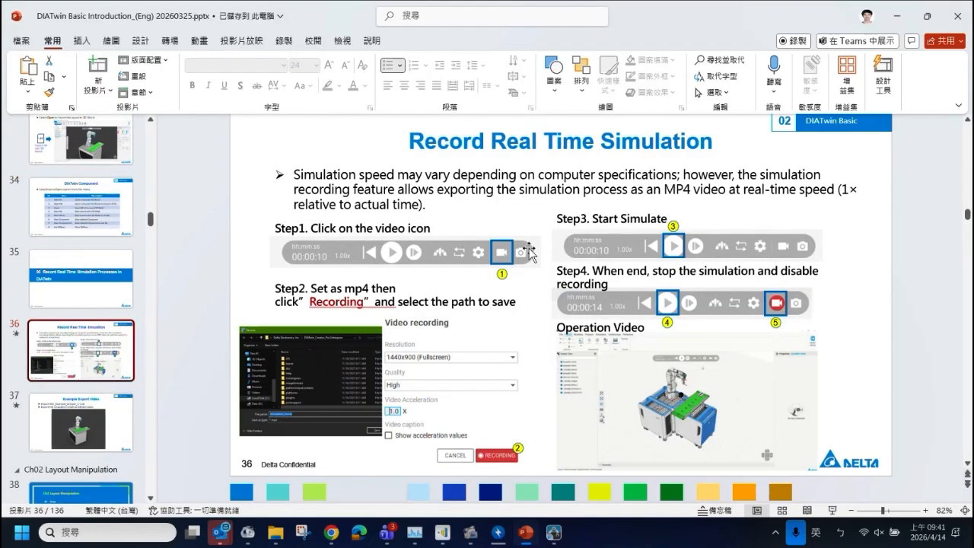
pyautogui.moveTo(576, 356)
pyautogui.click(95, 420)
pyautogui.click(388, 462)
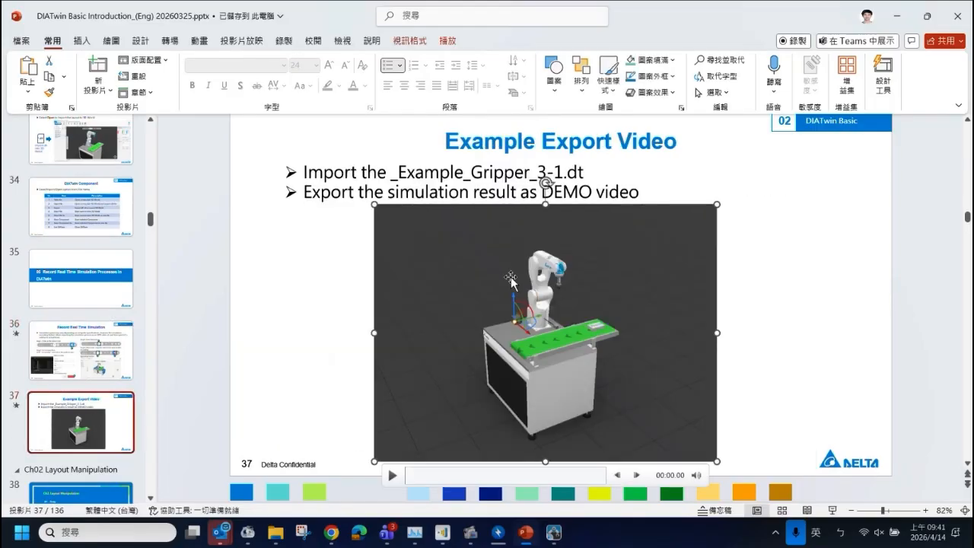
# Switch back to DIATwin Creator and close the Model Library to uncover the imported layout.
pyautogui.click(553, 531)
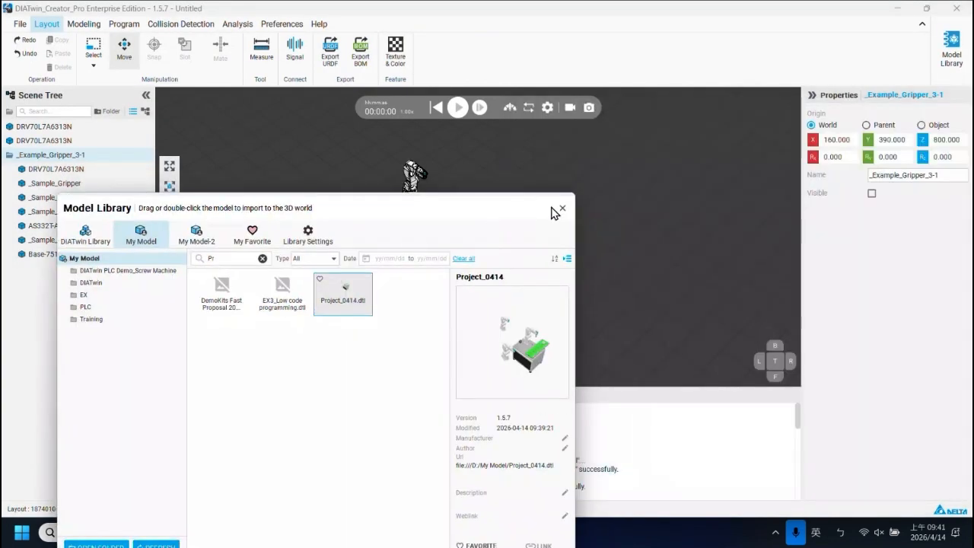
pyautogui.click(563, 214)
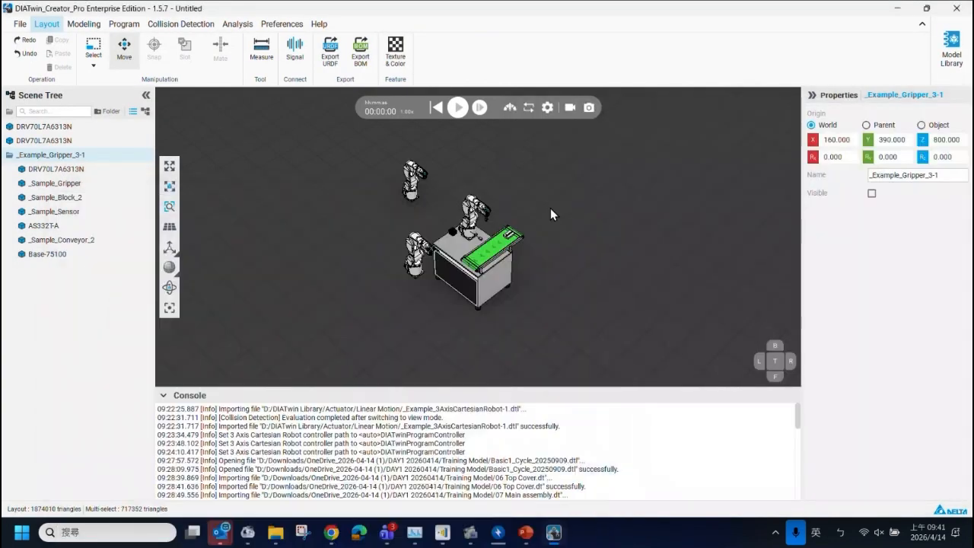
pyautogui.scroll(3, 466, 281)
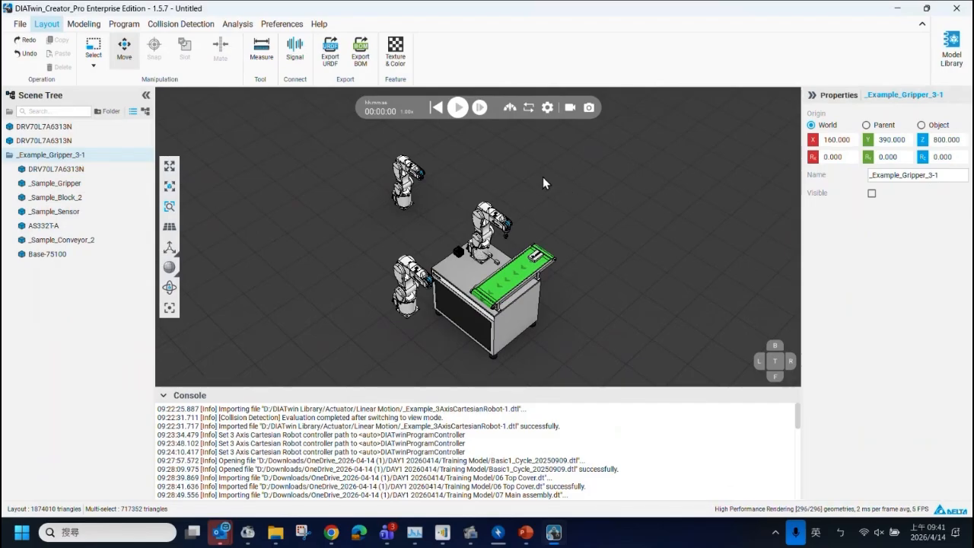
# Configure the simulation video recording with 1280x720 (HD: High Definition) resolution and High quality.
pyautogui.click(570, 108)
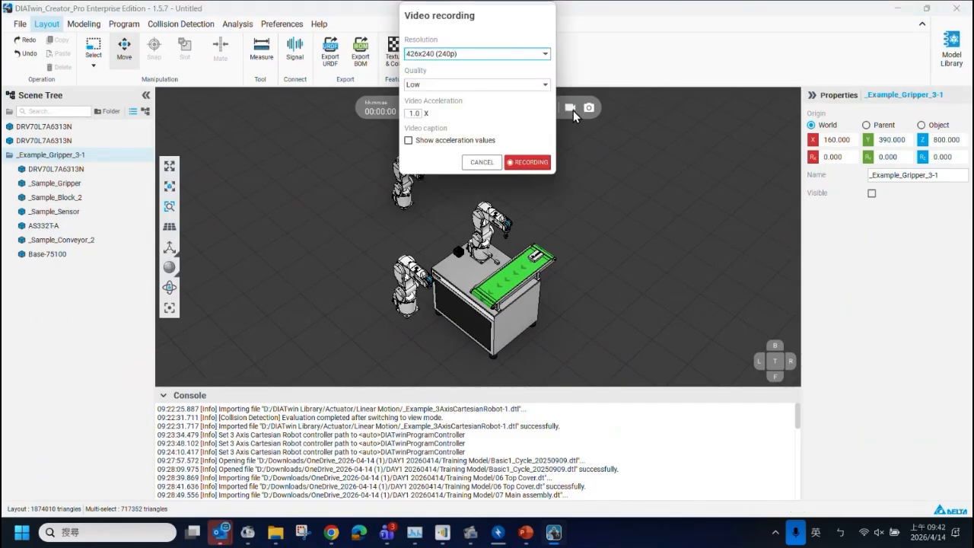
pyautogui.click(470, 55)
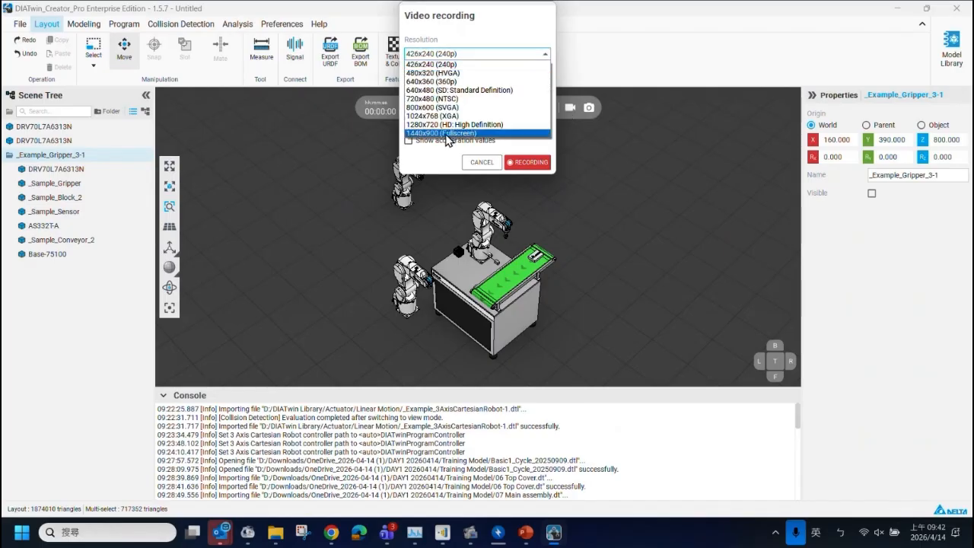
pyautogui.click(449, 125)
pyautogui.click(439, 84)
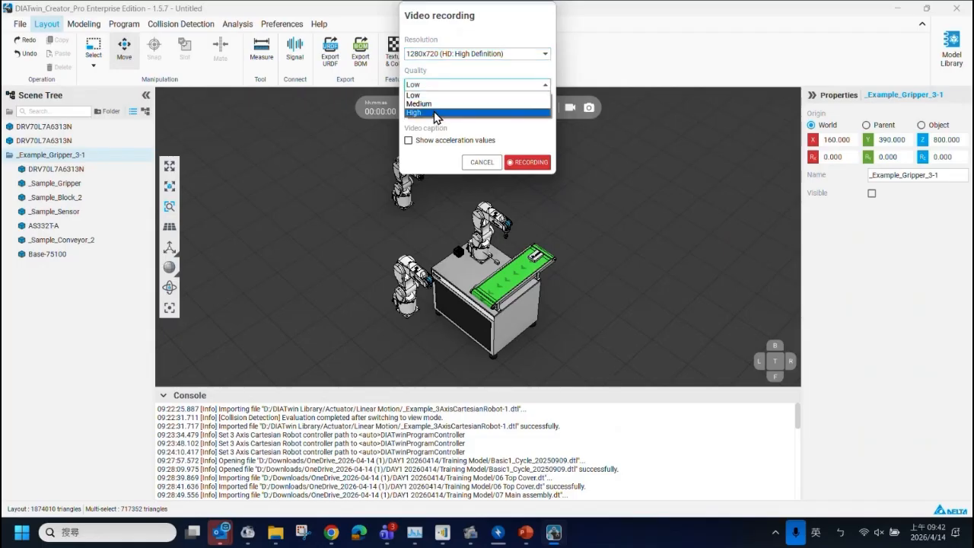
pyautogui.click(436, 113)
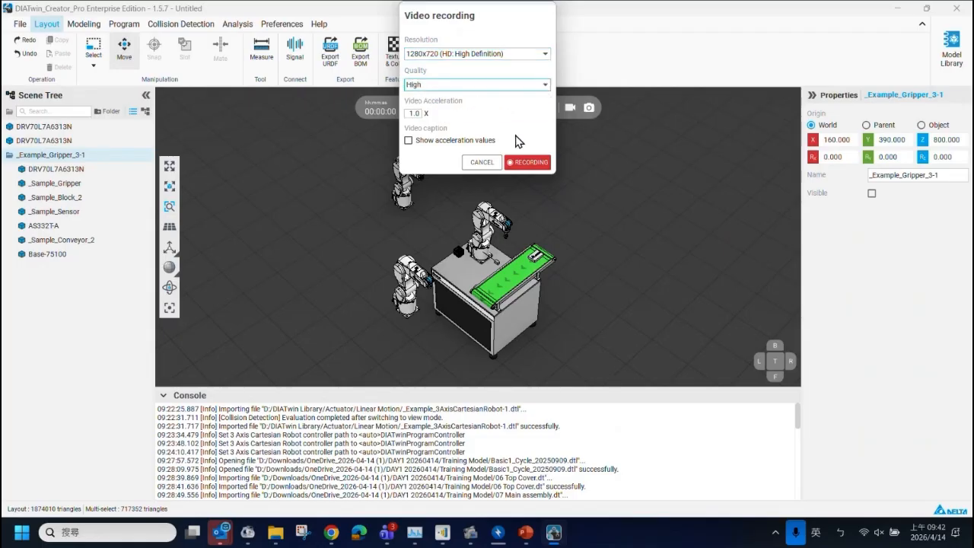
# Start the recording and save its output file to the Desktop as simulation_movie.mp4.
pyautogui.click(536, 163)
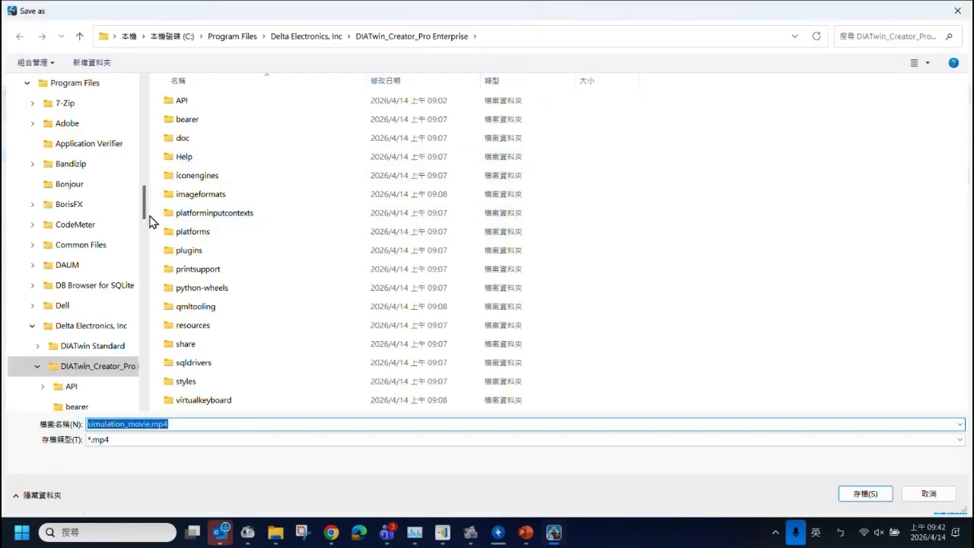
pyautogui.moveTo(145, 219); pyautogui.dragTo(157, 90)
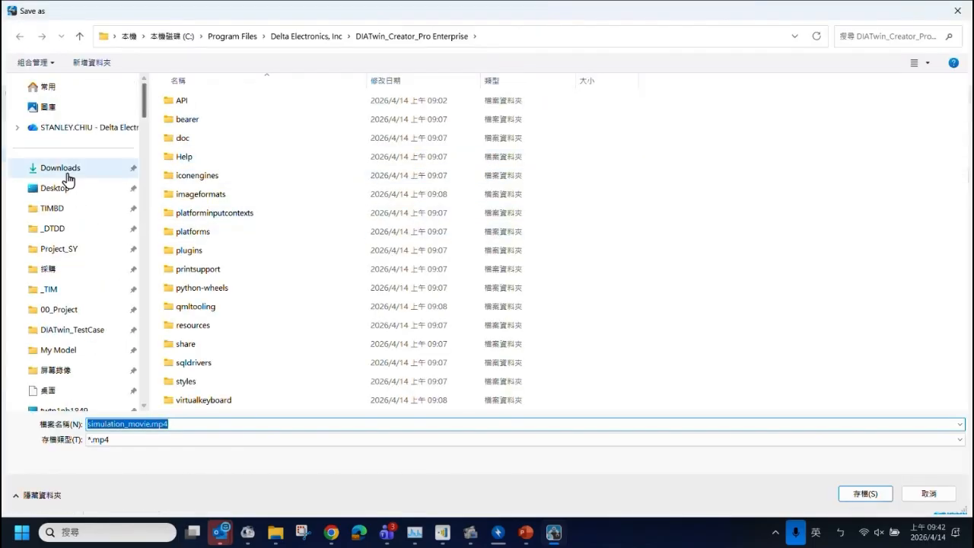
pyautogui.click(55, 167)
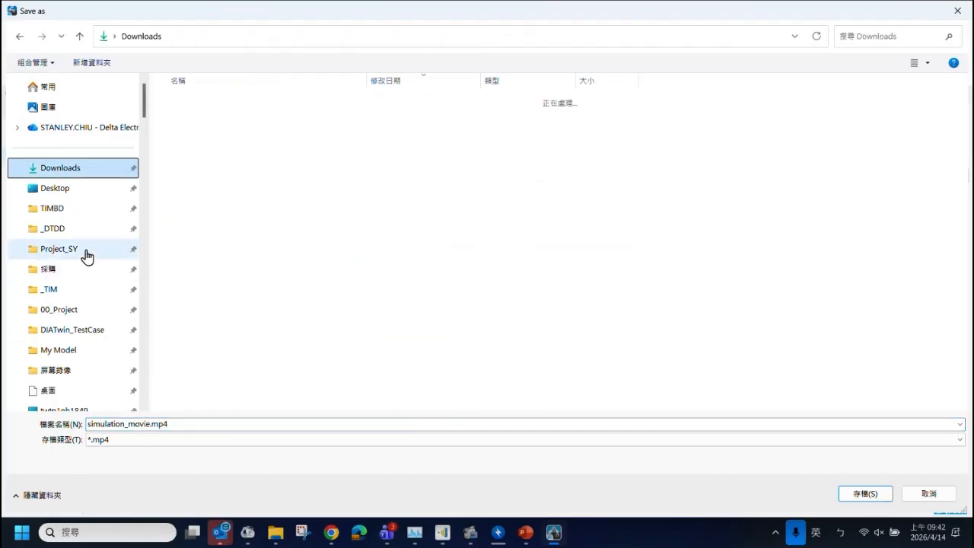
pyautogui.click(71, 193)
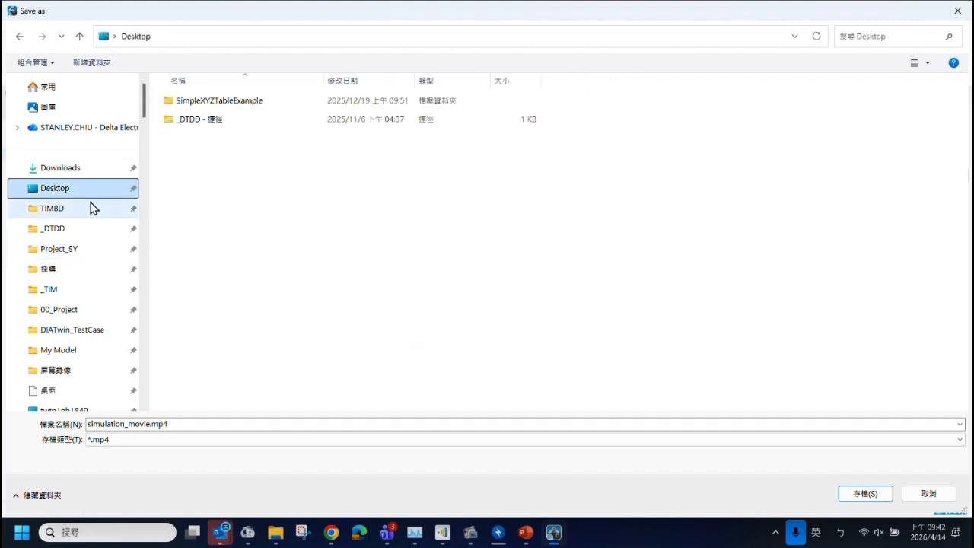
pyautogui.click(149, 424)
pyautogui.doubleClick(150, 423)
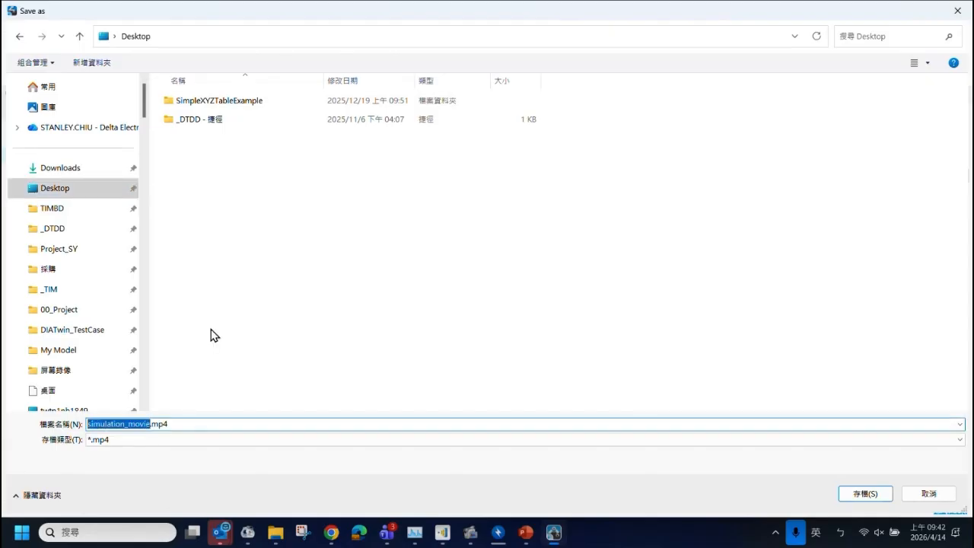
pyautogui.click(854, 494)
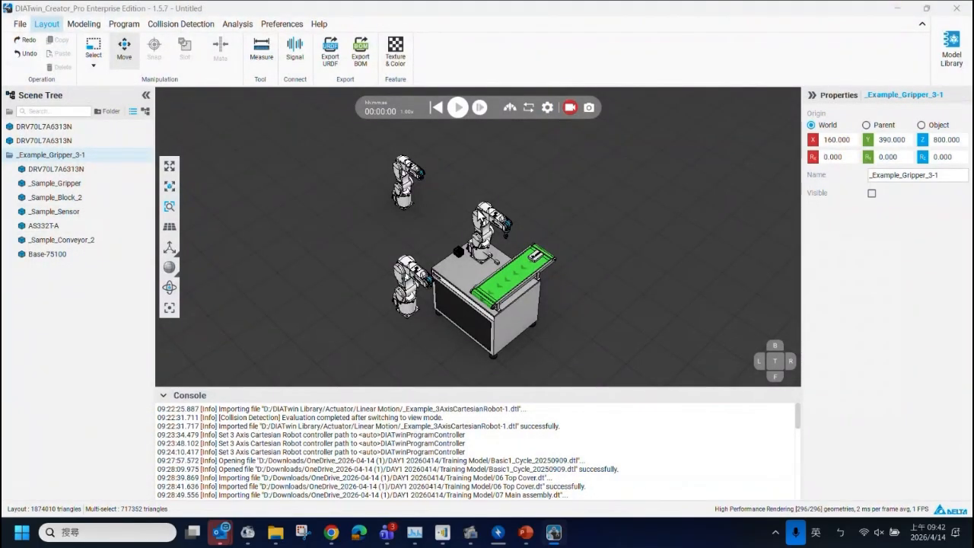
# Run the simulation for about 14 seconds while recording, and pause and reset it to end the video capture.
pyautogui.click(458, 109)
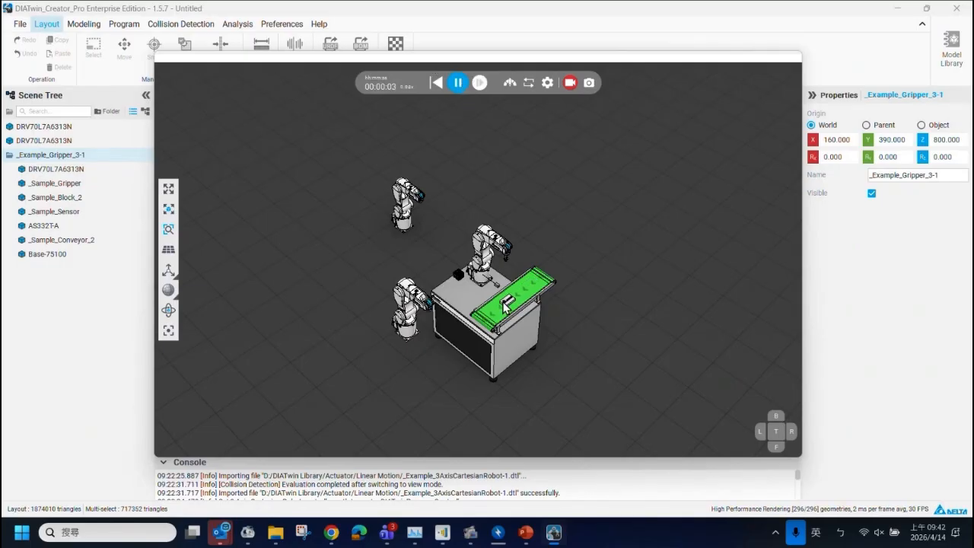
pyautogui.moveTo(494, 285); pyautogui.dragTo(472, 291, button='middle')
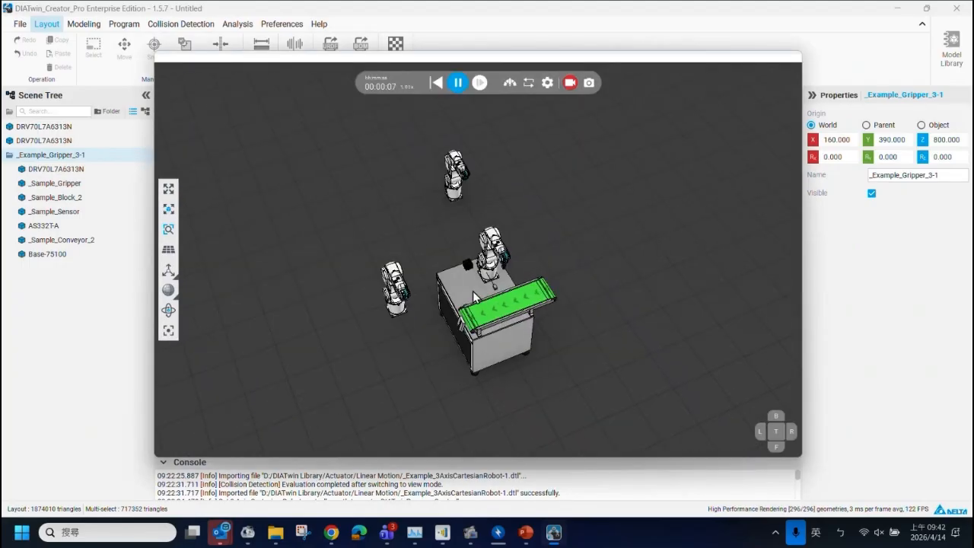
pyautogui.scroll(6, 473, 291)
pyautogui.scroll(-4, 483, 296)
pyautogui.scroll(-4, 482, 296)
pyautogui.scroll(5, 502, 274)
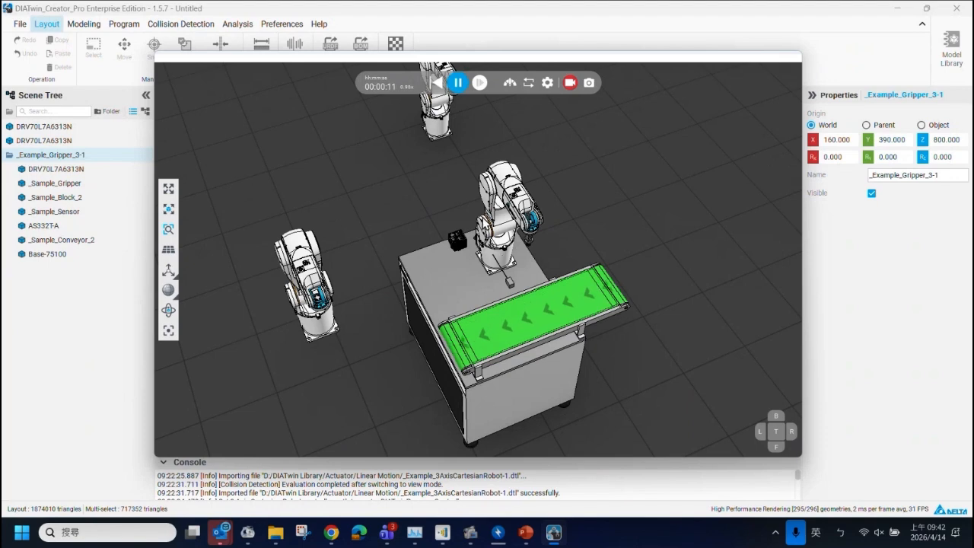
pyautogui.click(458, 85)
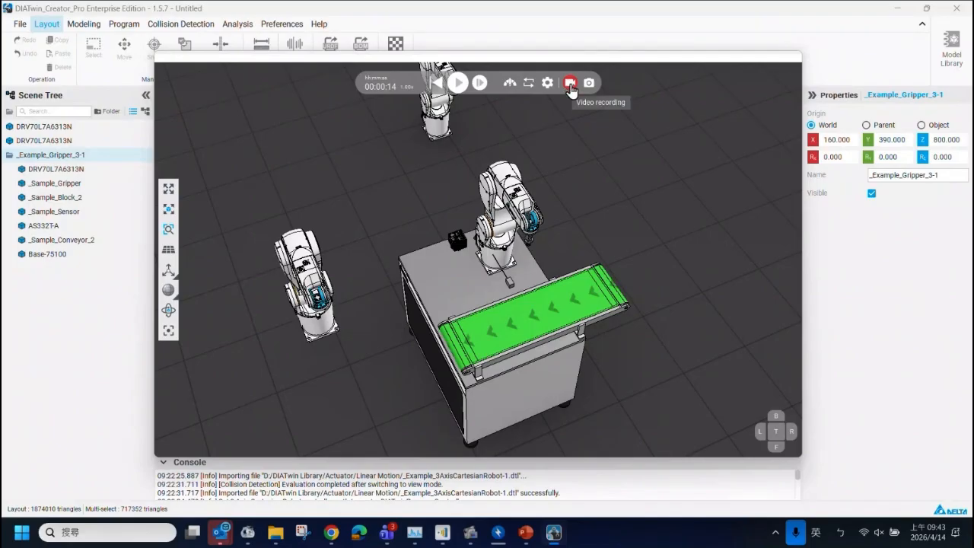
pyautogui.click(436, 82)
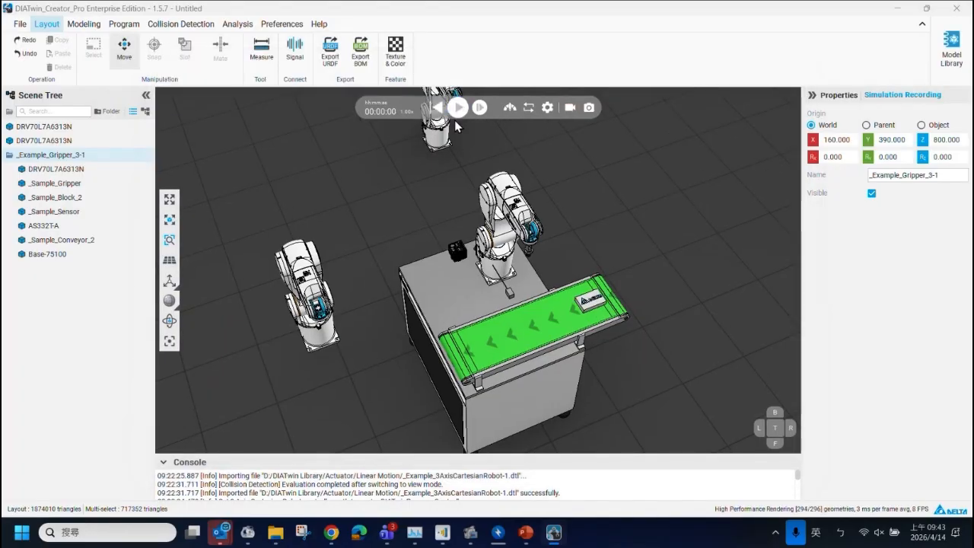
# Enlarge the Console and examine the video generation message and the output path of simulation_movie.mp4.
pyautogui.moveTo(488, 454); pyautogui.dragTo(488, 278)
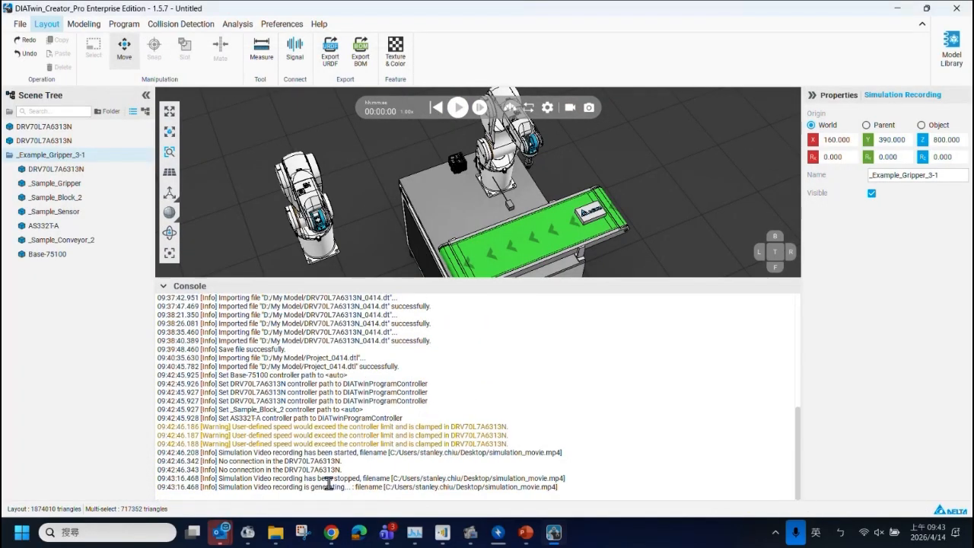
pyautogui.moveTo(248, 489); pyautogui.dragTo(397, 484)
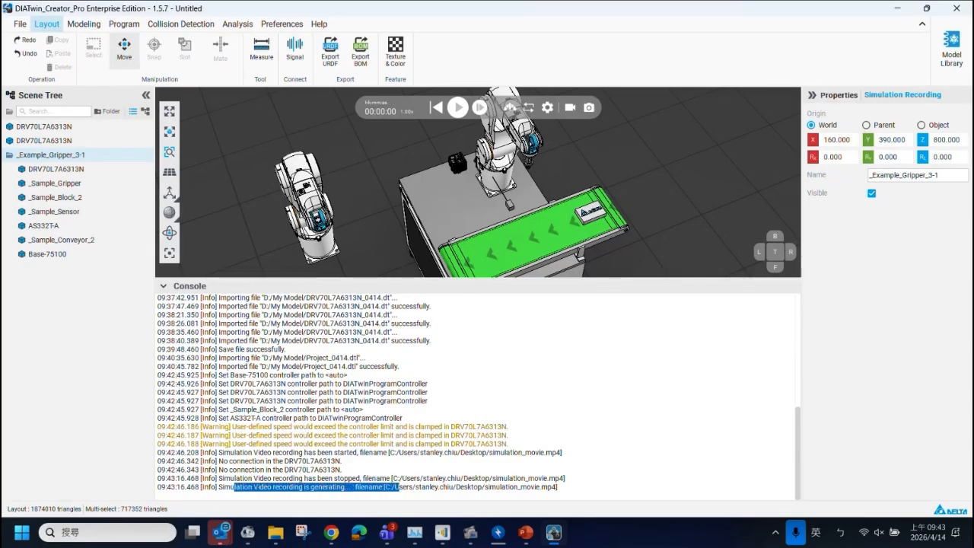
pyautogui.click(414, 492)
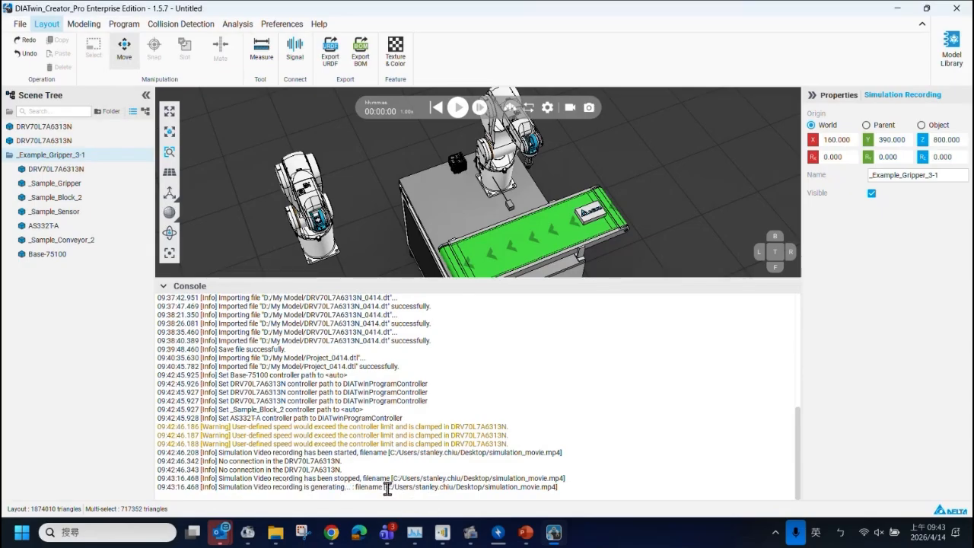
pyautogui.moveTo(387, 487); pyautogui.dragTo(478, 486)
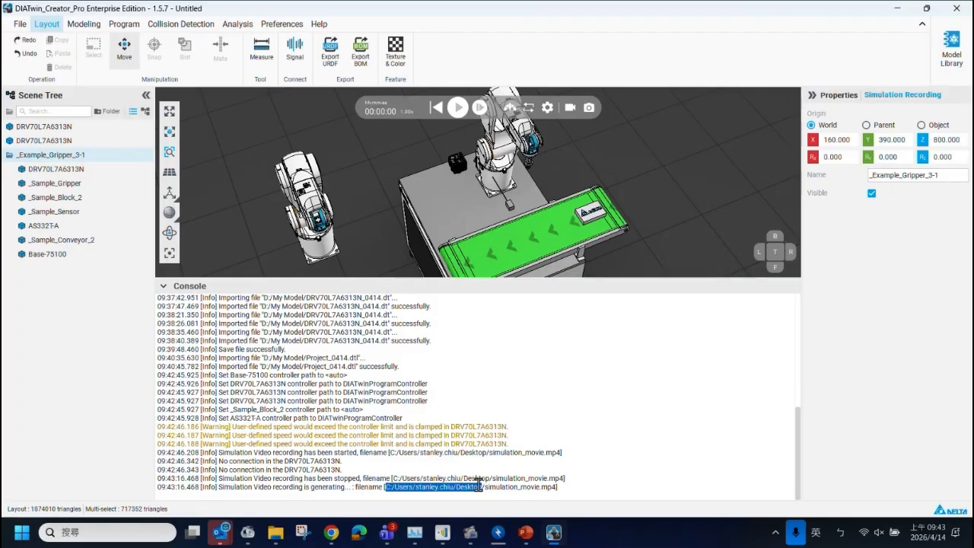
# Open a File Explorer window, widen its folder list and go to the Desktop folder.
pyautogui.press('super+e')
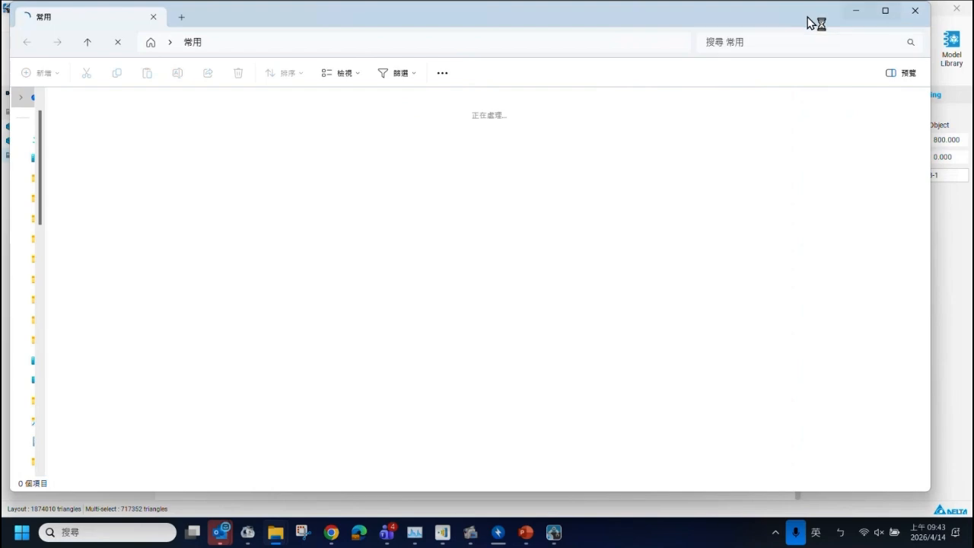
pyautogui.moveTo(786, 29); pyautogui.dragTo(741, 300)
pyautogui.click(458, 328)
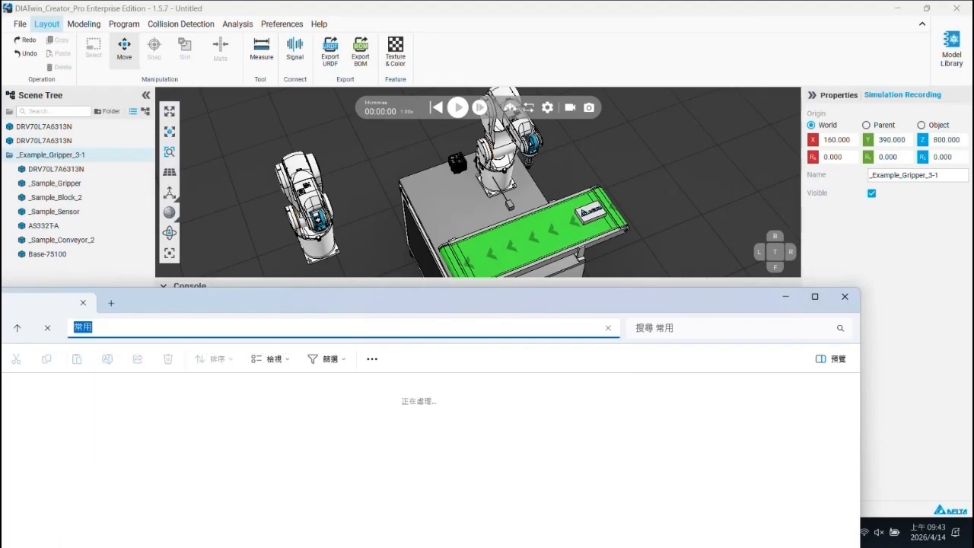
pyautogui.moveTo(532, 310); pyautogui.dragTo(649, 232)
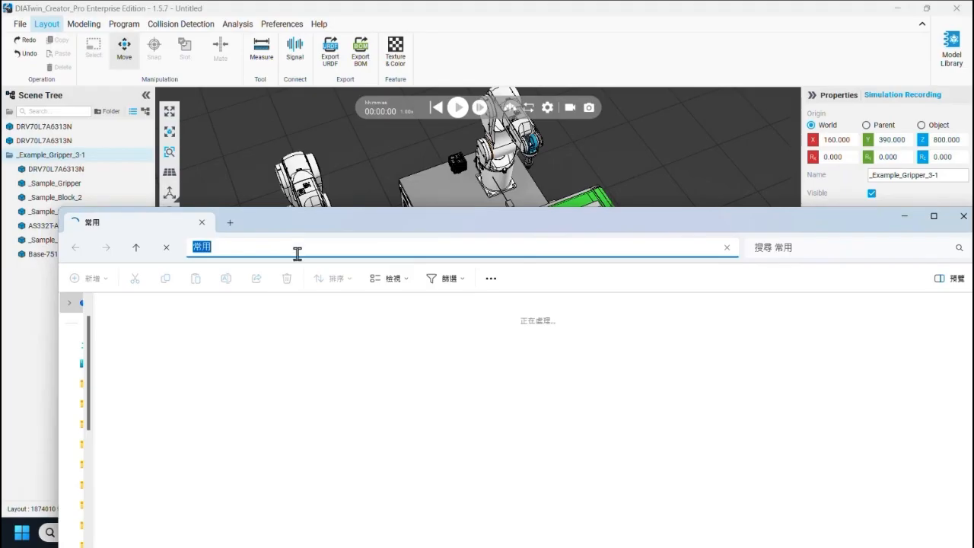
pyautogui.moveTo(381, 222); pyautogui.dragTo(706, 433)
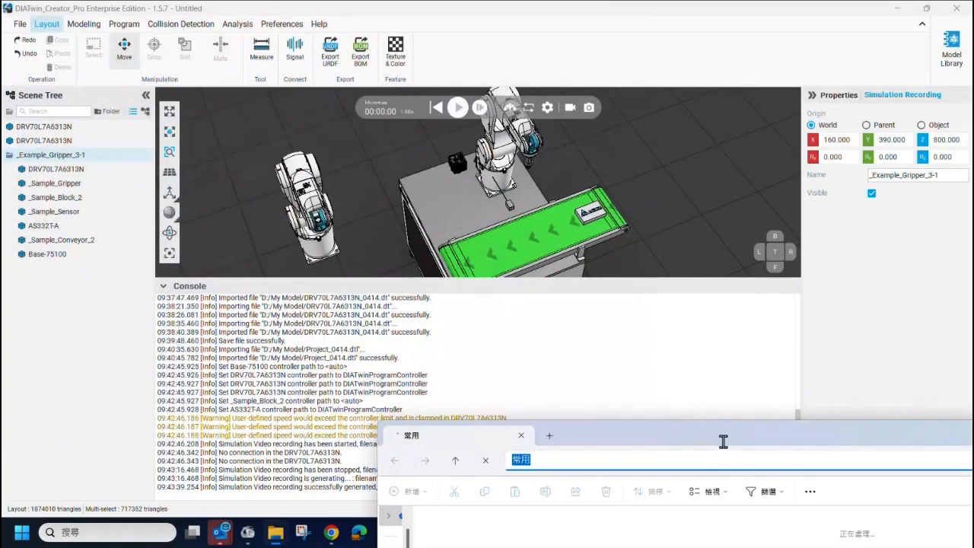
pyautogui.moveTo(724, 439); pyautogui.dragTo(718, 134)
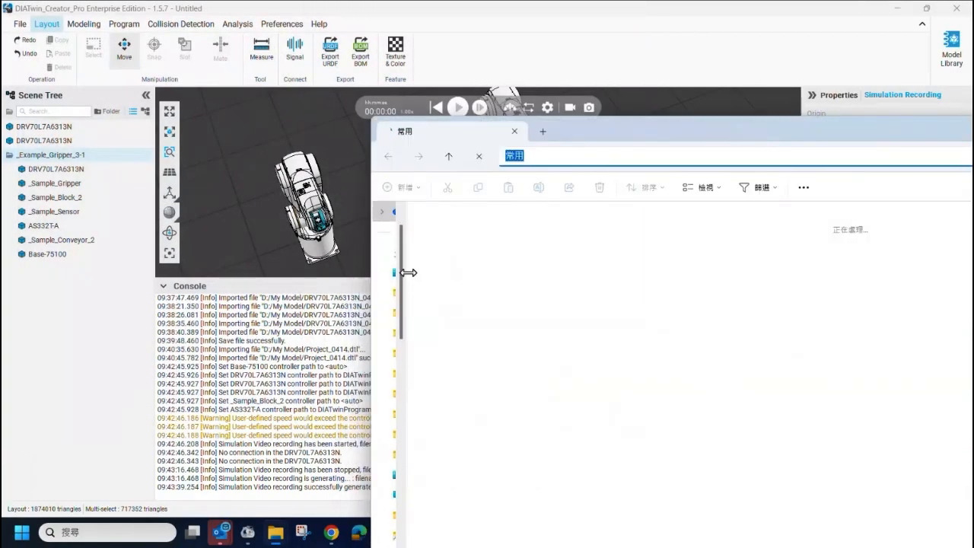
pyautogui.moveTo(407, 273); pyautogui.dragTo(561, 277)
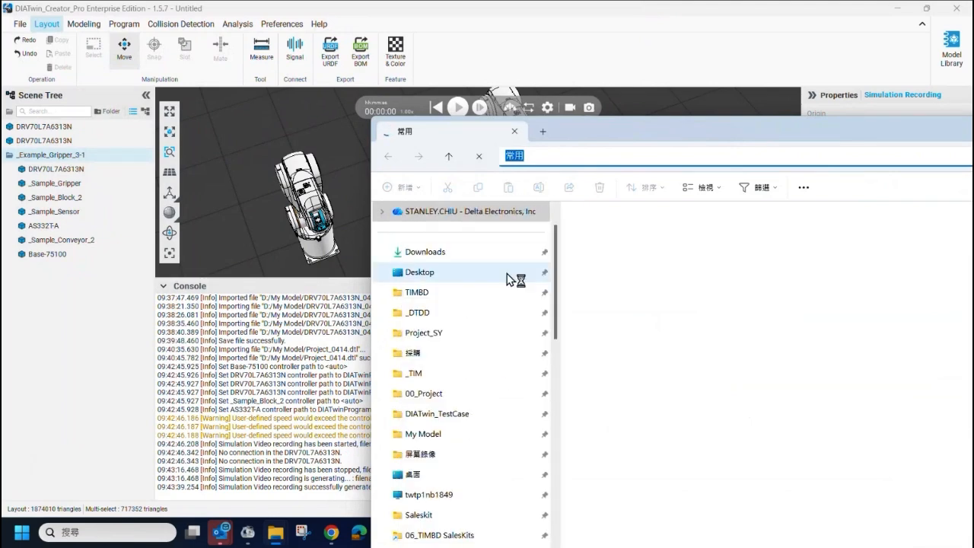
pyautogui.click(452, 274)
# Play back simulation_movie.mp4 from the Desktop folder, close it and switch to the training deck in PowerPoint.
pyautogui.scroll(-7, 669, 442)
pyautogui.click(622, 394)
pyautogui.moveTo(621, 396); pyautogui.dragTo(639, 414)
pyautogui.moveTo(866, 129); pyautogui.dragTo(561, 472)
pyautogui.click(954, 478)
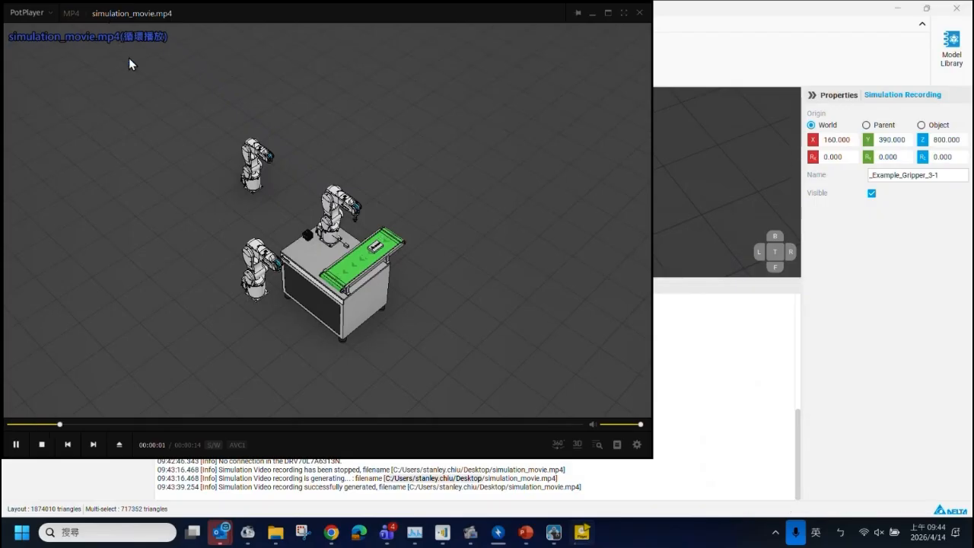
pyautogui.click(639, 13)
pyautogui.click(526, 533)
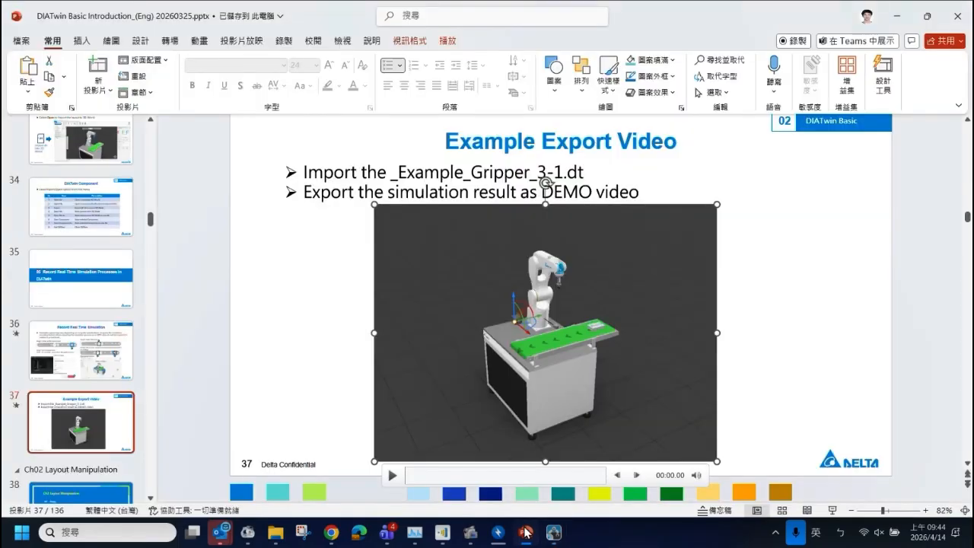
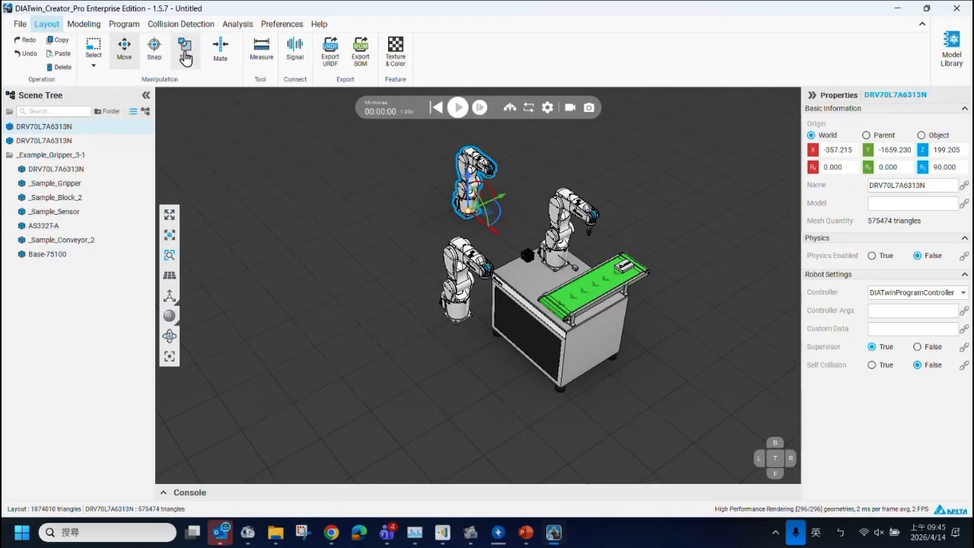
# Start Snap on the first DRV70L7A6313N robot in DIATwin Creator and try it on the cabinet's dark panel, its tabletop and the conveyor.
pyautogui.click(155, 60)
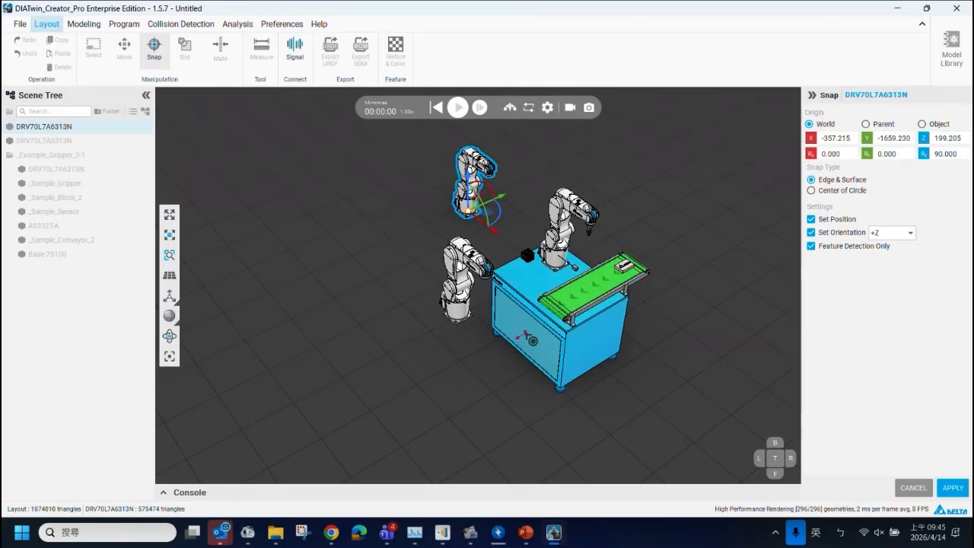
pyautogui.click(524, 335)
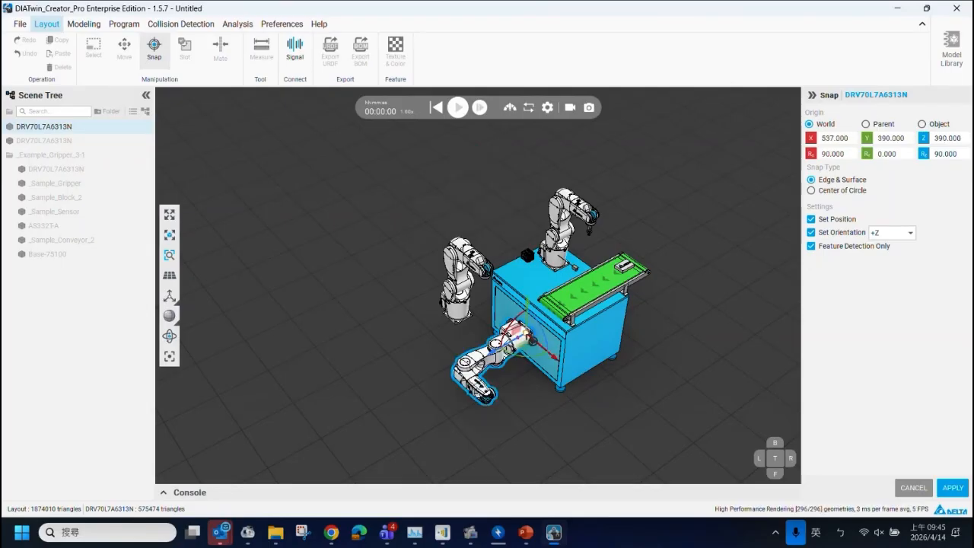
pyautogui.click(559, 282)
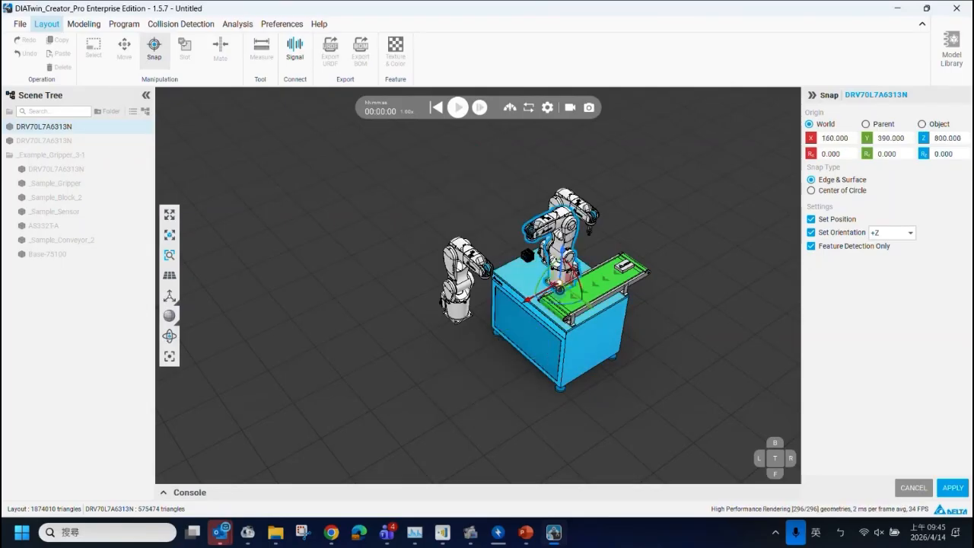
pyautogui.click(592, 282)
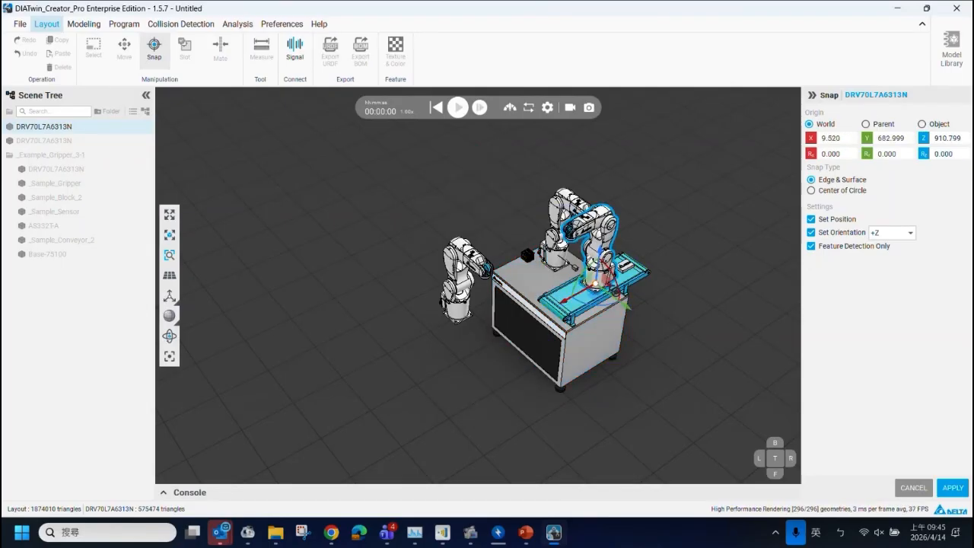
pyautogui.scroll(2, 587, 295)
pyautogui.scroll(3, 594, 325)
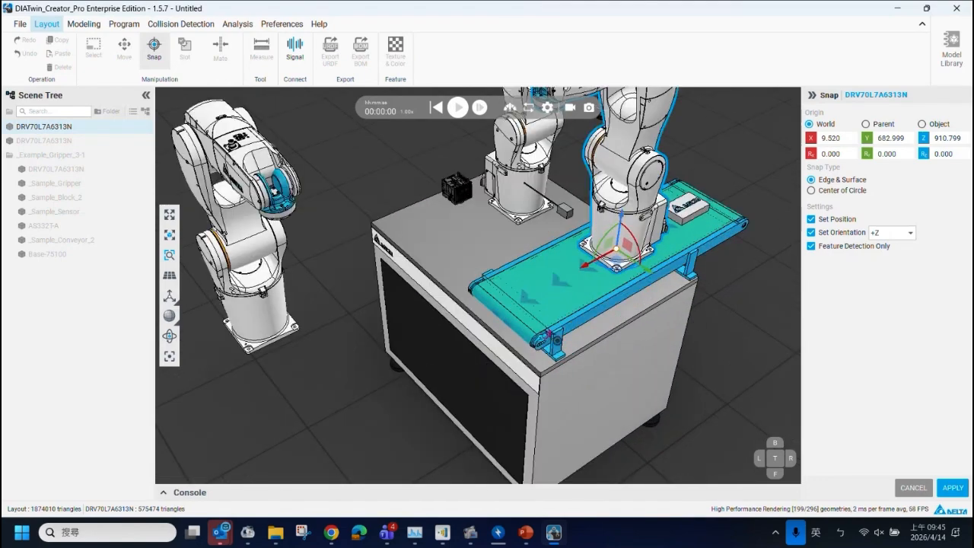
pyautogui.click(559, 337)
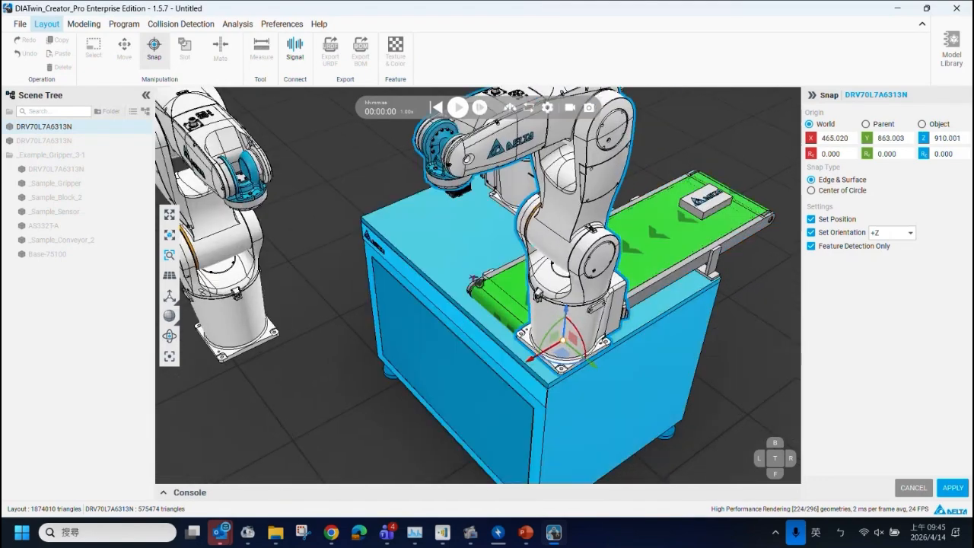
# Try snapping the robot to the end of the conveyor and to the centre of the cabinet's tabletop.
pyautogui.scroll(3, 498, 283)
pyautogui.click(499, 284)
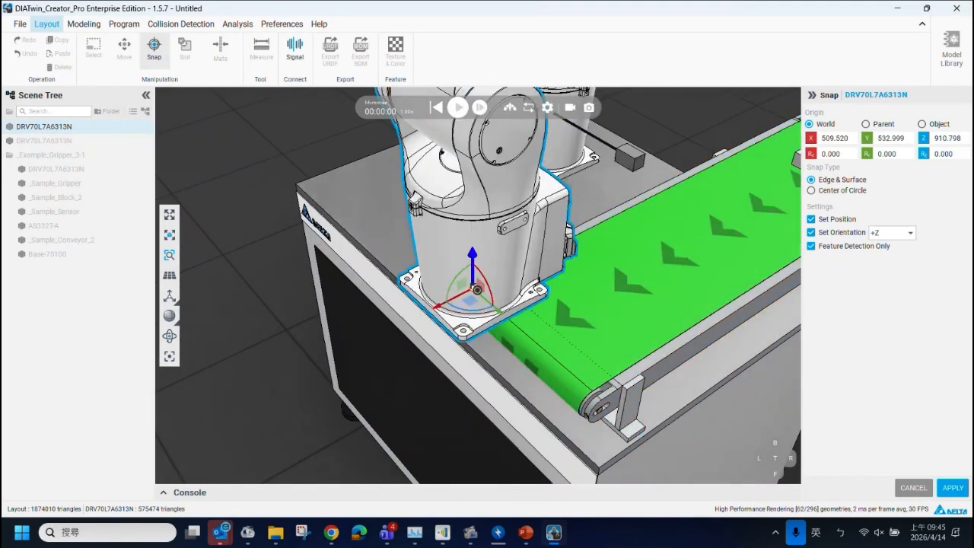
pyautogui.scroll(-3, 613, 245)
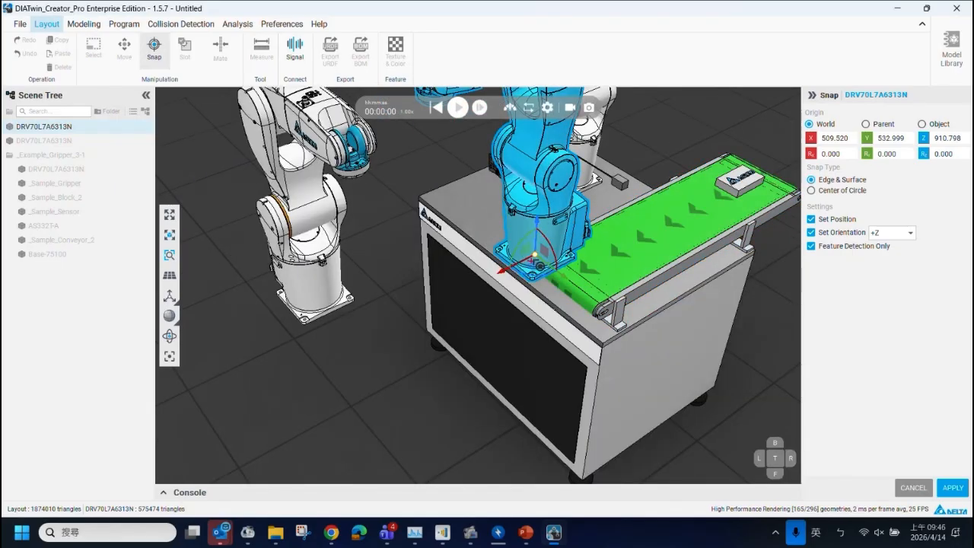
pyautogui.click(662, 237)
pyautogui.click(543, 219)
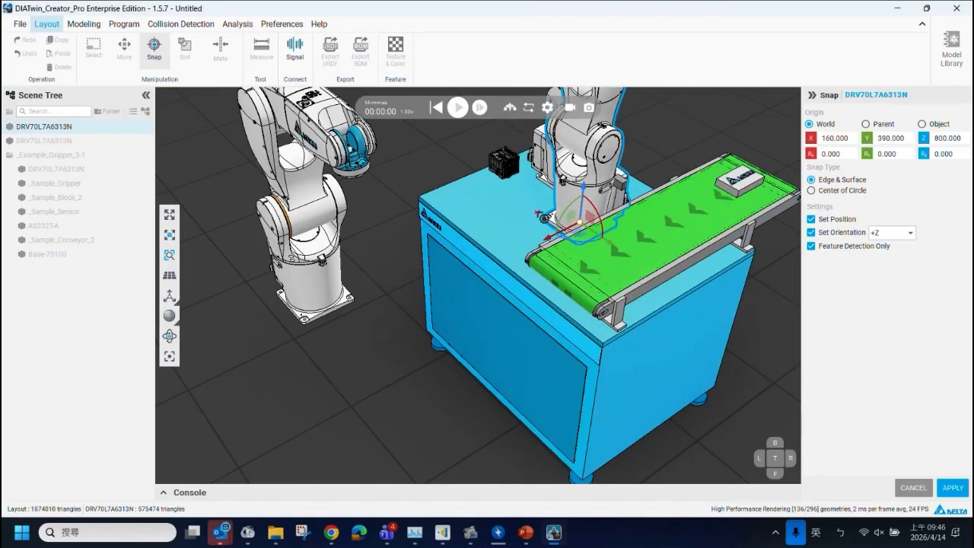
# Snap the robot onto the cabinet's tabletop at X 386, Y 159, Z 800 with Rz 90, and apply the placement.
pyautogui.moveTo(543, 229); pyautogui.dragTo(503, 269, button='middle')
pyautogui.moveTo(536, 252); pyautogui.dragTo(512, 261)
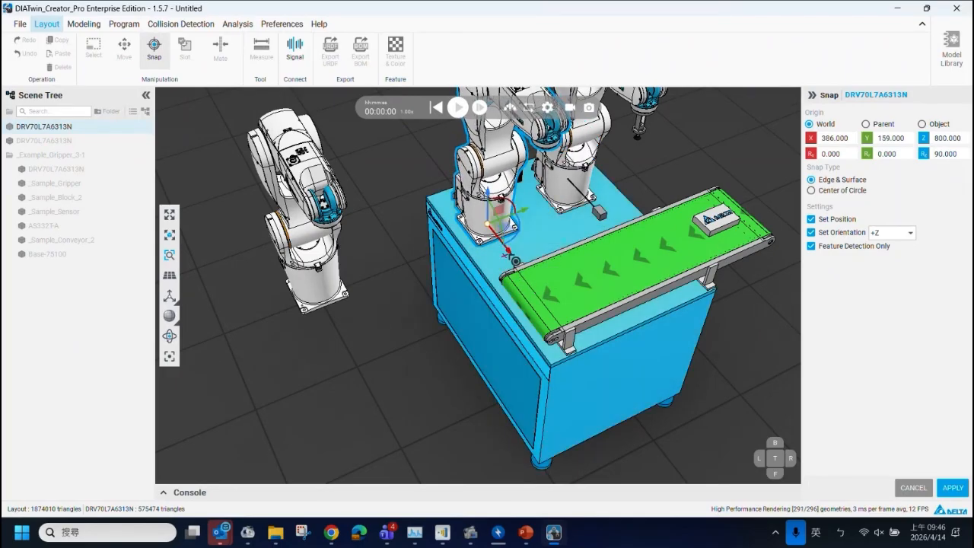
pyautogui.moveTo(572, 285); pyautogui.dragTo(532, 236, button='right')
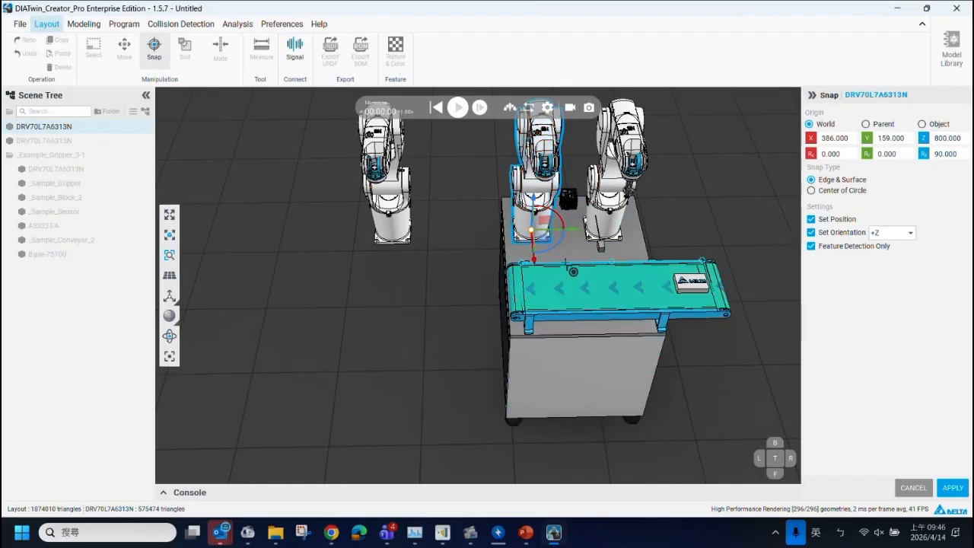
pyautogui.click(601, 284)
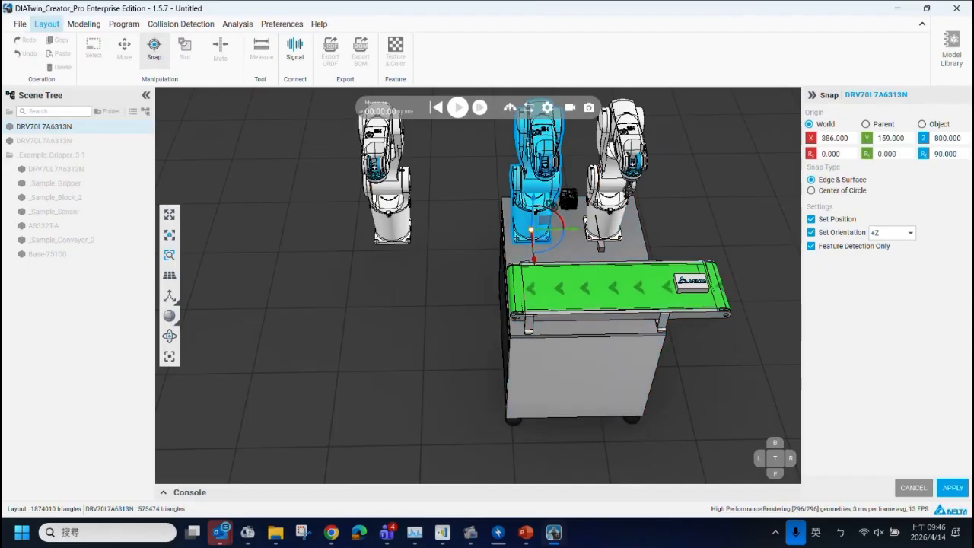
pyautogui.click(949, 489)
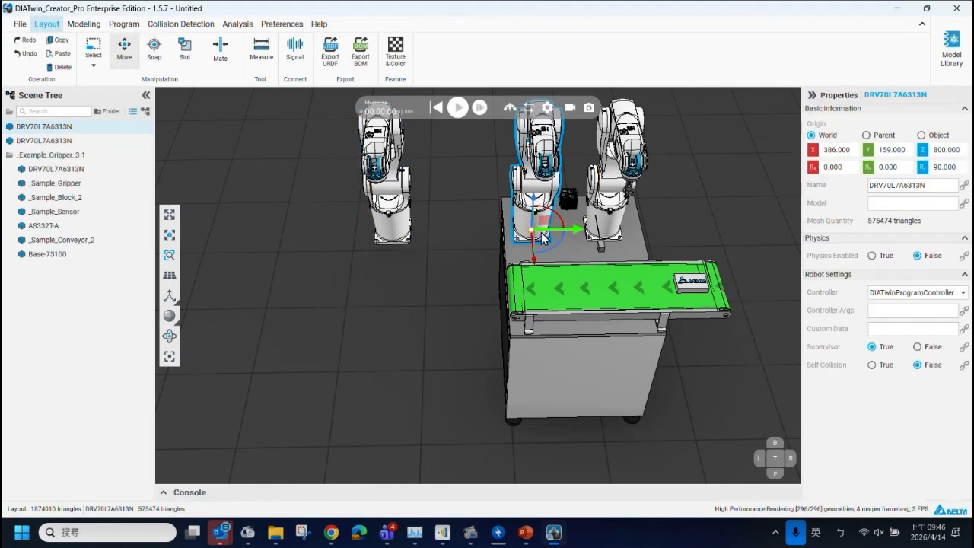
# Try snapping the second DRV70L7A6313N robot to the cabinet's front face and dark side panel, and cancel the placement.
pyautogui.moveTo(555, 253); pyautogui.dragTo(564, 238, button='middle')
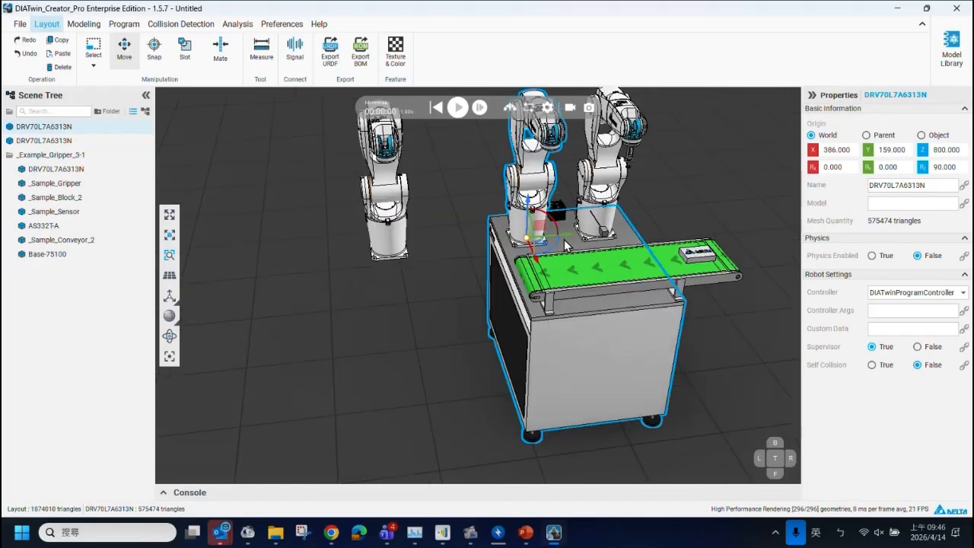
pyautogui.click(65, 141)
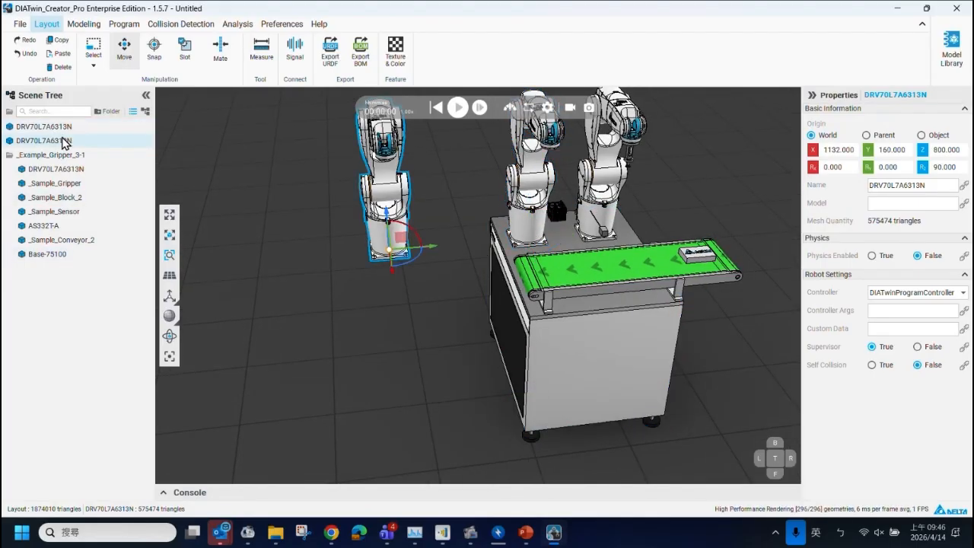
pyautogui.click(155, 51)
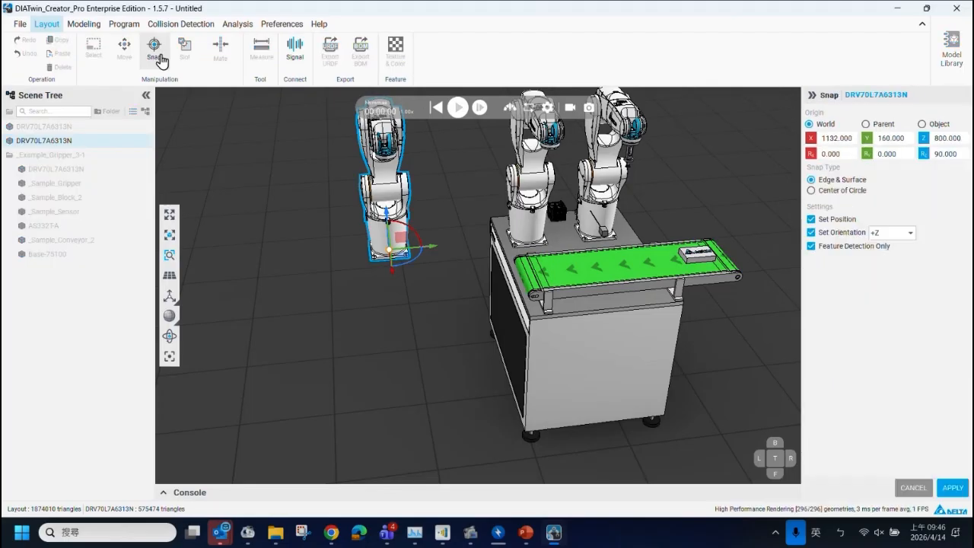
pyautogui.click(602, 371)
pyautogui.click(506, 336)
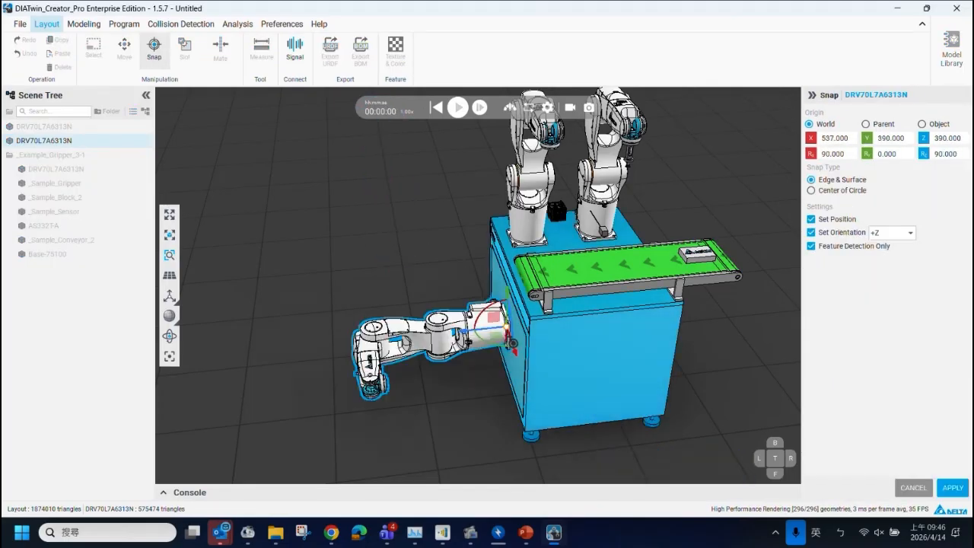
pyautogui.click(910, 489)
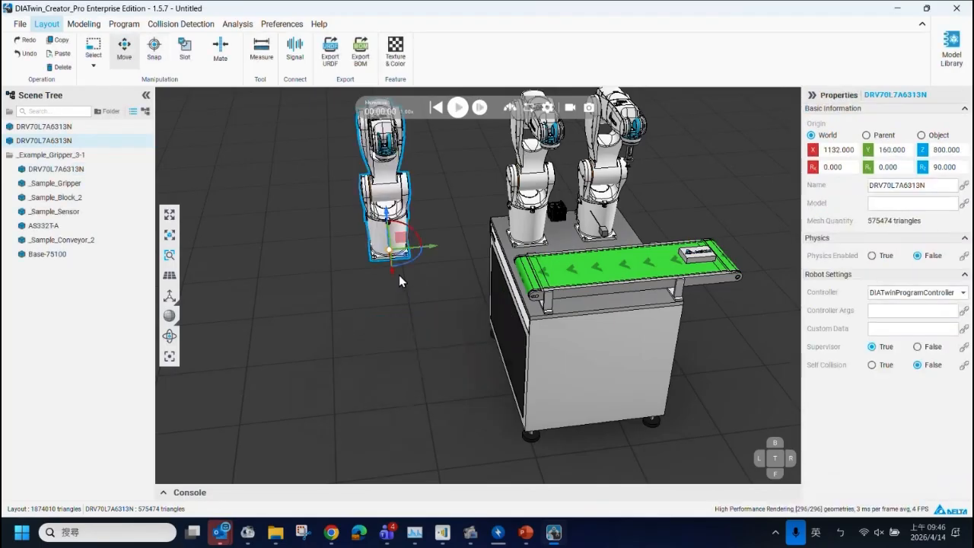
# Review the five-step DIATwin Snap procedure on slide 41 of the PowerPoint deck and switch back to DIATwin Creator.
pyautogui.click(528, 540)
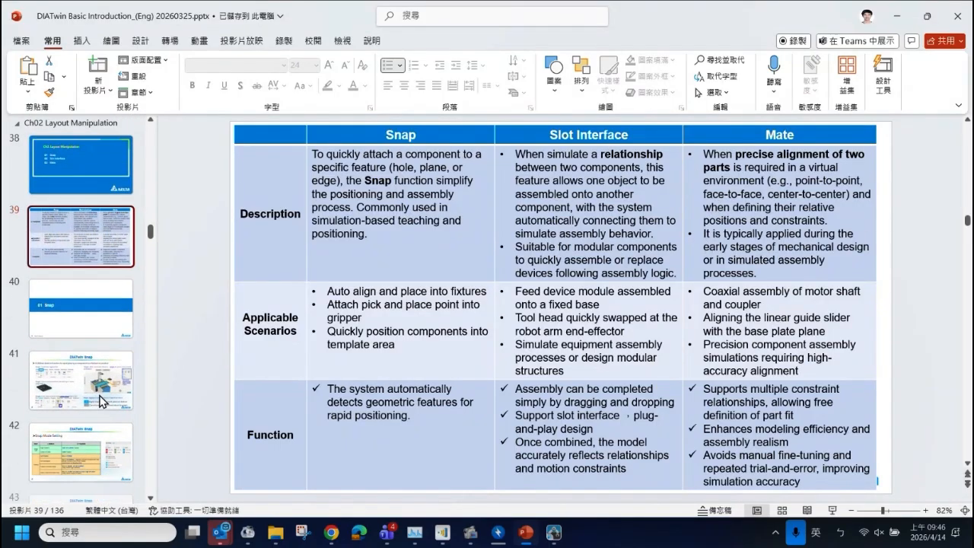
pyautogui.scroll(-1, 152, 380)
pyautogui.click(133, 378)
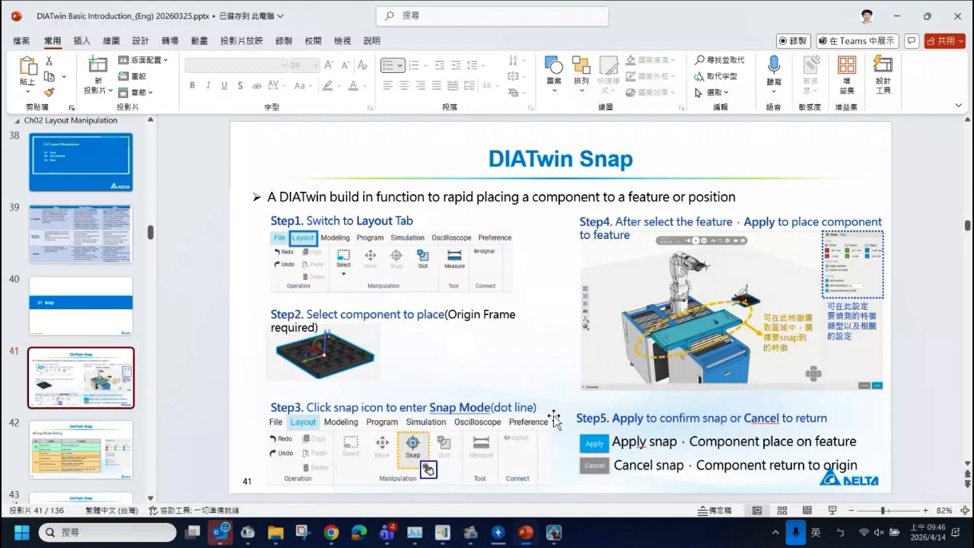
pyautogui.scroll(-1, 84, 407)
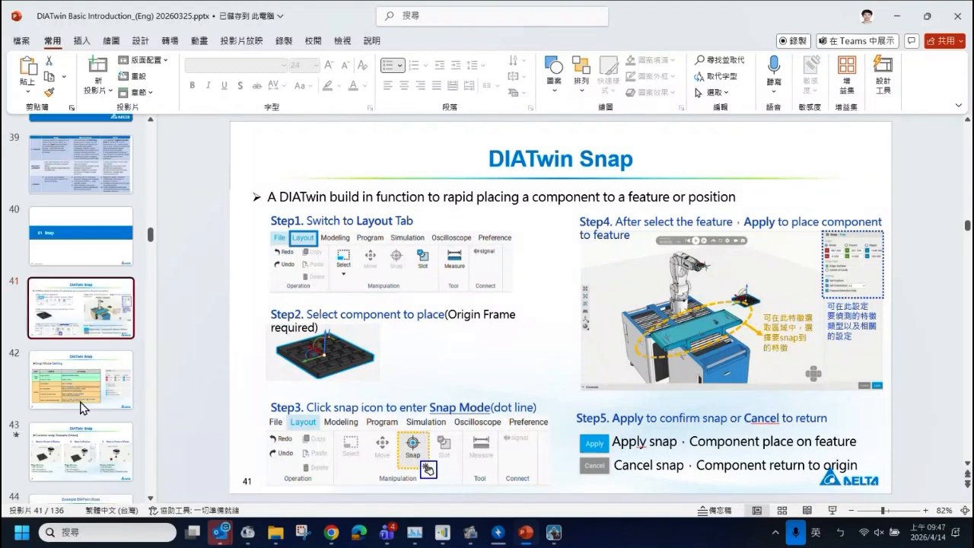
pyautogui.click(554, 534)
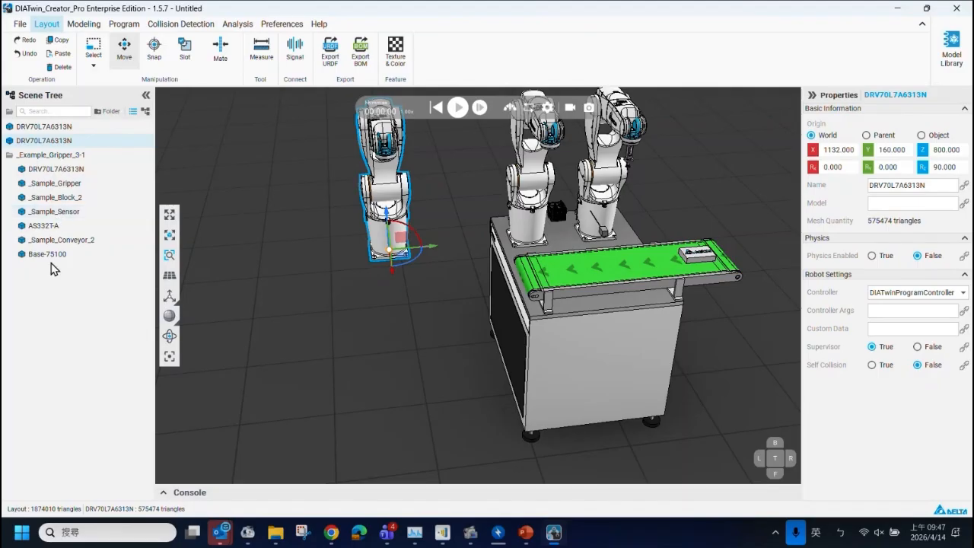
# Snap _Sample_Block_2 onto the conveyor belt at X -303.480, Y 682.999, Z 910.799 and apply the placement.
pyautogui.click(694, 258)
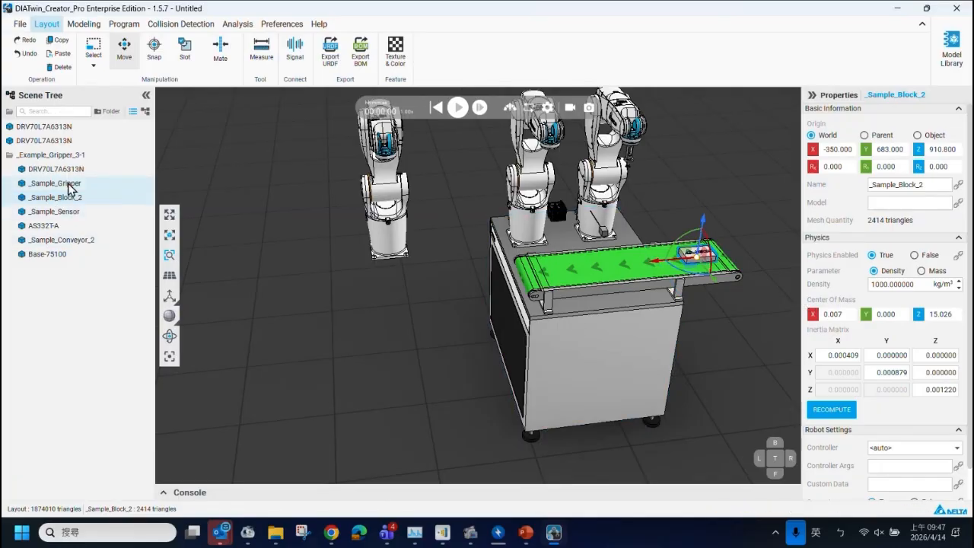
pyautogui.click(336, 295)
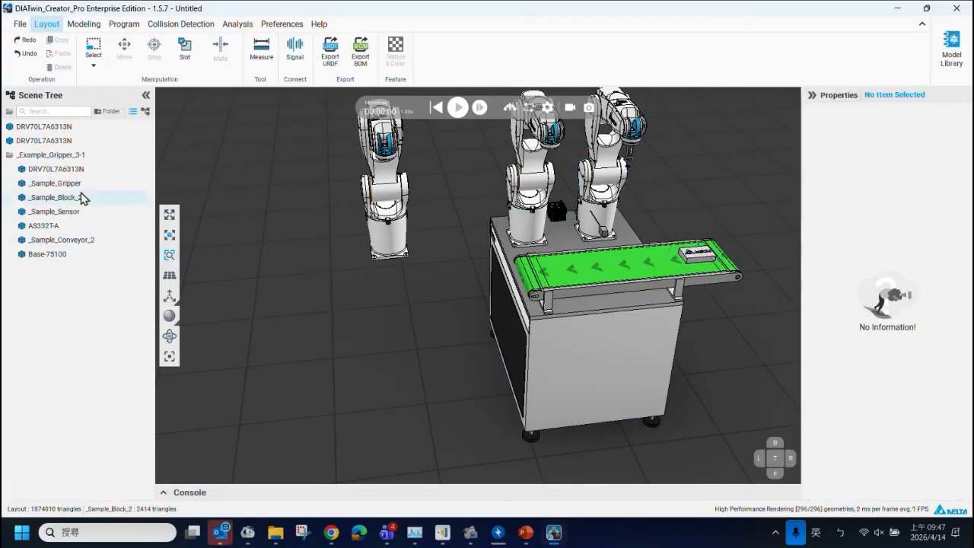
pyautogui.click(68, 197)
pyautogui.click(414, 357)
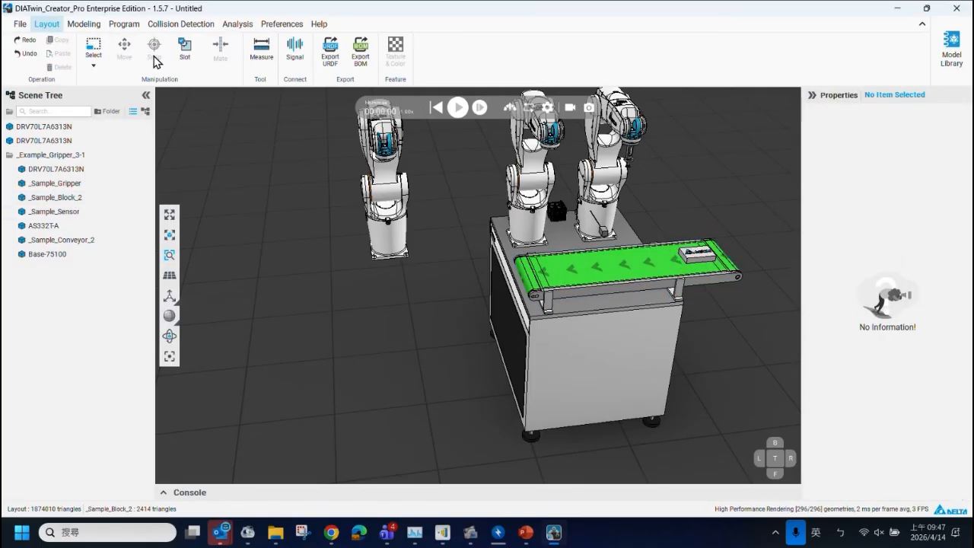
pyautogui.click(706, 261)
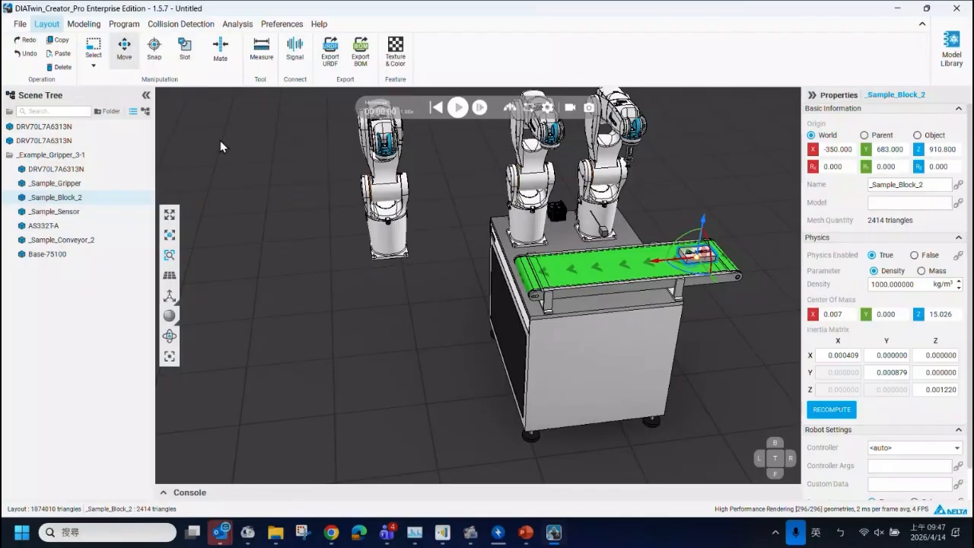
pyautogui.click(154, 52)
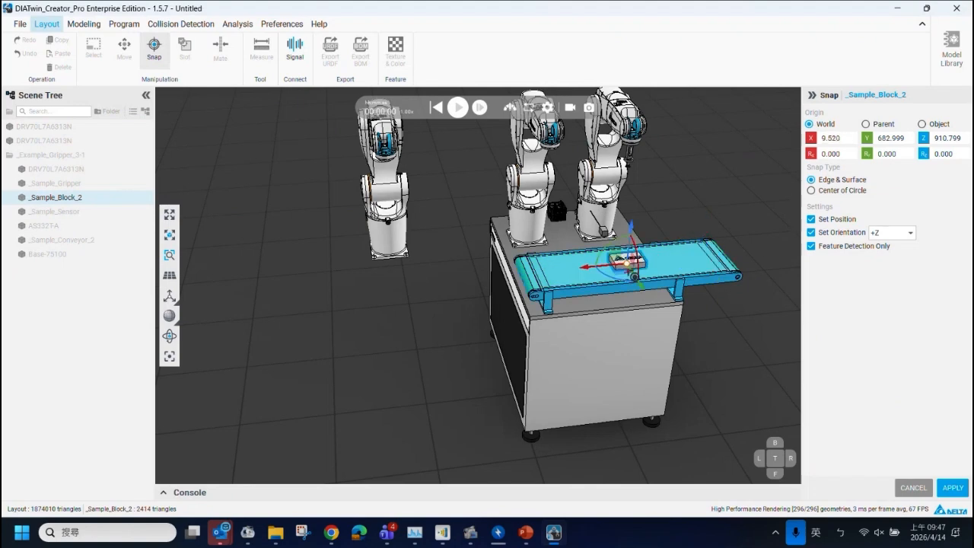
pyautogui.moveTo(642, 263); pyautogui.dragTo(647, 261)
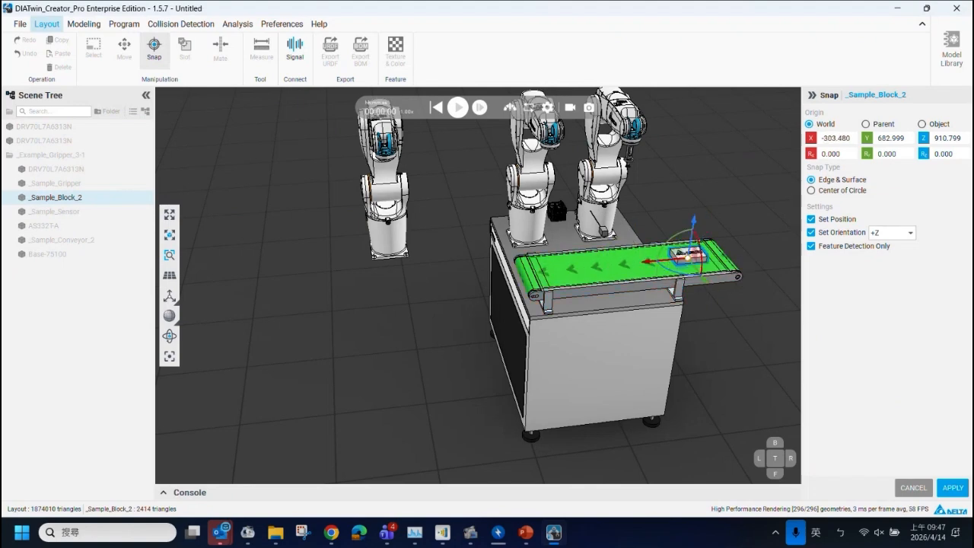
pyautogui.click(950, 489)
# Review the Snap Mode Setting table on slide 42 of the PowerPoint deck and switch back to DIATwin Creator.
pyautogui.click(523, 533)
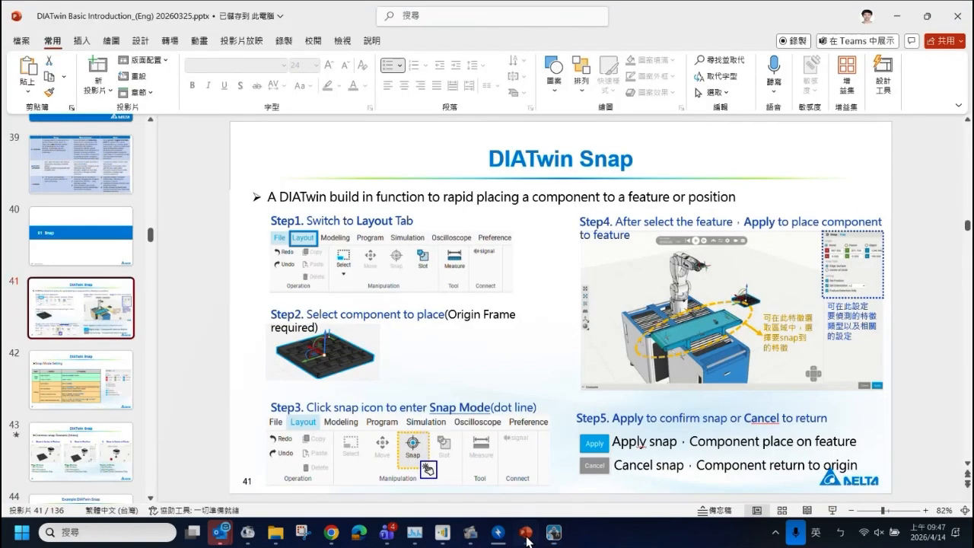
pyautogui.click(68, 380)
pyautogui.scroll(-1, 76, 357)
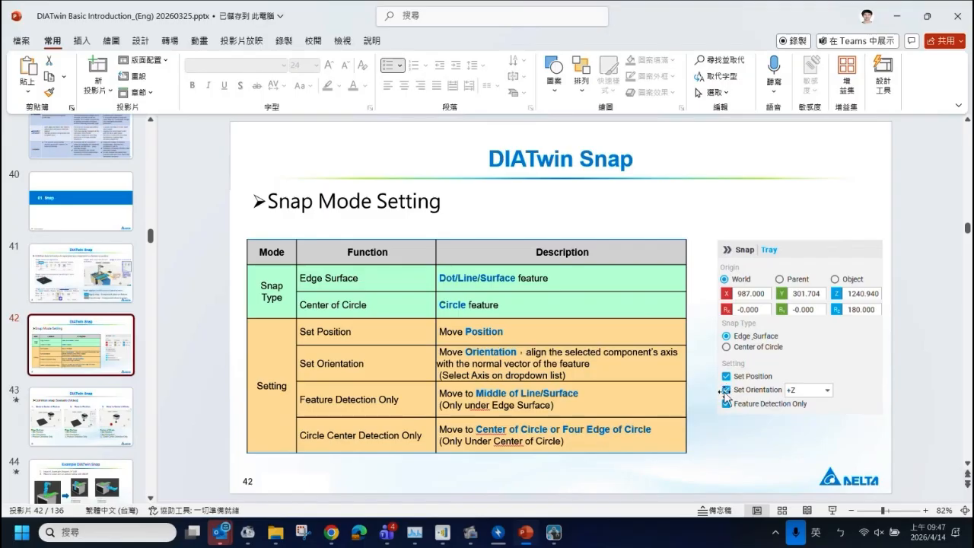
pyautogui.click(553, 531)
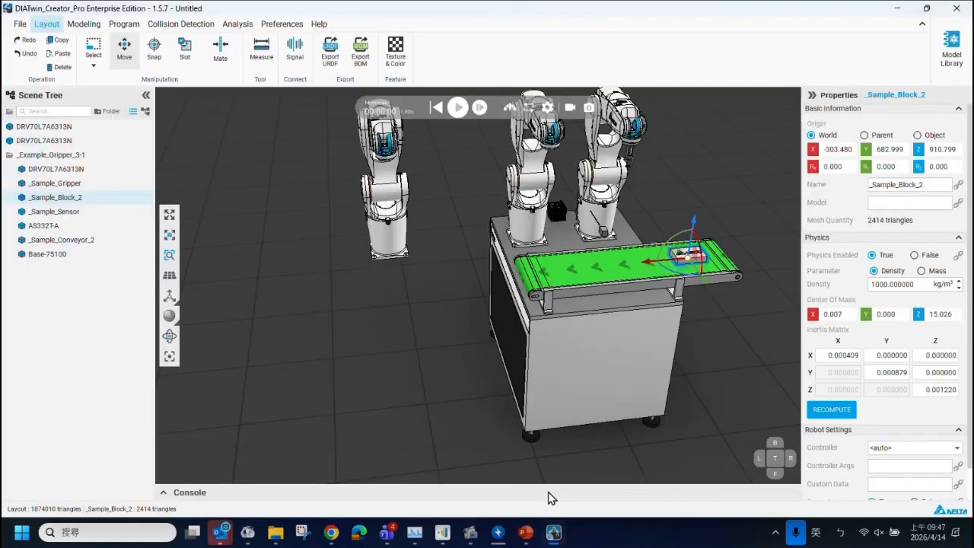
# Start Snap on _Sample_Block_2 and try the Edge & Surface type at the opposite end of the conveyor belt.
pyautogui.moveTo(546, 268); pyautogui.dragTo(532, 271, button='middle')
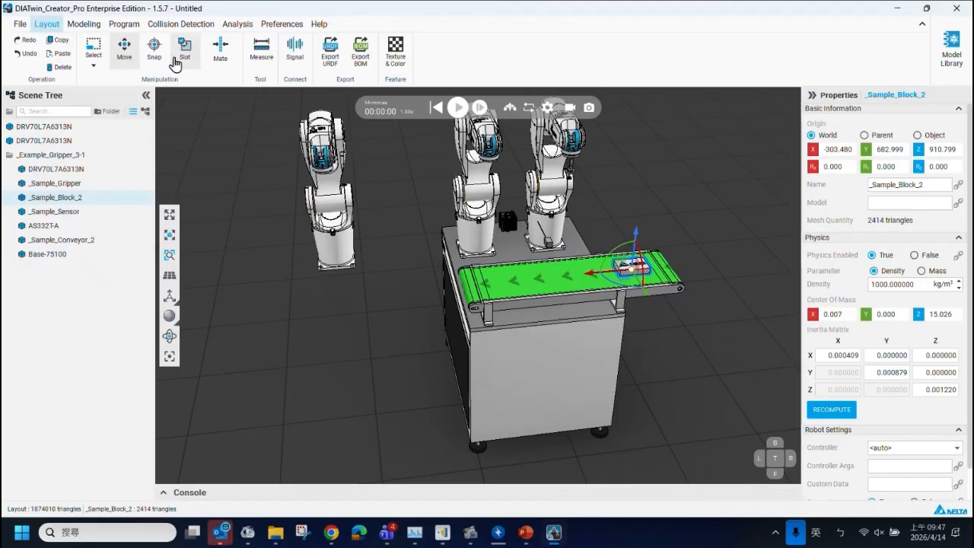
pyautogui.click(155, 51)
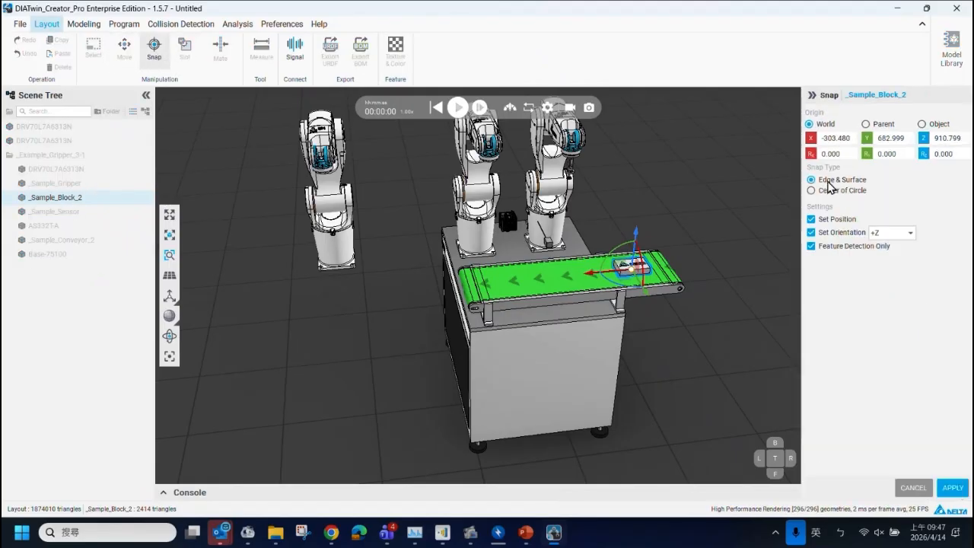
pyautogui.scroll(3, 588, 280)
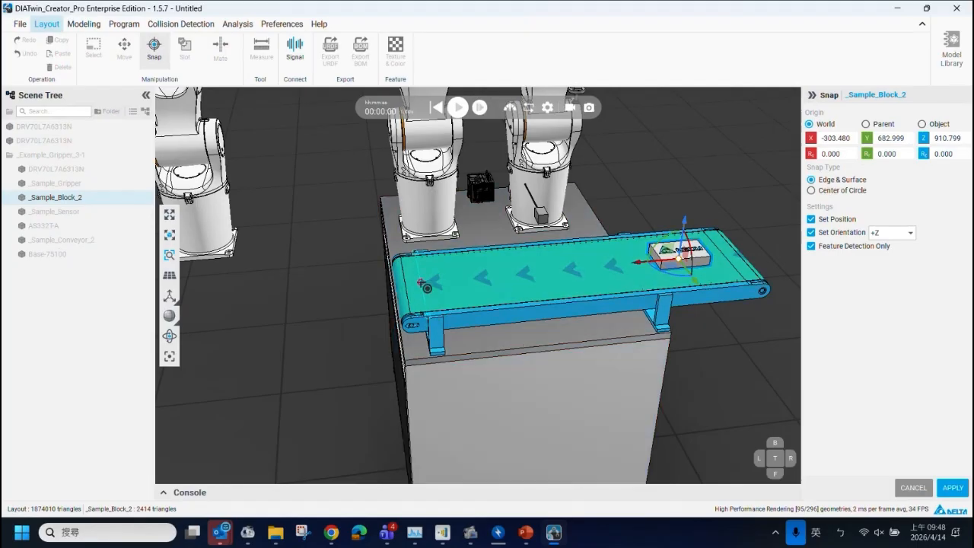
pyautogui.click(422, 283)
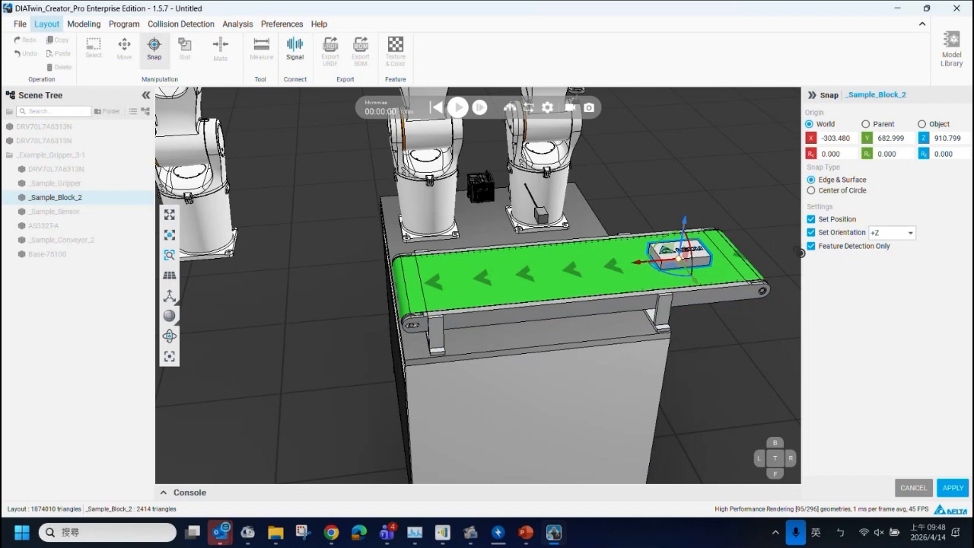
# Set the snap type to Center of Circle and try snapping the block to the round hole at the conveyor's end.
pyautogui.click(811, 190)
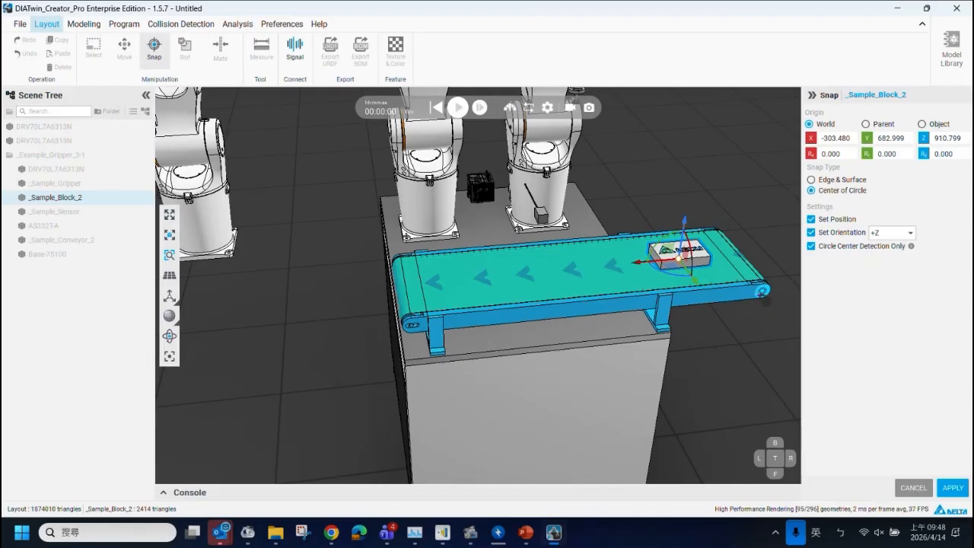
pyautogui.scroll(4, 763, 289)
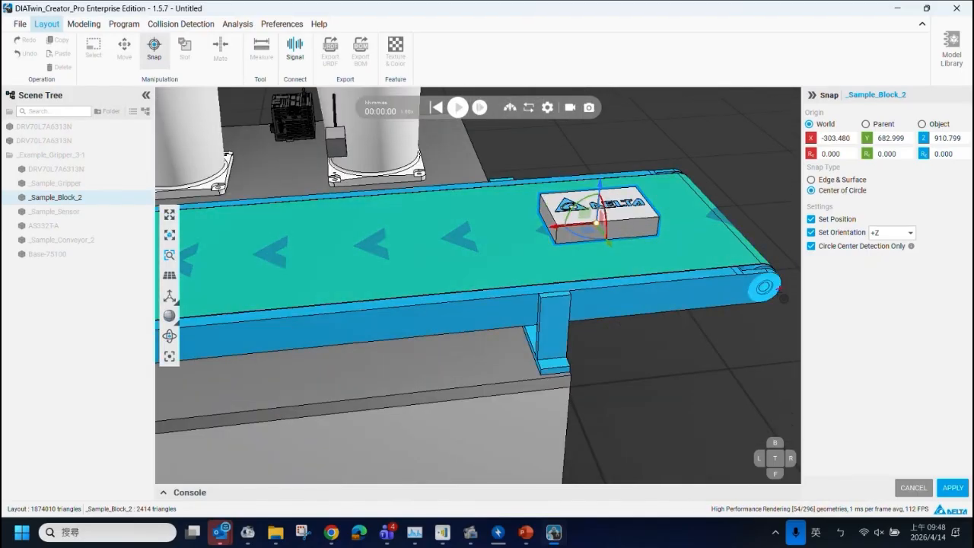
pyautogui.click(759, 289)
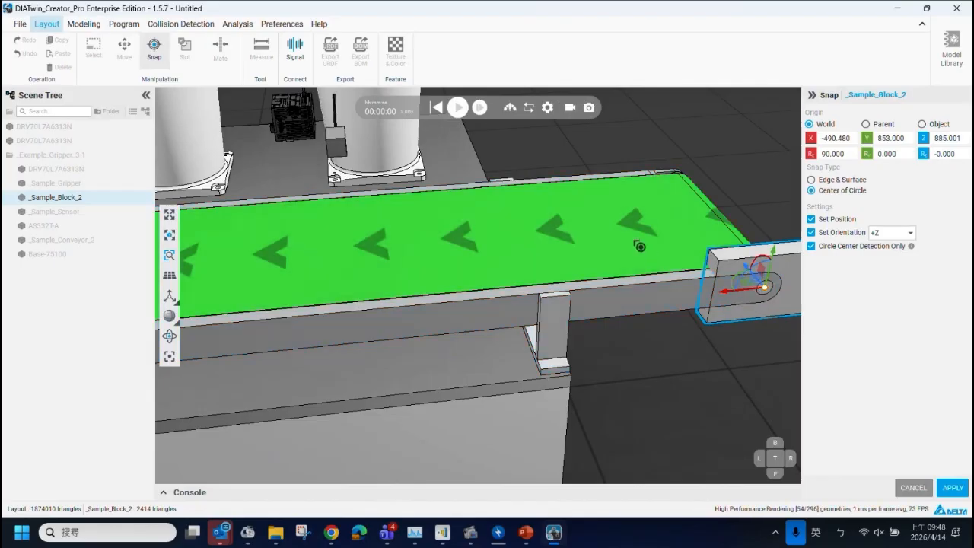
# Try snapping the block to the circular joint of the robot on the cabinet, and cancel the placement.
pyautogui.scroll(-5, 637, 246)
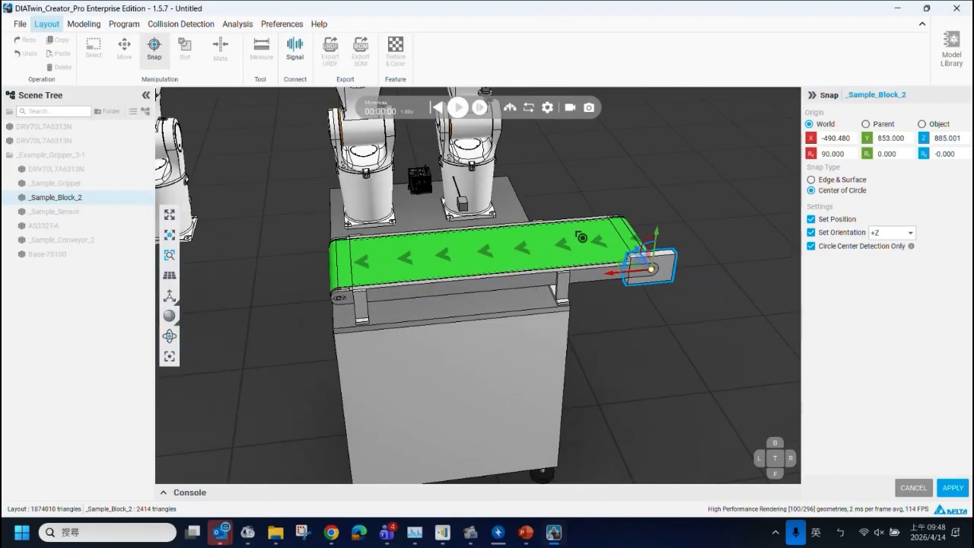
pyautogui.scroll(5, 470, 152)
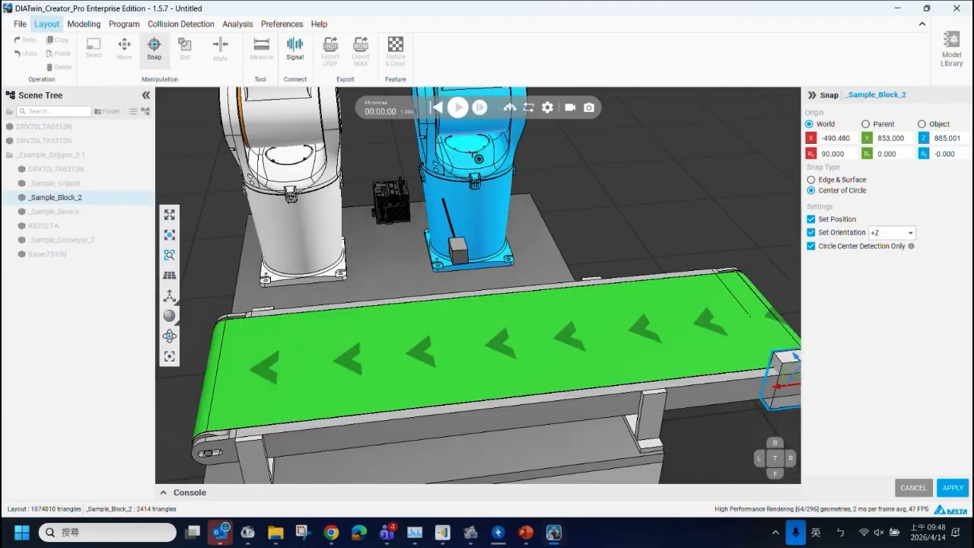
pyautogui.moveTo(472, 153); pyautogui.dragTo(312, 203, button='right')
pyautogui.click(311, 205)
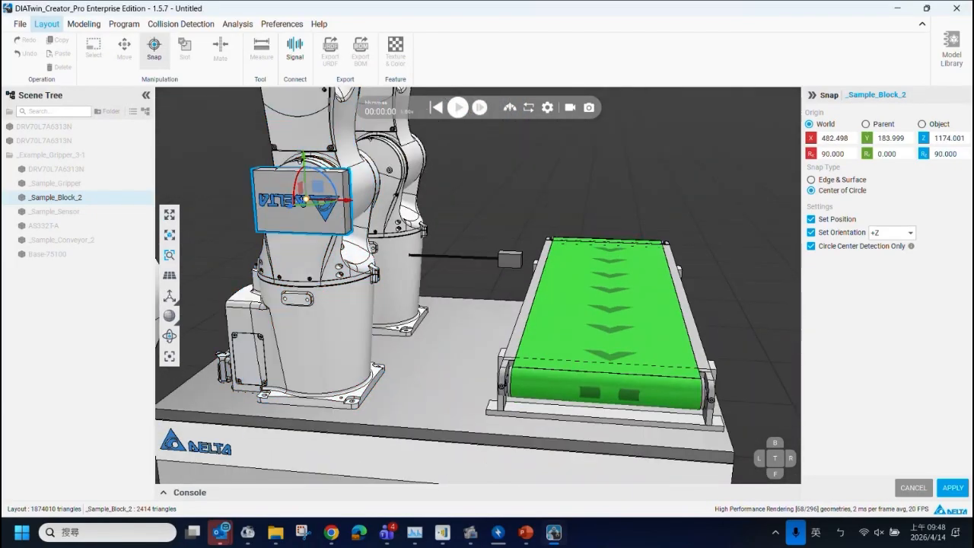
pyautogui.moveTo(317, 253); pyautogui.dragTo(544, 327, button='right')
pyautogui.scroll(-4, 536, 324)
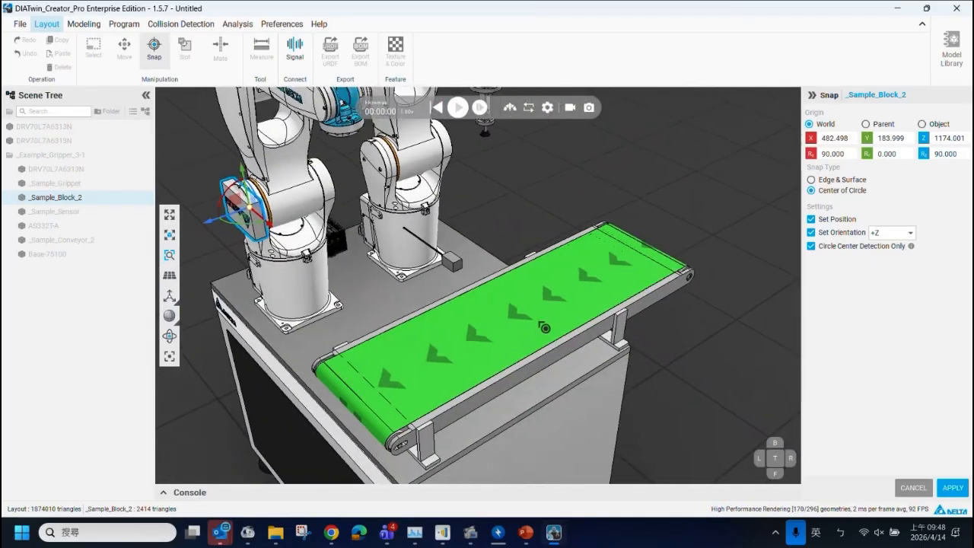
pyautogui.click(903, 484)
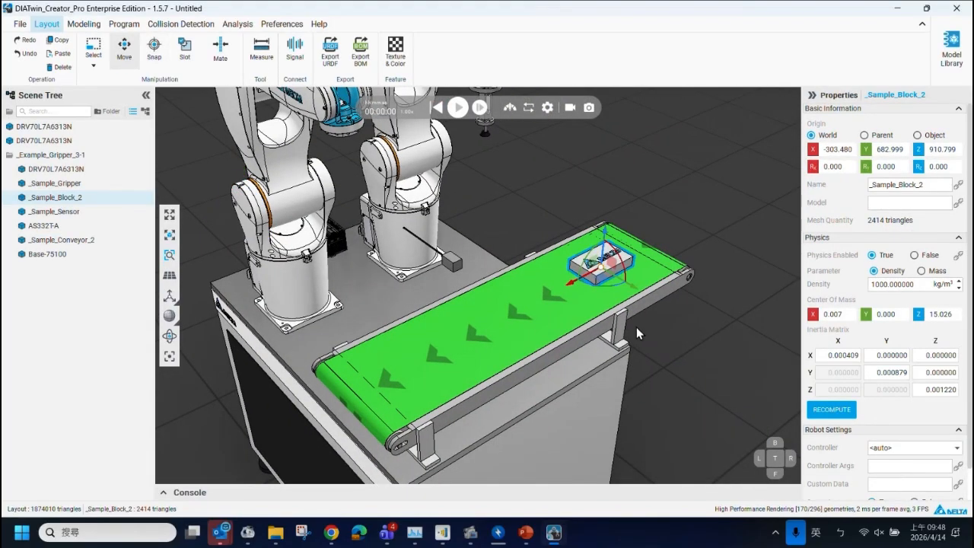
# Start Snap on the standalone DRV70L7A6313N robot and try positioning it on the cabinet's front face, the conveyor and the cabinet top.
pyautogui.moveTo(636, 327); pyautogui.dragTo(543, 328, button='right')
pyautogui.scroll(-3, 543, 328)
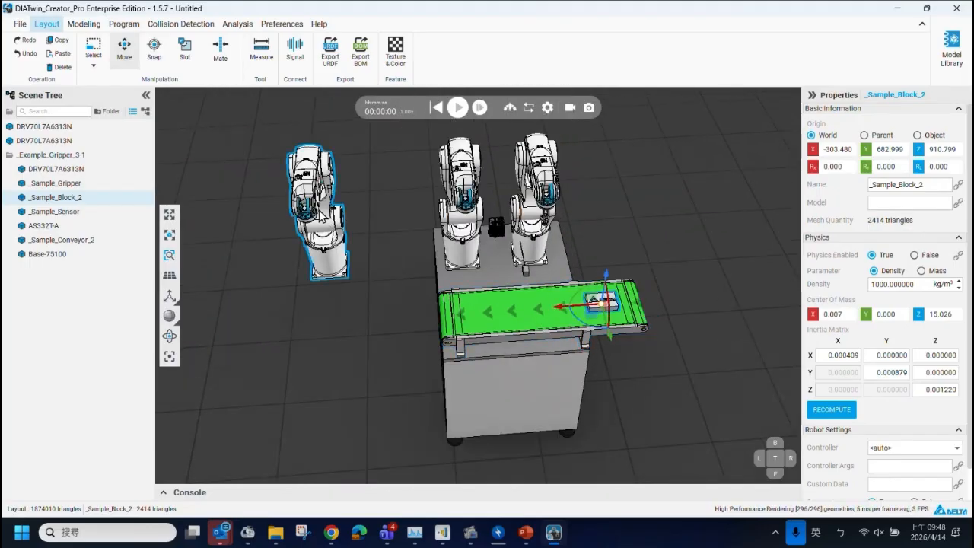
pyautogui.click(319, 216)
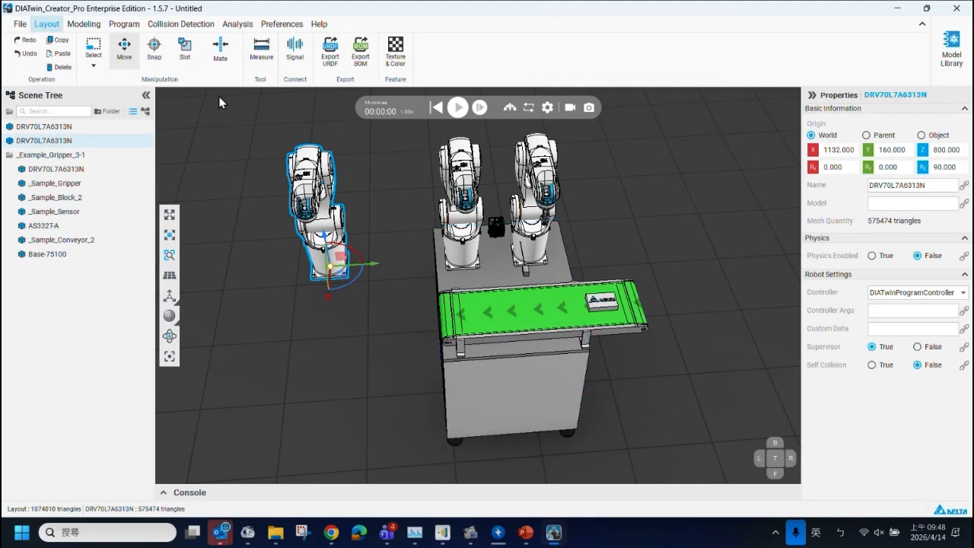
pyautogui.click(155, 50)
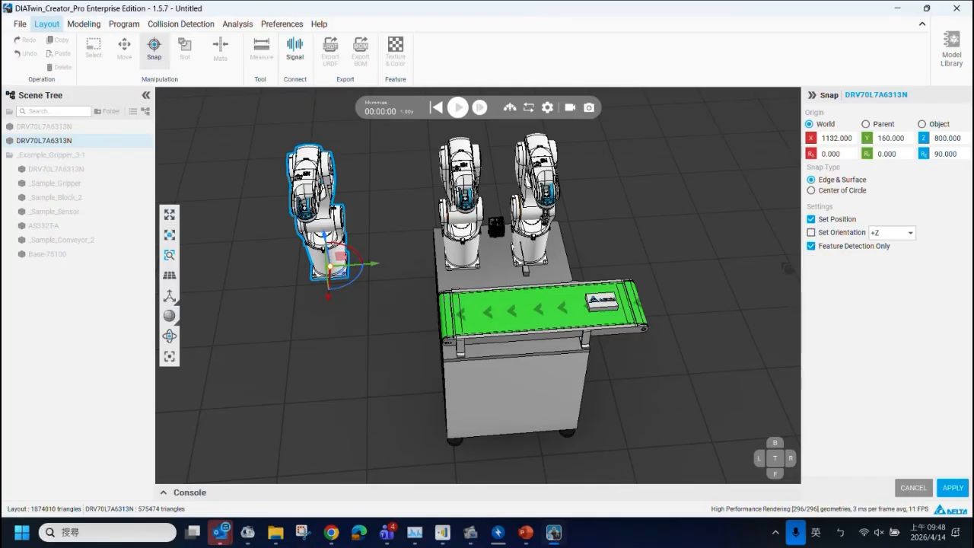
pyautogui.click(515, 398)
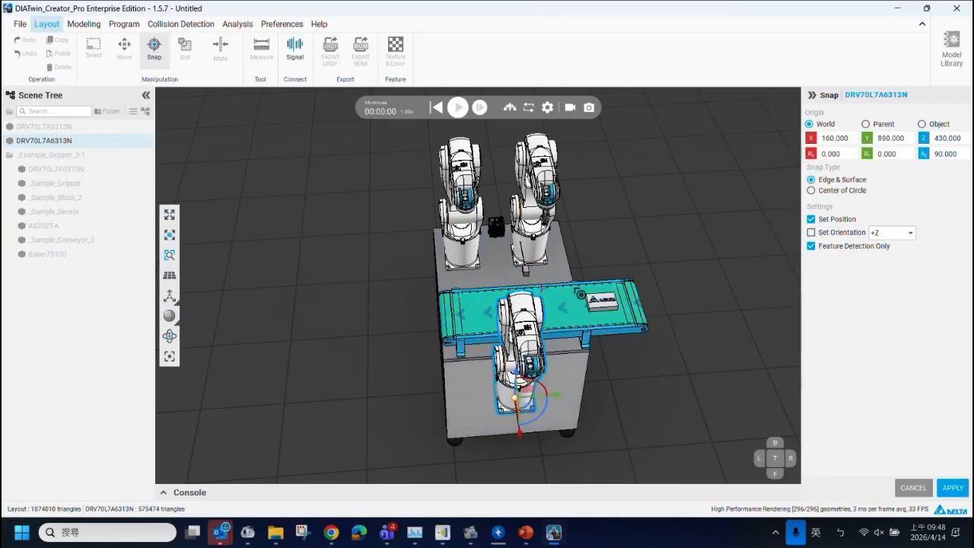
pyautogui.click(545, 310)
pyautogui.click(505, 281)
pyautogui.moveTo(477, 327); pyautogui.dragTo(564, 305, button='middle')
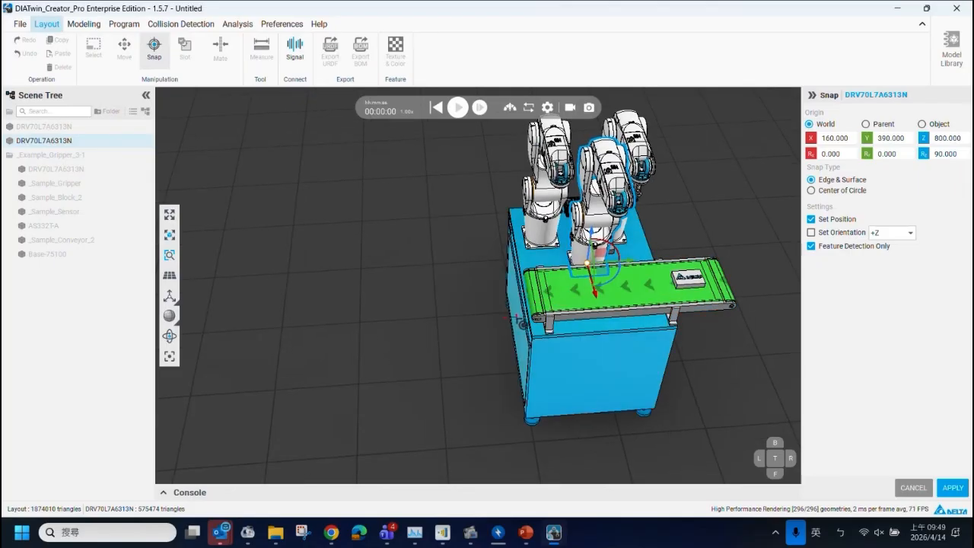
# Try Edge & Surface snapping the robot to the cabinet's side faces, conveyor belt, top and back with only its position set.
pyautogui.click(518, 321)
pyautogui.moveTo(609, 364); pyautogui.dragTo(439, 353, button='middle')
pyautogui.click(572, 359)
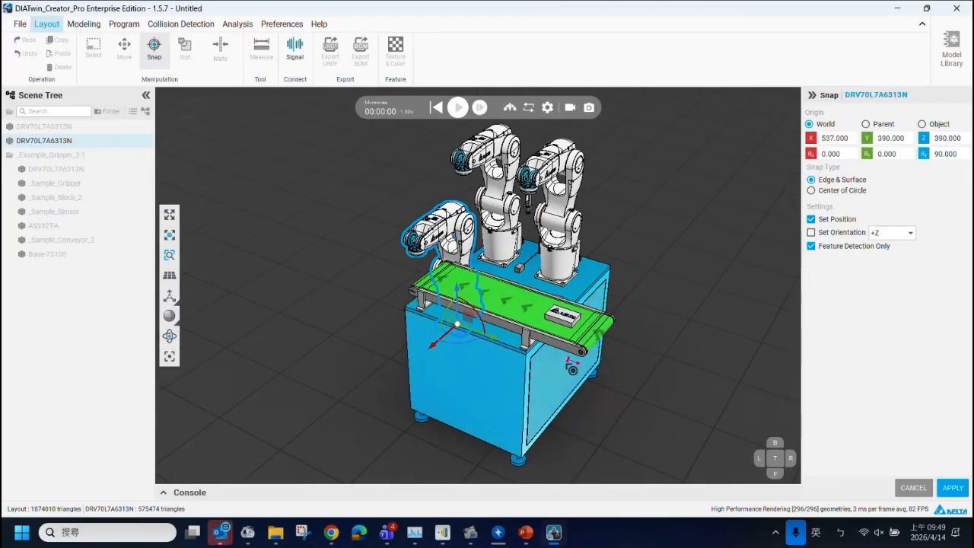
pyautogui.click(508, 307)
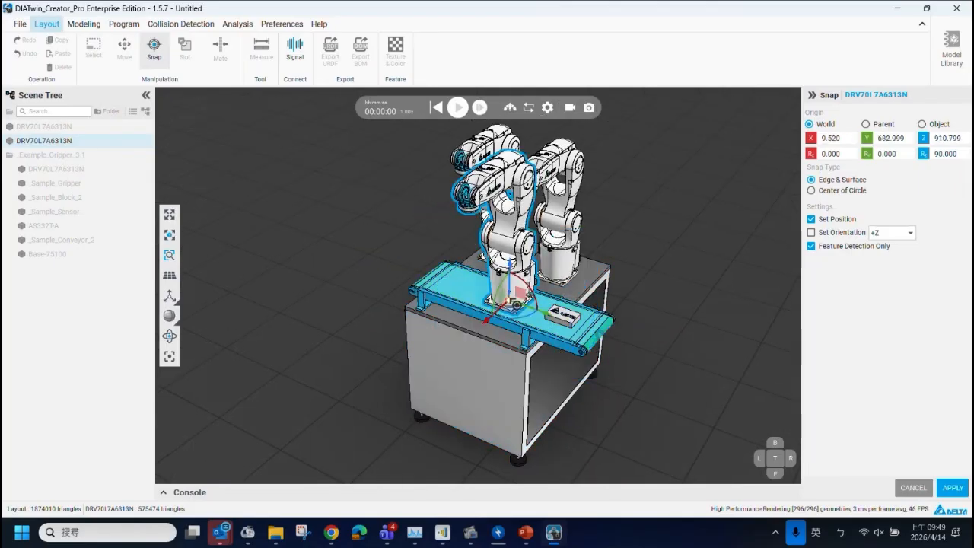
pyautogui.moveTo(541, 308); pyautogui.dragTo(449, 327, button='middle')
pyautogui.click(610, 287)
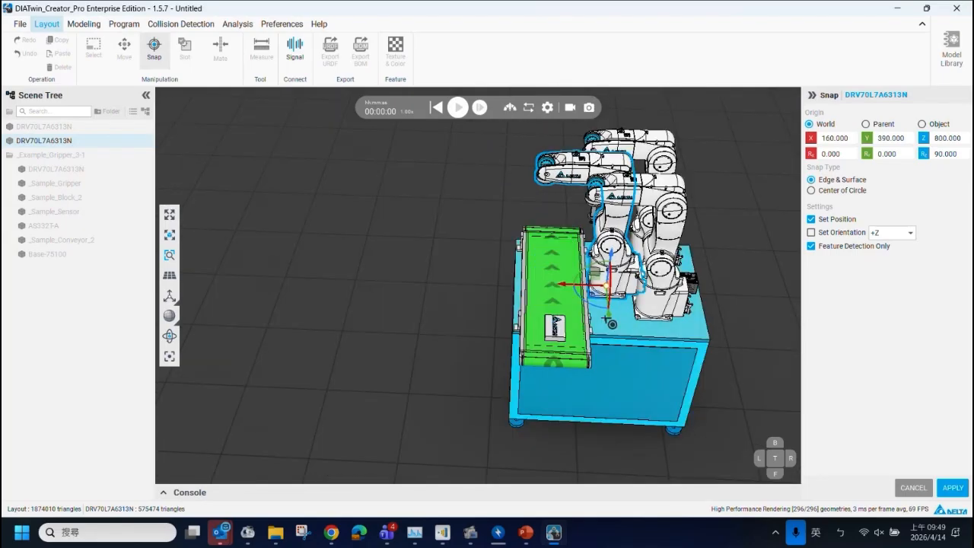
pyautogui.moveTo(620, 323); pyautogui.dragTo(483, 308, button='middle')
pyautogui.moveTo(529, 324); pyautogui.dragTo(500, 360, button='right')
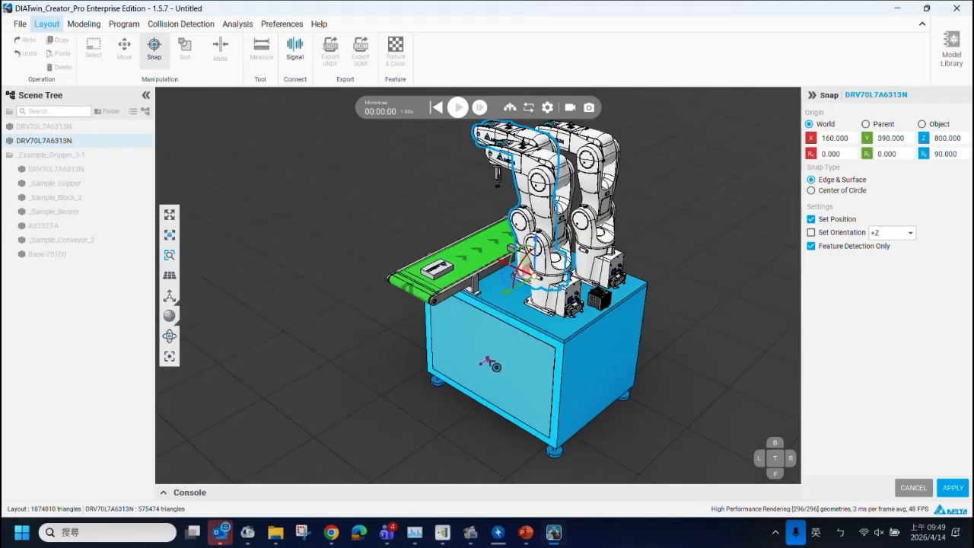
pyautogui.click(487, 359)
# Enable Set Orientation with +Z, try snapping the robot to the cabinet's top and vertical faces, and cancel the placement.
pyautogui.click(810, 232)
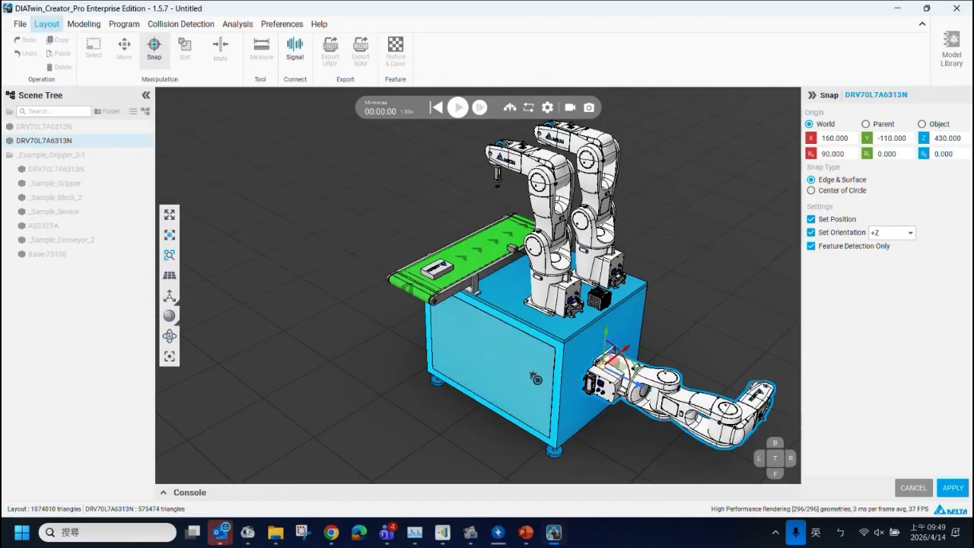
pyautogui.click(534, 321)
pyautogui.moveTo(530, 316); pyautogui.dragTo(479, 304, button='right')
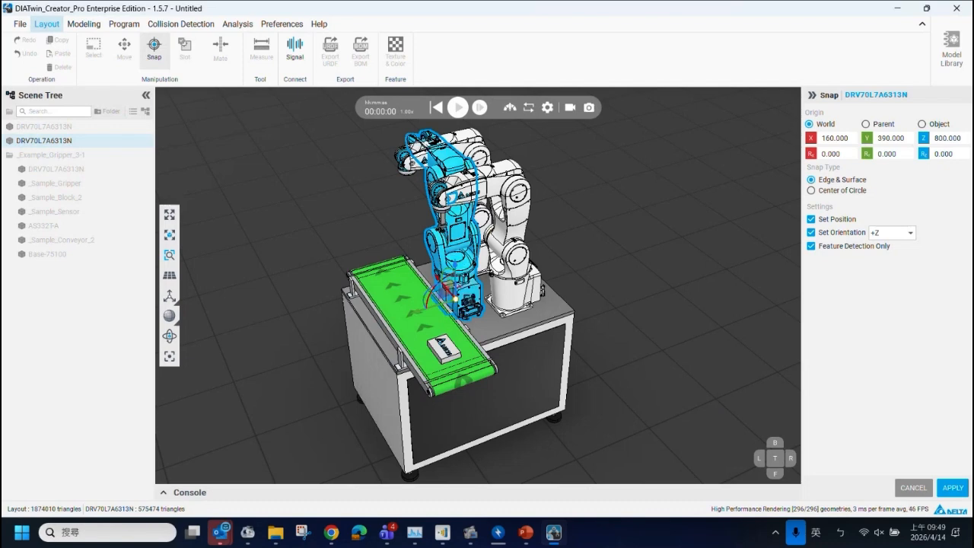
pyautogui.click(490, 395)
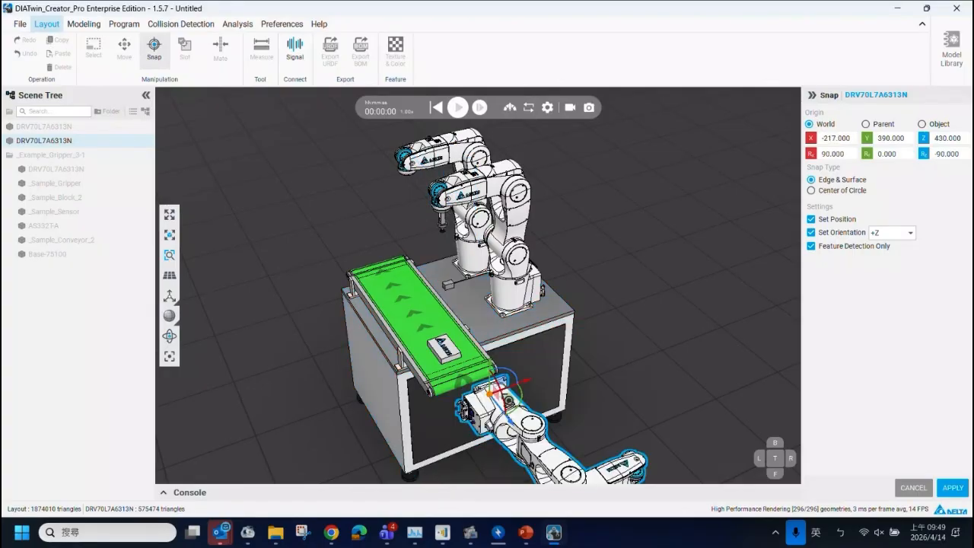
pyautogui.click(905, 488)
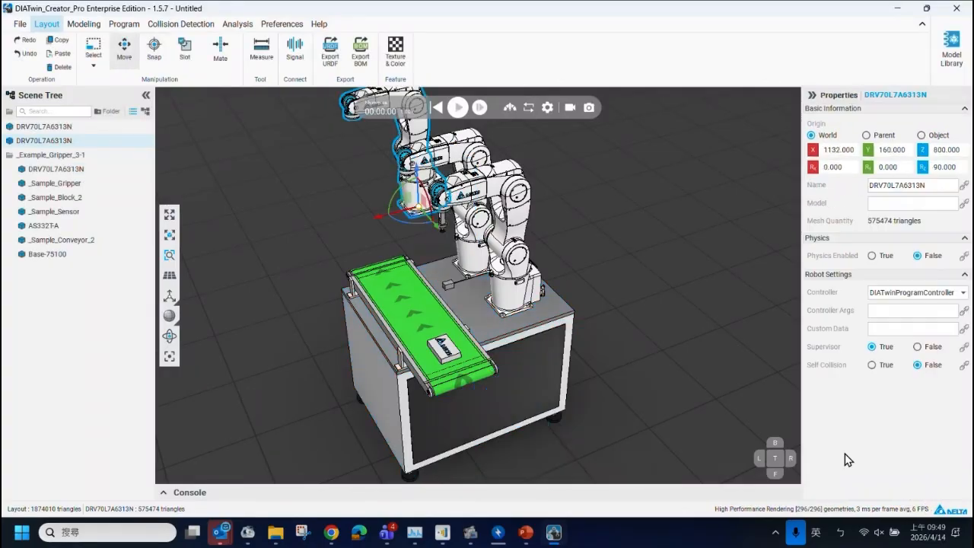
# Switch to the PowerPoint deck and review the Common snap Scenario on slide 43.
pyautogui.click(525, 533)
pyautogui.scroll(-2, 106, 346)
pyautogui.click(103, 335)
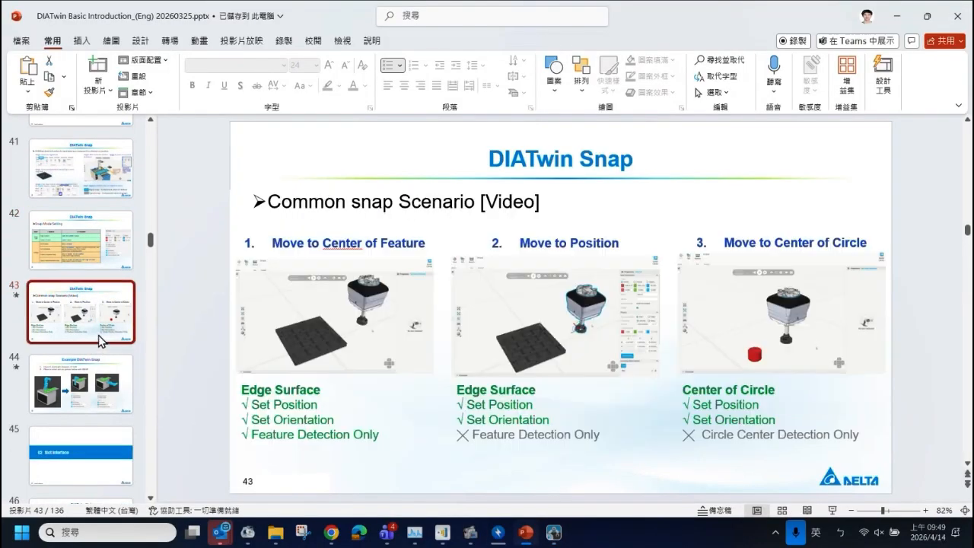
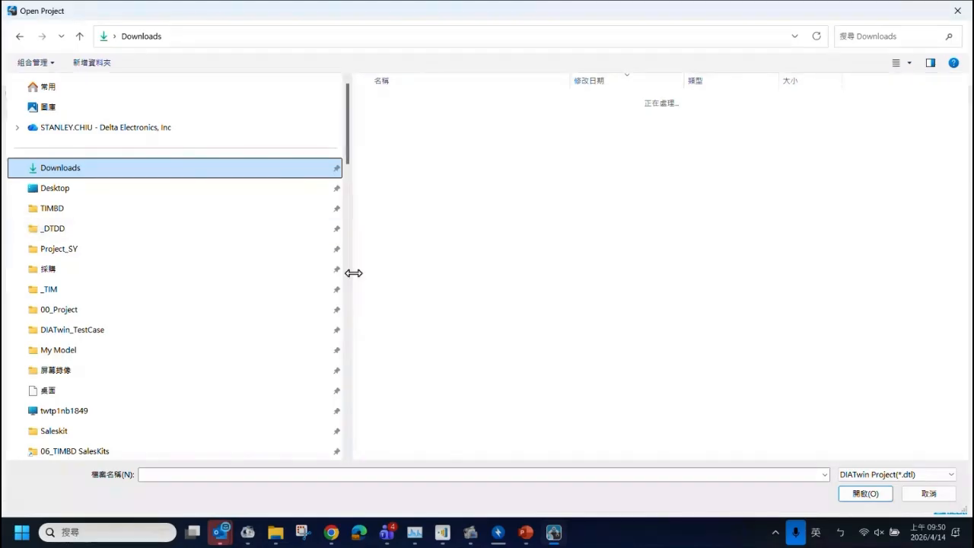
# Widen the Open Project file list, then locate the OneDrive_2026-04-14 (1) folder in File Explorer's Downloads and get its path.
pyautogui.moveTo(352, 272); pyautogui.dragTo(242, 274)
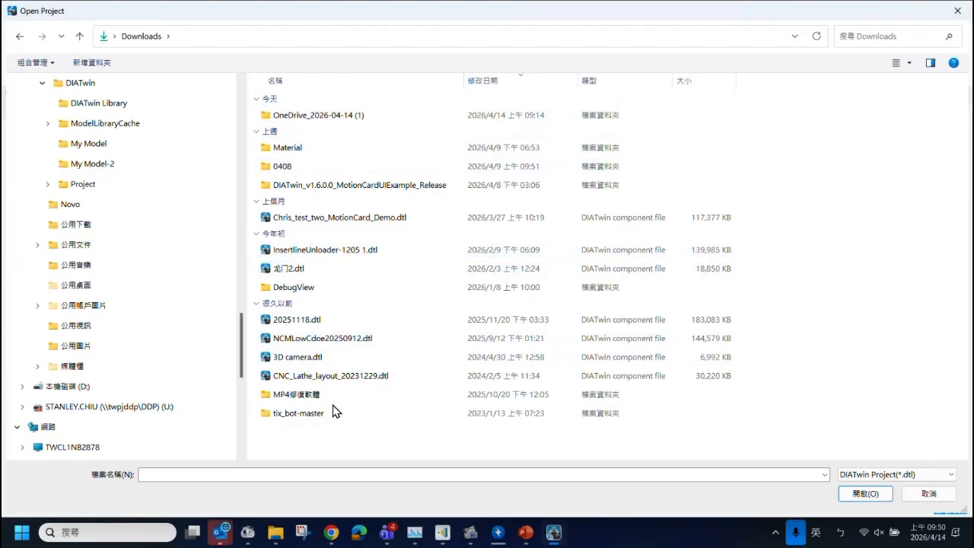
pyautogui.moveTo(276, 537)
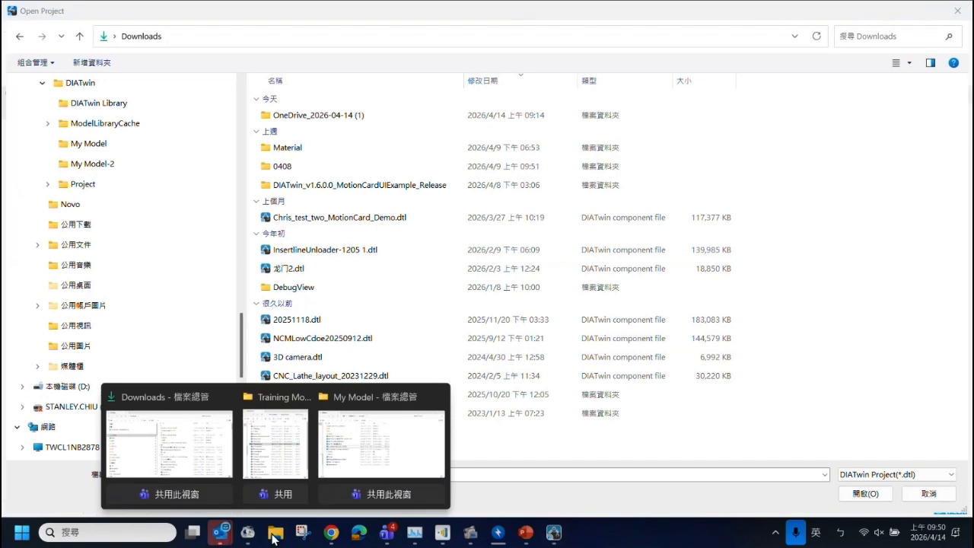
pyautogui.click(191, 471)
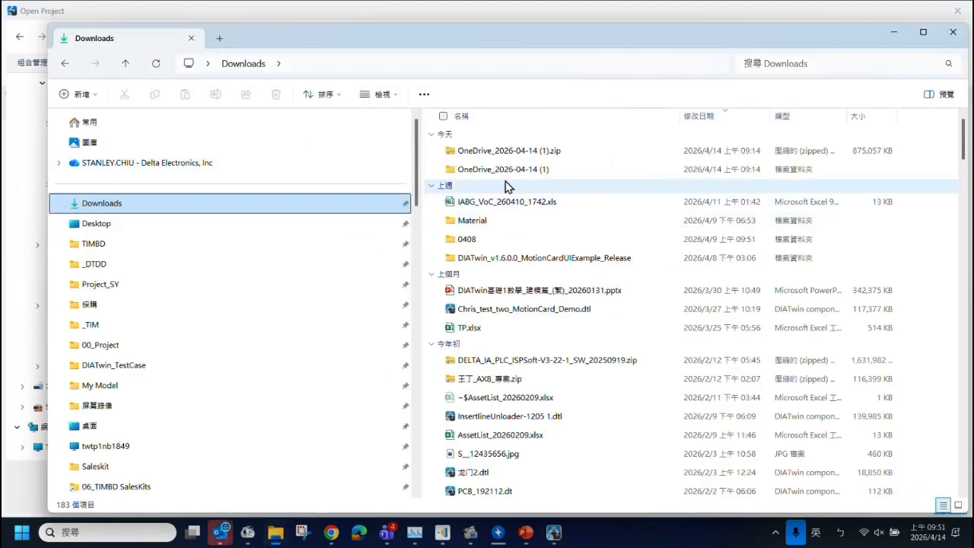
pyautogui.doubleClick(472, 220)
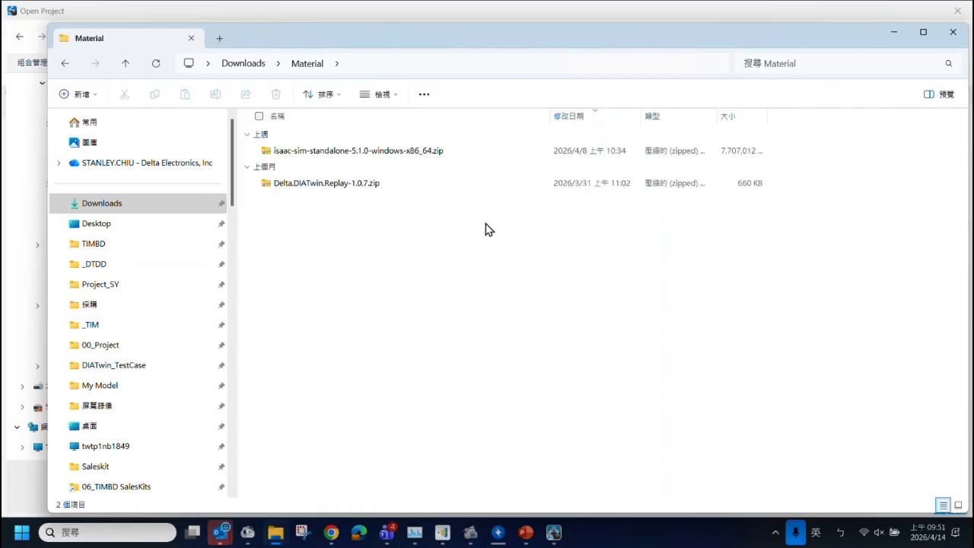
pyautogui.hotkey('alt', 'Left')
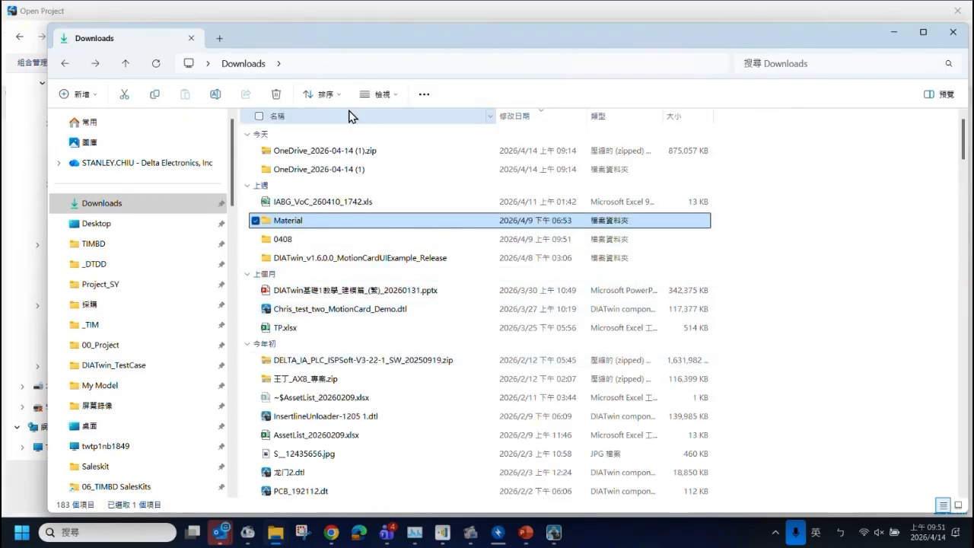
pyautogui.click(335, 154)
pyautogui.doubleClick(337, 170)
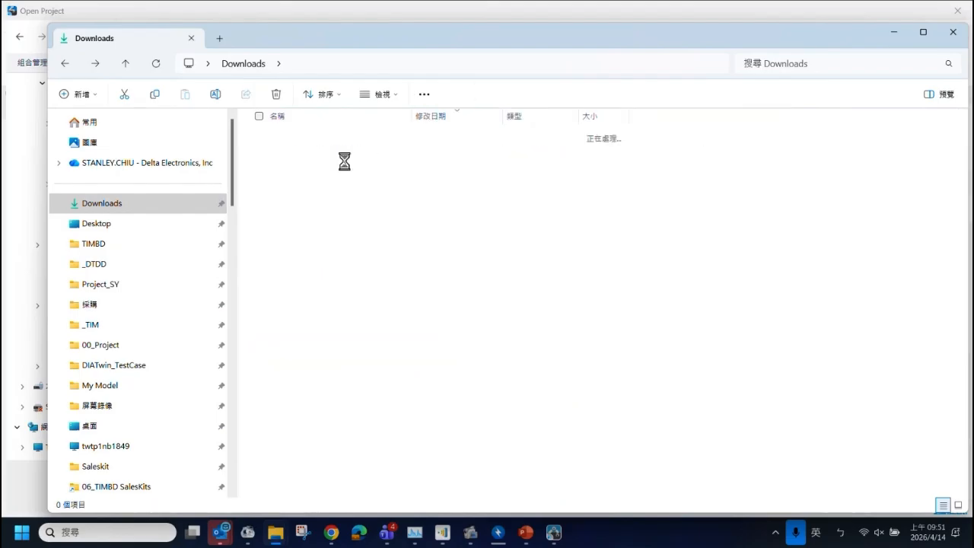
pyautogui.click(461, 63)
pyautogui.click(892, 32)
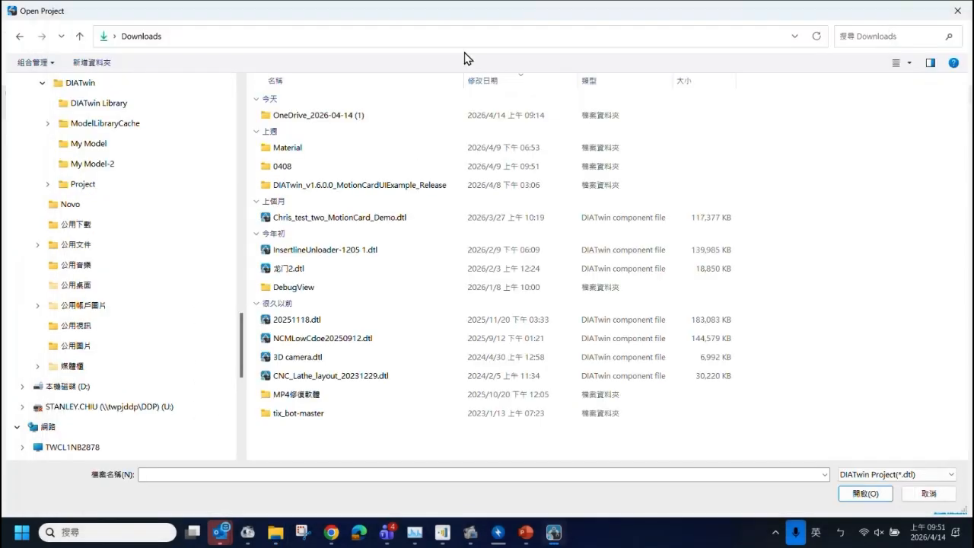
# Open the project Basic1_Cycle_20250909.dtl from OneDrive_2026-04-14 (1), DAY1 20260414, Training Model.
pyautogui.click(455, 37)
pyautogui.write('C:\\Downloads\\OneDrive_2026-04-14 (1)')
pyautogui.press('Return')
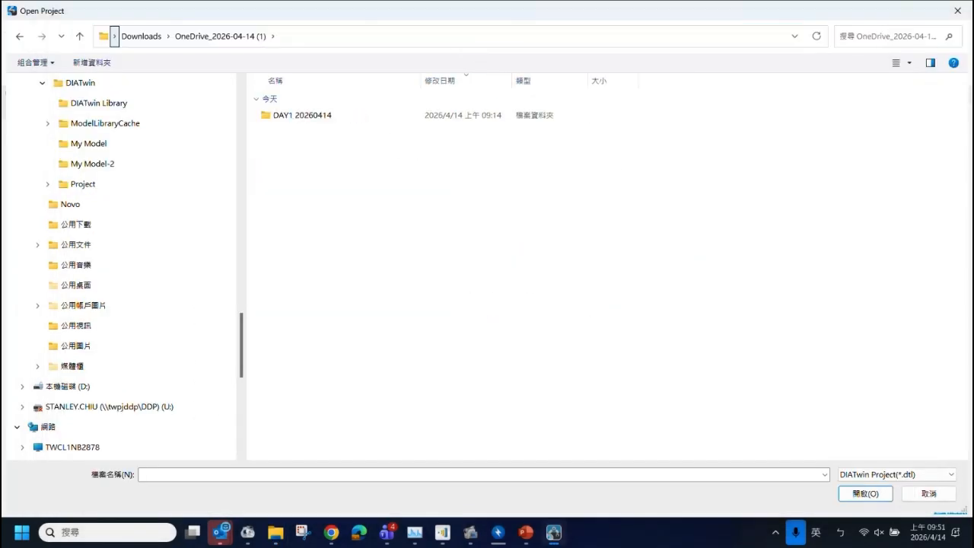
pyautogui.click(331, 120)
pyautogui.doubleClick(331, 120)
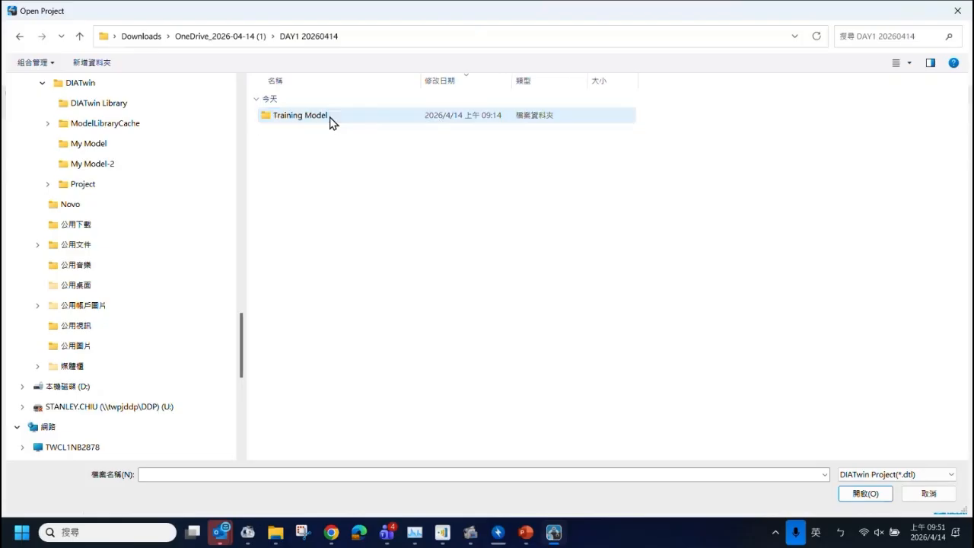
pyautogui.doubleClick(331, 119)
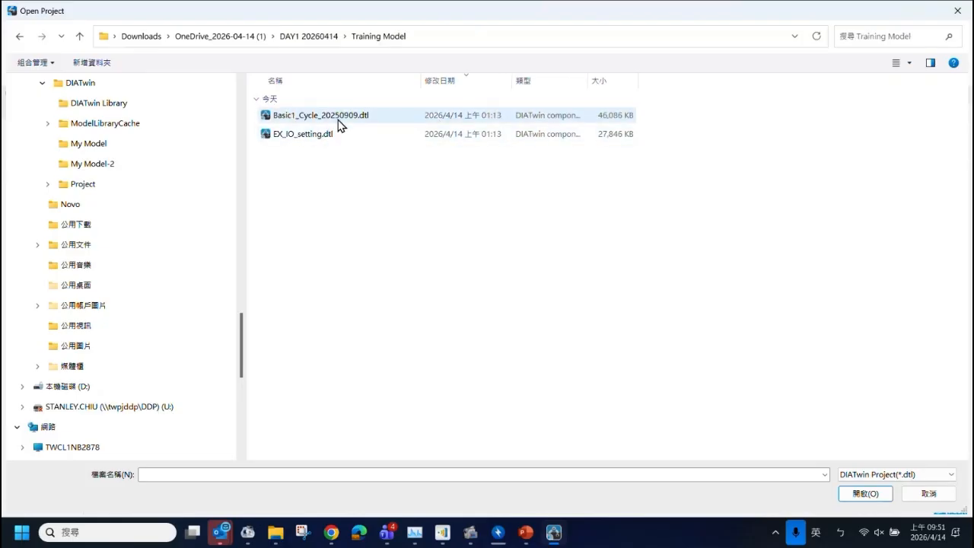
pyautogui.click(340, 122)
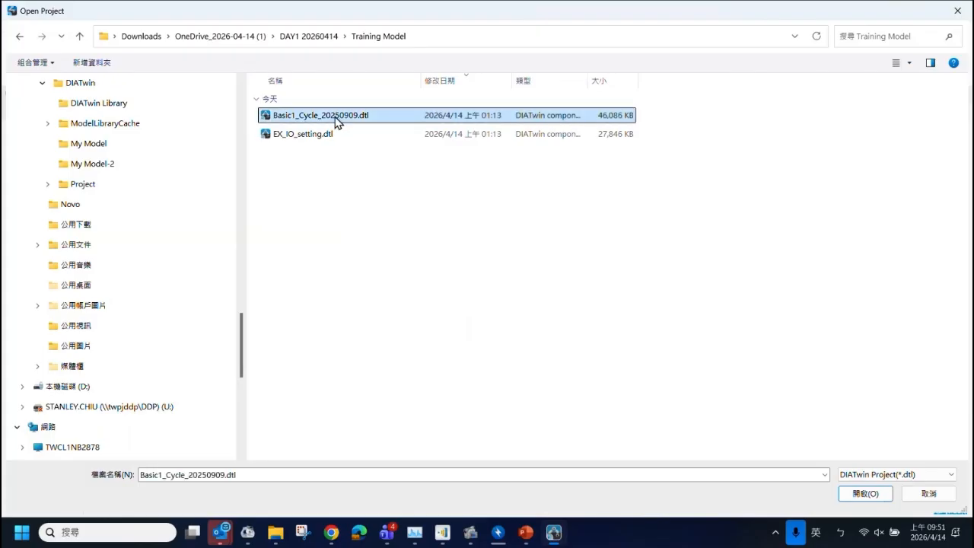
pyautogui.click(864, 494)
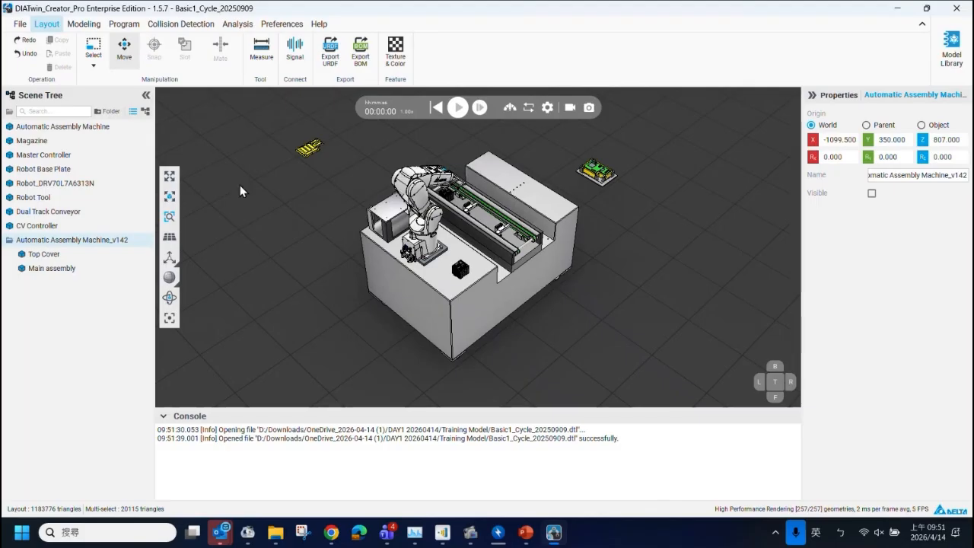
# Examine the assembly machine layout, then select the Top Cover and inspect it from above and below.
pyautogui.scroll(-2, 540, 204)
pyautogui.moveTo(531, 198); pyautogui.dragTo(526, 254, button='middle')
pyautogui.scroll(4, 514, 244)
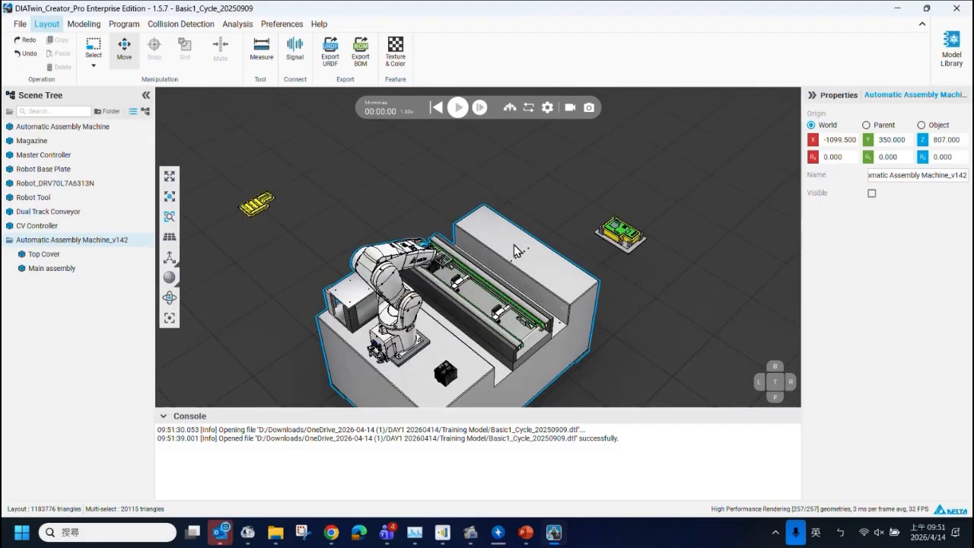
pyautogui.moveTo(513, 244)
pyautogui.mouseDown(button='right')
pyautogui.moveTo(493, 251)
pyautogui.moveTo(512, 246)
pyautogui.mouseUp(button='right')
pyautogui.moveTo(230, 220); pyautogui.dragTo(356, 201, button='middle')
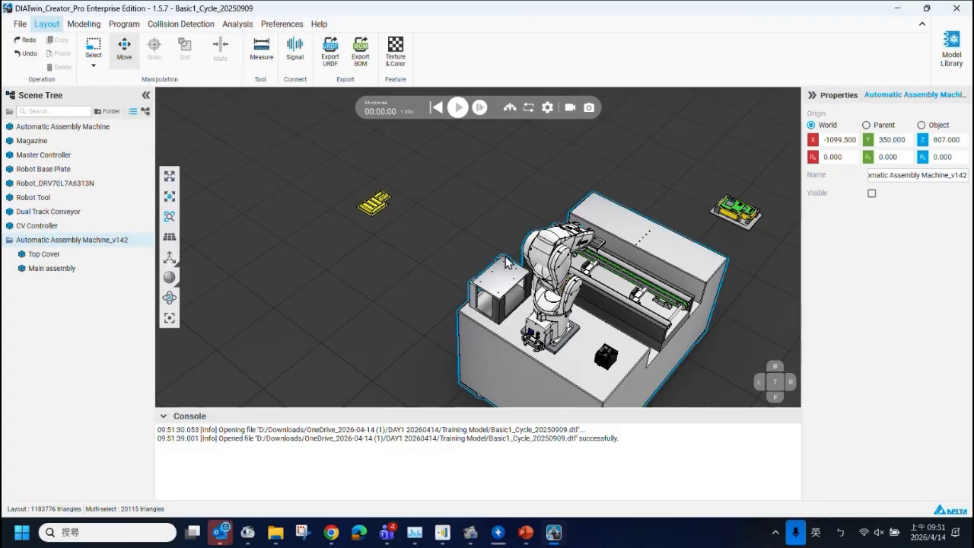
pyautogui.click(45, 255)
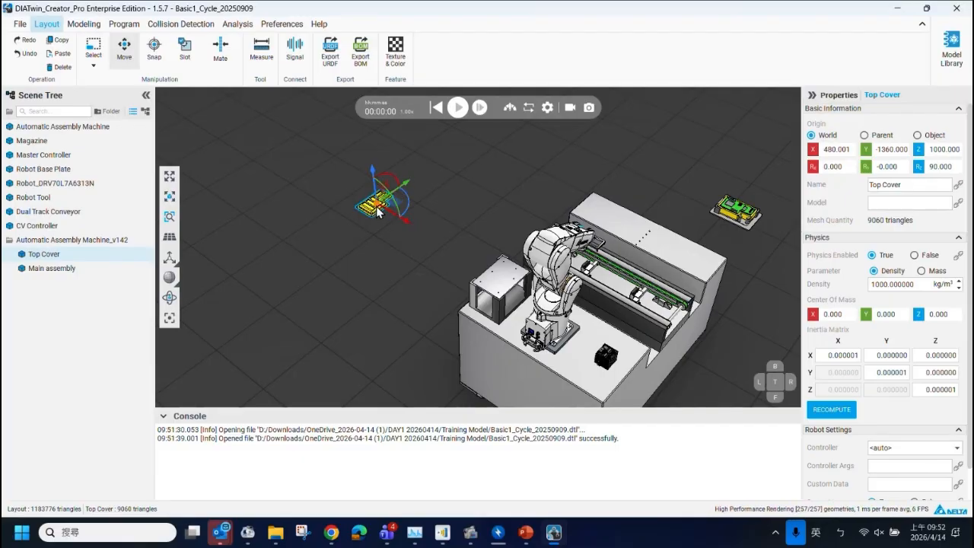
pyautogui.scroll(2, 380, 205)
pyautogui.scroll(4, 380, 207)
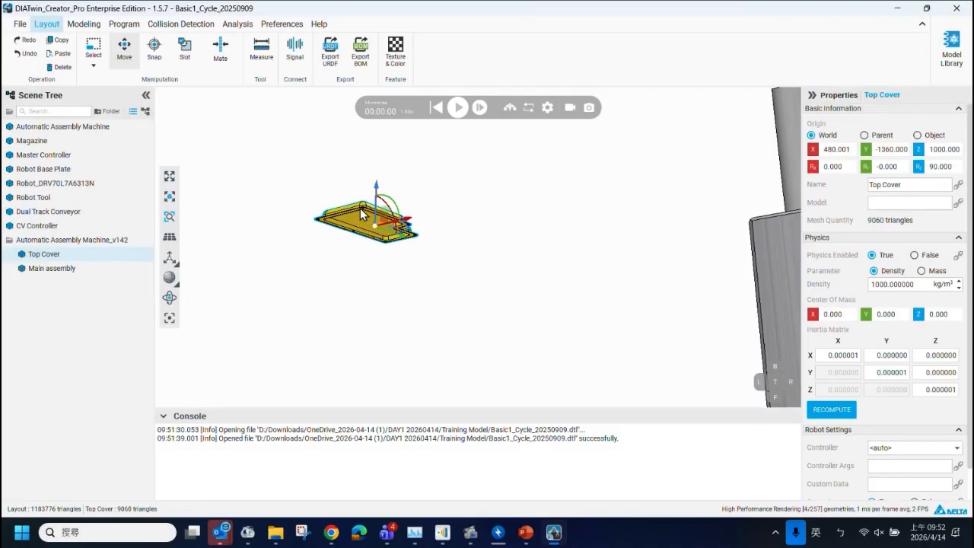
pyautogui.scroll(-4, 376, 228)
pyautogui.scroll(-2, 406, 251)
pyautogui.moveTo(400, 251); pyautogui.dragTo(369, 250, button='middle')
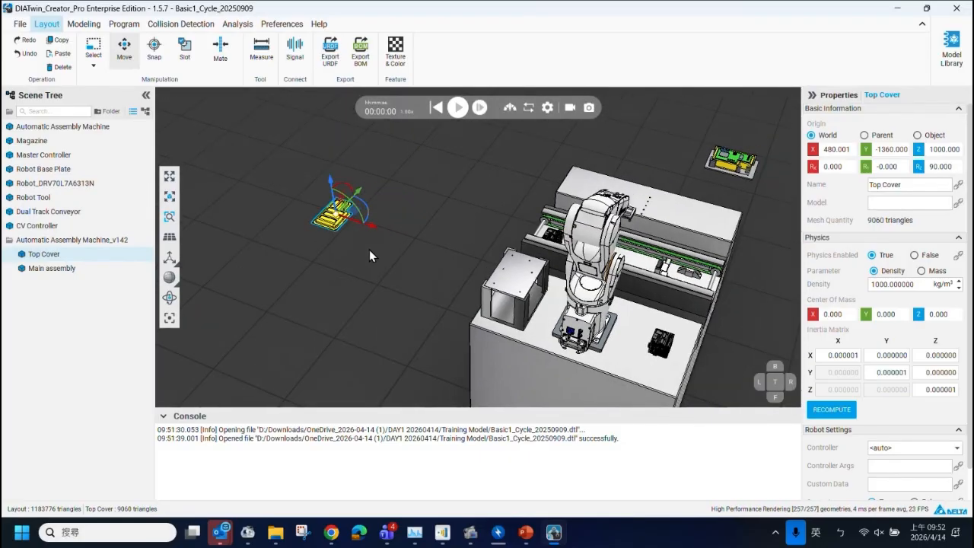
# Try snapping the Top Cover to the top face of the box beside the robot using Edge & Surface, and cancel the placement.
pyautogui.click(154, 59)
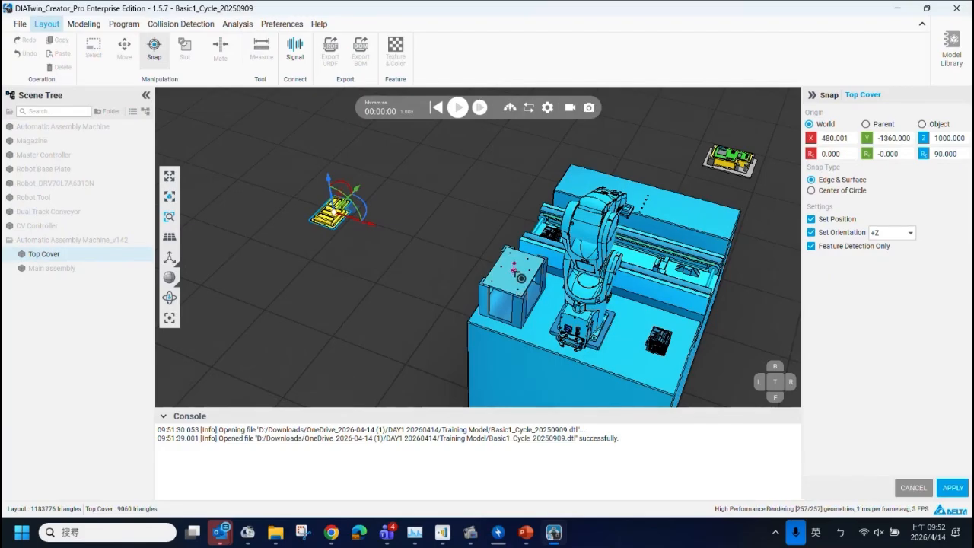
pyautogui.click(514, 269)
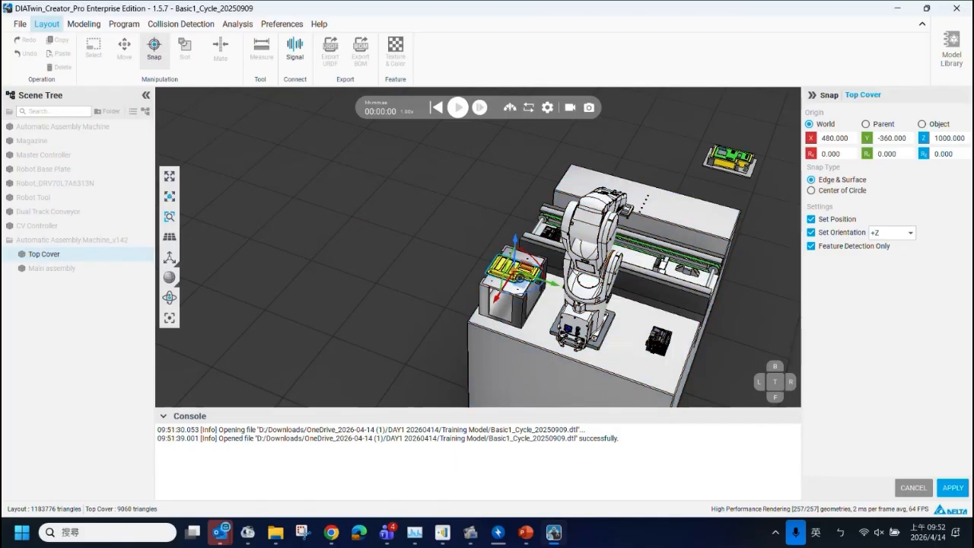
pyautogui.click(913, 491)
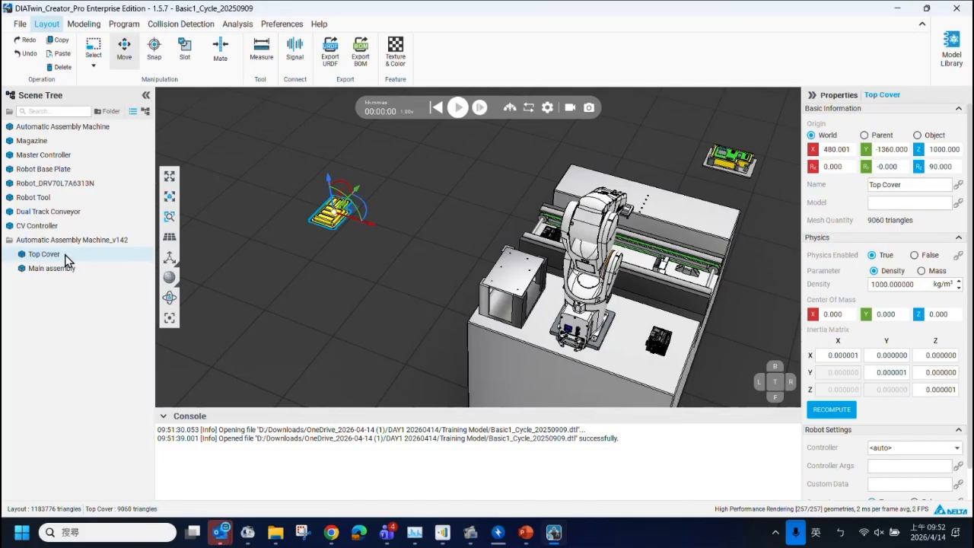
# Snap the Top Cover onto the top face of the box beside the robot using Edge & Surface without orientation, and apply it.
pyautogui.click(155, 50)
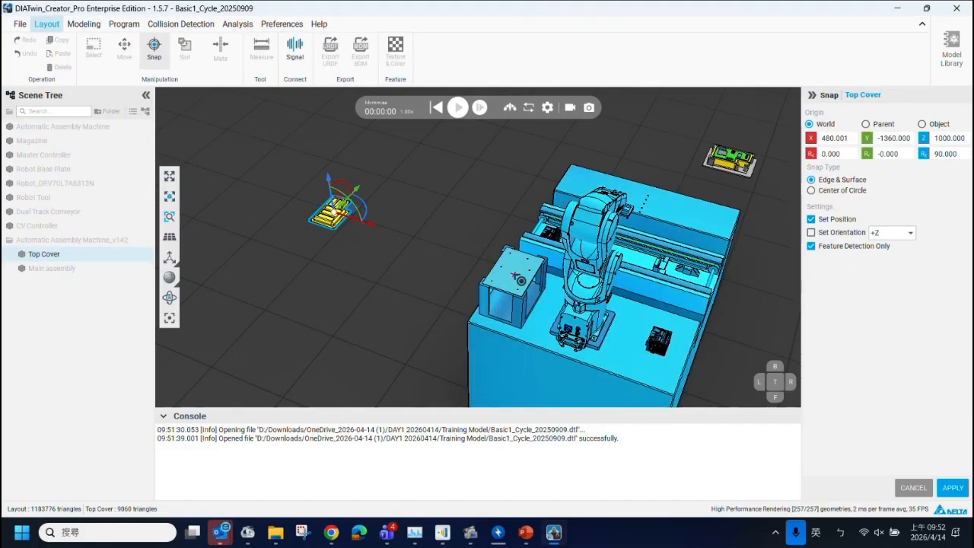
pyautogui.click(516, 271)
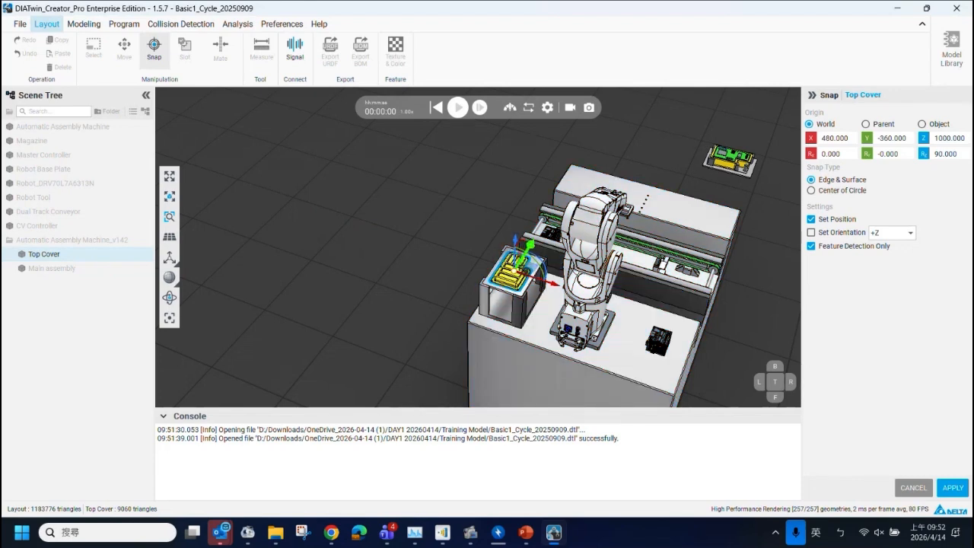
pyautogui.click(952, 487)
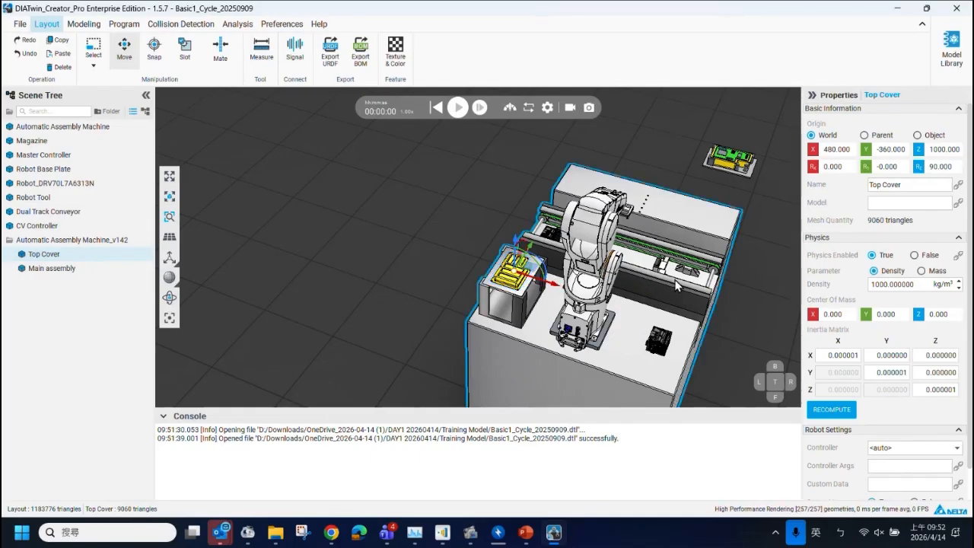
# Snap the Main assembly onto the conveyor's far belt using Edge & Surface with position and +Z orientation set.
pyautogui.scroll(-2, 641, 281)
pyautogui.moveTo(631, 274); pyautogui.dragTo(559, 266, button='middle')
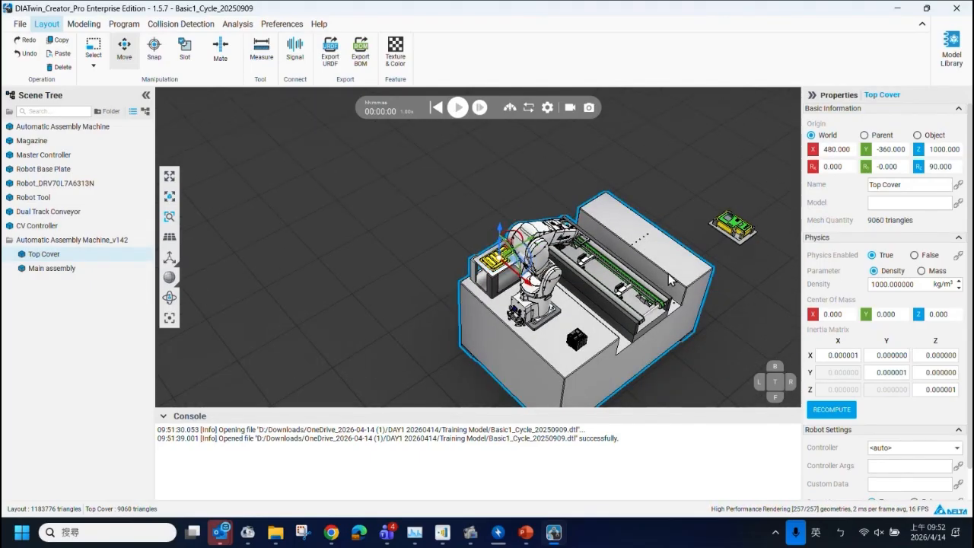
pyautogui.moveTo(667, 274); pyautogui.dragTo(631, 265, button='middle')
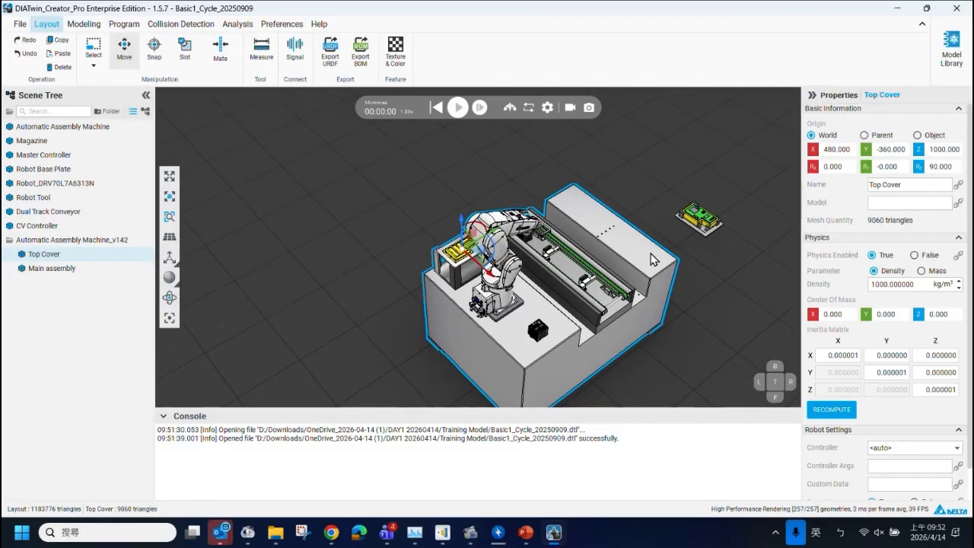
pyautogui.click(684, 224)
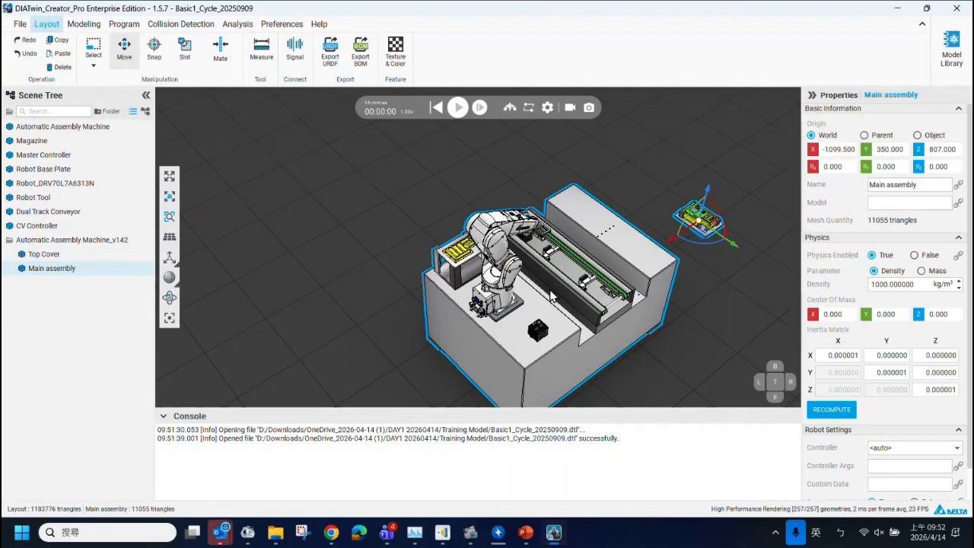
pyautogui.click(156, 50)
pyautogui.scroll(10, 622, 289)
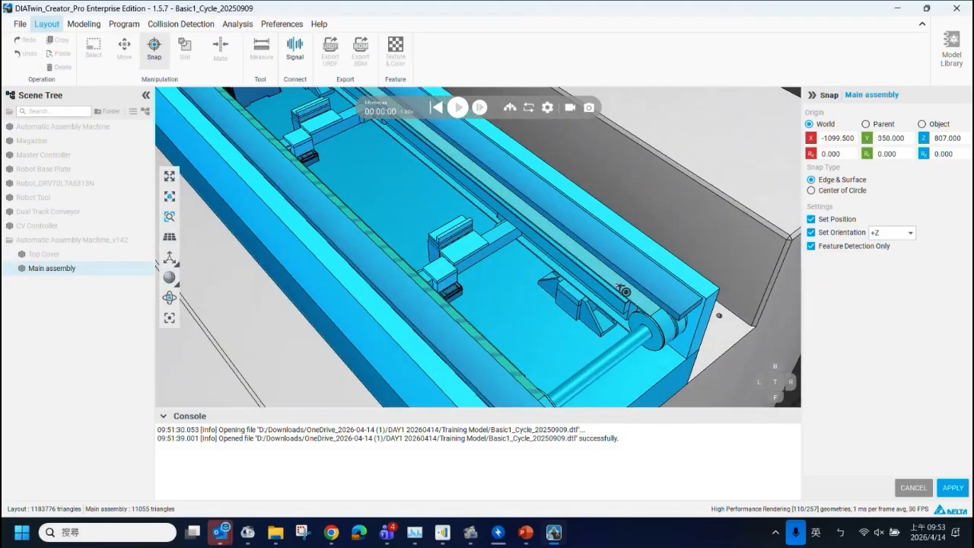
pyautogui.click(621, 289)
pyautogui.scroll(-5, 620, 285)
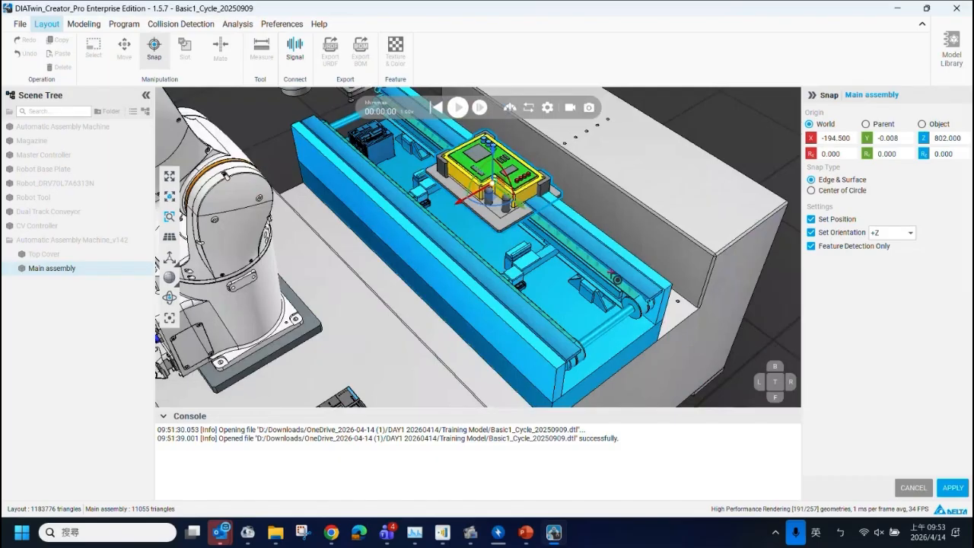
# Shift the Main assembly to the conveyor's end and centre it between the rails at about X -99.5, Y 337, then apply the placement.
pyautogui.scroll(-3, 616, 279)
pyautogui.moveTo(491, 229); pyautogui.dragTo(606, 302)
pyautogui.scroll(6, 659, 311)
pyautogui.moveTo(658, 310); pyautogui.dragTo(578, 225, button='right')
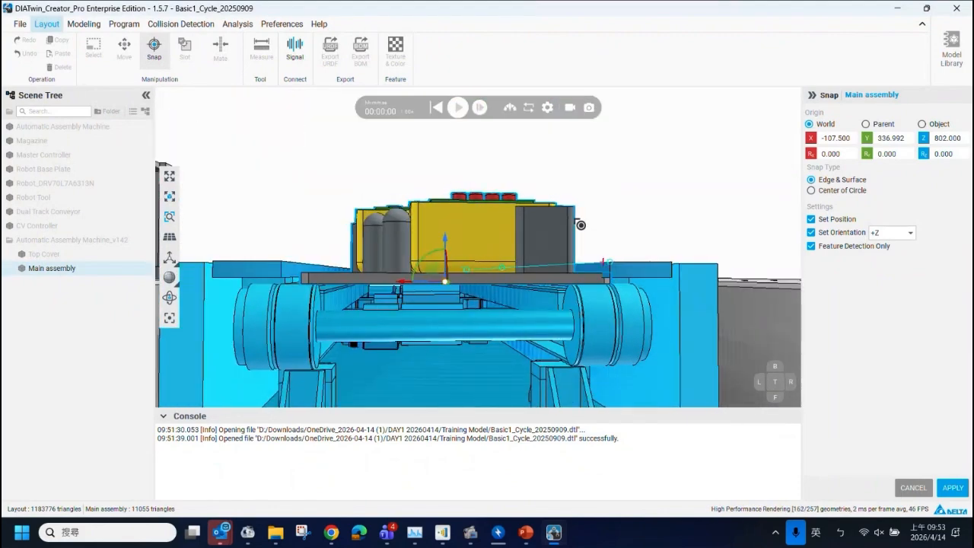
pyautogui.moveTo(434, 282); pyautogui.dragTo(420, 293)
pyautogui.moveTo(565, 313); pyautogui.dragTo(583, 316, button='right')
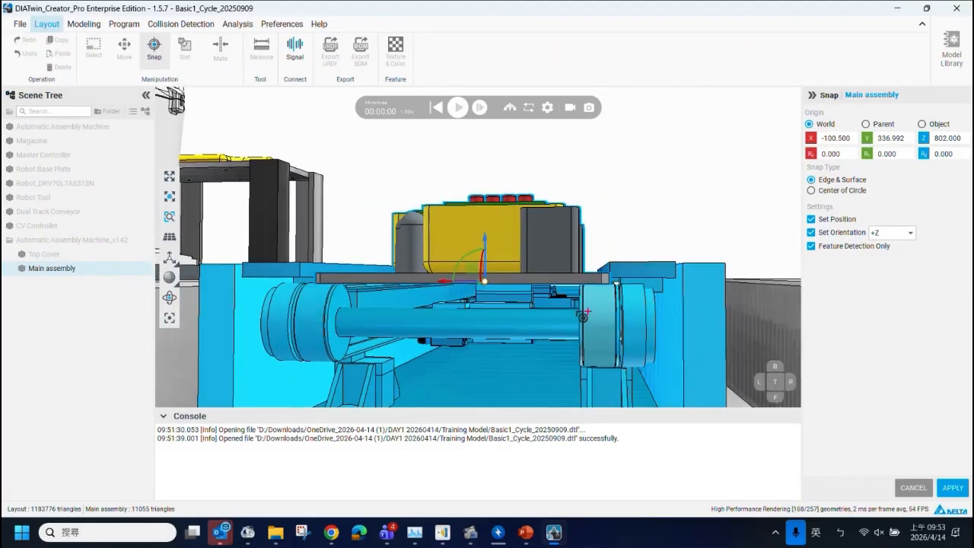
pyautogui.moveTo(453, 286); pyautogui.dragTo(450, 289)
pyautogui.scroll(5, 611, 330)
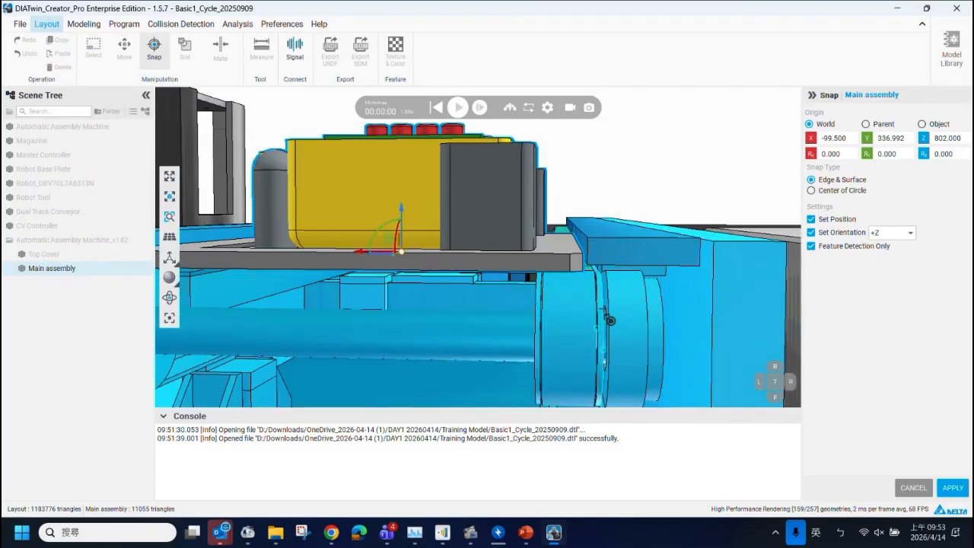
pyautogui.scroll(-3, 612, 330)
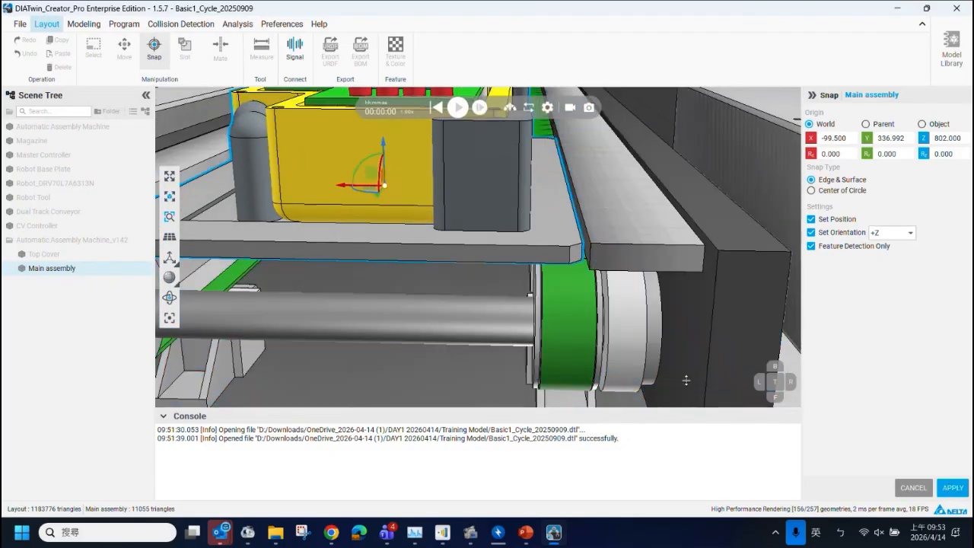
pyautogui.click(952, 488)
pyautogui.scroll(-6, 508, 277)
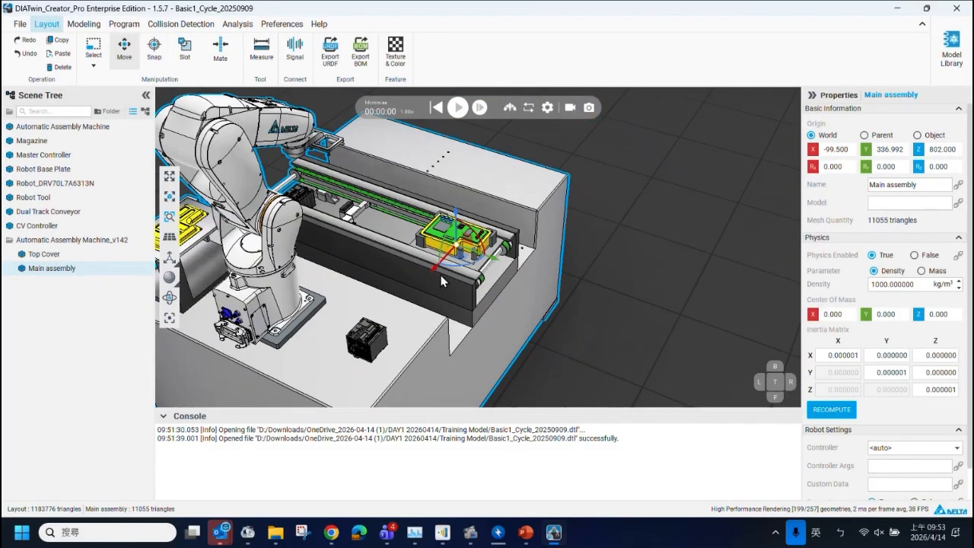
# Move the Main assembly back along the conveyor to about Y 316 mm.
pyautogui.scroll(2, 447, 281)
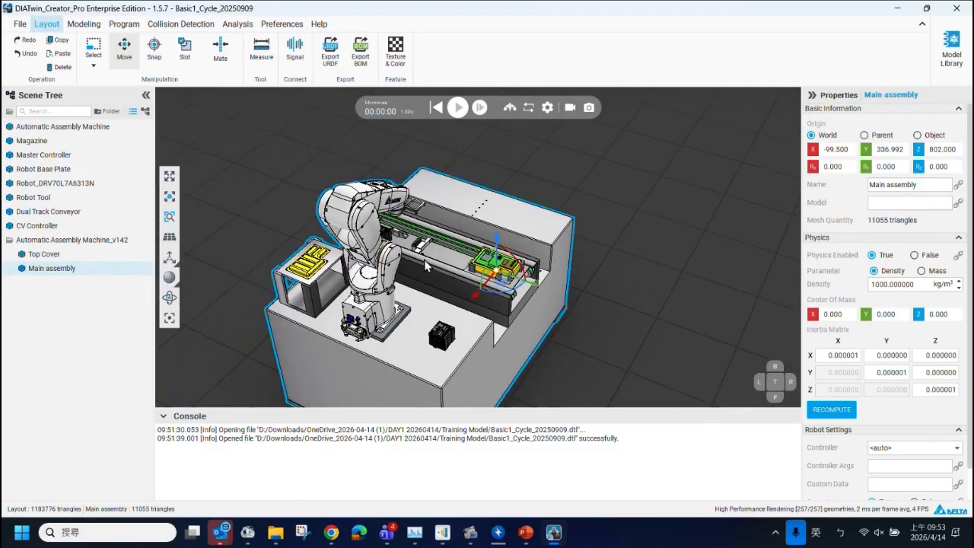
pyautogui.scroll(-1, 424, 259)
pyautogui.moveTo(478, 215); pyautogui.dragTo(485, 200, button='middle')
pyautogui.moveTo(502, 258); pyautogui.dragTo(500, 285)
pyautogui.moveTo(499, 284); pyautogui.dragTo(498, 282)
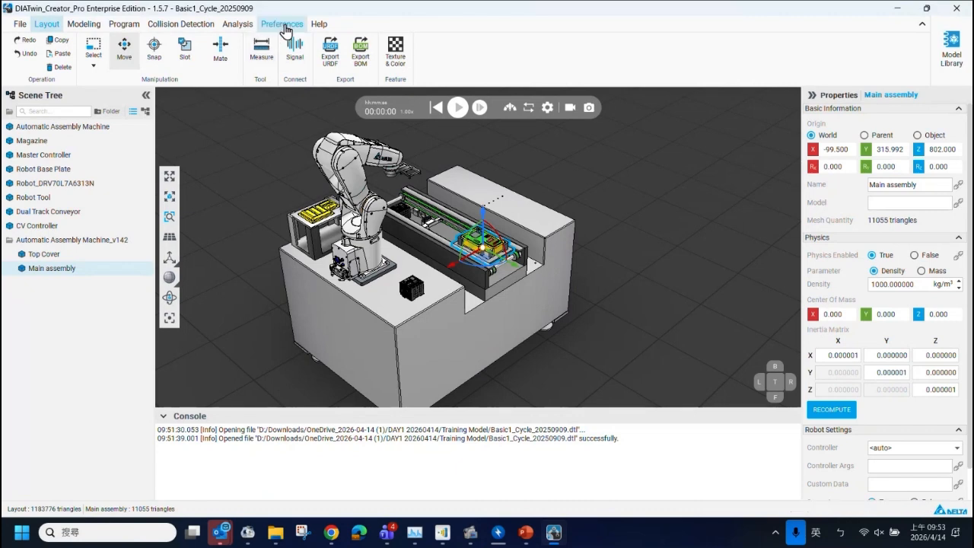
pyautogui.click(283, 25)
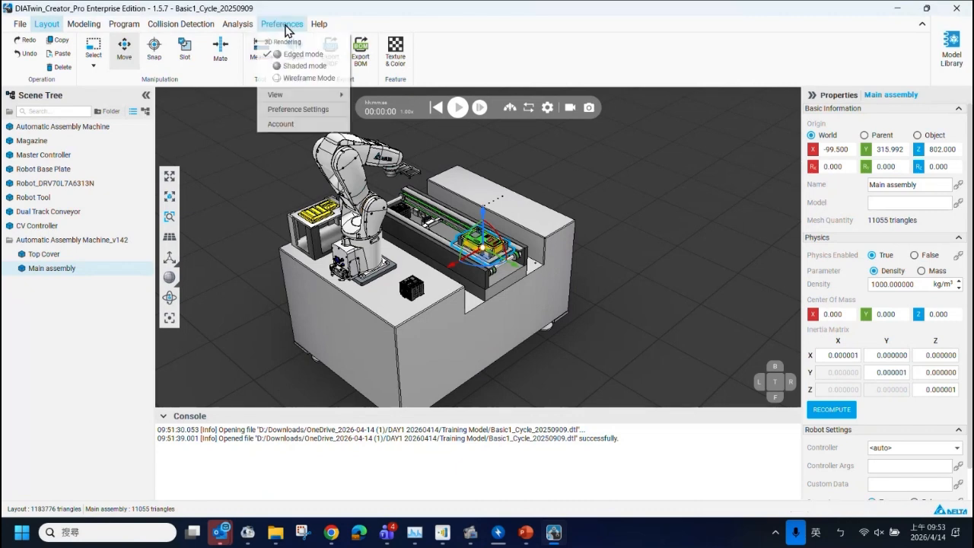
pyautogui.click(307, 110)
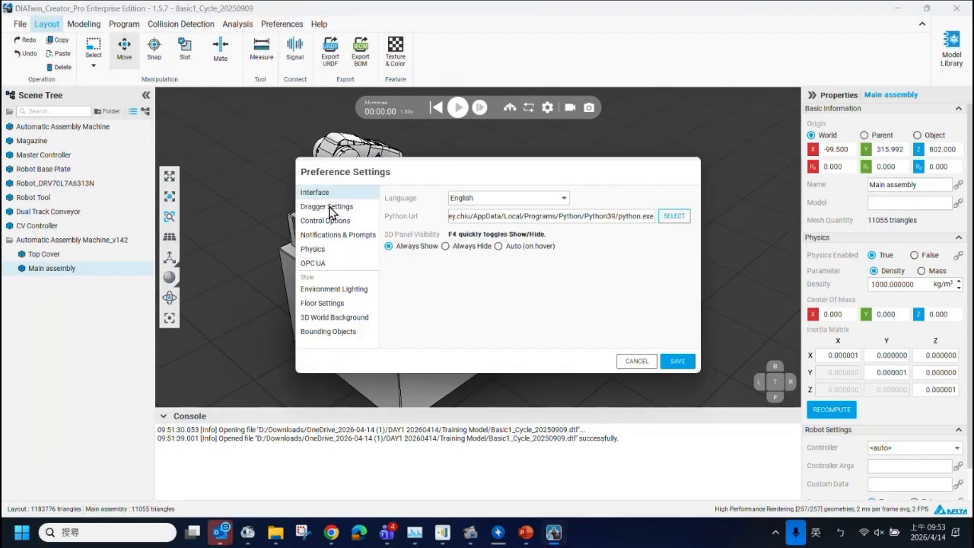
pyautogui.click(329, 208)
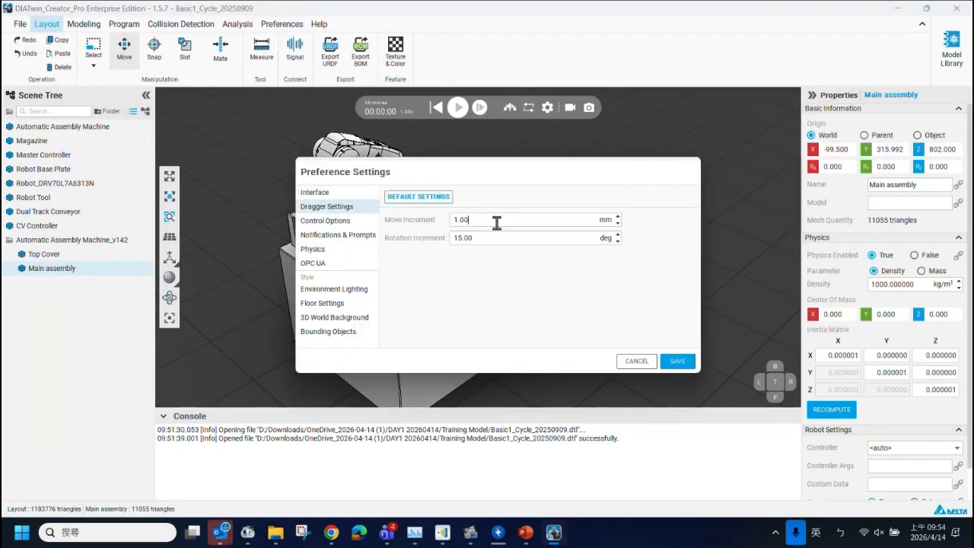
pyautogui.moveTo(495, 220); pyautogui.dragTo(419, 222)
pyautogui.write('10')
pyautogui.click(637, 360)
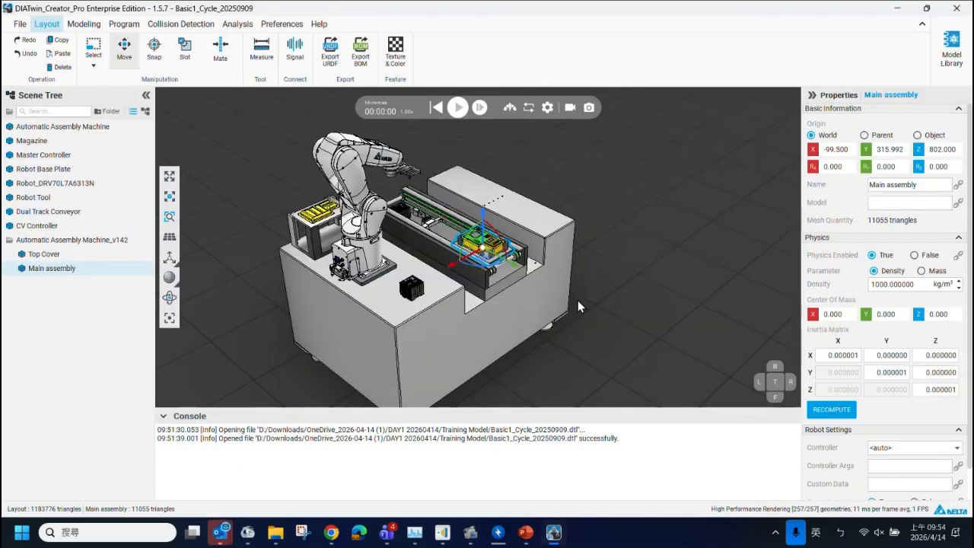
# Set the dragger's Move Increment to 10 mm in the preference settings and save.
pyautogui.click(288, 27)
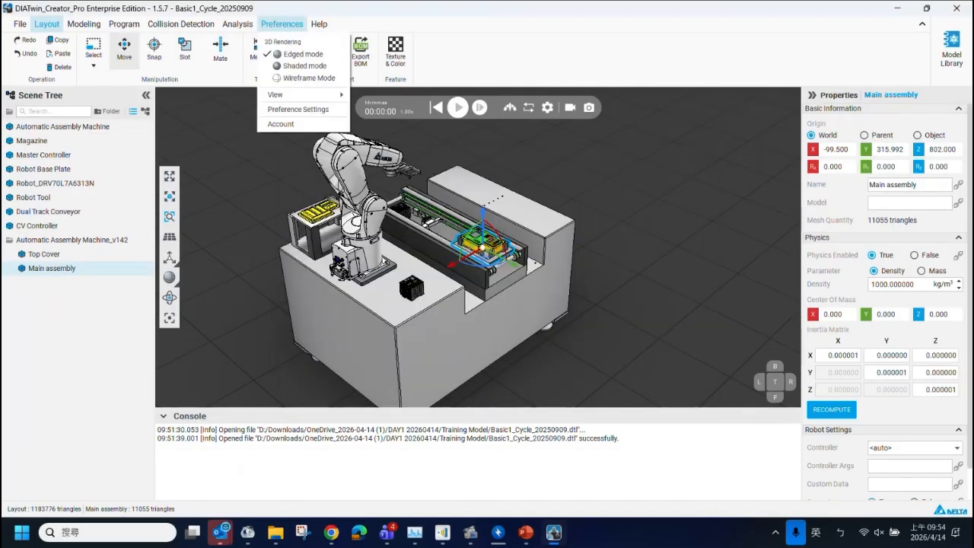
pyautogui.click(316, 109)
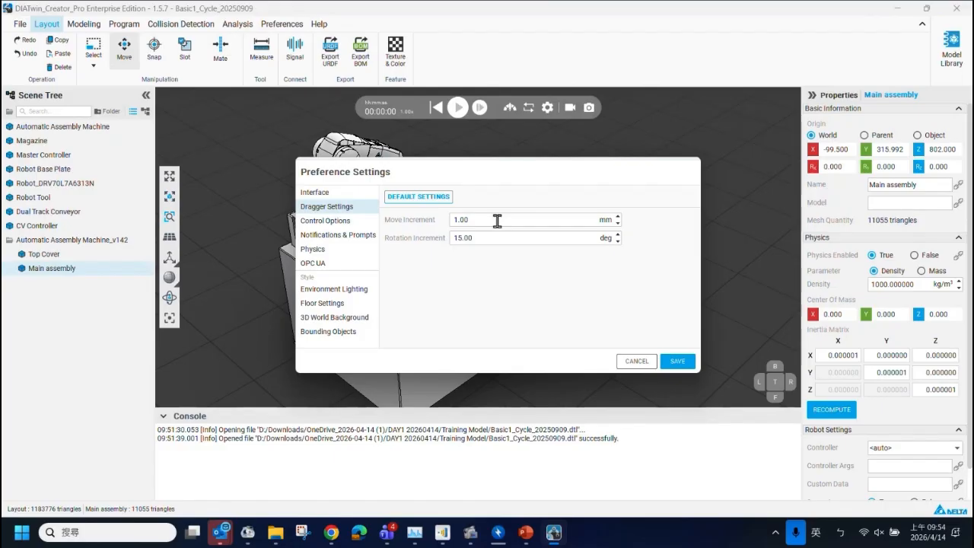
pyautogui.moveTo(496, 219); pyautogui.dragTo(438, 221)
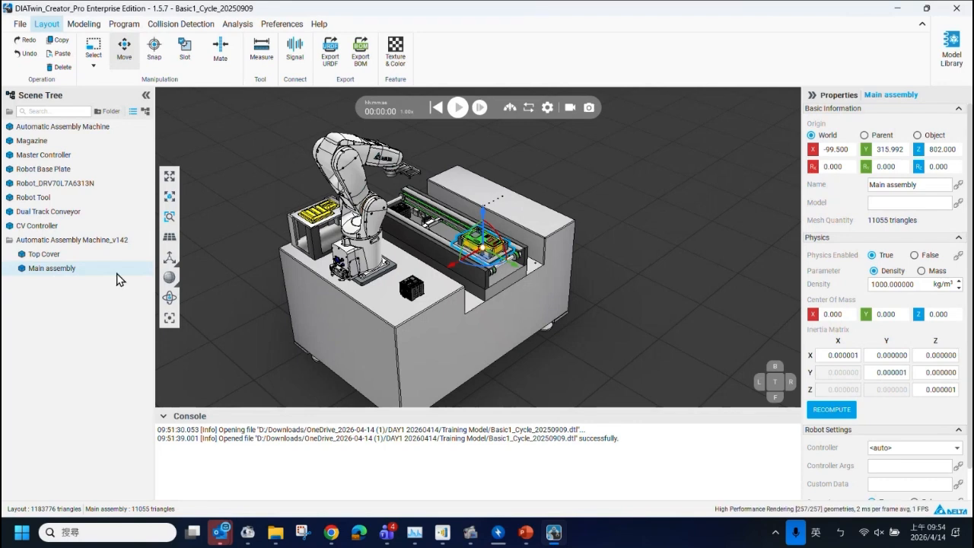
# Move the Main assembly off the machine to about X -1700 mm, then snap it onto the conveyor's far belt with Edge & Surface.
pyautogui.click(59, 255)
pyautogui.click(62, 271)
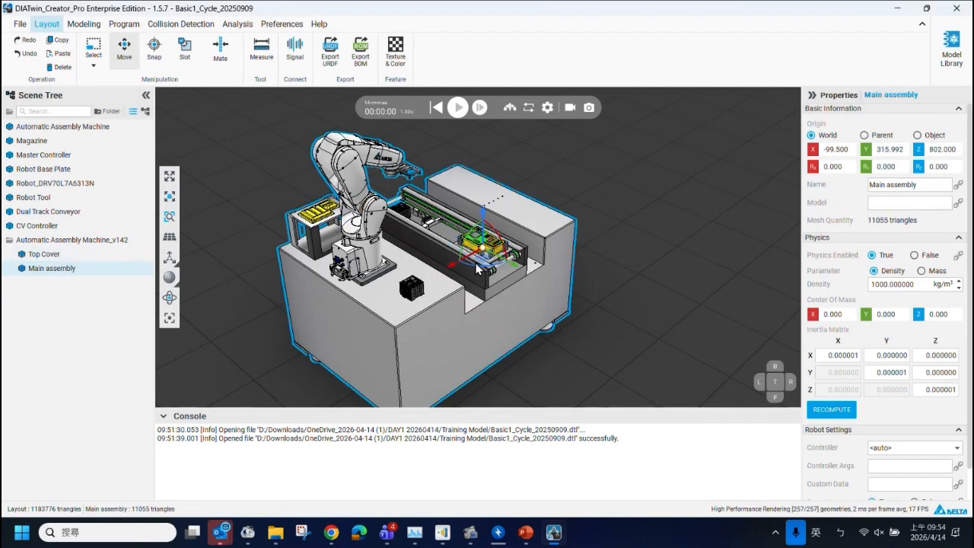
pyautogui.moveTo(460, 264); pyautogui.dragTo(635, 175)
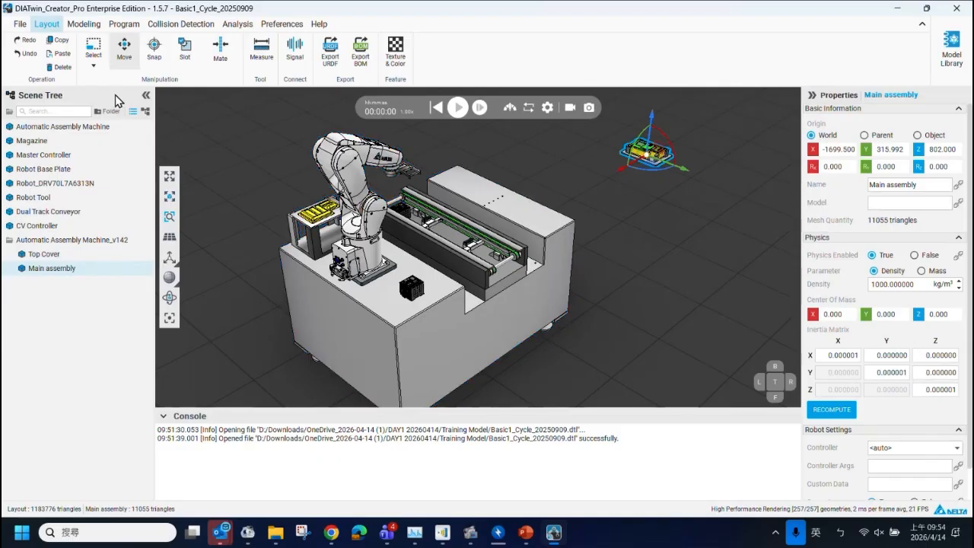
pyautogui.click(154, 51)
pyautogui.scroll(5, 494, 251)
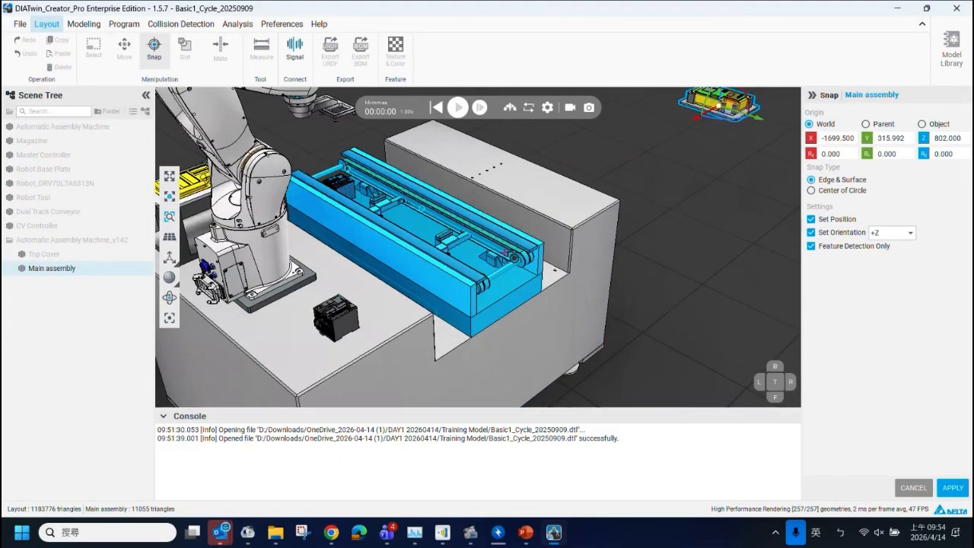
pyautogui.click(508, 245)
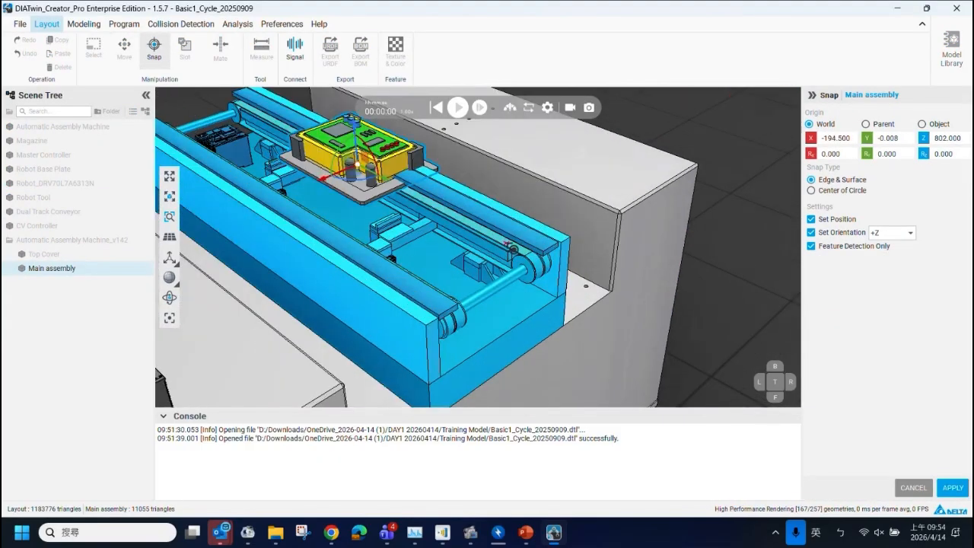
# Shift the Main assembly along and across the conveyor to about X -94.5, Y 340, and apply the placement.
pyautogui.moveTo(335, 183); pyautogui.dragTo(435, 250)
pyautogui.scroll(3, 508, 270)
pyautogui.moveTo(505, 267); pyautogui.dragTo(364, 212, button='middle')
pyautogui.scroll(4, 371, 225)
pyautogui.scroll(-2, 352, 231)
pyautogui.scroll(-2, 368, 211)
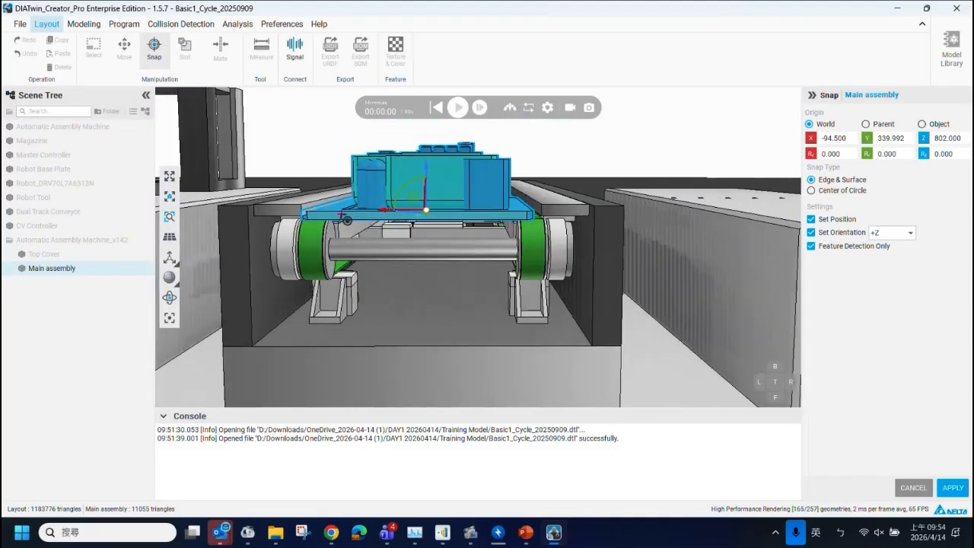
pyautogui.moveTo(395, 216)
pyautogui.mouseDown()
pyautogui.moveTo(405, 217)
pyautogui.moveTo(397, 220)
pyautogui.mouseUp()
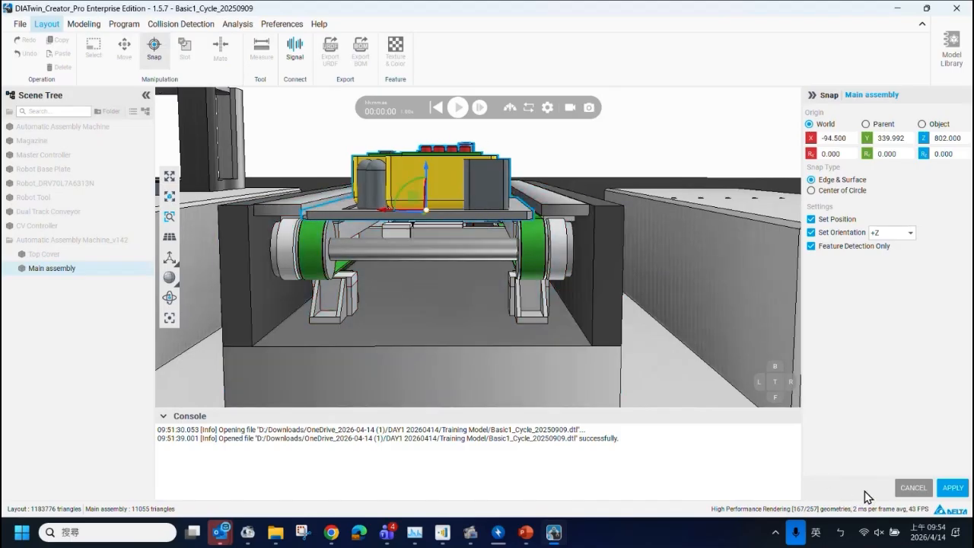
pyautogui.click(941, 493)
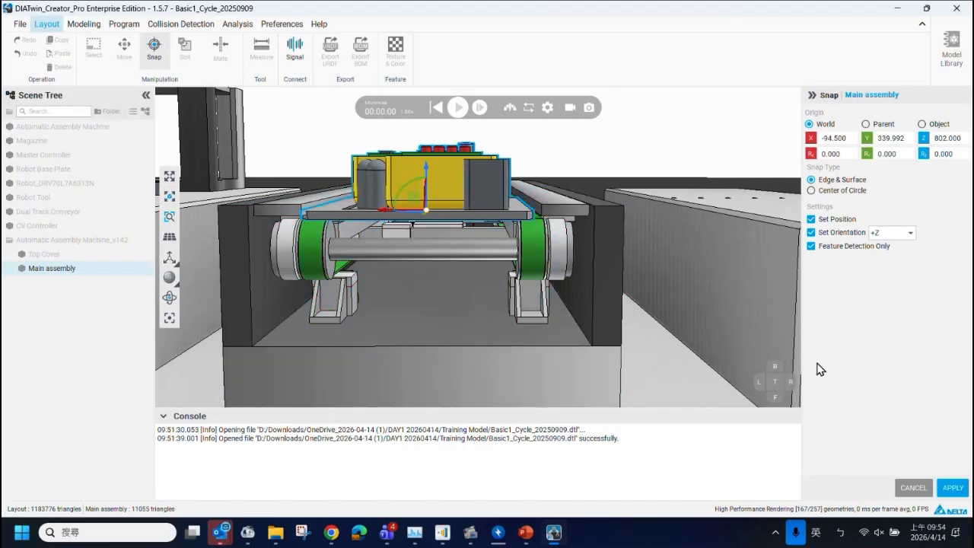
# Reduce the dragger's Move Increment in the preference settings and save.
pyautogui.click(278, 25)
pyautogui.click(314, 110)
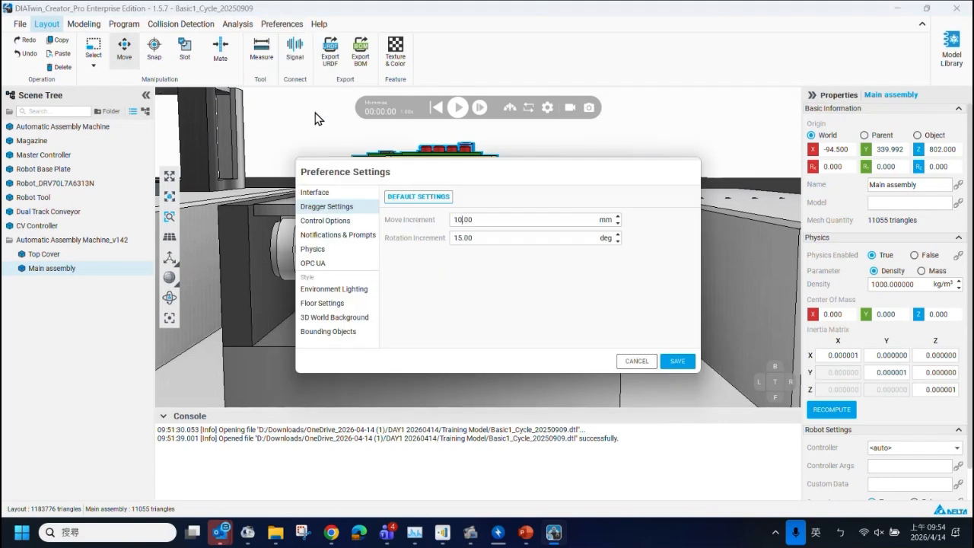
pyautogui.moveTo(506, 222); pyautogui.dragTo(426, 223)
pyautogui.click(677, 362)
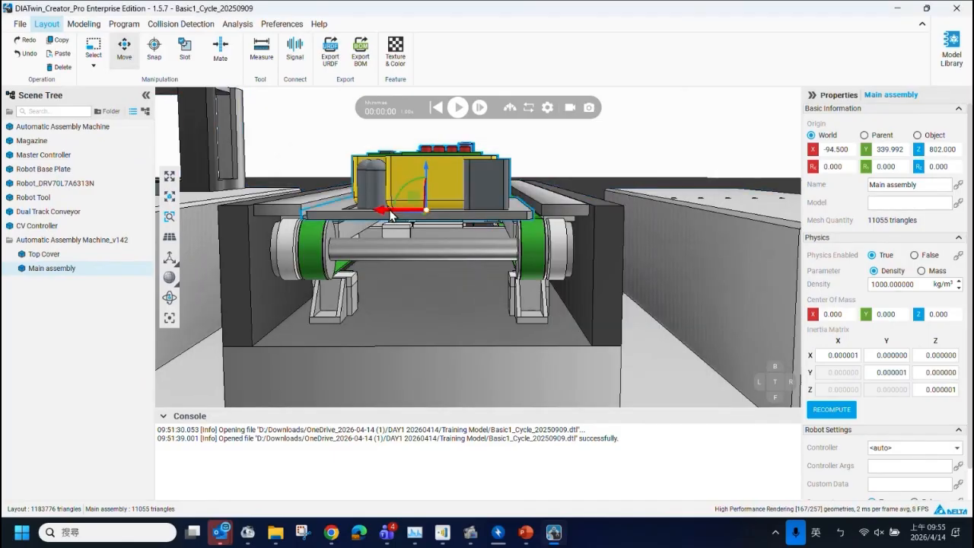
# Nudge the Main assembly across the conveyor to X -97.5 mm and check its fit between the rails.
pyautogui.moveTo(397, 212); pyautogui.dragTo(393, 216)
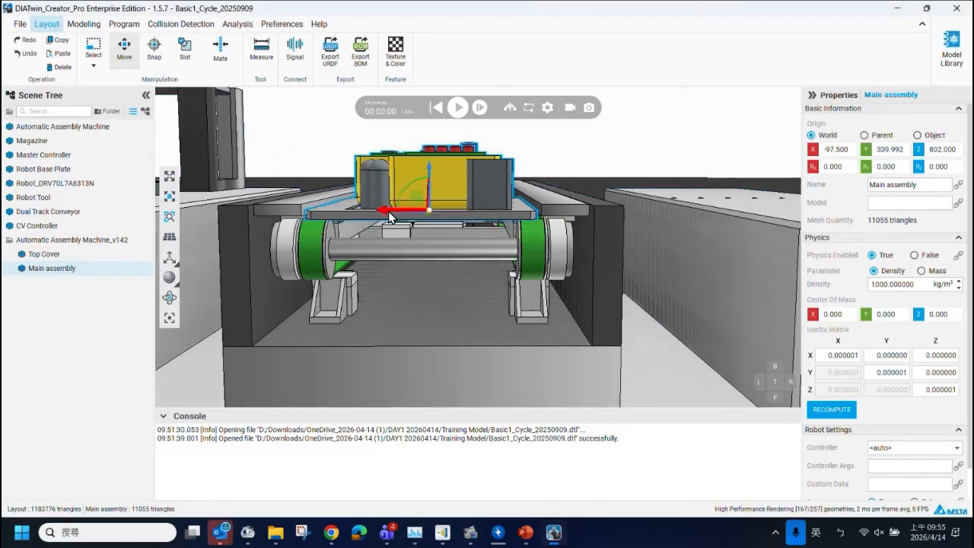
pyautogui.moveTo(309, 211); pyautogui.dragTo(431, 296, button='middle')
pyautogui.scroll(-5, 316, 219)
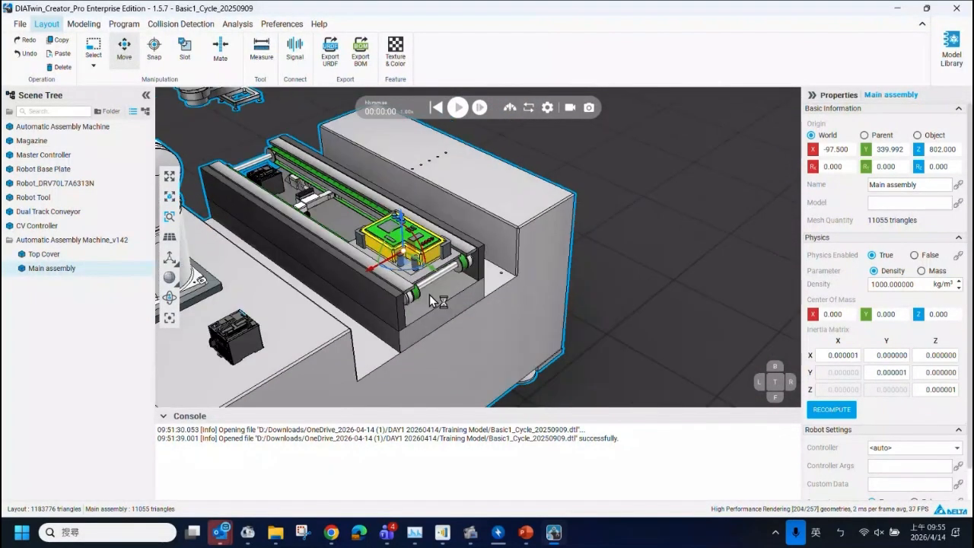
# Switch to the DIATwin Training meeting window in Microsoft Teams.
pyautogui.moveTo(384, 541)
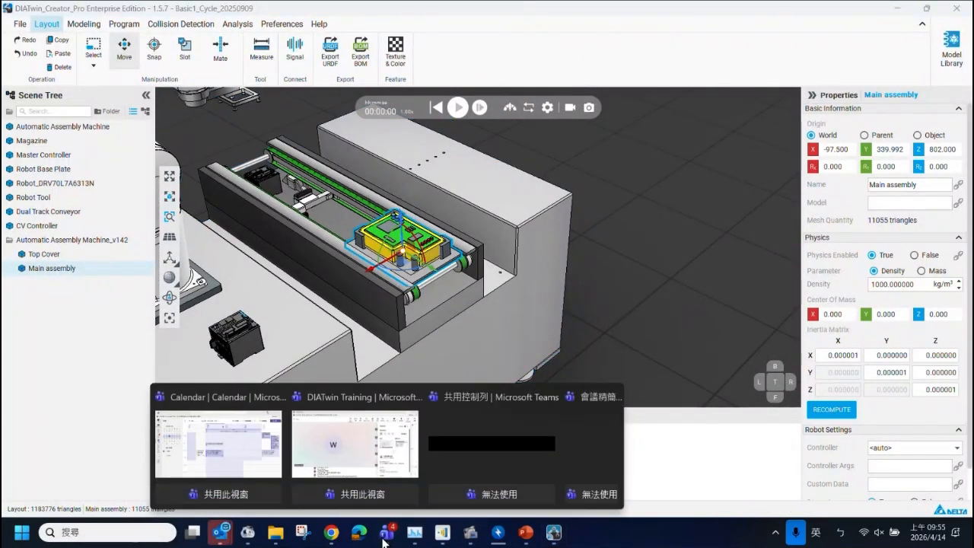
pyautogui.click(355, 443)
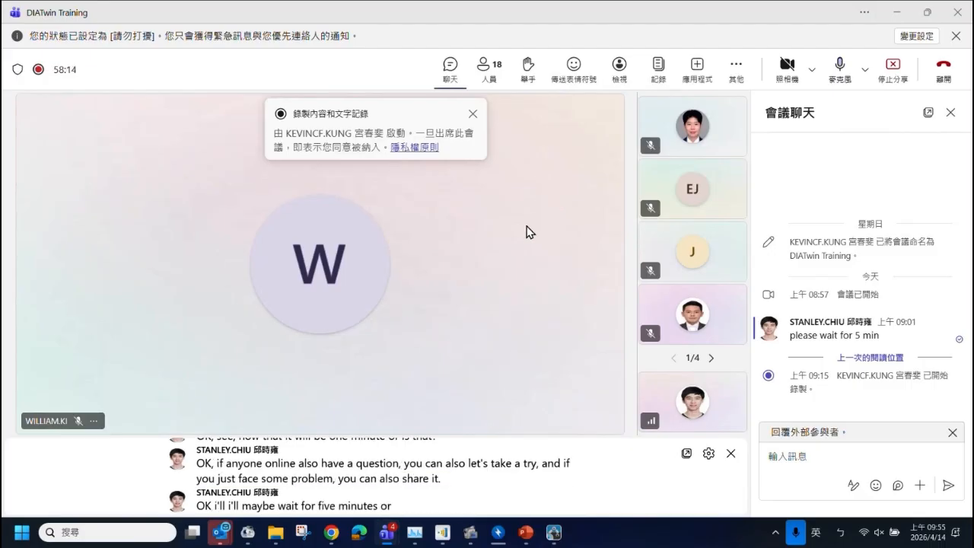
# Switch back to DIATwin Creator and replace the open project with a new empty file.
pyautogui.click(554, 536)
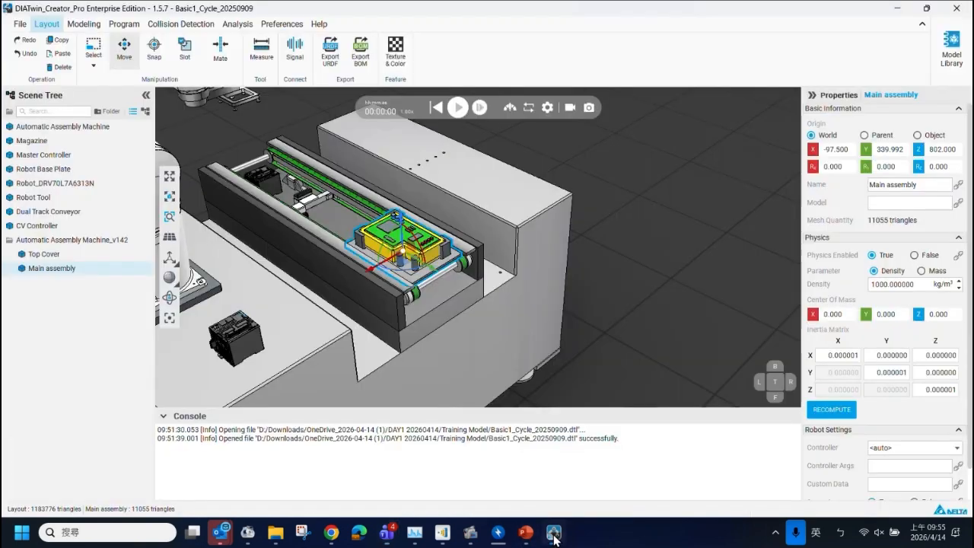
pyautogui.click(20, 23)
pyautogui.click(34, 40)
pyautogui.click(504, 284)
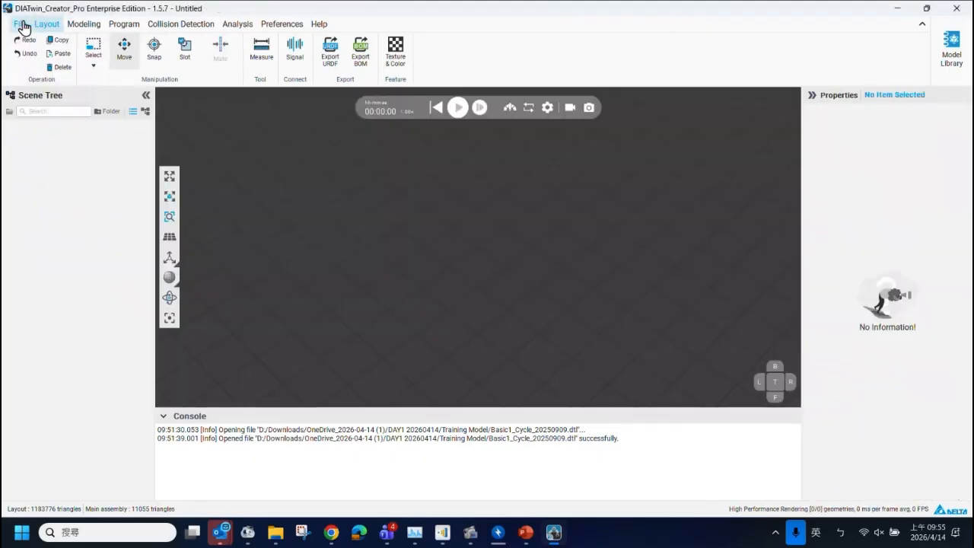
# Open the project Basic1_Cycle_20250909.dtl from the DAY1 20260414 Training Model folder, using the folder path copied from File Explorer.
pyautogui.click(20, 24)
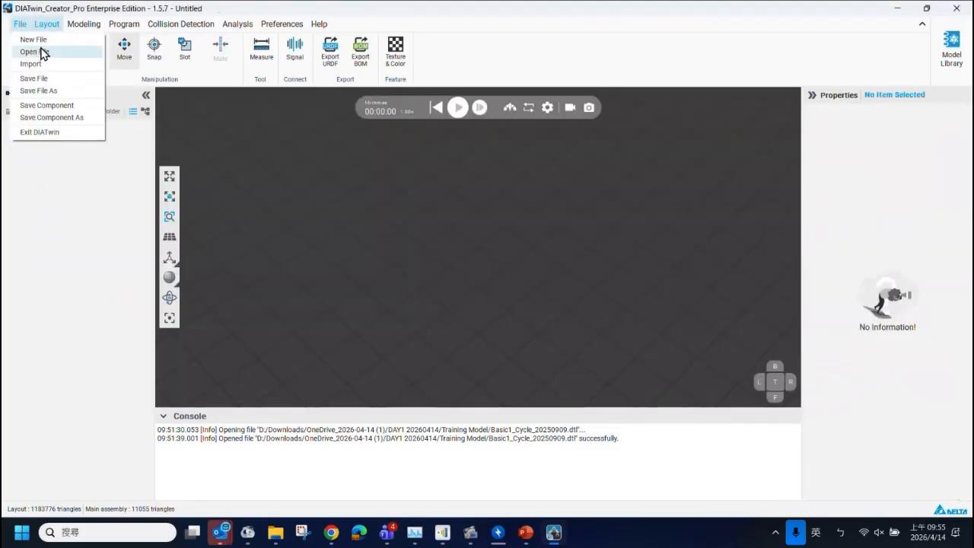
pyautogui.click(44, 52)
pyautogui.click(506, 285)
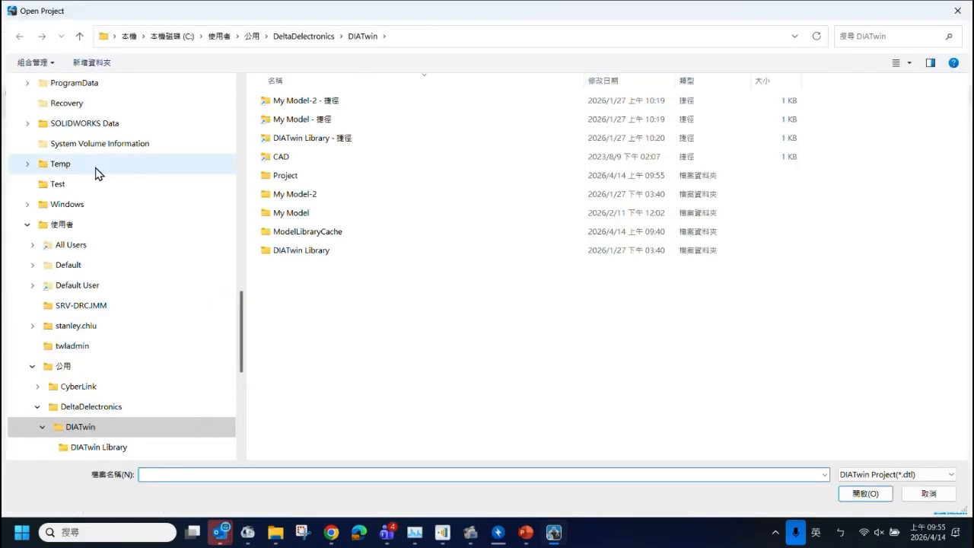
pyautogui.moveTo(276, 531)
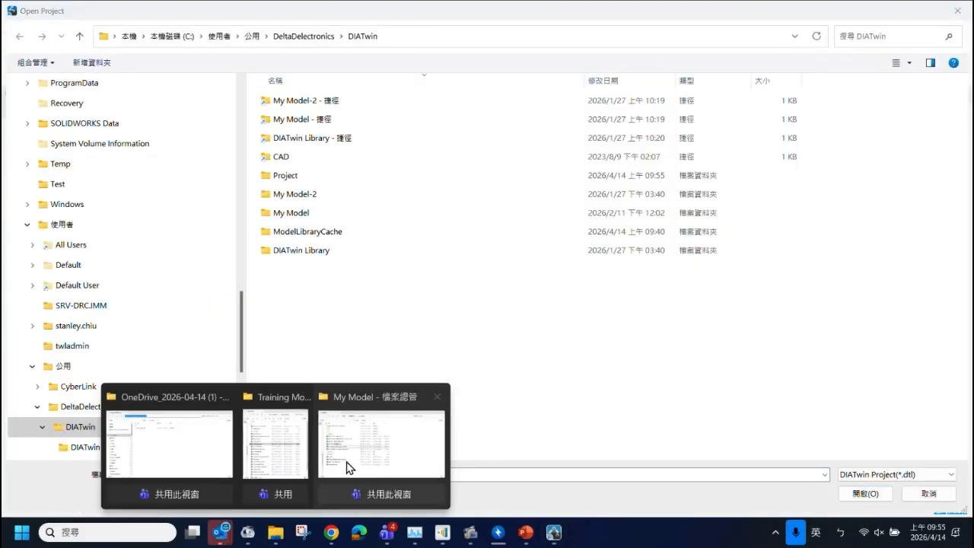
pyautogui.click(266, 451)
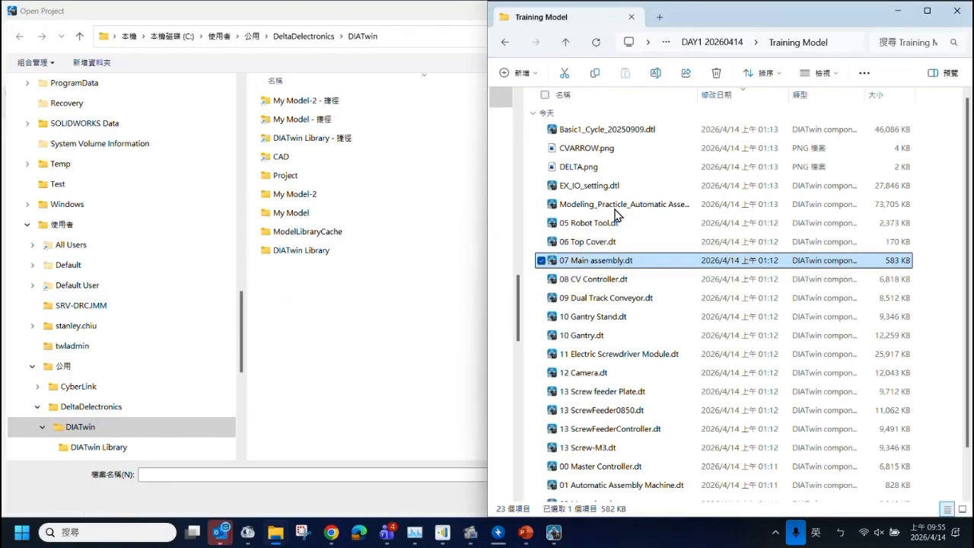
pyautogui.click(848, 44)
pyautogui.hotkey('ctrl', 'c')
pyautogui.click(405, 37)
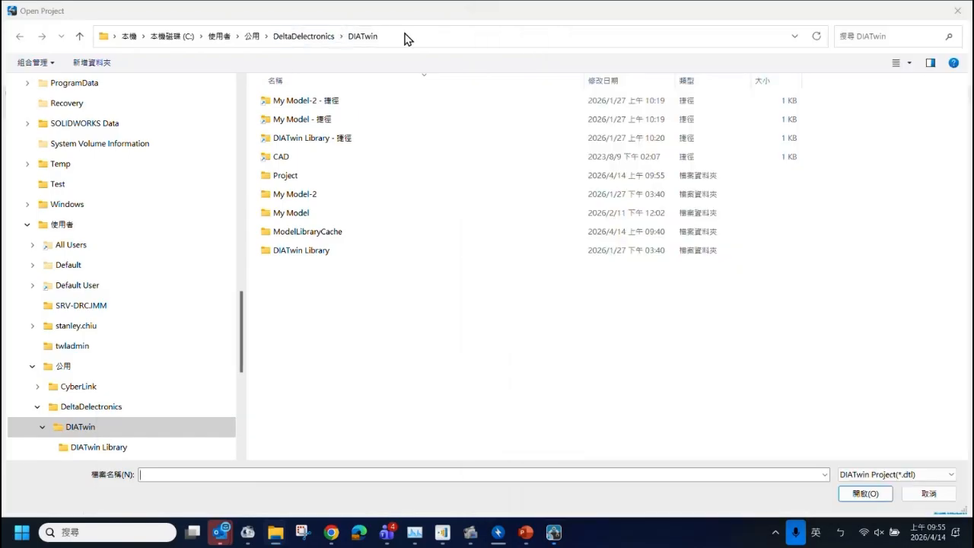
pyautogui.hotkey('ctrl', 'v')
pyautogui.press('Return')
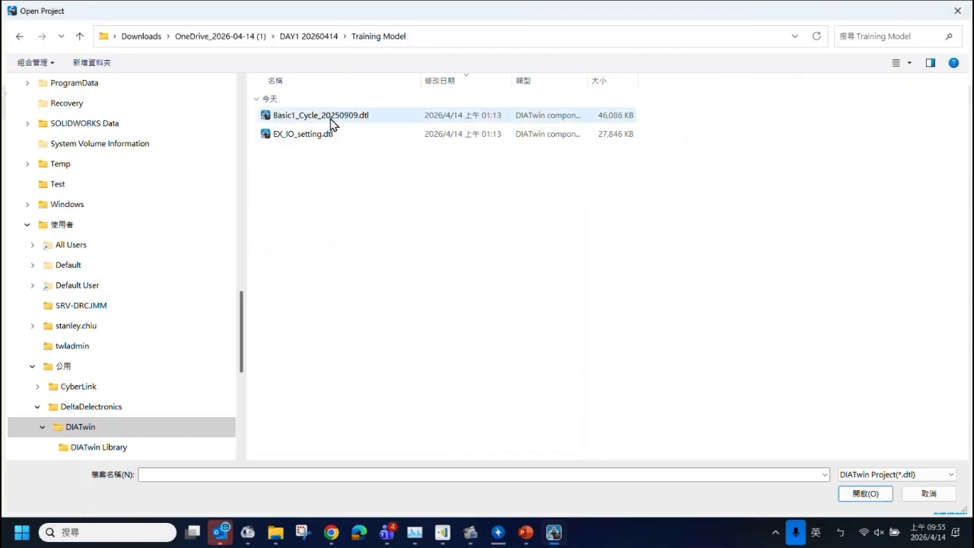
pyautogui.click(335, 115)
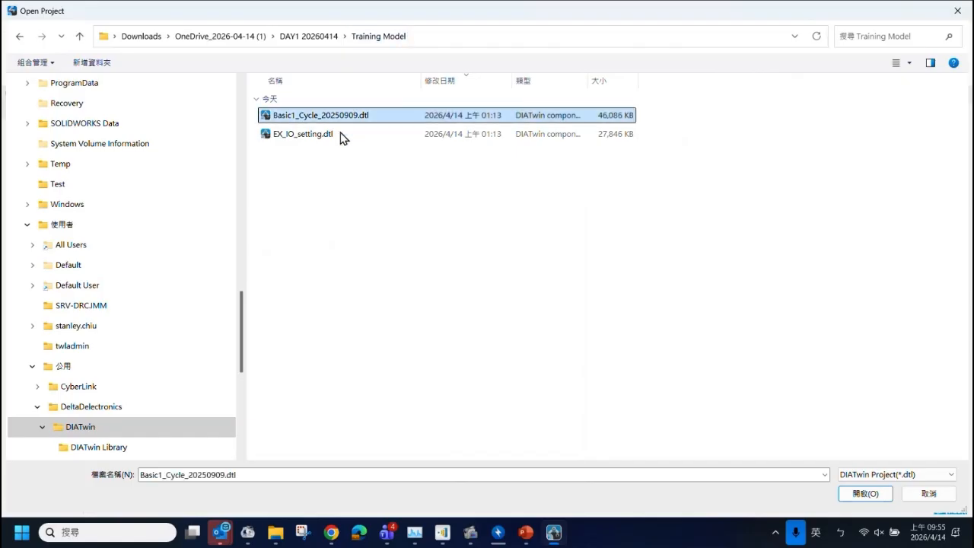
pyautogui.click(865, 493)
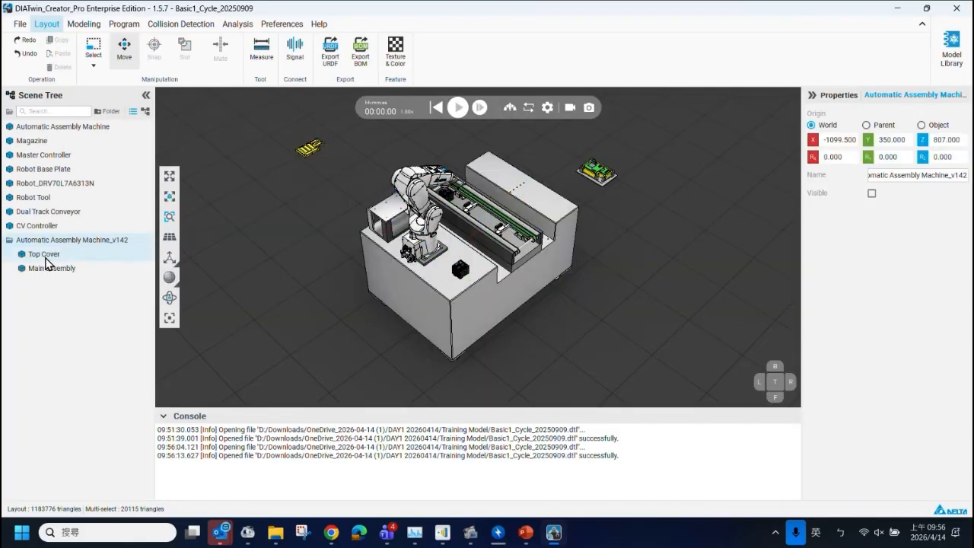
# Snap the Top Cover onto the magazine stand at X 480, Y -360, Z 1000 with Set Orientation off, and apply the placement.
pyautogui.click(45, 255)
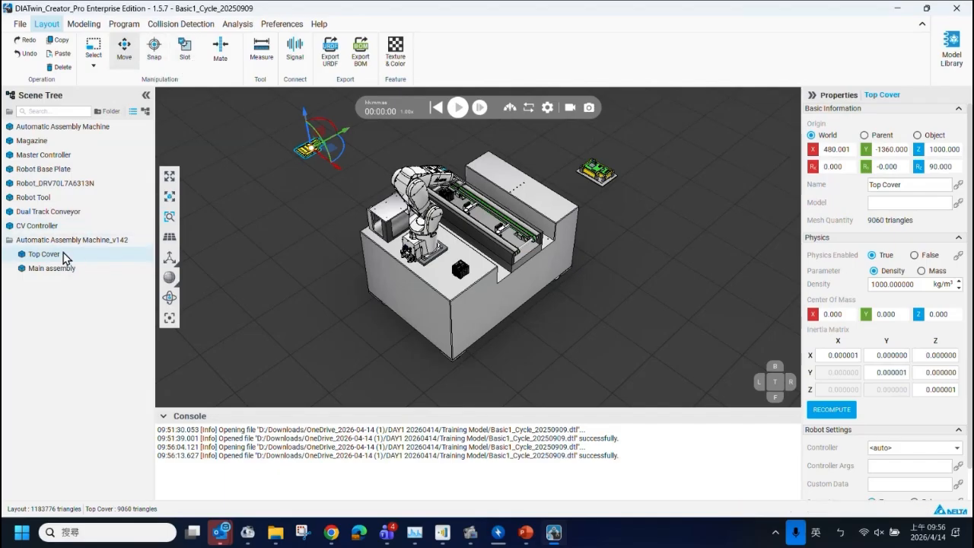
pyautogui.click(153, 50)
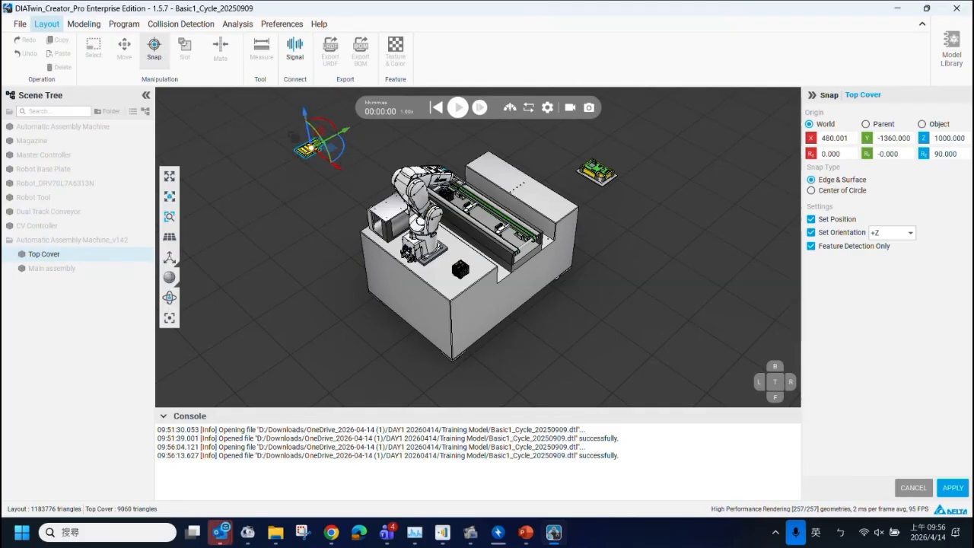
pyautogui.click(811, 232)
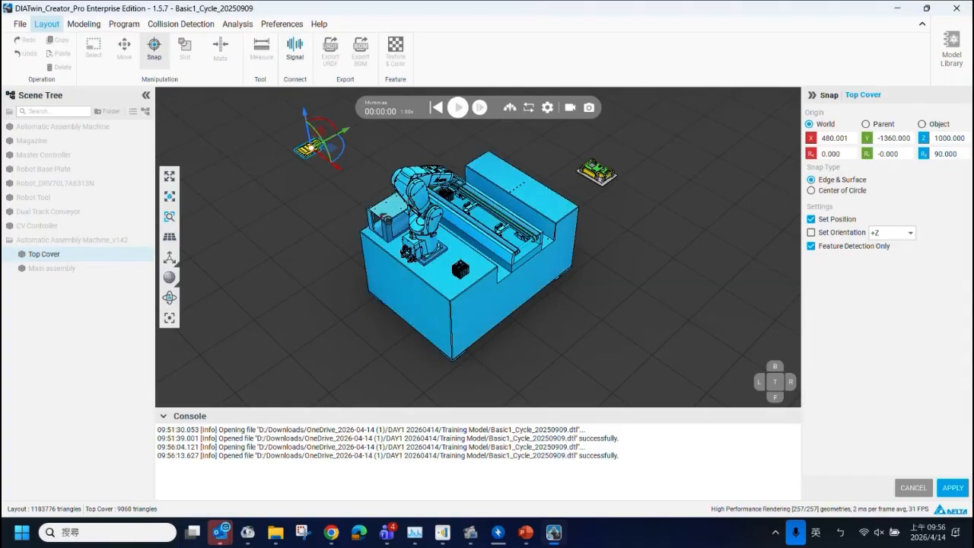
pyautogui.click(390, 215)
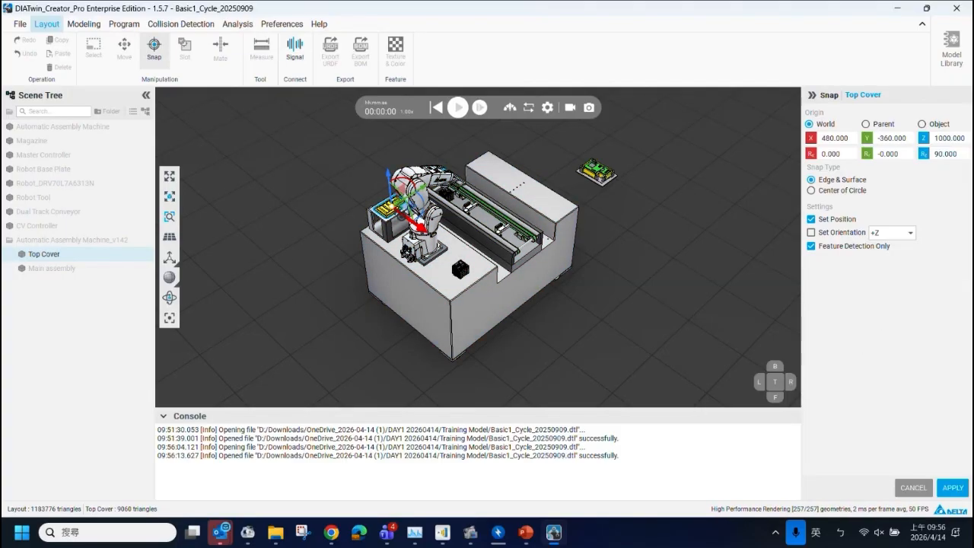
pyautogui.scroll(5, 392, 212)
pyautogui.scroll(2, 390, 211)
pyautogui.click(585, 348)
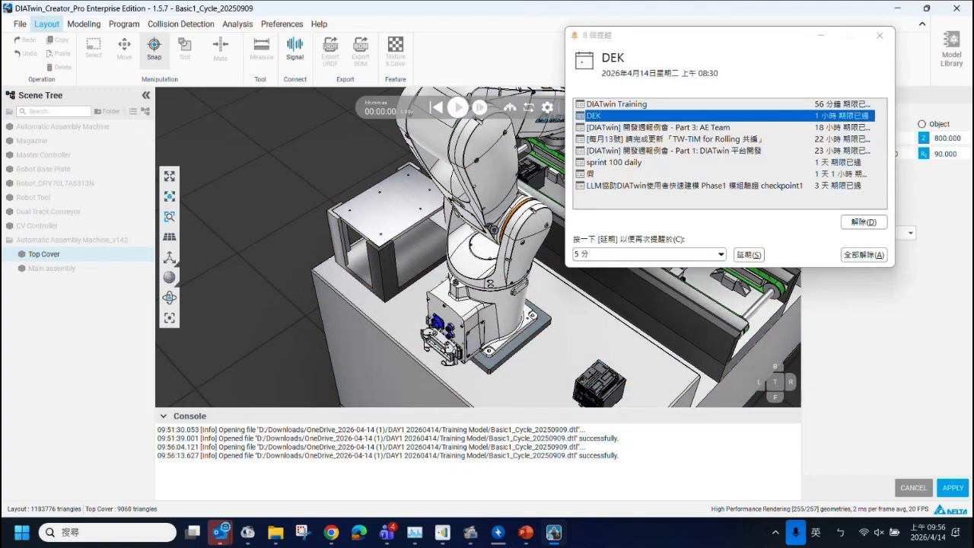
pyautogui.click(880, 35)
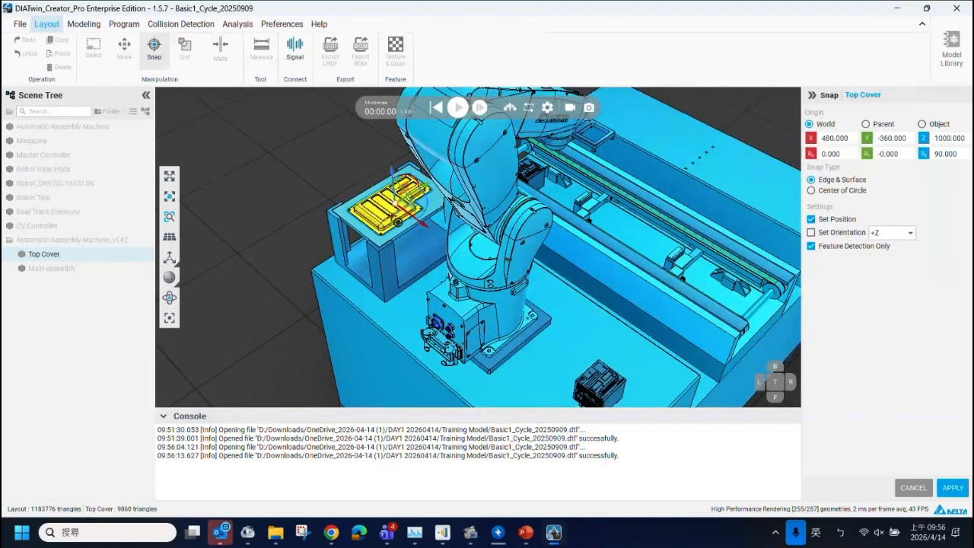
pyautogui.click(951, 488)
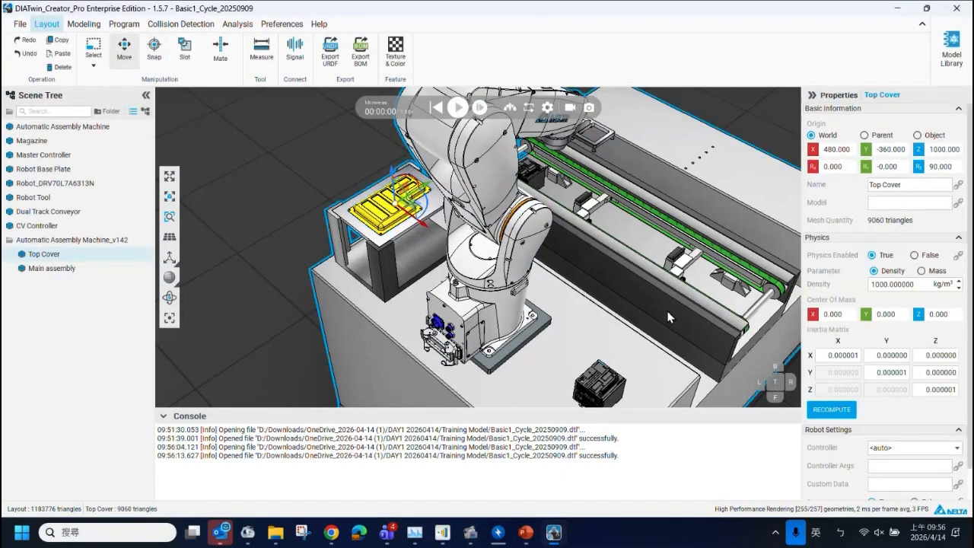
# Snap the Main assembly onto the dual track conveyor and shift it across and along the rails to X -99.5, Y 339.992, Z 802.
pyautogui.scroll(-5, 653, 280)
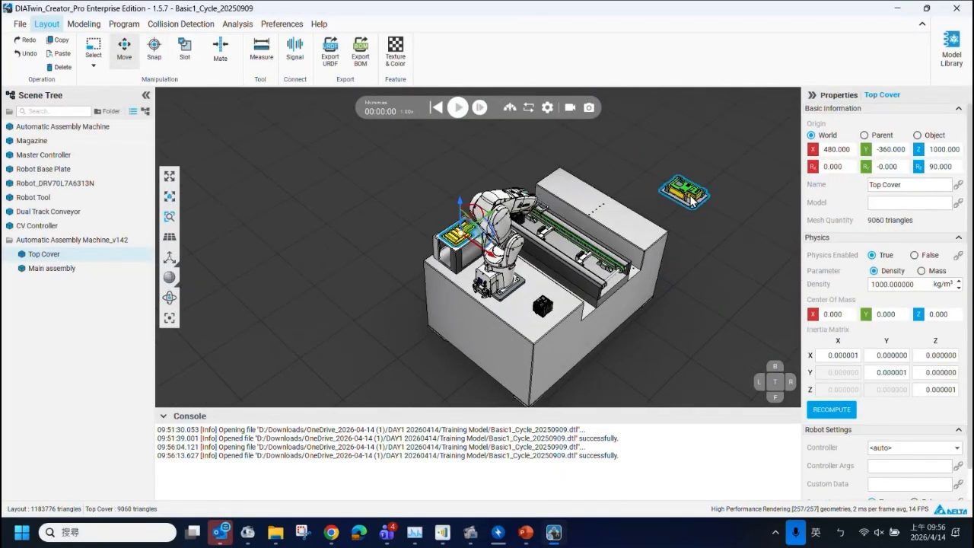
pyautogui.click(685, 195)
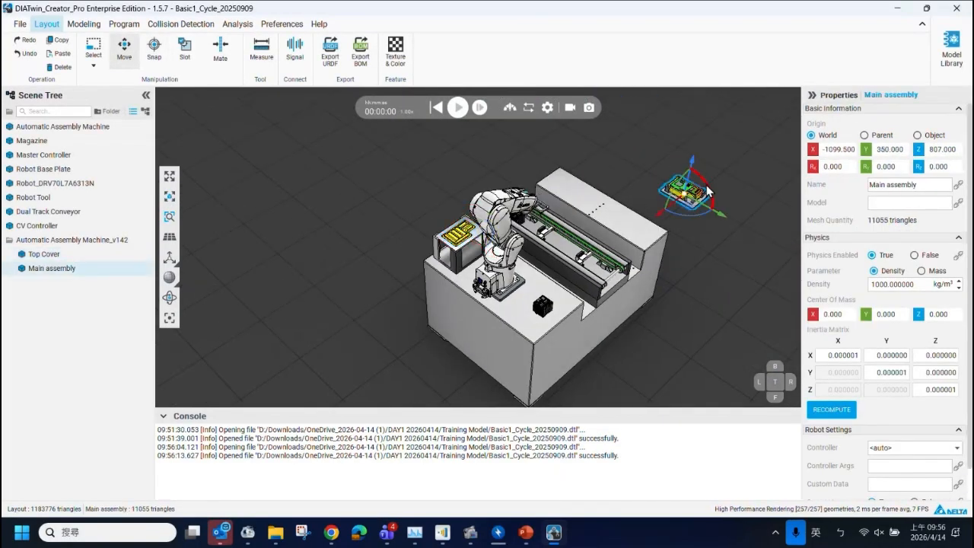
pyautogui.click(156, 50)
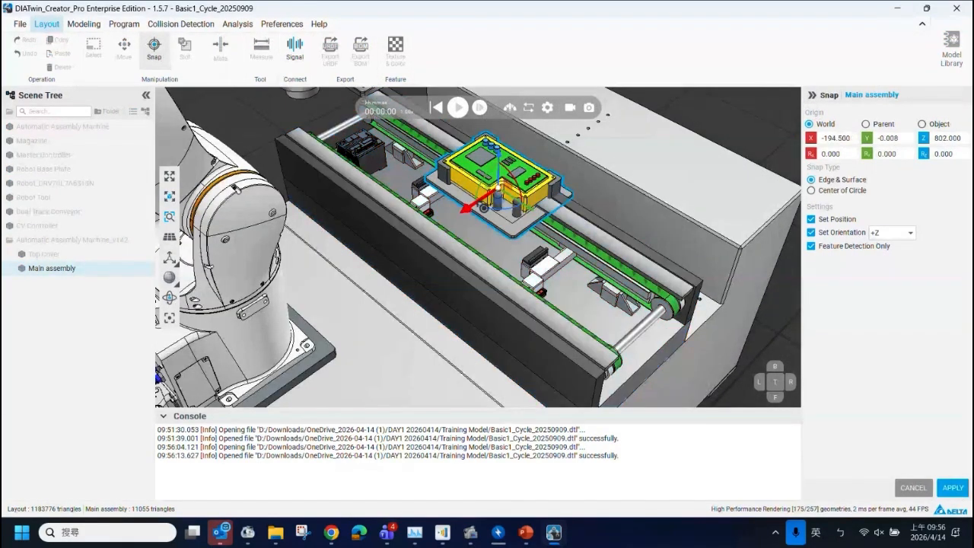
pyautogui.moveTo(483, 207); pyautogui.dragTo(454, 228)
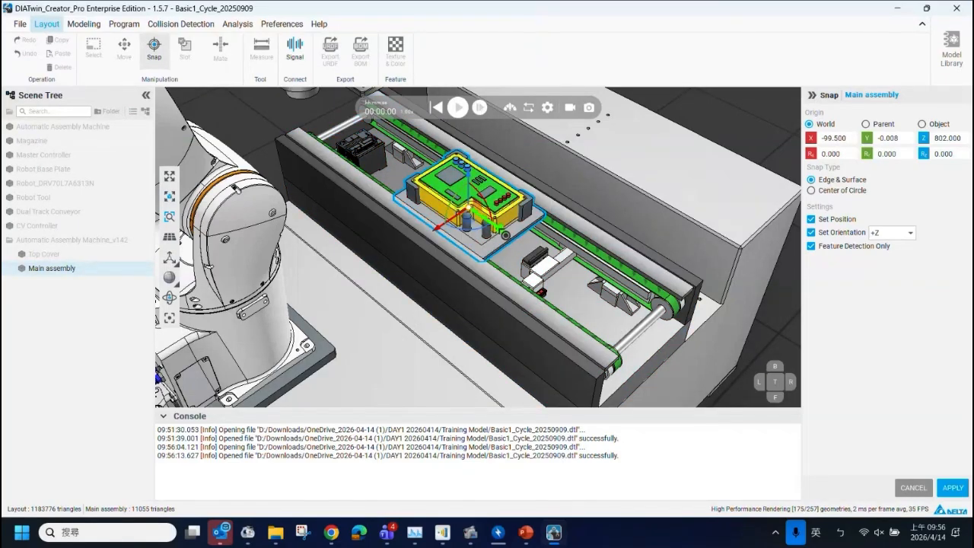
pyautogui.moveTo(496, 227); pyautogui.dragTo(609, 310)
# Check the Main assembly's fit between the conveyor rails, nudging it 1 mm across and back to X -99.5, and apply the placement.
pyautogui.scroll(3, 677, 289)
pyautogui.moveTo(708, 323); pyautogui.dragTo(644, 252, button='middle')
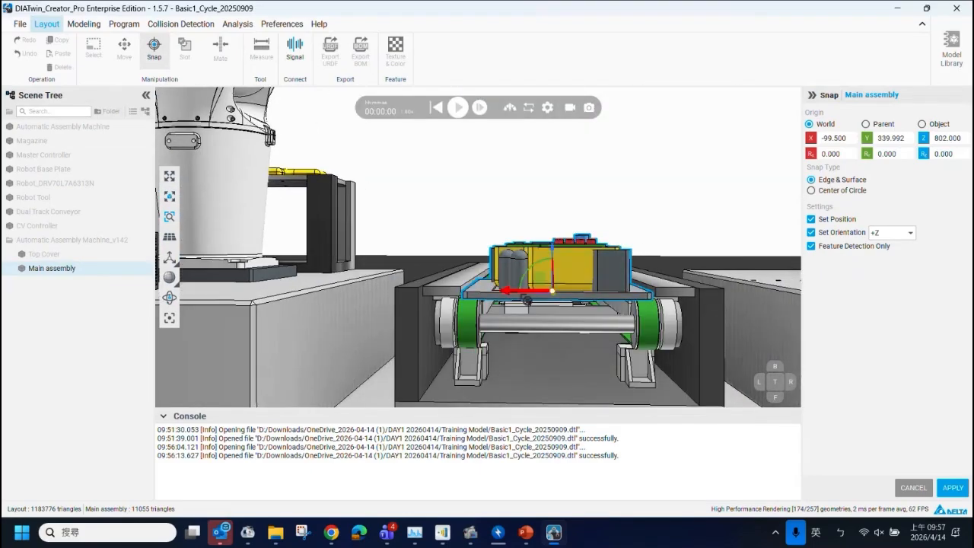
pyautogui.moveTo(527, 301); pyautogui.dragTo(526, 300)
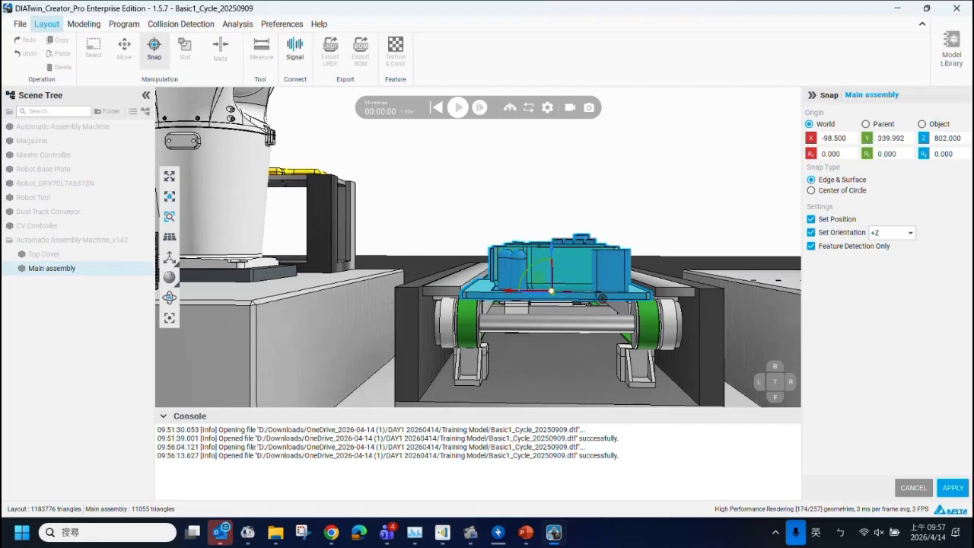
pyautogui.scroll(5, 526, 300)
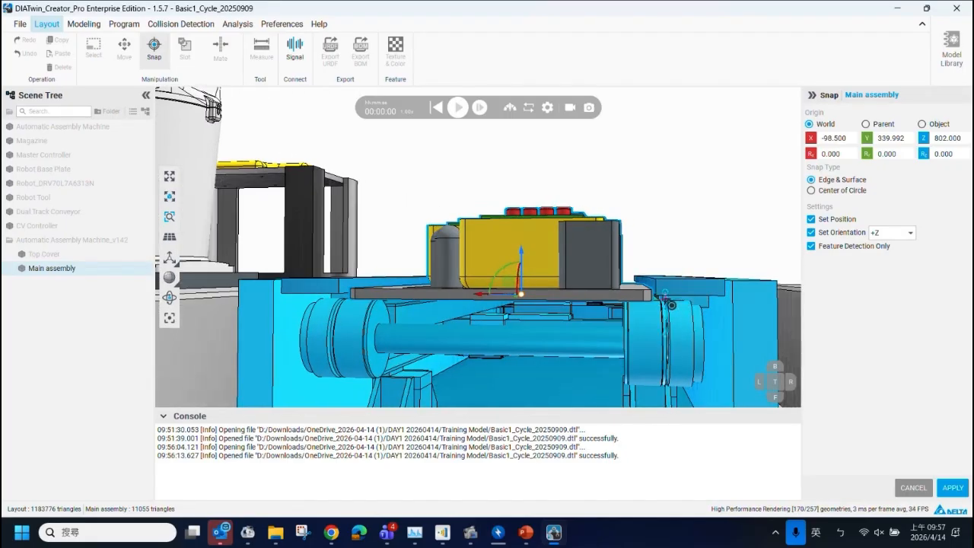
pyautogui.scroll(5, 666, 295)
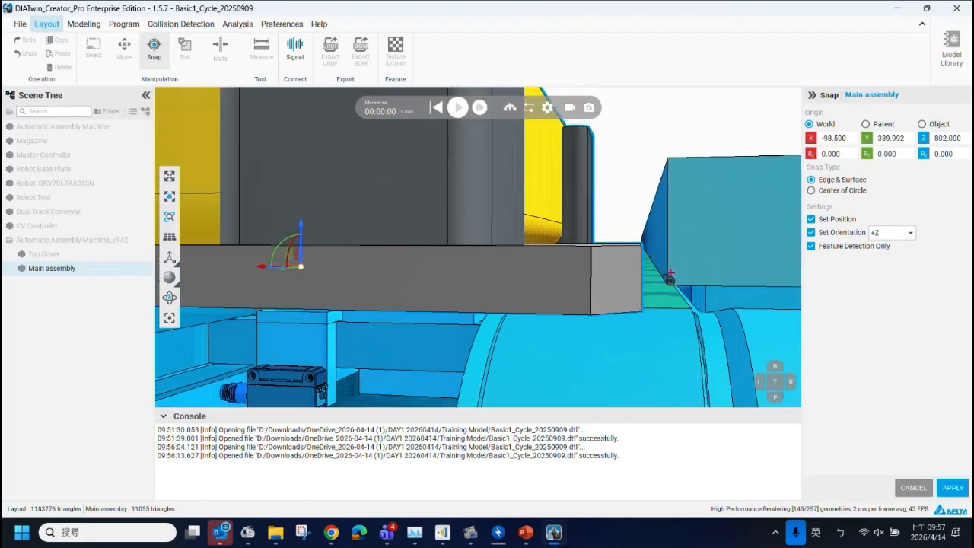
pyautogui.scroll(-8, 670, 279)
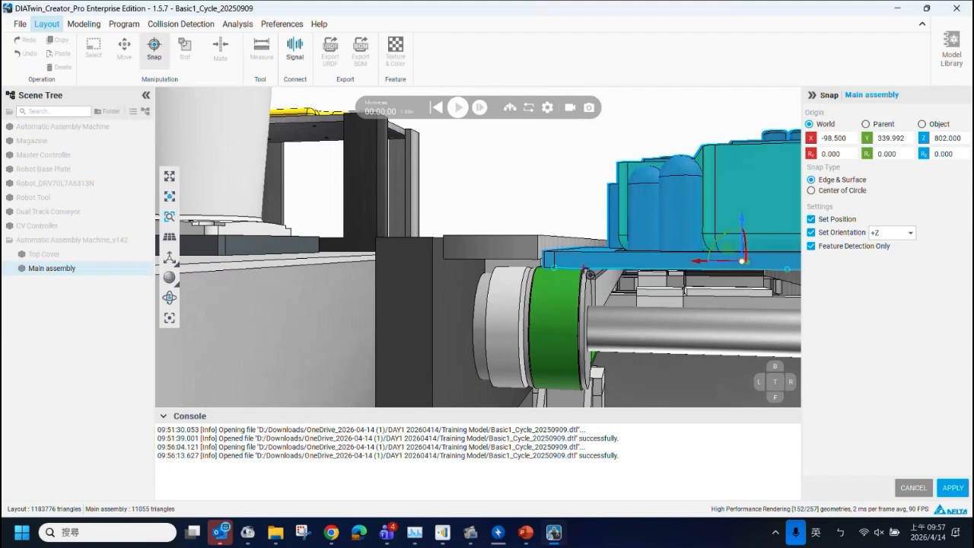
pyautogui.scroll(5, 590, 274)
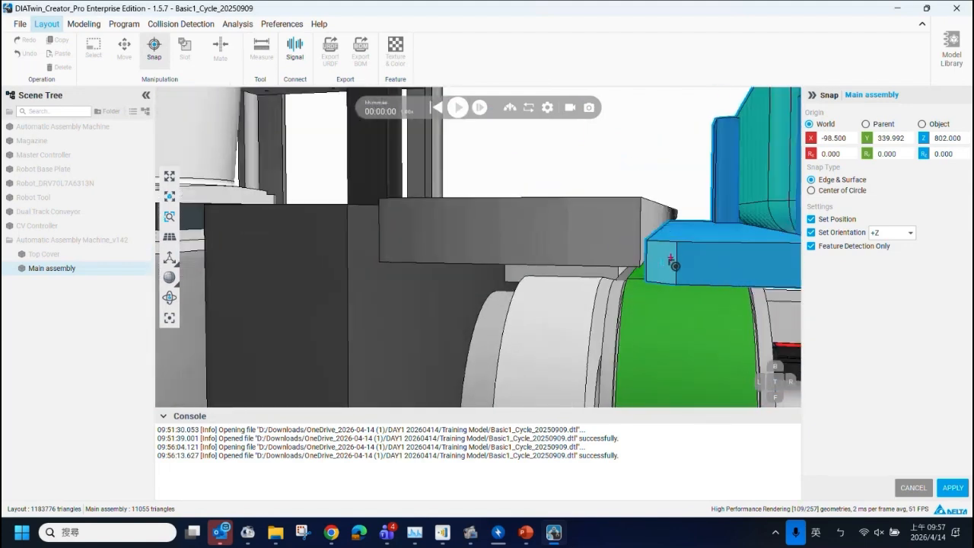
pyautogui.scroll(-6, 674, 266)
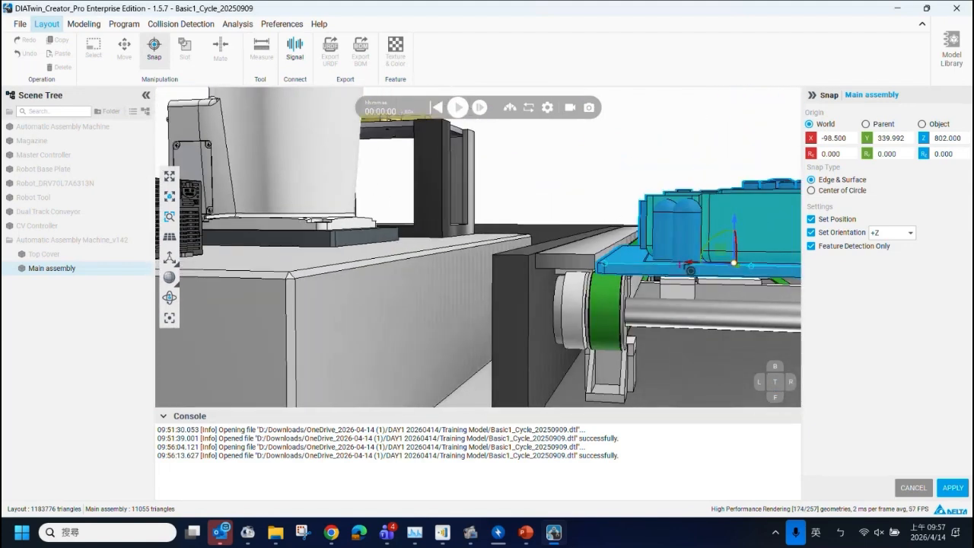
pyautogui.moveTo(702, 267); pyautogui.dragTo(704, 265)
pyautogui.click(952, 490)
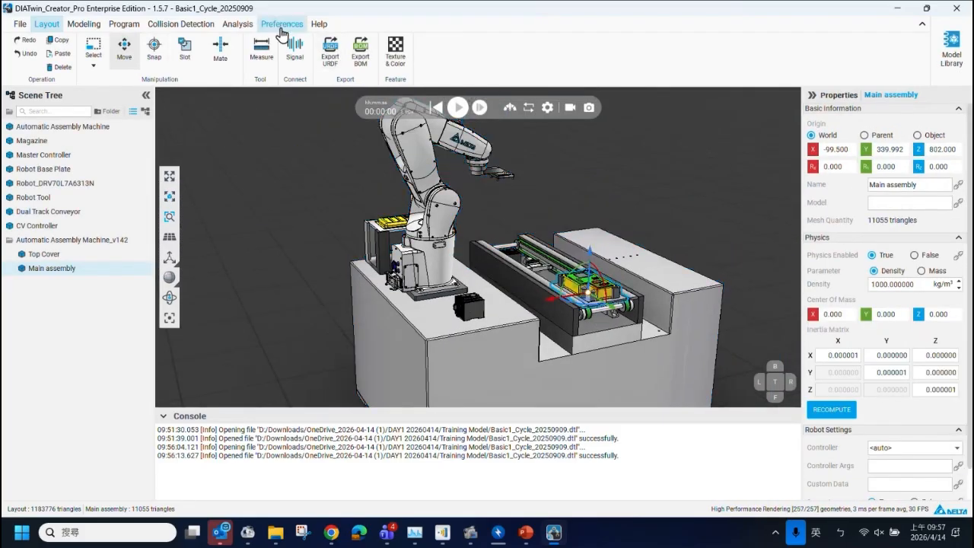
# Review the dragger's Move Increment and Rotation Increment in the preference settings and close them without saving.
pyautogui.click(281, 24)
pyautogui.click(319, 110)
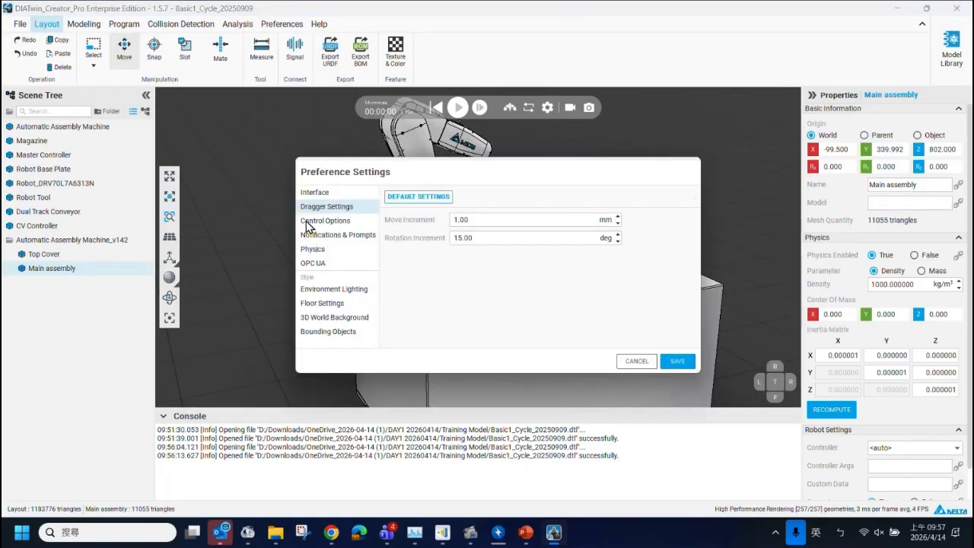
pyautogui.moveTo(538, 177); pyautogui.dragTo(301, 304)
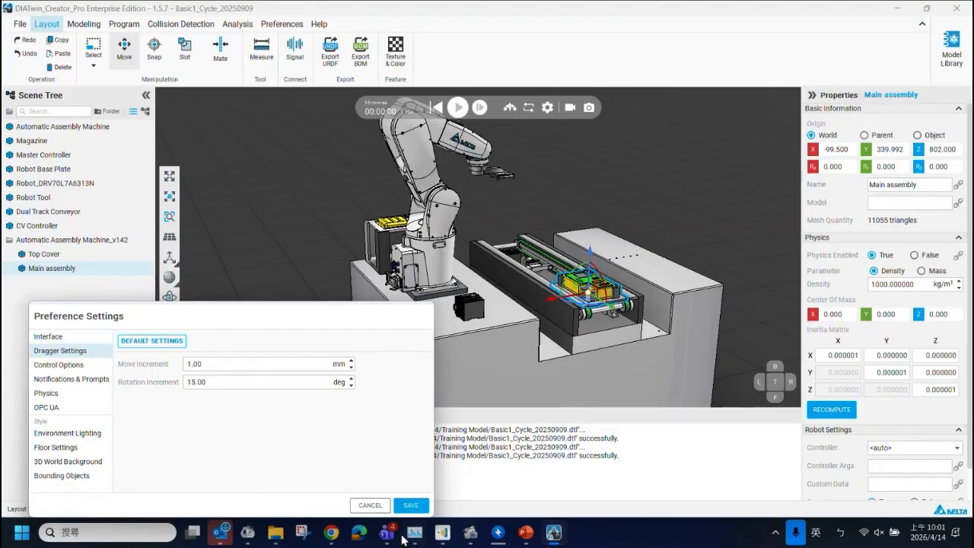
pyautogui.click(369, 509)
# Run the simulation for about one second, pause it and examine the Top Cover on the magazine stand.
pyautogui.scroll(-4, 479, 324)
pyautogui.moveTo(490, 302); pyautogui.dragTo(491, 374, button='middle')
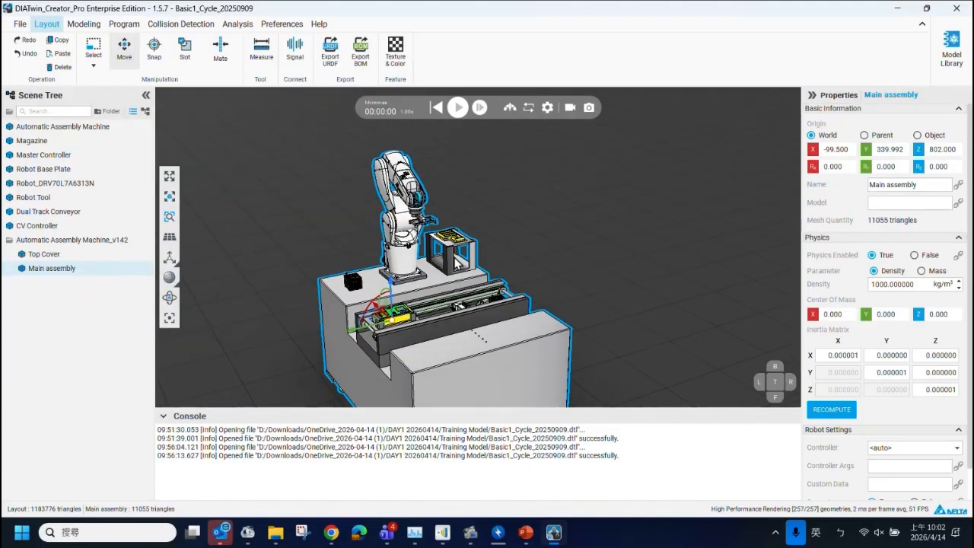
pyautogui.moveTo(380, 255); pyautogui.dragTo(453, 244, button='middle')
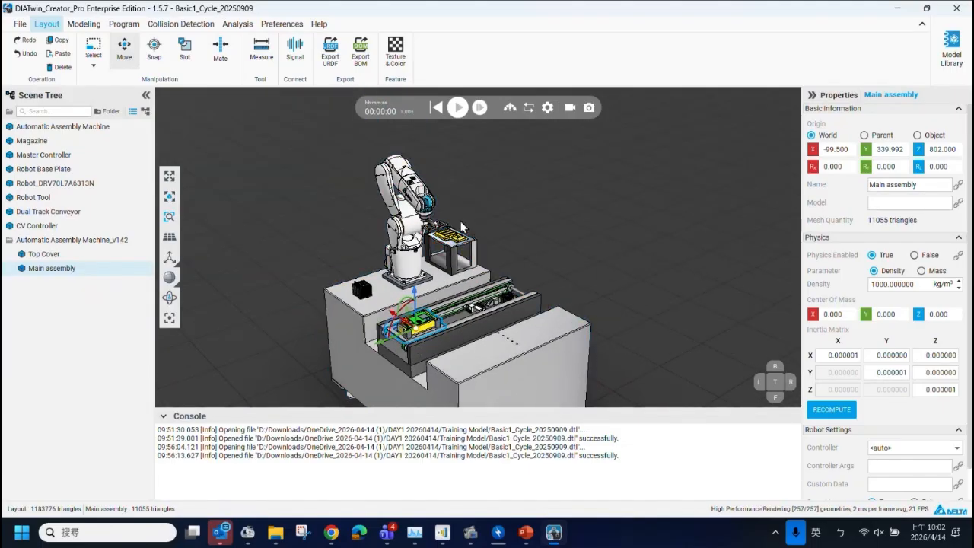
pyautogui.click(457, 108)
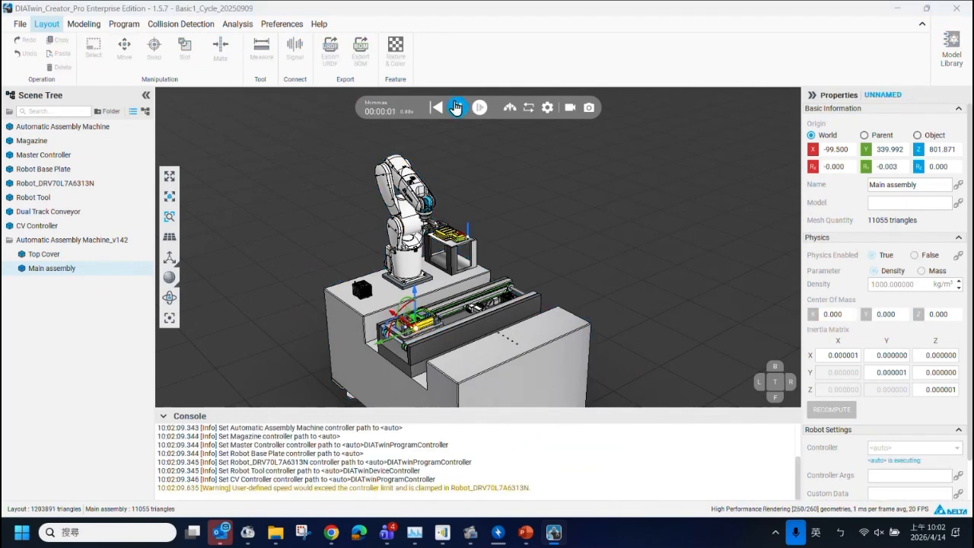
pyautogui.click(455, 107)
pyautogui.scroll(3, 433, 194)
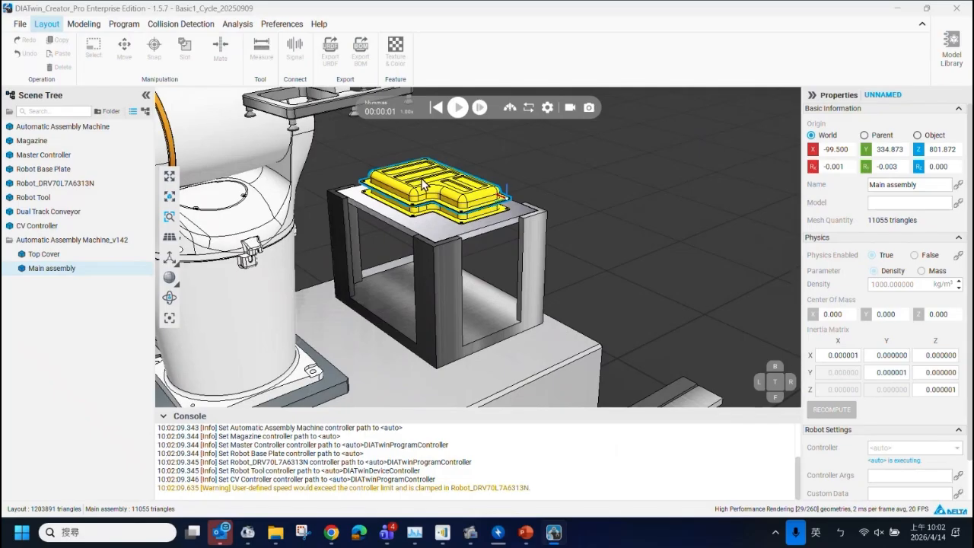
# Reset the simulation to its start and bring the whole machine into view.
pyautogui.scroll(-3, 432, 227)
pyautogui.moveTo(454, 324); pyautogui.dragTo(428, 302, button='middle')
pyautogui.click(436, 108)
pyautogui.scroll(-3, 483, 239)
pyautogui.scroll(-1, 433, 279)
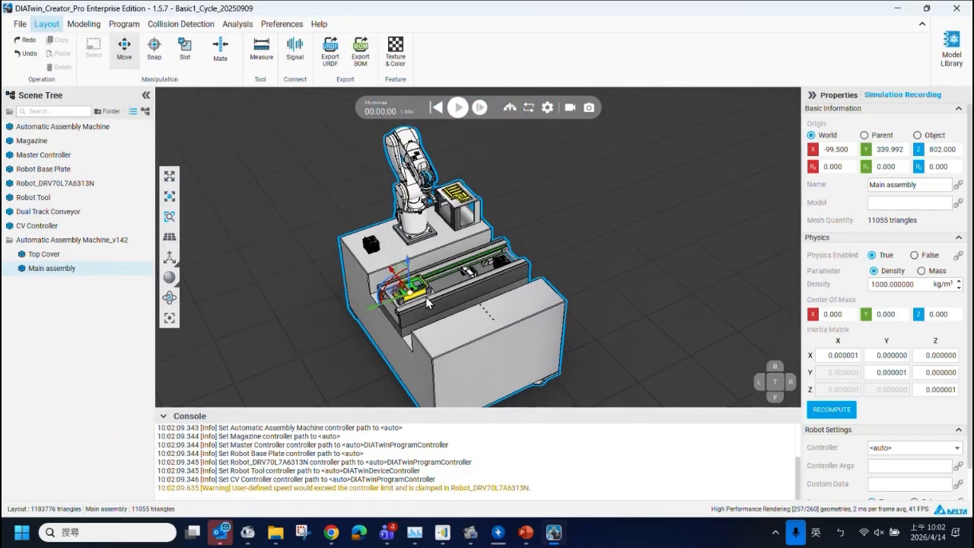
# Move the Main assembly along the Y axis off the conveyor to Y 845.992 and the Top Cover off the magazine stand to Y -940.
pyautogui.moveTo(390, 302); pyautogui.dragTo(320, 329)
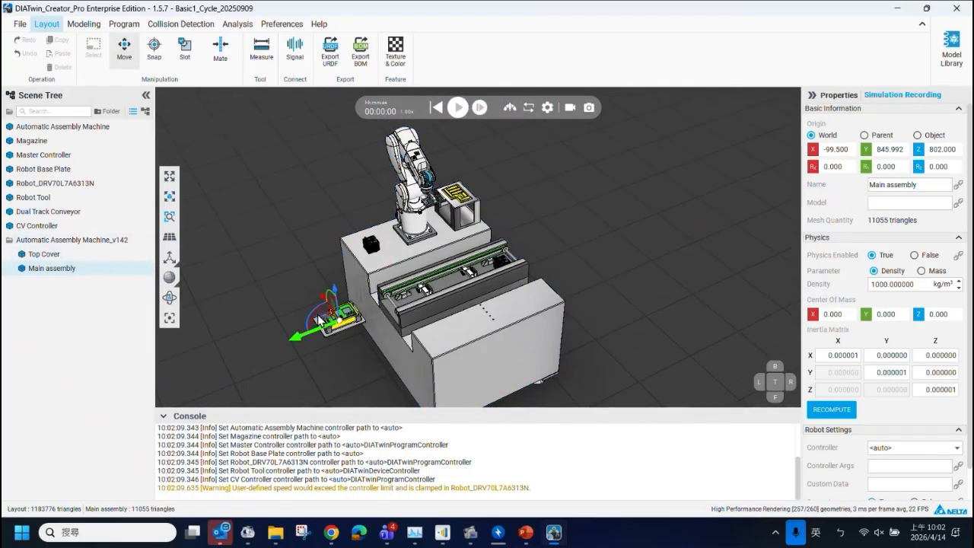
pyautogui.click(63, 256)
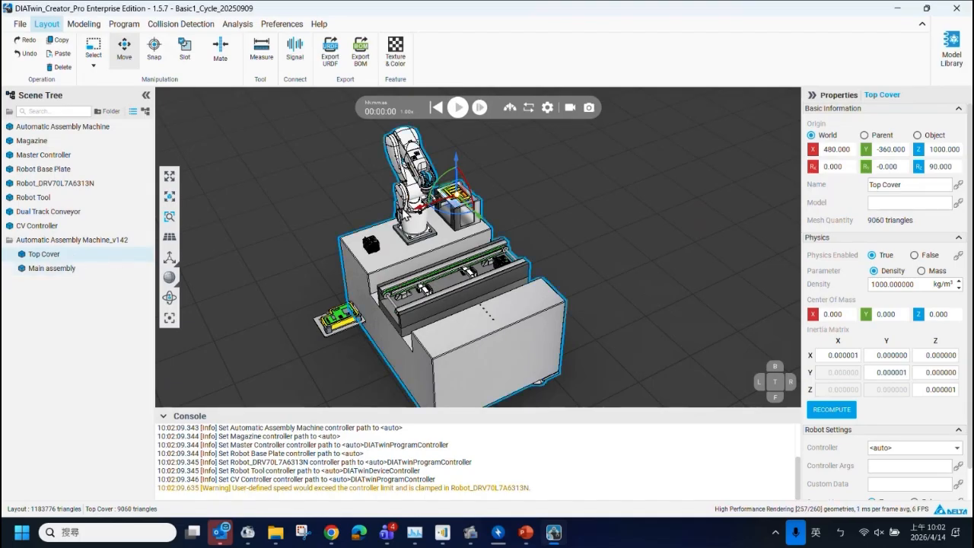
pyautogui.moveTo(496, 227); pyautogui.dragTo(560, 201)
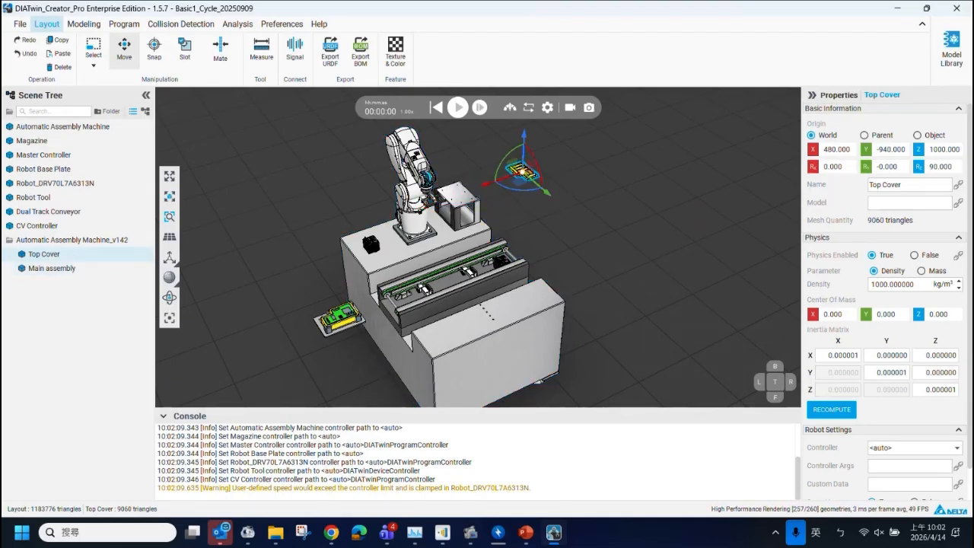
# Run the simulation for about 24 seconds, examine the robot's cover placement and the conveyor transport, and pause it.
pyautogui.click(457, 108)
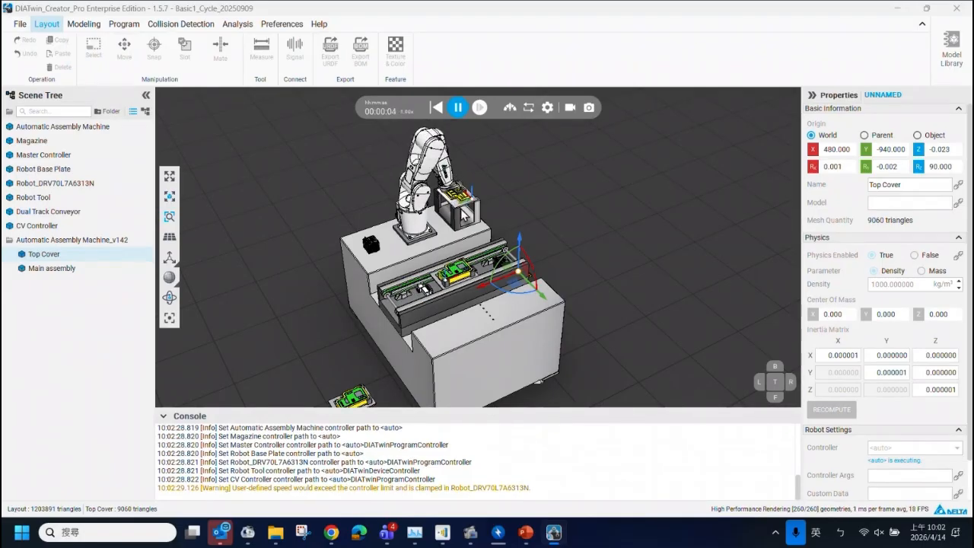
pyautogui.scroll(4, 472, 306)
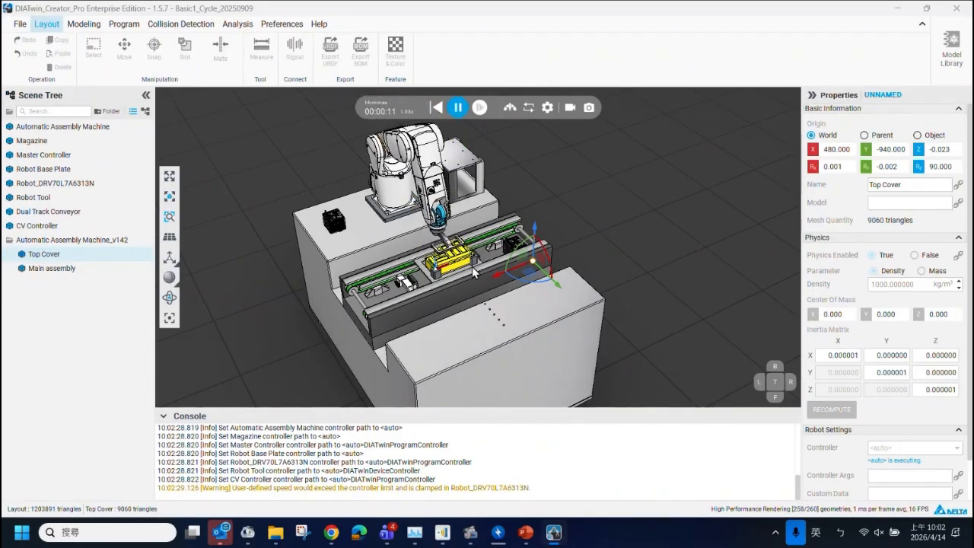
pyautogui.scroll(6, 458, 267)
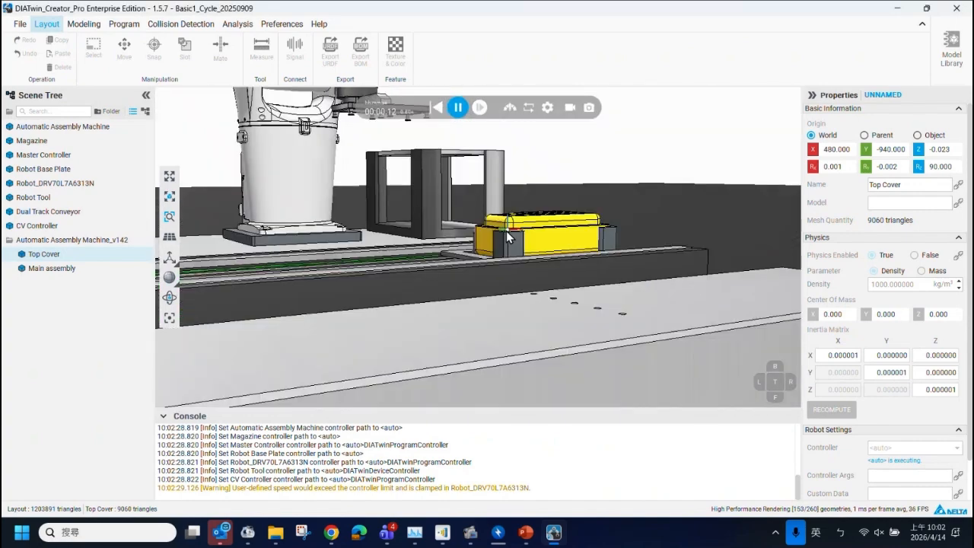
pyautogui.moveTo(506, 231); pyautogui.dragTo(472, 65, button='middle')
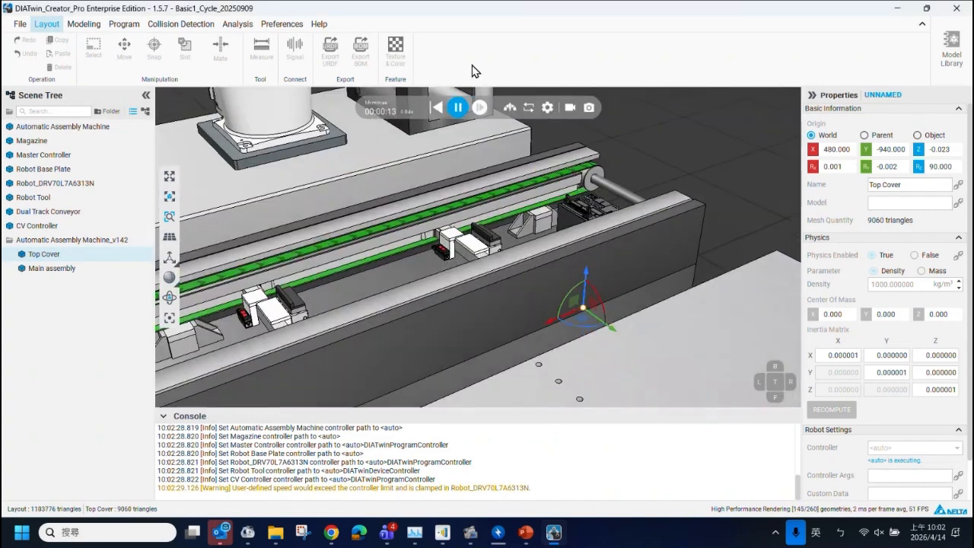
pyautogui.scroll(-4, 587, 184)
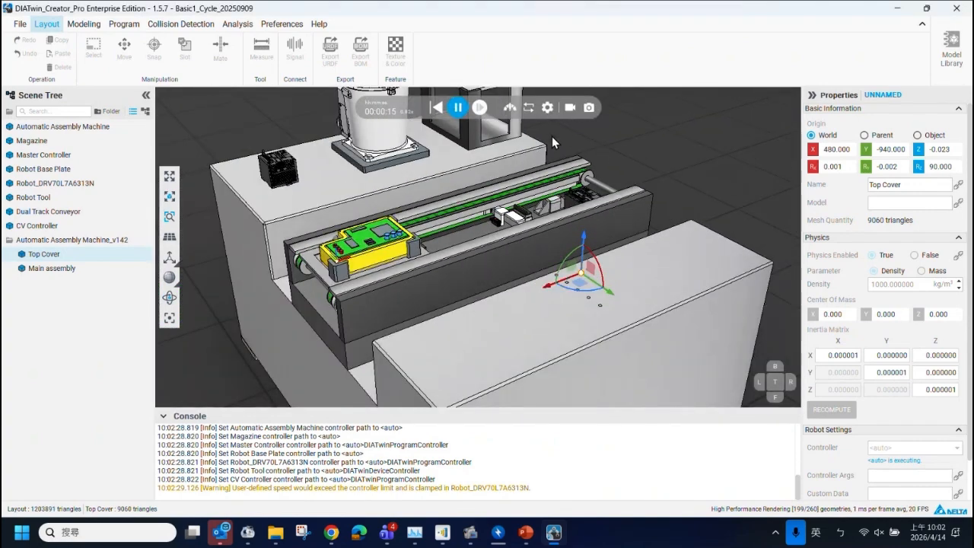
pyautogui.scroll(-3, 561, 234)
pyautogui.scroll(-4, 548, 236)
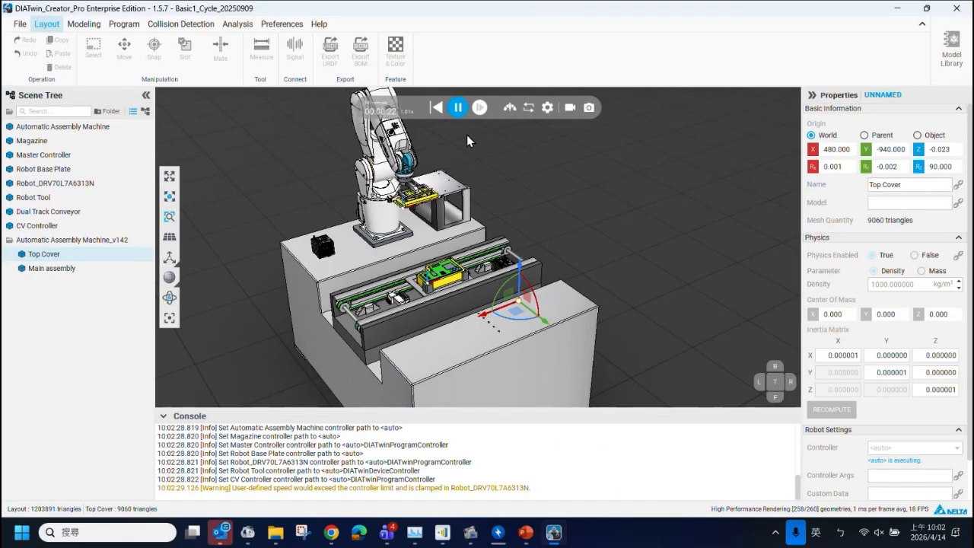
pyautogui.click(456, 110)
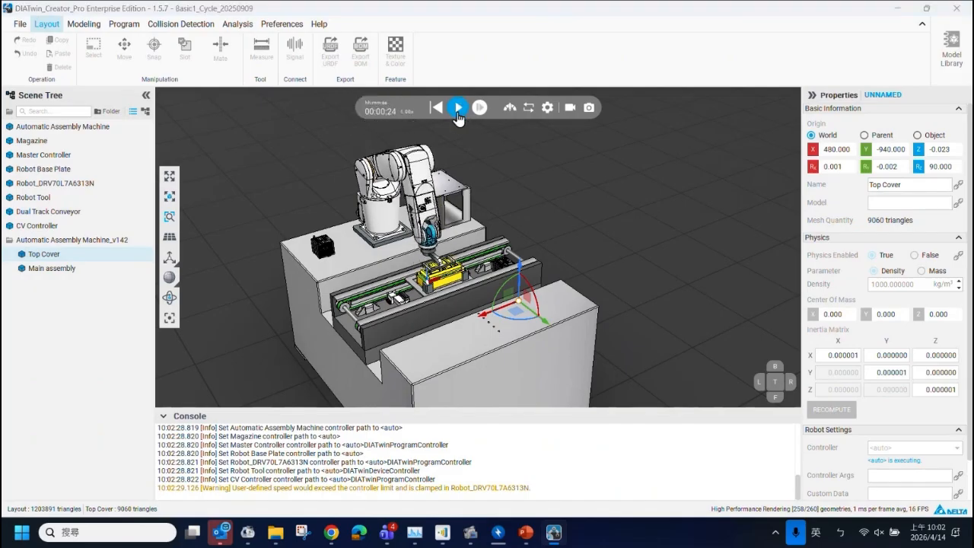
# Switch to the DIATwin Basic Introduction presentation in PowerPoint and show slide 45, "02 Slot Interface".
pyautogui.click(527, 532)
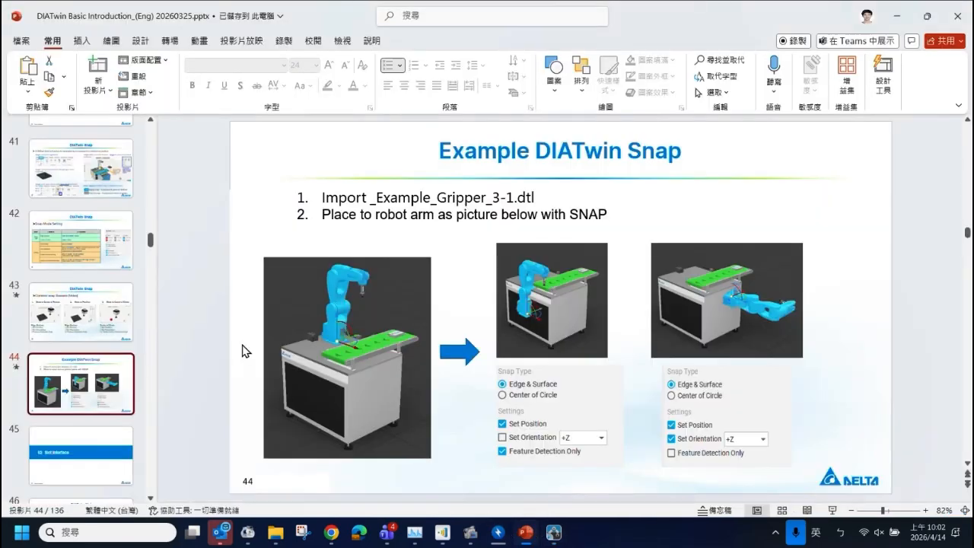
pyautogui.scroll(-2, 99, 350)
pyautogui.click(104, 374)
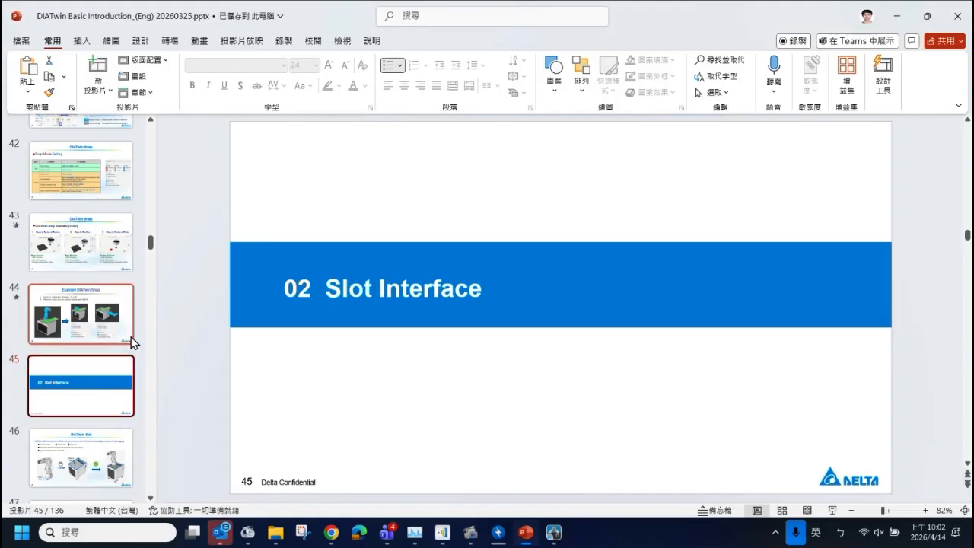
# Show slide 46 on DIATwin Slot and slide 39 comparing Snap, Slot Interface and Mate.
pyautogui.scroll(-2, 122, 334)
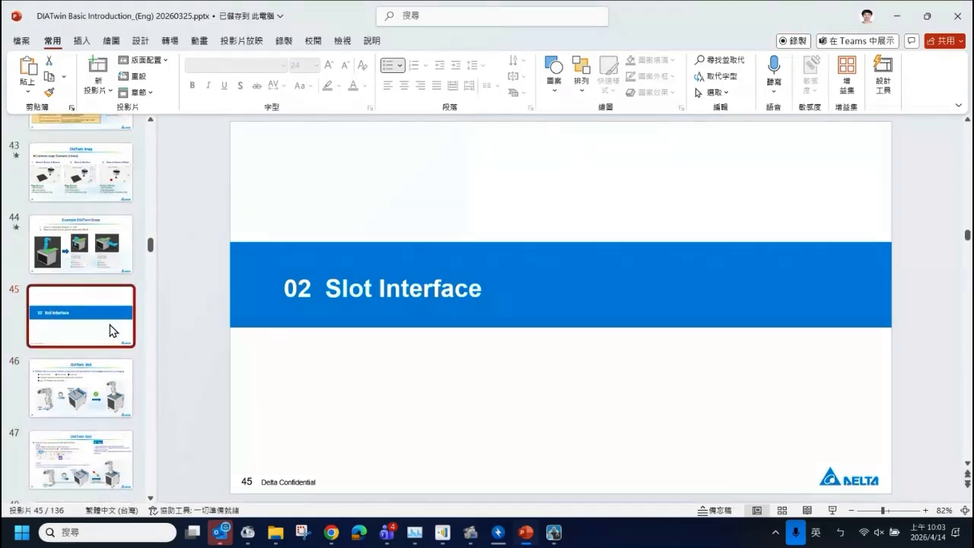
pyautogui.click(105, 400)
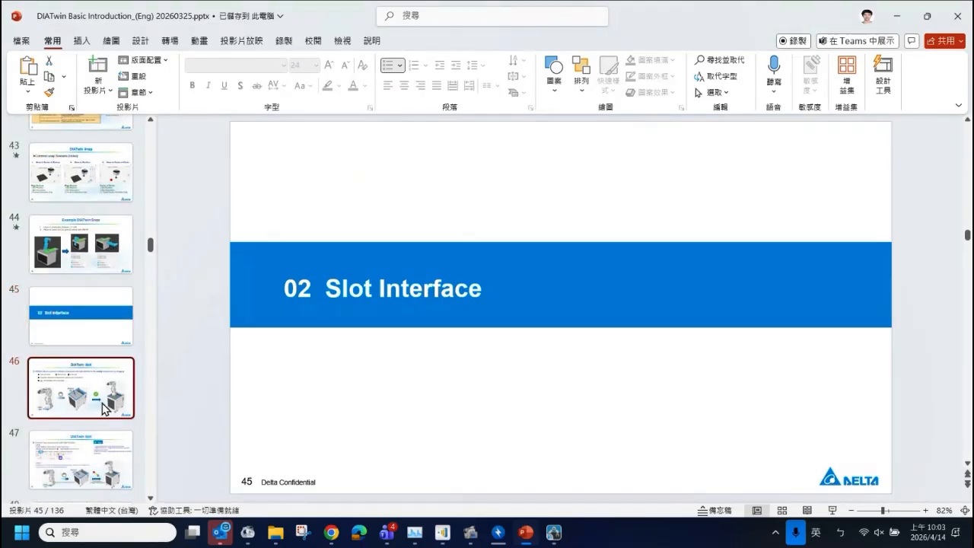
pyautogui.scroll(10, 114, 358)
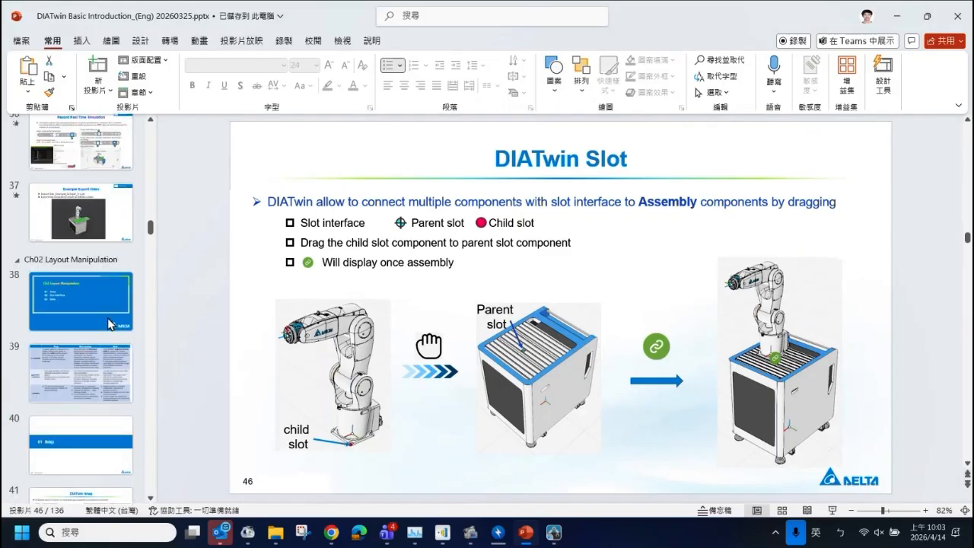
pyautogui.click(81, 372)
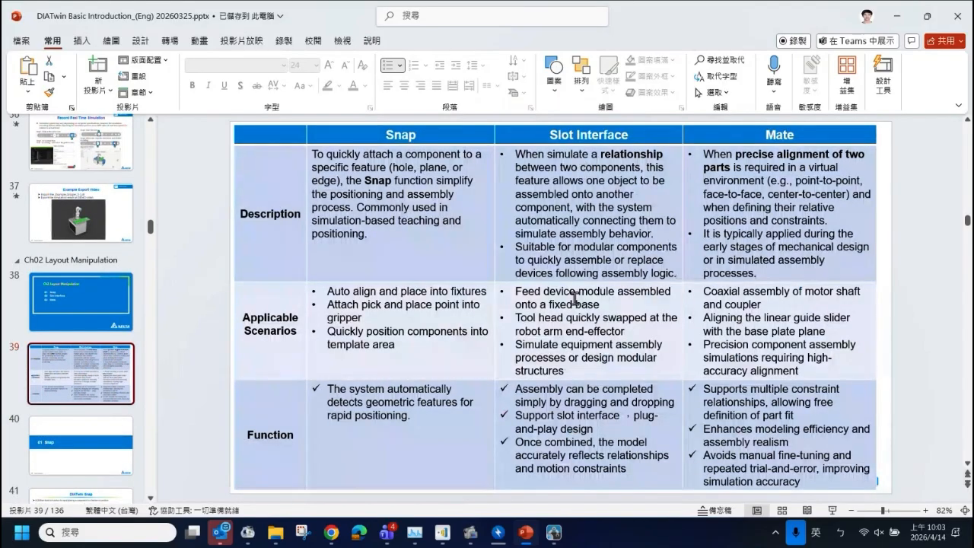
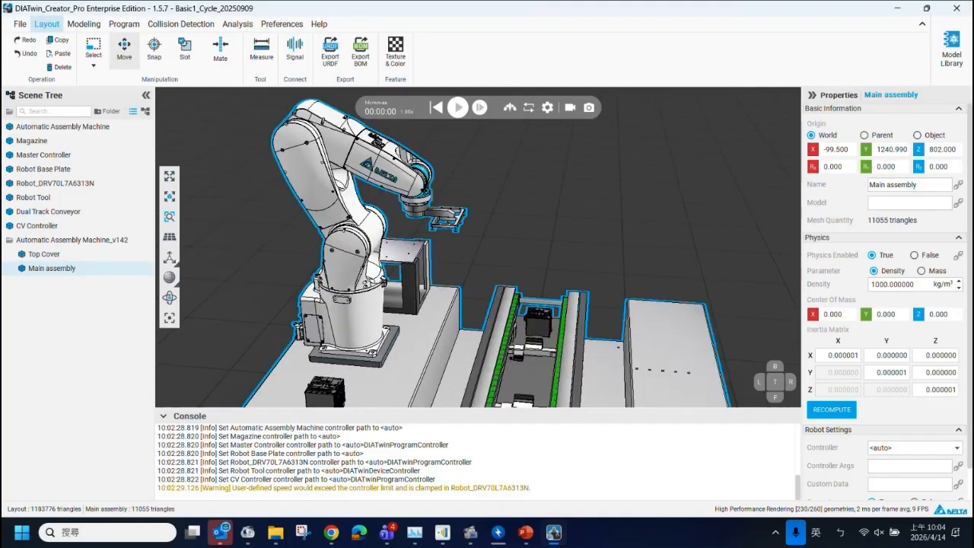
# Switch to DIATwin Creator and, in Slot mode, detach the Robot Tool from the robot arm's flange, moving it clear of the machine.
pyautogui.moveTo(420, 230); pyautogui.dragTo(450, 221, button='middle')
pyautogui.click(185, 53)
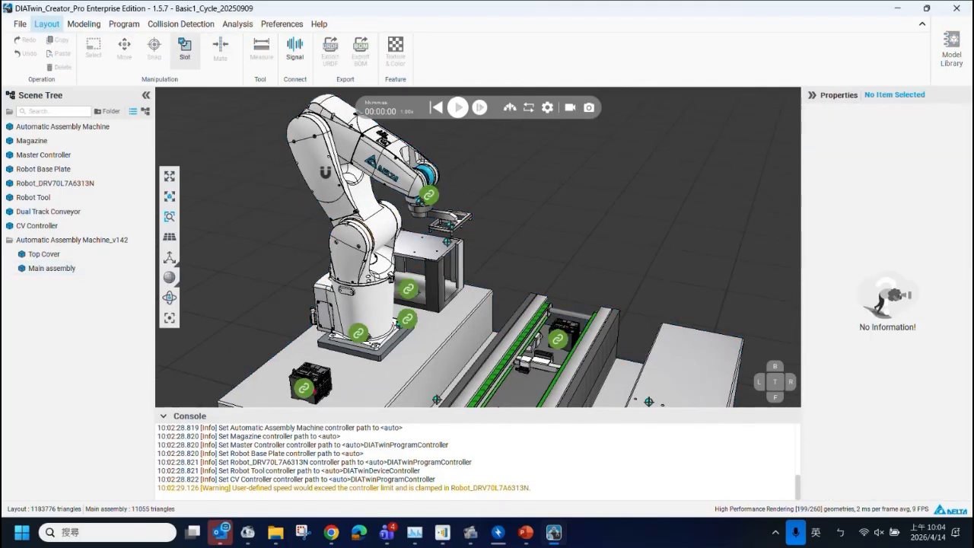
pyautogui.click(452, 220)
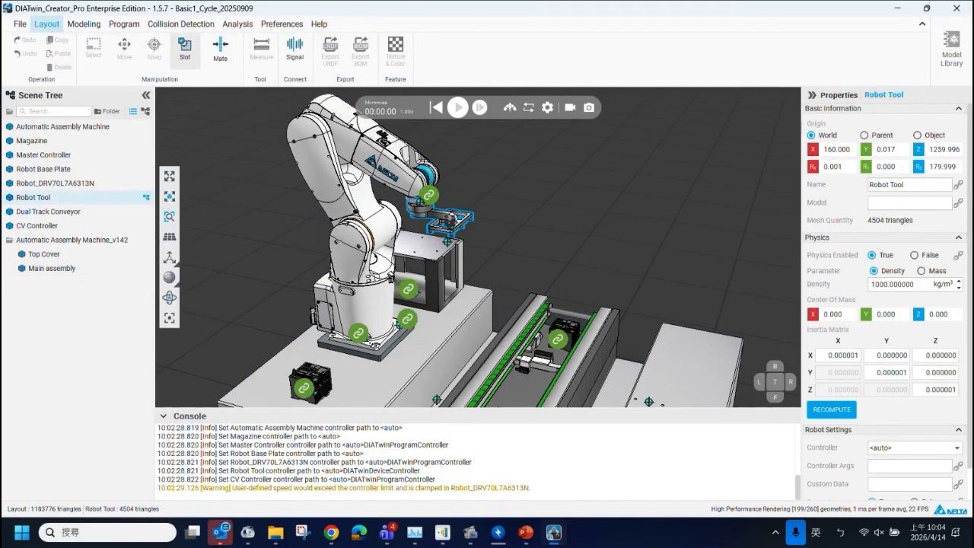
pyautogui.click(185, 54)
pyautogui.click(184, 57)
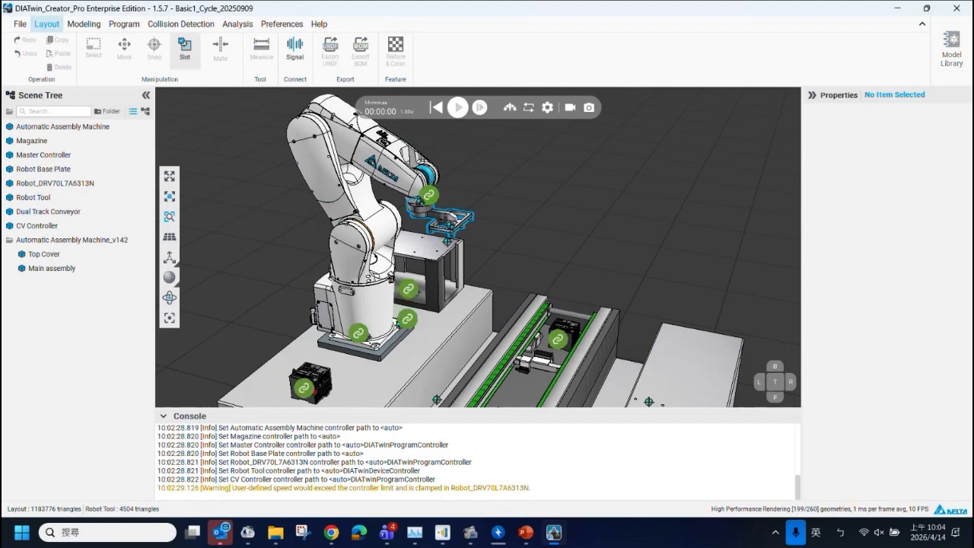
pyautogui.moveTo(451, 220)
pyautogui.mouseDown()
pyautogui.moveTo(514, 235)
pyautogui.moveTo(607, 194)
pyautogui.mouseUp()
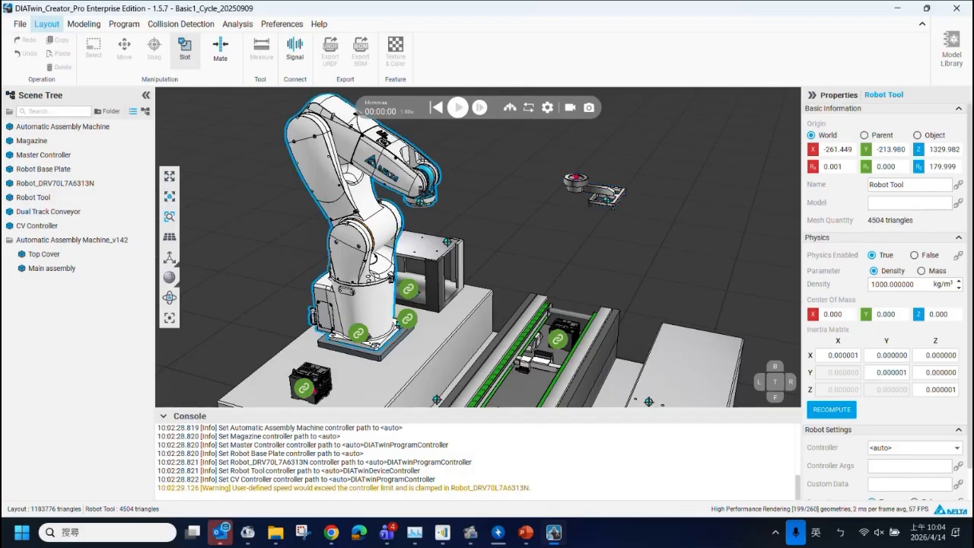
pyautogui.moveTo(597, 196); pyautogui.dragTo(562, 209, button='middle')
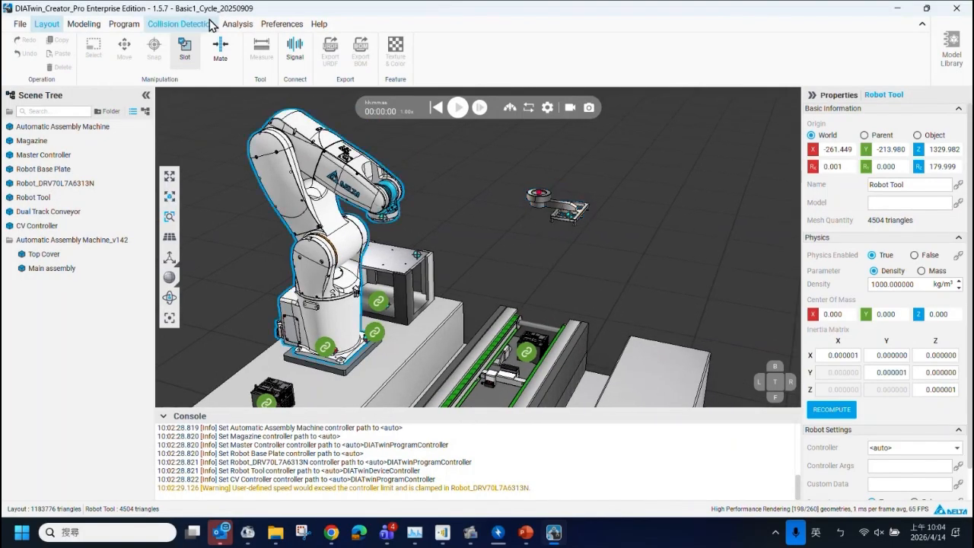
pyautogui.click(436, 183)
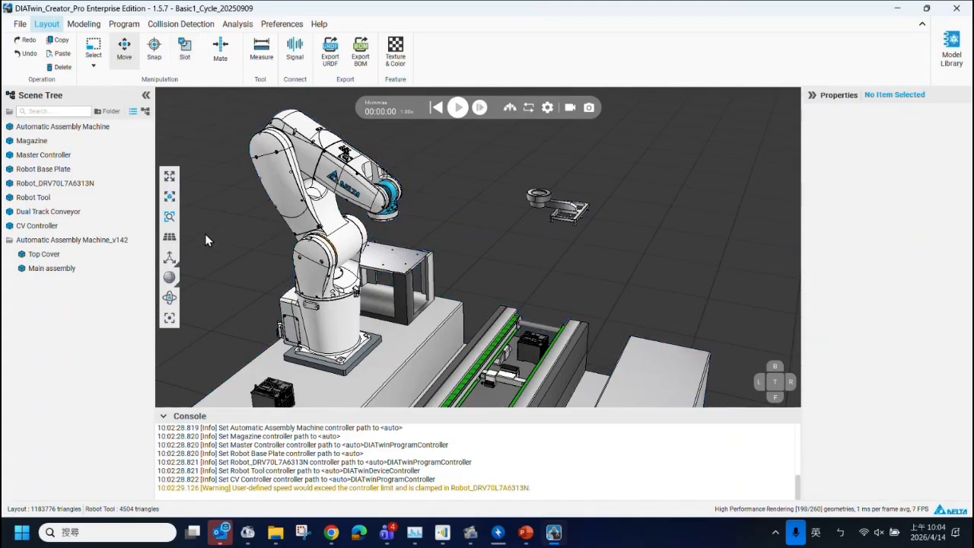
# Snap the Robot Tool to the robot's flange face, reorient and shift it to about X 159, Z 1260, and apply.
pyautogui.click(543, 198)
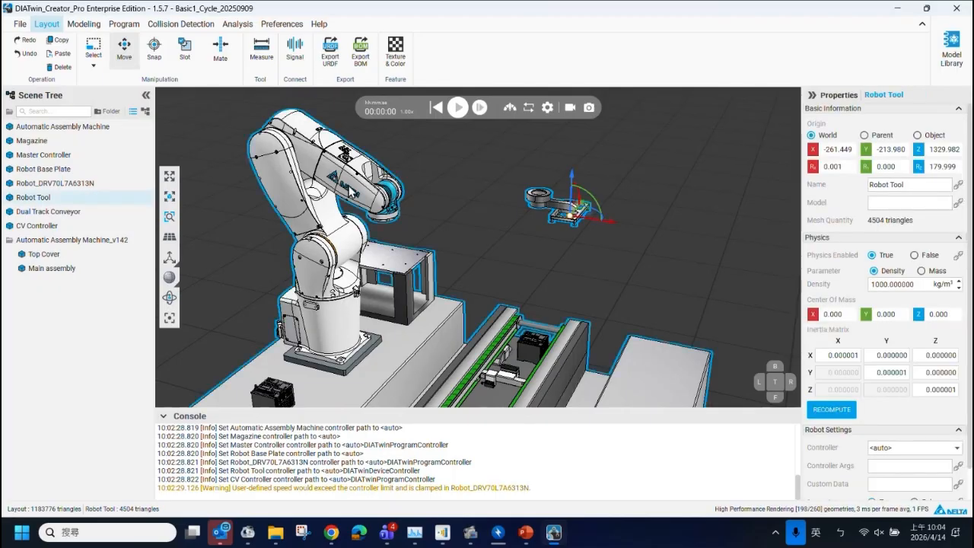
pyautogui.click(154, 47)
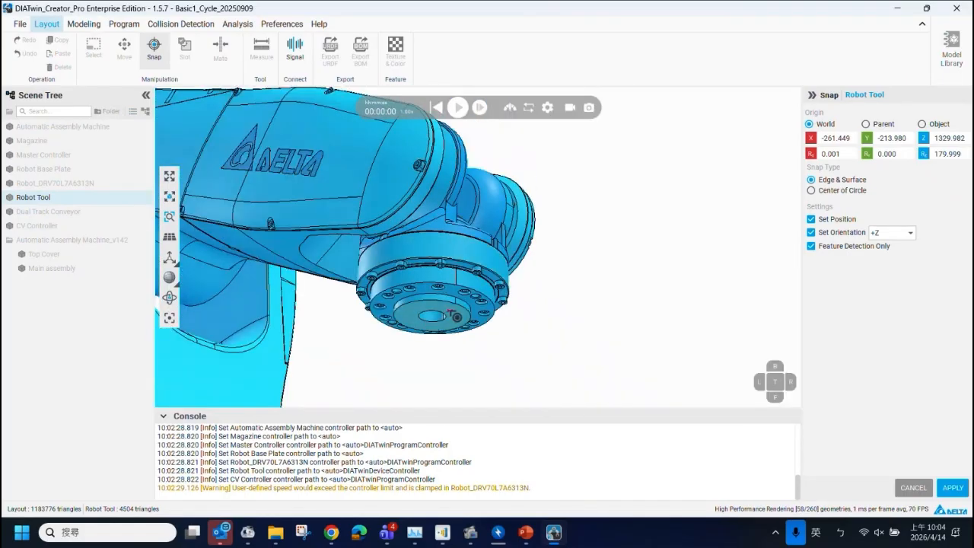
pyautogui.click(445, 311)
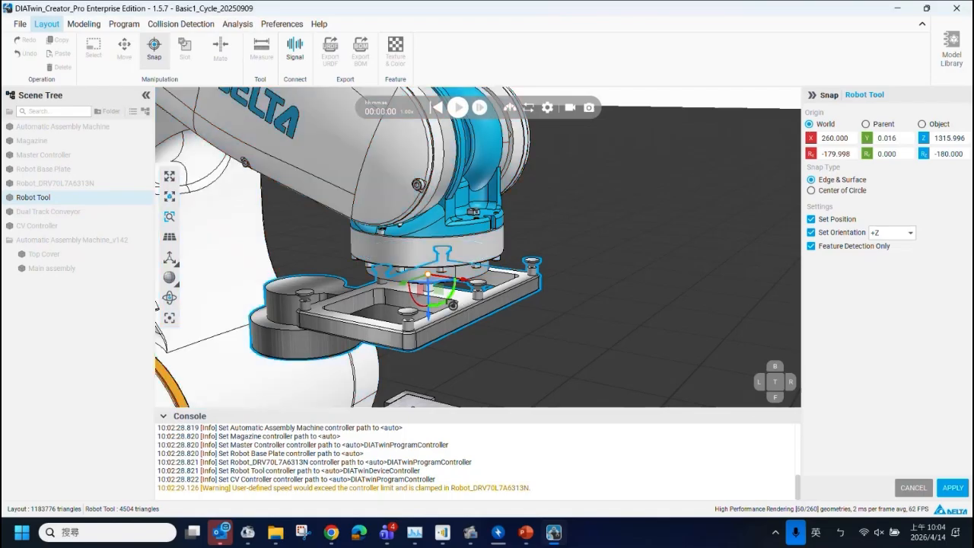
pyautogui.moveTo(454, 290); pyautogui.dragTo(384, 229)
pyautogui.moveTo(404, 284); pyautogui.dragTo(598, 299)
pyautogui.moveTo(561, 262); pyautogui.dragTo(622, 407)
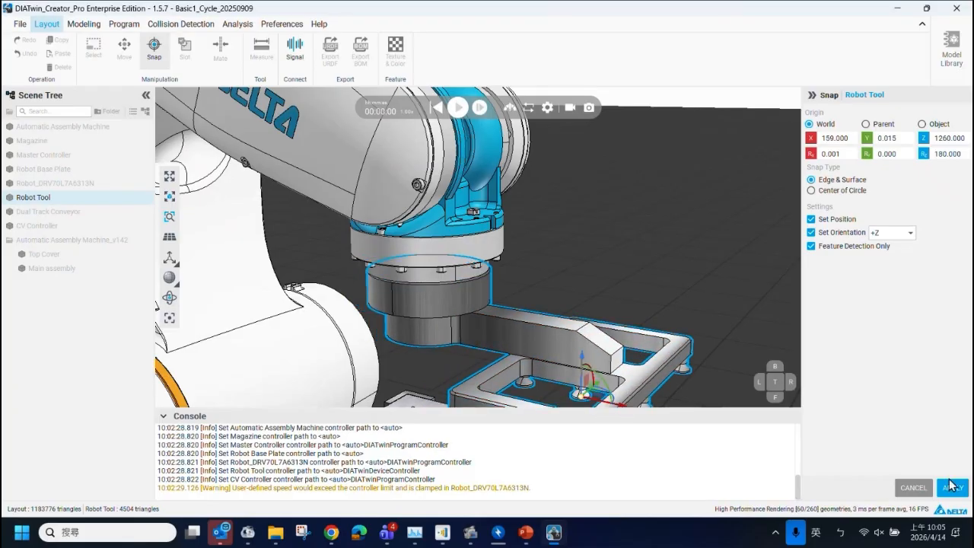
pyautogui.click(953, 488)
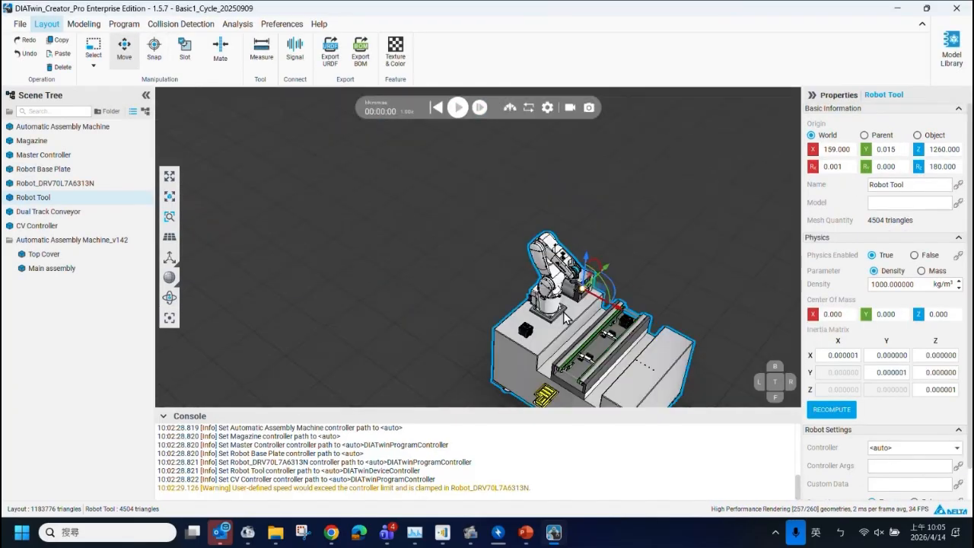
# Try moving the connected machine components along X to about 1793 without the slotted Robot Tool, and undo the move.
pyautogui.click(606, 266)
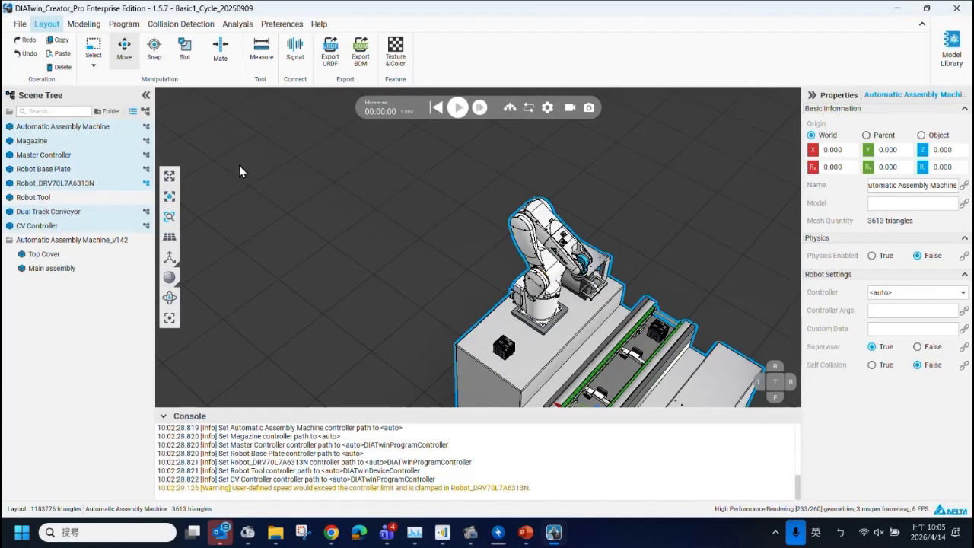
pyautogui.moveTo(544, 350); pyautogui.dragTo(388, 243)
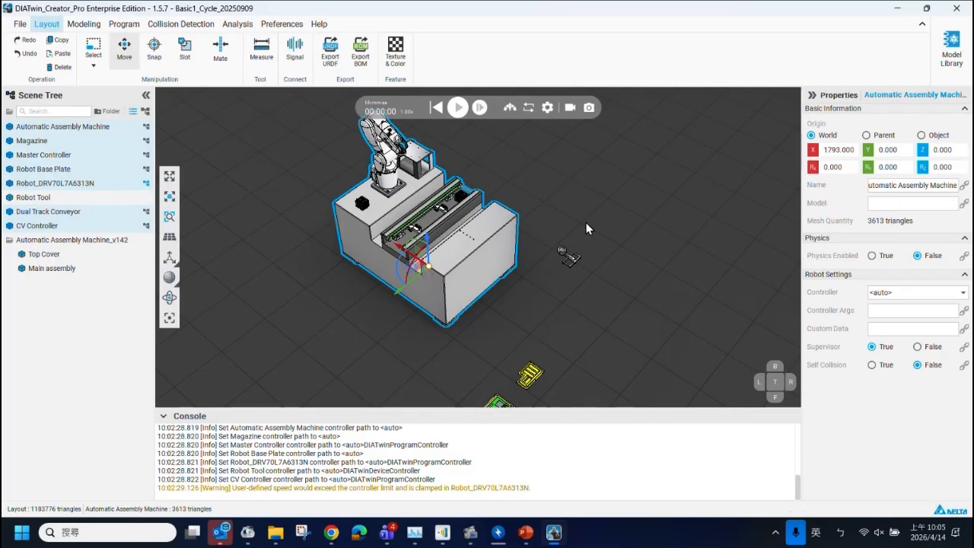
pyautogui.hotkey('ctrl', 'z')
pyautogui.hotkey('ctrl', 'z')
# In Slot mode, pull the Robot Tool off the flange, reattach it to the robot's parent slot, and leave Slot mode.
pyautogui.scroll(5, 547, 266)
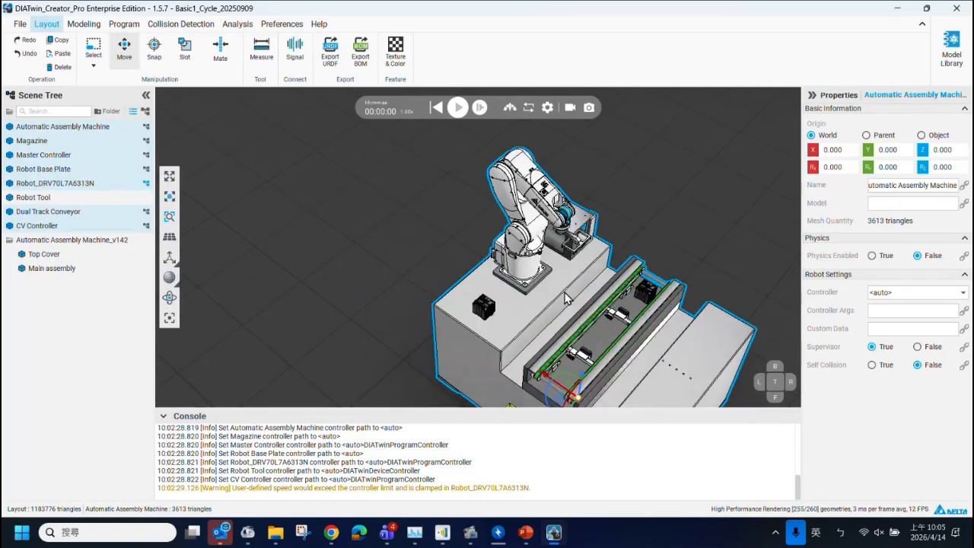
pyautogui.moveTo(524, 310); pyautogui.dragTo(519, 266, button='middle')
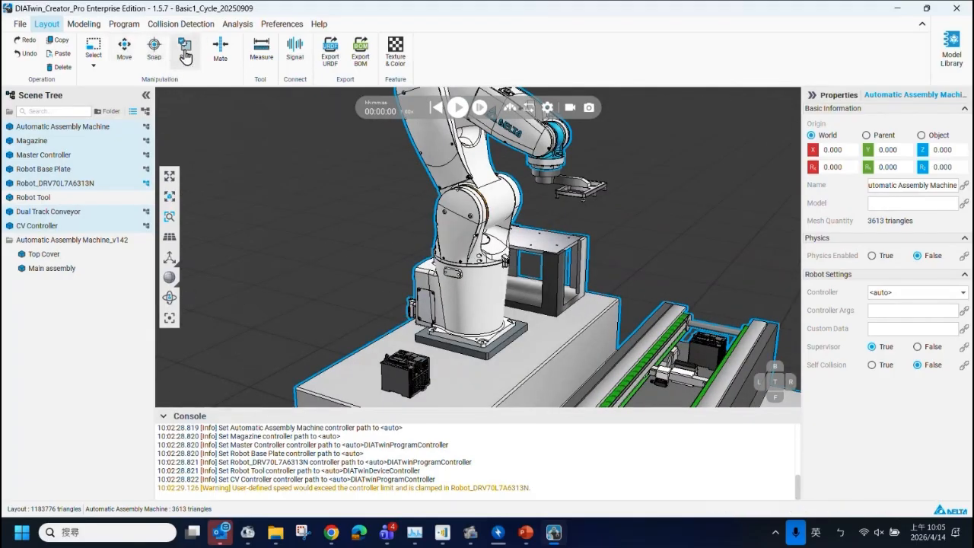
pyautogui.click(185, 47)
pyautogui.moveTo(563, 180); pyautogui.dragTo(631, 200)
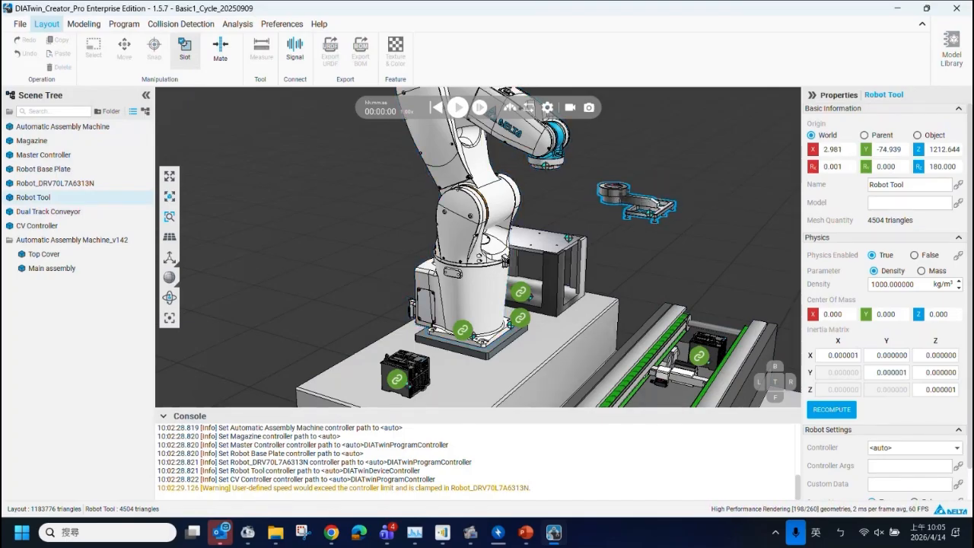
pyautogui.moveTo(613, 189); pyautogui.dragTo(532, 180)
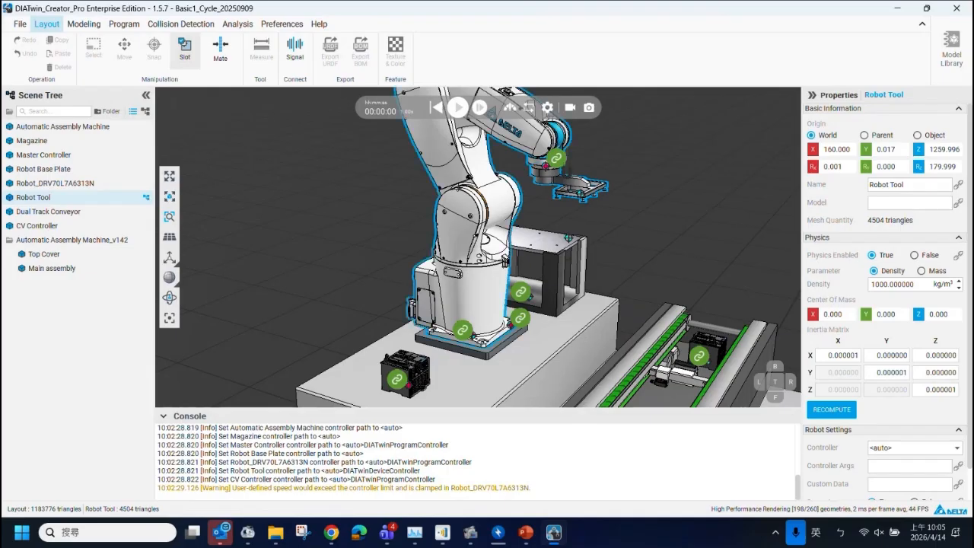
pyautogui.click(191, 59)
# Try moving the whole linked machine with the slotted Robot Tool along X to about 379, and undo the move.
pyautogui.scroll(-3, 552, 174)
pyautogui.moveTo(511, 302); pyautogui.dragTo(457, 203, button='middle')
pyautogui.click(455, 203)
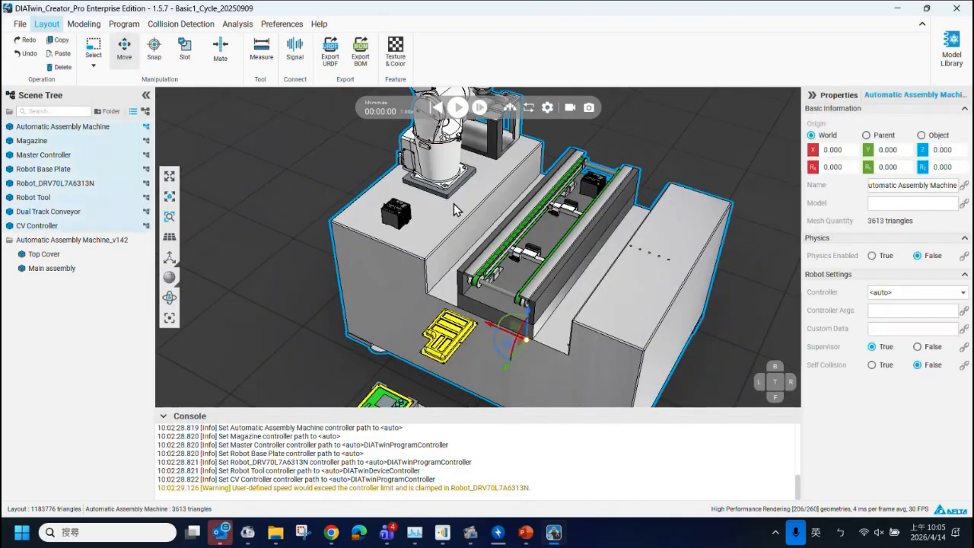
pyautogui.scroll(-3, 507, 323)
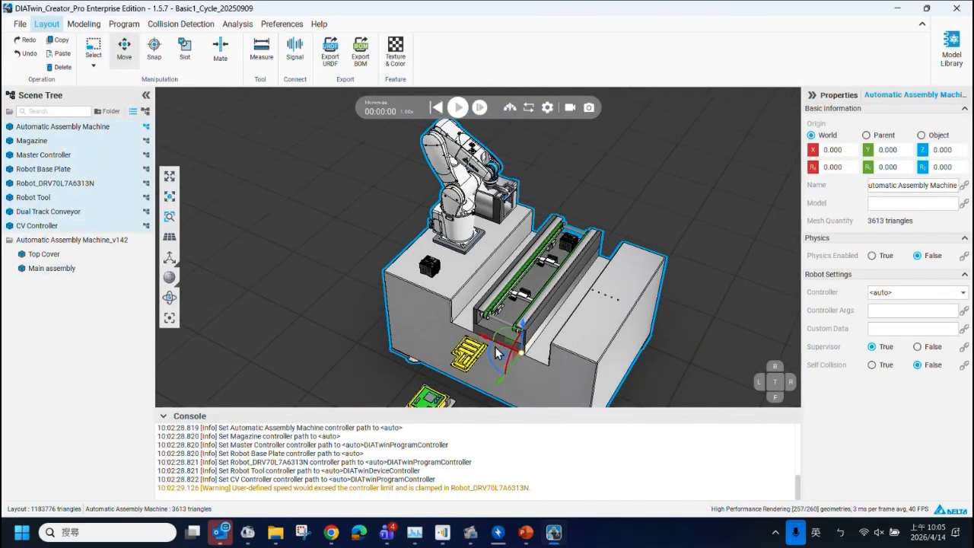
pyautogui.moveTo(496, 348); pyautogui.dragTo(437, 331)
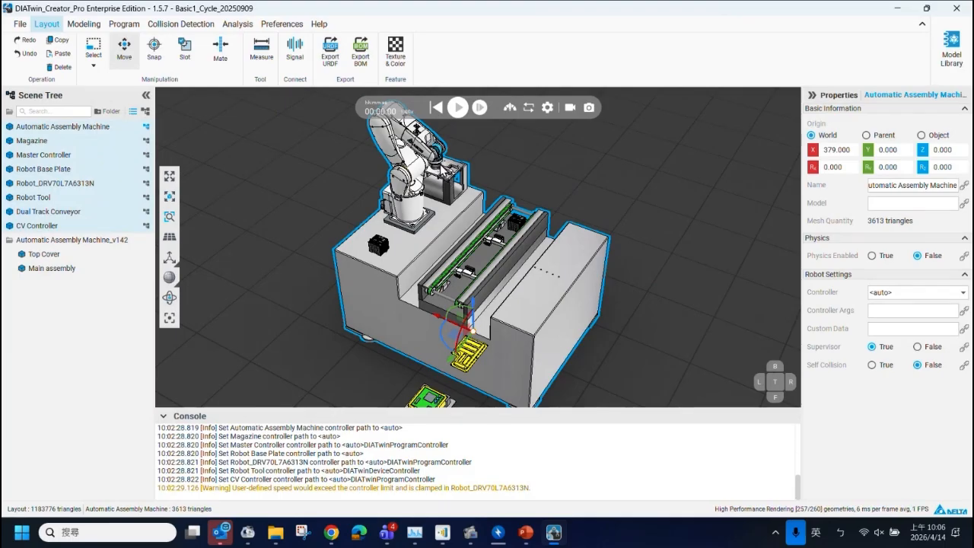
pyautogui.hotkey('ctrl', 'z')
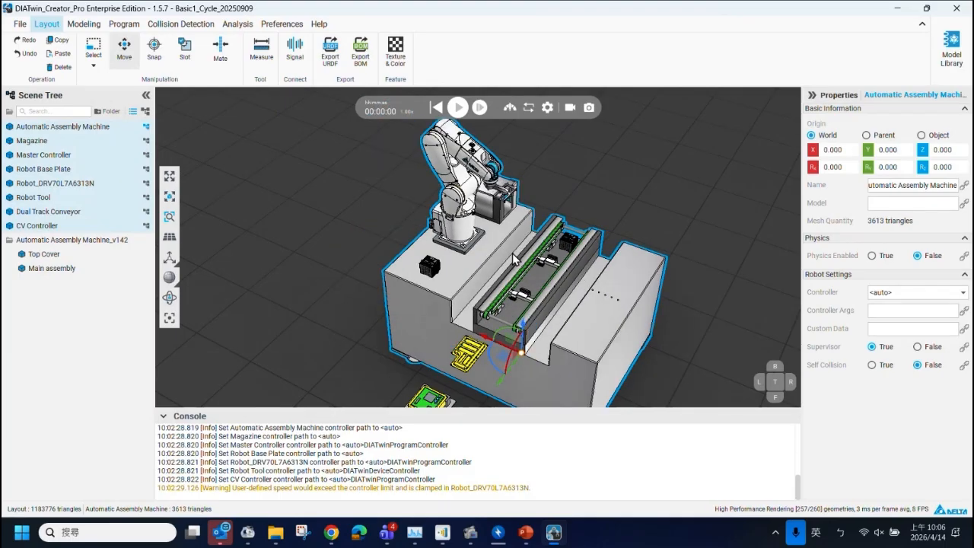
# Switch to PowerPoint and go through slides 45 to 47 on the slot interface and connecting two components.
pyautogui.click(525, 532)
pyautogui.scroll(-5, 76, 373)
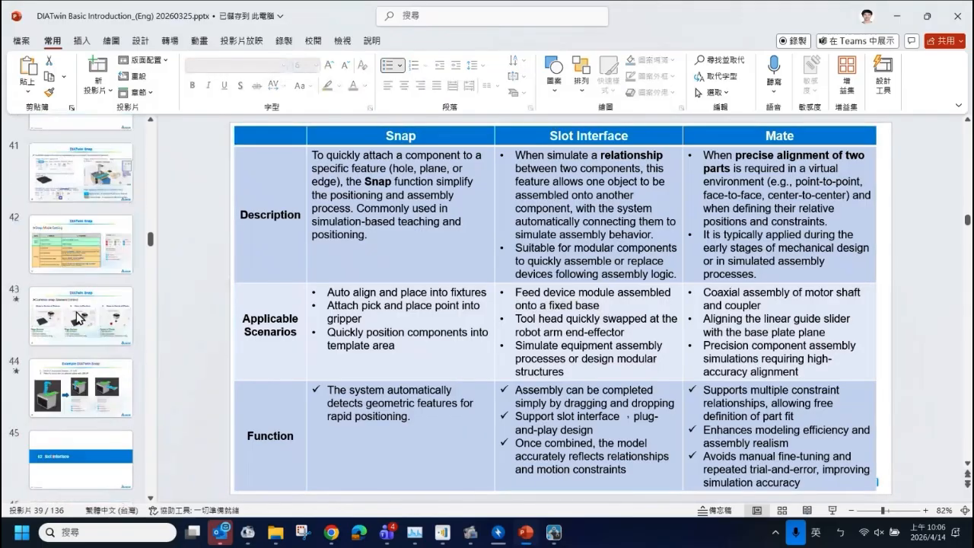
pyautogui.click(76, 376)
pyautogui.scroll(-3, 80, 395)
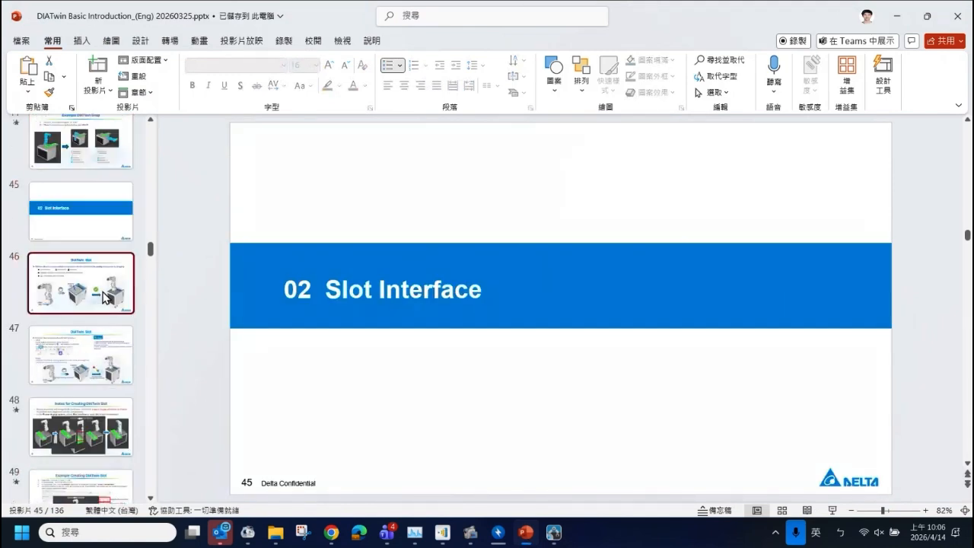
pyautogui.click(122, 289)
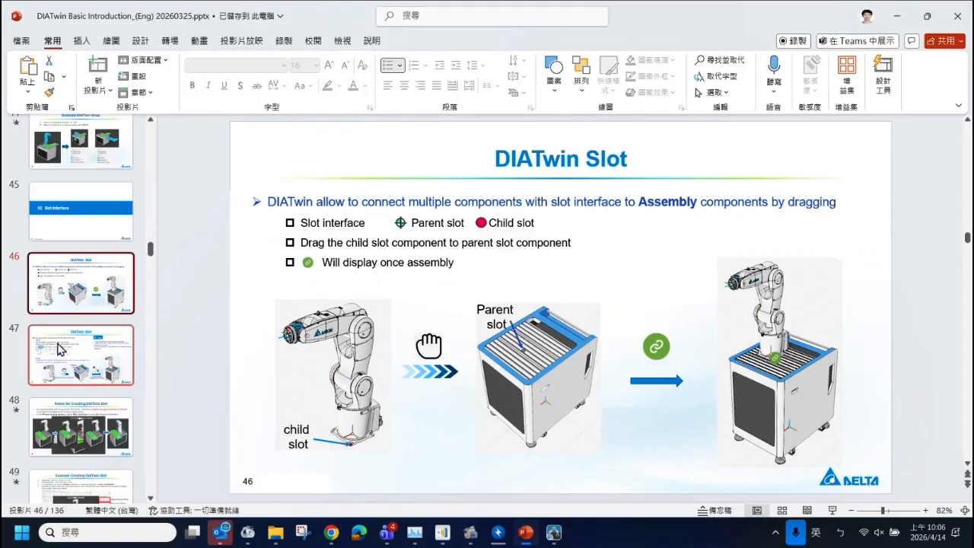
pyautogui.scroll(-2, 84, 228)
pyautogui.click(85, 225)
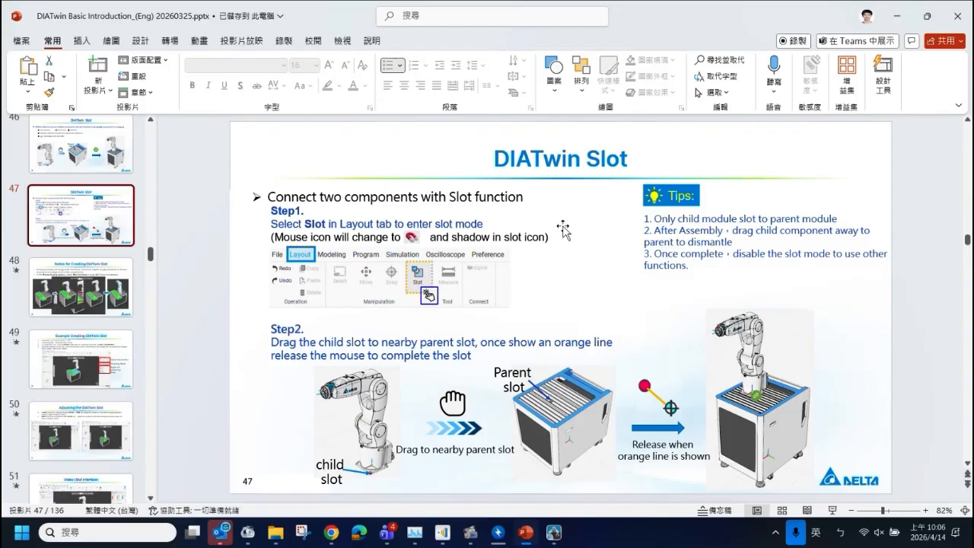
# Switch back to DIATwin Creator and move the Top Cover along Y to about 983, closer to the Main assembly.
pyautogui.click(553, 532)
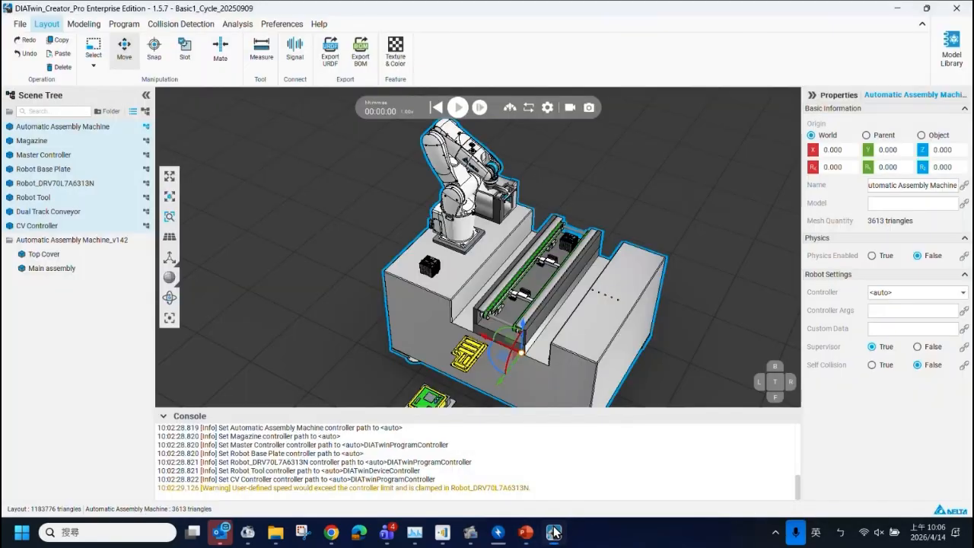
pyautogui.click(46, 254)
pyautogui.scroll(-3, 424, 346)
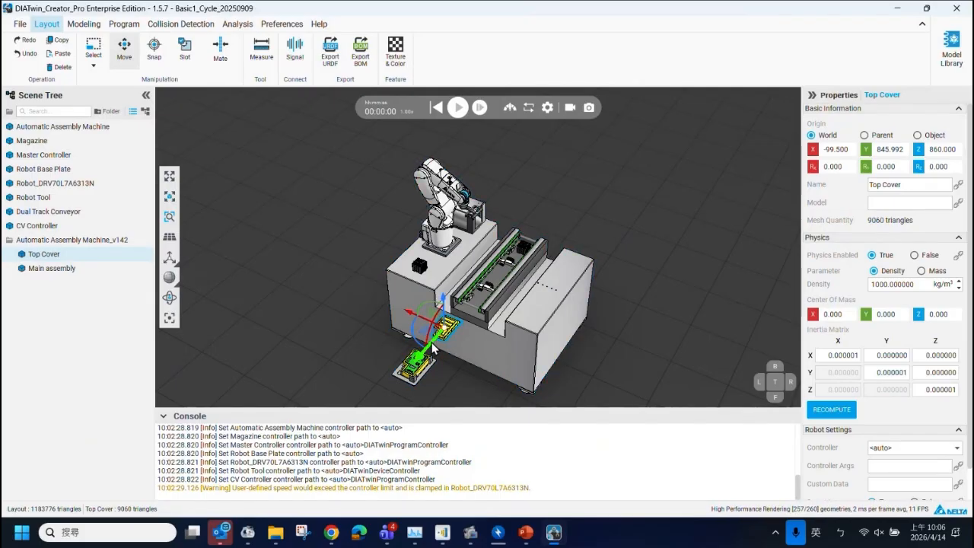
pyautogui.moveTo(432, 344)
pyautogui.mouseDown()
pyautogui.moveTo(384, 386)
pyautogui.moveTo(422, 355)
pyautogui.mouseUp()
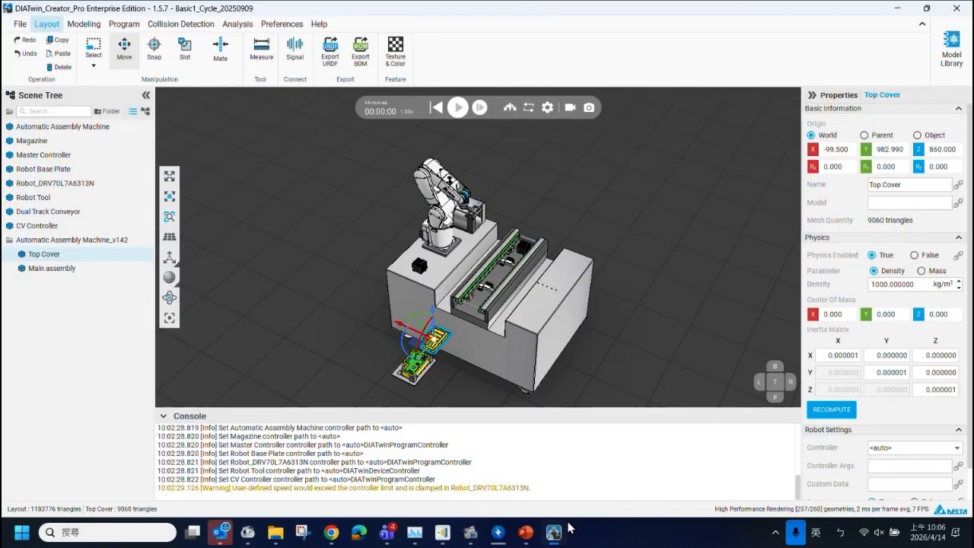
pyautogui.moveTo(428, 262)
pyautogui.mouseDown(button='middle')
pyautogui.moveTo(408, 268)
pyautogui.moveTo(416, 276)
pyautogui.mouseUp(button='middle')
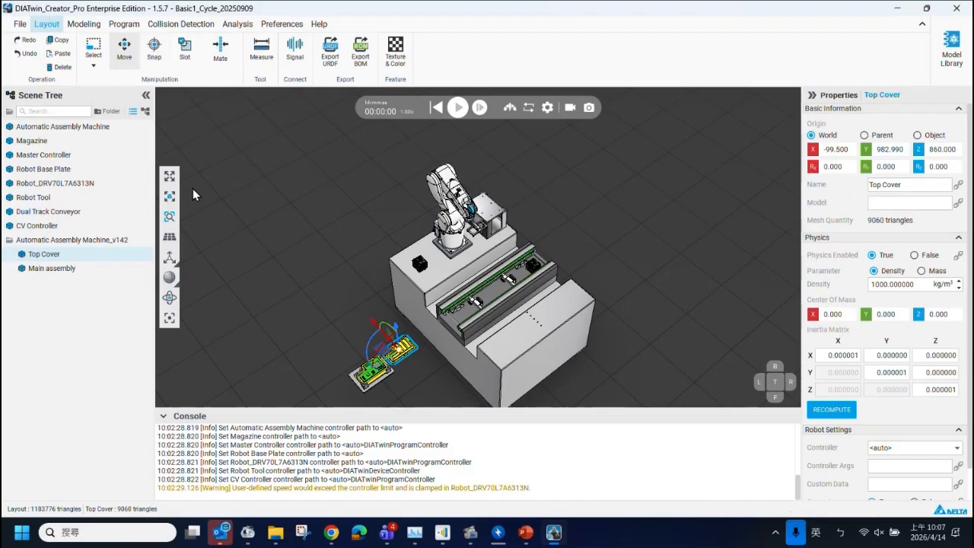
pyautogui.moveTo(451, 280); pyautogui.dragTo(452, 243, button='middle')
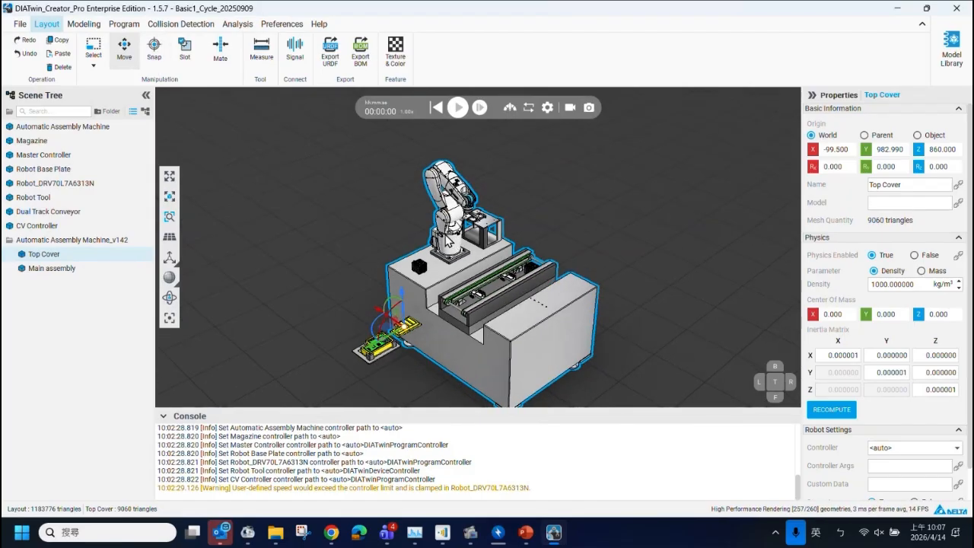
# In the modeling workspace, select the Machine Base and the robot's J2-S part to examine the individual parts of the linked machine.
pyautogui.click(448, 242)
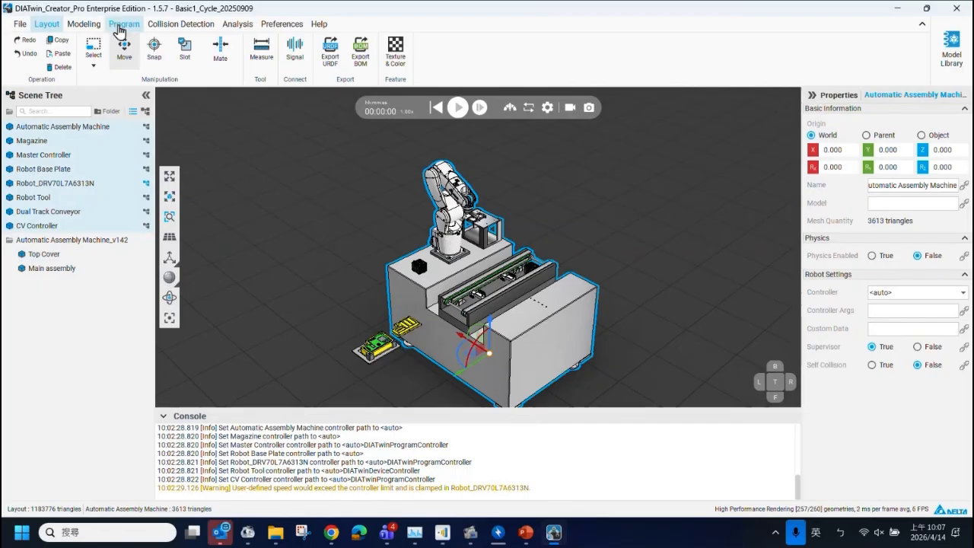
pyautogui.click(84, 24)
pyautogui.click(439, 283)
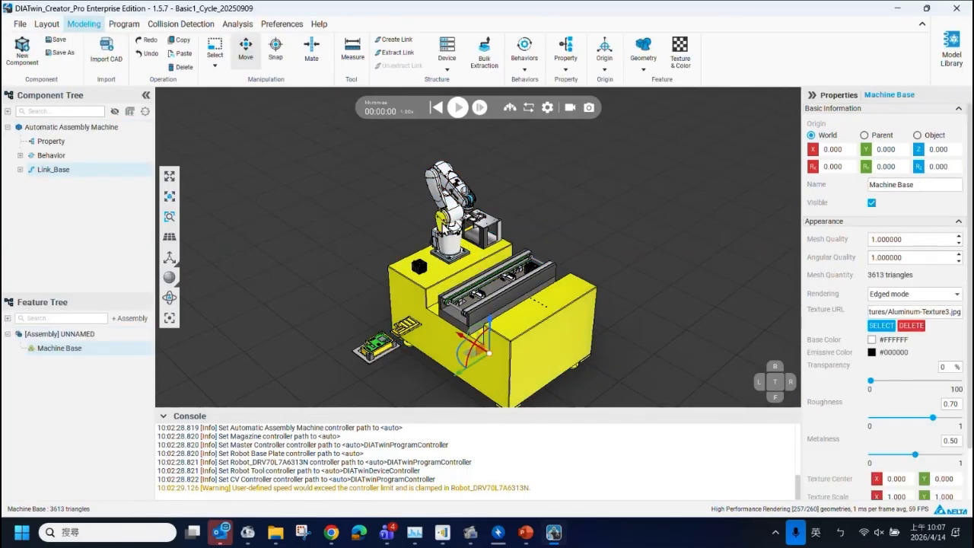
pyautogui.click(439, 278)
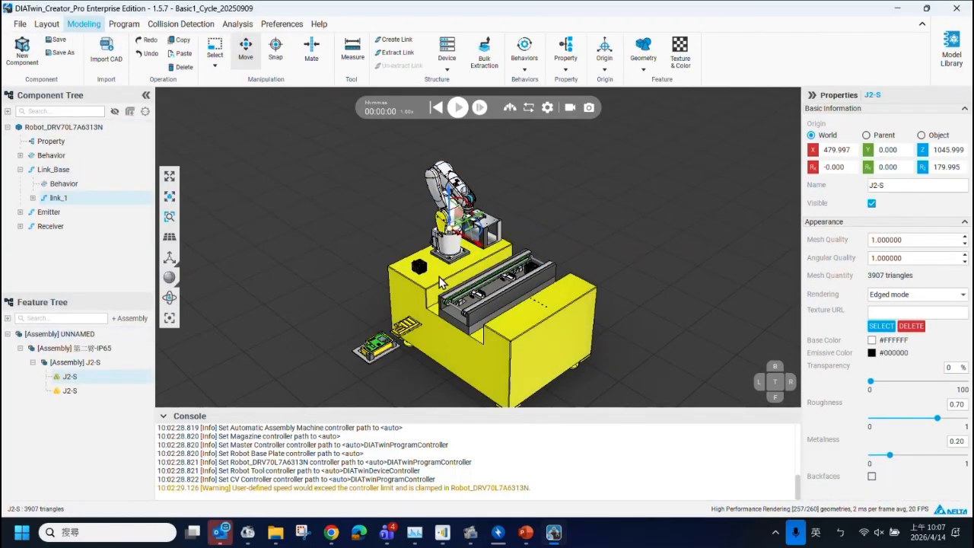
pyautogui.click(439, 276)
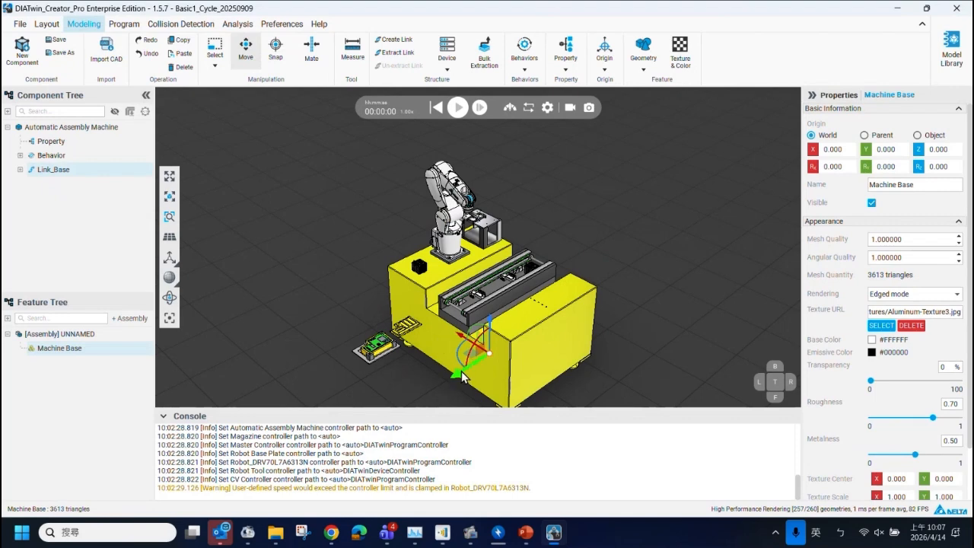
pyautogui.moveTo(438, 261); pyautogui.dragTo(442, 273, button='middle')
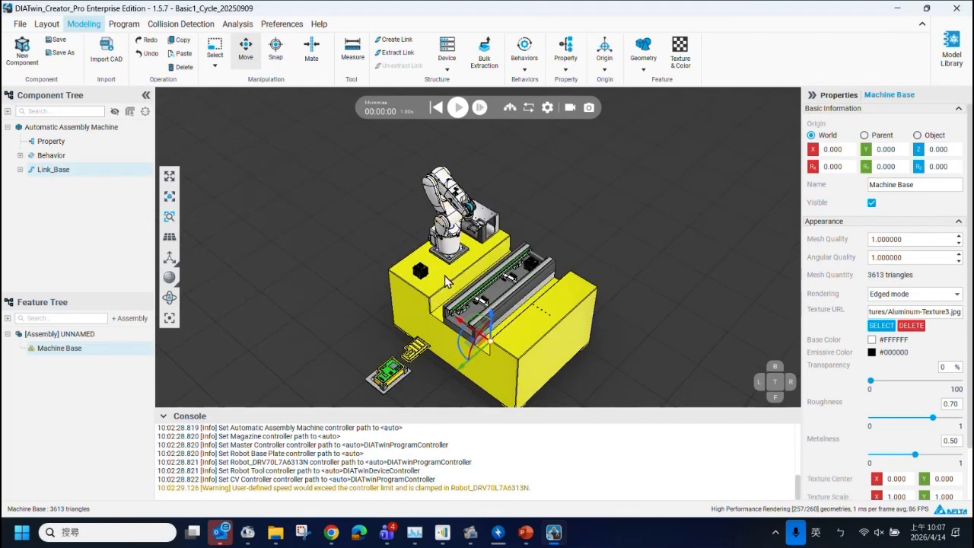
pyautogui.scroll(3, 449, 237)
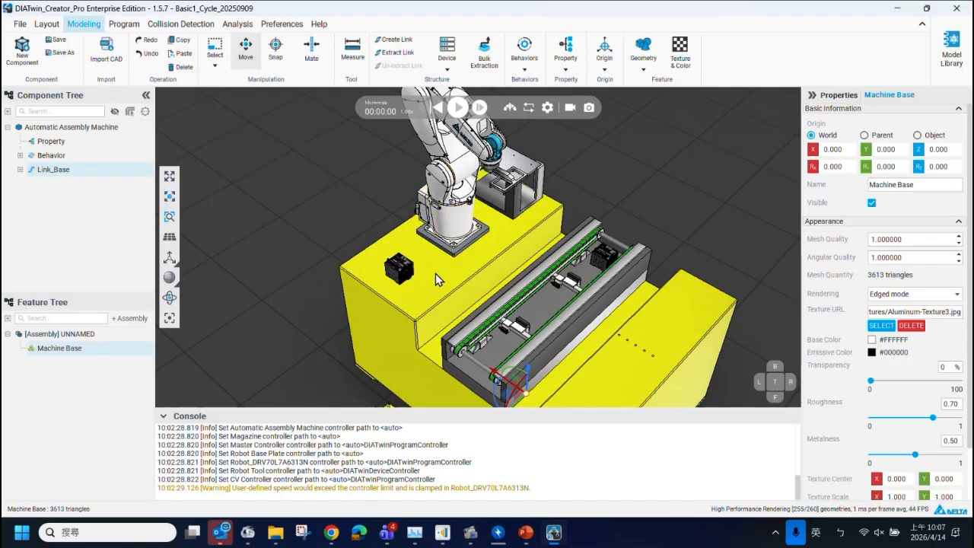
pyautogui.scroll(-3, 445, 228)
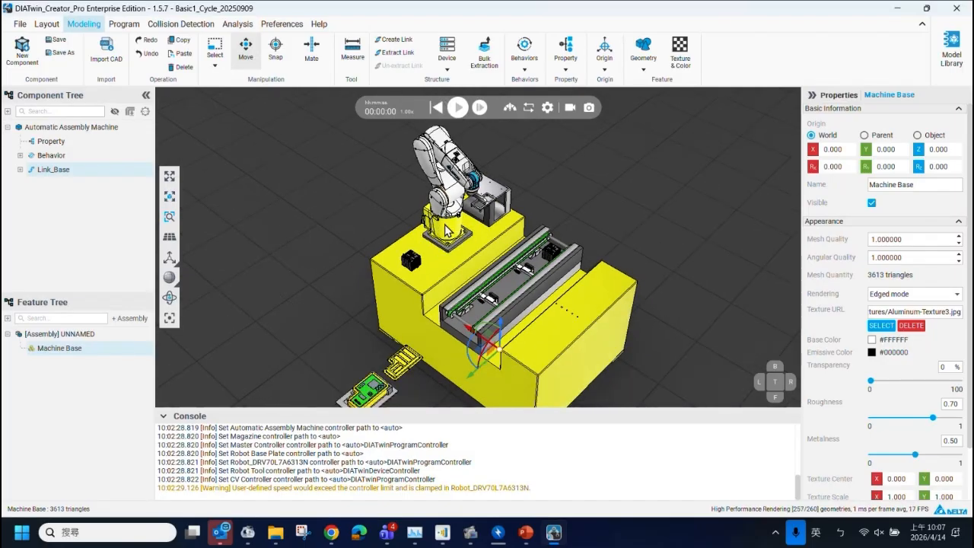
pyautogui.click(445, 221)
# Return to the layout workspace, open the Snap settings for the Automatic Assembly Machine, and cancel them.
pyautogui.click(46, 24)
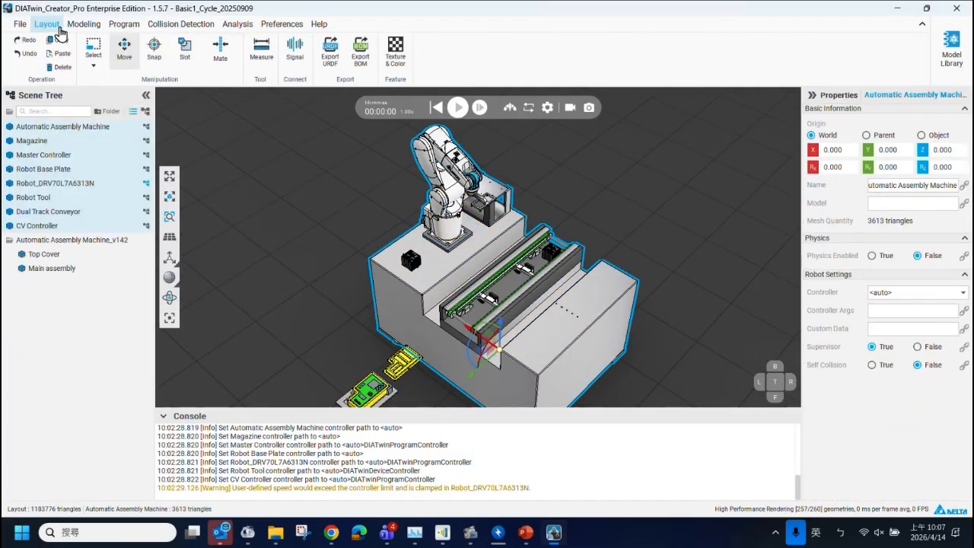
pyautogui.click(156, 50)
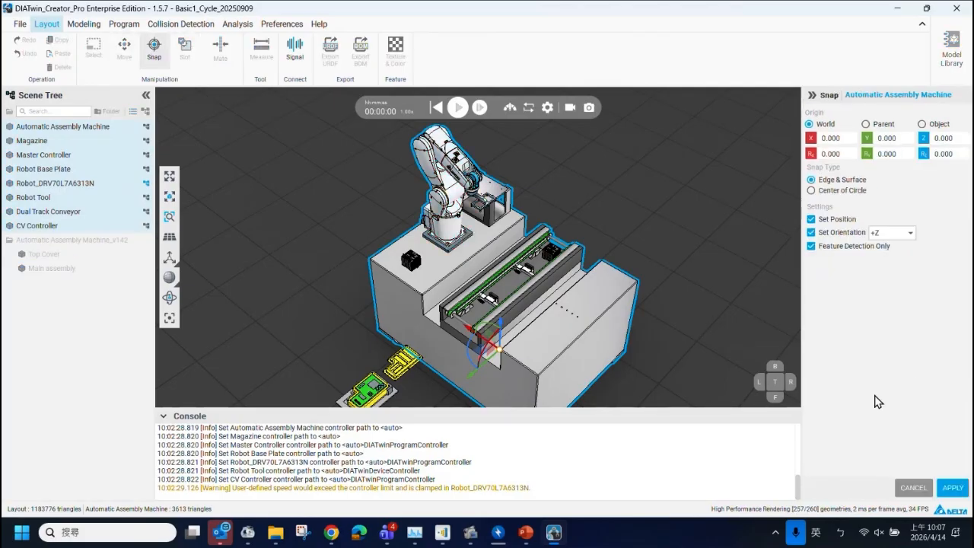
pyautogui.click(913, 488)
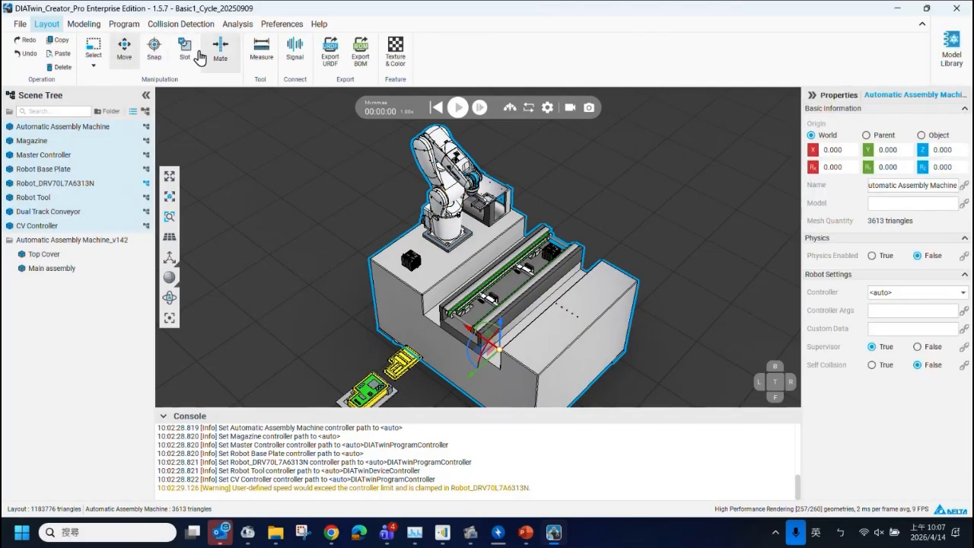
# In Slot mode, nudge Robot_DRV70L7A6313N at its base plate slot, leave Slot mode, and reselect the whole linked machine.
pyautogui.click(188, 55)
pyautogui.scroll(3, 446, 222)
pyautogui.click(448, 219)
pyautogui.moveTo(447, 217)
pyautogui.mouseDown()
pyautogui.moveTo(362, 167)
pyautogui.moveTo(424, 204)
pyautogui.moveTo(442, 228)
pyautogui.mouseUp()
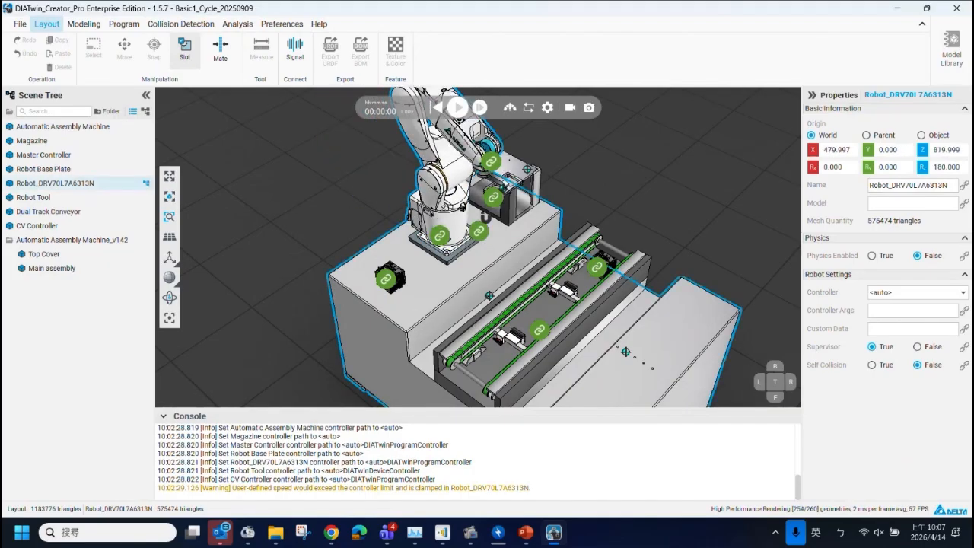
pyautogui.click(187, 46)
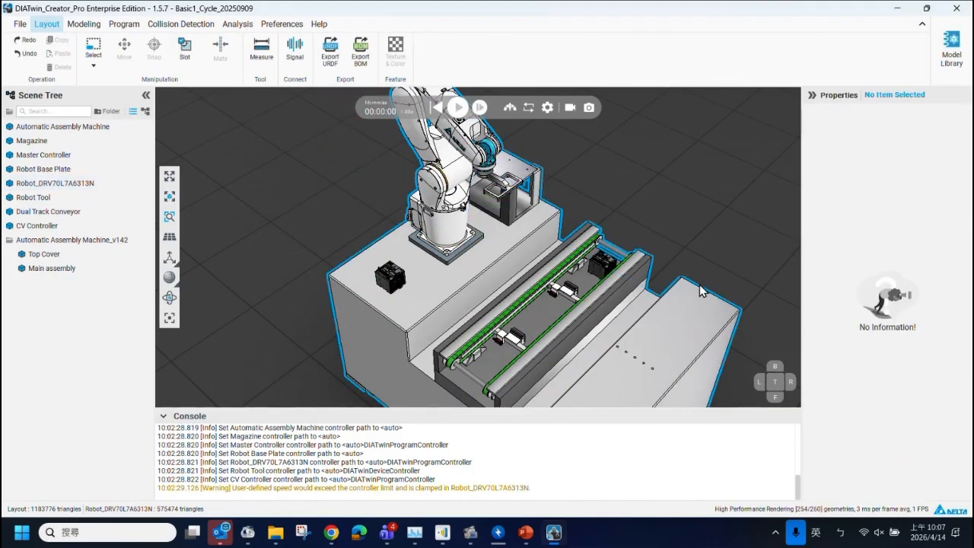
pyautogui.click(451, 223)
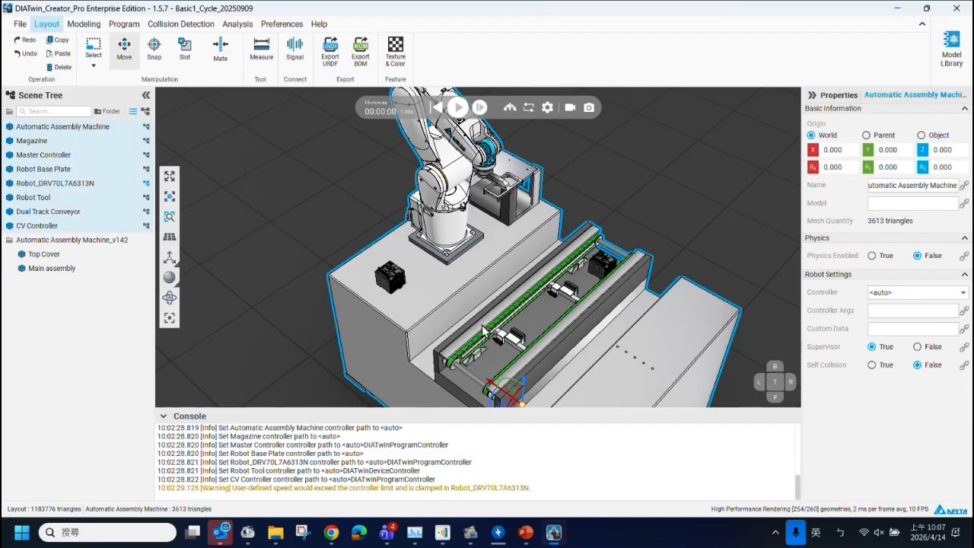
pyautogui.scroll(-5, 479, 235)
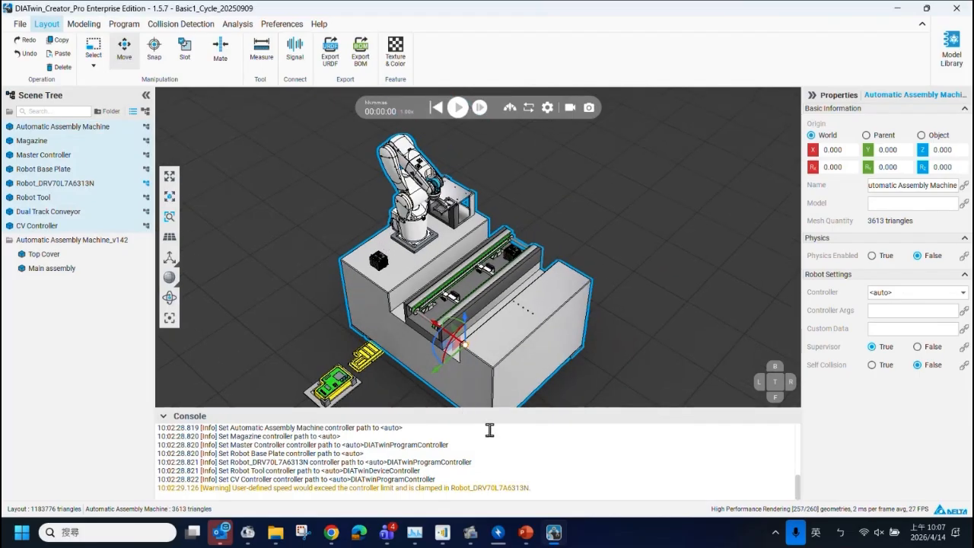
# Switch to PowerPoint and open slide 48 with the notes for creating a DIATwin slot.
pyautogui.click(525, 533)
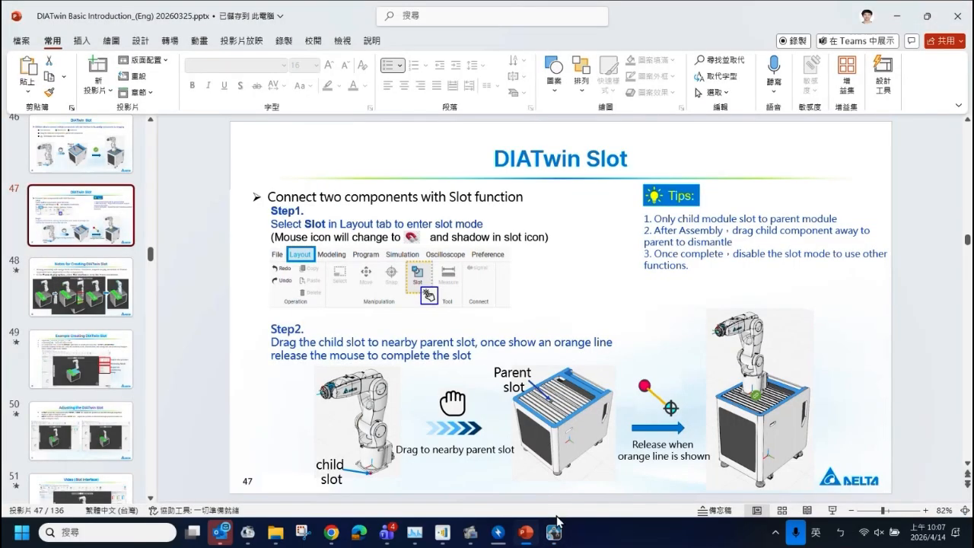
pyautogui.click(94, 286)
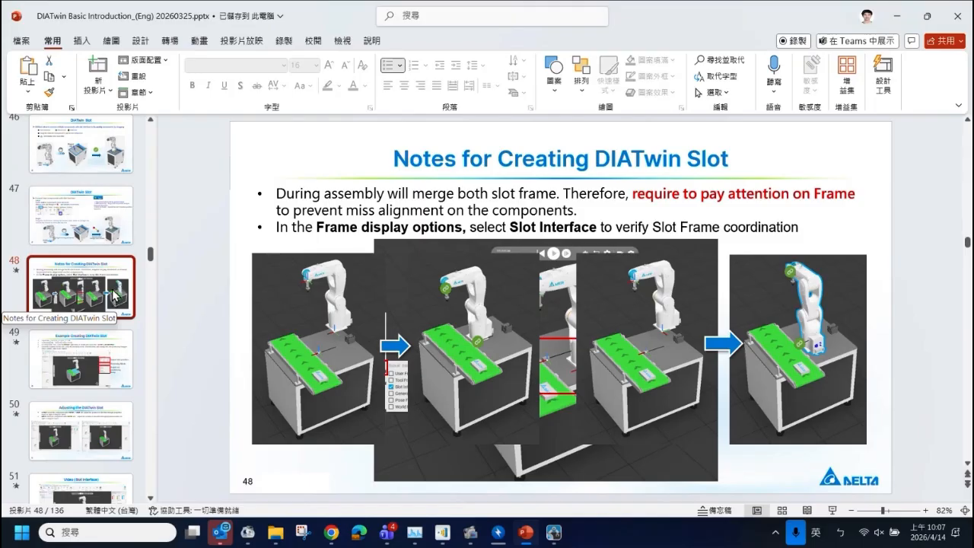
# Switch back to DIATwin Creator and turn on the Slot Interface frame display.
pyautogui.click(553, 534)
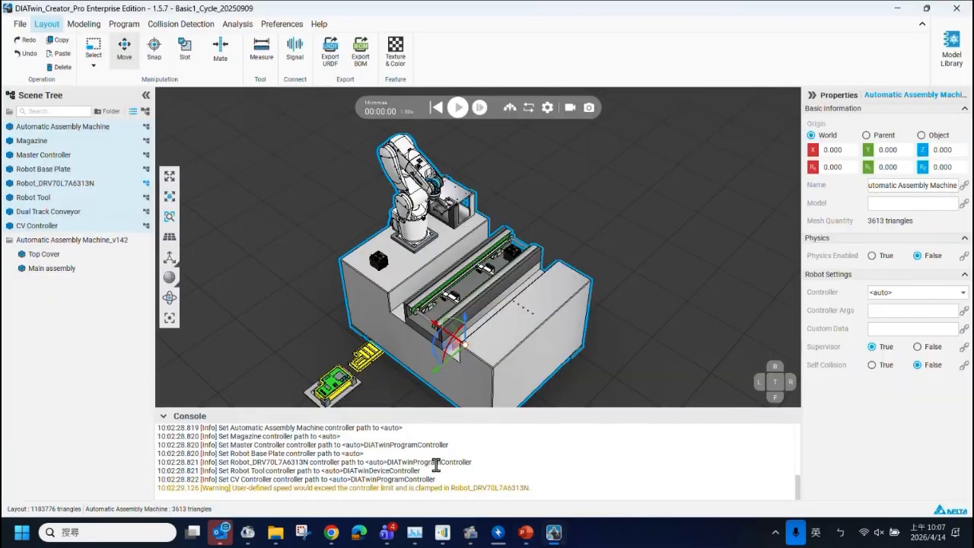
pyautogui.click(171, 261)
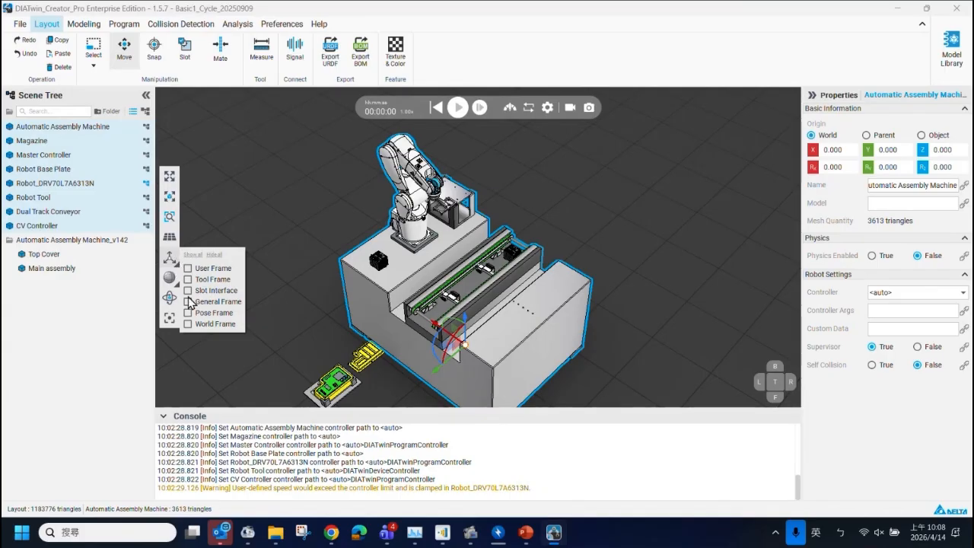
pyautogui.click(188, 290)
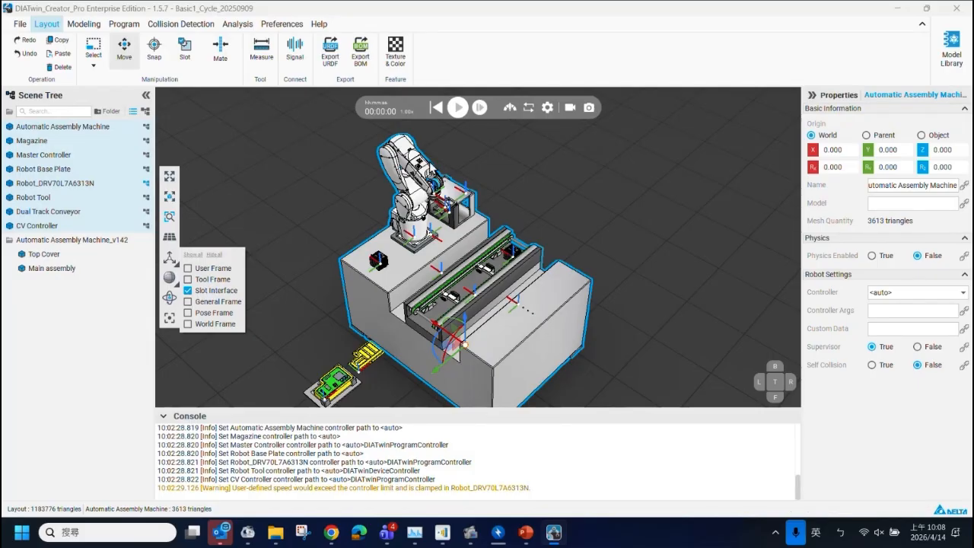
# In Slot mode, pull Robot_DRV70L7A6313N off its base plate to about X 1266, Y 276, Z 1161, and leave Slot mode.
pyautogui.scroll(-1, 449, 225)
pyautogui.click(448, 225)
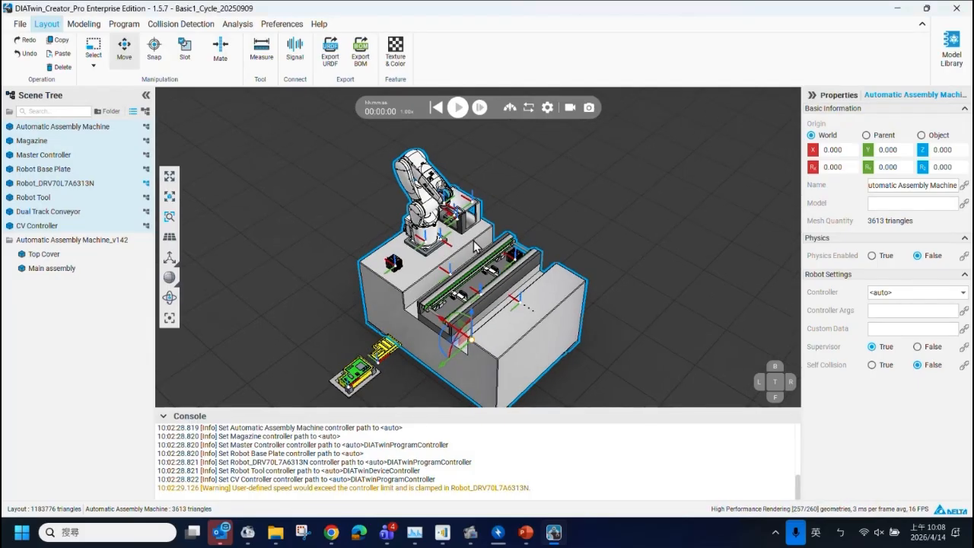
pyautogui.click(185, 47)
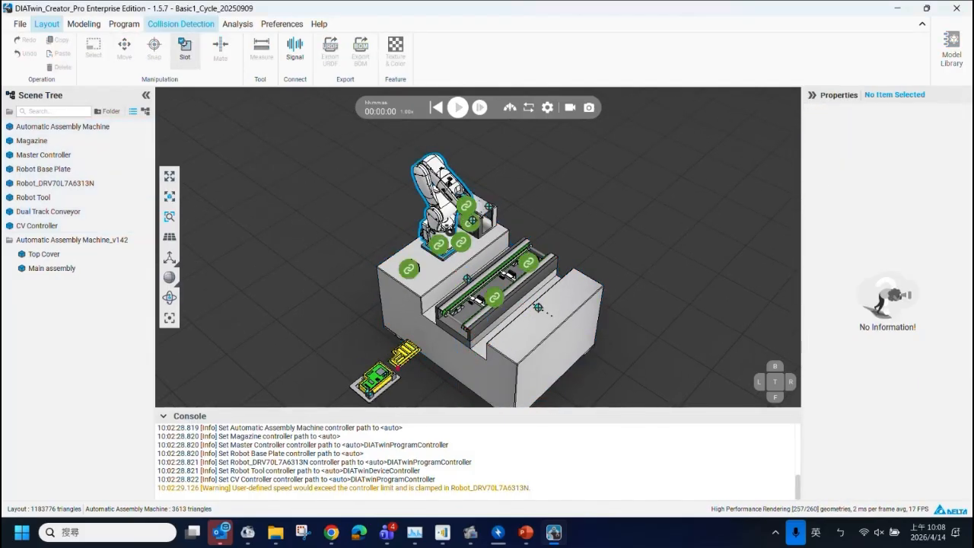
pyautogui.moveTo(448, 227); pyautogui.dragTo(340, 161)
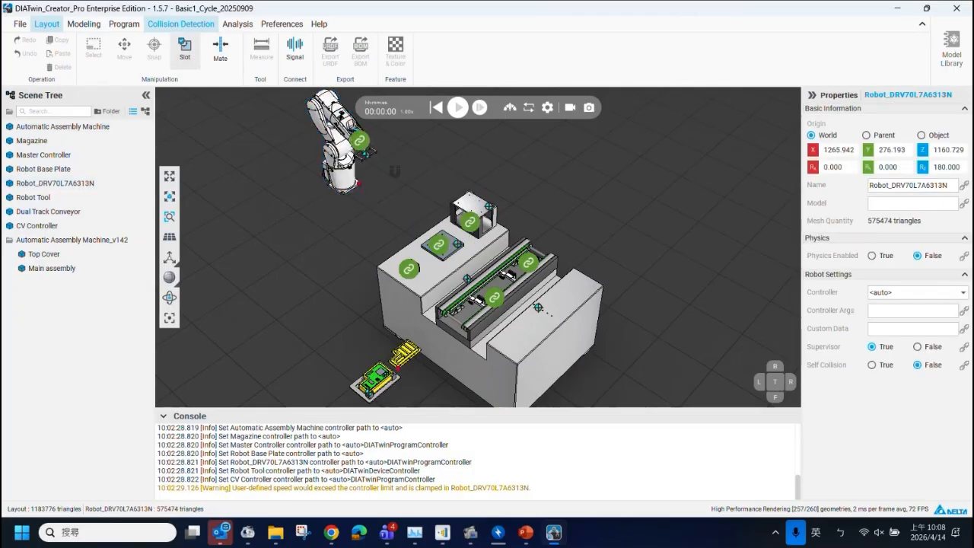
pyautogui.click(185, 47)
# Examine the slot frames on the Robot Base Plate up close and select the remaining linked machine.
pyautogui.scroll(2, 365, 180)
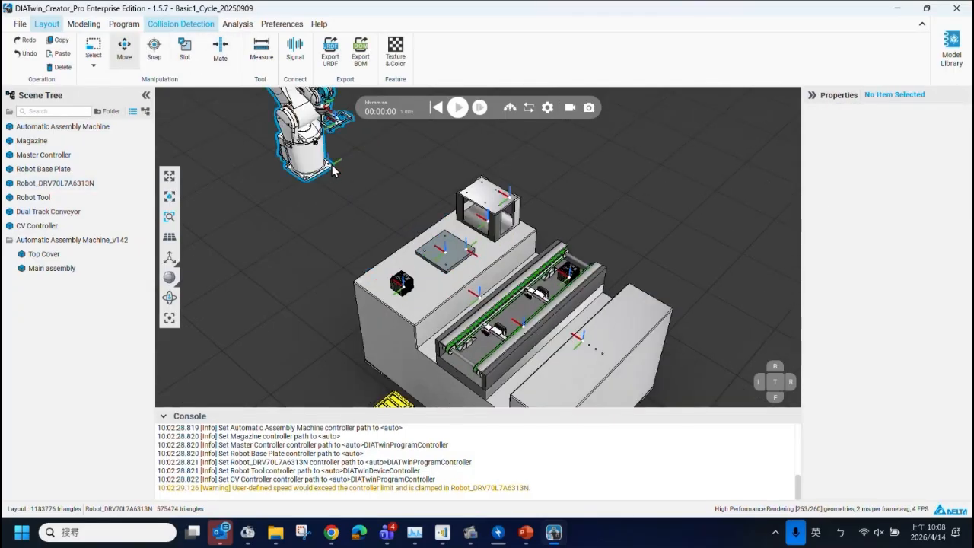
pyautogui.scroll(2, 466, 249)
pyautogui.scroll(2, 466, 249)
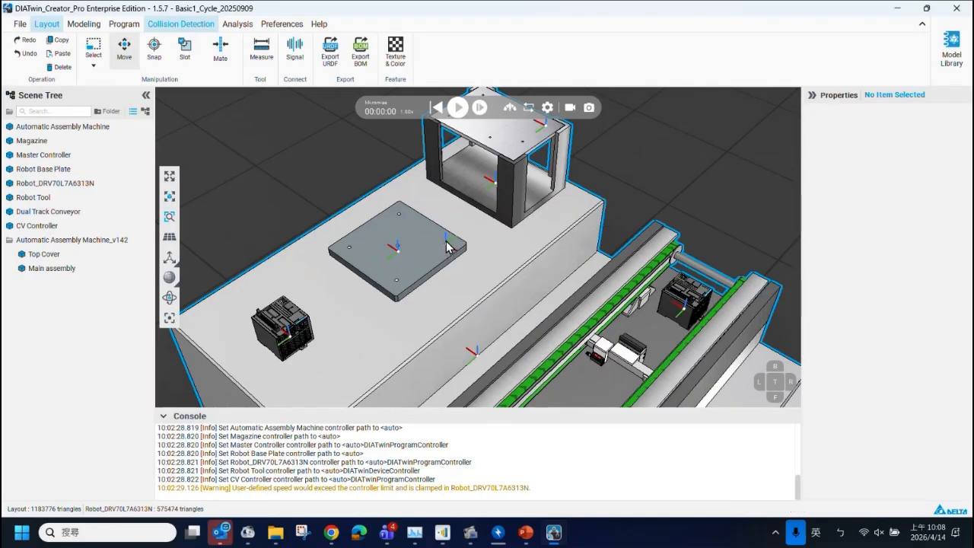
pyautogui.click(435, 252)
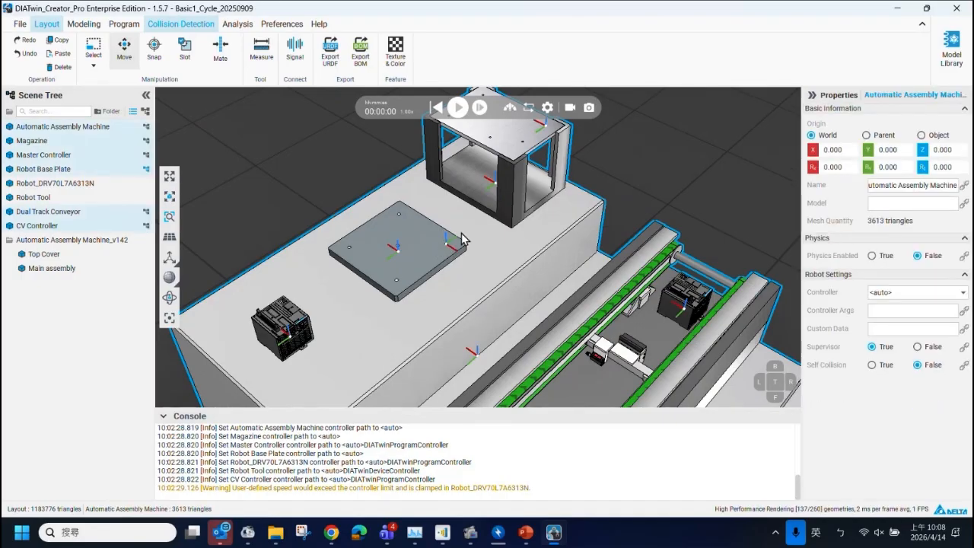
pyautogui.scroll(-5, 447, 248)
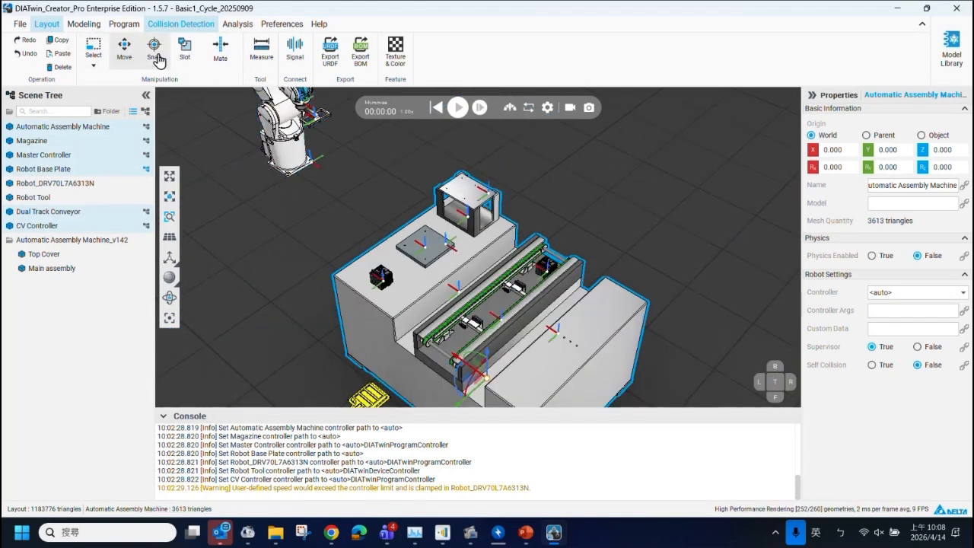
# In Slot mode, reattach Robot_DRV70L7A6313N to the base plate's parent slot, and leave Slot mode.
pyautogui.click(185, 49)
pyautogui.moveTo(282, 145); pyautogui.dragTo(414, 226)
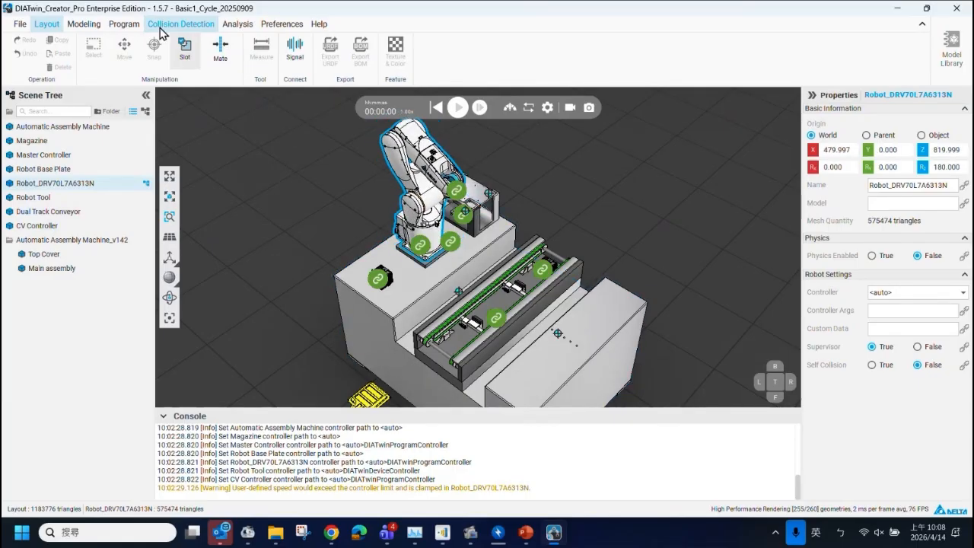
pyautogui.click(185, 48)
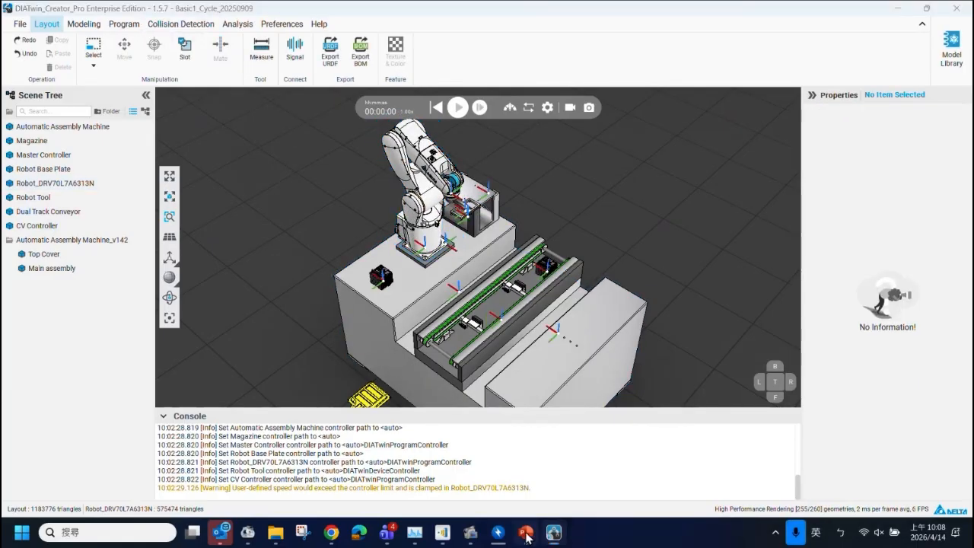
# Switch to PowerPoint and go through slides 49 and 50 on creating and adjusting a slot, returning to slide 49.
pyautogui.click(525, 531)
pyautogui.scroll(-1, 81, 332)
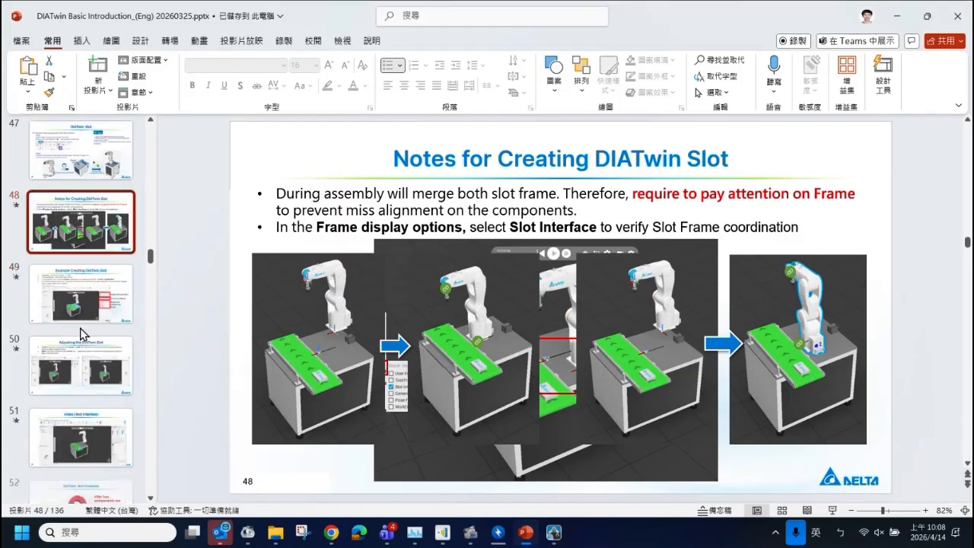
pyautogui.click(92, 309)
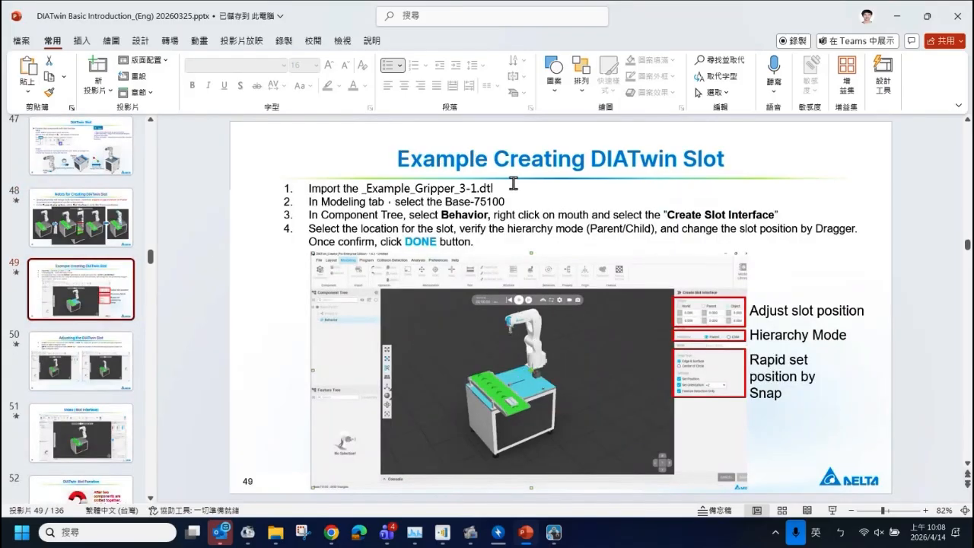
pyautogui.click(110, 350)
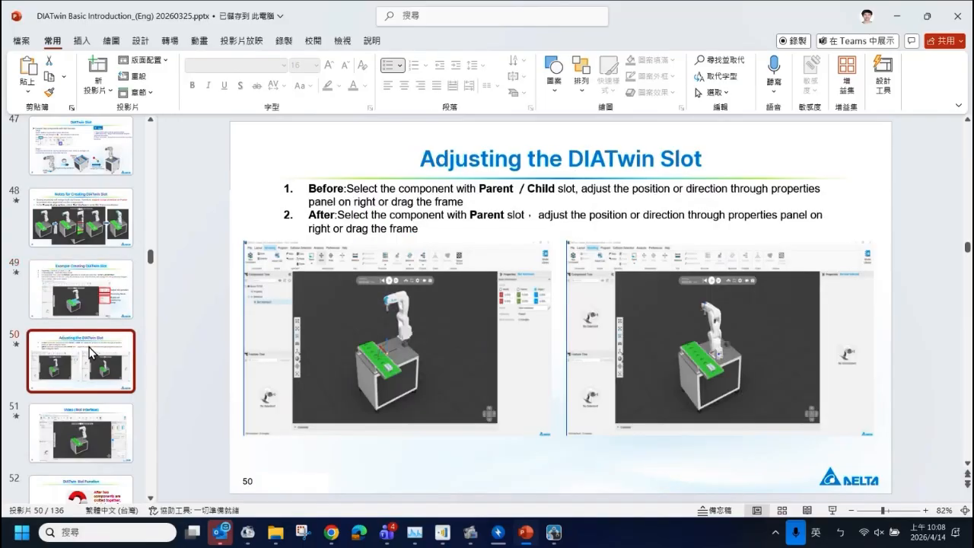
pyautogui.click(104, 298)
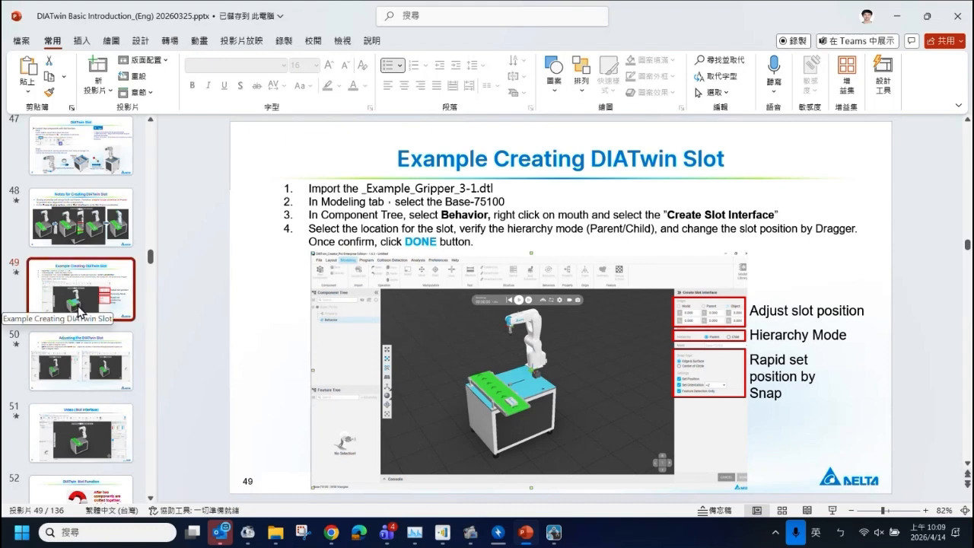
pyautogui.click(523, 368)
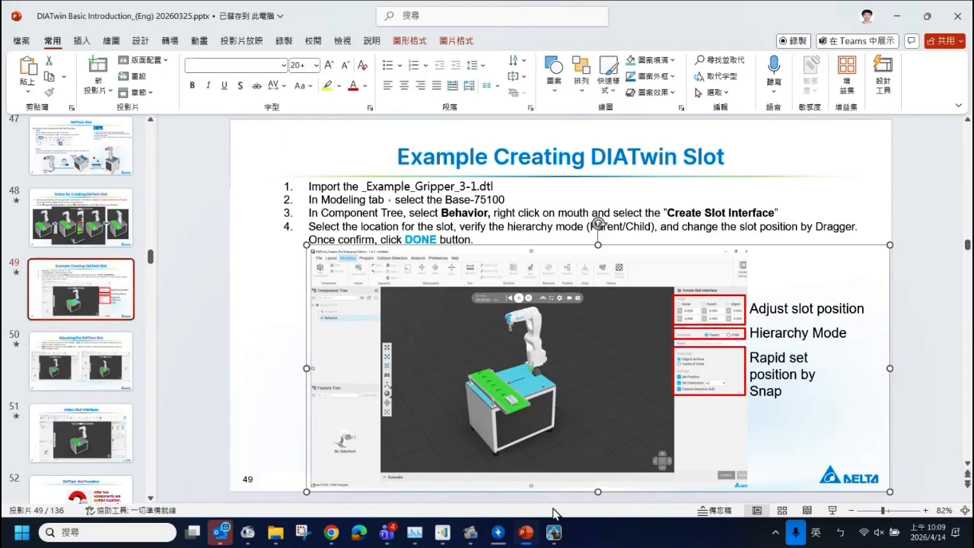
# Switch back to DIATwin Creator and bring the complete machine and the separate Top Cover into view.
pyautogui.click(553, 534)
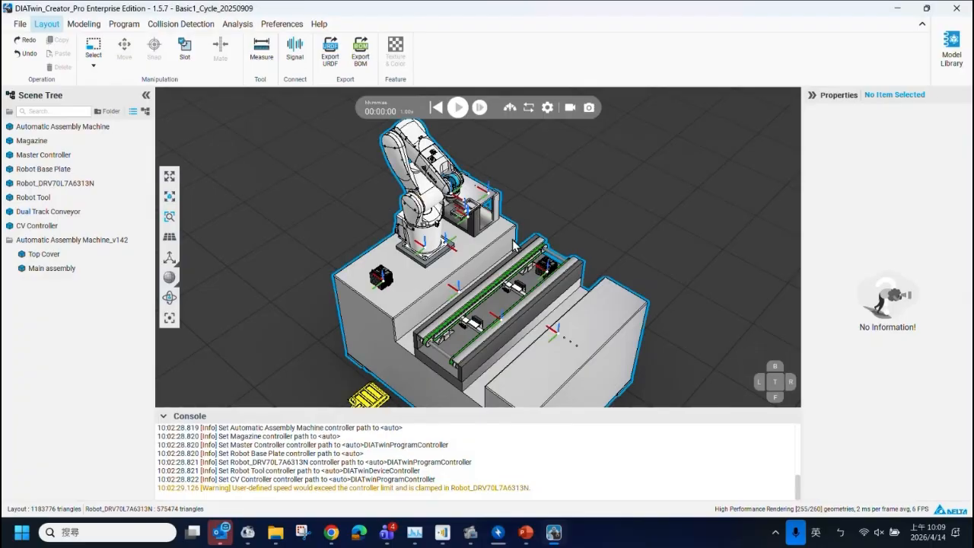
pyautogui.scroll(-4, 423, 241)
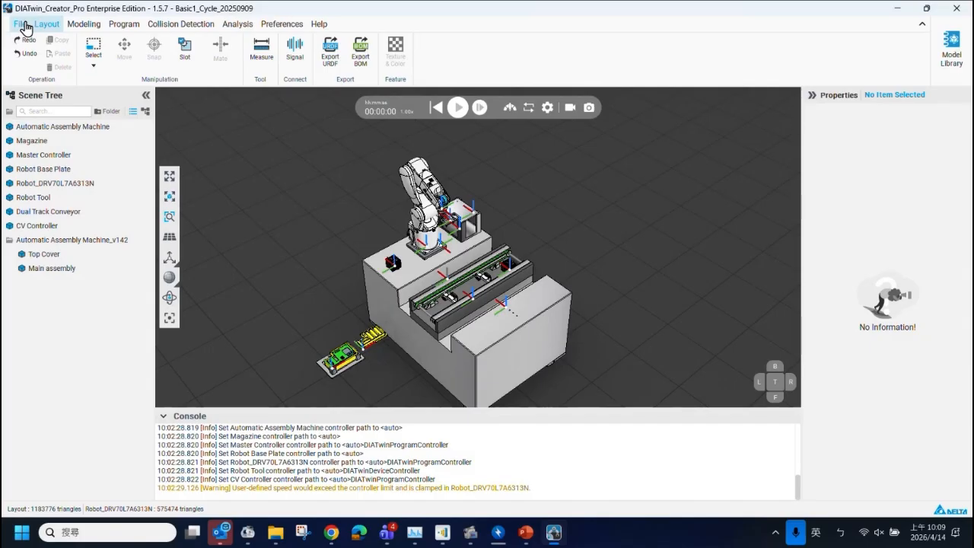
# Create a new empty file without saving the changes to Basic1_Cycle_20250909.
pyautogui.click(24, 25)
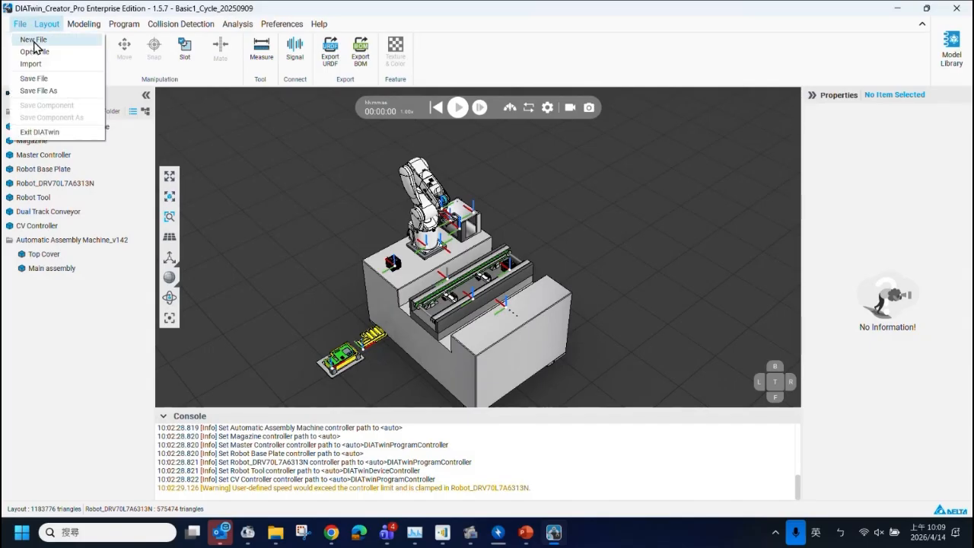
pyautogui.click(35, 39)
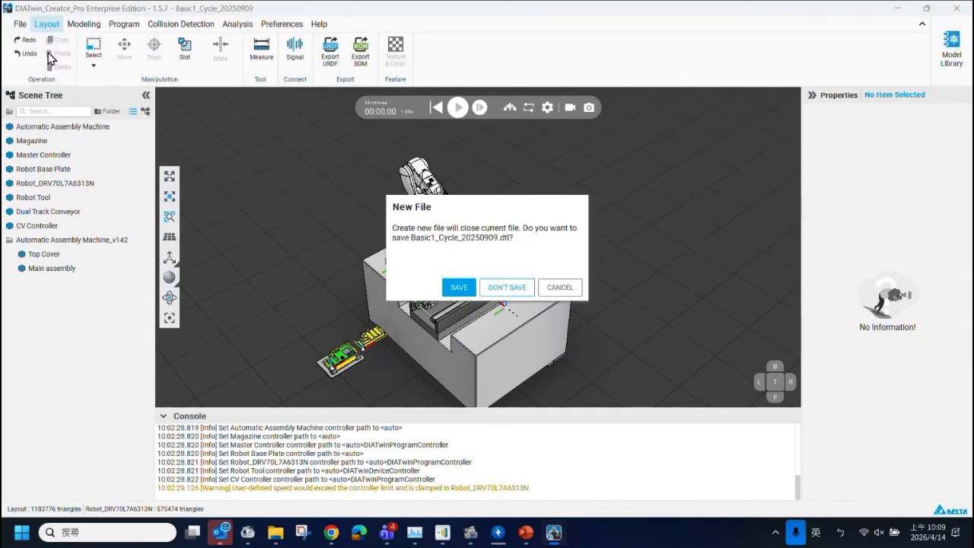
pyautogui.click(507, 288)
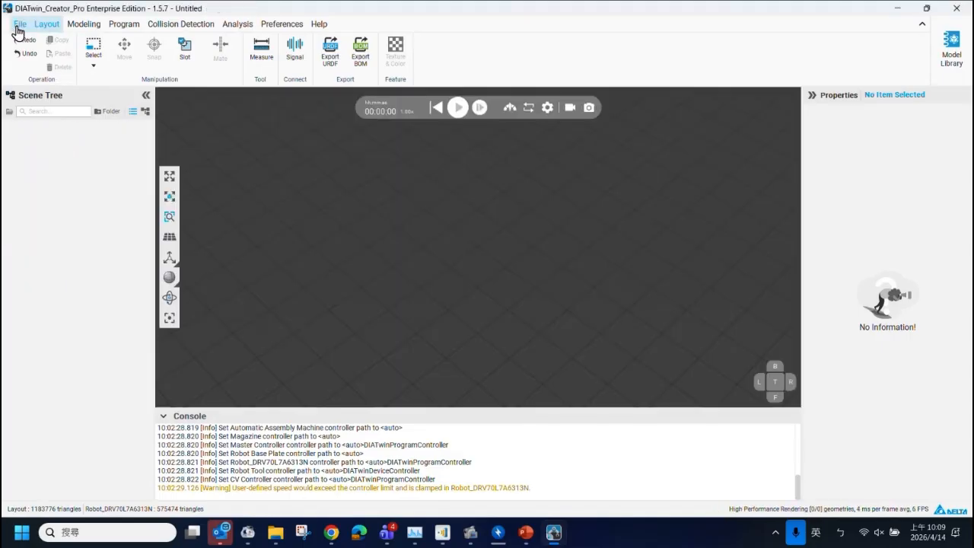
# Start opening a file without saving the untitled one, and copy the path of the OneDrive_2026-04-14 (1) folder from File Explorer.
pyautogui.click(20, 24)
pyautogui.click(34, 52)
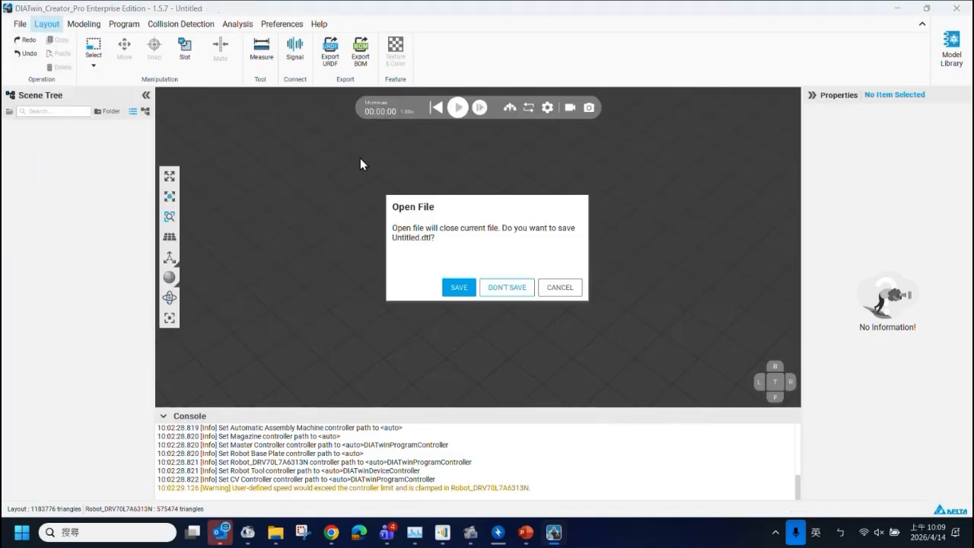
pyautogui.click(519, 291)
pyautogui.moveTo(275, 532)
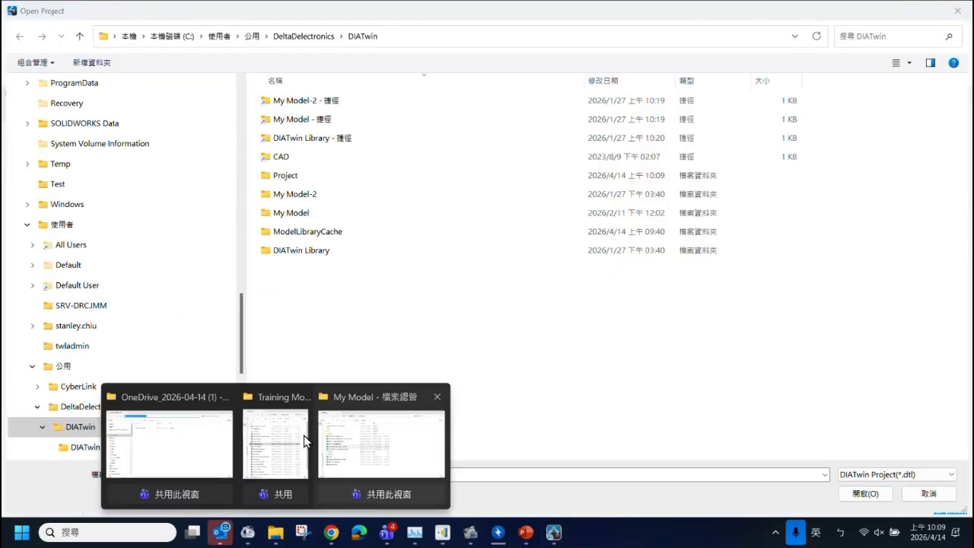
pyautogui.click(191, 437)
pyautogui.click(678, 63)
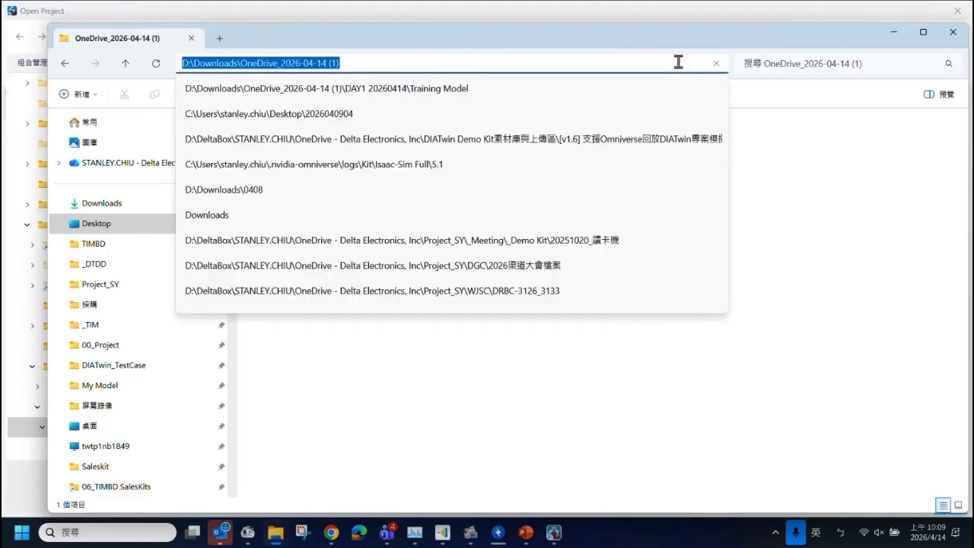
pyautogui.hotkey('ctrl', 'c')
pyautogui.click(894, 32)
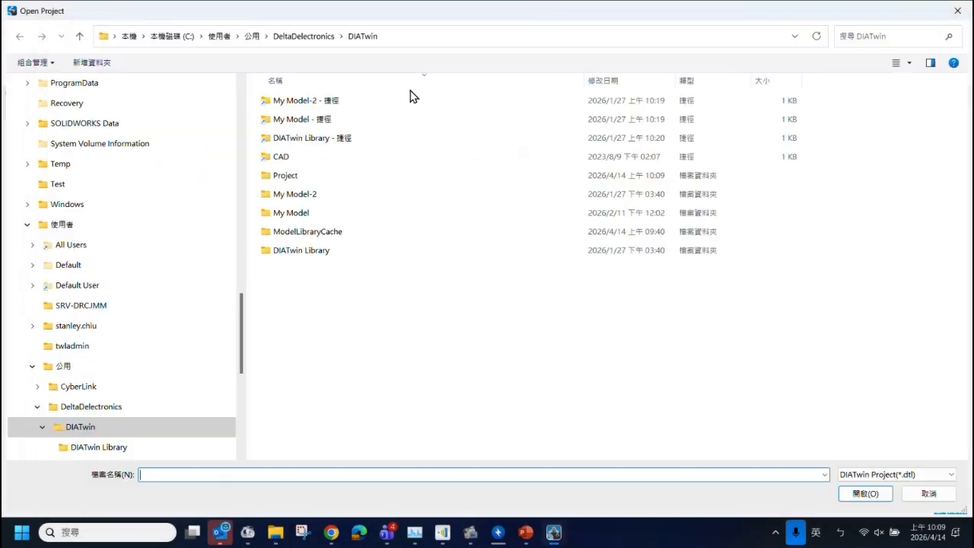
pyautogui.click(408, 35)
pyautogui.hotkey('ctrl', 'v')
pyautogui.press('Return')
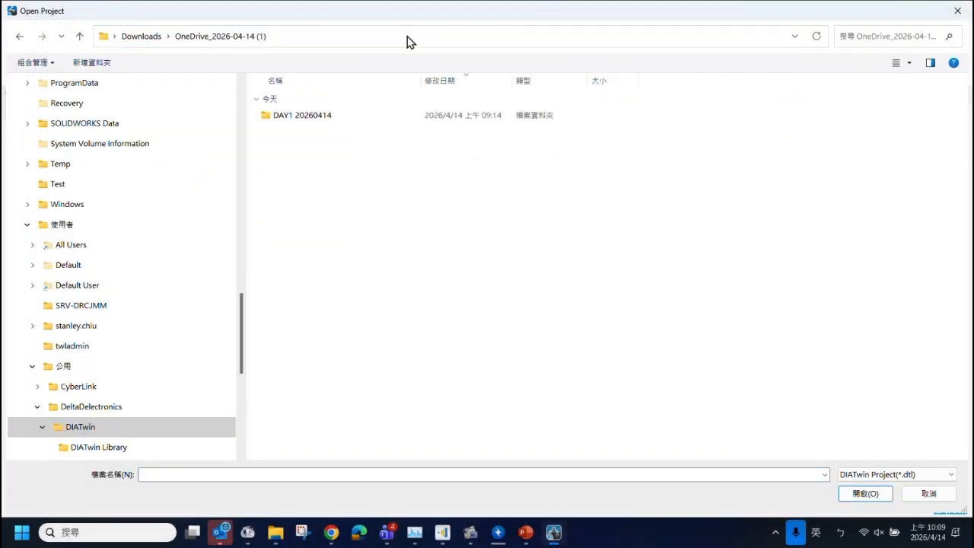
pyautogui.doubleClick(303, 122)
pyautogui.doubleClick(305, 121)
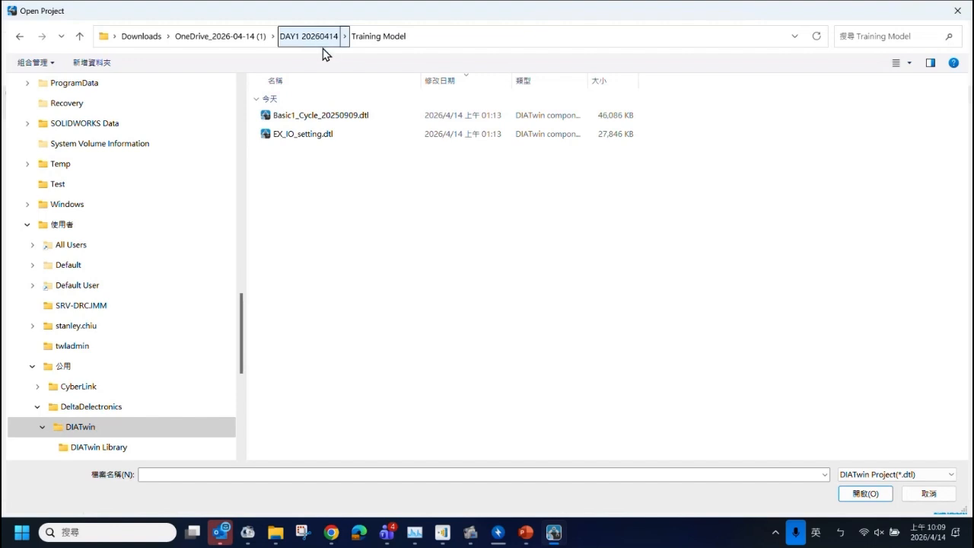
pyautogui.click(928, 493)
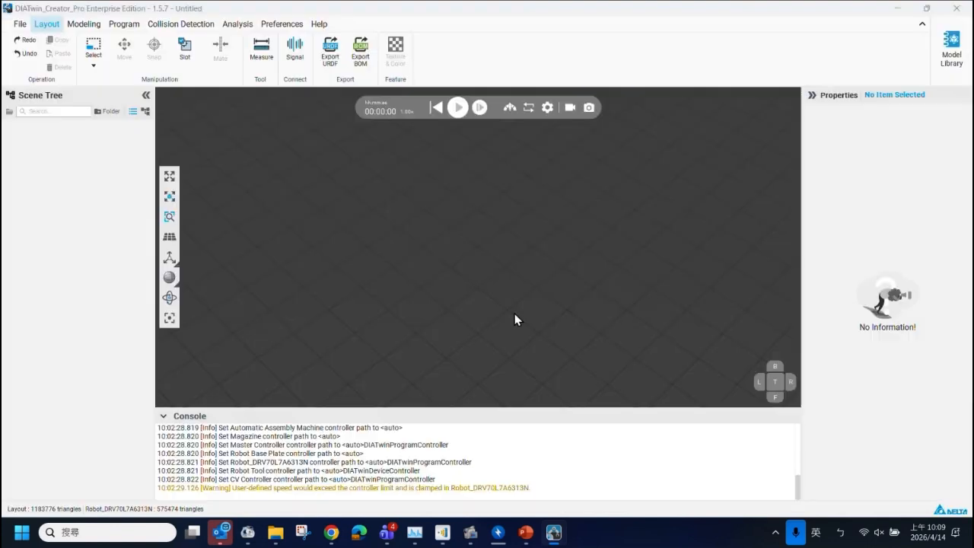
# Start an import and browse to D:\Downloads\OneDrive_2026-04-14 (1)\DAY1 20260414\Training Model using the copied folder path.
pyautogui.click(19, 27)
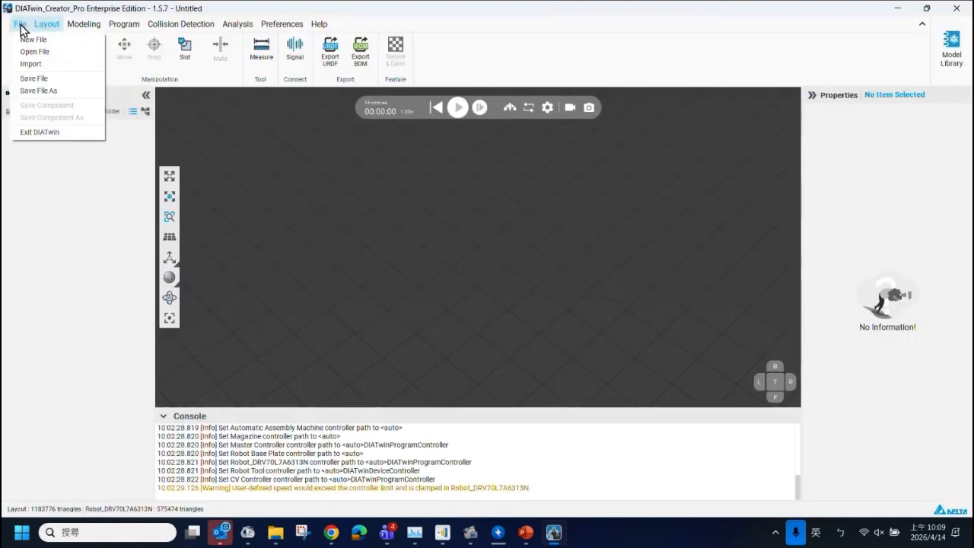
pyautogui.click(38, 65)
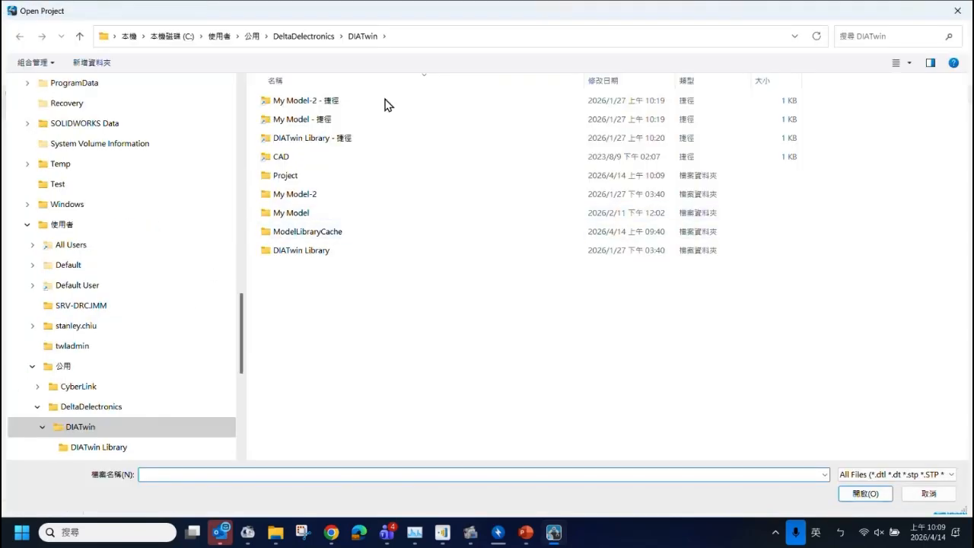
pyautogui.click(496, 37)
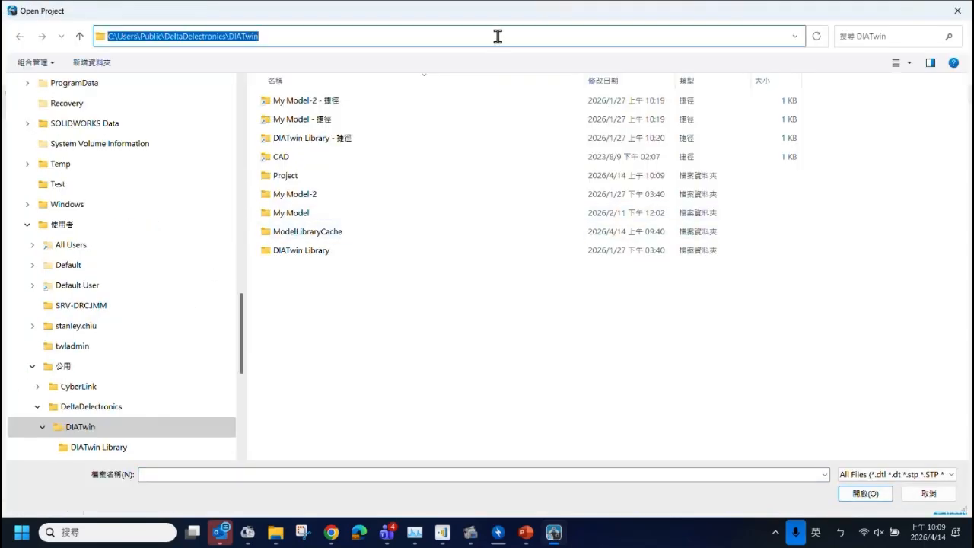
pyautogui.hotkey('ctrl', 'v')
pyautogui.press('Return')
pyautogui.doubleClick(326, 121)
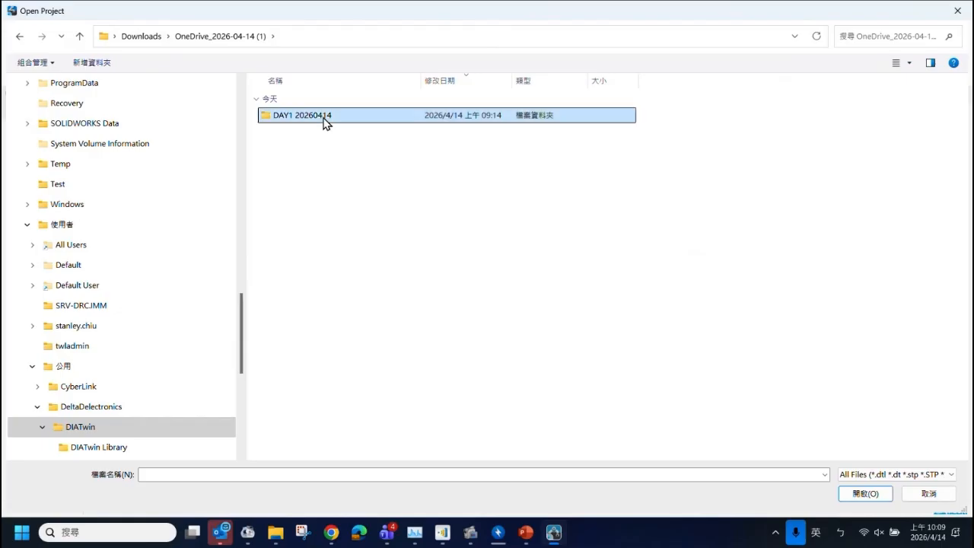
pyautogui.doubleClick(304, 122)
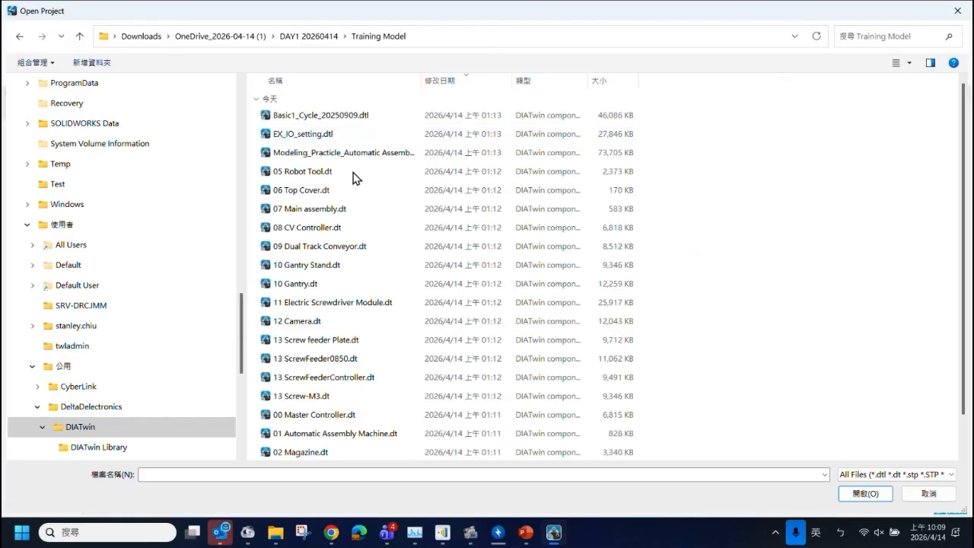
# Look through the training components and import 01 Automatic Assembly Machine.dt into the empty layout.
pyautogui.scroll(-1, 343, 196)
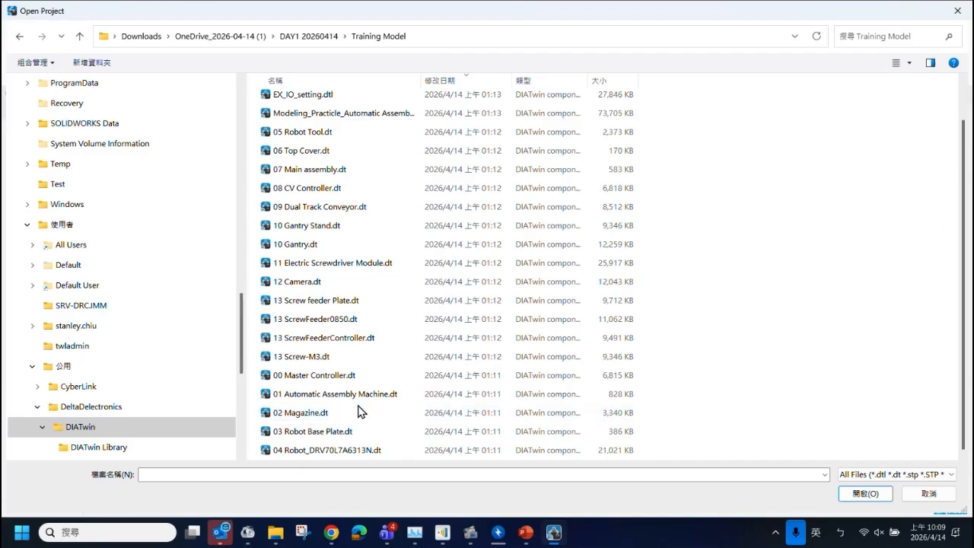
pyautogui.click(355, 443)
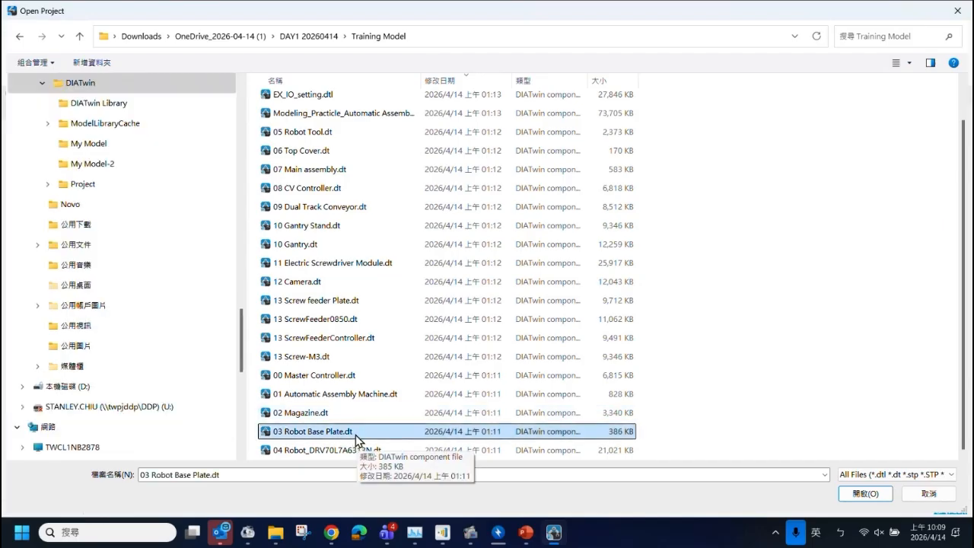
pyautogui.scroll(1, 325, 221)
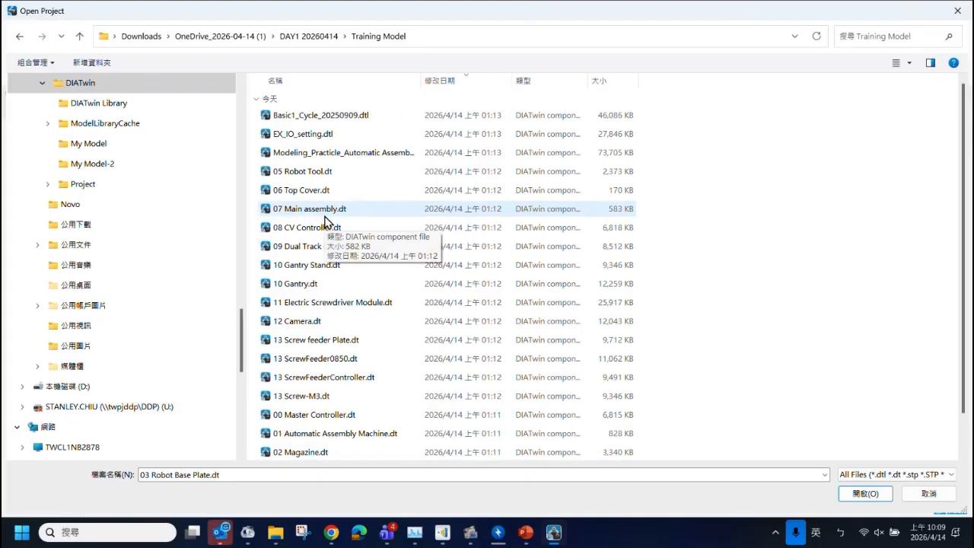
pyautogui.scroll(-1, 359, 305)
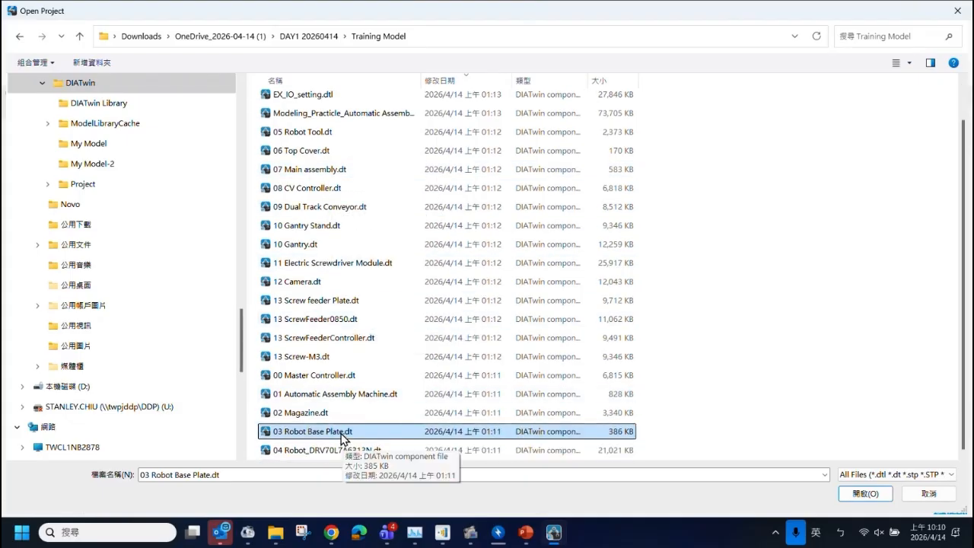
pyautogui.scroll(1, 322, 228)
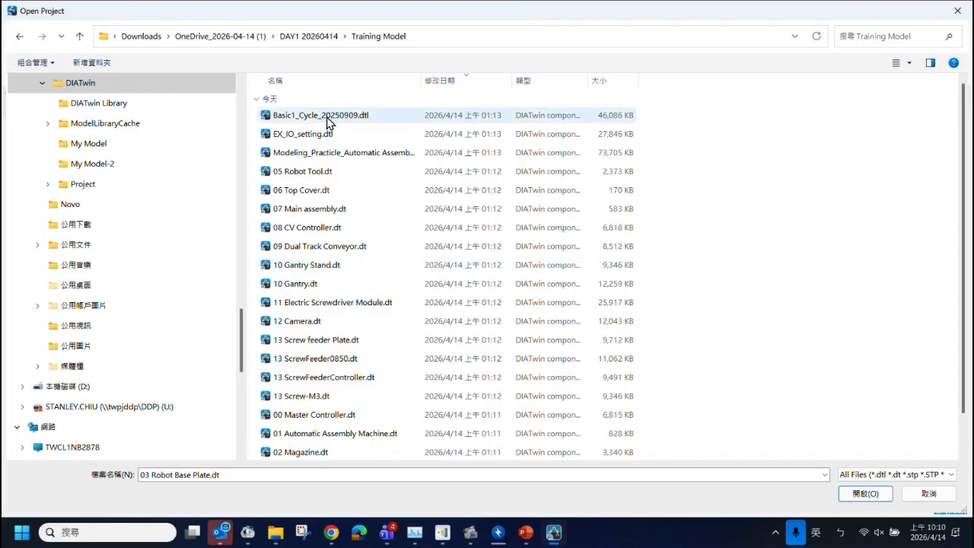
pyautogui.scroll(-1, 335, 263)
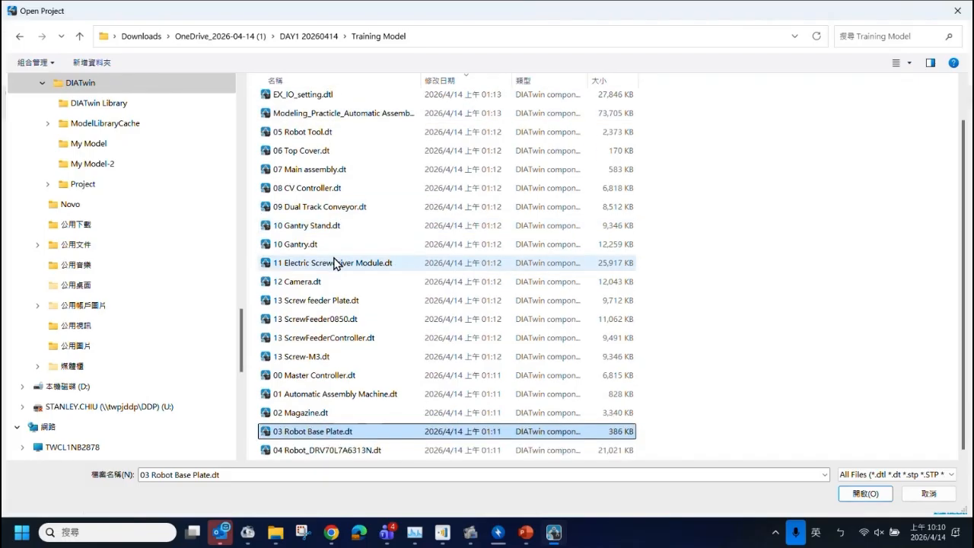
pyautogui.click(310, 395)
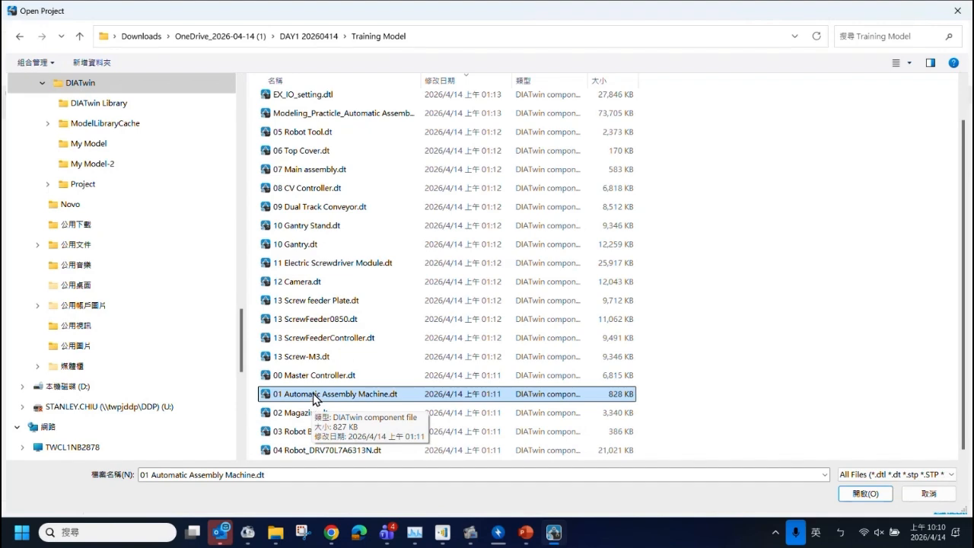
pyautogui.doubleClick(315, 394)
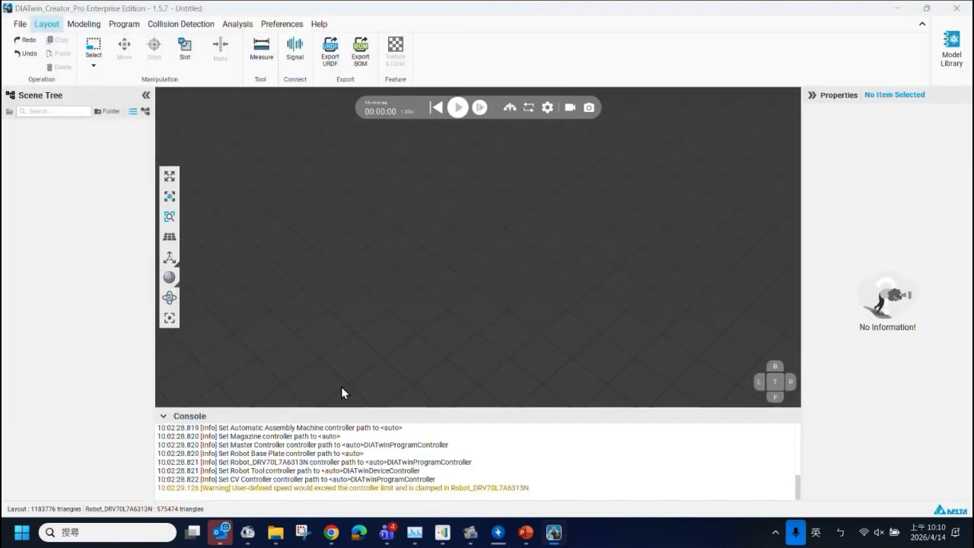
# Import 03 Robot Base Plate.dt from the Training Model folder within DAY1 20260414 of the copied path.
pyautogui.click(21, 26)
pyautogui.click(44, 65)
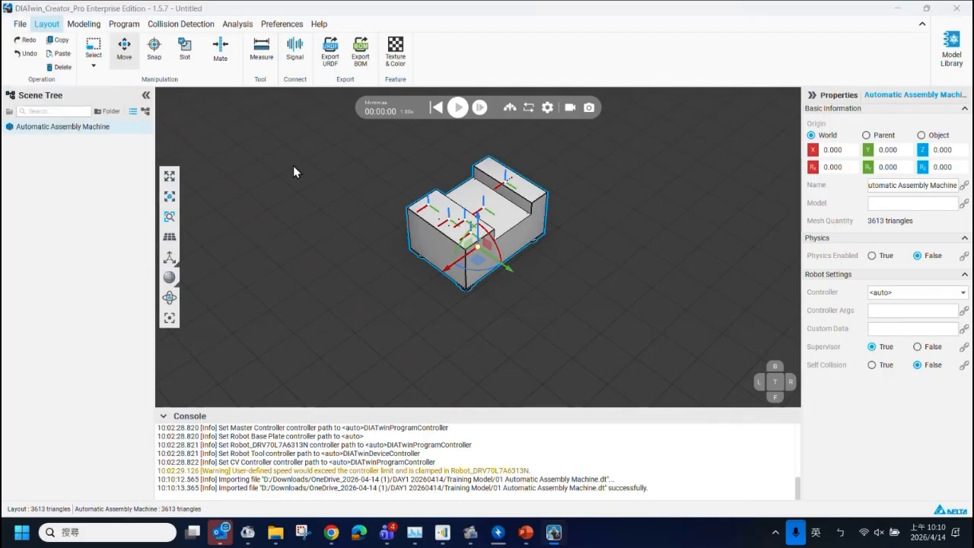
pyautogui.click(427, 36)
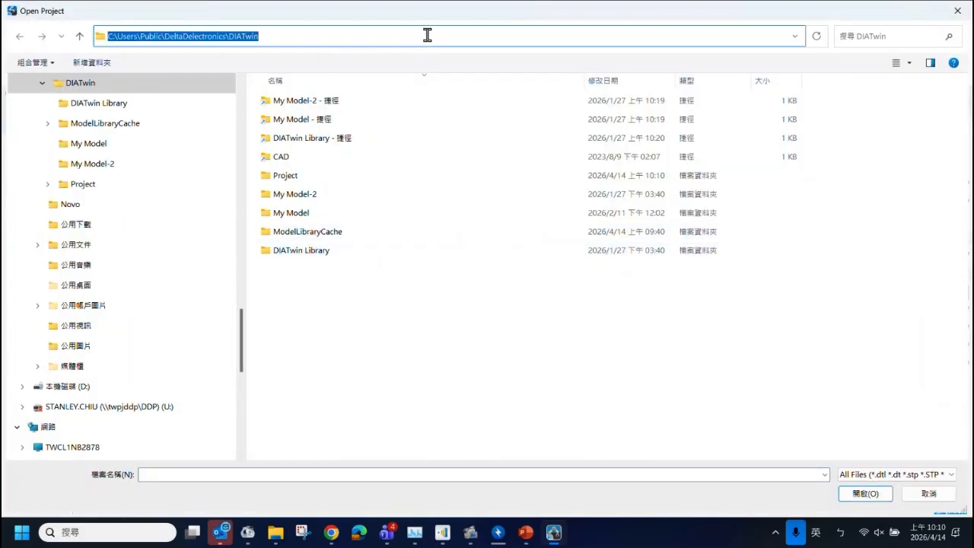
pyautogui.hotkey('ctrl', 'v')
pyautogui.press('Return')
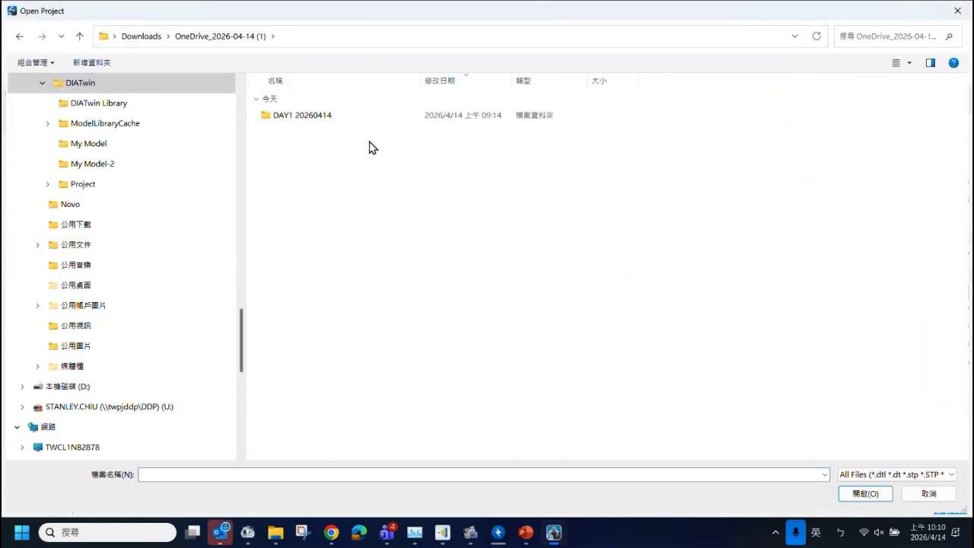
pyautogui.doubleClick(332, 119)
pyautogui.doubleClick(304, 115)
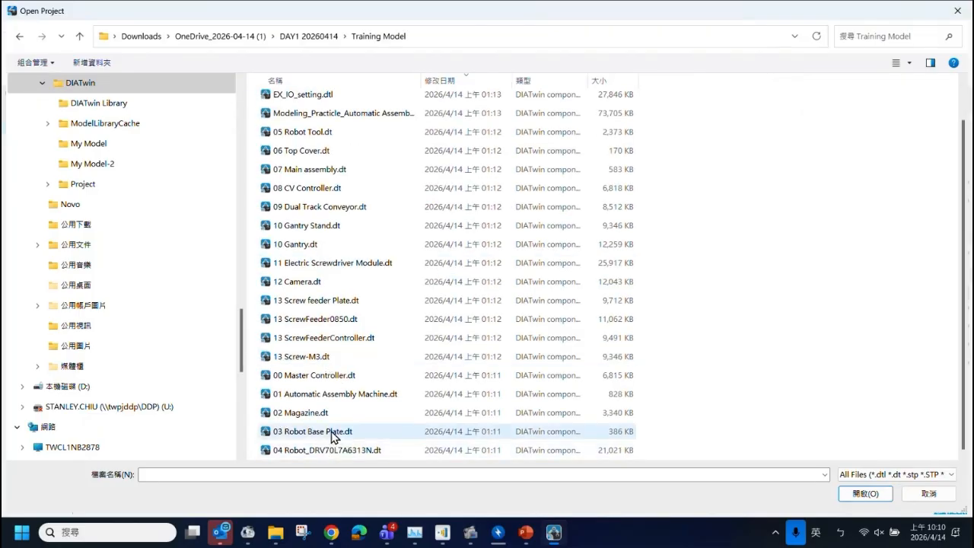
pyautogui.doubleClick(333, 431)
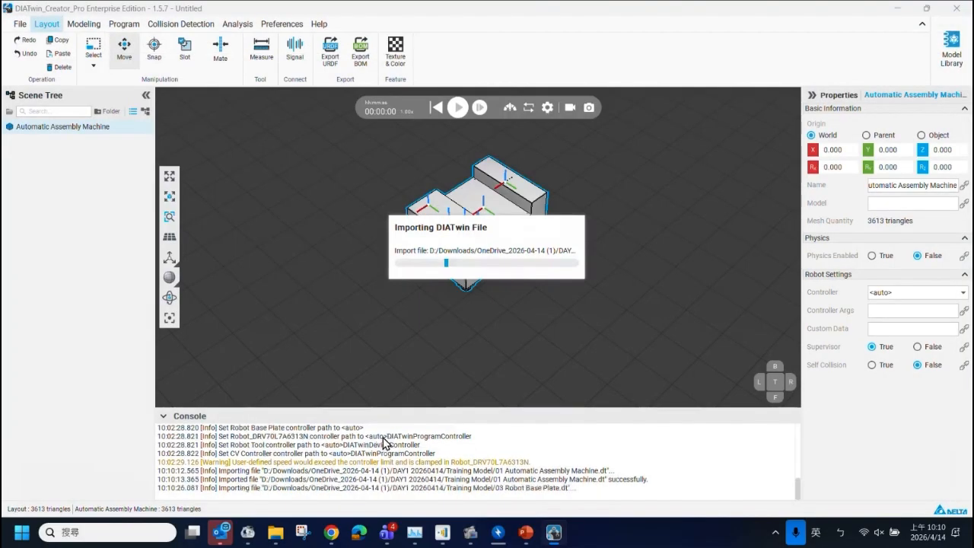
# Start another import and browse from D:\Downloads\OneDrive_2026-04-14 (1) to the Training Model folder in DAY1 20260414.
pyautogui.click(20, 24)
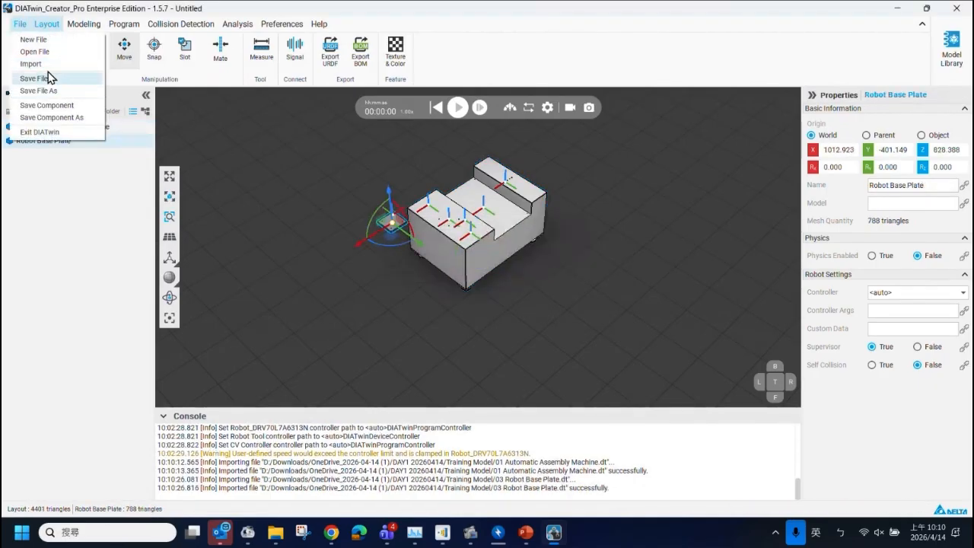
pyautogui.click(48, 66)
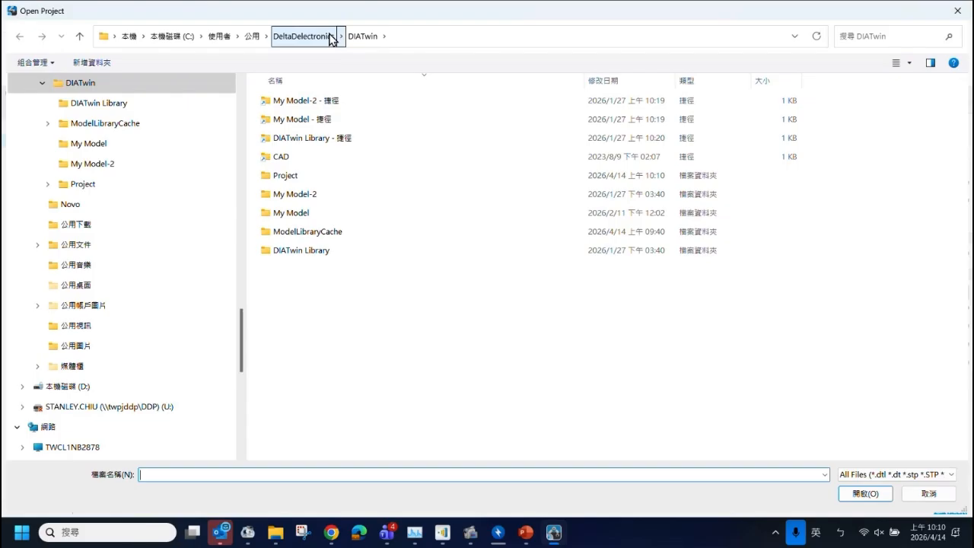
pyautogui.click(410, 37)
pyautogui.write('D:\\Downloads\\OneDrive_2026-04-14 (1)')
pyautogui.press('Return')
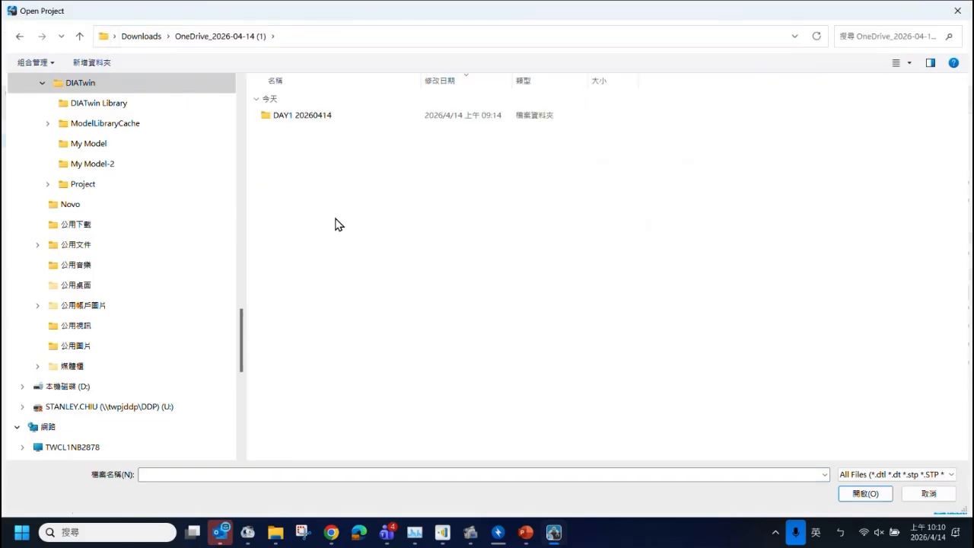
pyautogui.click(294, 118)
pyautogui.doubleClick(294, 118)
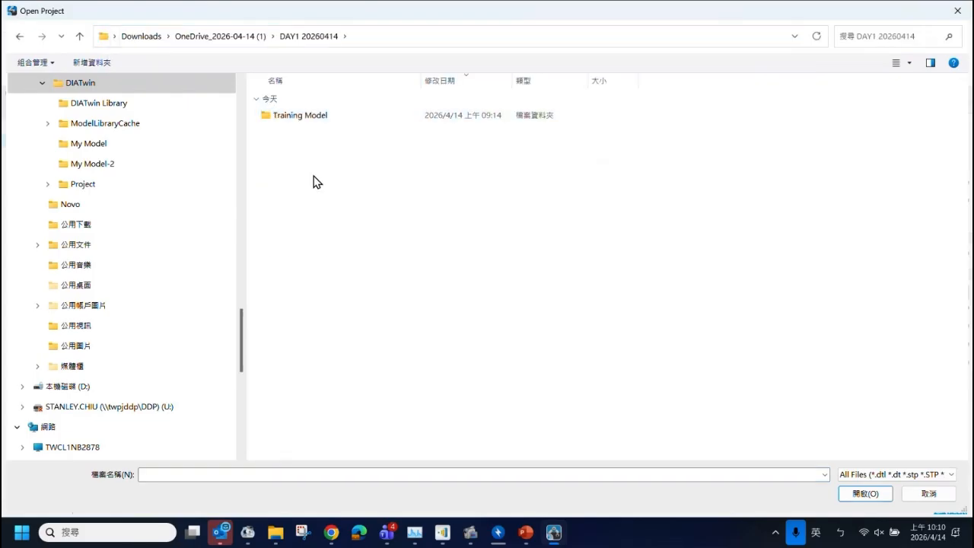
pyautogui.doubleClick(324, 118)
# Import 04 Robot_DRV70L7A6313N.dt from the Training Model folder into the layout.
pyautogui.scroll(-1, 322, 359)
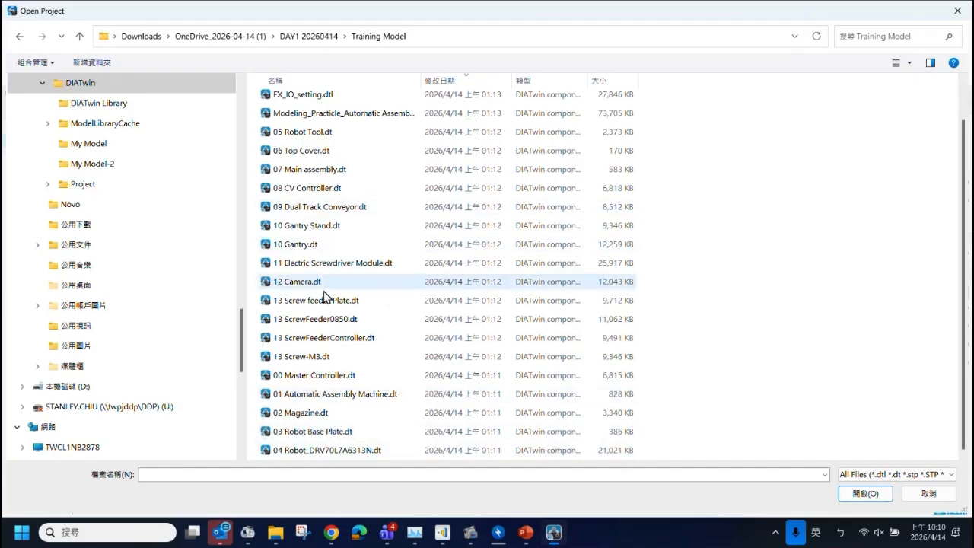
pyautogui.scroll(1, 338, 388)
pyautogui.scroll(-1, 330, 300)
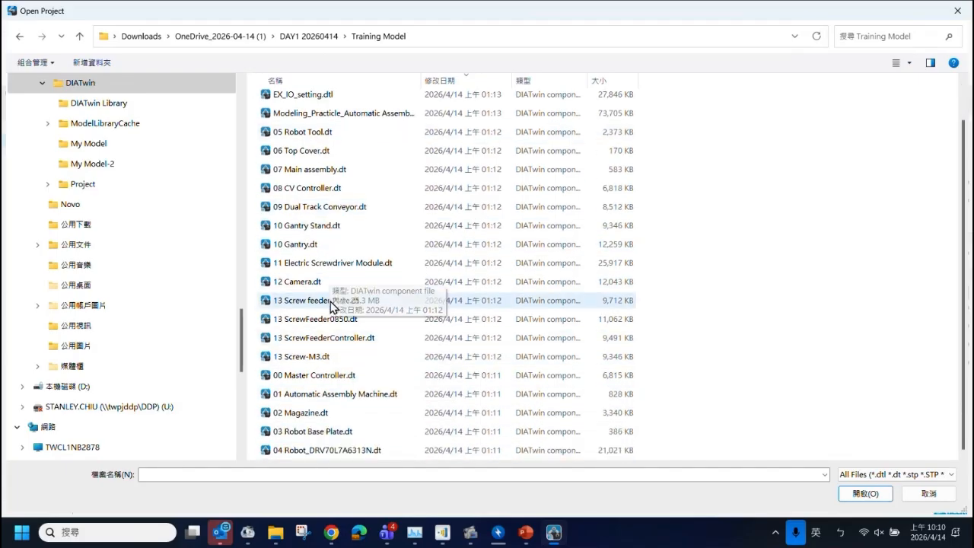
pyautogui.click(329, 450)
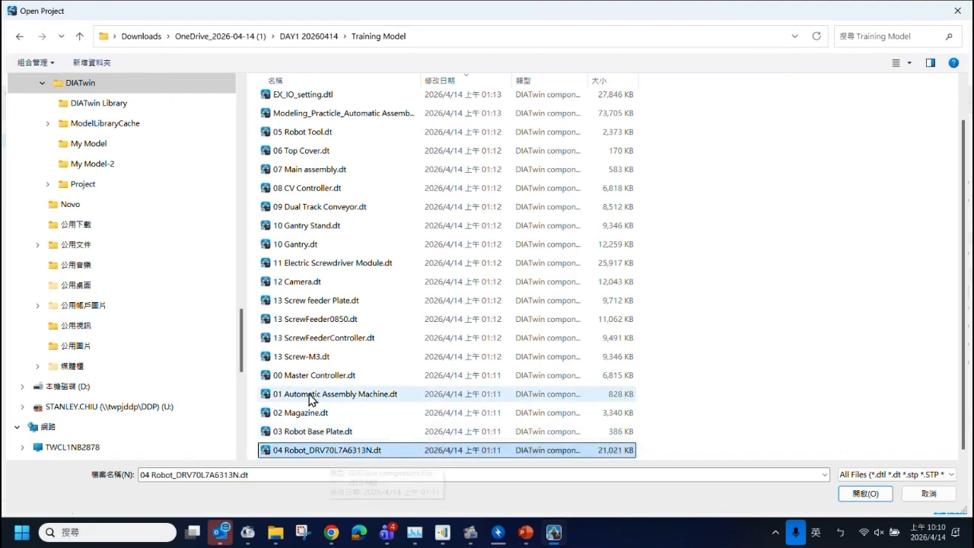
pyautogui.click(306, 397)
pyautogui.click(311, 432)
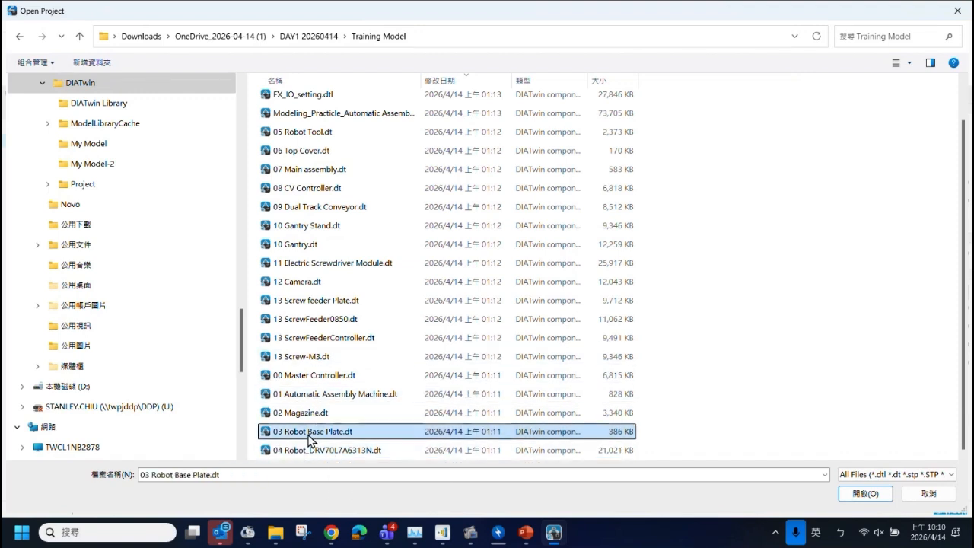
pyautogui.click(312, 450)
pyautogui.doubleClick(314, 451)
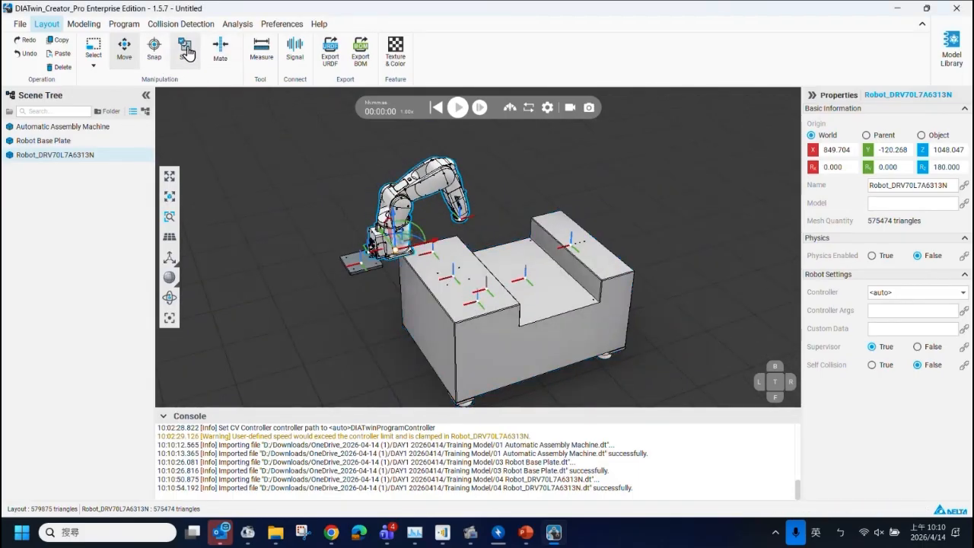
# Enable slot connections and attach the robot base plate to the matching slot on the raised top of the assembly machine.
pyautogui.click(184, 52)
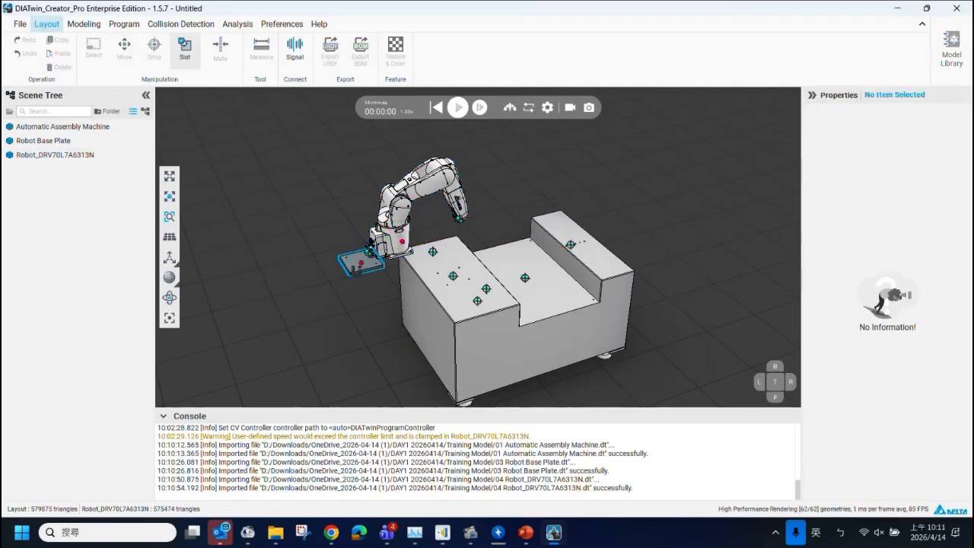
pyautogui.click(358, 266)
pyautogui.moveTo(361, 263); pyautogui.dragTo(451, 276)
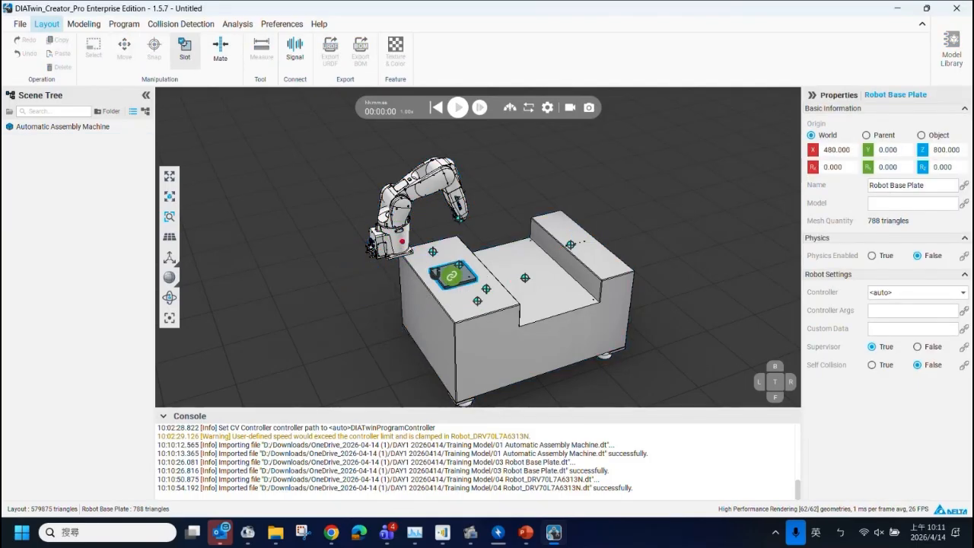
# Connect the robot to the slot on the mounted base plate.
pyautogui.moveTo(399, 205); pyautogui.dragTo(467, 210)
pyautogui.scroll(3, 486, 289)
pyautogui.moveTo(485, 287)
pyautogui.mouseDown(button='middle')
pyautogui.moveTo(431, 282)
pyautogui.moveTo(481, 276)
pyautogui.mouseUp(button='middle')
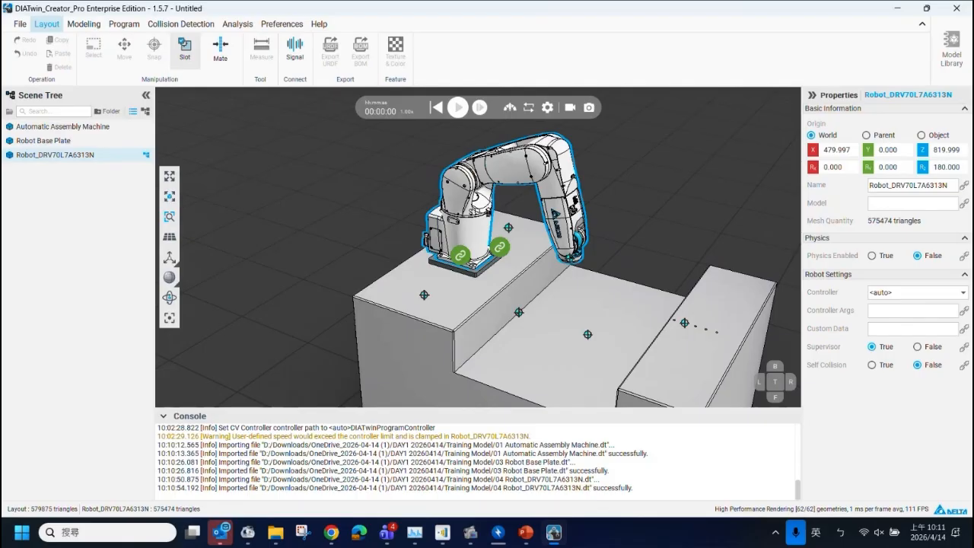
pyautogui.scroll(-2, 482, 276)
pyautogui.moveTo(480, 279); pyautogui.dragTo(496, 295, button='middle')
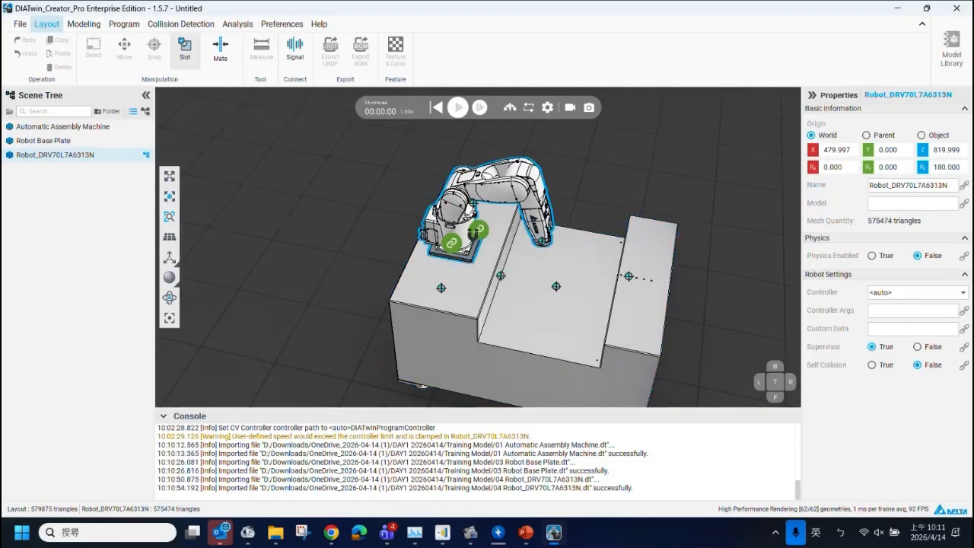
# Detach the robot from the base plate, place it beside the machine, and reconnect it to the plate's slot.
pyautogui.moveTo(455, 216); pyautogui.dragTo(244, 149)
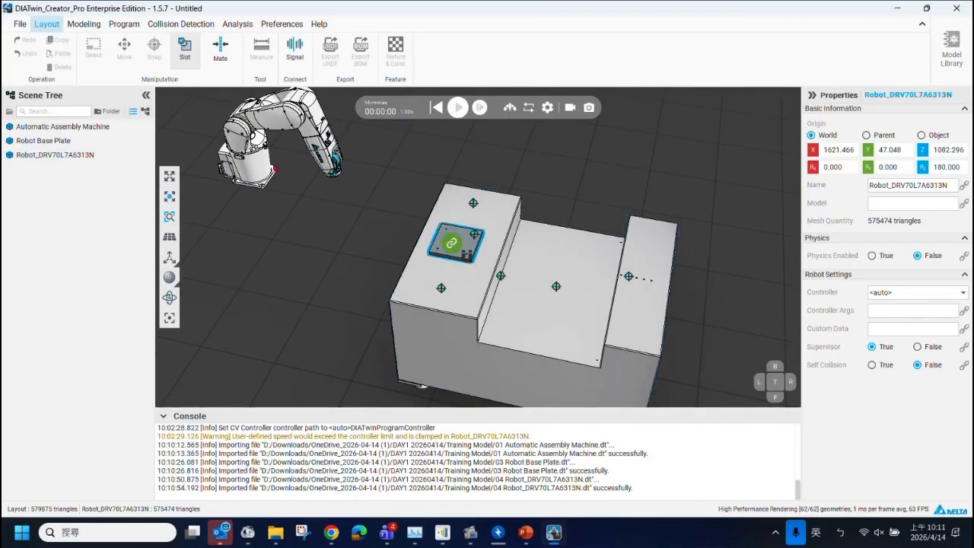
pyautogui.moveTo(465, 254)
pyautogui.mouseDown()
pyautogui.moveTo(311, 248)
pyautogui.moveTo(448, 255)
pyautogui.mouseUp()
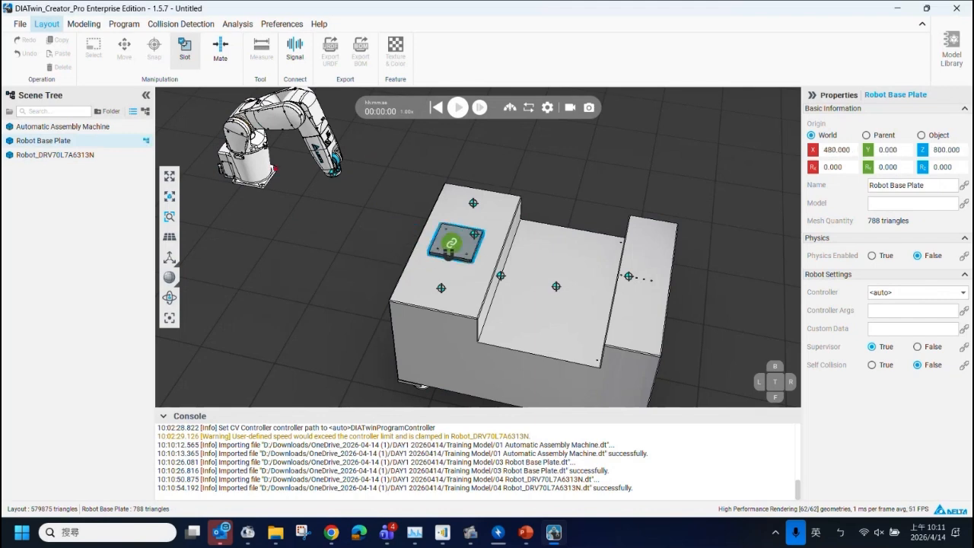
pyautogui.moveTo(247, 145); pyautogui.dragTo(324, 190)
pyautogui.moveTo(464, 254)
pyautogui.mouseDown()
pyautogui.moveTo(337, 279)
pyautogui.moveTo(426, 280)
pyautogui.moveTo(460, 251)
pyautogui.mouseUp()
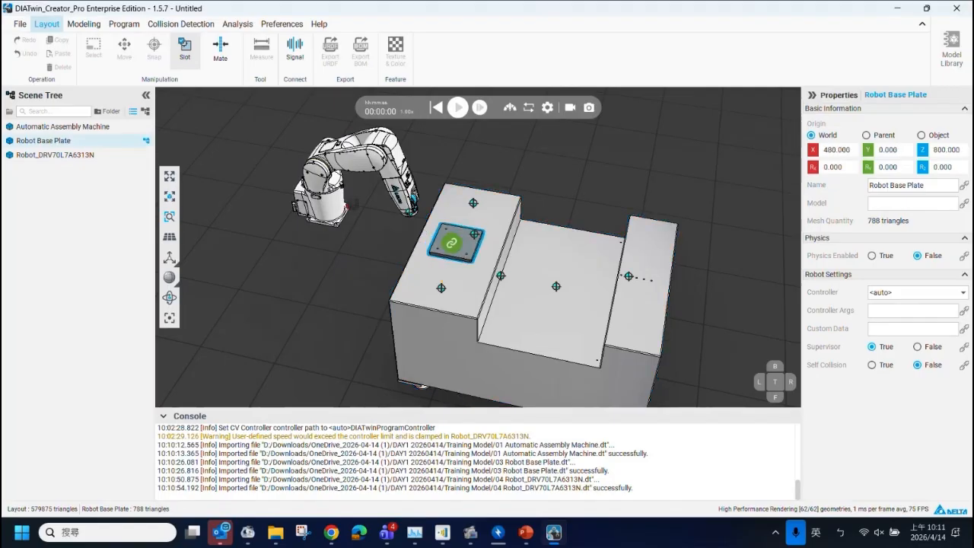
pyautogui.moveTo(325, 190); pyautogui.dragTo(443, 219)
pyautogui.scroll(4, 532, 221)
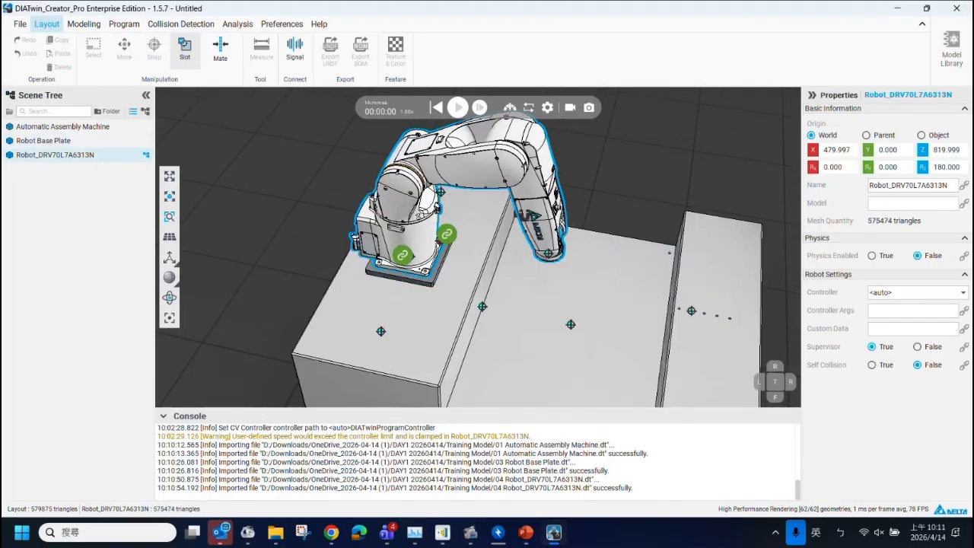
# Leave slot connection mode and examine the mounted robot, its end flange and the machine from several angles.
pyautogui.click(185, 66)
pyautogui.moveTo(561, 216); pyautogui.dragTo(542, 182, button='middle')
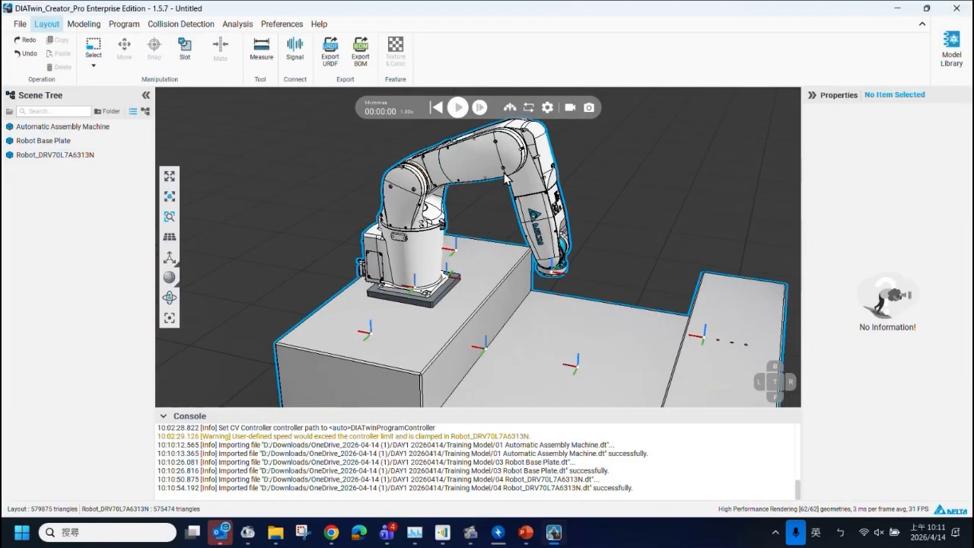
pyautogui.scroll(-2, 536, 229)
pyautogui.moveTo(534, 234); pyautogui.dragTo(547, 195, button='middle')
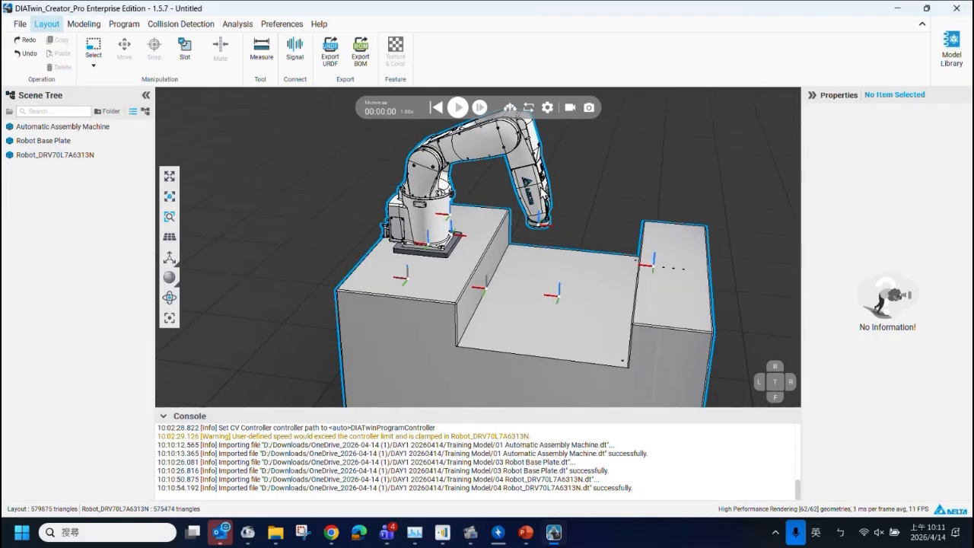
pyautogui.scroll(2, 543, 230)
pyautogui.moveTo(543, 230); pyautogui.dragTo(538, 223, button='middle')
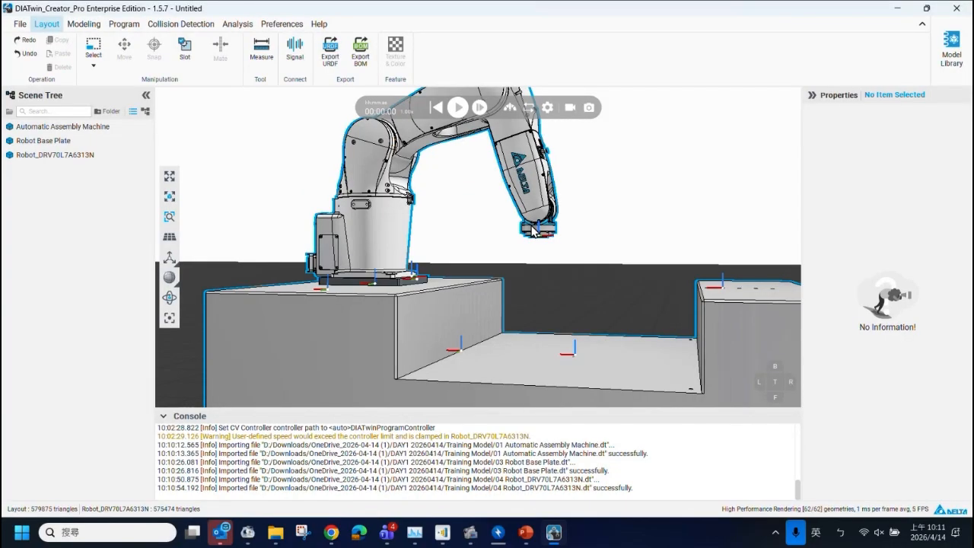
pyautogui.moveTo(537, 229); pyautogui.dragTo(539, 239, button='middle')
pyautogui.scroll(-2, 438, 299)
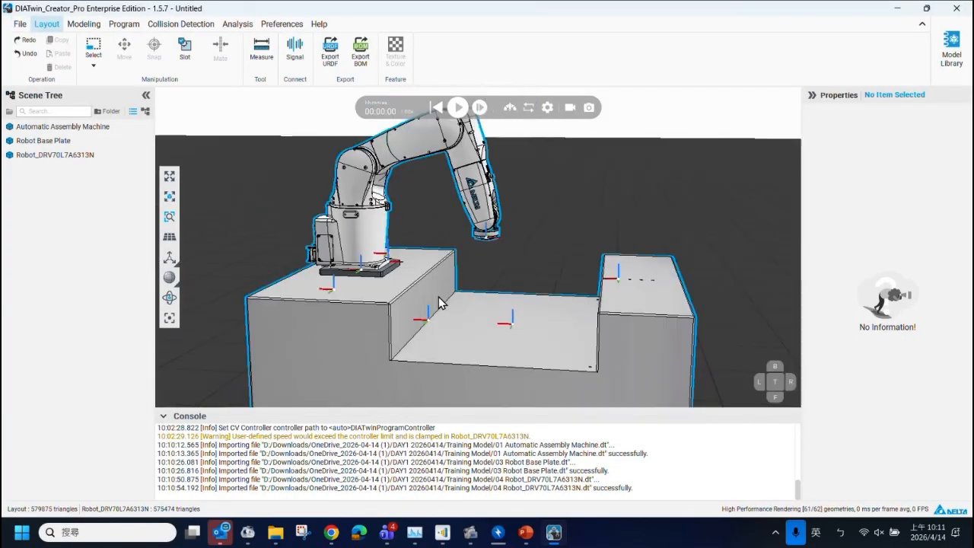
pyautogui.moveTo(421, 266); pyautogui.dragTo(375, 237, button='middle')
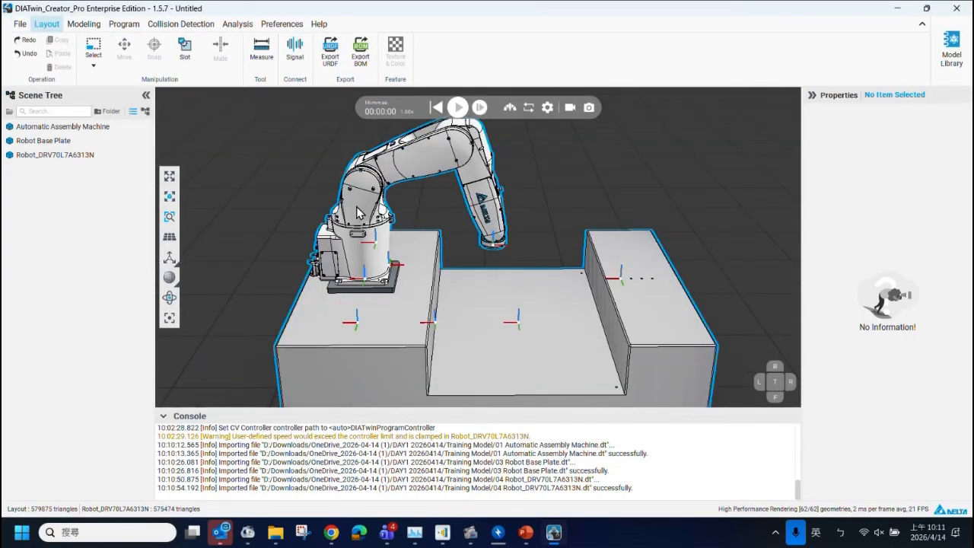
# Start another import and browse to D:\Downloads\OneDrive_2026-04-14 (1)\DAY1 20260414\Training Model using the path copied from File Explorer.
pyautogui.click(18, 24)
pyautogui.click(47, 66)
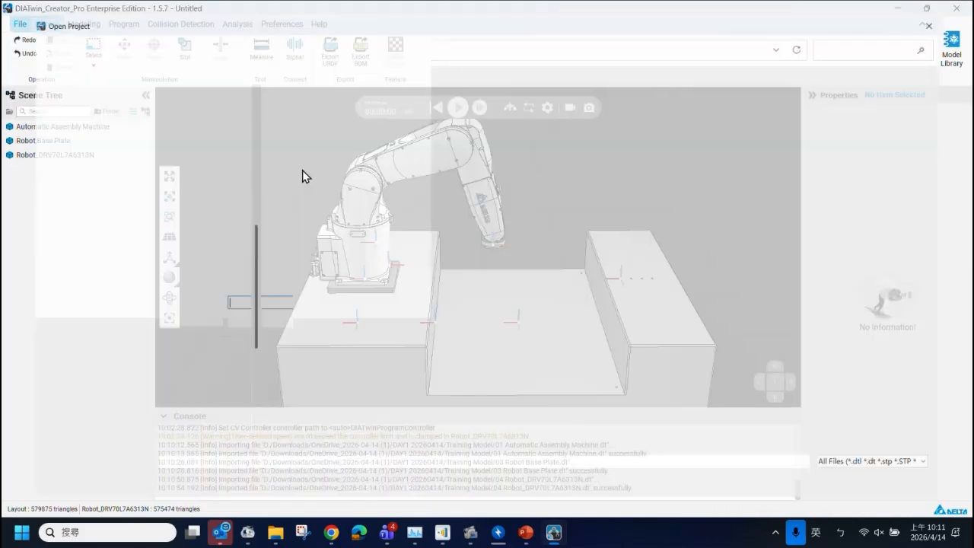
pyautogui.click(409, 42)
pyautogui.write('DEF &0 model_65f09b4e-b216-4d52-ba1a-cdf812194dcf')
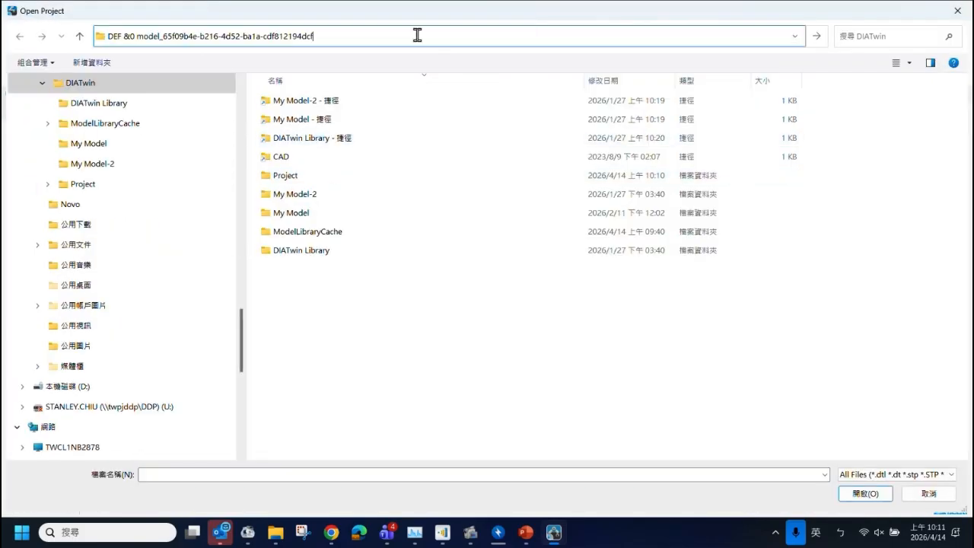
pyautogui.click(276, 532)
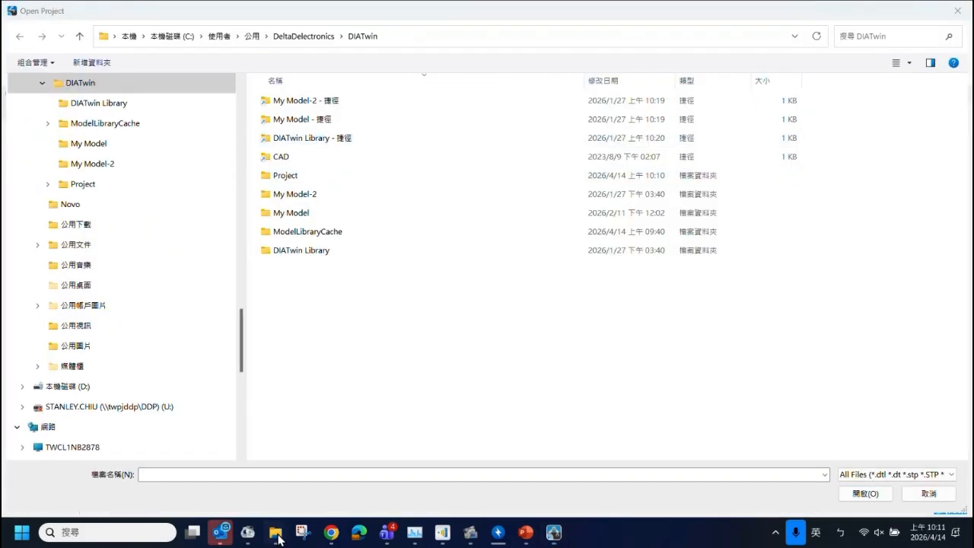
pyautogui.click(258, 455)
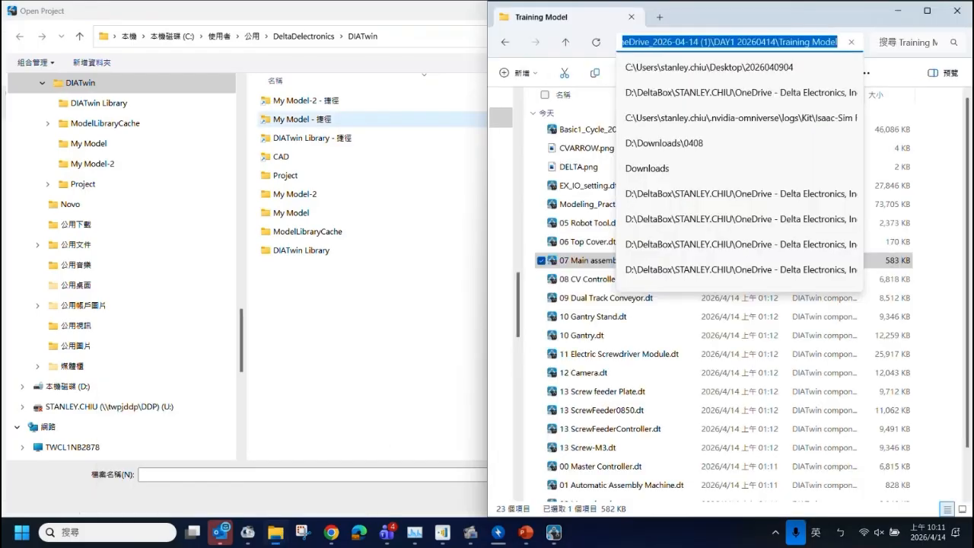
pyautogui.click(394, 47)
pyautogui.click(408, 32)
pyautogui.write('D:\\Downloads\\OneDrive_2026-04-14 (1)\\DAY1 20260414\\Training Model')
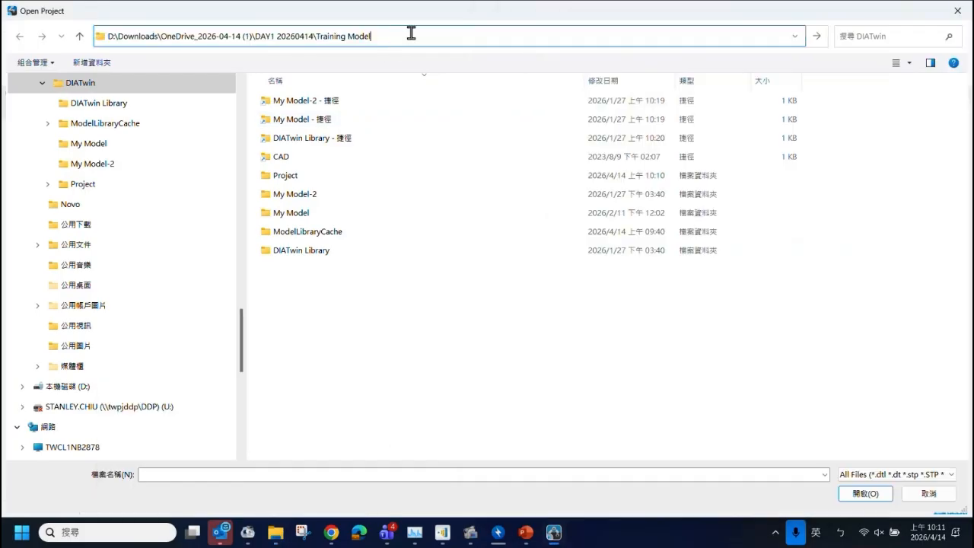
pyautogui.press('Return')
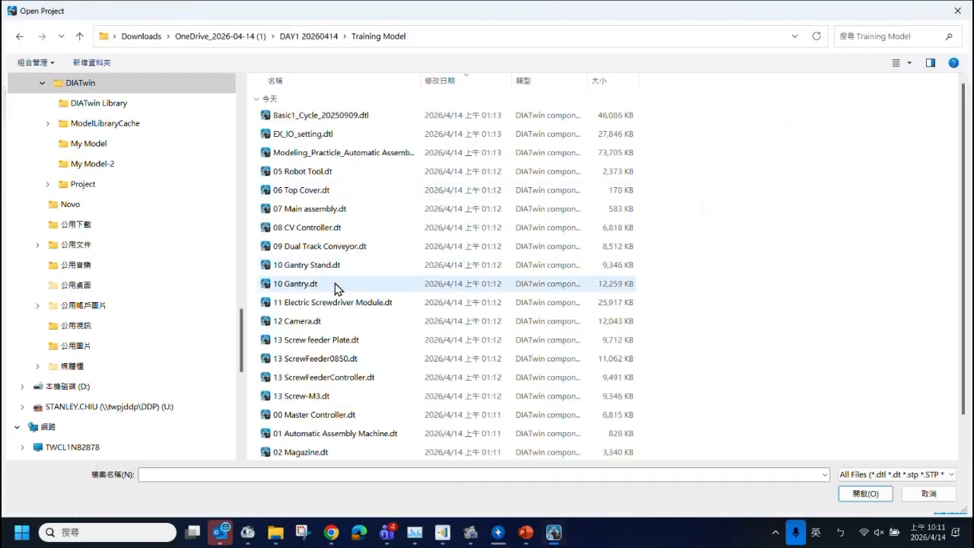
# Import 05 Robot Tool.dt from the Training Model folder into the layout.
pyautogui.scroll(-1, 348, 278)
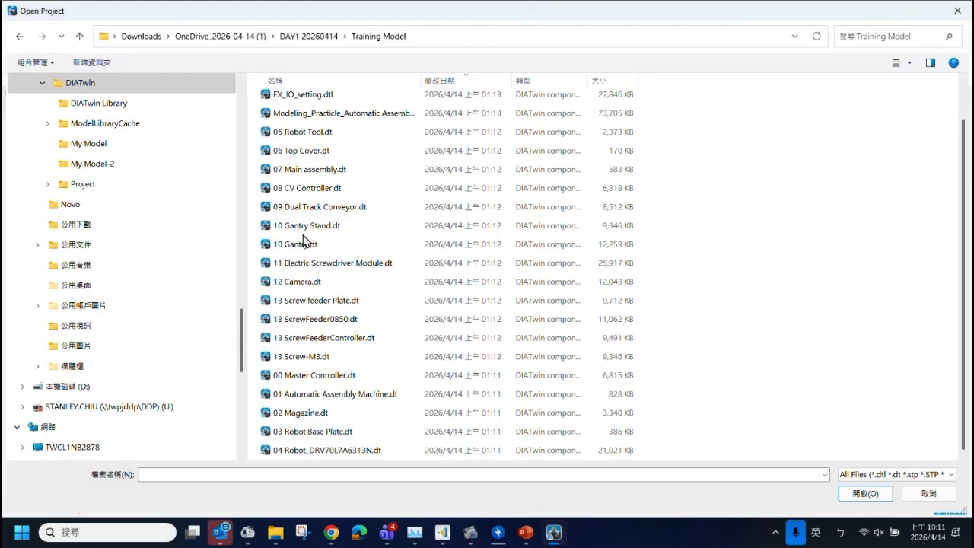
pyautogui.scroll(1, 302, 244)
pyautogui.scroll(-1, 302, 245)
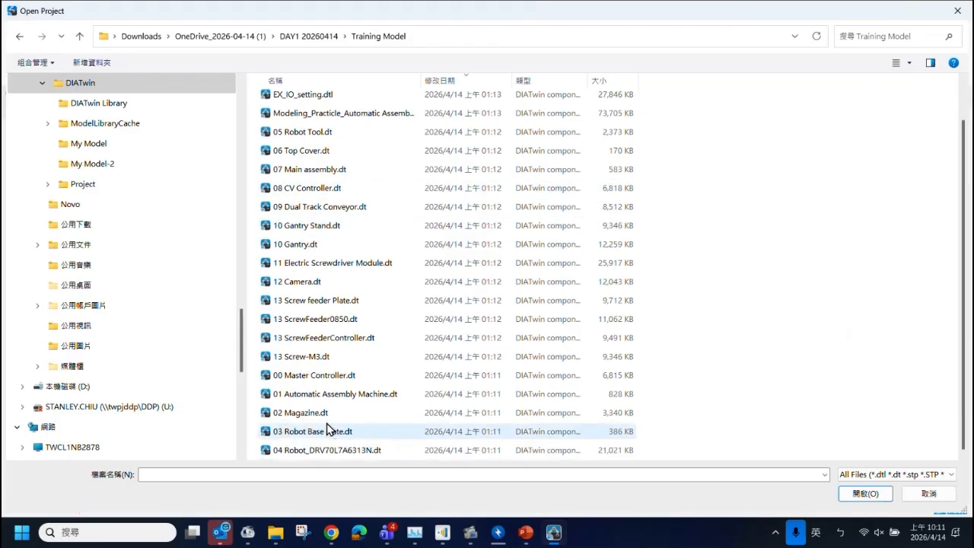
pyautogui.click(317, 131)
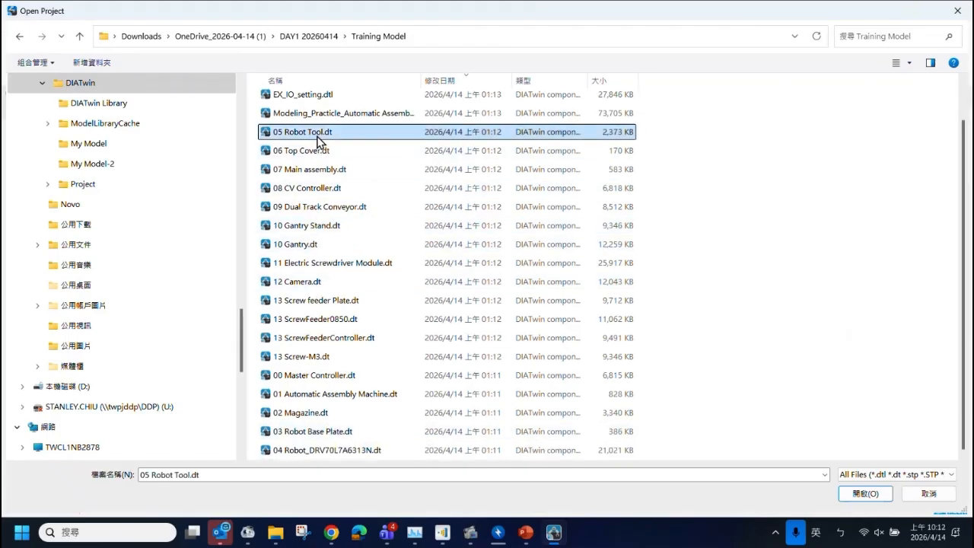
pyautogui.click(864, 493)
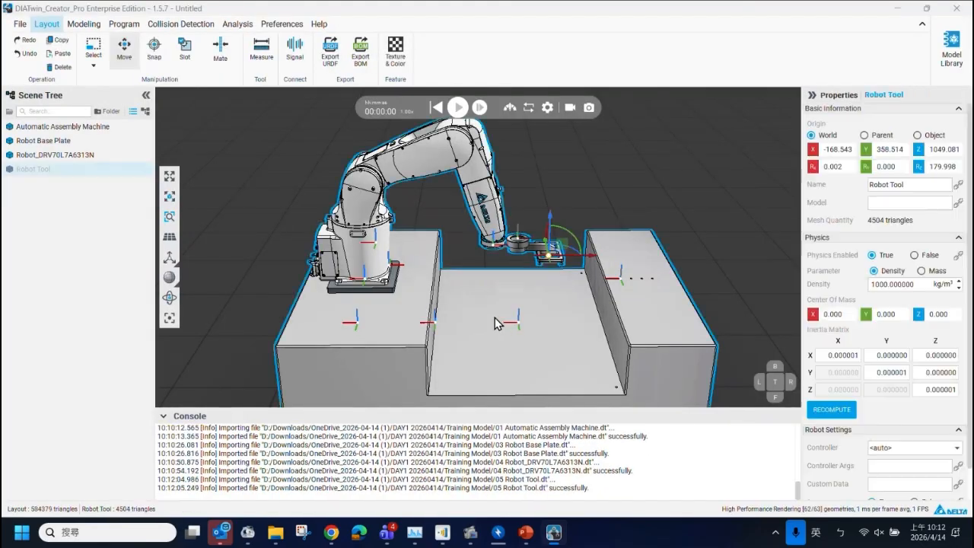
# Inspect the imported Robot Tool's round mounting ring up close and in relation to the robot's end flange.
pyautogui.scroll(-1, 509, 298)
pyautogui.scroll(10, 524, 243)
pyautogui.scroll(-10, 495, 267)
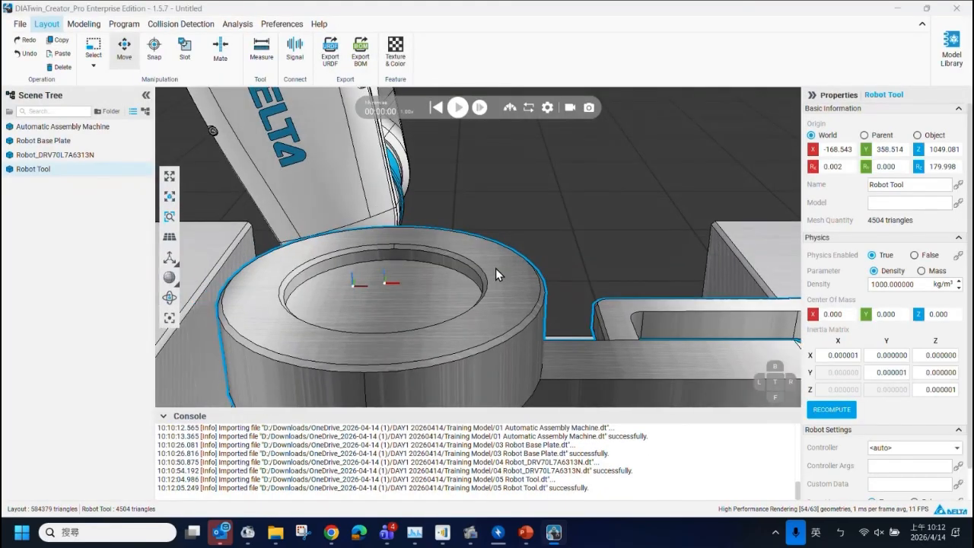
pyautogui.scroll(-3, 458, 309)
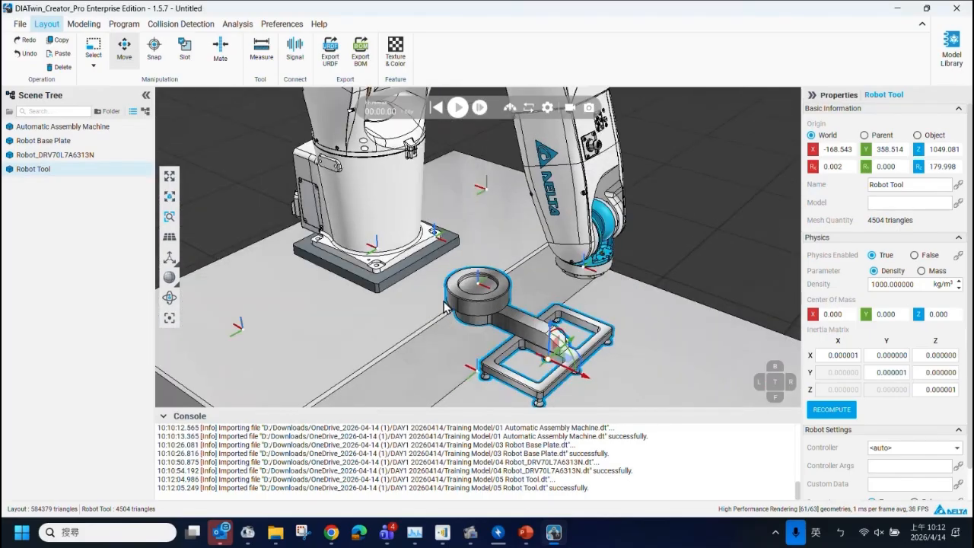
pyautogui.click(126, 60)
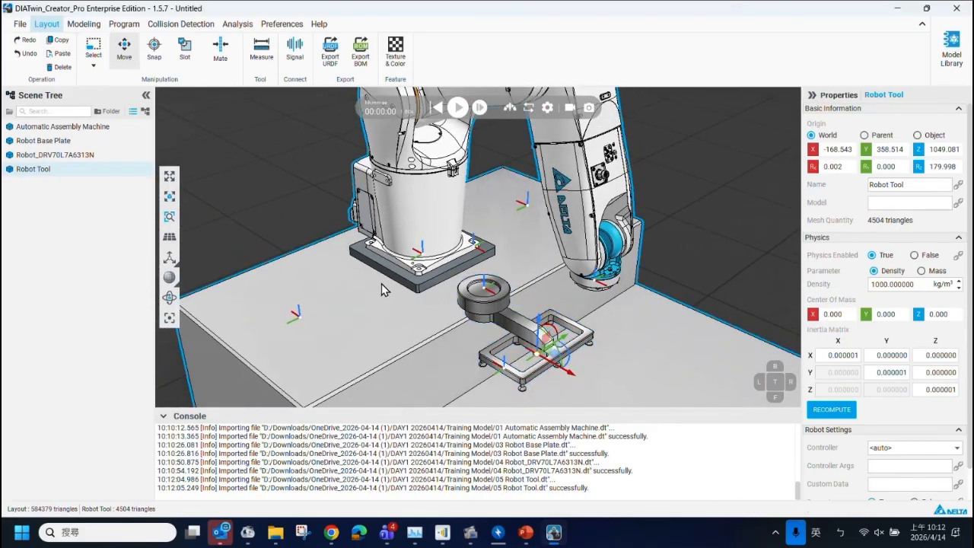
# View the Robot Tool in modeling mode, consult the "Example Creating DIATwin Slot" slide in PowerPoint, and return to the DIATwin Creator layout.
pyautogui.click(83, 26)
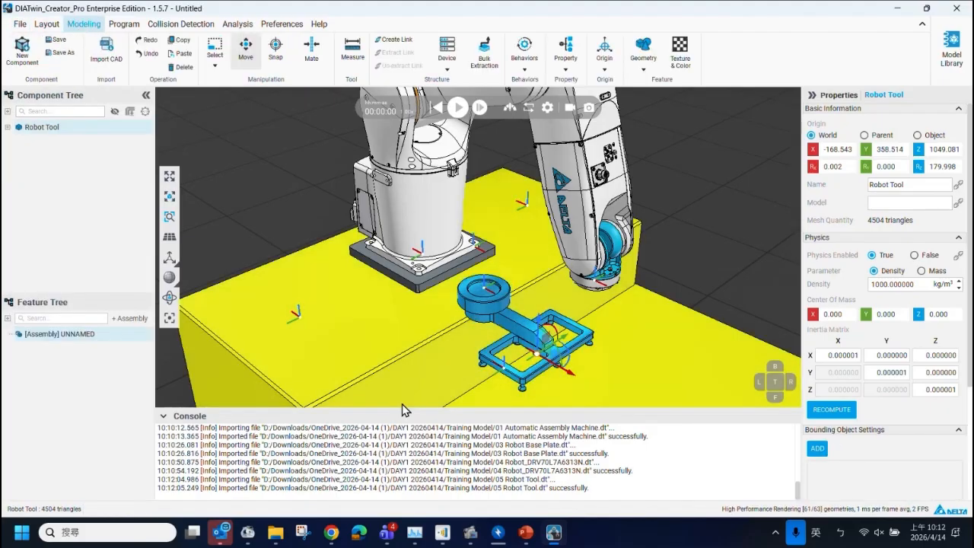
pyautogui.hotkey('alt', 'Tab')
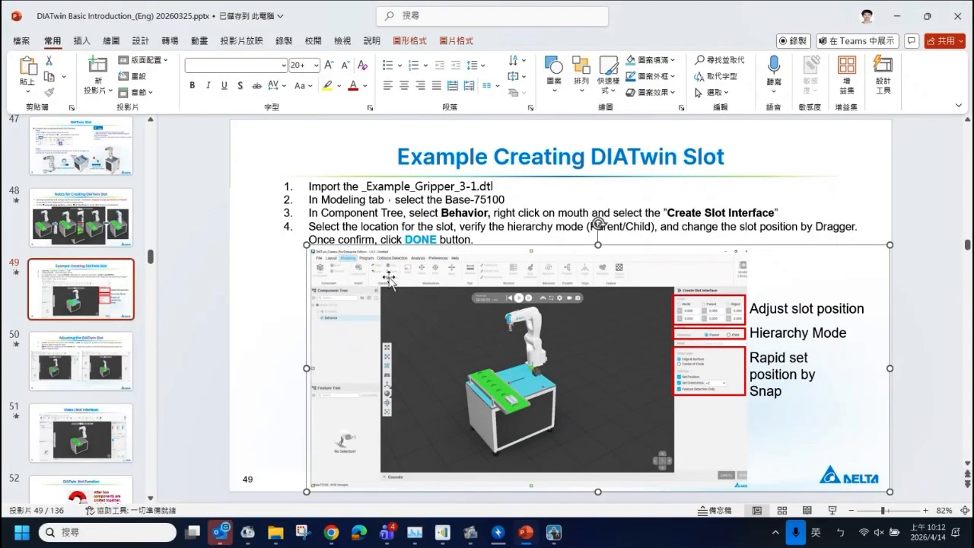
pyautogui.click(553, 532)
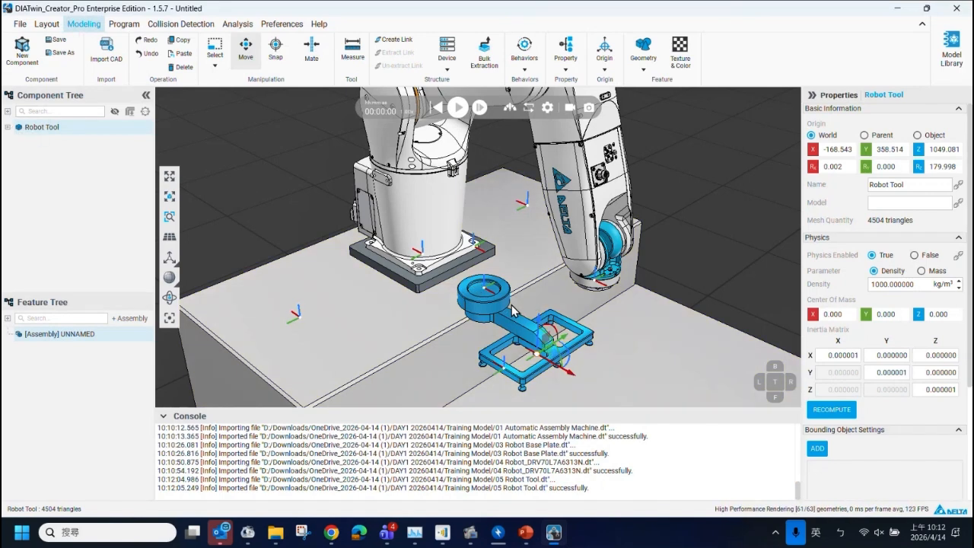
pyautogui.click(8, 127)
pyautogui.click(47, 24)
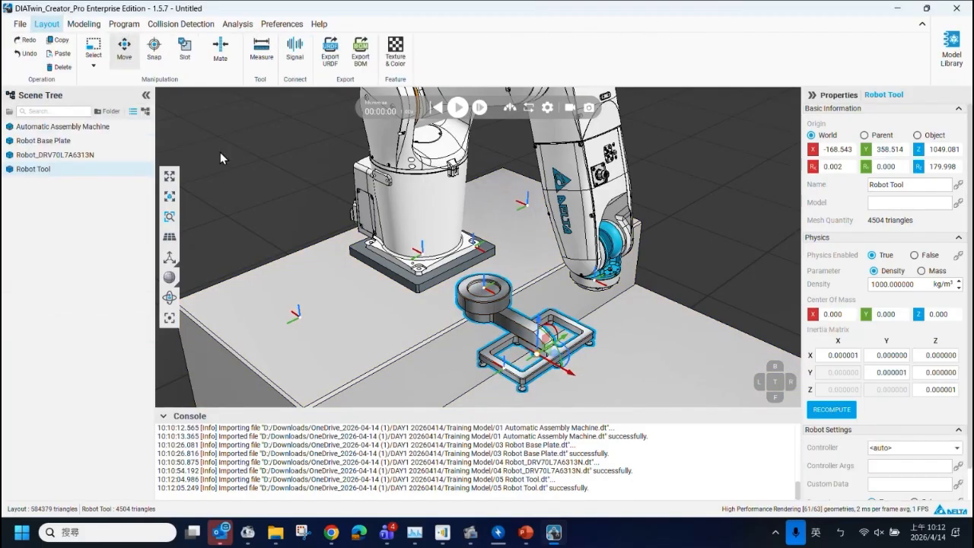
# Examine the Robot Tool's component structure in modeling mode, including its slots and tool frame under Behavior and the contents of Link_Base.
pyautogui.click(83, 23)
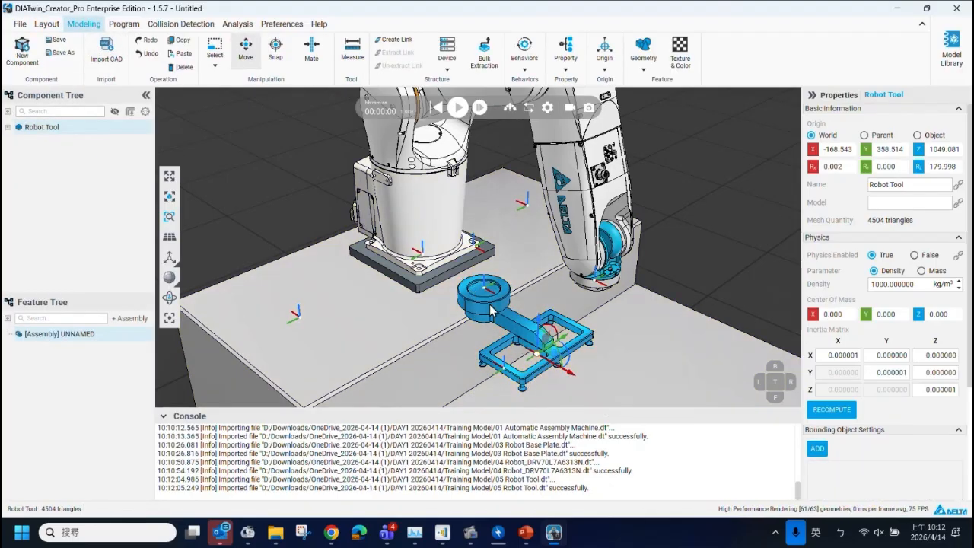
pyautogui.click(8, 127)
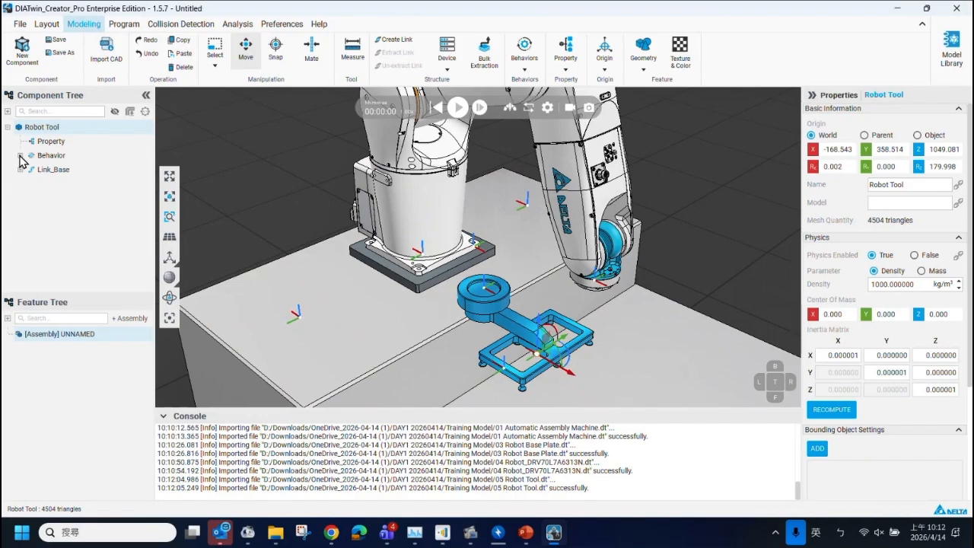
pyautogui.click(19, 155)
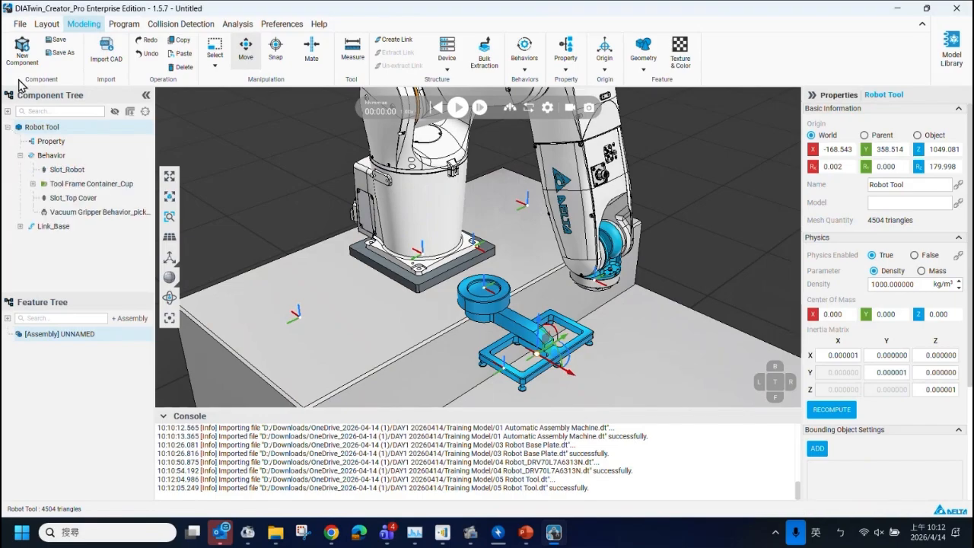
pyautogui.click(20, 226)
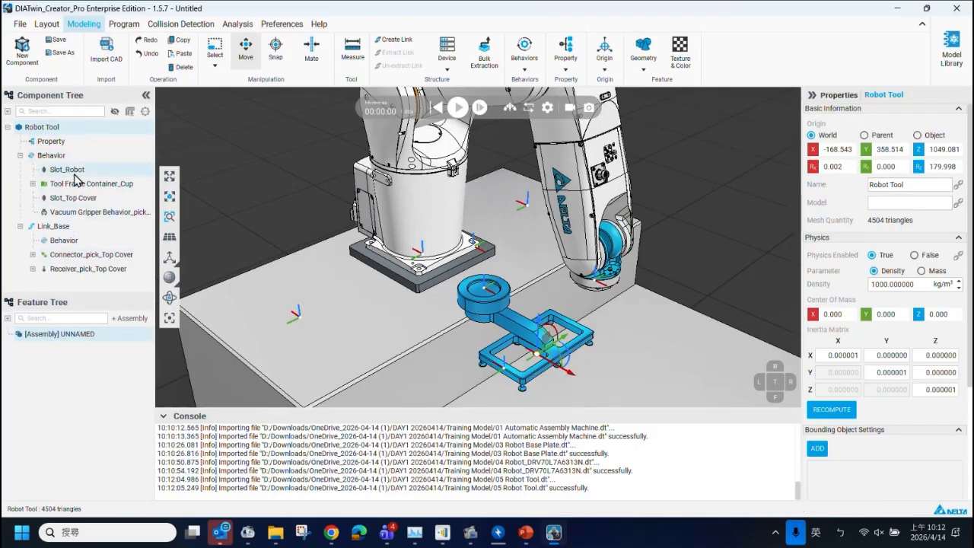
pyautogui.click(69, 228)
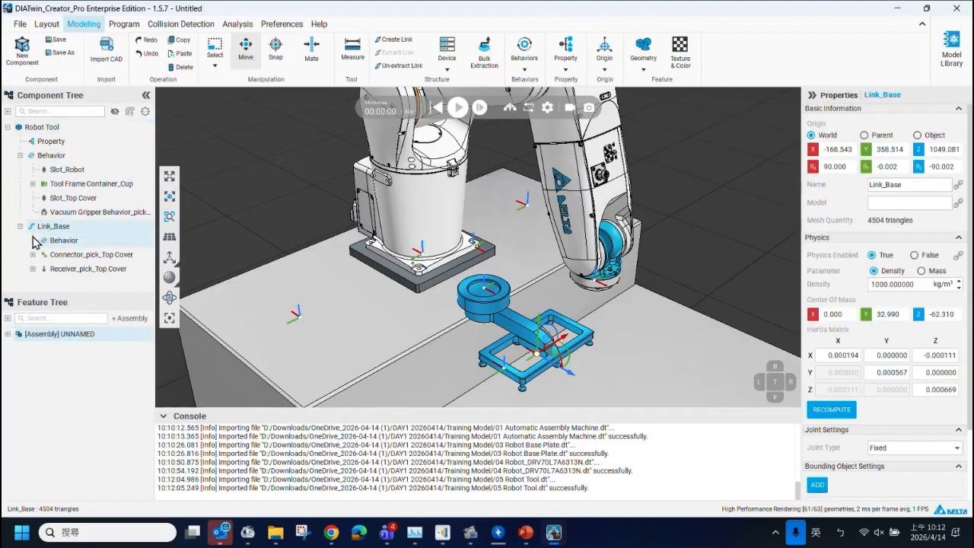
pyautogui.click(21, 226)
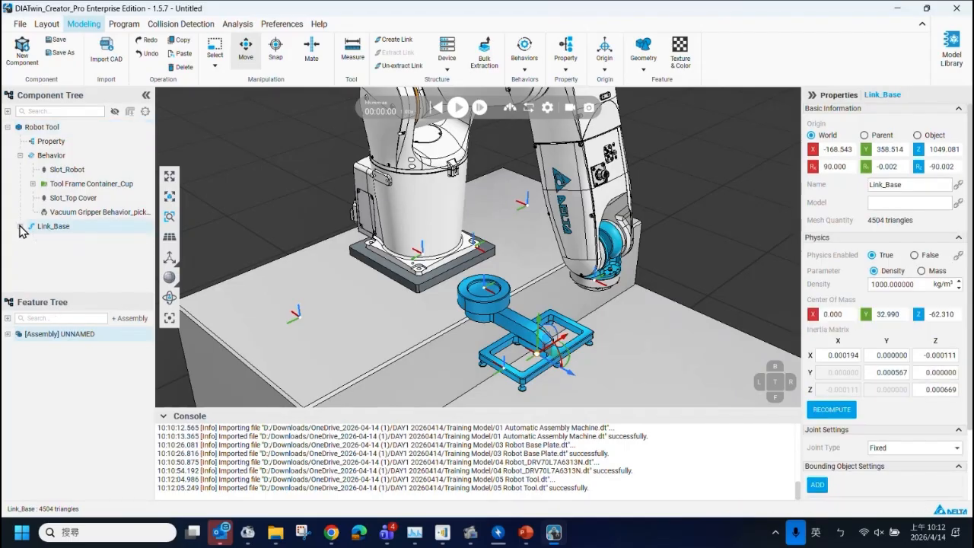
pyautogui.click(20, 226)
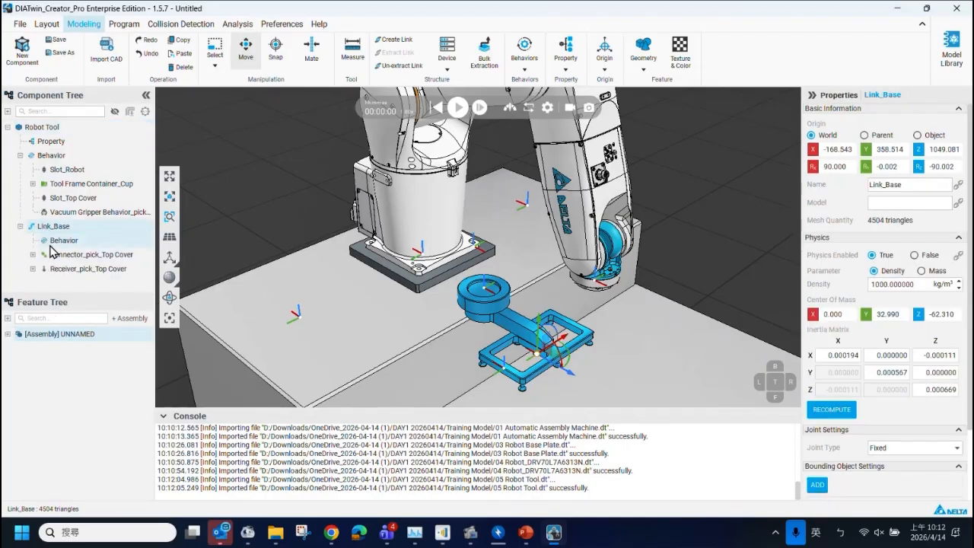
pyautogui.click(33, 255)
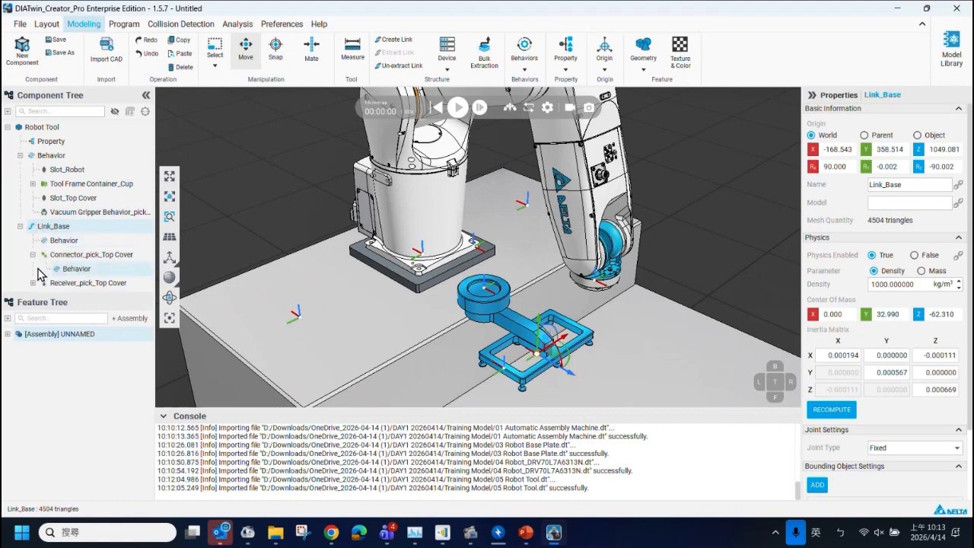
pyautogui.click(20, 226)
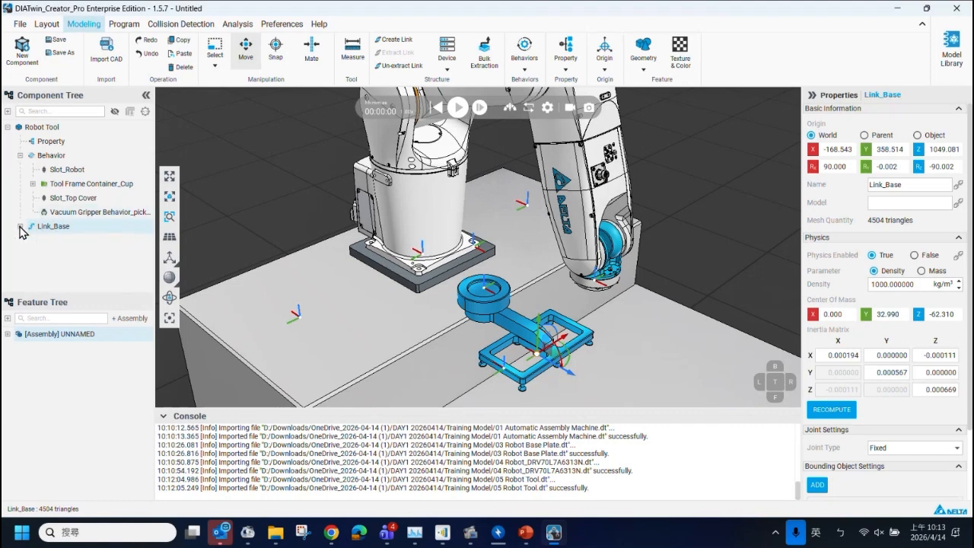
pyautogui.click(70, 200)
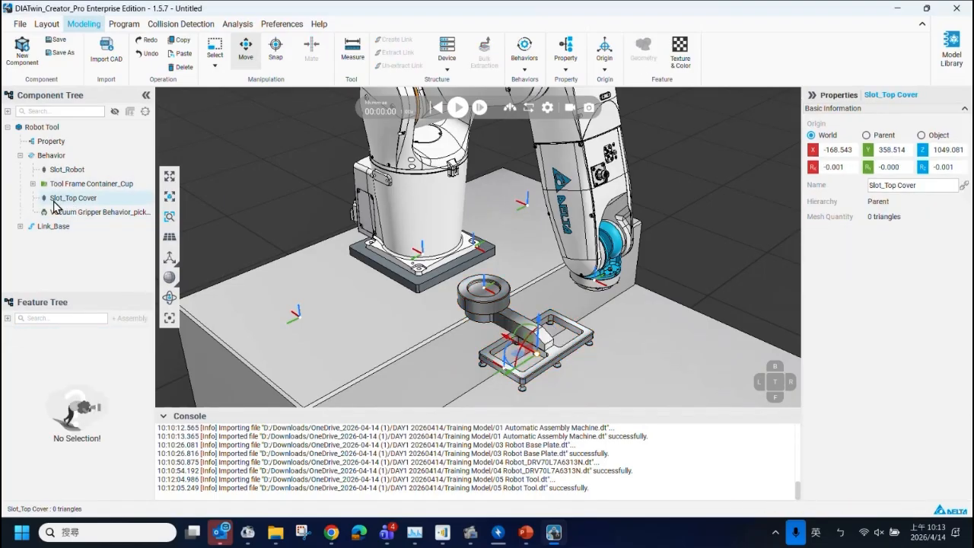
# Delete the Slot_Robot frame from the Robot Tool's Behavior node and check which frame types are displayed in the view.
pyautogui.click(60, 169)
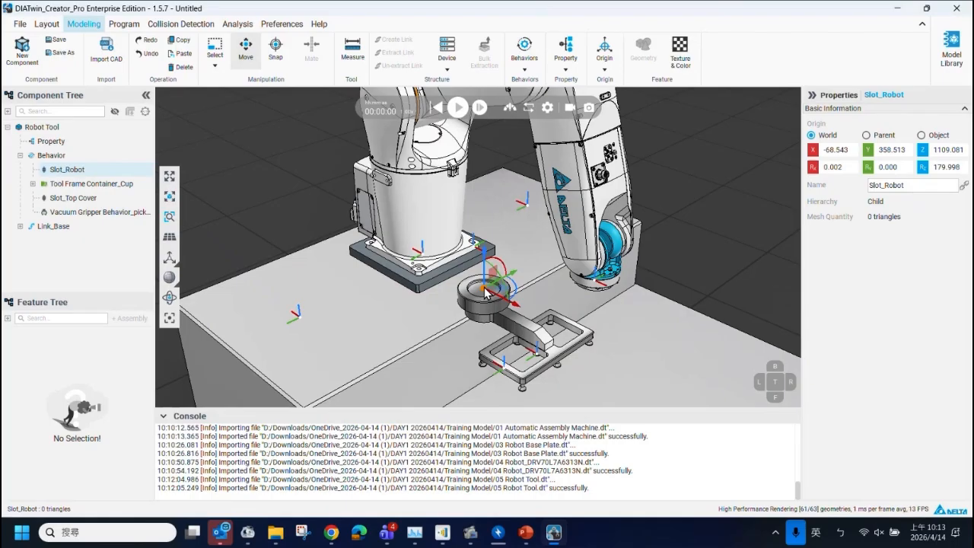
pyautogui.rightClick(66, 172)
pyautogui.click(85, 178)
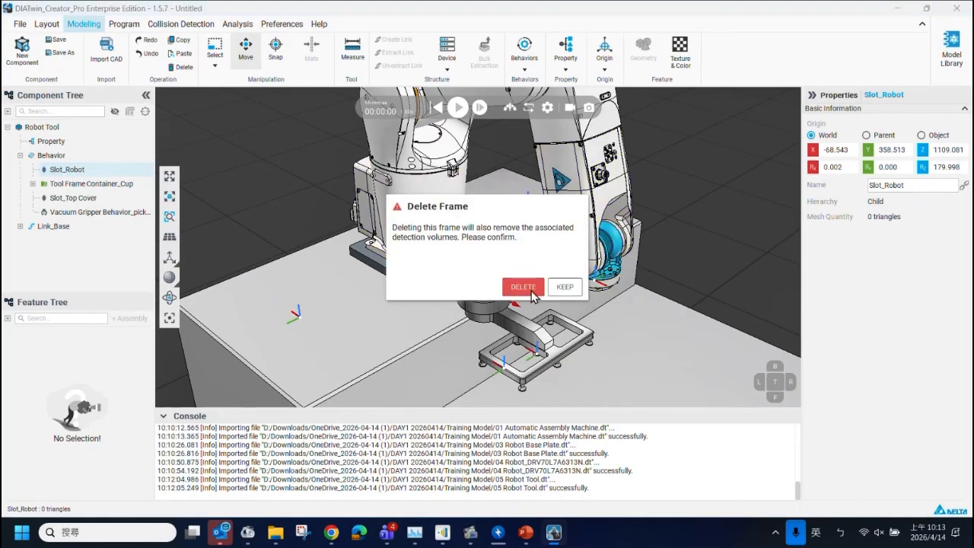
pyautogui.click(523, 286)
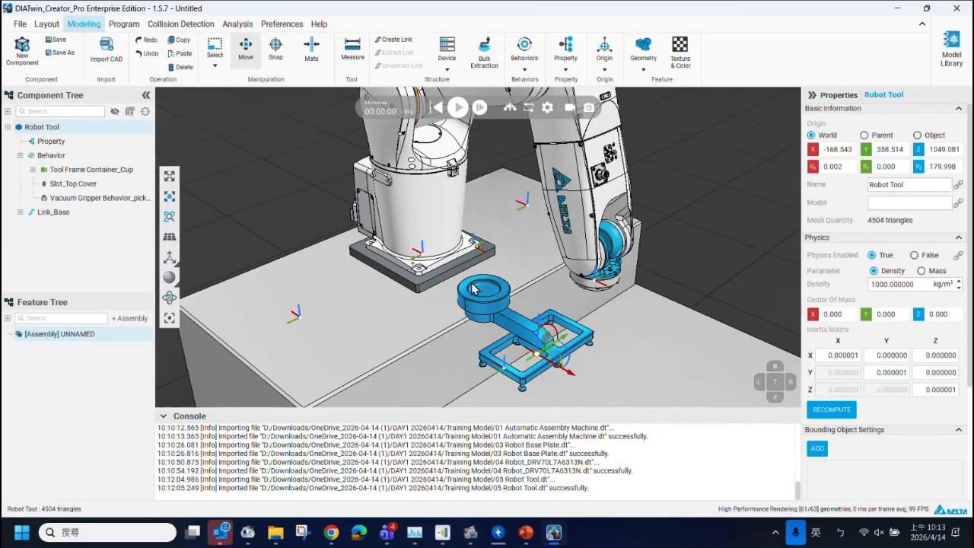
pyautogui.click(169, 257)
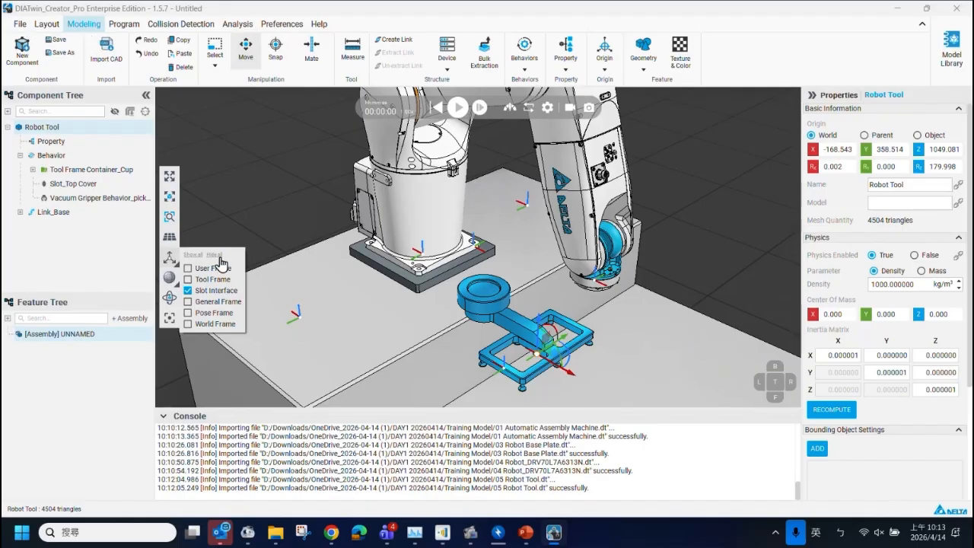
pyautogui.click(107, 271)
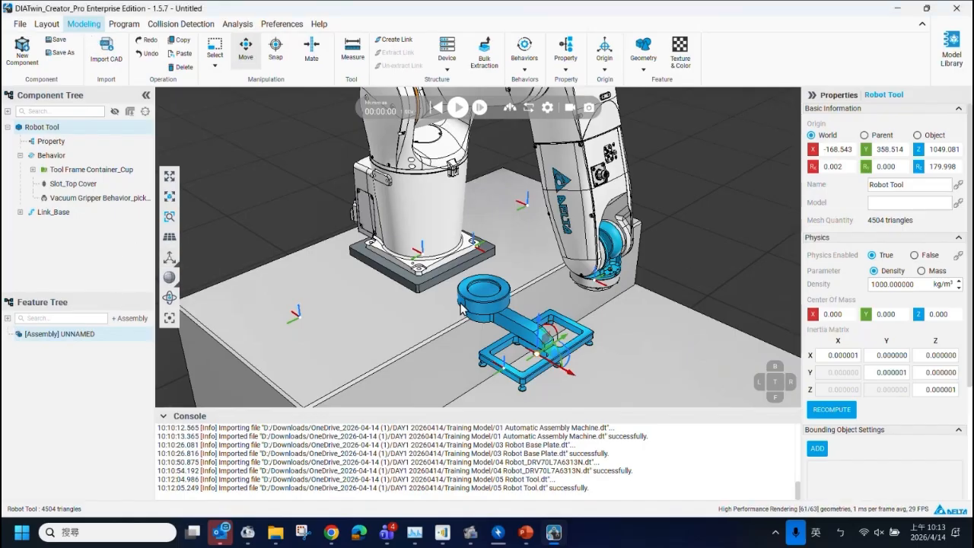
# Use the layout Slot tool to move the Robot Tool to about X -237.6, Y 313.7, Z 1018.3 near the robot's end flange.
pyautogui.click(46, 23)
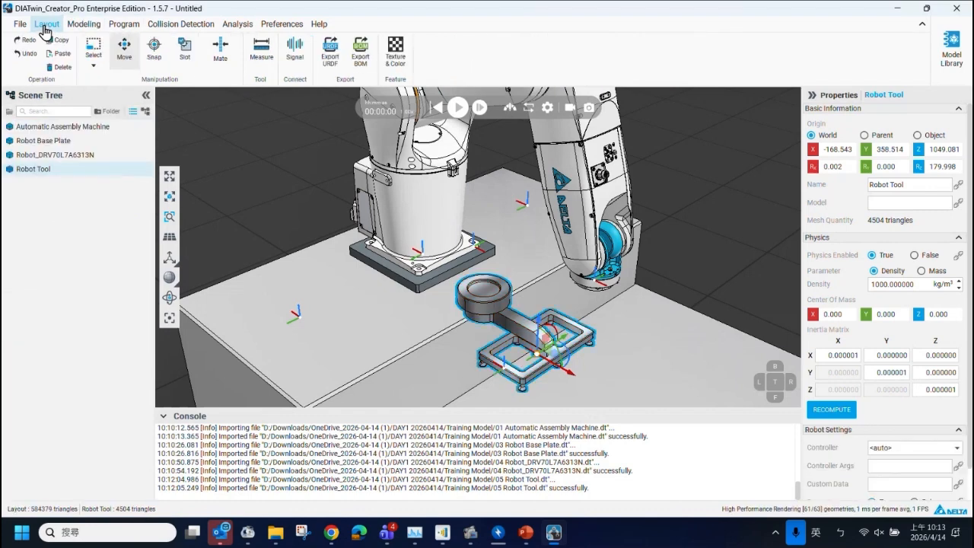
pyautogui.click(184, 49)
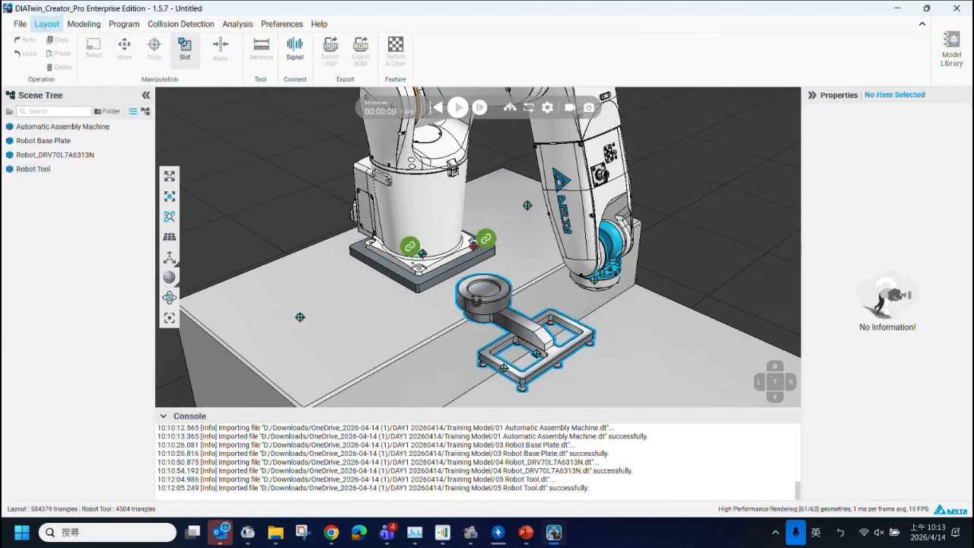
pyautogui.moveTo(478, 299); pyautogui.dragTo(523, 312)
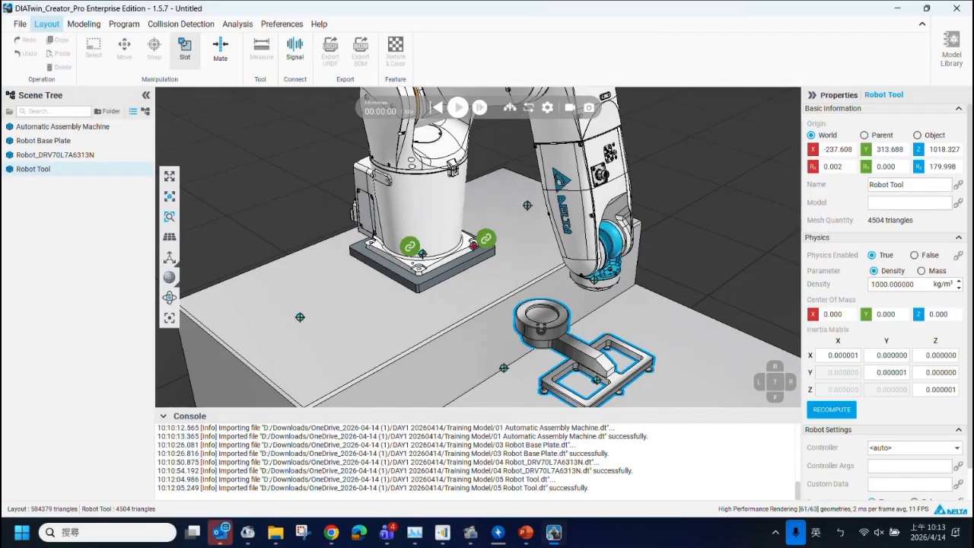
# Compare selecting the Robot Tool's geometry, its Link_Base and the whole component between modeling and layout modes.
pyautogui.click(86, 24)
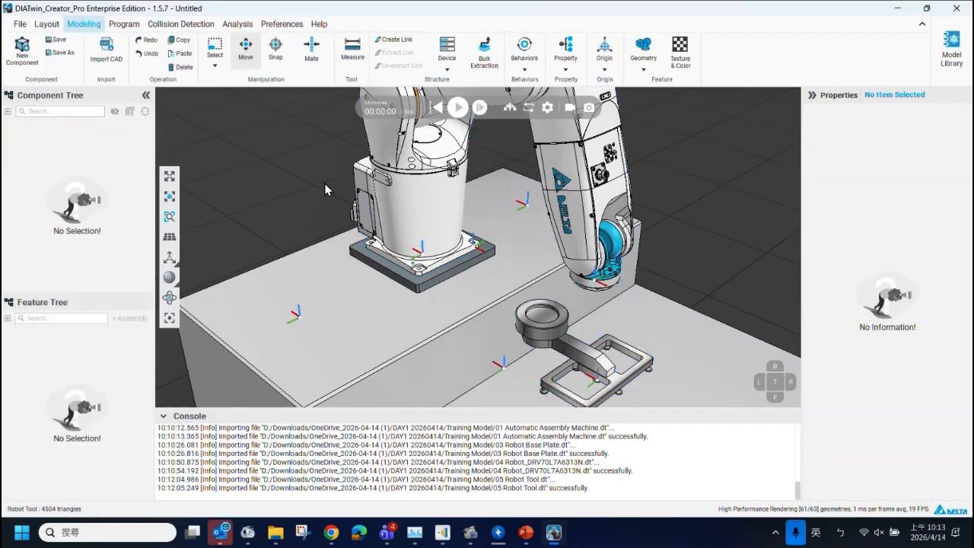
pyautogui.click(530, 338)
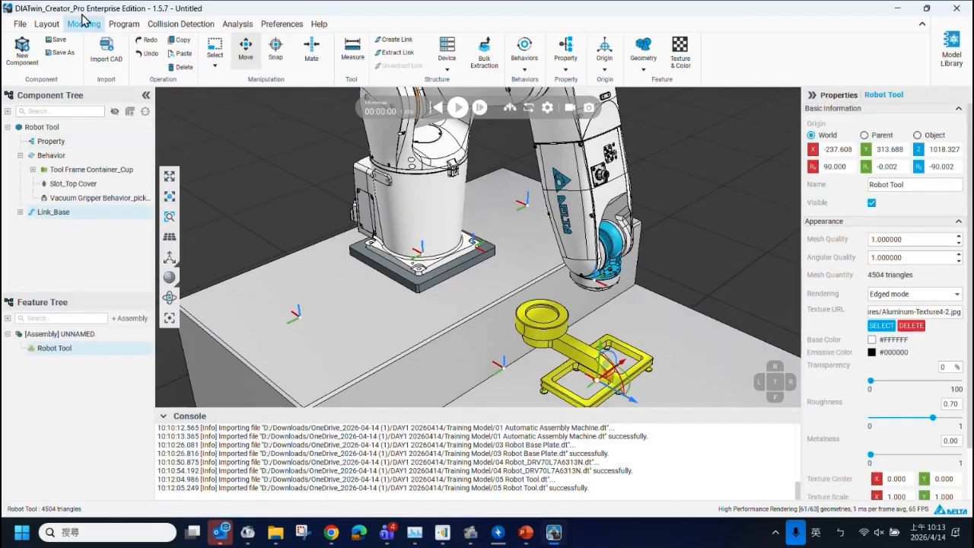
pyautogui.click(46, 23)
pyautogui.click(84, 24)
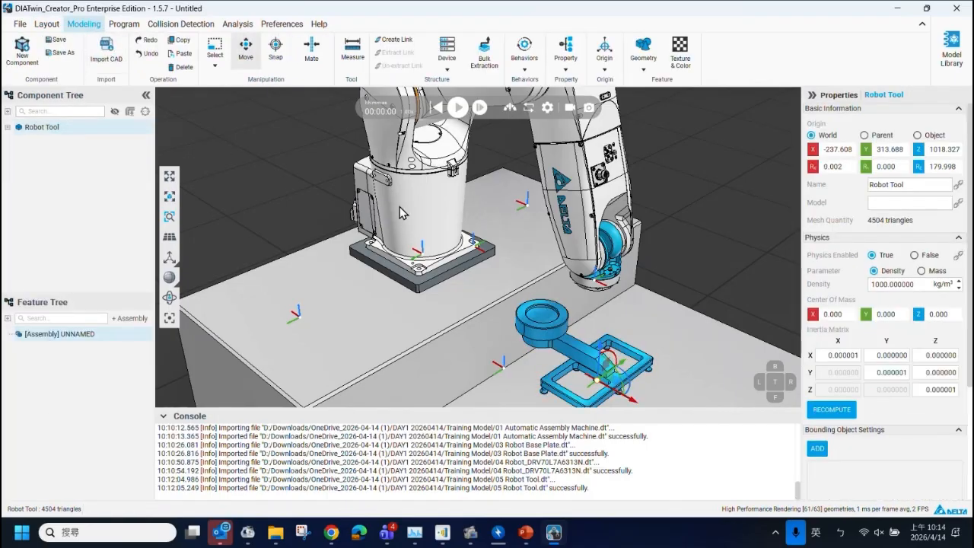
pyautogui.click(538, 320)
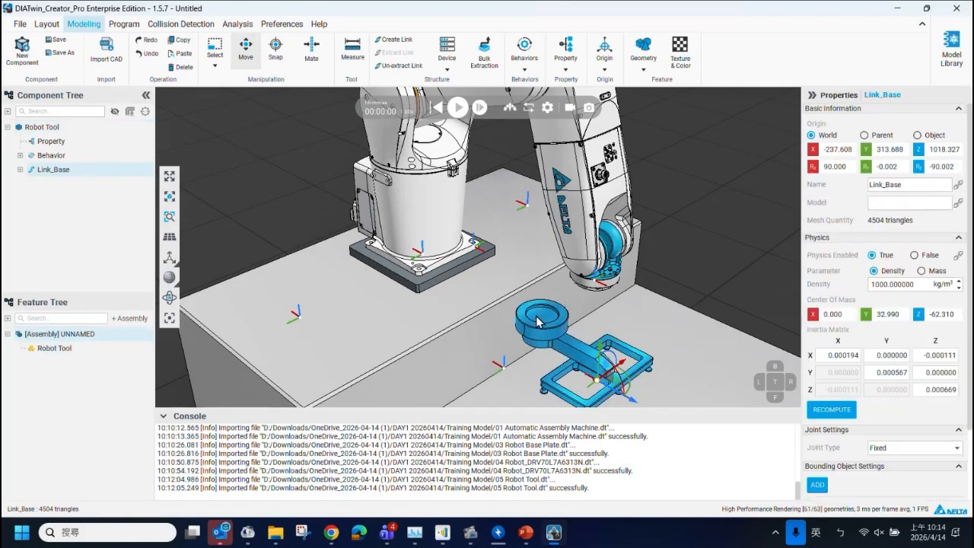
pyautogui.click(44, 132)
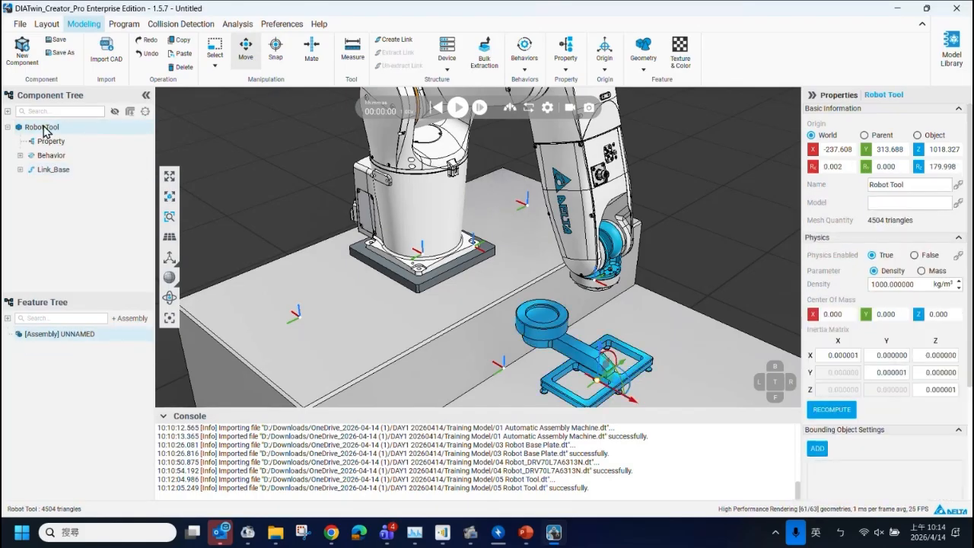
pyautogui.click(46, 23)
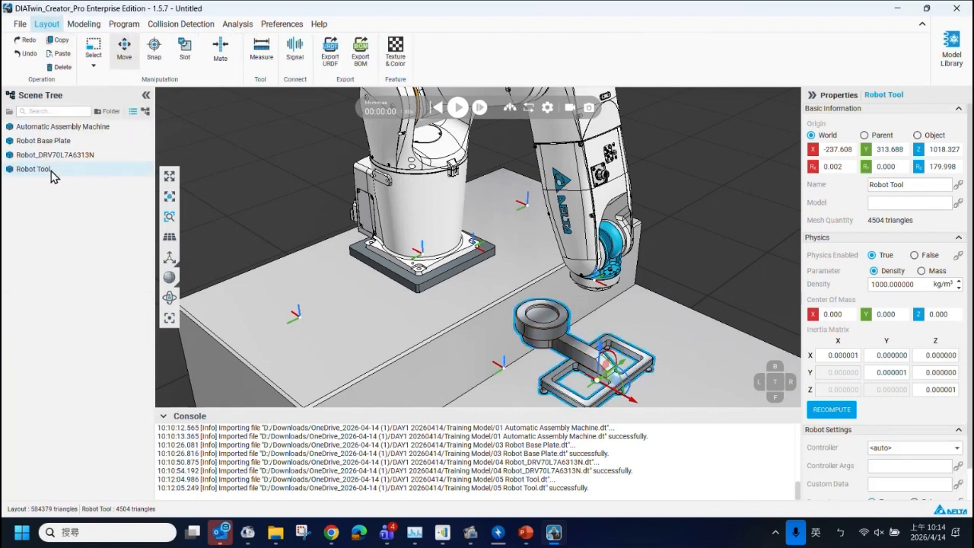
# Create a Parent slot interface under the Robot Tool's Behavior node, centred on the recessed face of its mounting ring with +Z orientation.
pyautogui.click(83, 24)
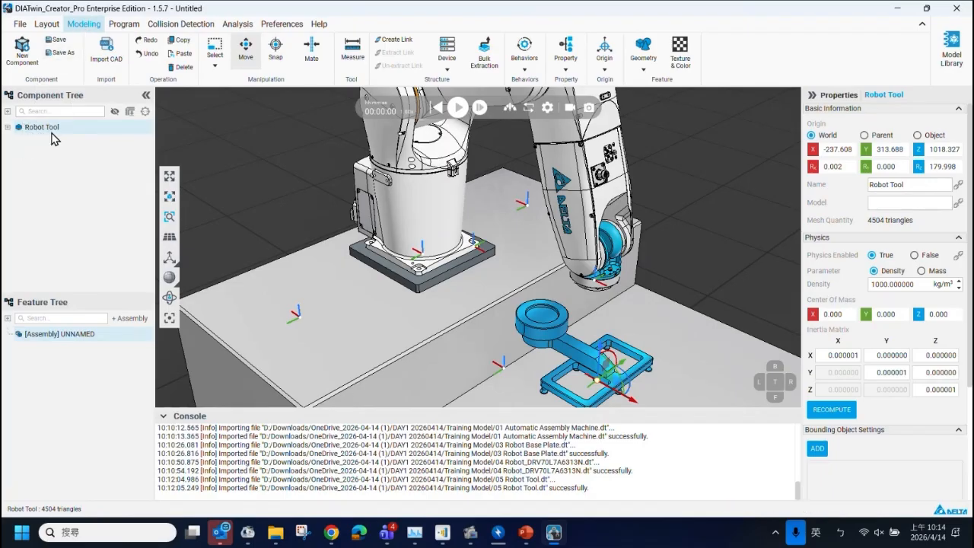
pyautogui.click(7, 127)
pyautogui.click(20, 156)
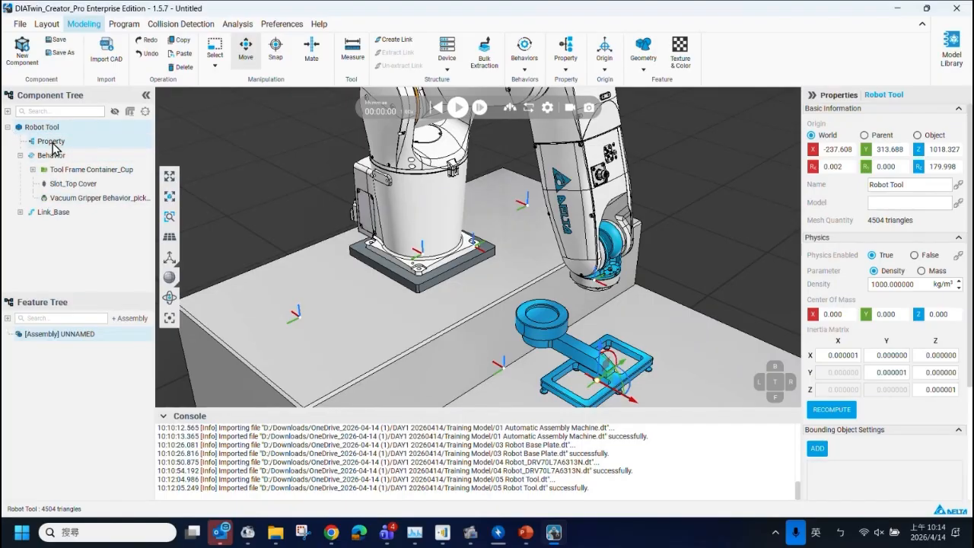
pyautogui.rightClick(51, 132)
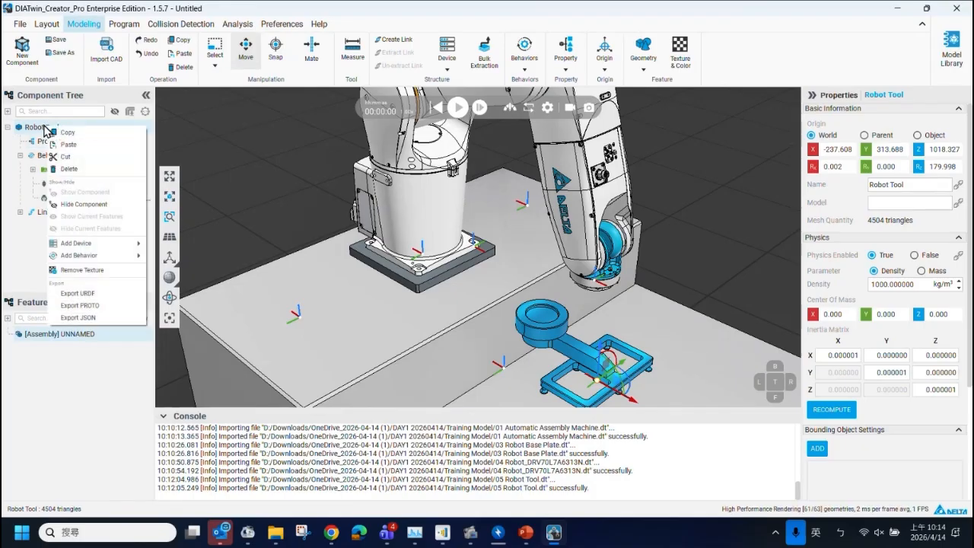
pyautogui.click(42, 160)
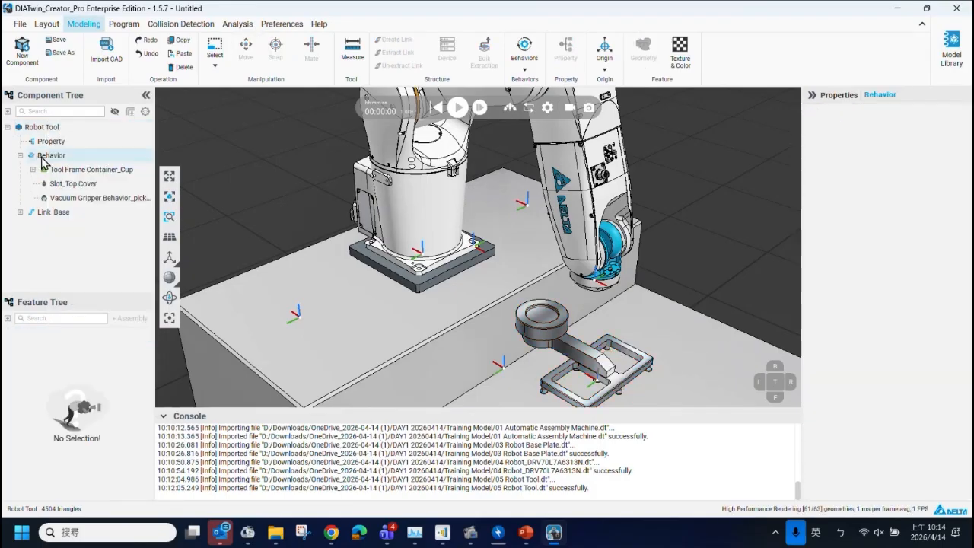
pyautogui.rightClick(48, 157)
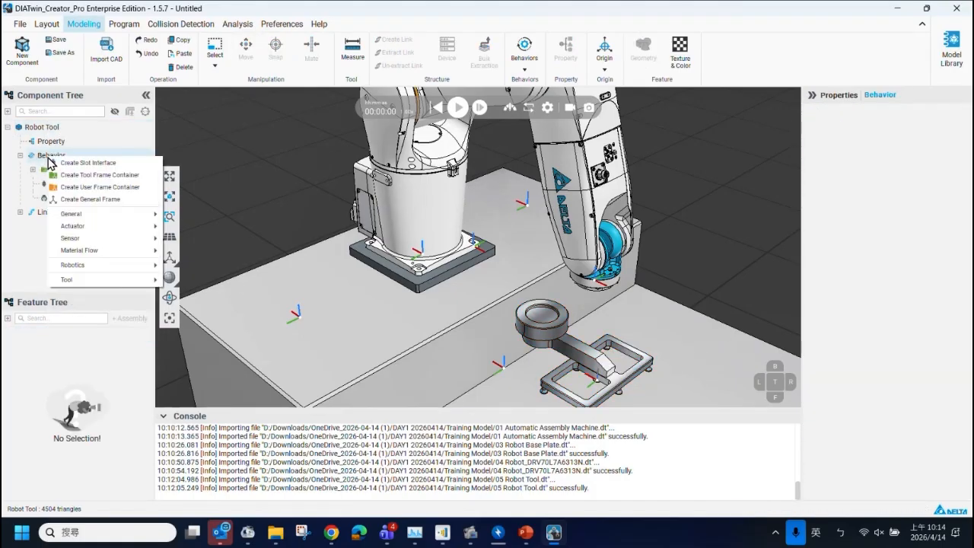
pyautogui.click(113, 163)
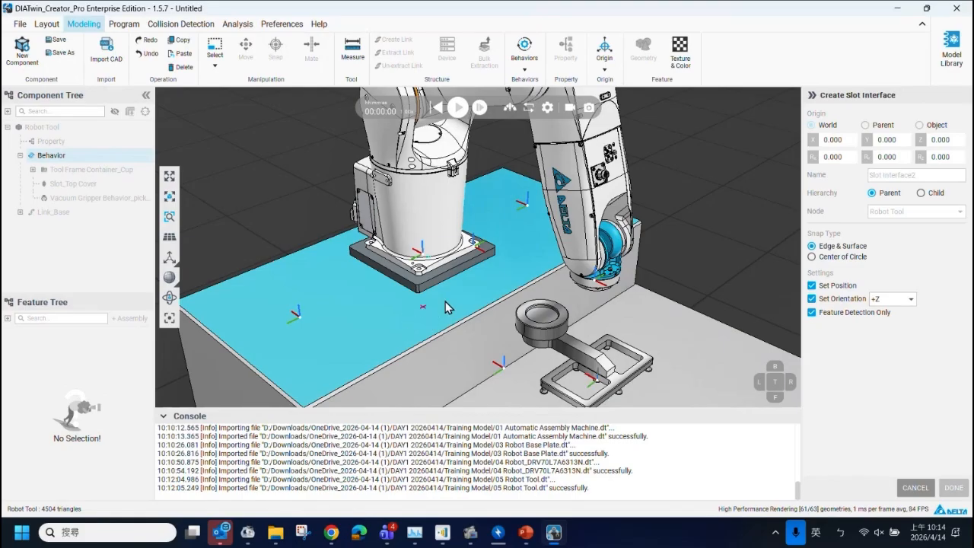
pyautogui.click(558, 329)
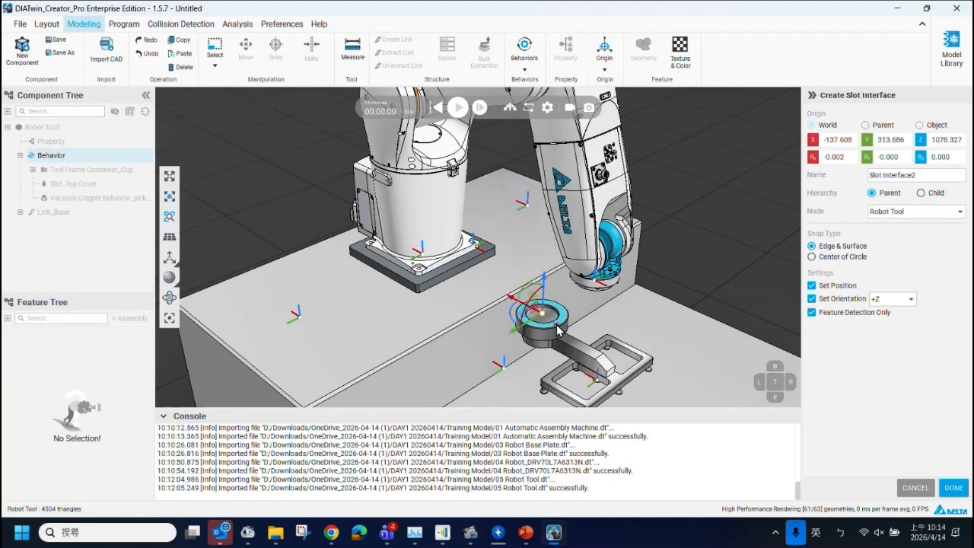
pyautogui.click(579, 344)
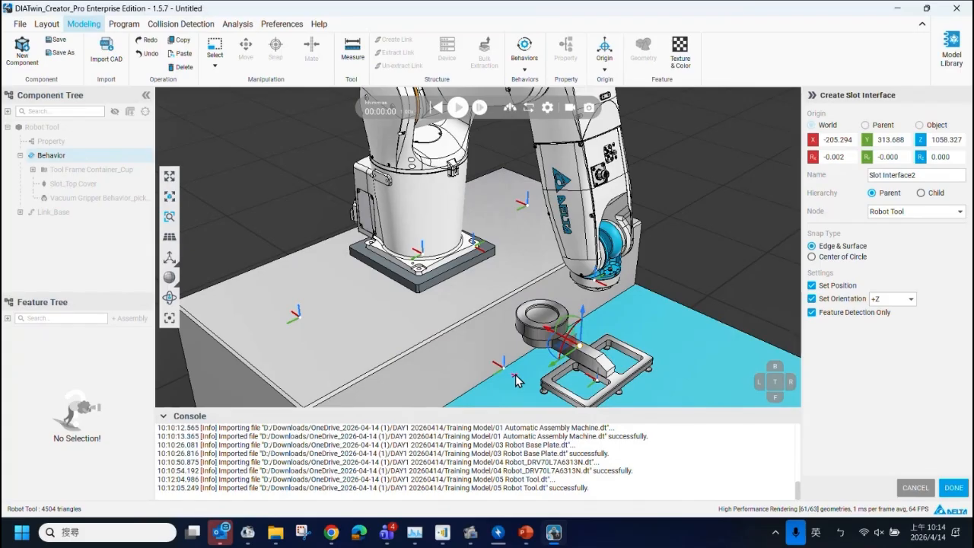
pyautogui.click(542, 314)
pyautogui.click(953, 488)
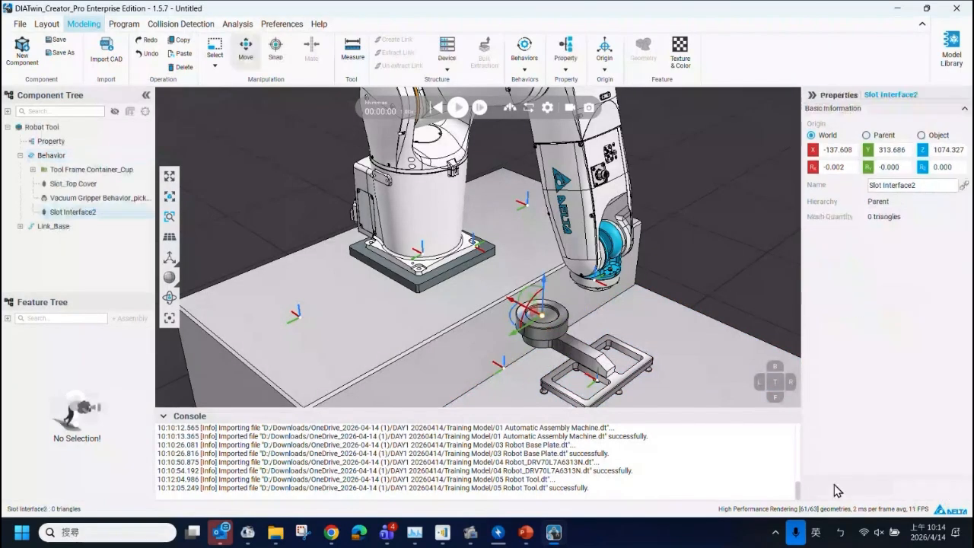
# Delete the newly created slot interface from the Robot Tool's mounting ring.
pyautogui.press('Delete')
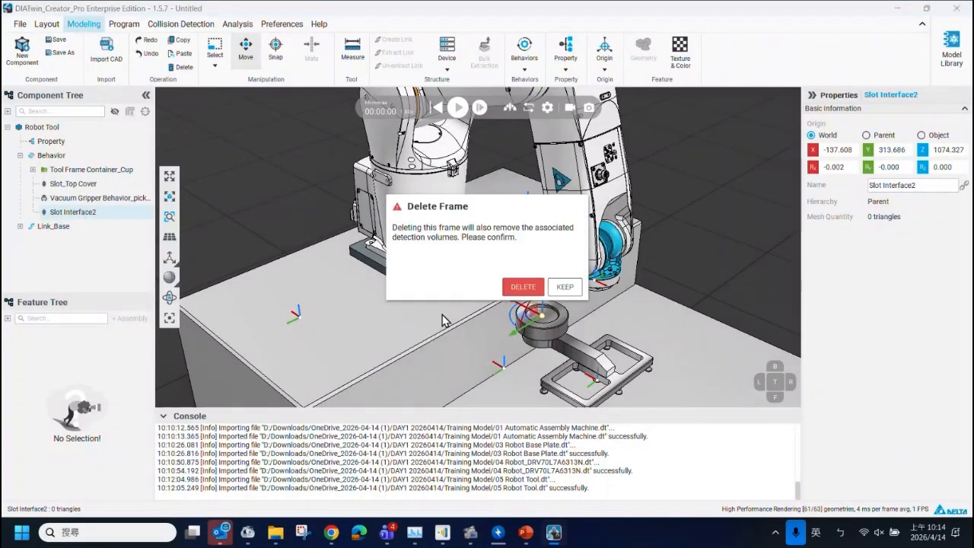
pyautogui.click(521, 286)
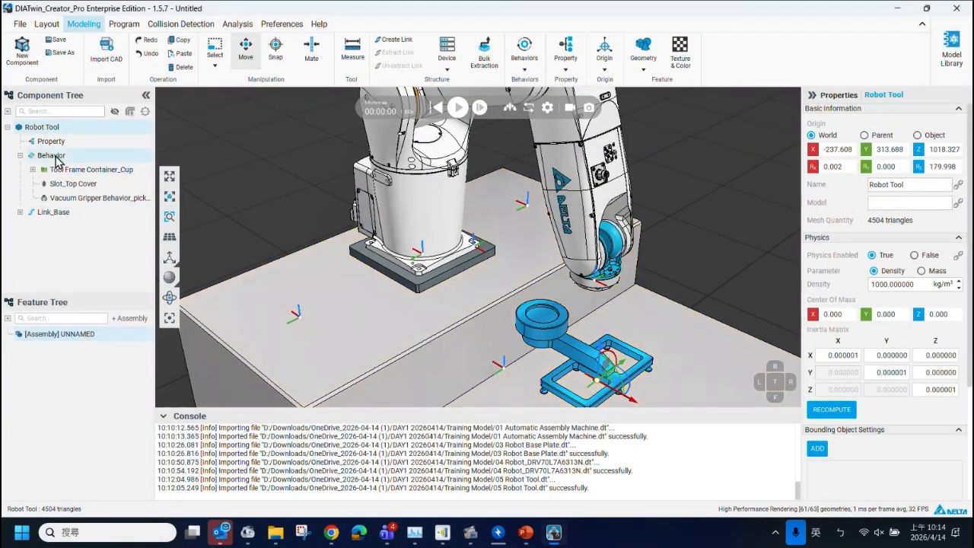
# Start a new slot interface under the Robot Tool's Behavior node, centred on the mounting ring's recessed face with +Z orientation.
pyautogui.click(57, 159)
pyautogui.rightClick(59, 156)
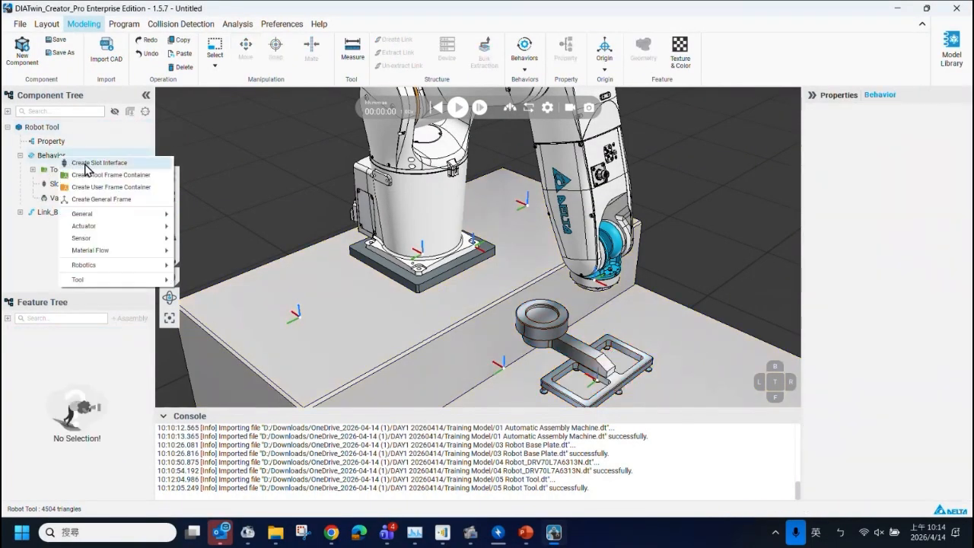
pyautogui.click(92, 163)
pyautogui.scroll(5, 544, 322)
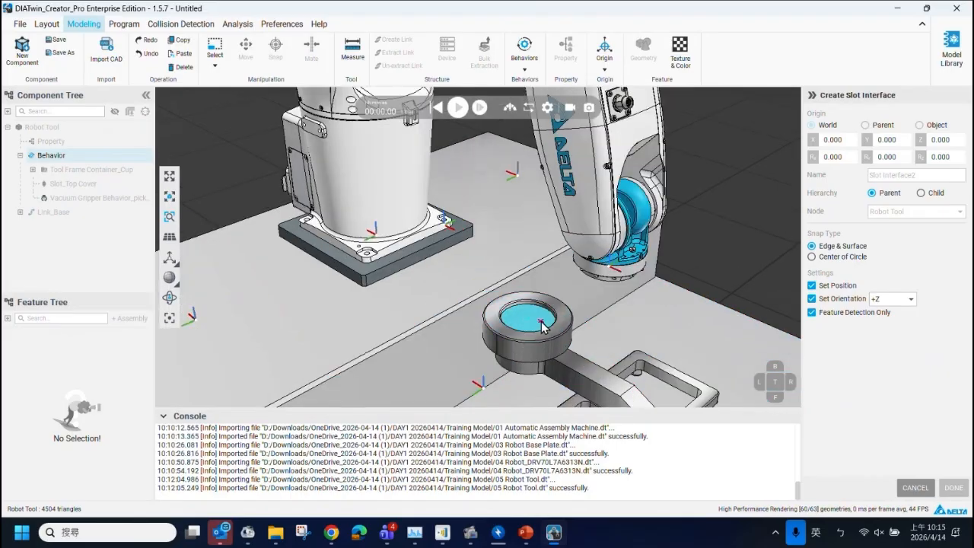
pyautogui.click(542, 325)
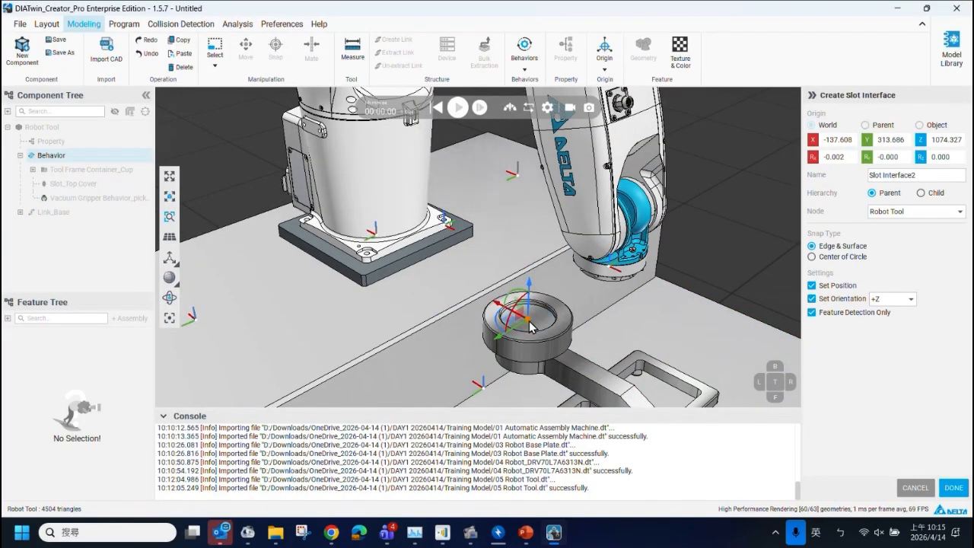
# Rotate the new slot frame to Rz 180, set its hierarchy to Child and finish creating it.
pyautogui.moveTo(562, 329)
pyautogui.mouseDown(button='middle')
pyautogui.moveTo(542, 327)
pyautogui.moveTo(554, 325)
pyautogui.mouseUp(button='middle')
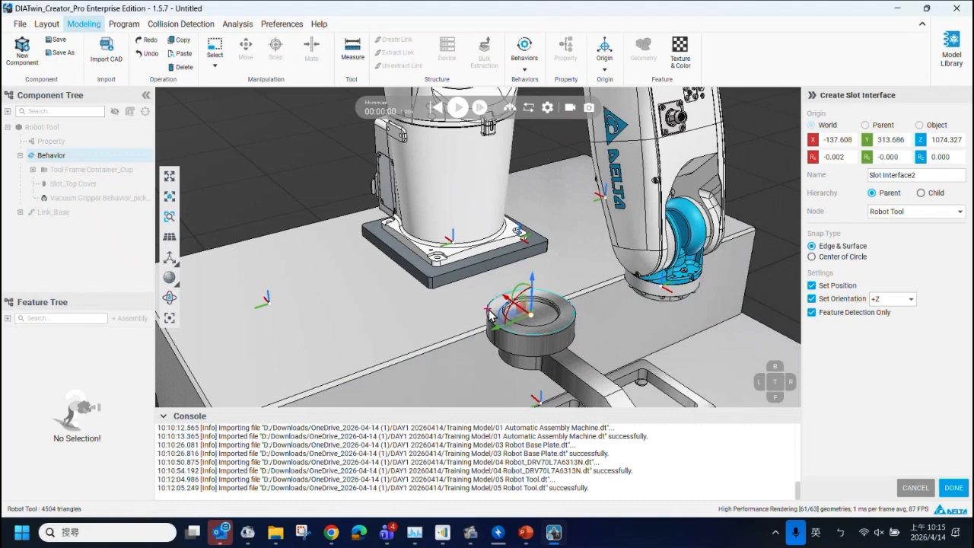
pyautogui.moveTo(500, 304); pyautogui.dragTo(502, 312, button='middle')
pyautogui.moveTo(502, 308); pyautogui.dragTo(563, 349)
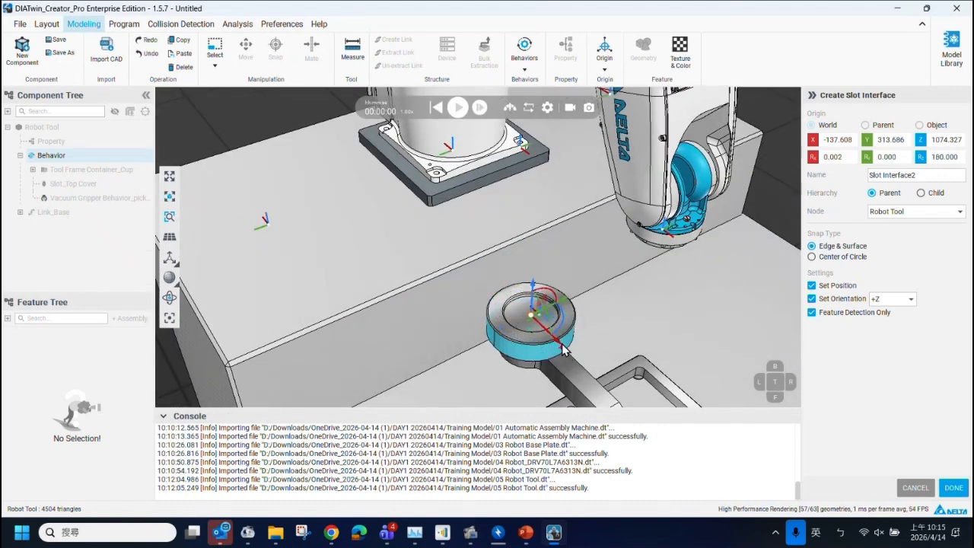
pyautogui.moveTo(523, 356); pyautogui.dragTo(530, 328, button='middle')
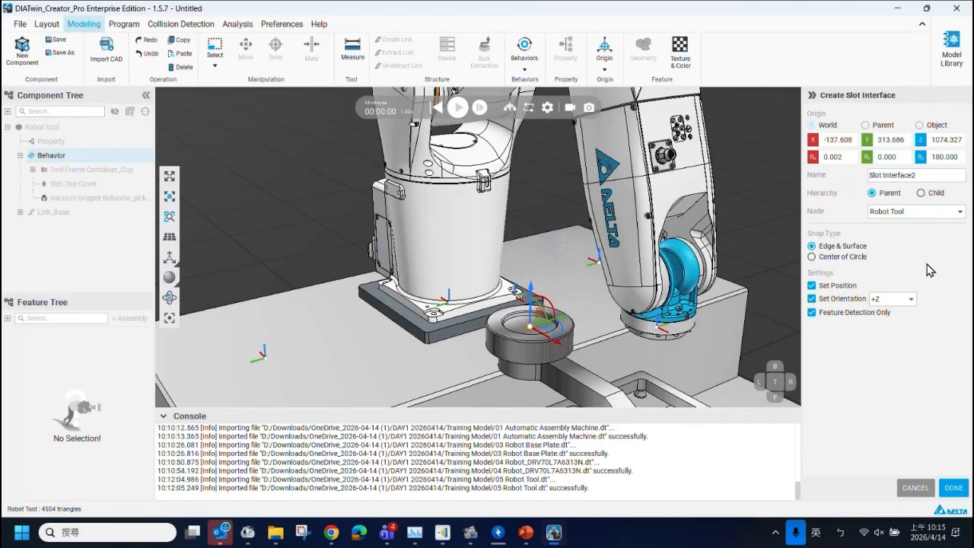
pyautogui.click(938, 195)
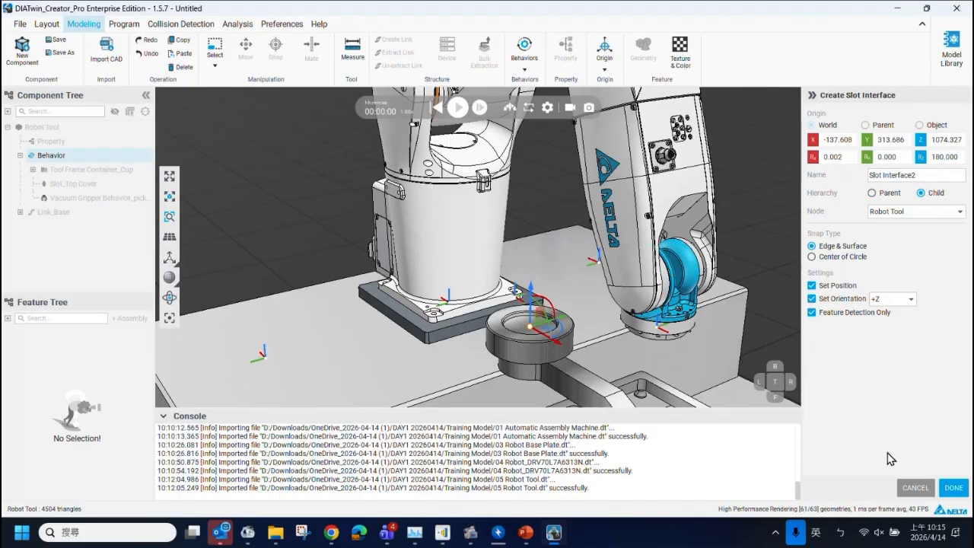
pyautogui.click(952, 488)
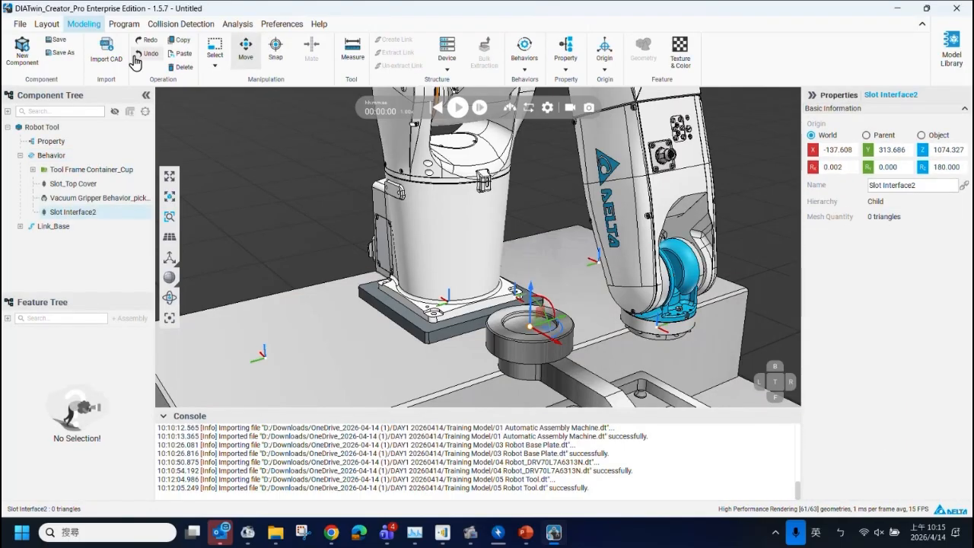
# Attach the Robot Tool to the robot's end flange with the layout Slot tool, joining the two slots.
pyautogui.click(45, 26)
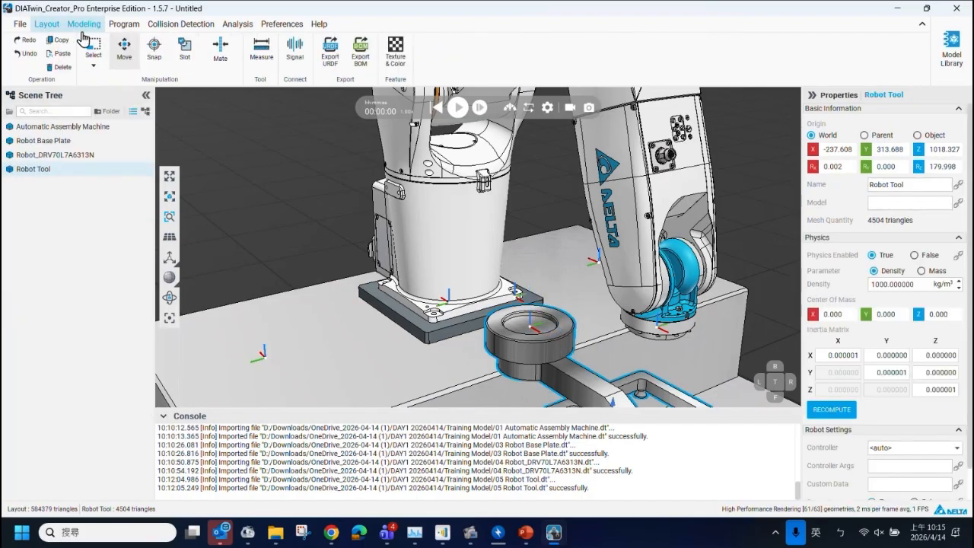
pyautogui.click(184, 54)
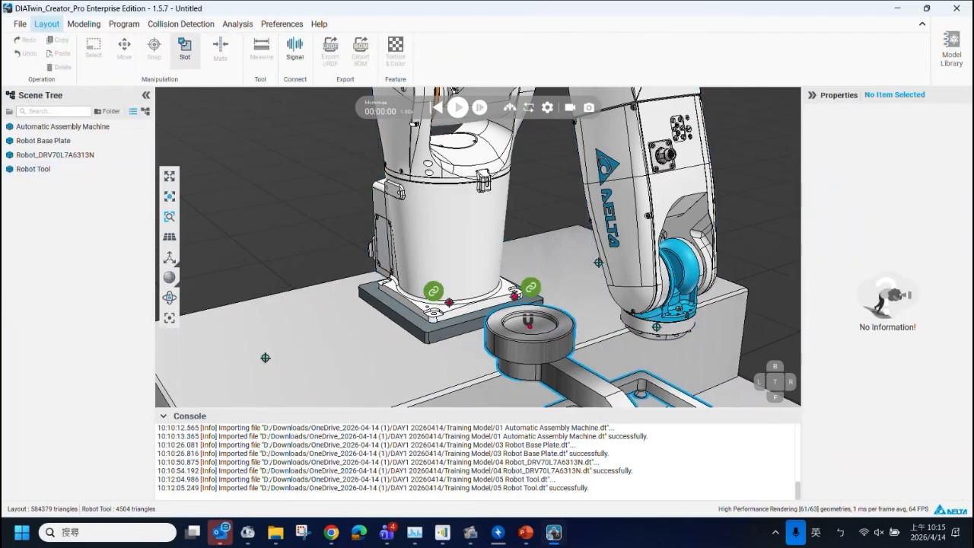
pyautogui.moveTo(530, 347); pyautogui.dragTo(668, 372)
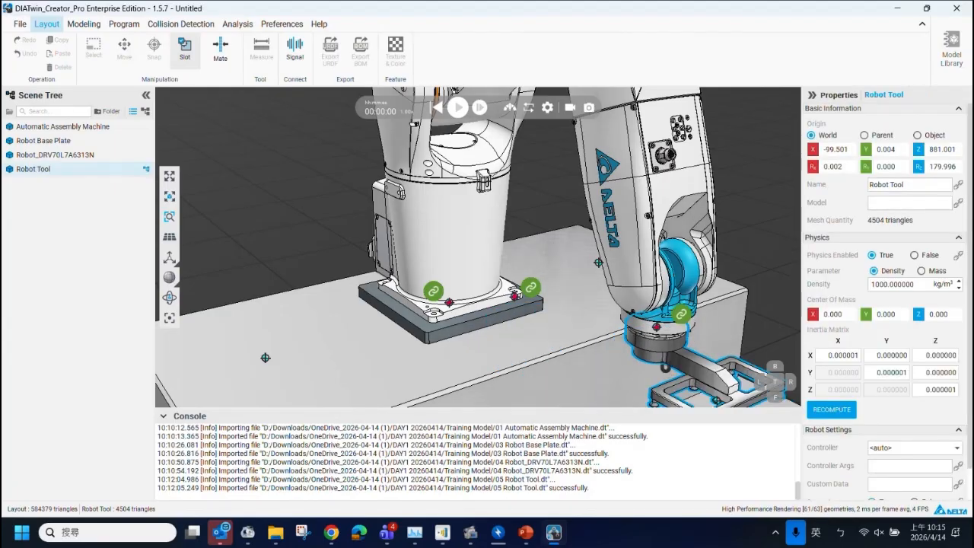
pyautogui.moveTo(662, 284); pyautogui.dragTo(677, 354, button='middle')
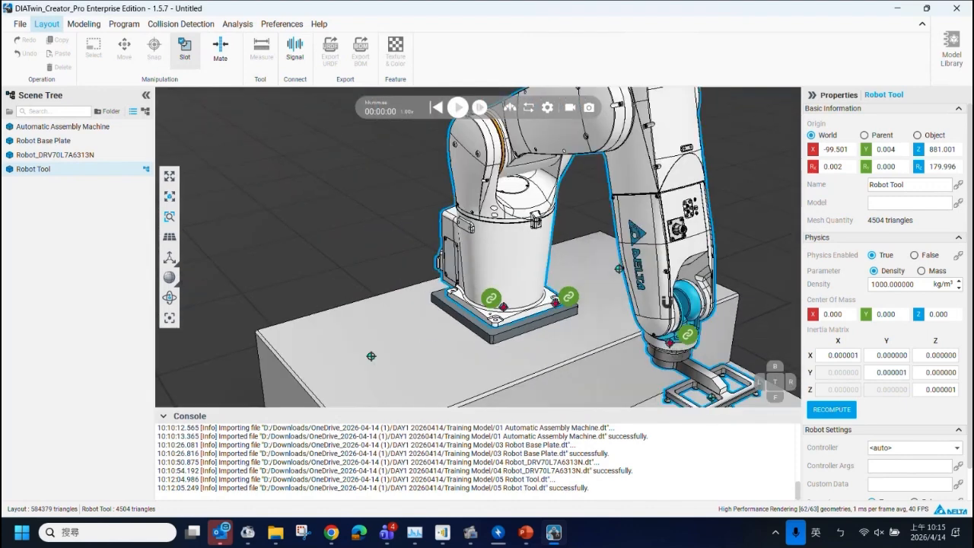
pyautogui.scroll(-2, 662, 282)
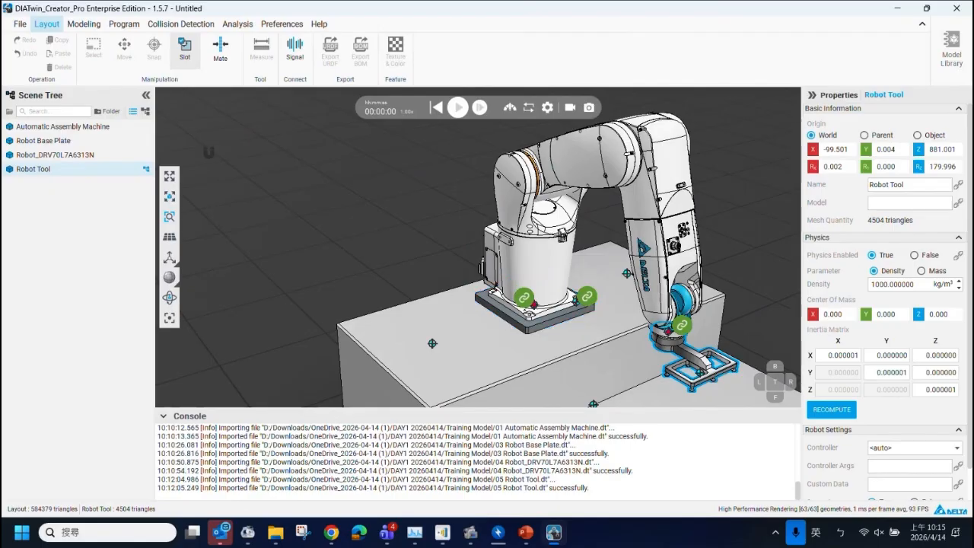
# Select the Automatic Assembly Machine and display the slot connections to examine how the base plate, robot and tool are linked to it.
pyautogui.click(59, 154)
pyautogui.hotkey('ctrl', 'a')
pyautogui.scroll(-3, 256, 222)
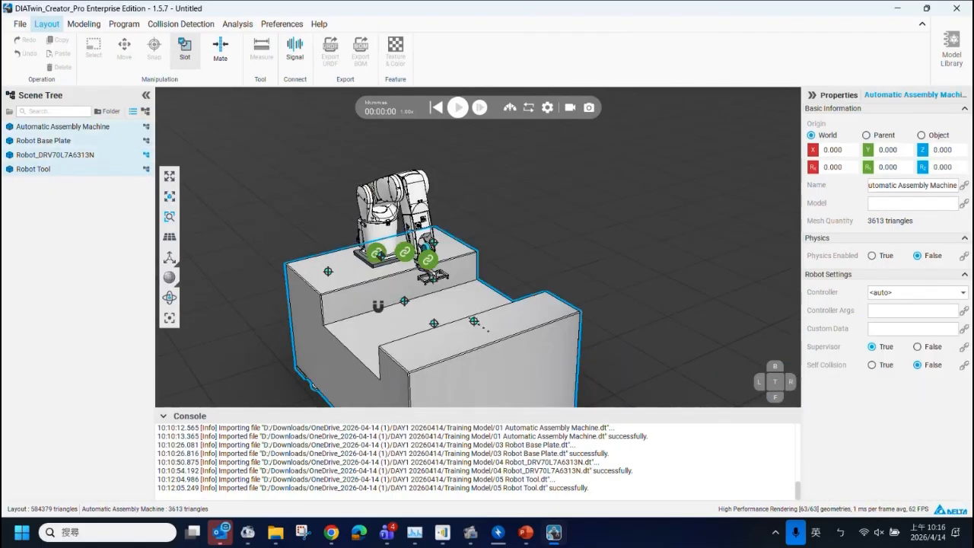
pyautogui.scroll(-3, 378, 306)
pyautogui.click(184, 47)
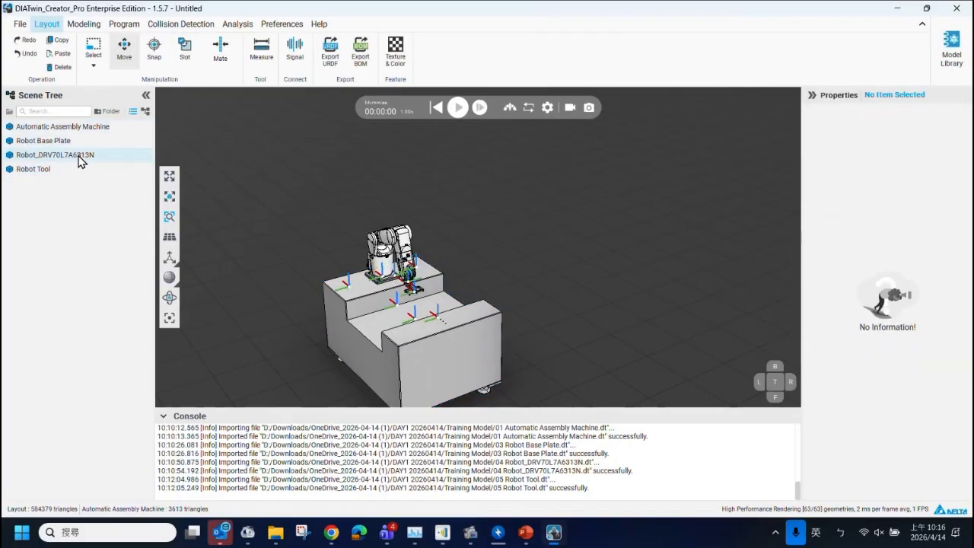
pyautogui.click(52, 129)
pyautogui.hotkey('ctrl', 'a')
pyautogui.scroll(-1, 269, 166)
pyautogui.scroll(5, 362, 204)
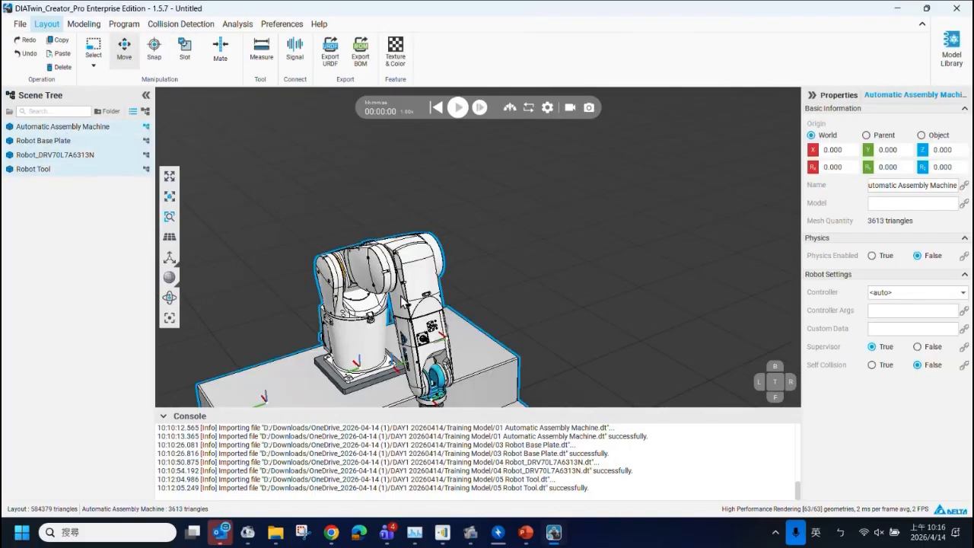
pyautogui.scroll(-1, 407, 295)
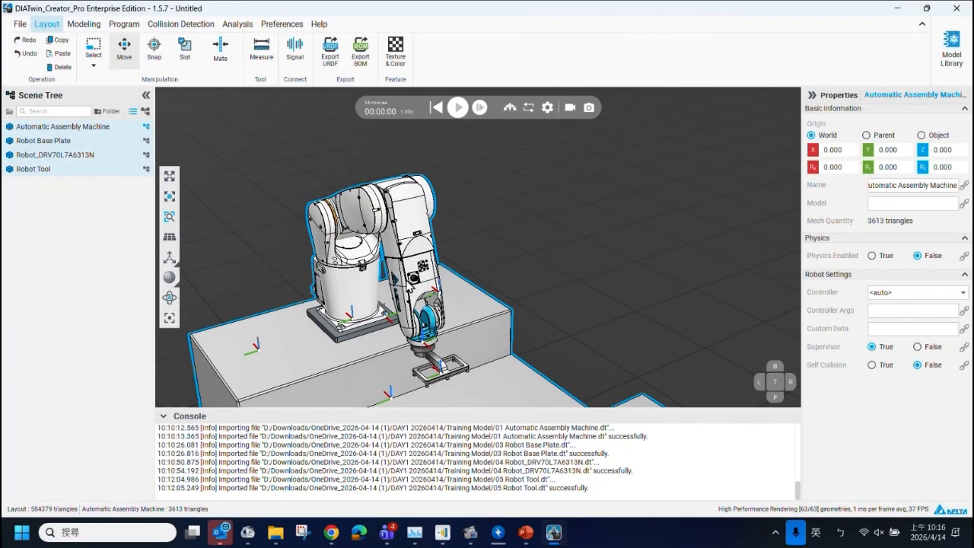
pyautogui.click(186, 50)
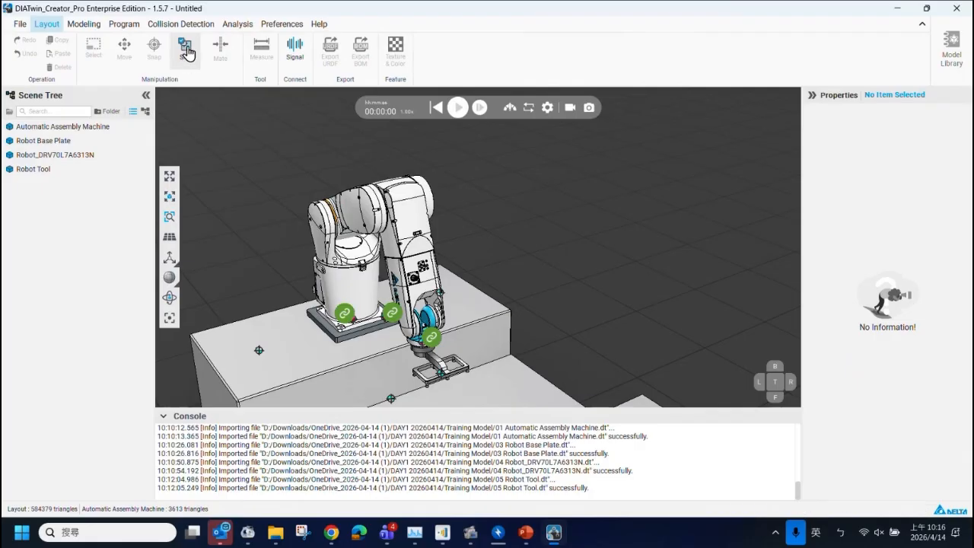
pyautogui.click(186, 50)
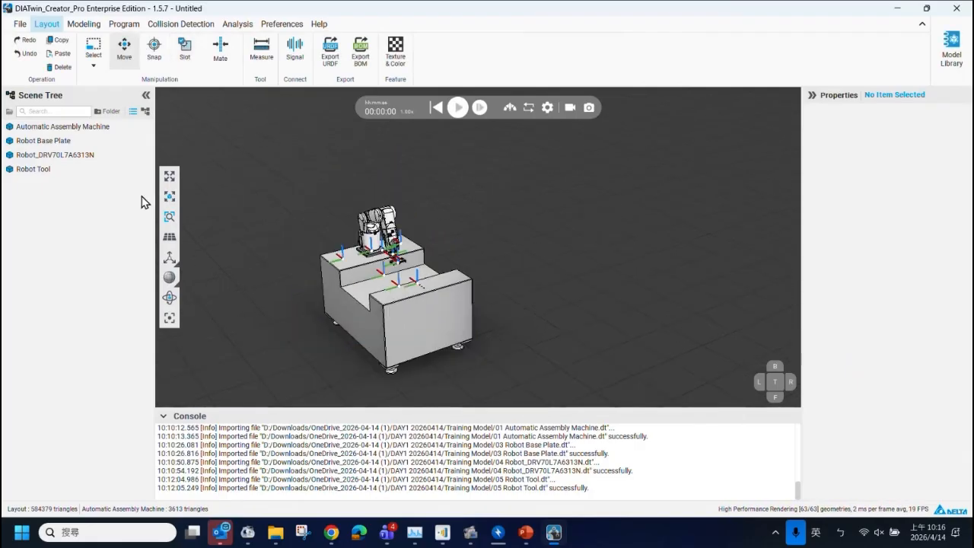
# Move the Automatic Assembly Machine with its linked components to about X -262, Y -190.
pyautogui.click(49, 129)
pyautogui.moveTo(384, 339); pyautogui.dragTo(409, 328)
pyautogui.scroll(5, 442, 242)
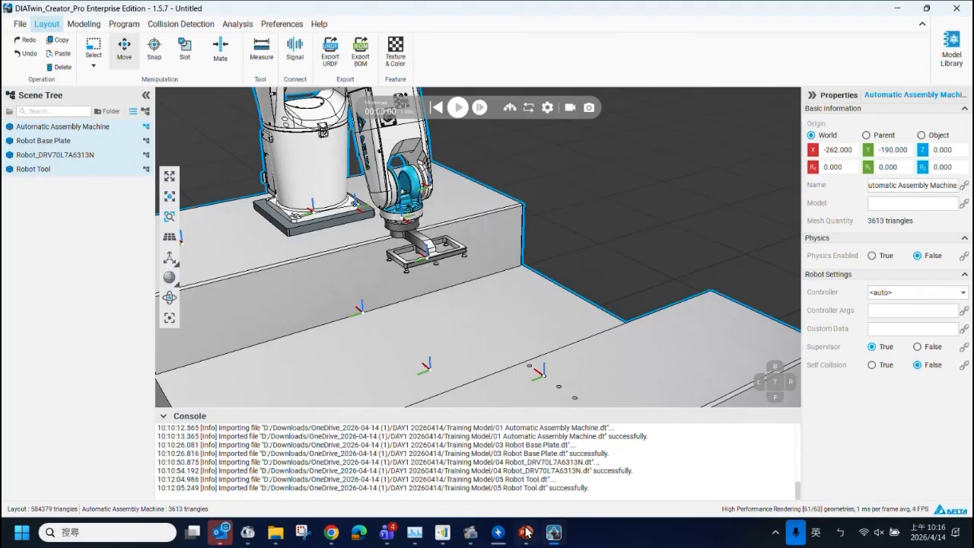
# Switch to the DIATwin Basic Introduction presentation in PowerPoint, open slide 50 and highlight "Parent / Child" in the first instruction.
pyautogui.moveTo(526, 532)
pyautogui.click(486, 493)
pyautogui.click(105, 362)
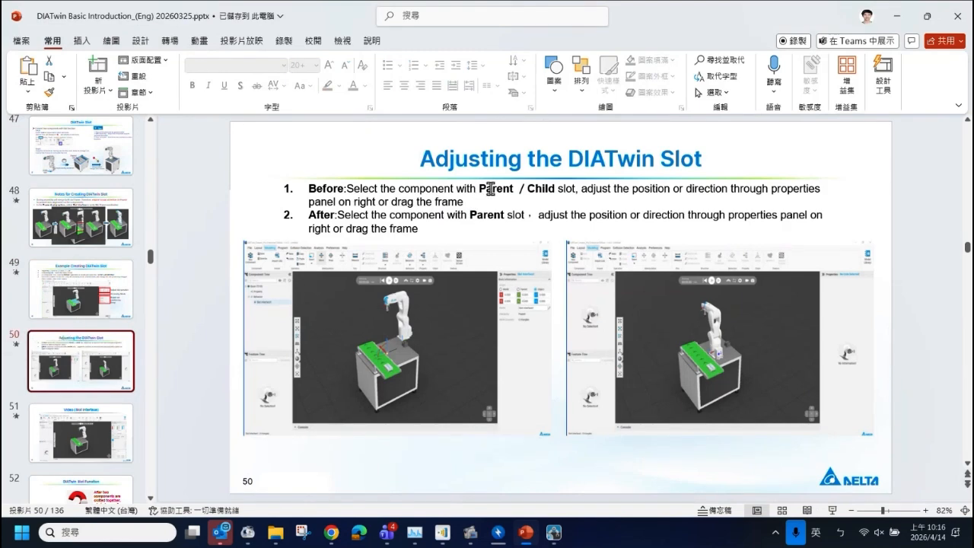
pyautogui.moveTo(491, 187); pyautogui.dragTo(553, 189)
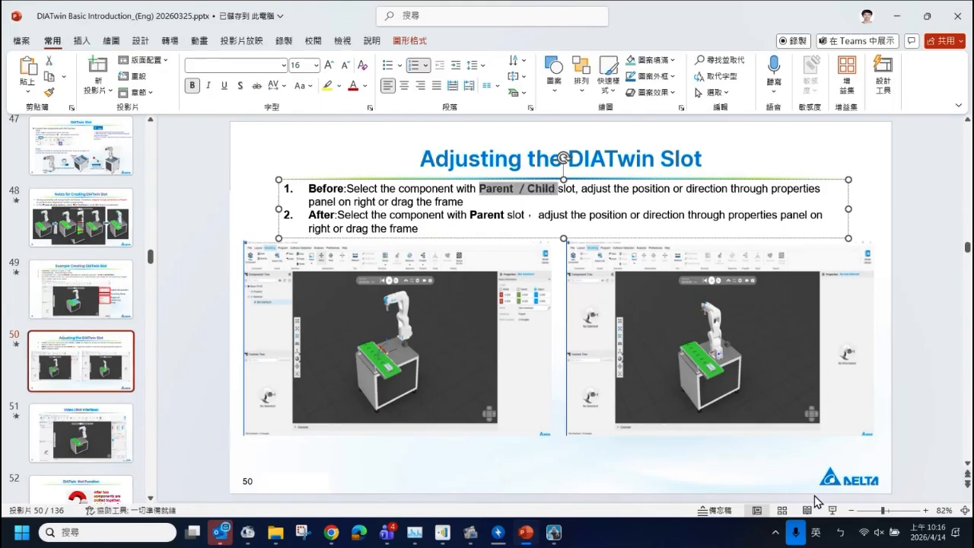
# Play the slide's first slot-adjustment video, in the editor and again in a slide show started from slide 50.
pyautogui.click(269, 402)
pyautogui.click(261, 450)
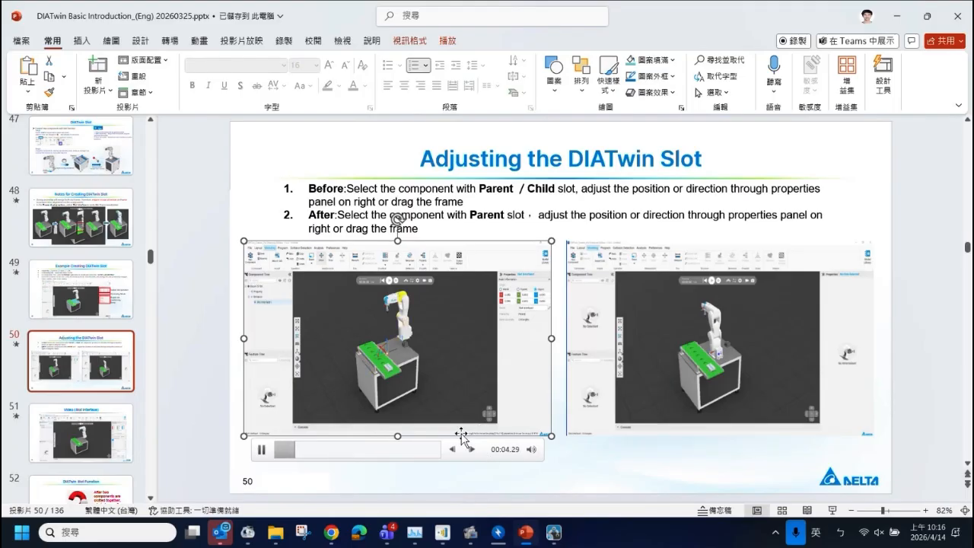
pyautogui.click(832, 510)
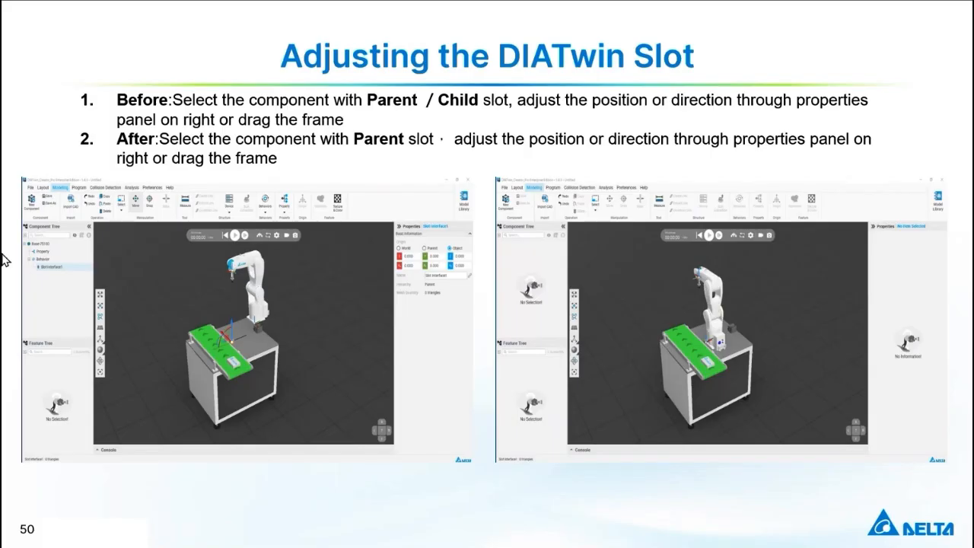
pyautogui.click(45, 445)
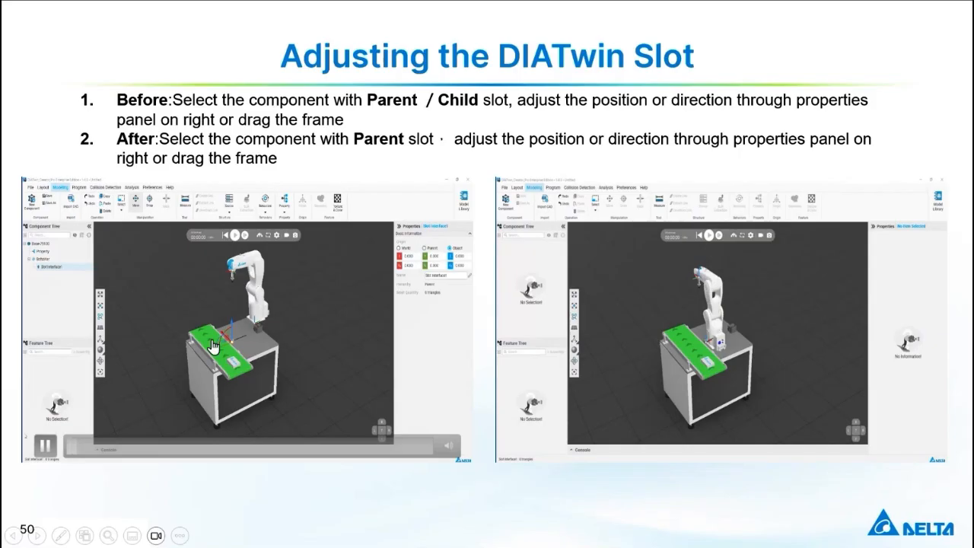
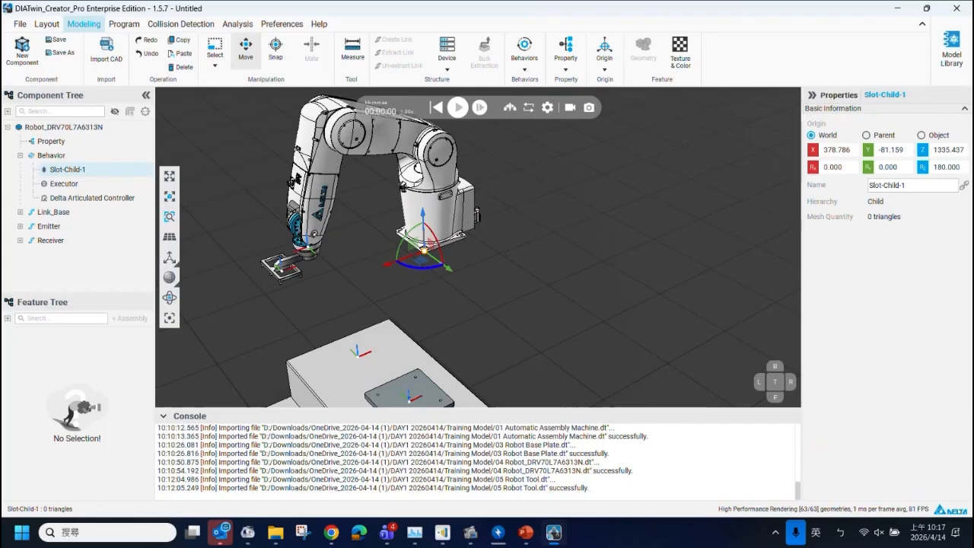
# Rotate the robot's Slot-Child-1 frame about Z to Rz 120 and return to layout mode.
pyautogui.moveTo(422, 273); pyautogui.dragTo(399, 286)
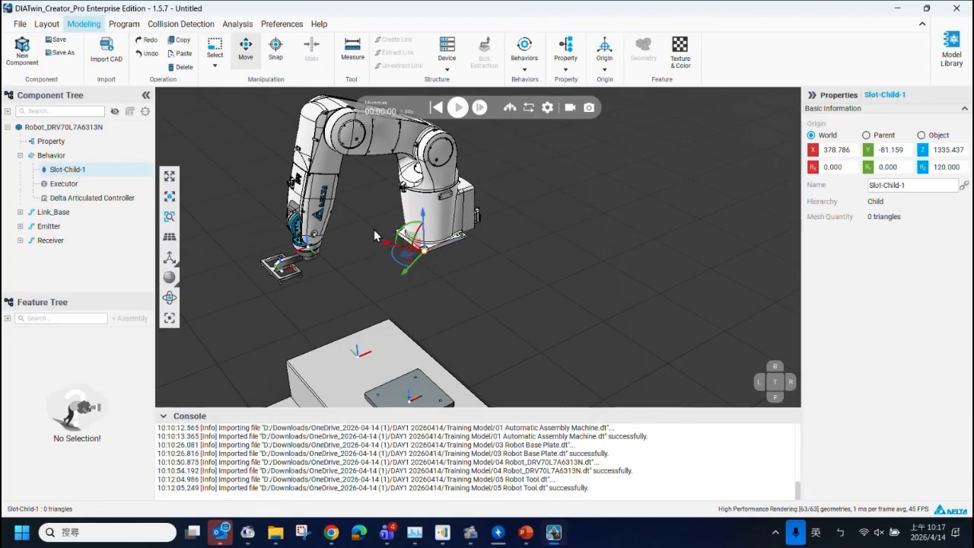
pyautogui.scroll(-3, 447, 242)
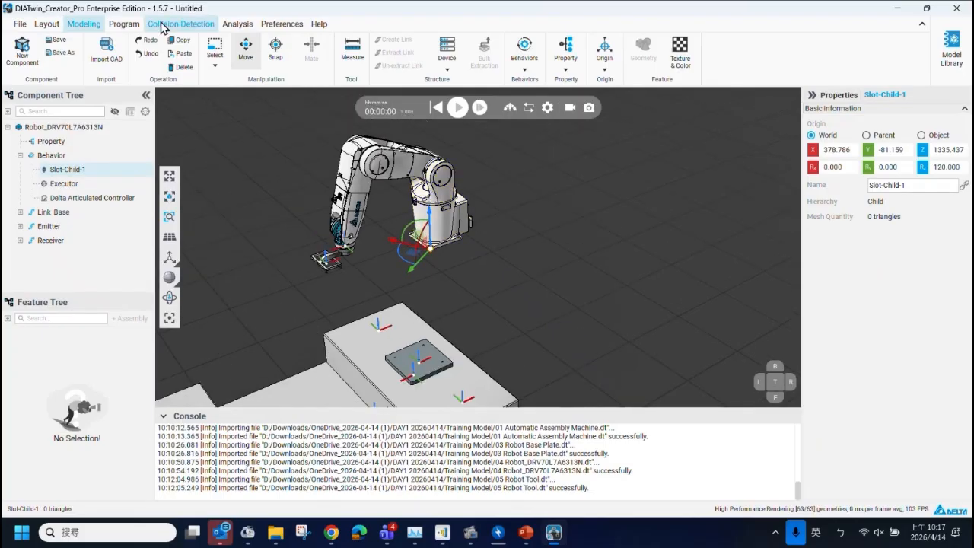
pyautogui.click(47, 24)
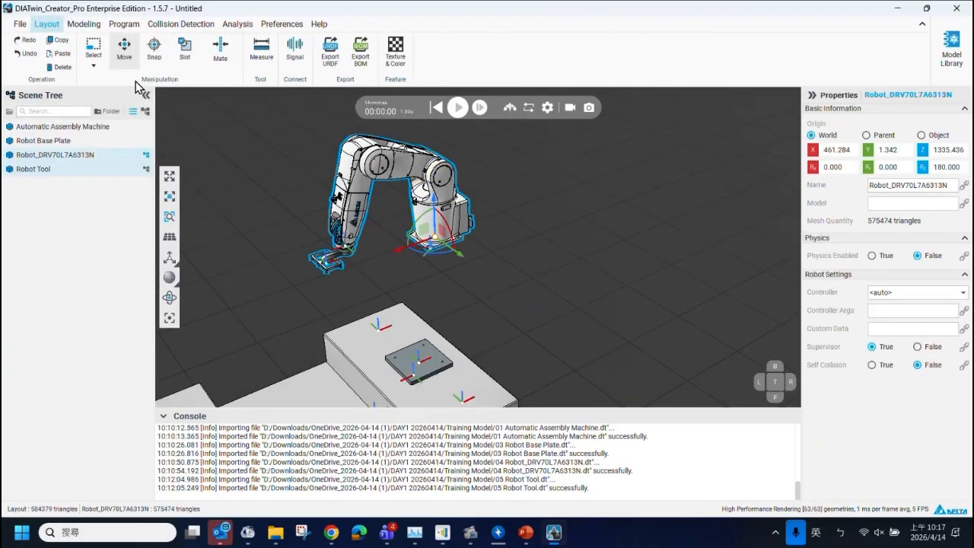
# Reattach the robot to the base plate's slot with the Slot tool and inspect its orientation on the plate.
pyautogui.click(184, 50)
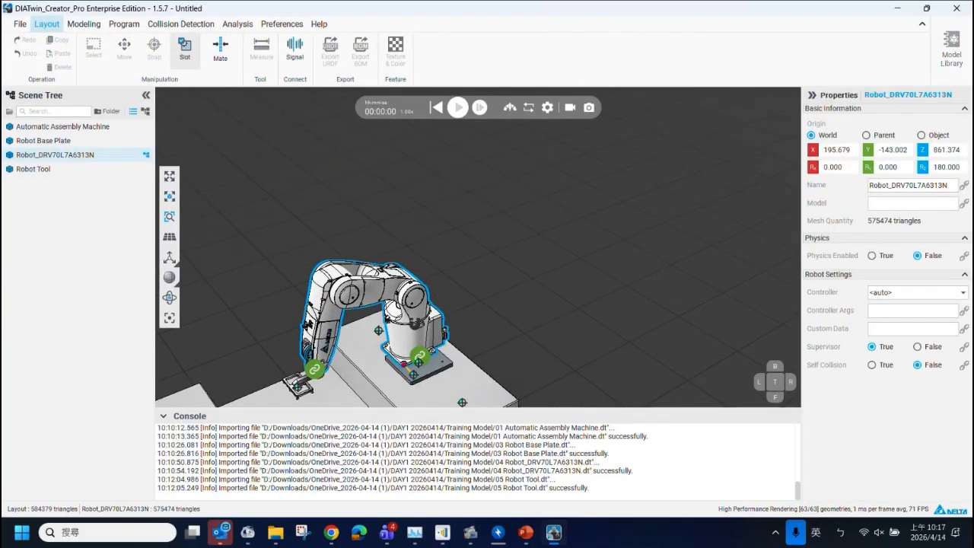
pyautogui.moveTo(415, 323); pyautogui.dragTo(424, 337)
pyautogui.moveTo(467, 402)
pyautogui.mouseDown(button='right')
pyautogui.moveTo(417, 404)
pyautogui.moveTo(423, 392)
pyautogui.mouseUp(button='right')
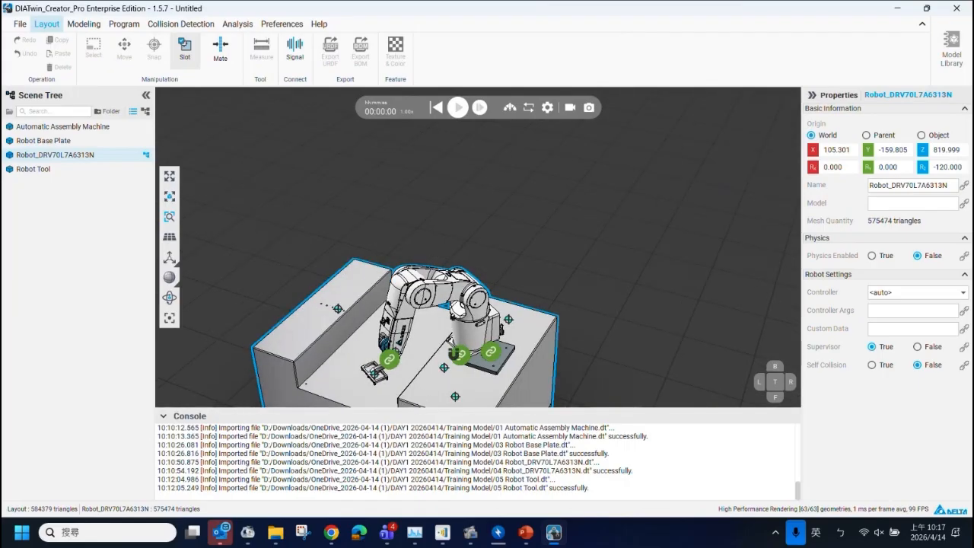
pyautogui.scroll(5, 454, 352)
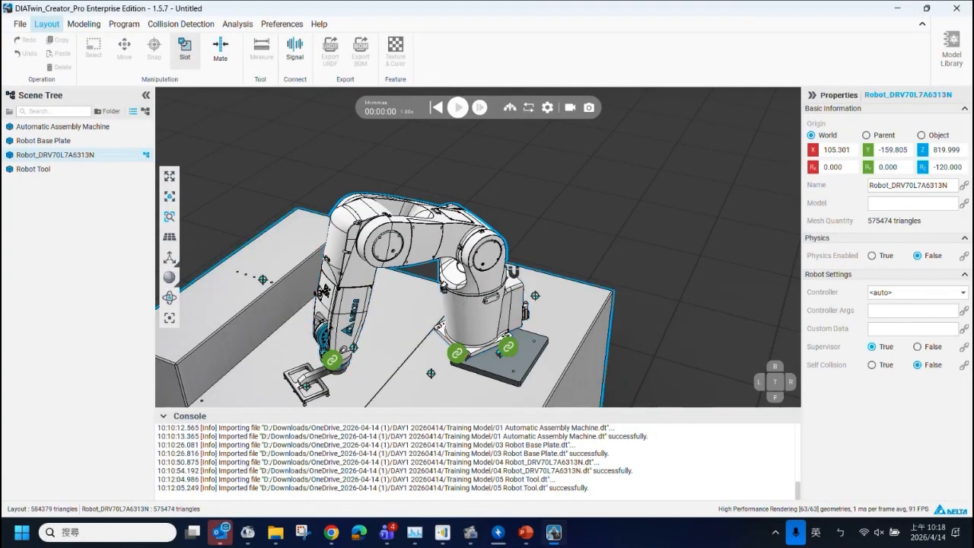
# Detach the robot from the base plate, placing it at about X 374.5, Y 218.5, Z 1177.9, and select it in layout mode.
pyautogui.moveTo(496, 340); pyautogui.dragTo(623, 217)
pyautogui.scroll(-5, 631, 218)
pyautogui.click(186, 57)
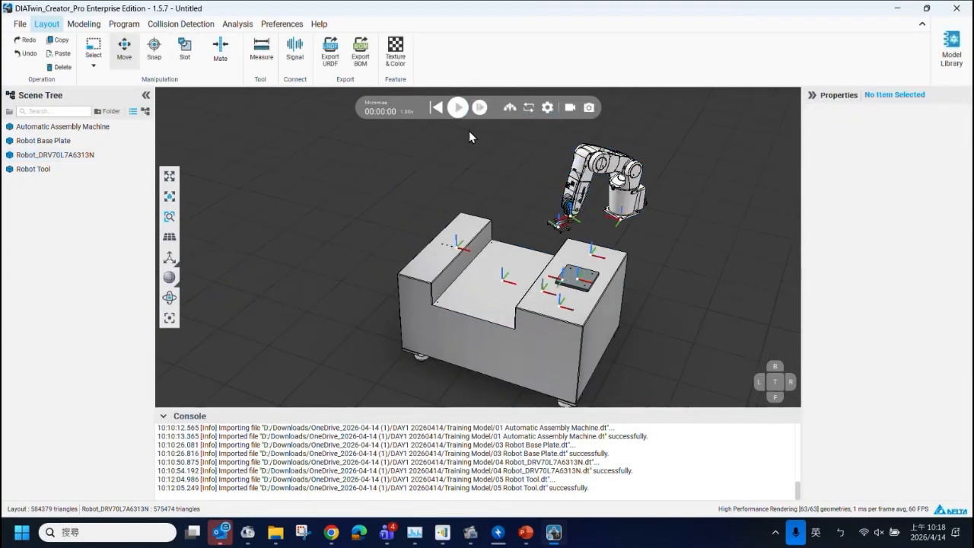
pyautogui.scroll(5, 627, 207)
pyautogui.scroll(5, 617, 210)
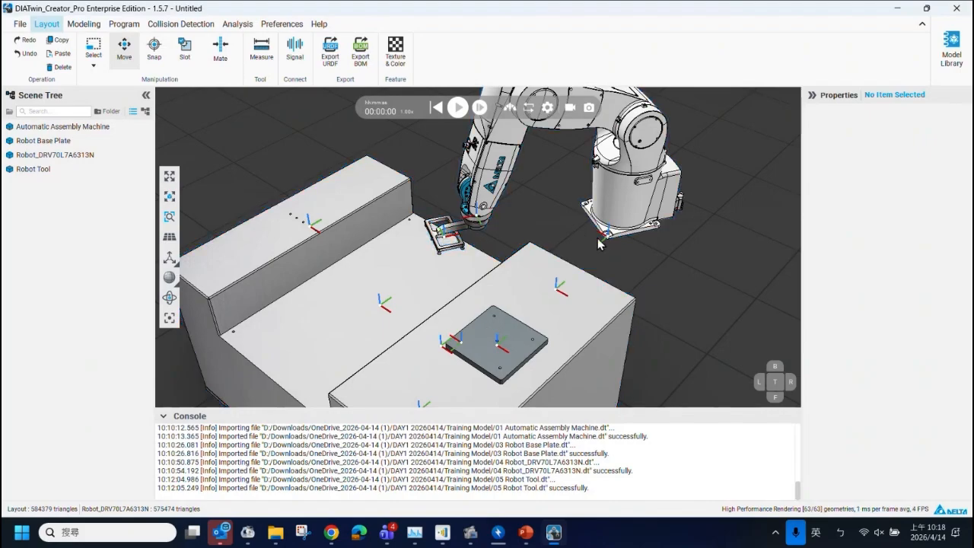
pyautogui.click(77, 158)
pyautogui.scroll(-2, 564, 174)
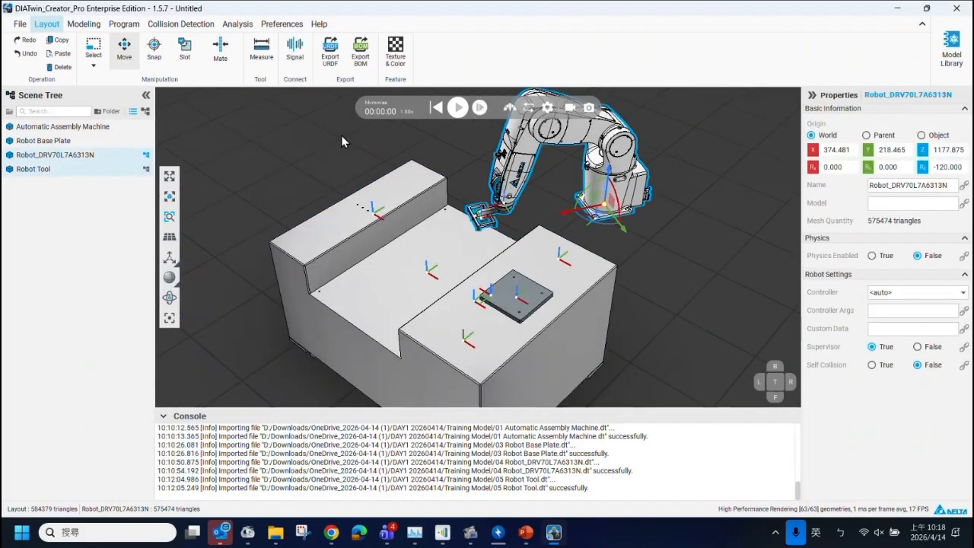
# Rotate the detached robot about its Z axis to Rz -90.
pyautogui.scroll(-1, 605, 226)
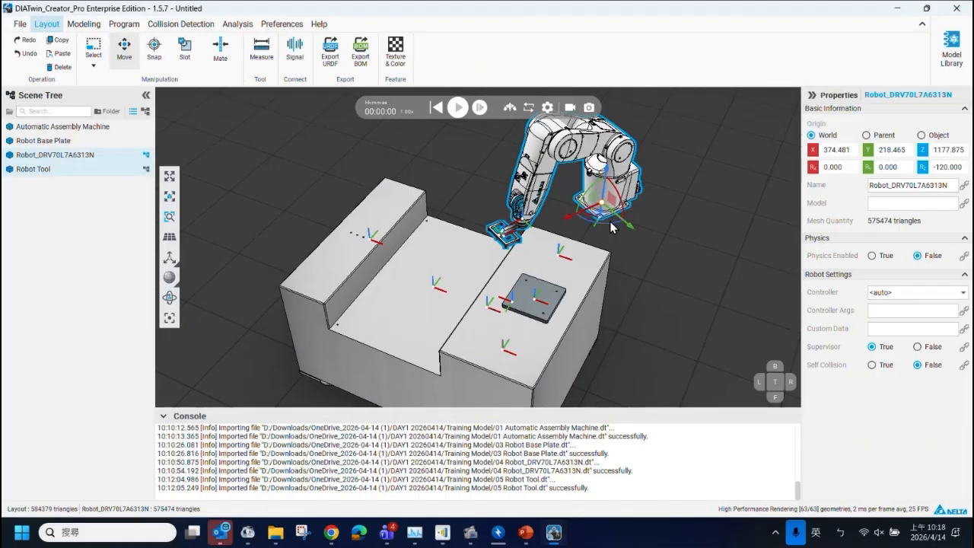
pyautogui.moveTo(611, 227); pyautogui.dragTo(576, 221)
pyautogui.moveTo(592, 171); pyautogui.dragTo(512, 182, button='middle')
pyautogui.scroll(3, 594, 196)
pyautogui.moveTo(558, 210); pyautogui.dragTo(559, 197)
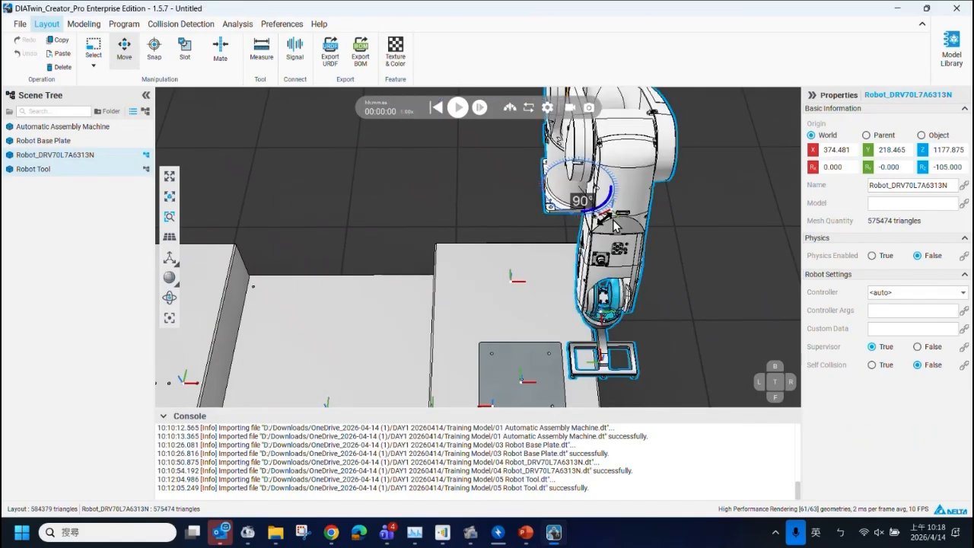
pyautogui.moveTo(559, 196); pyautogui.dragTo(595, 242, button='middle')
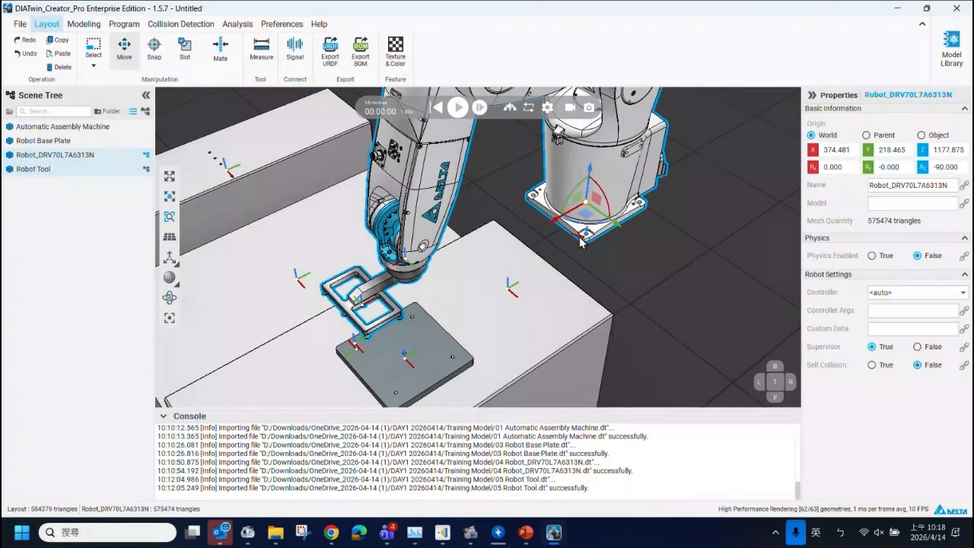
# Open the robot for modeling, rotate its Slot-Child-1 frame about Z to Rz -90 and return to layout mode.
pyautogui.doubleClick(588, 221)
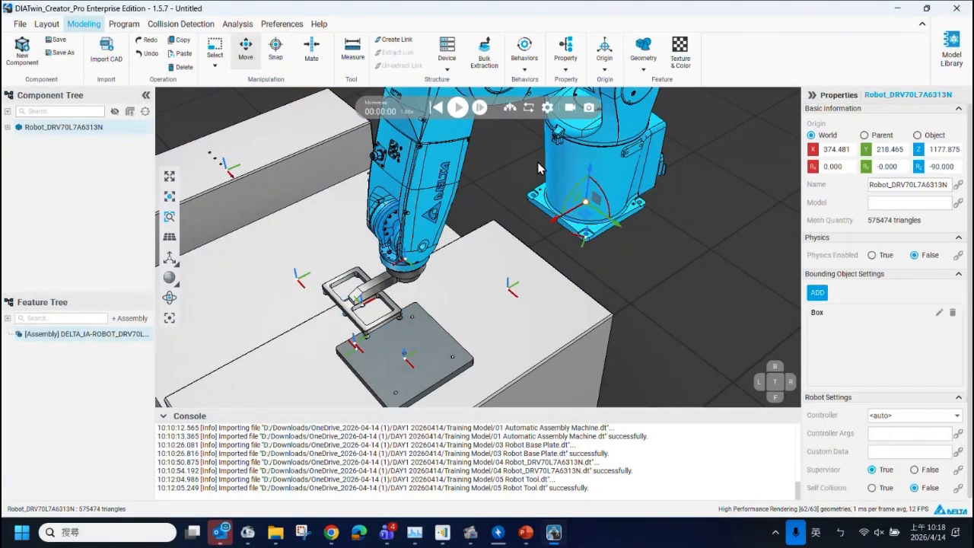
pyautogui.click(588, 221)
pyautogui.click(20, 155)
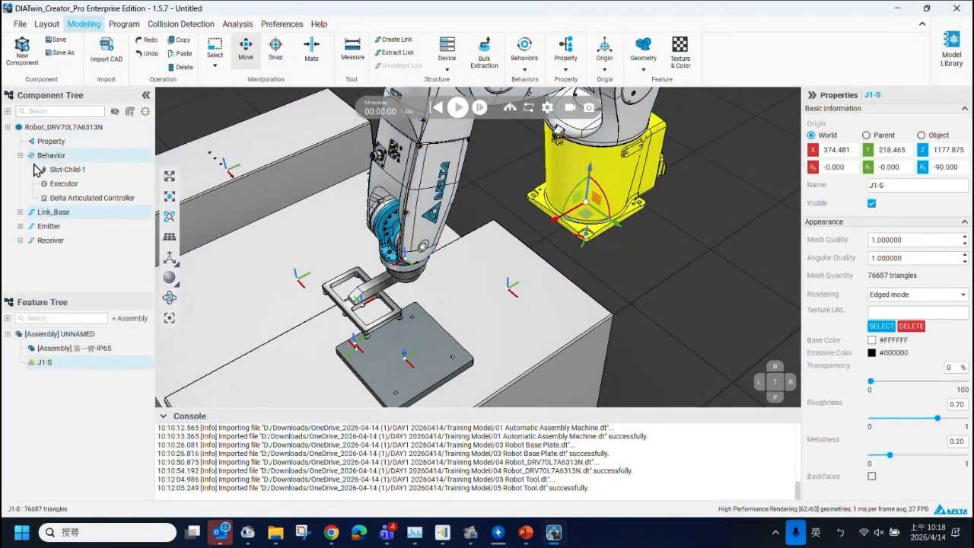
pyautogui.click(67, 169)
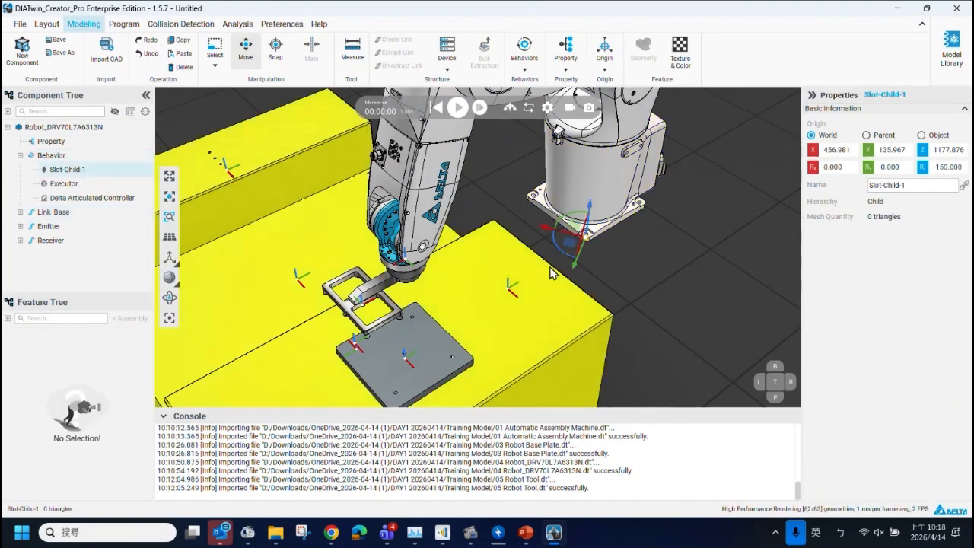
pyautogui.moveTo(560, 254); pyautogui.dragTo(593, 263)
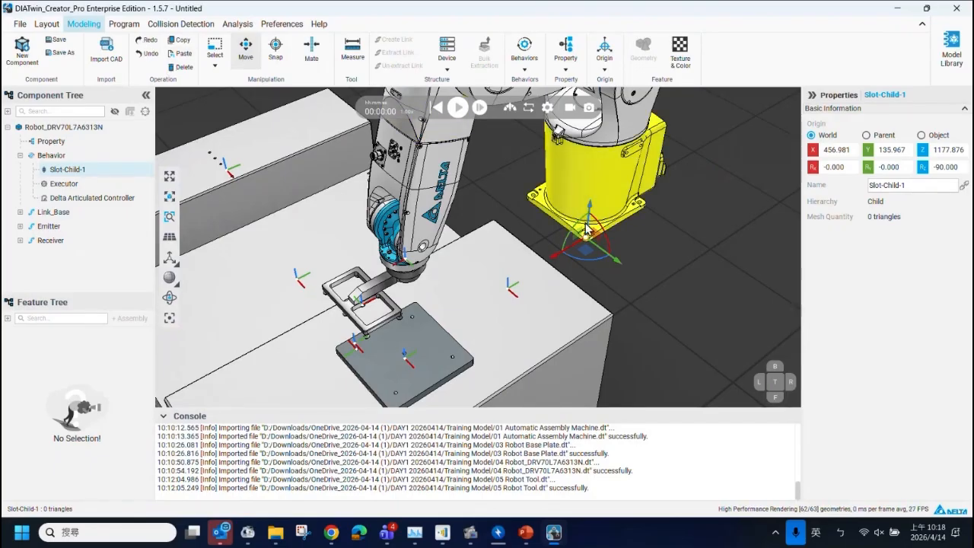
pyautogui.click(44, 24)
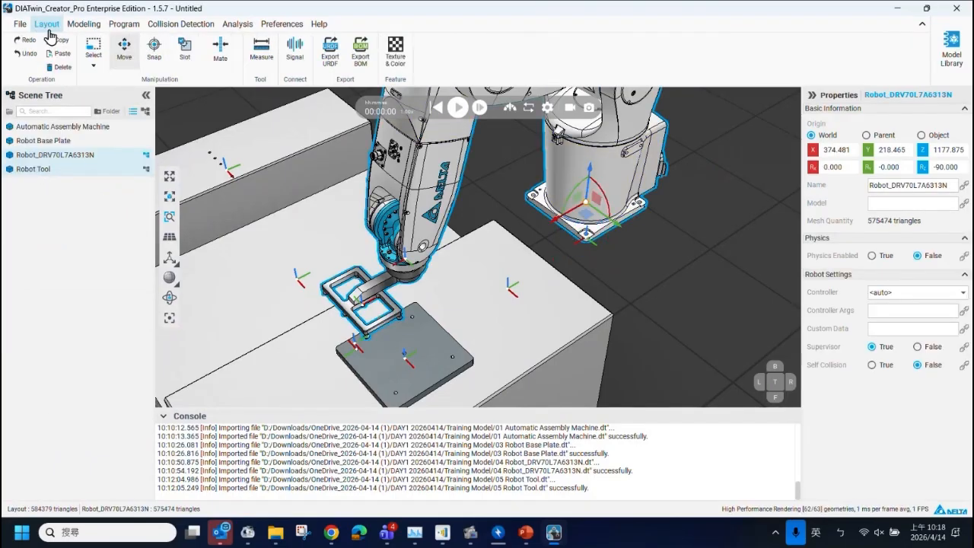
# Reattach the robot to the base plate's slot with the Slot tool and inspect its orientation on the plate.
pyautogui.scroll(-4, 735, 237)
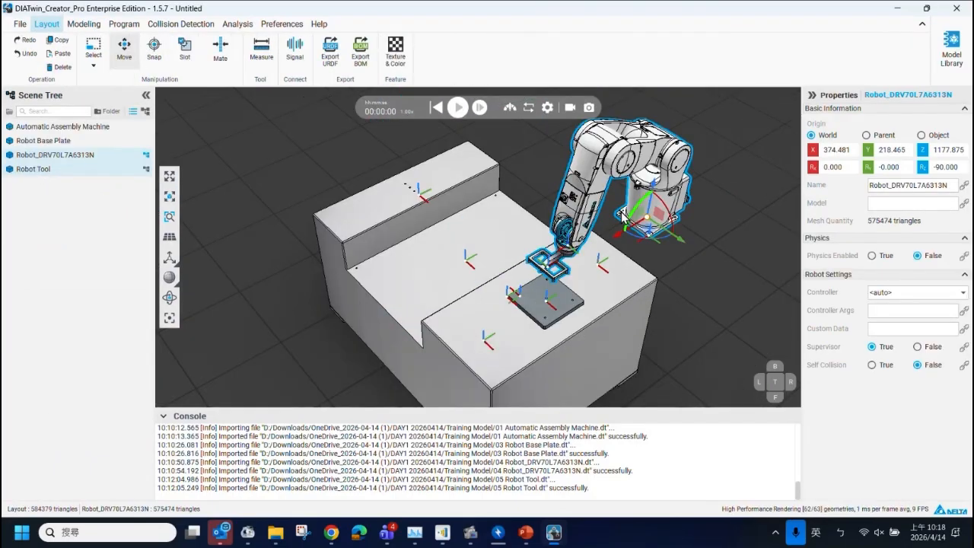
pyautogui.click(185, 49)
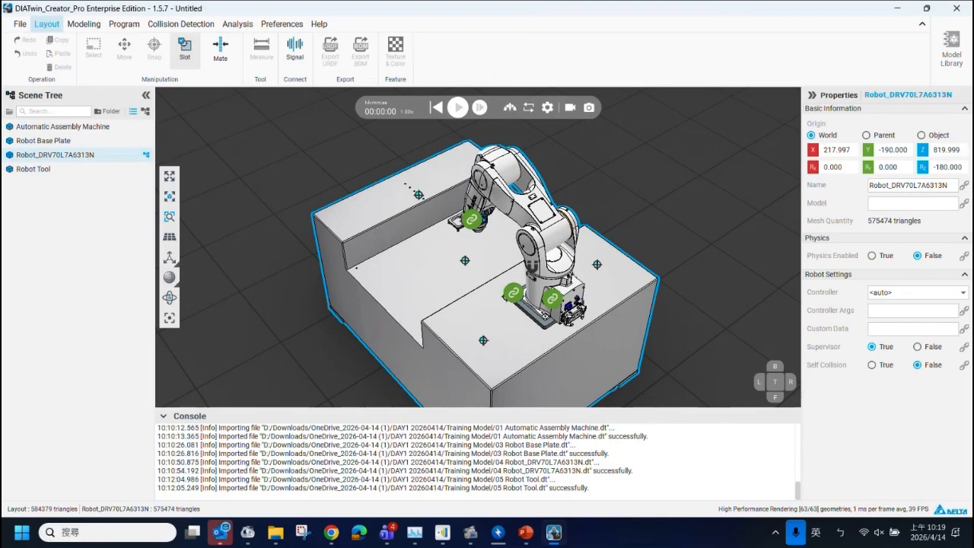
pyautogui.moveTo(548, 284); pyautogui.dragTo(618, 272, button='middle')
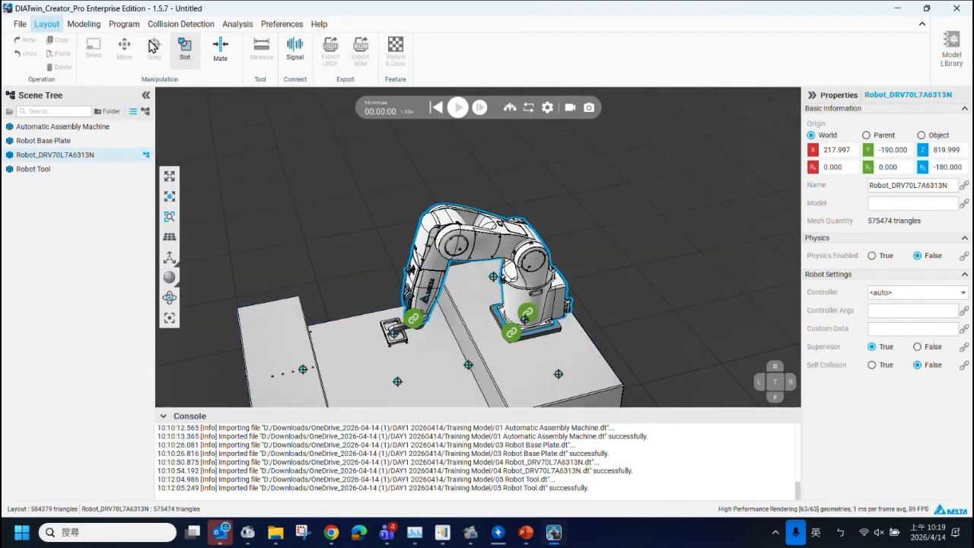
pyautogui.click(188, 52)
pyautogui.click(526, 536)
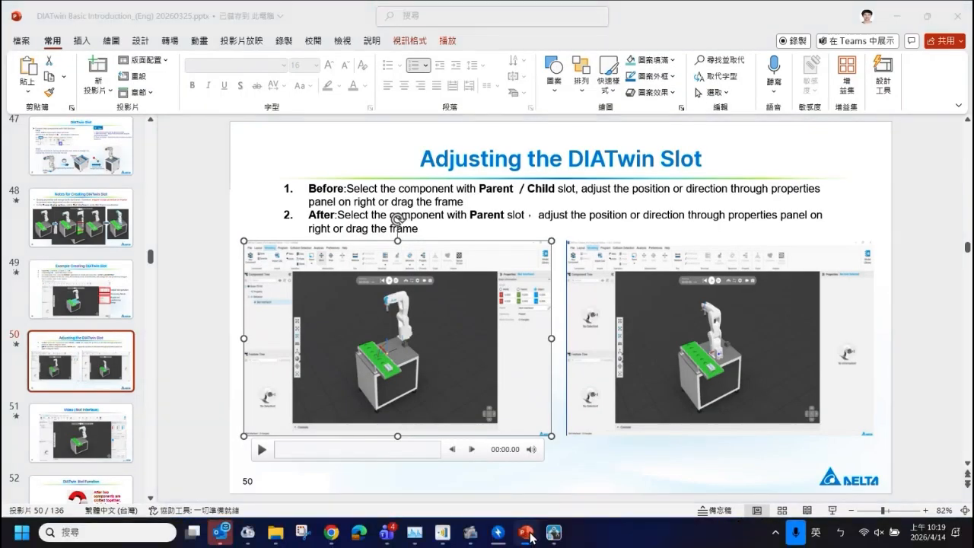
pyautogui.click(554, 537)
pyautogui.scroll(-3, 525, 306)
pyautogui.moveTo(525, 306); pyautogui.dragTo(500, 291, button='middle')
pyautogui.click(83, 29)
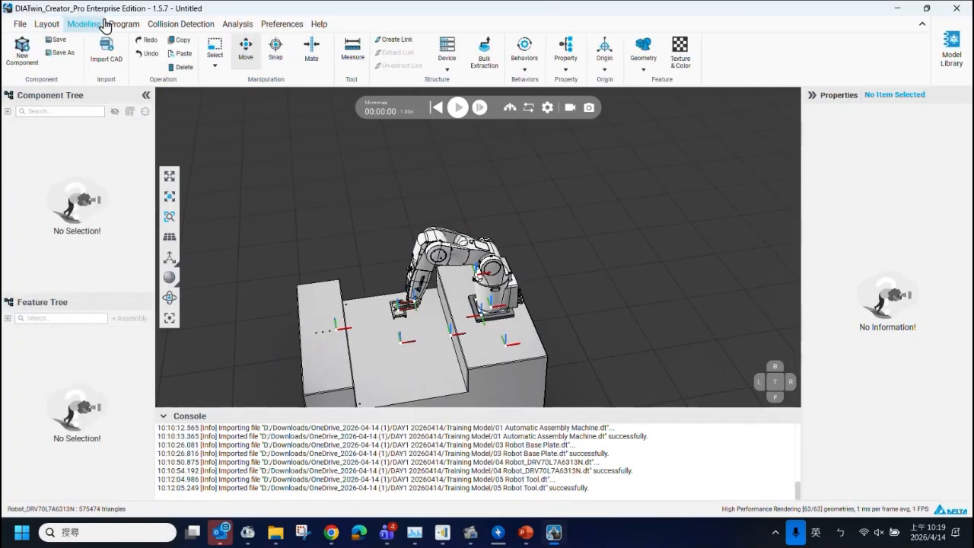
pyautogui.click(118, 28)
pyautogui.click(45, 25)
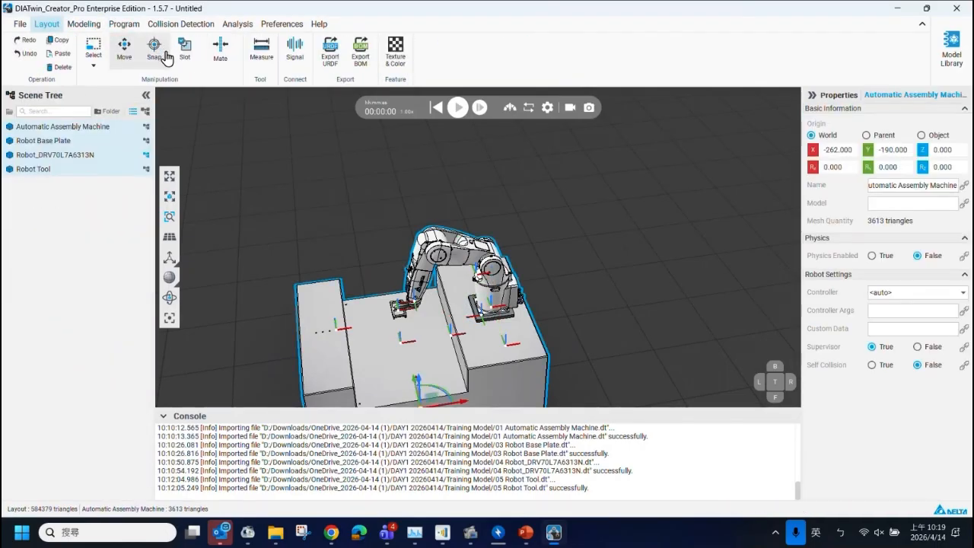
# Detach the robot tool from the robot's flange with the Slot tool, placing it at about X -568.8, Y 68.2, Z 1088.5.
pyautogui.scroll(3, 404, 243)
pyautogui.moveTo(402, 212); pyautogui.dragTo(426, 218, button='middle')
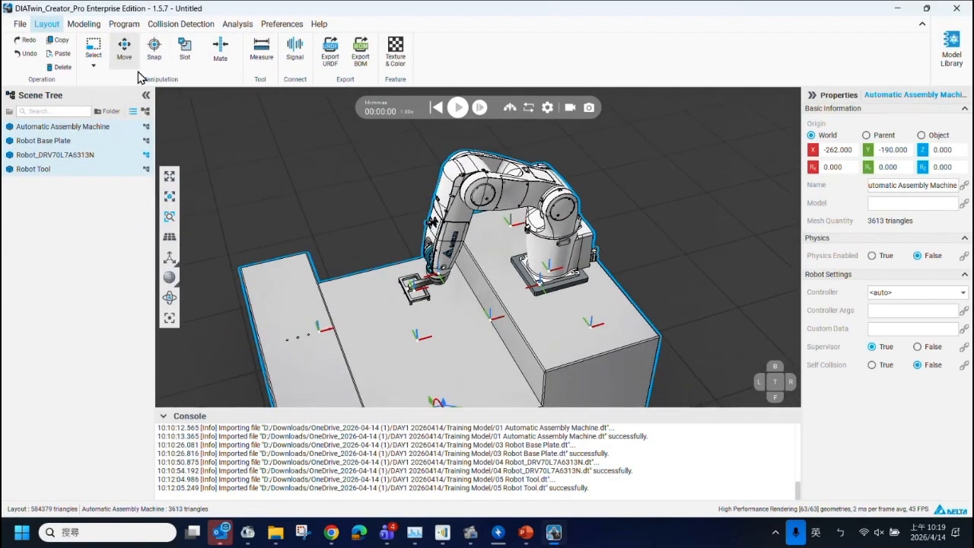
pyautogui.click(191, 63)
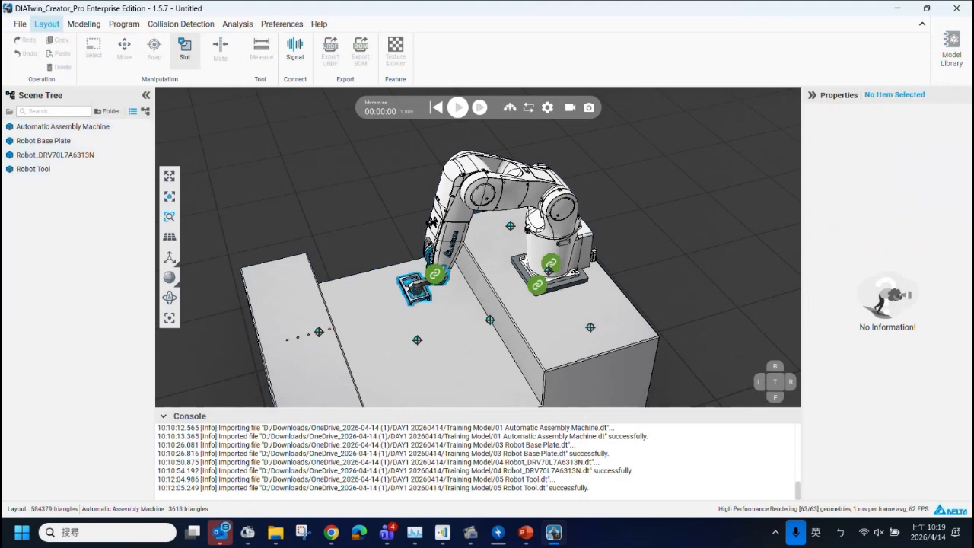
pyautogui.moveTo(415, 289); pyautogui.dragTo(341, 218)
pyautogui.click(126, 50)
pyautogui.scroll(5, 334, 189)
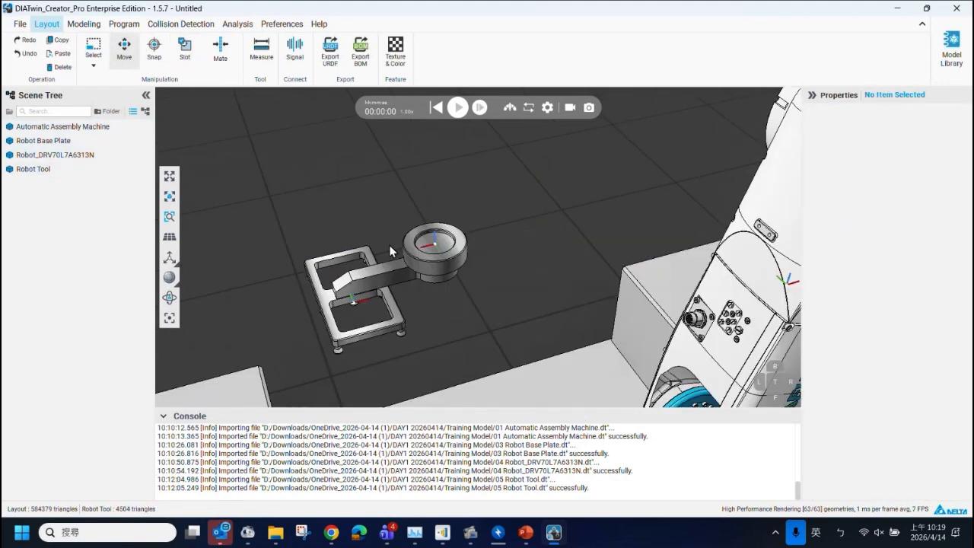
# Open the robot tool for modeling and delete Slot Interface2 from its behaviors.
pyautogui.moveTo(395, 256); pyautogui.dragTo(446, 266, button='middle')
pyautogui.click(124, 24)
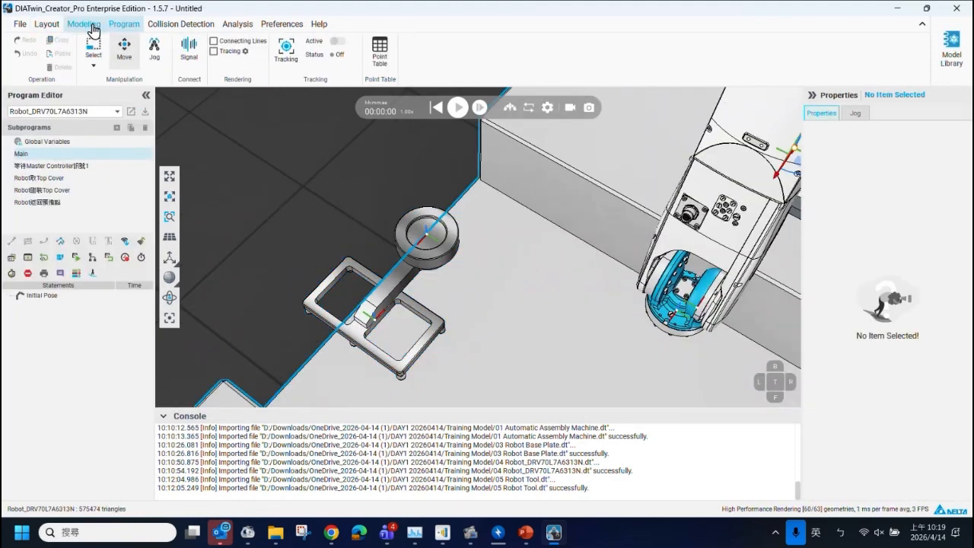
pyautogui.click(83, 24)
pyautogui.click(440, 260)
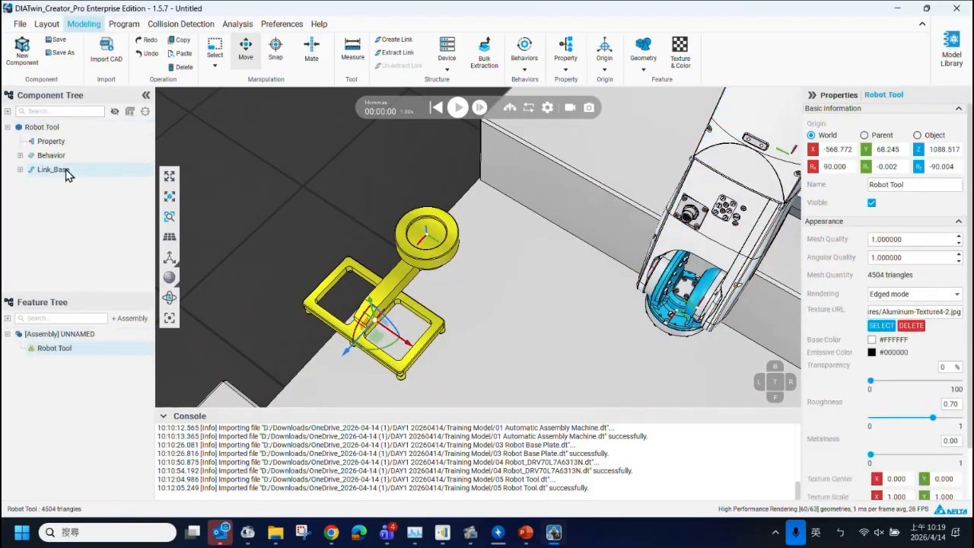
pyautogui.click(20, 155)
pyautogui.click(74, 213)
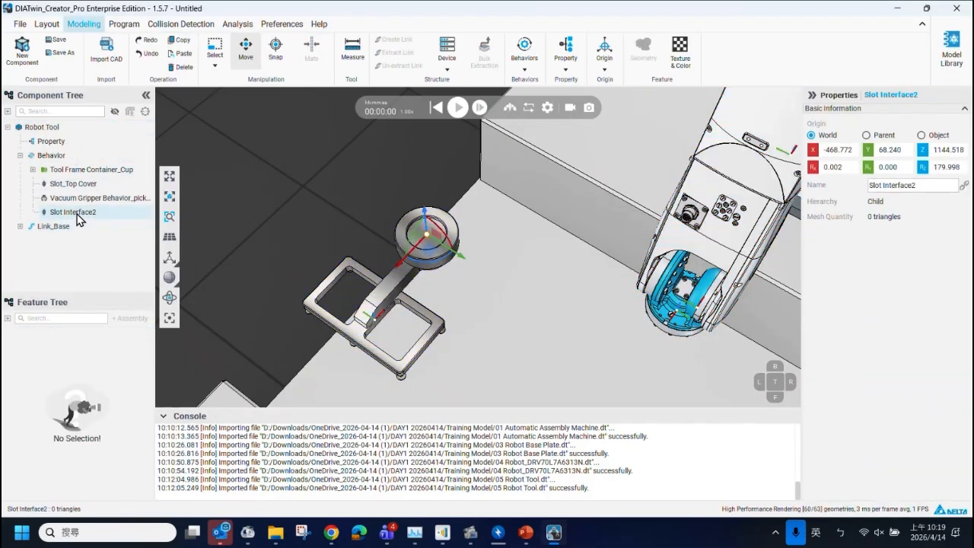
pyautogui.rightClick(79, 214)
pyautogui.click(96, 220)
pyautogui.click(522, 287)
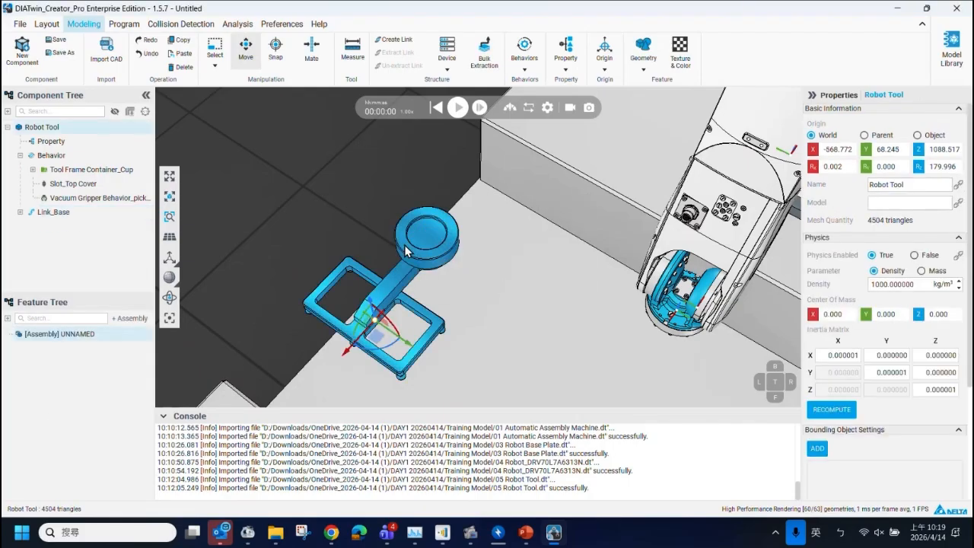
# Create a Parent slot interface at the centre of the tool's round mount, rotated about Z to Rz 180.
pyautogui.rightClick(64, 157)
pyautogui.click(101, 163)
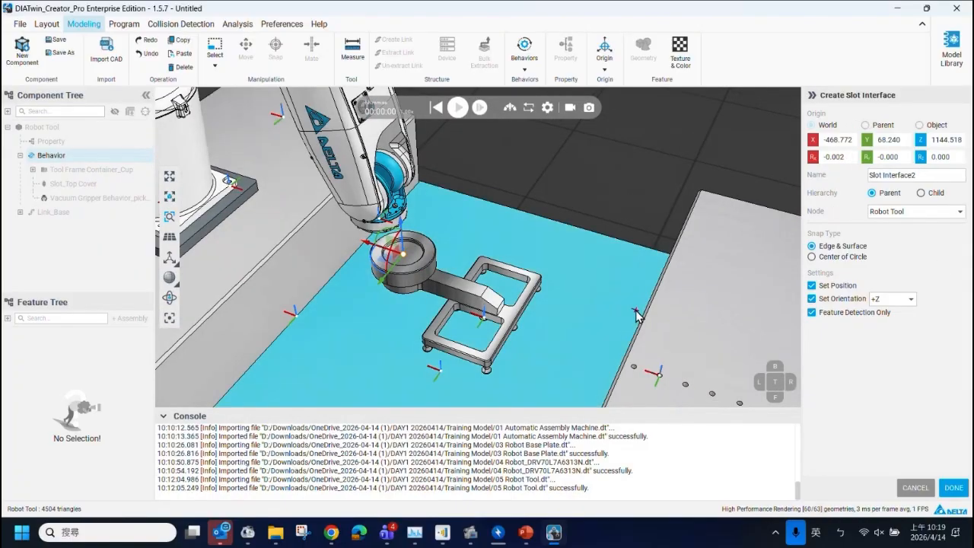
pyautogui.moveTo(376, 268); pyautogui.dragTo(466, 233)
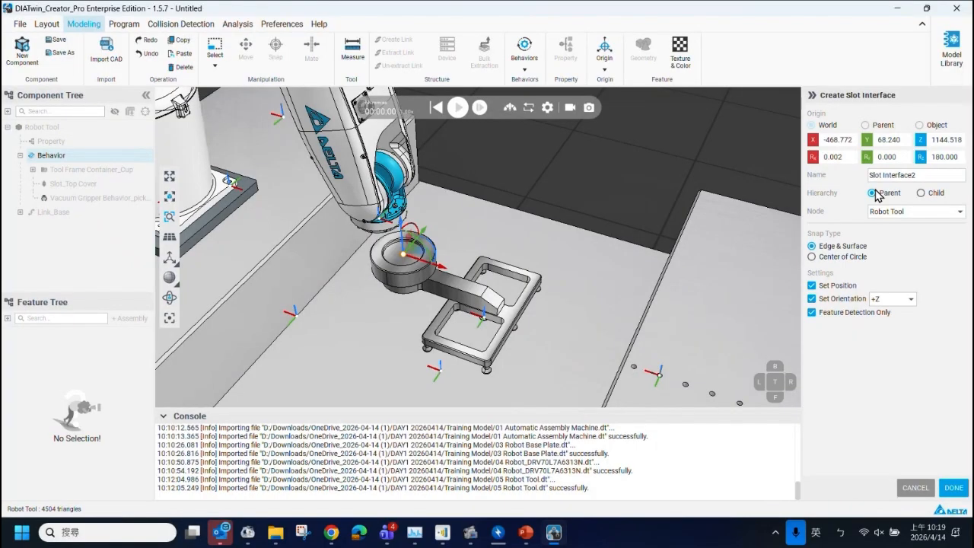
pyautogui.click(953, 488)
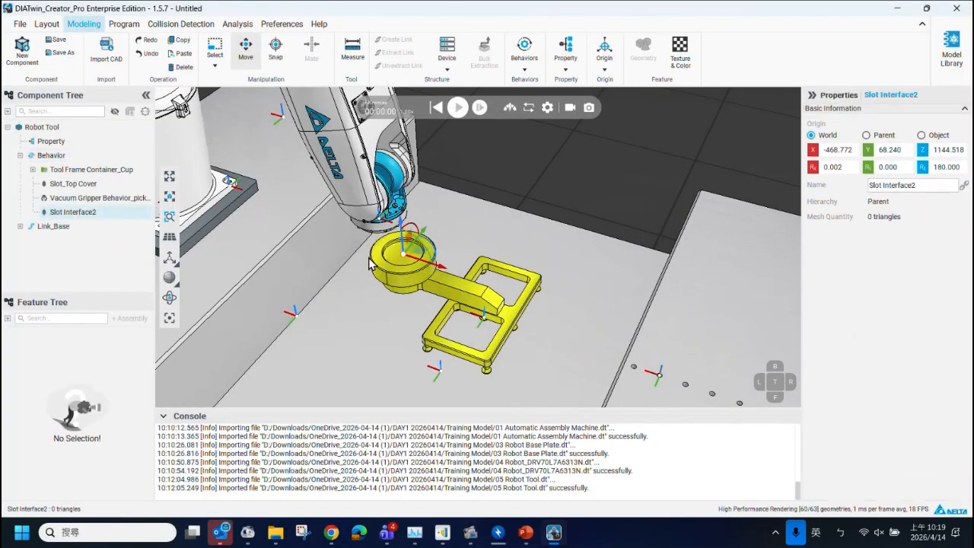
# Try to connect the robot tool to the robot's flange with the Slot tool in layout mode.
pyautogui.click(46, 23)
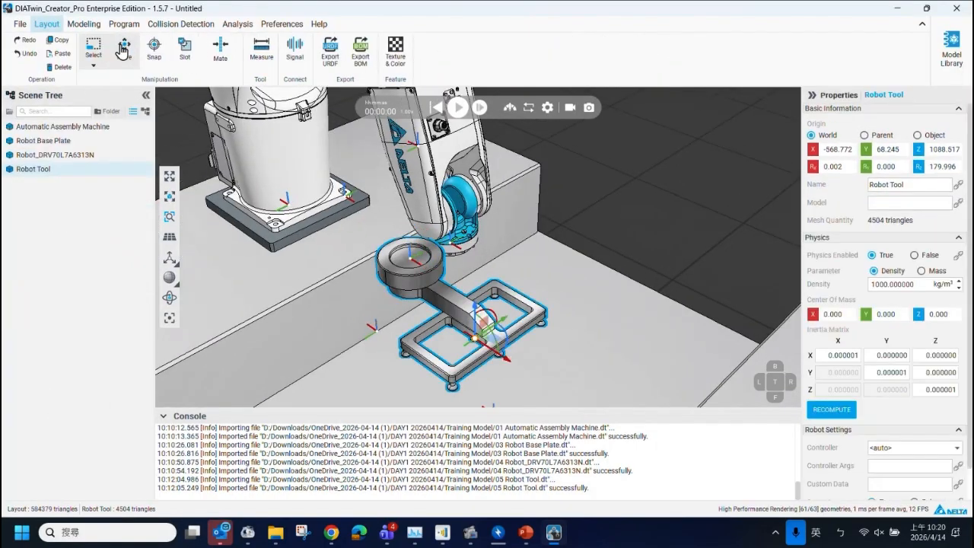
pyautogui.click(185, 47)
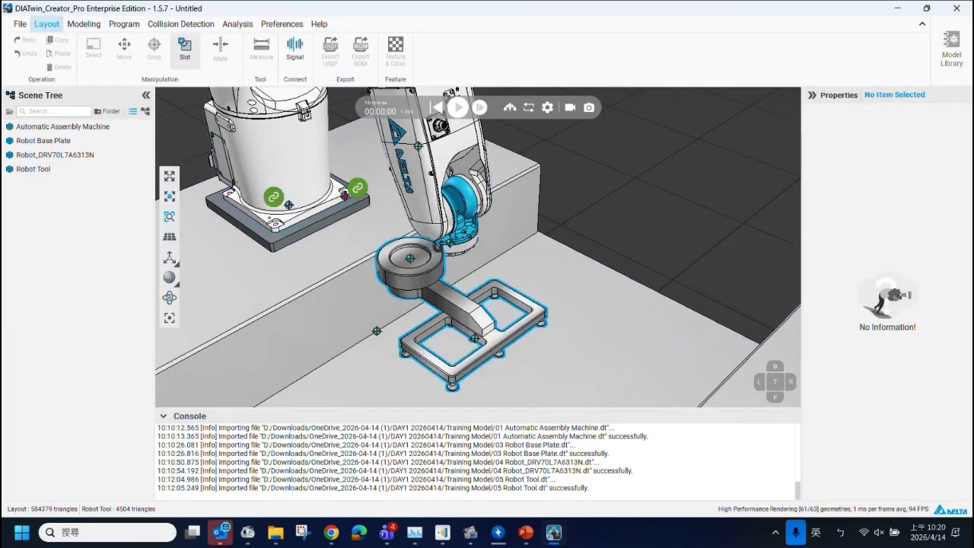
pyautogui.moveTo(426, 285); pyautogui.dragTo(445, 277)
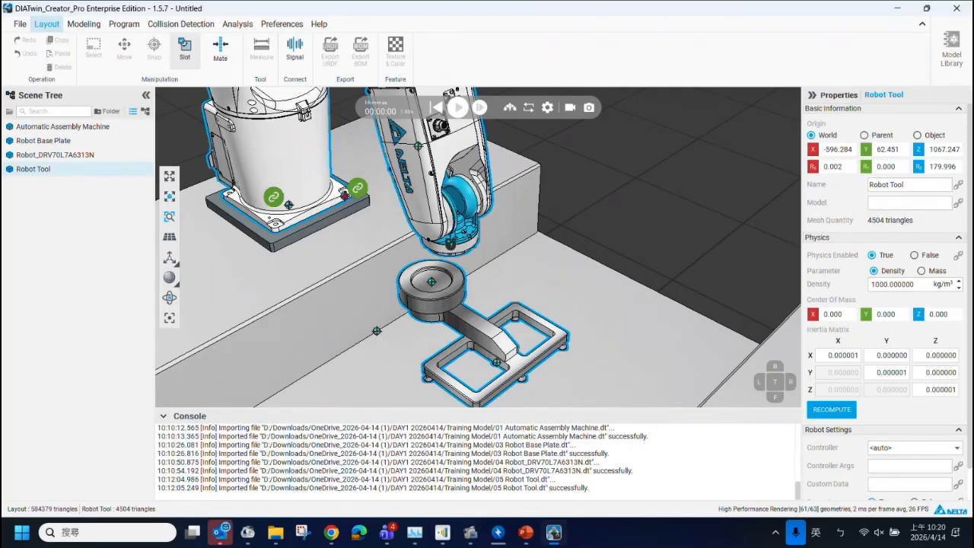
# Reopen the robot tool for modeling and delete its Parent-type Slot Interface2.
pyautogui.click(84, 25)
pyautogui.click(424, 301)
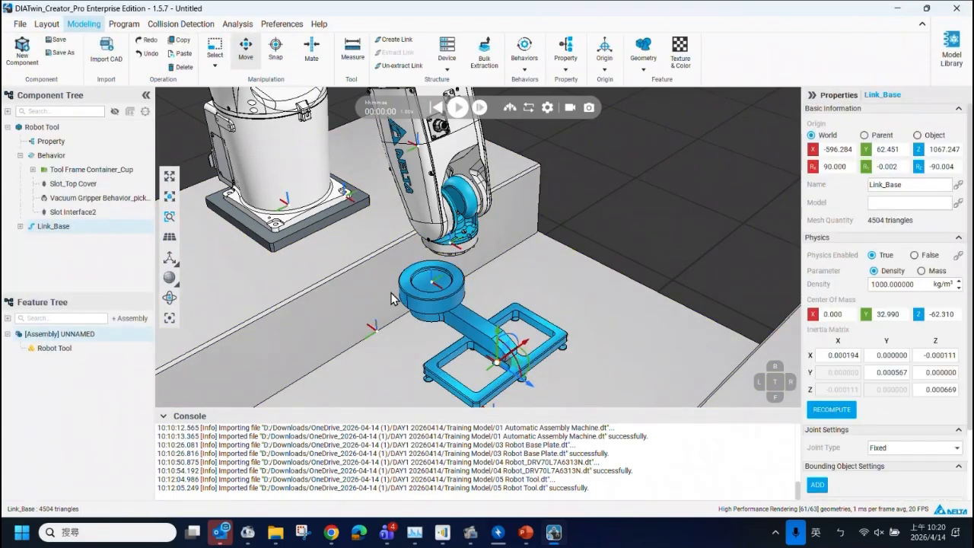
pyautogui.click(82, 213)
pyautogui.rightClick(85, 216)
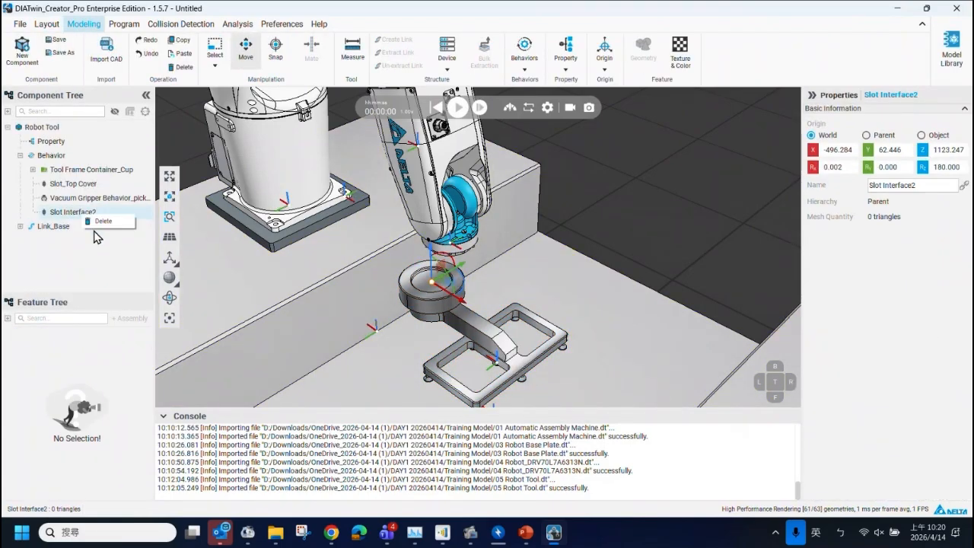
pyautogui.click(104, 222)
pyautogui.click(508, 289)
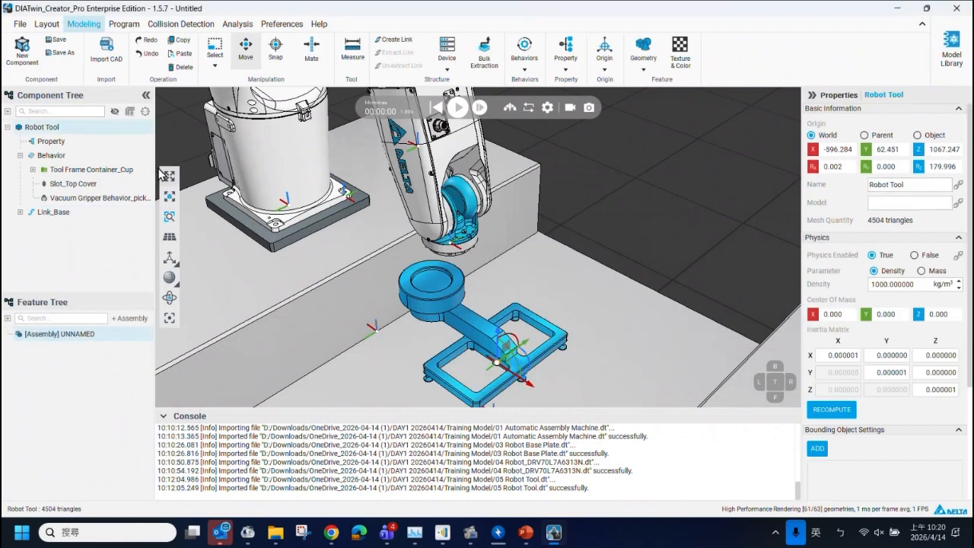
# Create a Child slot interface at the centre of the tool's round mount, rotated about Z to Rz 180.
pyautogui.rightClick(61, 156)
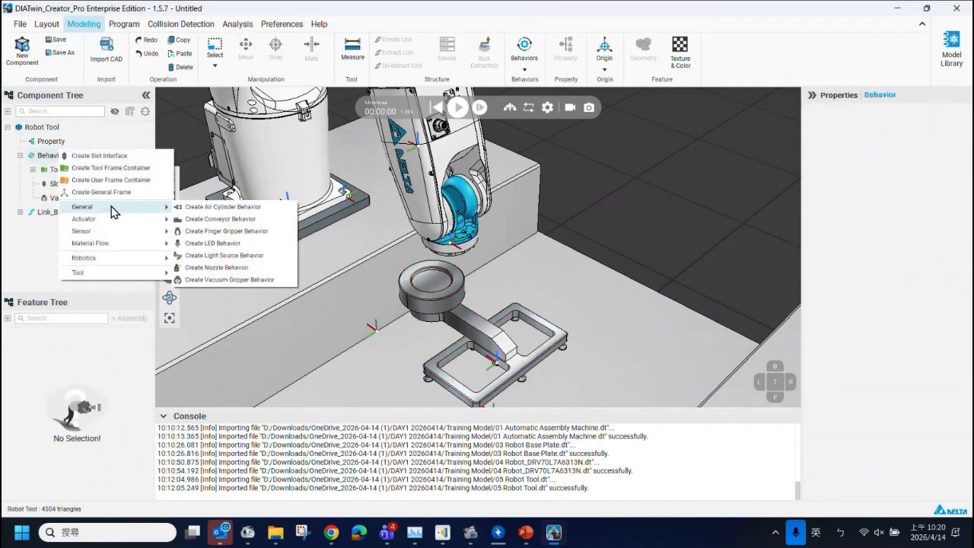
pyautogui.click(113, 156)
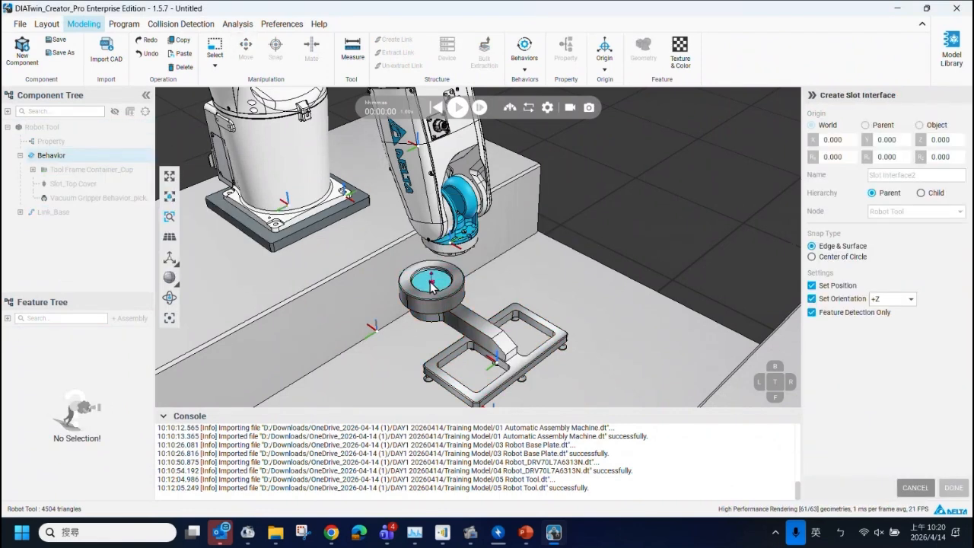
pyautogui.click(433, 287)
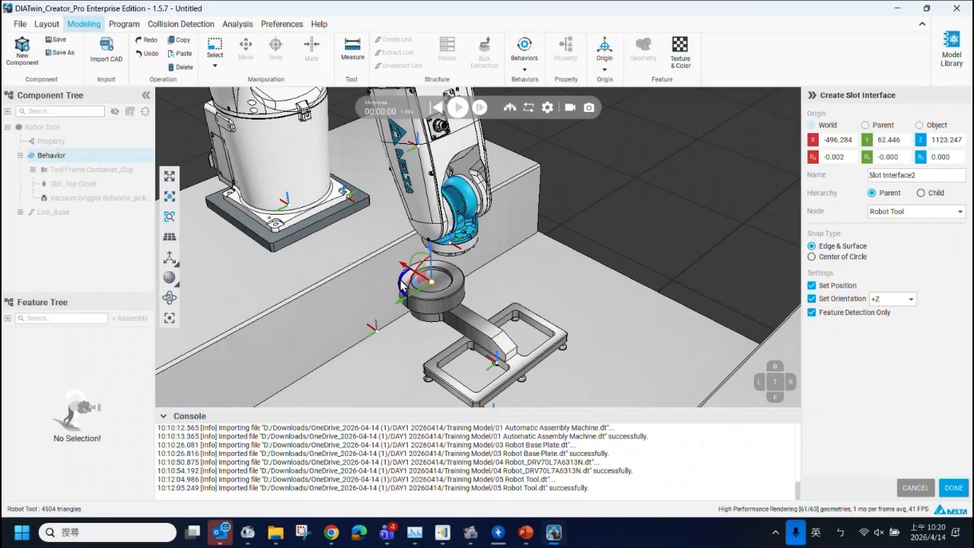
pyautogui.moveTo(403, 284); pyautogui.dragTo(495, 283)
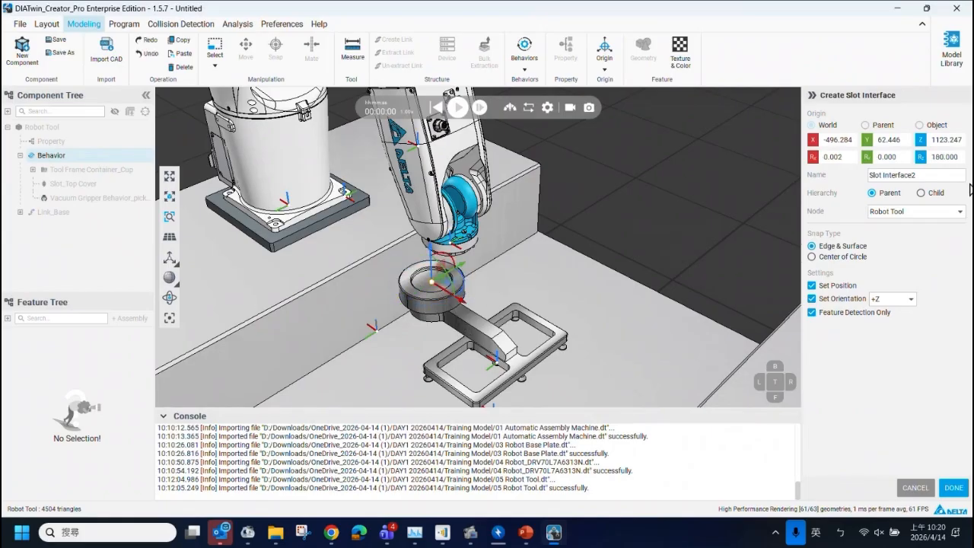
pyautogui.click(922, 192)
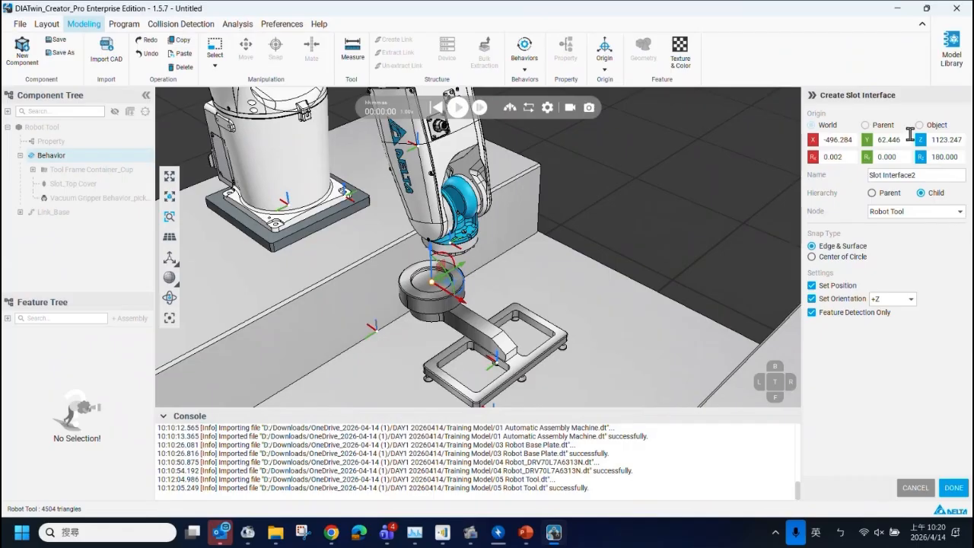
pyautogui.click(948, 491)
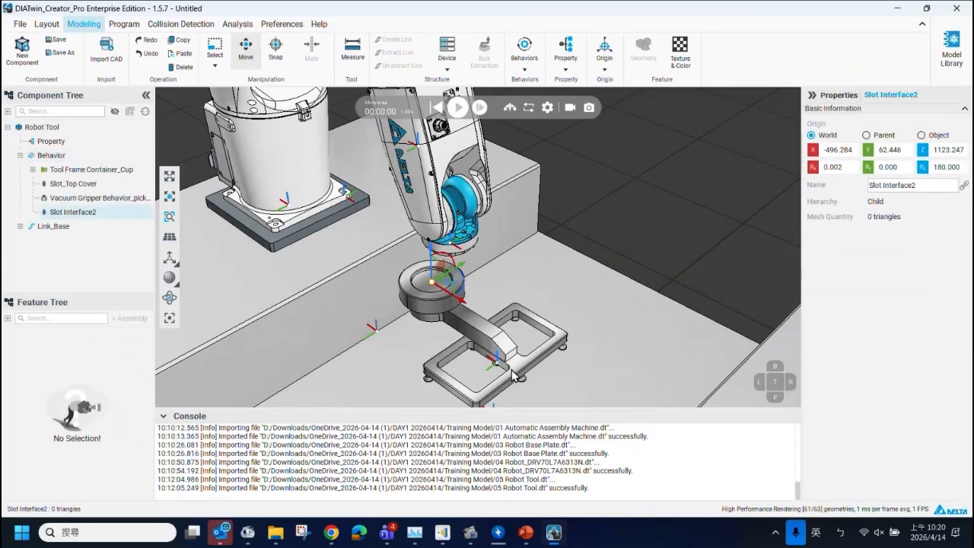
# Connect the robot tool to the robot's flange with the Slot tool in layout mode.
pyautogui.click(46, 23)
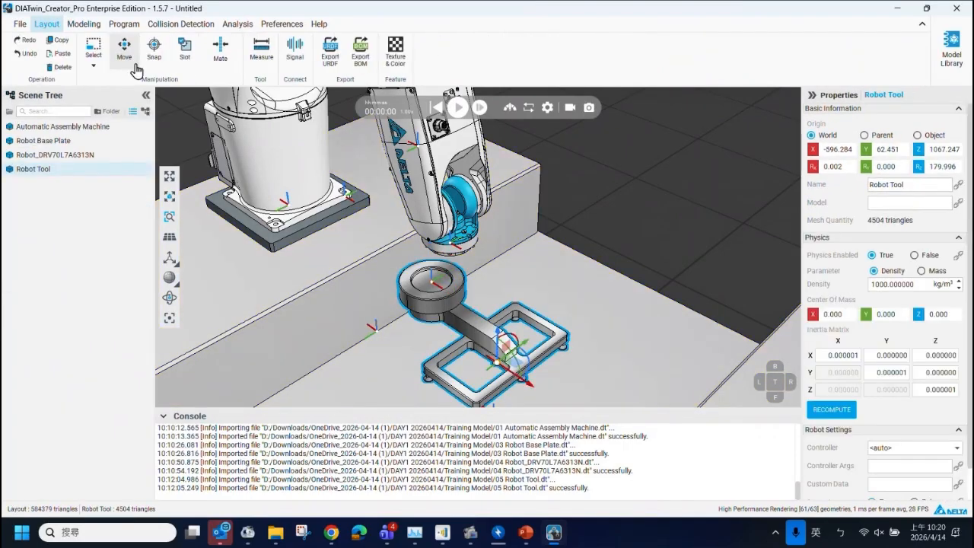
pyautogui.click(184, 50)
pyautogui.moveTo(469, 295); pyautogui.dragTo(469, 296)
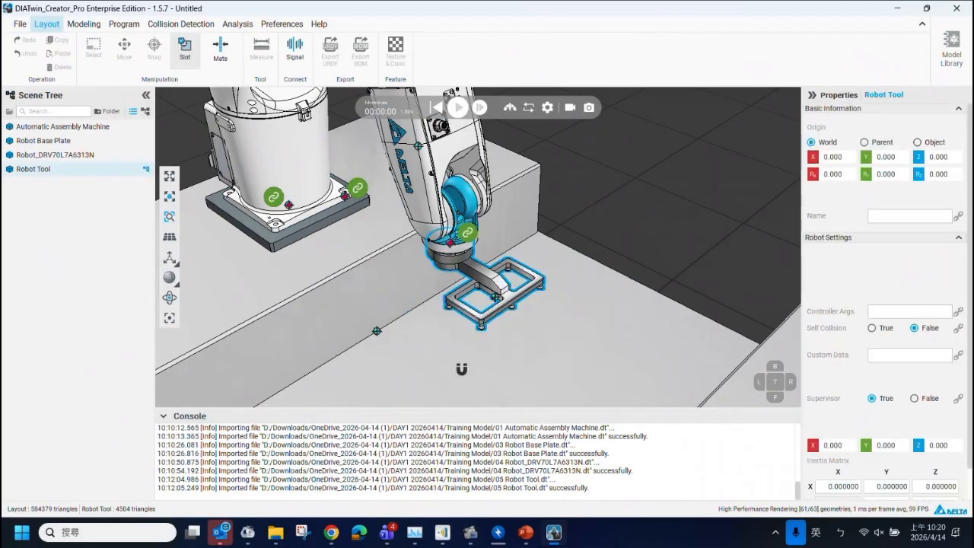
pyautogui.click(185, 49)
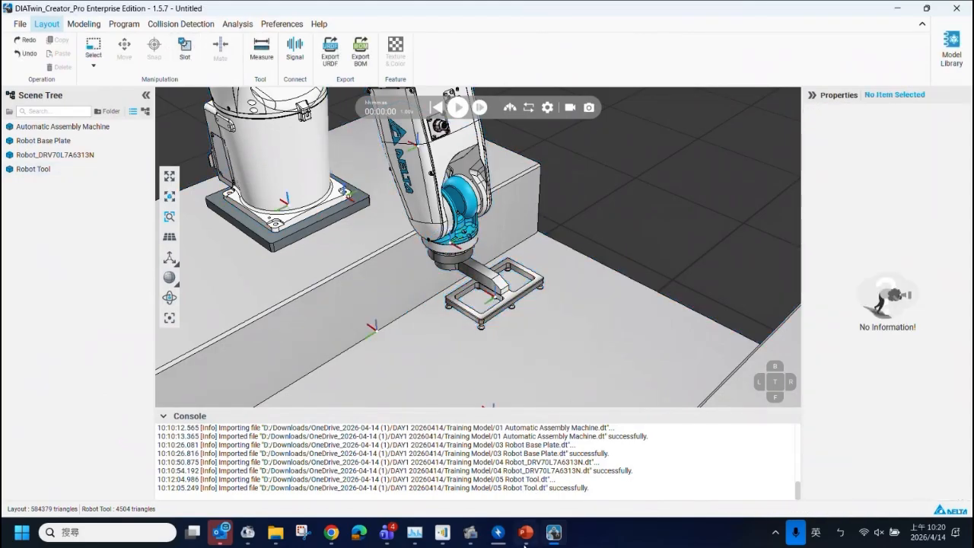
# Switch to the PowerPoint presentation and review slides 51 to 54 on the slot function and the HW 1 Slot Interface exercise.
pyautogui.click(525, 533)
pyautogui.click(101, 363)
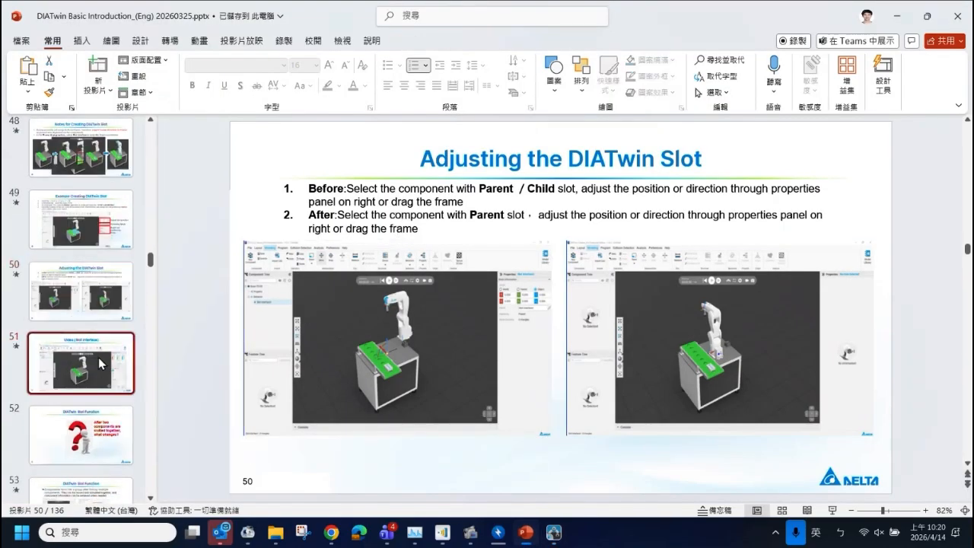
pyautogui.scroll(-3, 101, 361)
pyautogui.click(90, 260)
pyautogui.click(91, 317)
pyautogui.click(90, 259)
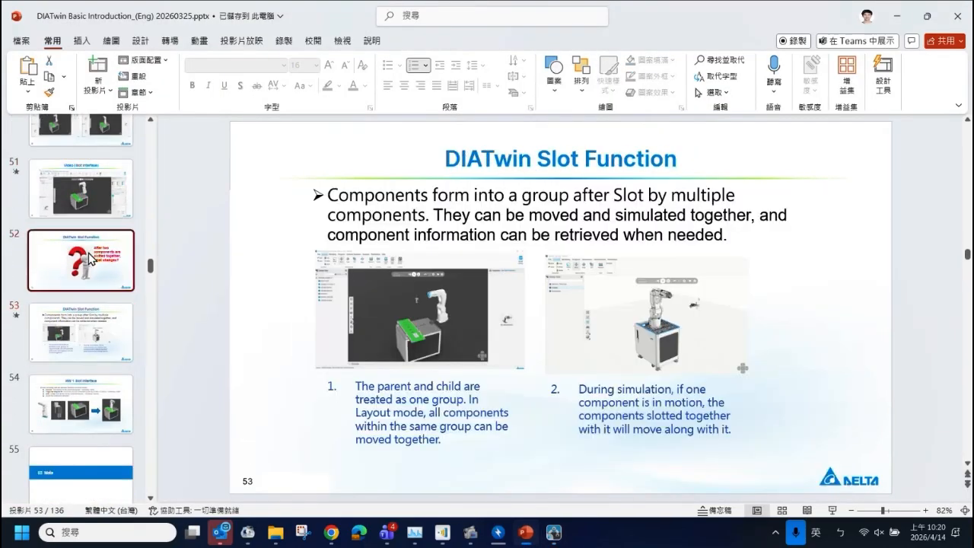
pyautogui.click(82, 334)
pyautogui.click(89, 406)
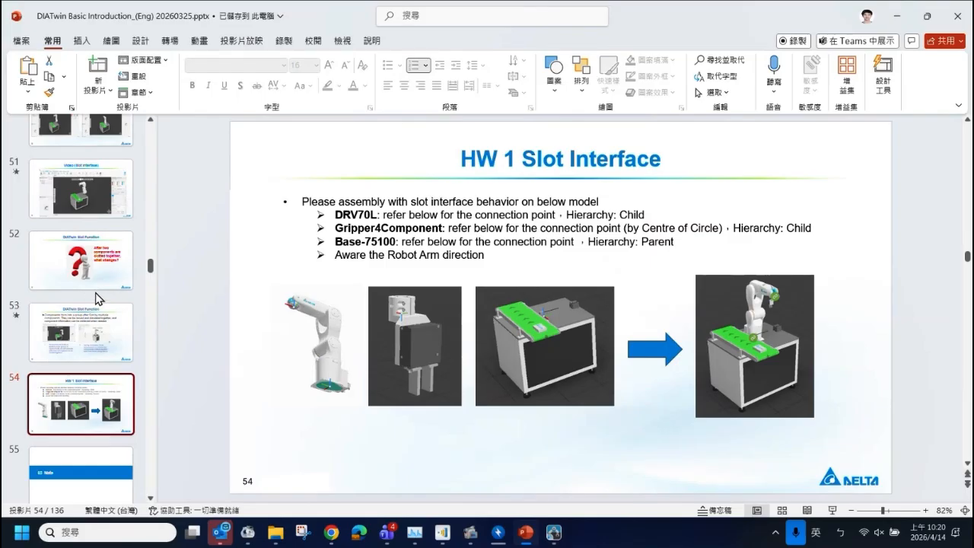
# Switch back to DIATwin Creator and create a new file without saving the current layout.
pyautogui.click(556, 532)
pyautogui.scroll(-5, 380, 258)
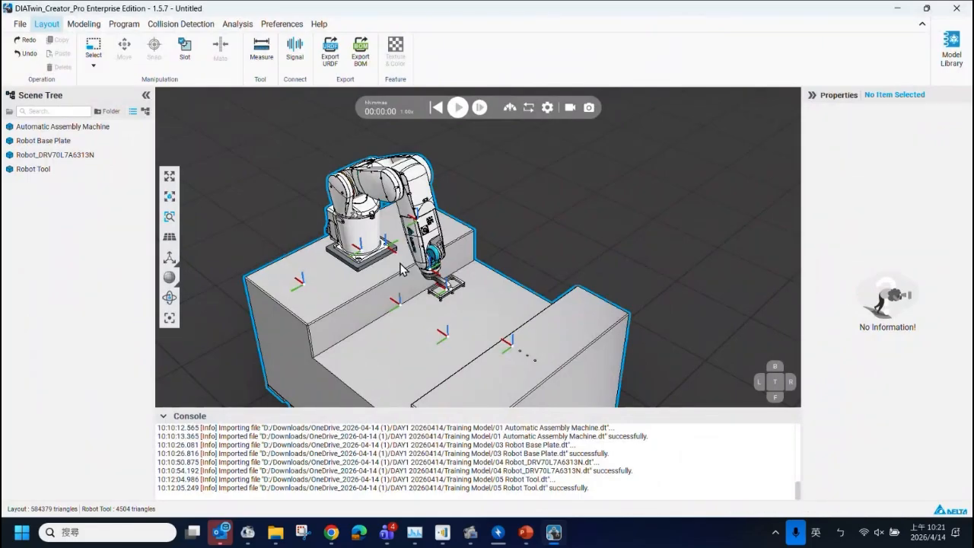
pyautogui.click(18, 25)
pyautogui.click(27, 38)
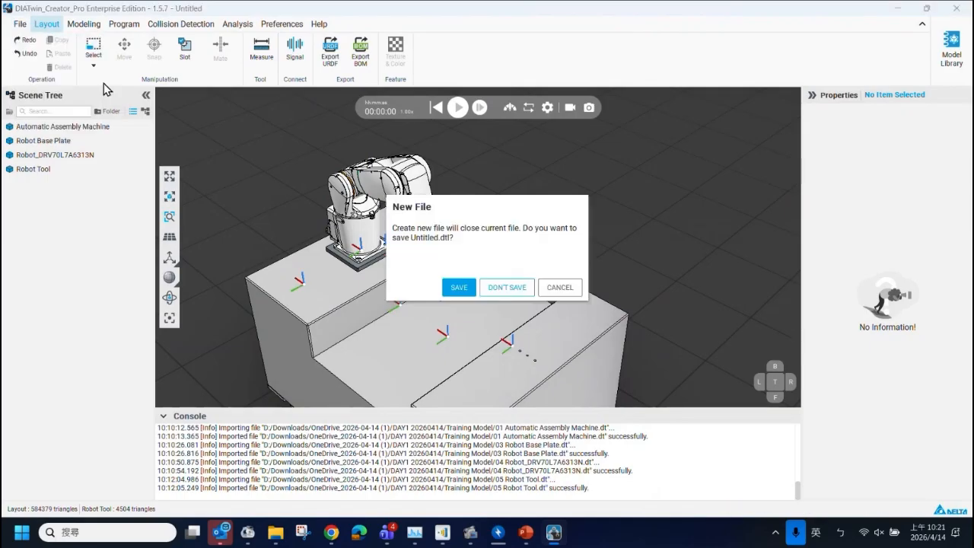
pyautogui.click(484, 288)
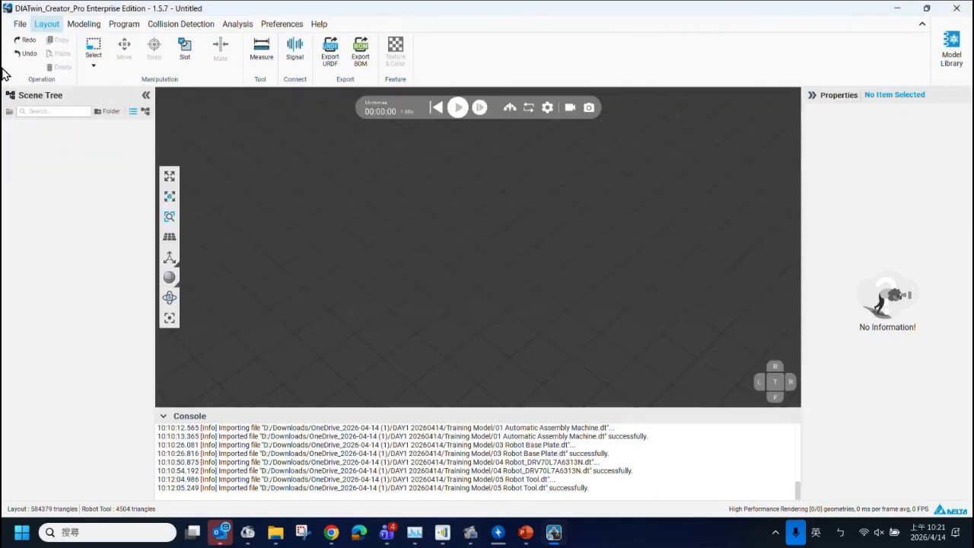
pyautogui.click(19, 23)
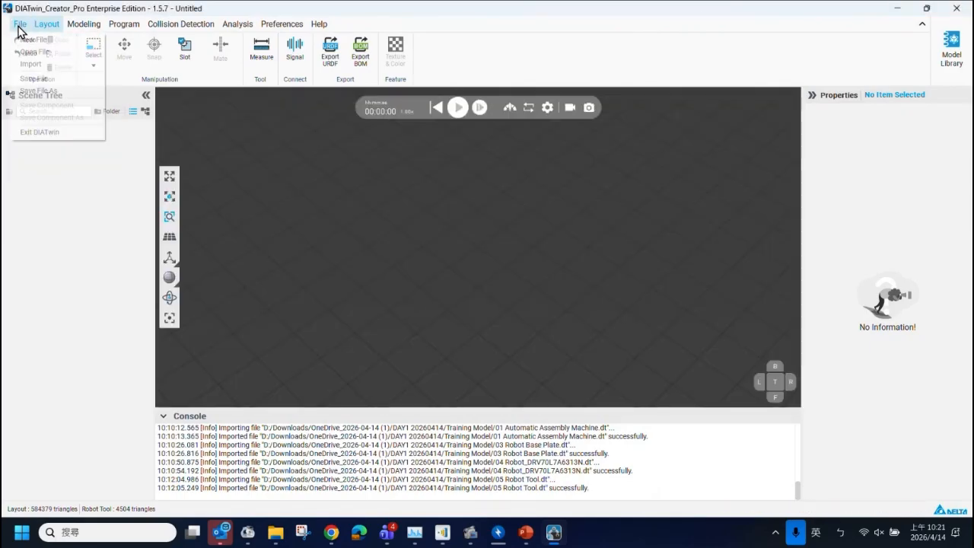
pyautogui.click(45, 65)
pyautogui.moveTo(275, 532)
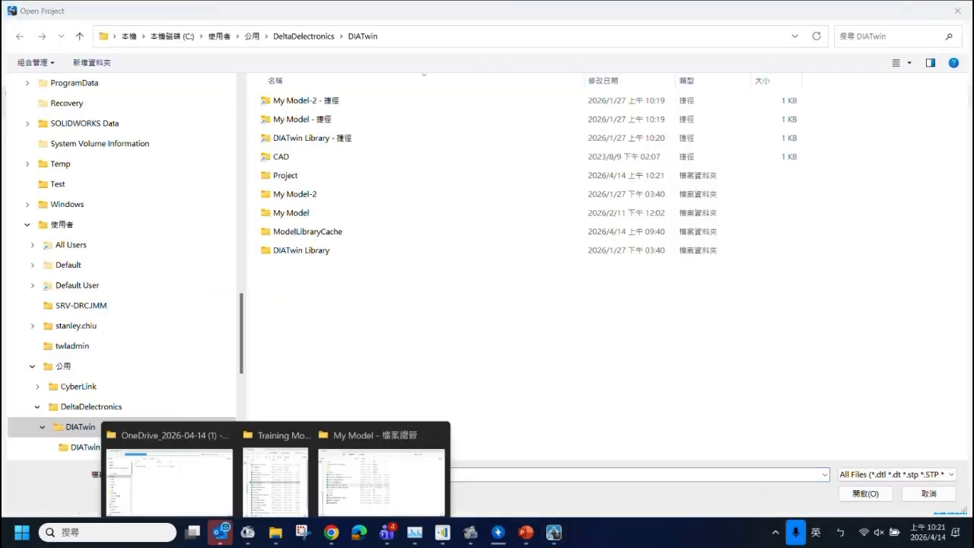
pyautogui.click(396, 444)
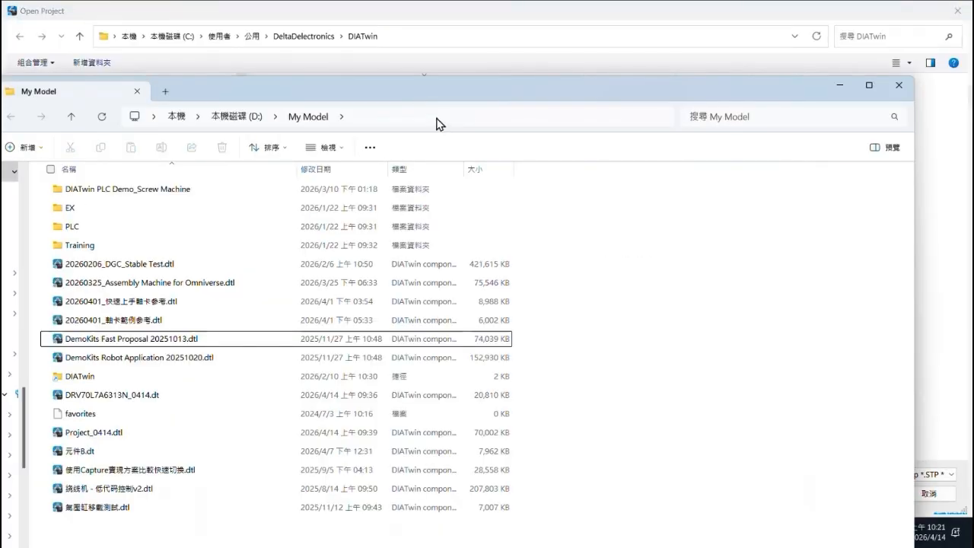
pyautogui.click(899, 86)
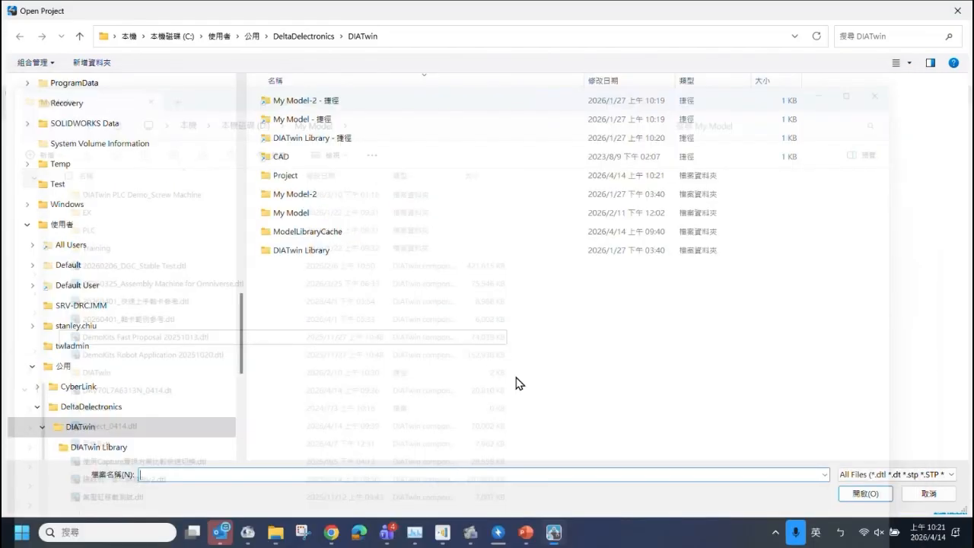
# Switch to the OneDrive_2026-04-14 (1) File Explorer window and open the Training Model folder inside DAY1 20260414.
pyautogui.moveTo(274, 532)
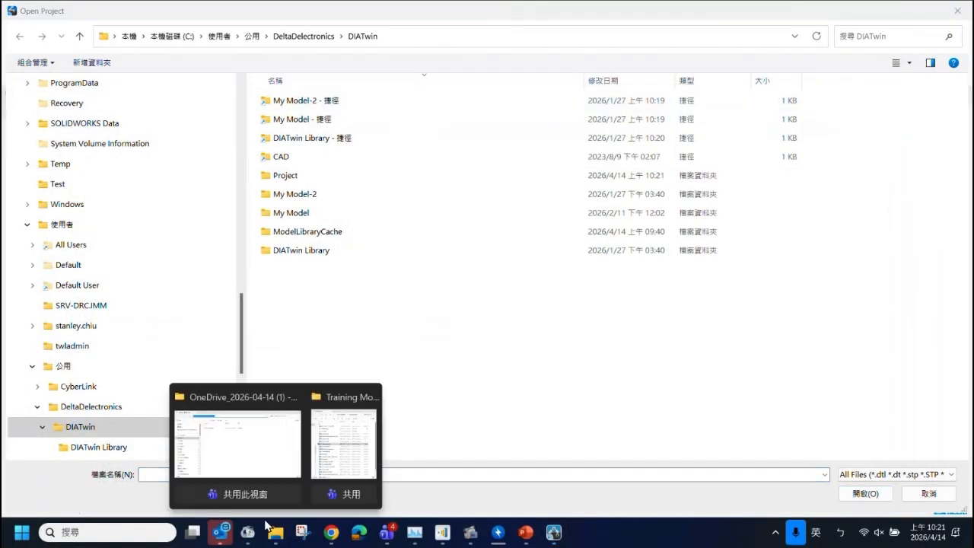
pyautogui.click(261, 459)
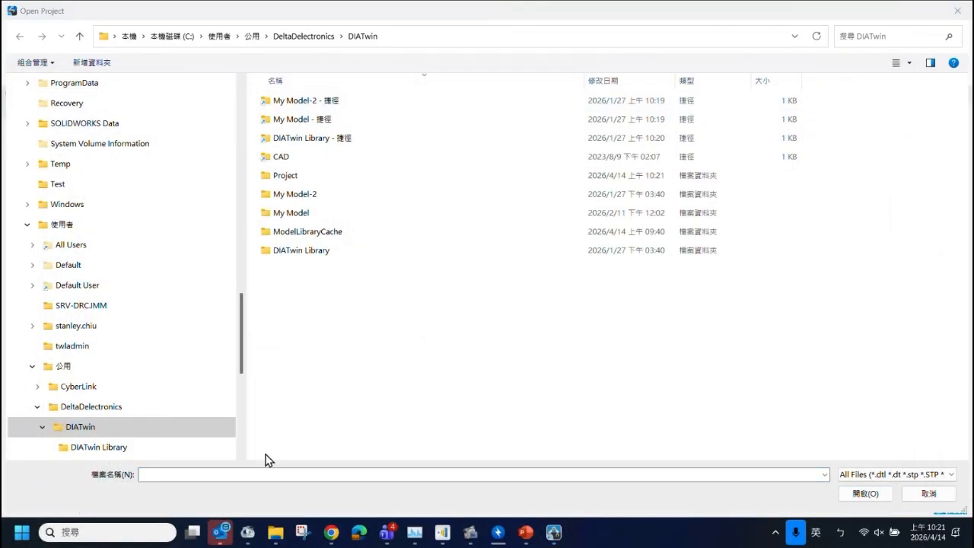
pyautogui.doubleClick(294, 151)
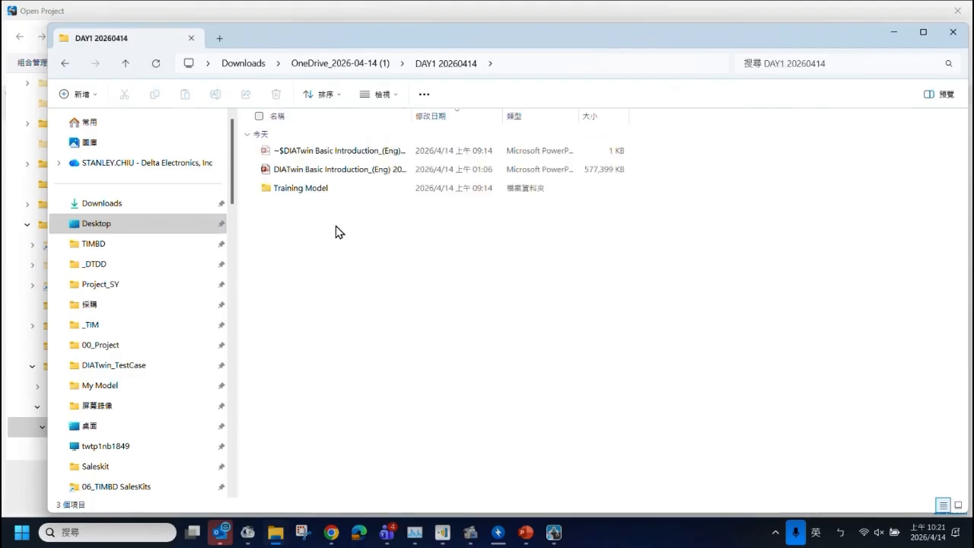
pyautogui.doubleClick(310, 191)
pyautogui.scroll(-1, 365, 459)
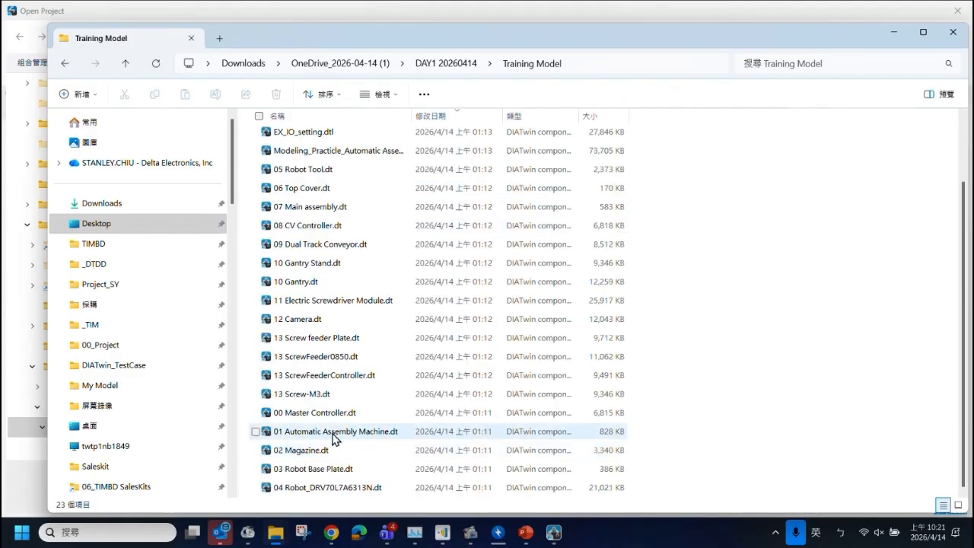
# Try selecting the Automatic Assembly Machine, Robot Base Plate, Robot_DRV70L7A6313N and Robot Tool files together, and dismiss the Open Project dialog.
pyautogui.click(301, 431)
pyautogui.keyDown('ctrl'); pyautogui.click(316, 469); pyautogui.keyUp('ctrl')
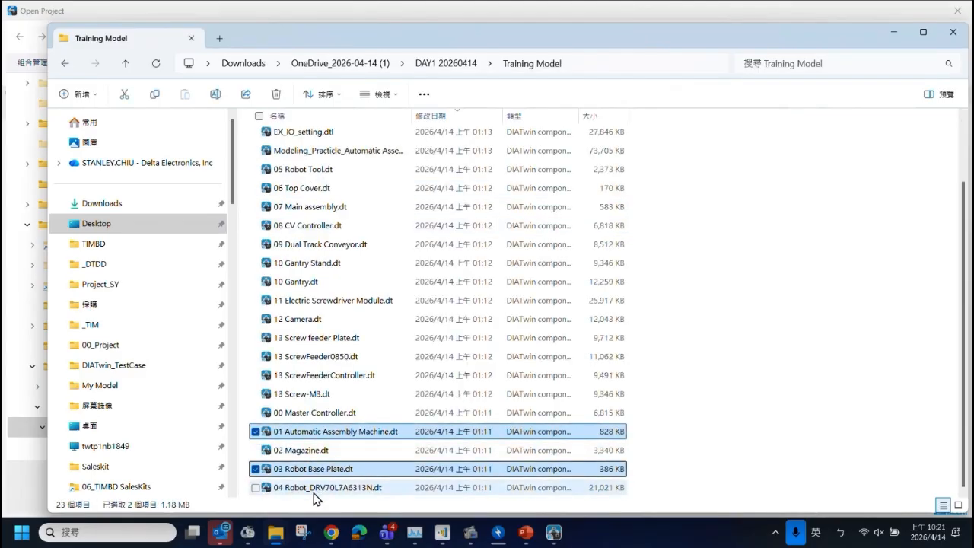
pyautogui.keyDown('ctrl'); pyautogui.click(318, 488); pyautogui.keyUp('ctrl')
pyautogui.keyDown('ctrl'); pyautogui.click(320, 169); pyautogui.keyUp('ctrl')
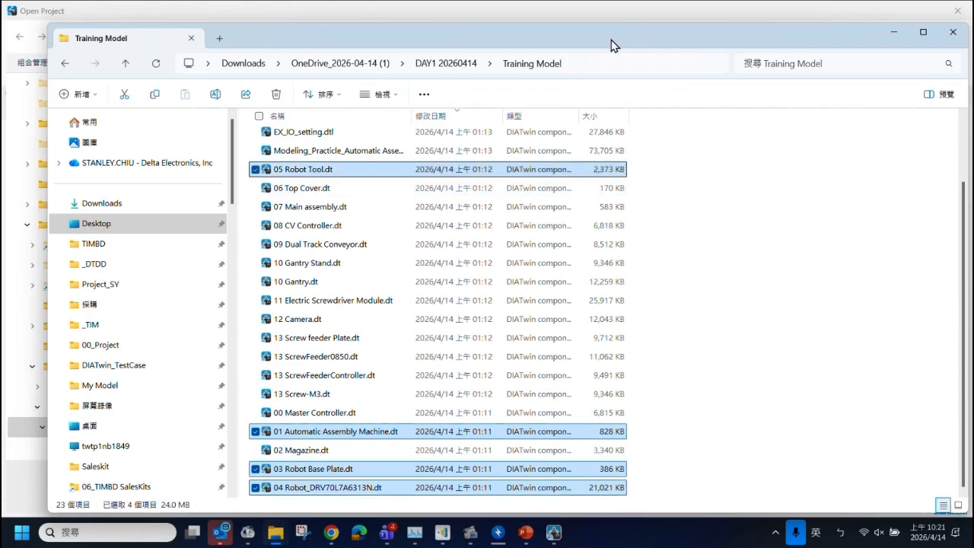
pyautogui.moveTo(610, 41); pyautogui.dragTo(683, 293)
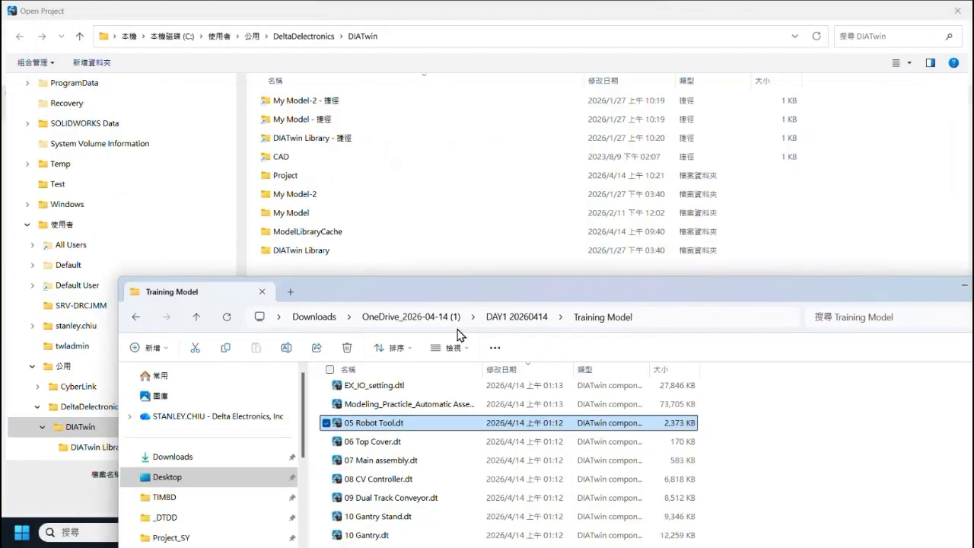
pyautogui.click(957, 11)
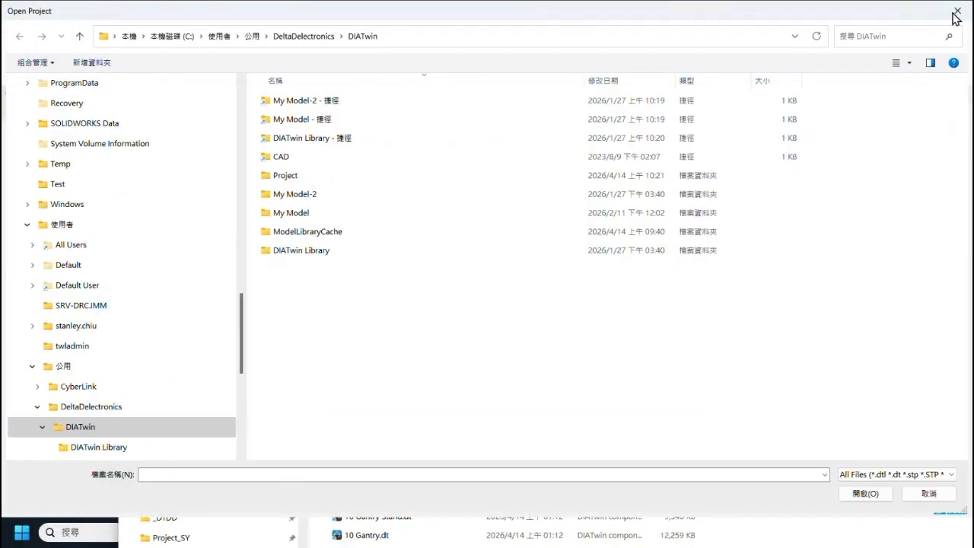
pyautogui.click(837, 542)
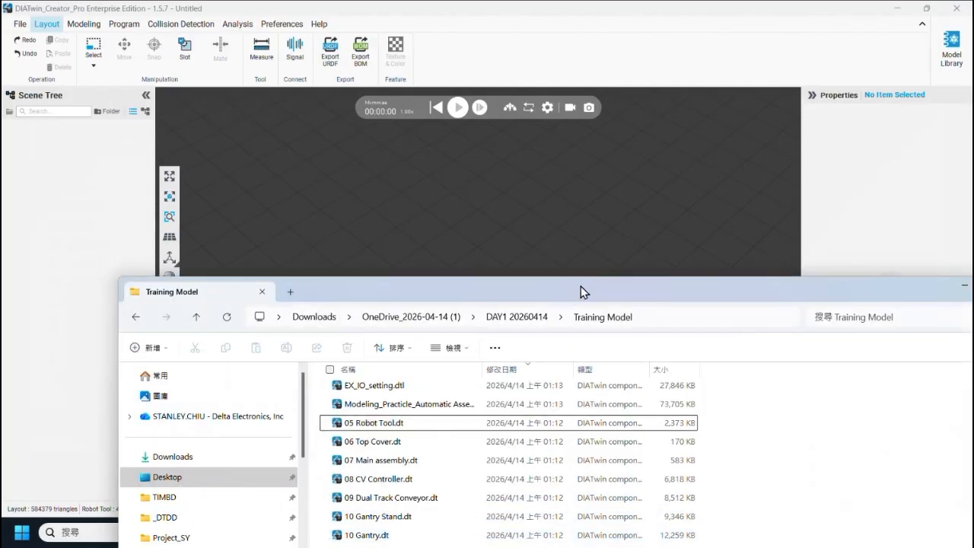
# Import 01 Automatic Assembly Machine.dt, 03 Robot Base Plate.dt, 04 Robot_DRV70L7A6313N.dt and 05 Robot Tool.dt into the layout and close File Explorer.
pyautogui.moveTo(580, 289); pyautogui.dragTo(904, 83)
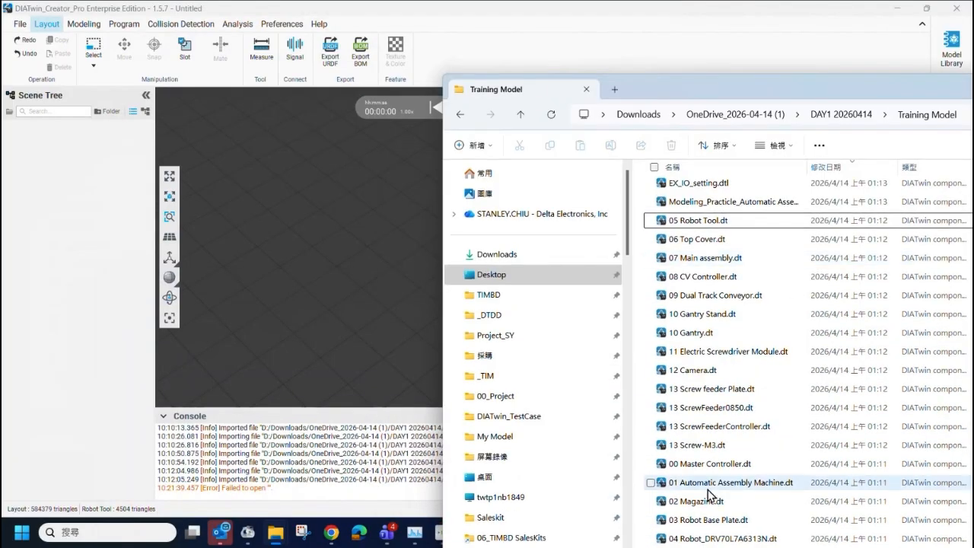
pyautogui.moveTo(719, 482); pyautogui.dragTo(381, 259)
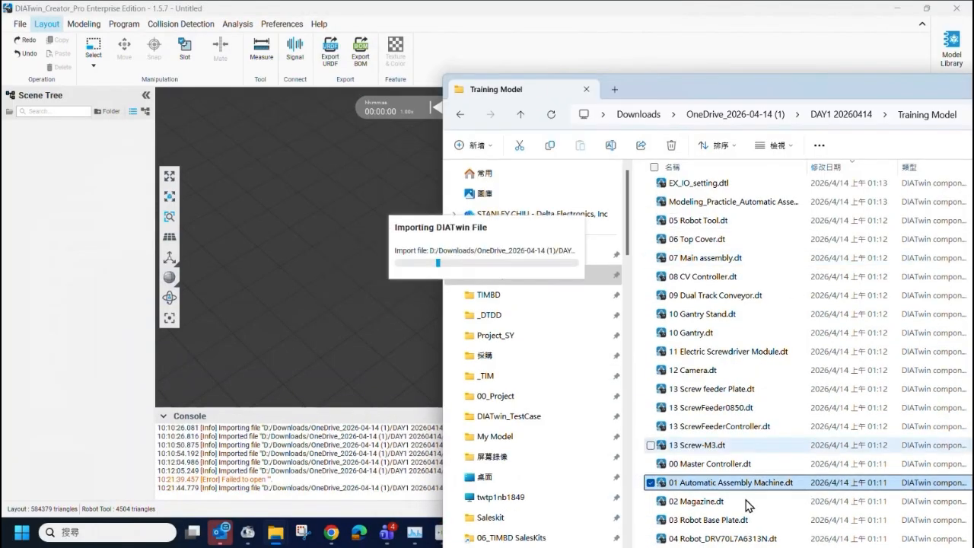
pyautogui.click(688, 522)
pyautogui.moveTo(708, 519); pyautogui.dragTo(301, 345)
pyautogui.moveTo(692, 539); pyautogui.dragTo(278, 322)
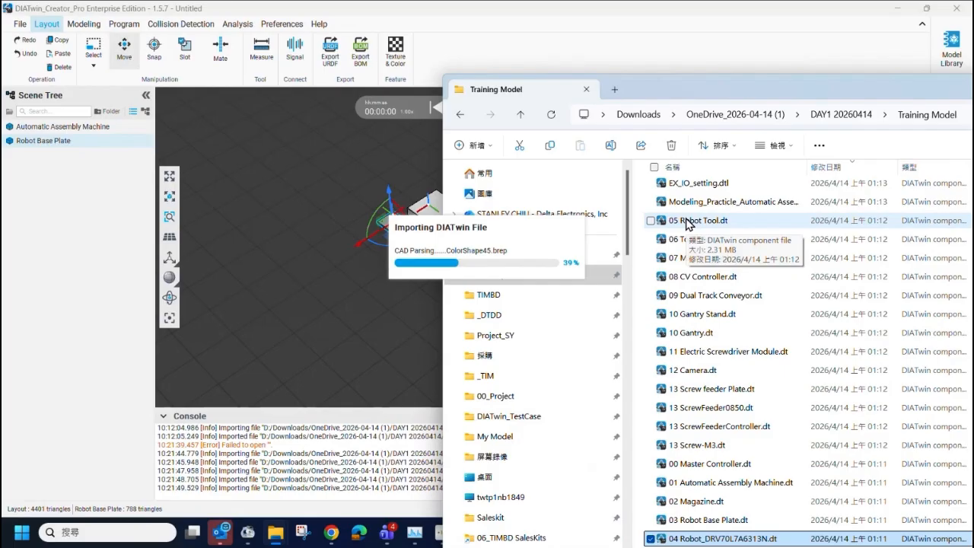
pyautogui.moveTo(688, 223); pyautogui.dragTo(312, 259)
pyautogui.moveTo(785, 89); pyautogui.dragTo(713, 304)
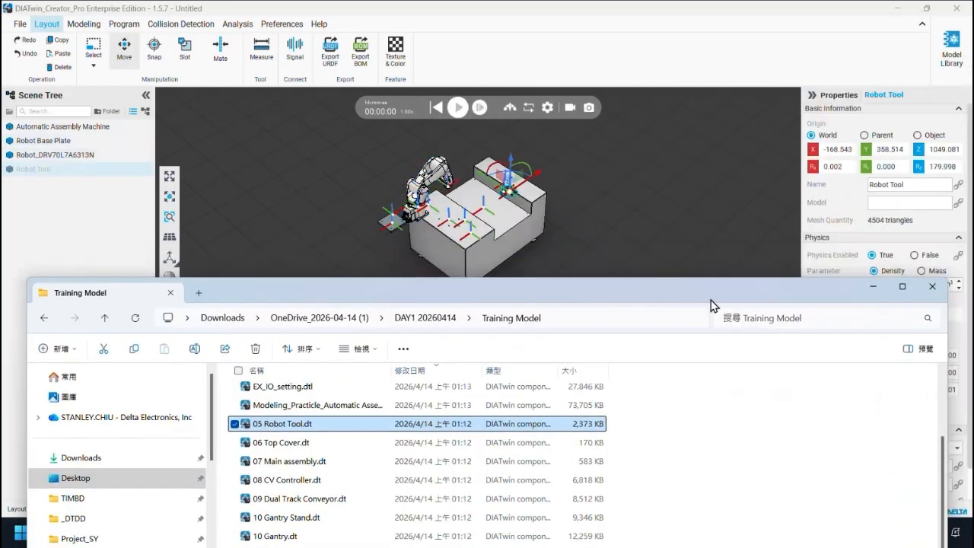
pyautogui.click(932, 286)
# Start the Slot command and connect the Robot Base Plate to the slot on the Automatic Assembly Machine's raised top surface.
pyautogui.moveTo(514, 267); pyautogui.dragTo(455, 260, button='right')
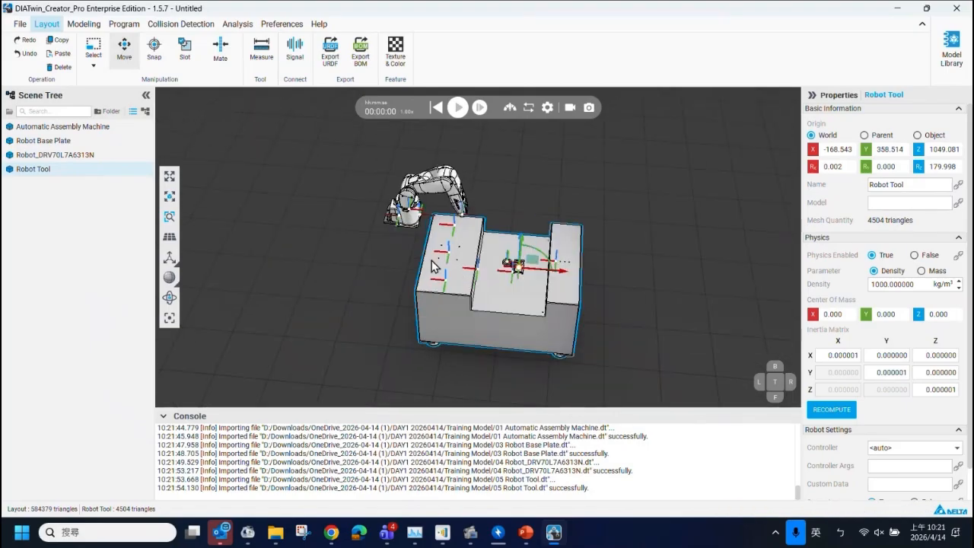
pyautogui.scroll(3, 436, 257)
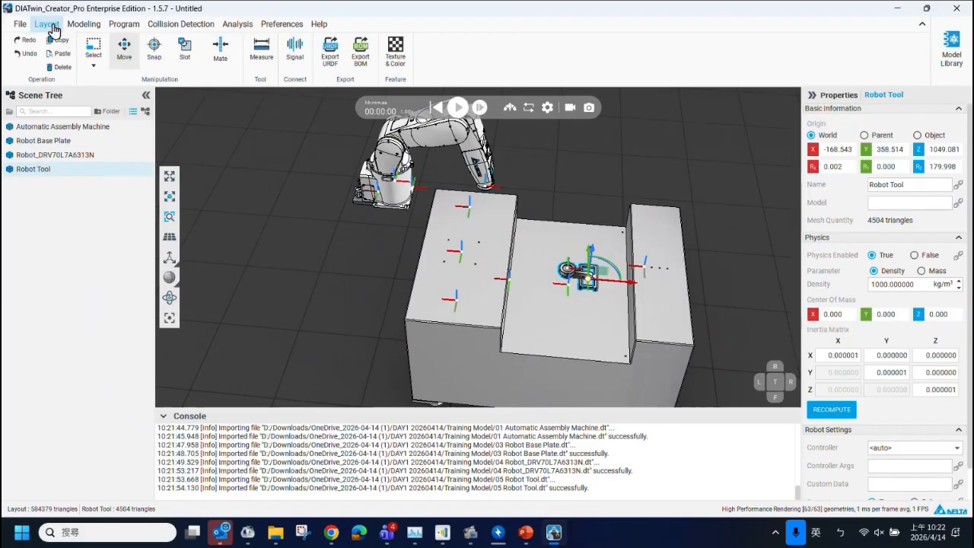
pyautogui.click(185, 47)
pyautogui.scroll(2, 568, 281)
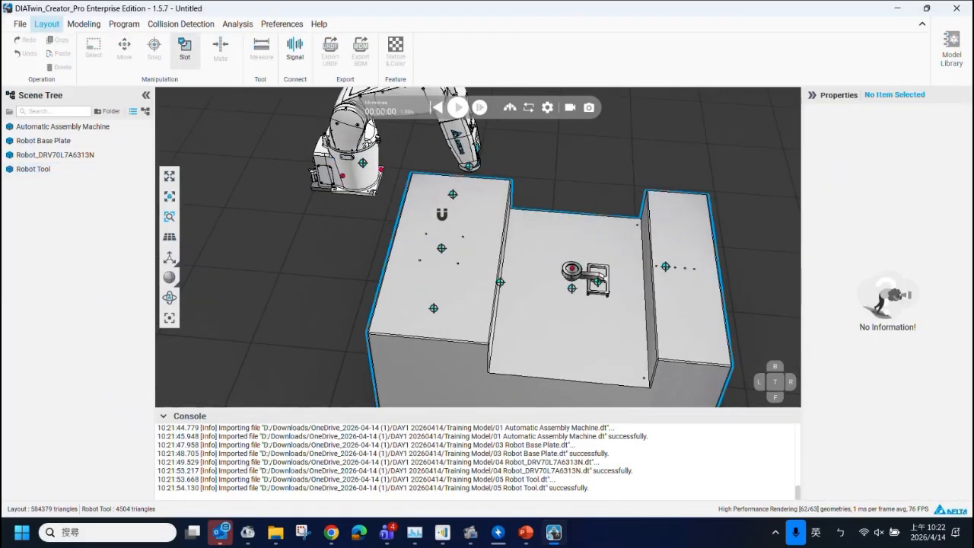
pyautogui.moveTo(441, 213); pyautogui.dragTo(404, 207, button='middle')
pyautogui.moveTo(388, 173); pyautogui.dragTo(403, 233)
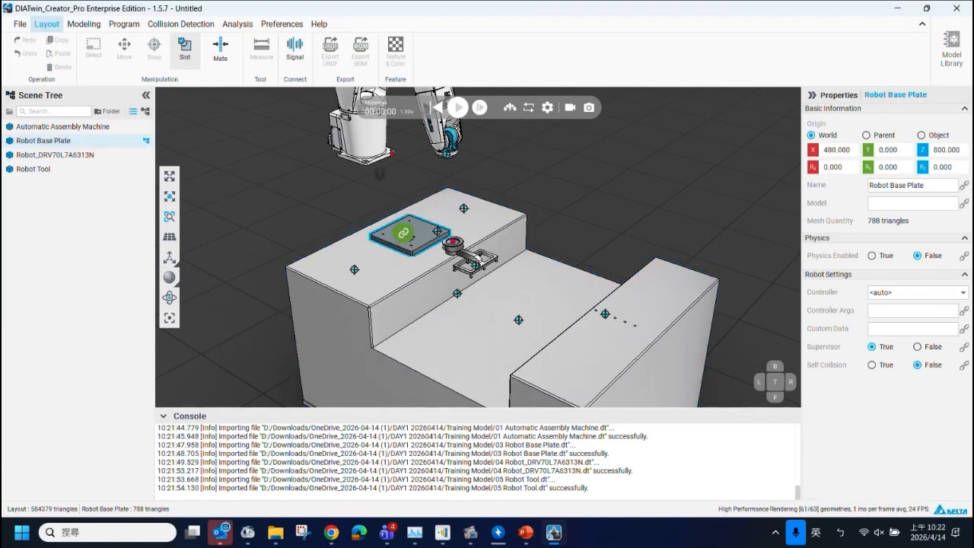
# Connect Robot_DRV70L7A6313N to the base plate slot and the Robot Tool to the robot's flange slot, and end the Slot command.
pyautogui.moveTo(369, 150); pyautogui.dragTo(412, 220)
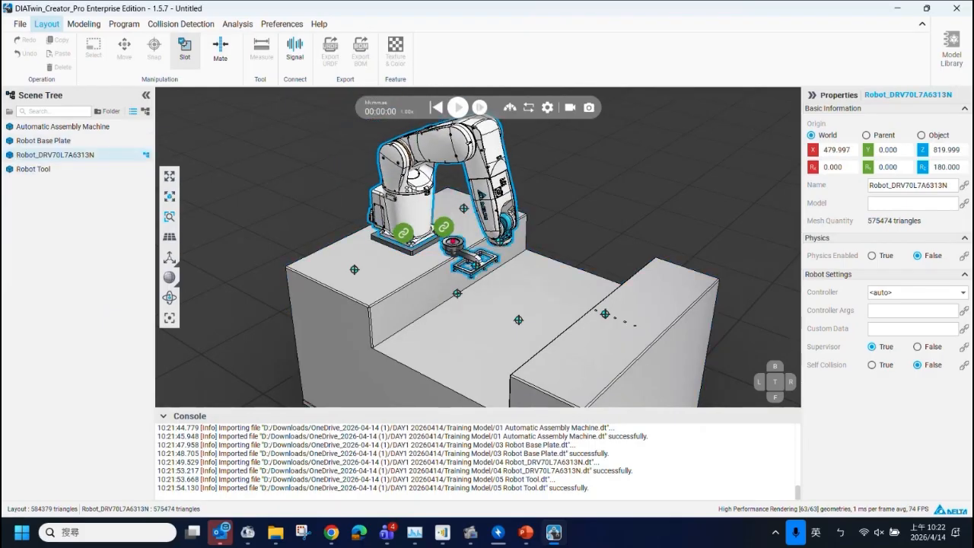
pyautogui.click(457, 253)
pyautogui.moveTo(456, 254); pyautogui.dragTo(503, 267)
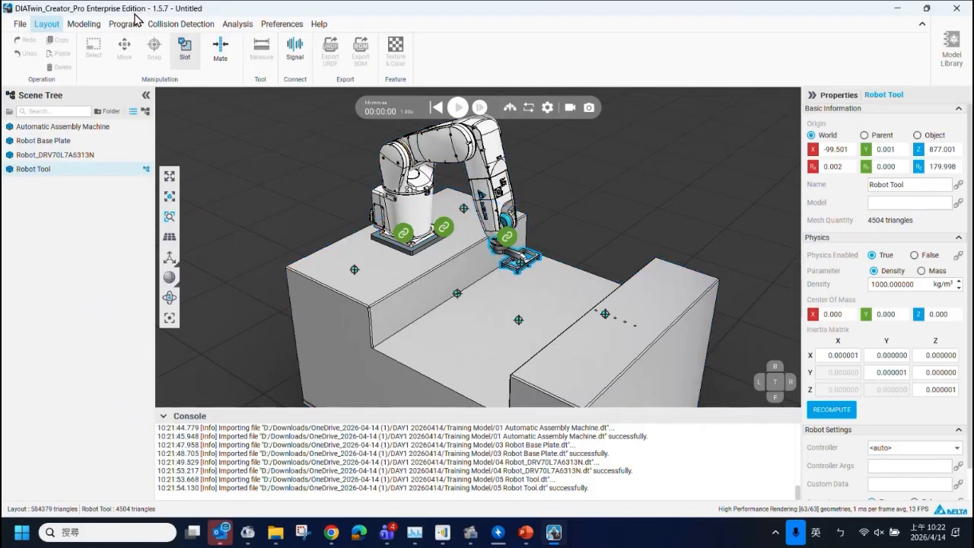
pyautogui.click(184, 48)
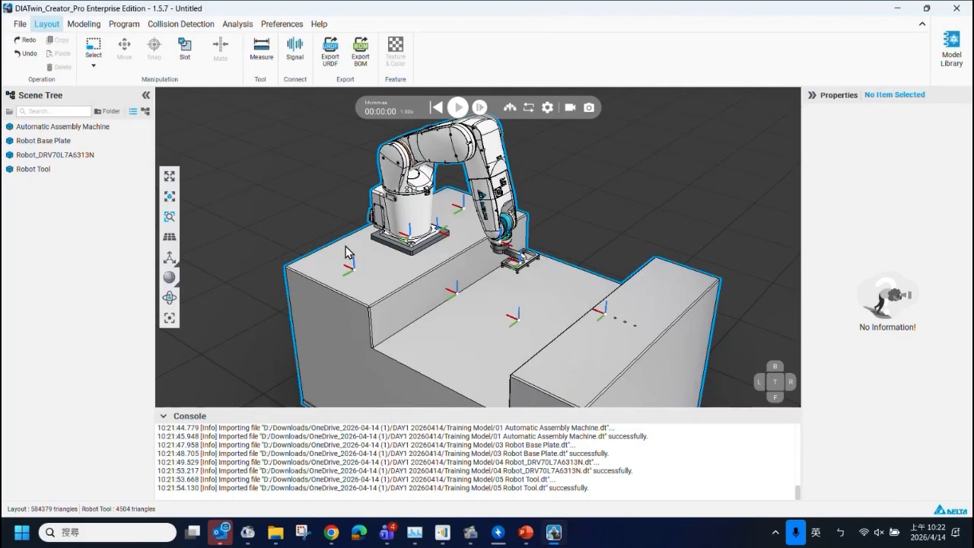
# Switch to File Explorer's Training Model folder, select the 01, 03, 04 and 05 component files, and move the window aside to show the layout.
pyautogui.click(280, 534)
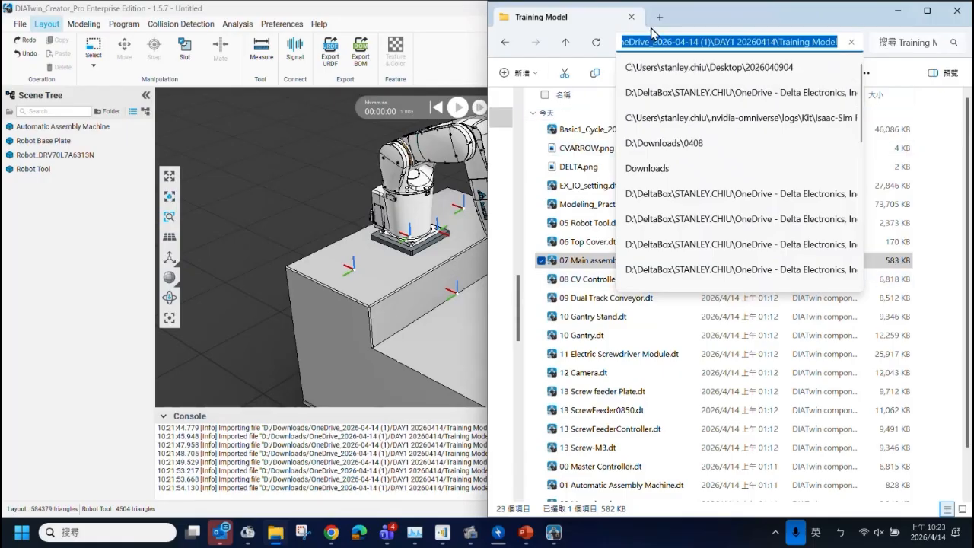
pyautogui.click(732, 23)
pyautogui.scroll(-1, 652, 373)
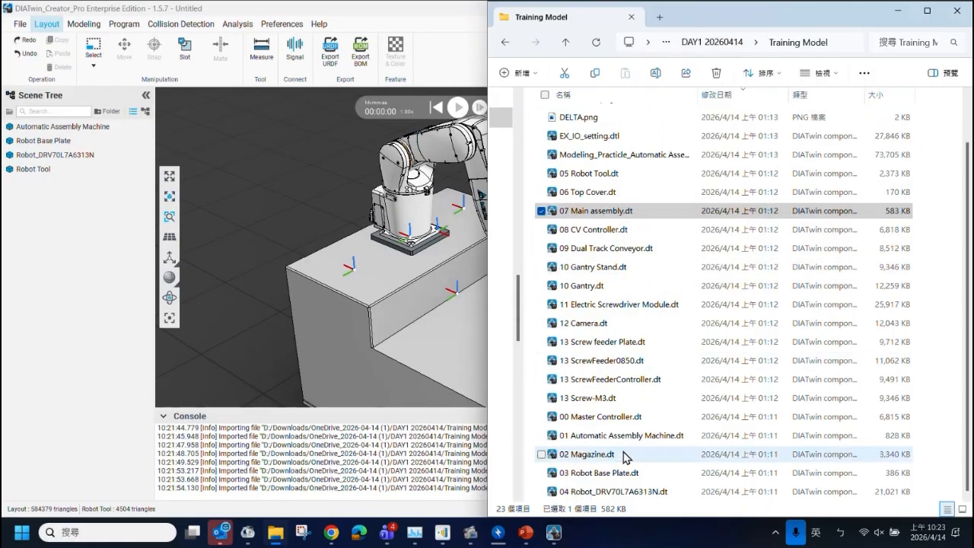
pyautogui.click(578, 497)
pyautogui.keyDown('ctrl'); pyautogui.click(587, 436); pyautogui.keyUp('ctrl')
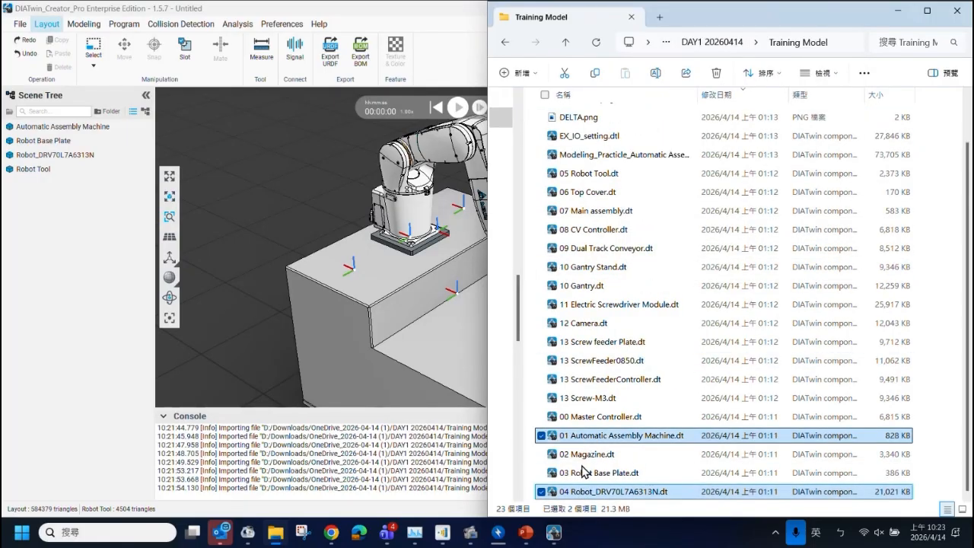
pyautogui.keyDown('ctrl'); pyautogui.click(584, 474); pyautogui.keyUp('ctrl')
pyautogui.keyDown('ctrl'); pyautogui.click(564, 175); pyautogui.keyUp('ctrl')
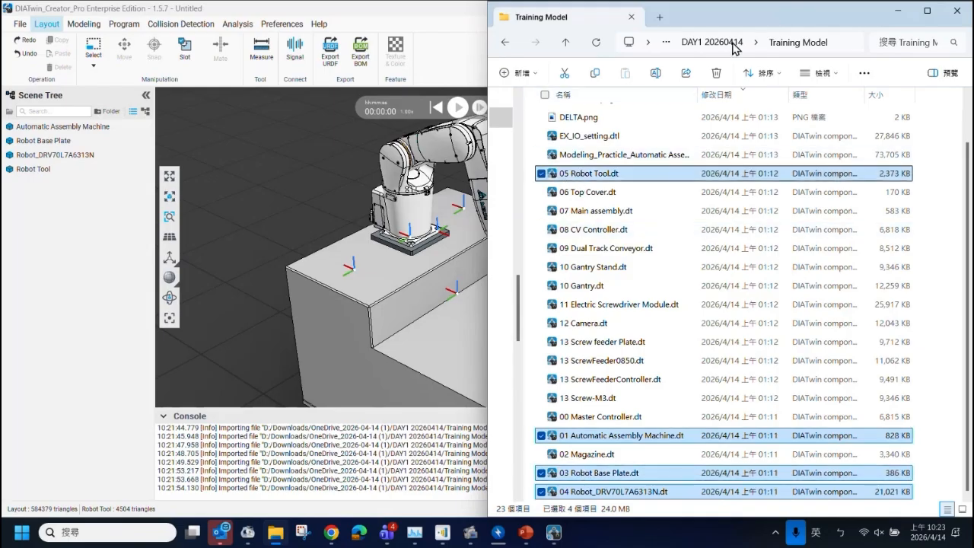
pyautogui.moveTo(739, 23); pyautogui.dragTo(824, 23)
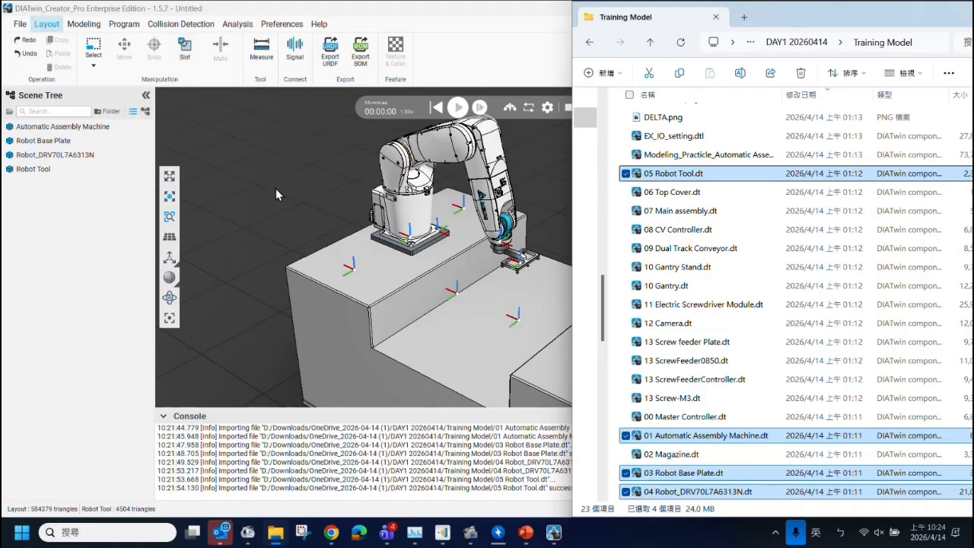
# Switch to the DIATwin Basic Introduction presentation in PowerPoint and go back to slide 49, Example Creating DIATwin Slot.
pyautogui.moveTo(527, 538)
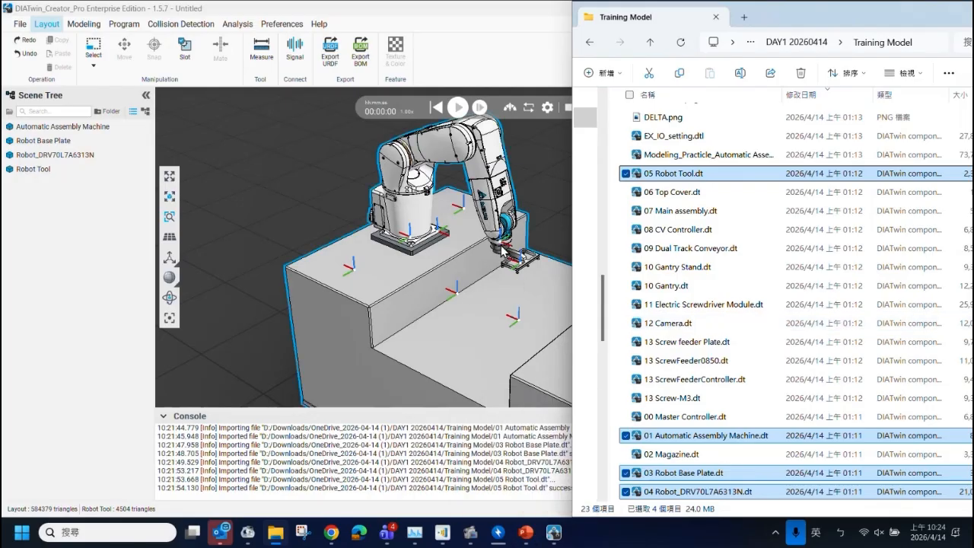
pyautogui.click(525, 532)
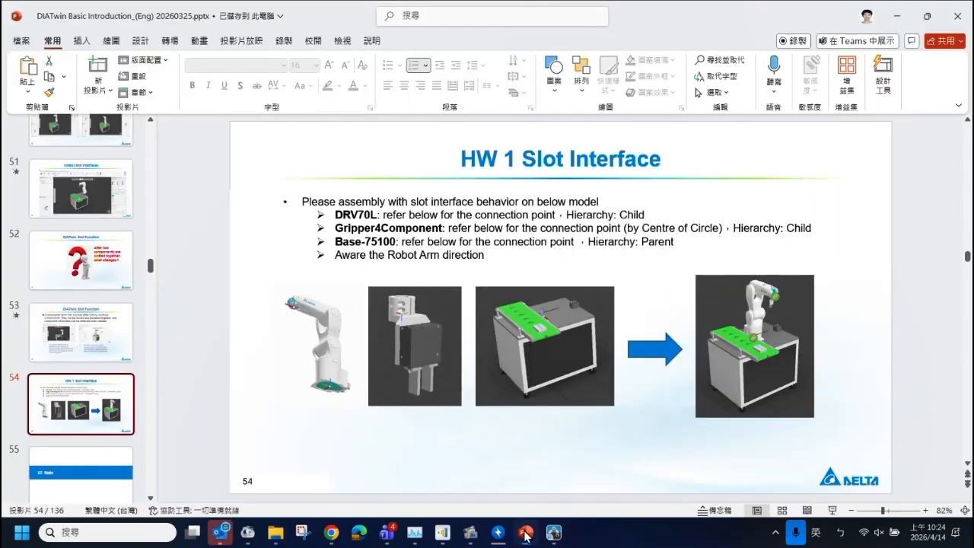
pyautogui.scroll(3, 86, 292)
pyautogui.click(85, 291)
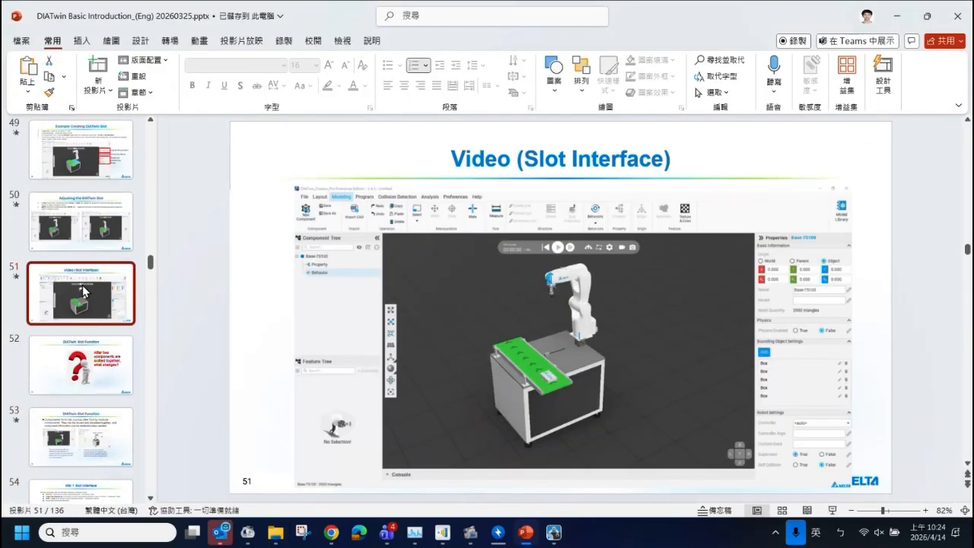
pyautogui.scroll(4, 85, 291)
pyautogui.click(92, 266)
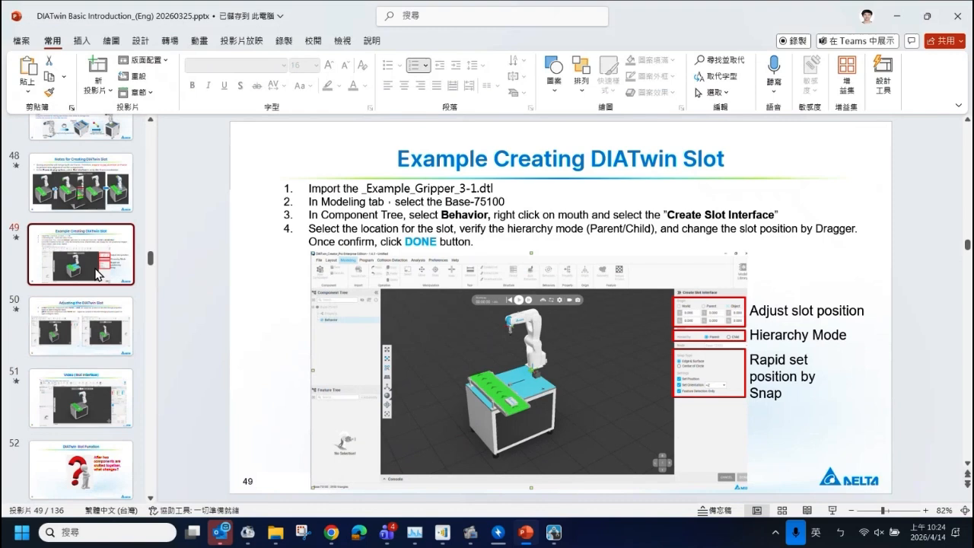
# Highlight the Create Slot Interface instruction and the hierarchy mode (Parent/Child) text in the slide's steps.
pyautogui.click(459, 325)
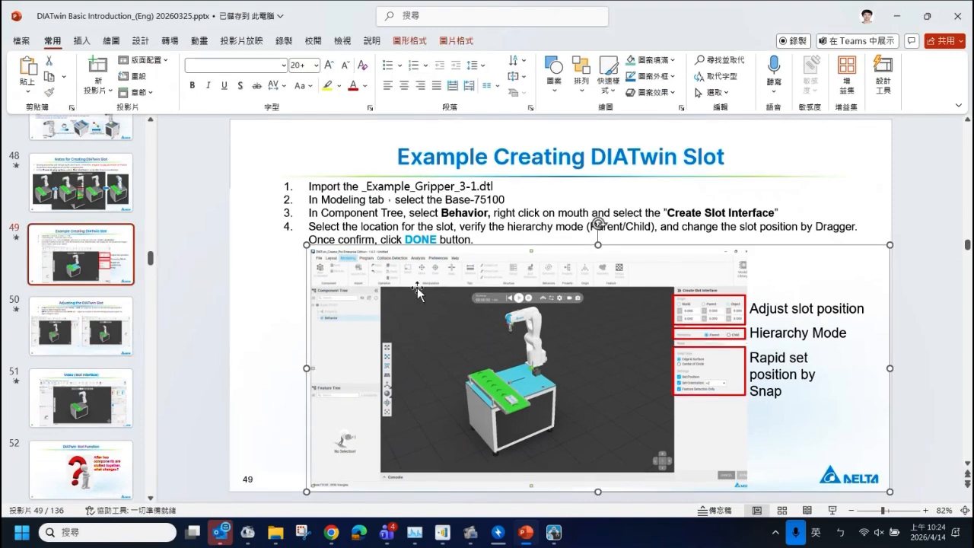
pyautogui.click(349, 187)
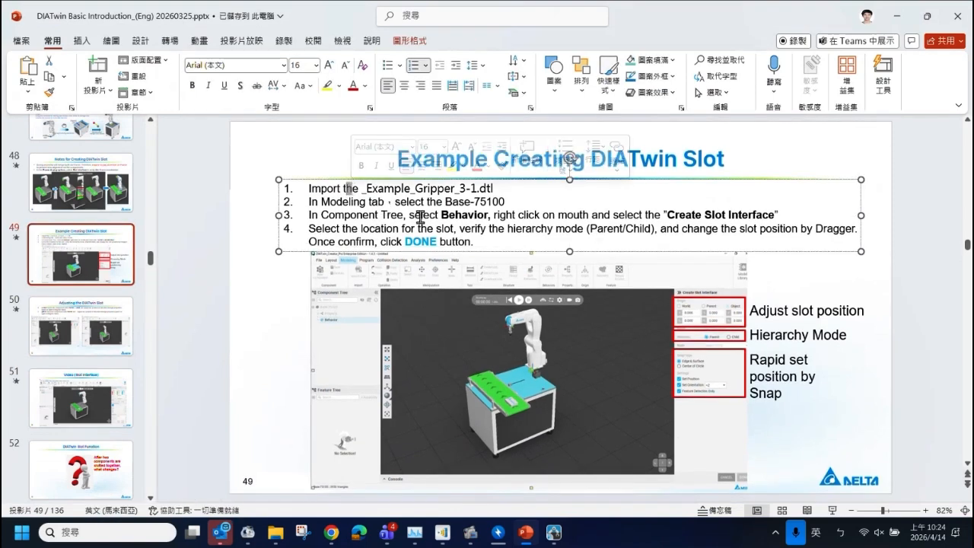
pyautogui.moveTo(409, 215); pyautogui.dragTo(758, 212)
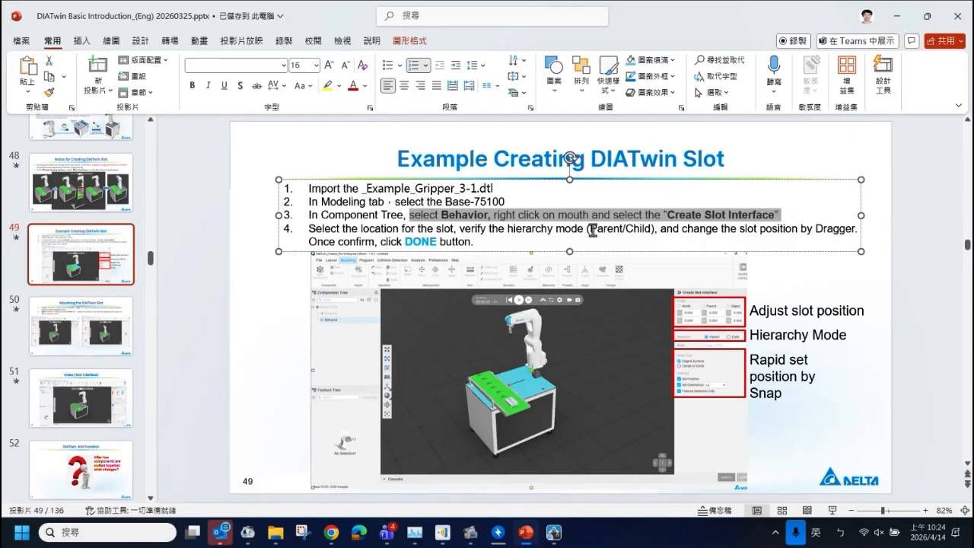
pyautogui.moveTo(592, 230); pyautogui.dragTo(604, 230)
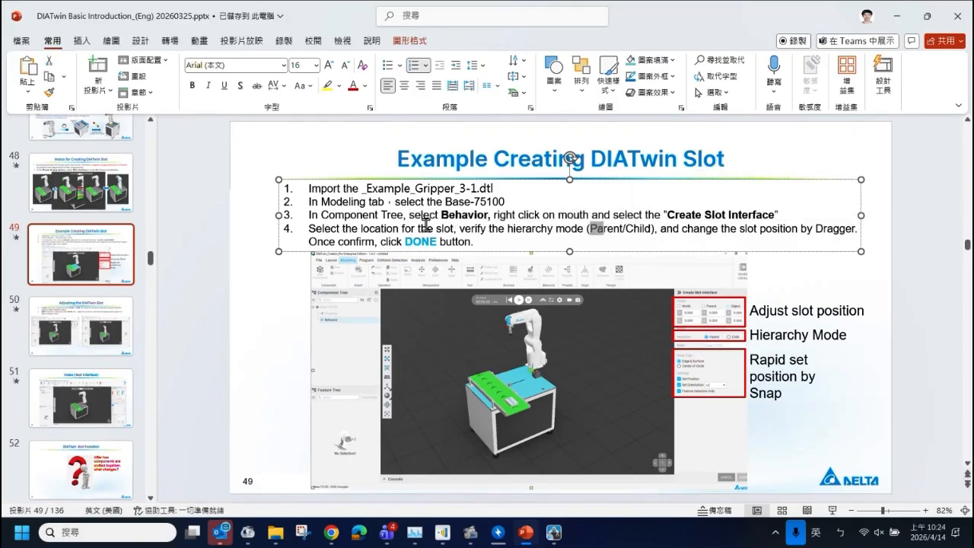
pyautogui.moveTo(504, 229); pyautogui.dragTo(667, 234)
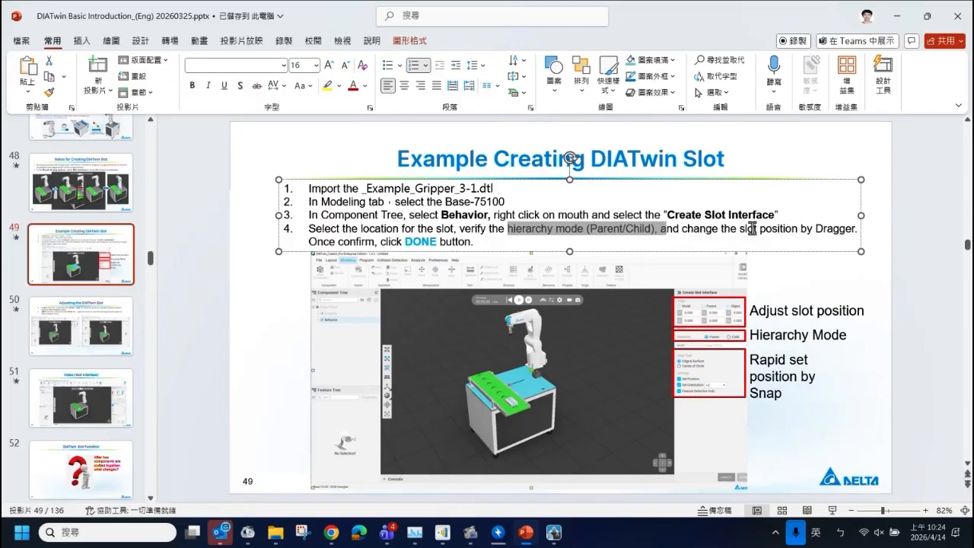
# Review the DIATwin Slot Function slides and the HW 1 Slot Interface assignment on slide 54.
pyautogui.scroll(-3, 84, 304)
pyautogui.click(86, 297)
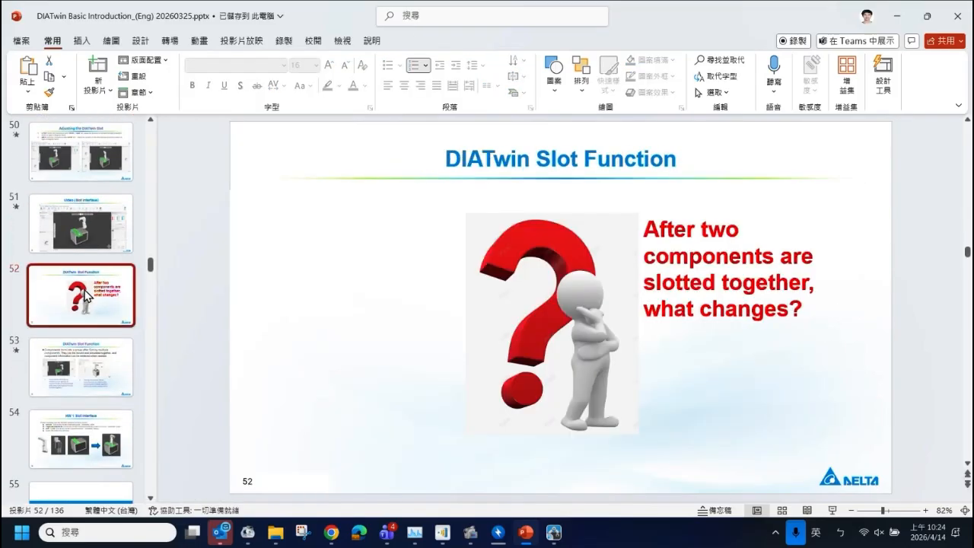
pyautogui.scroll(-3, 89, 296)
pyautogui.click(83, 267)
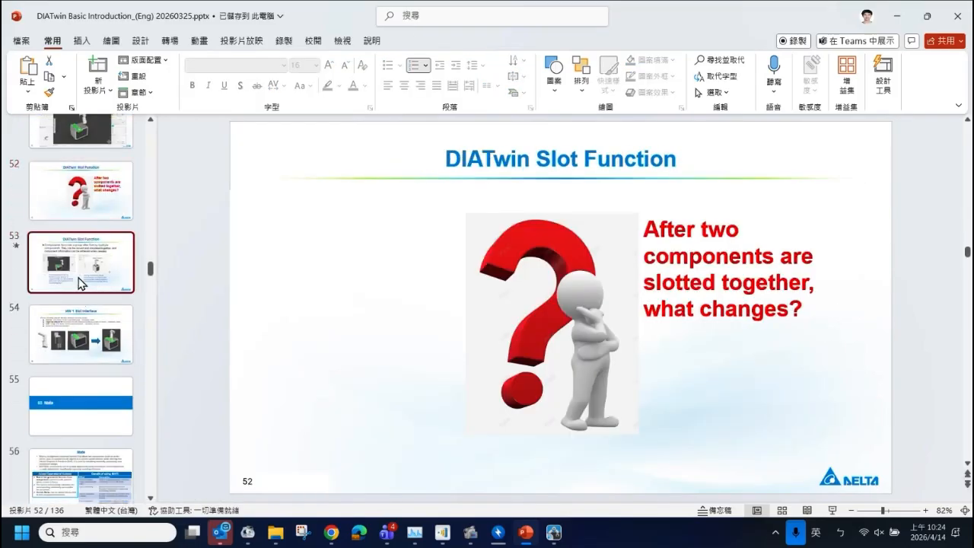
pyautogui.click(88, 338)
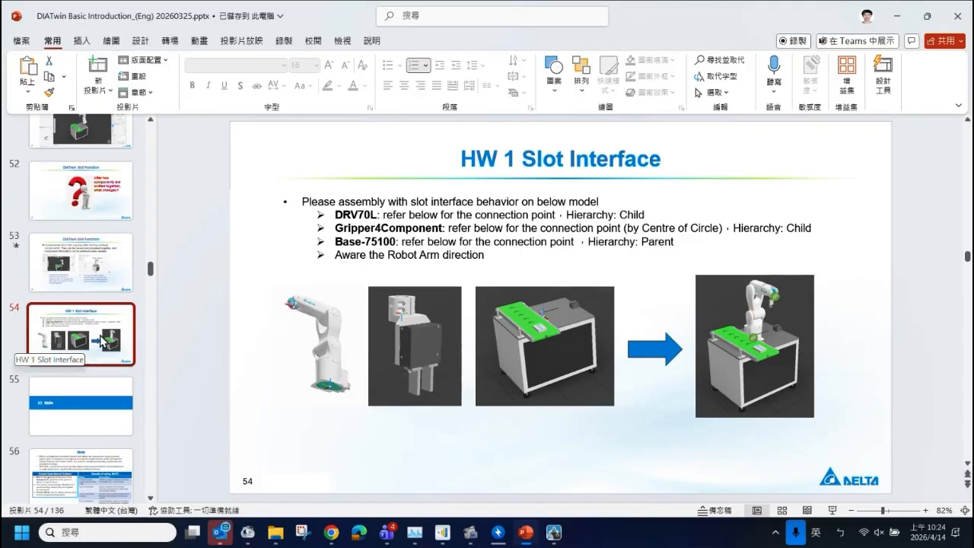
# Go through the Mate section from its title slide to the Mate overview and the Mate Coincident Rule on slide 57.
pyautogui.click(74, 419)
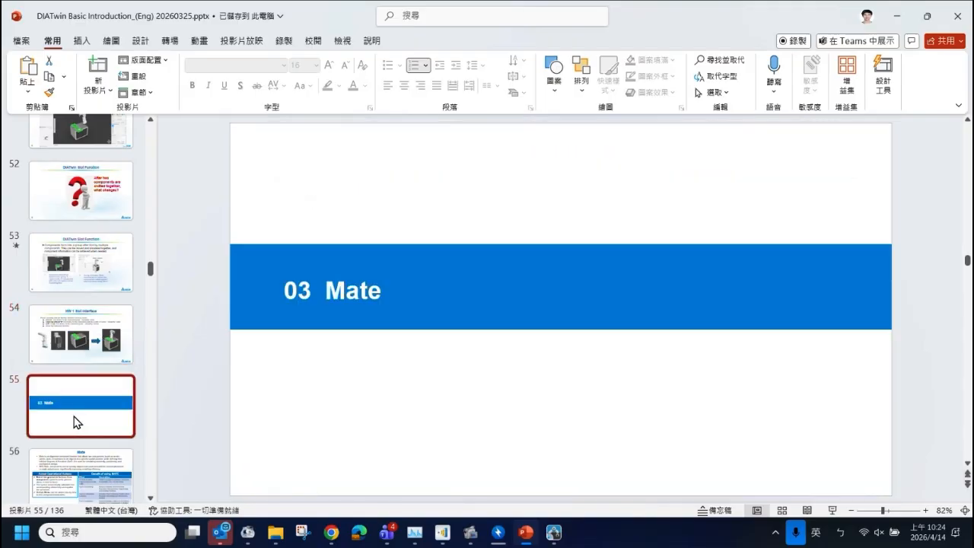
pyautogui.scroll(-3, 79, 403)
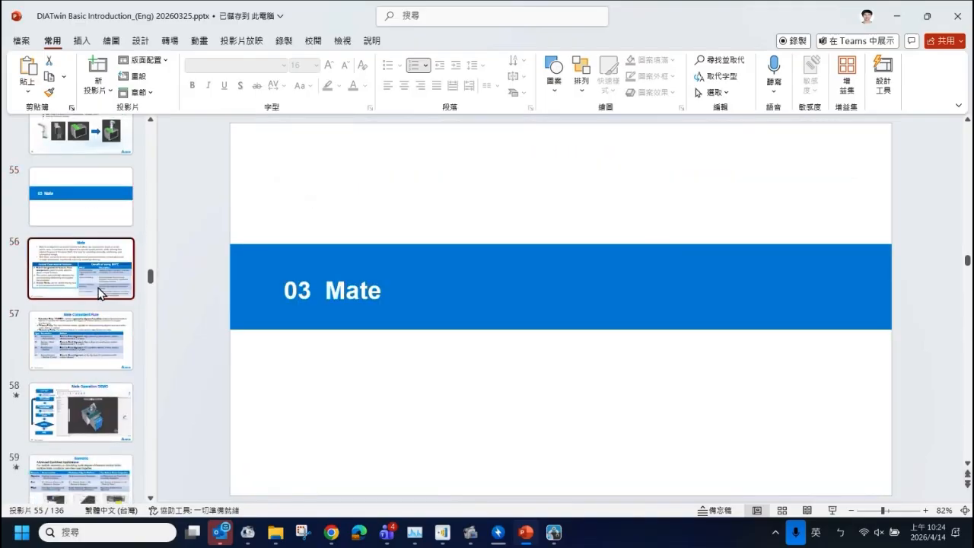
pyautogui.click(103, 289)
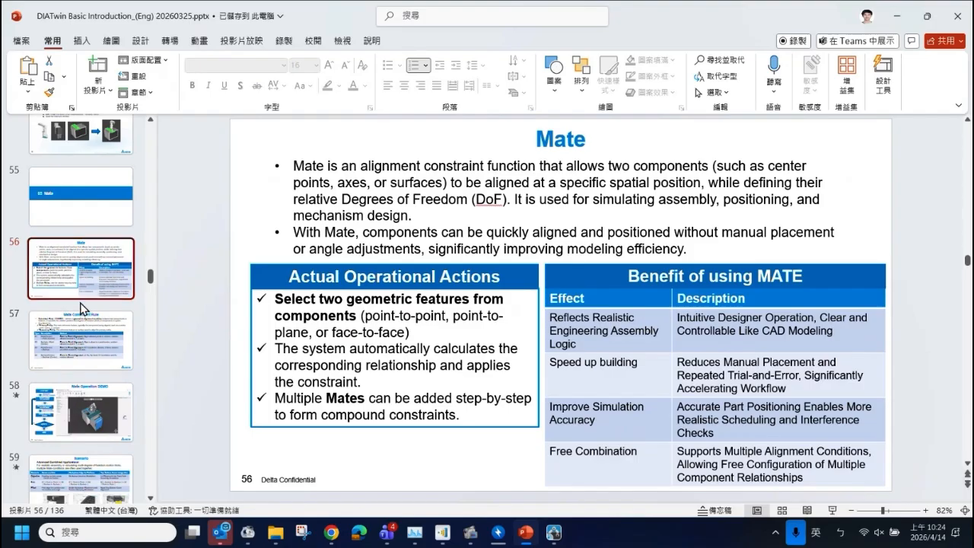
pyautogui.scroll(2, 84, 309)
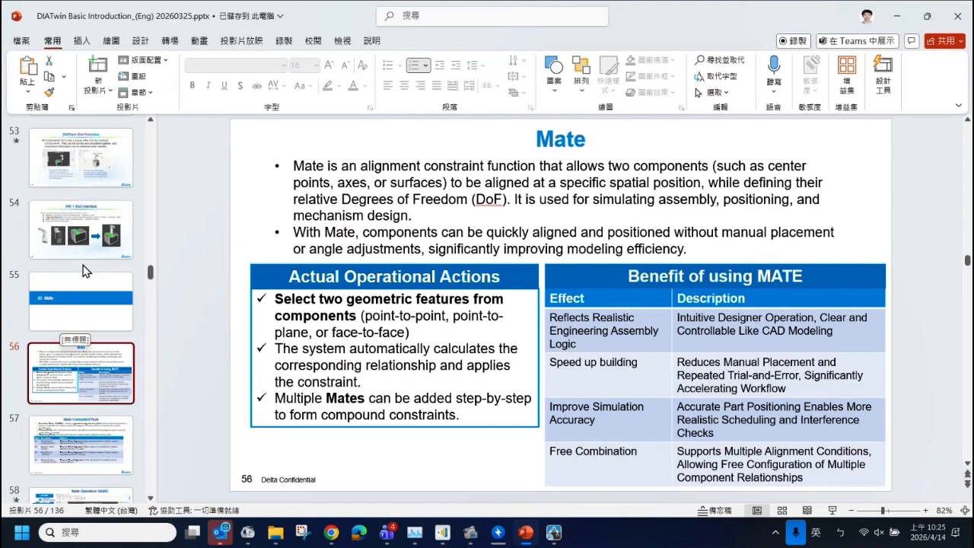
pyautogui.scroll(-2, 79, 334)
pyautogui.scroll(-1, 79, 334)
pyautogui.click(91, 333)
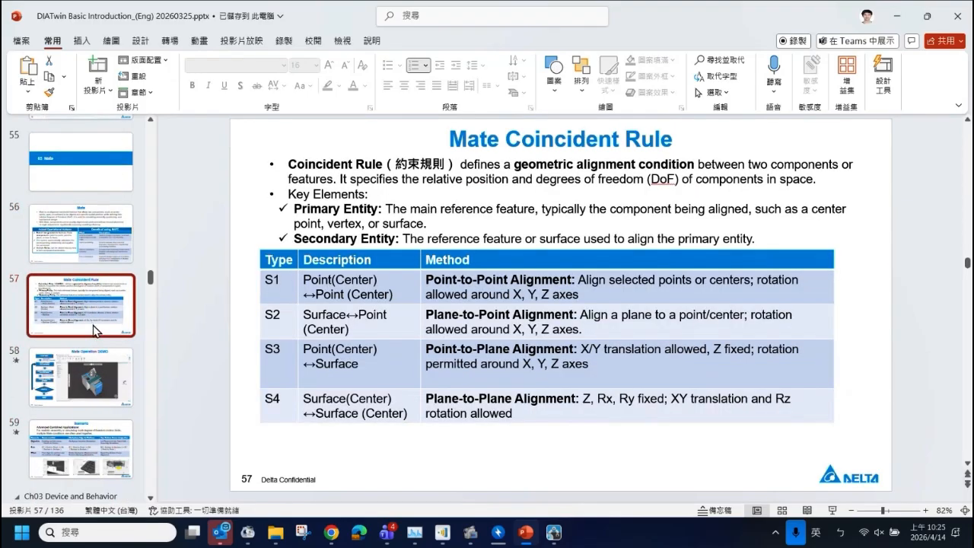
# Open slide 58, Mate Operation DEMO, and play its embedded video.
pyautogui.scroll(-1, 93, 329)
pyautogui.click(116, 288)
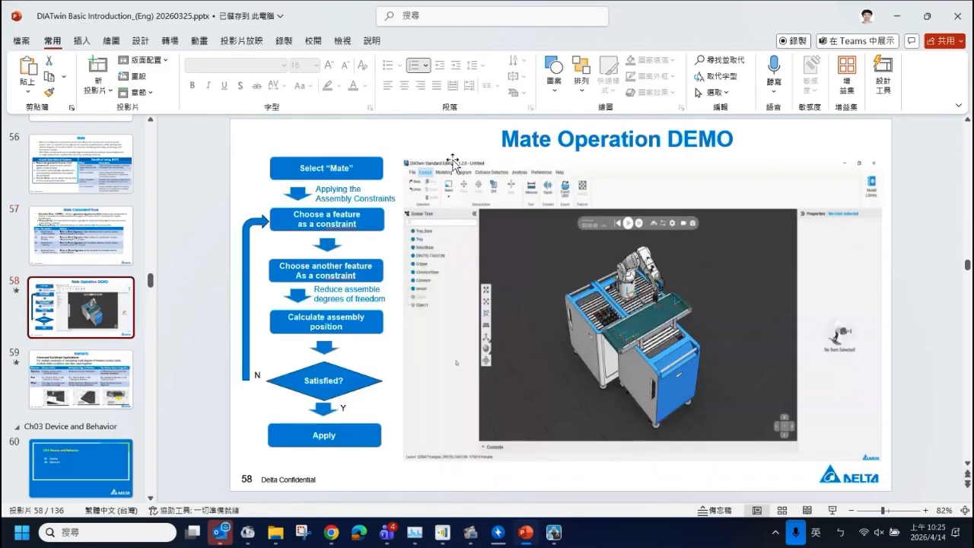
pyautogui.click(417, 475)
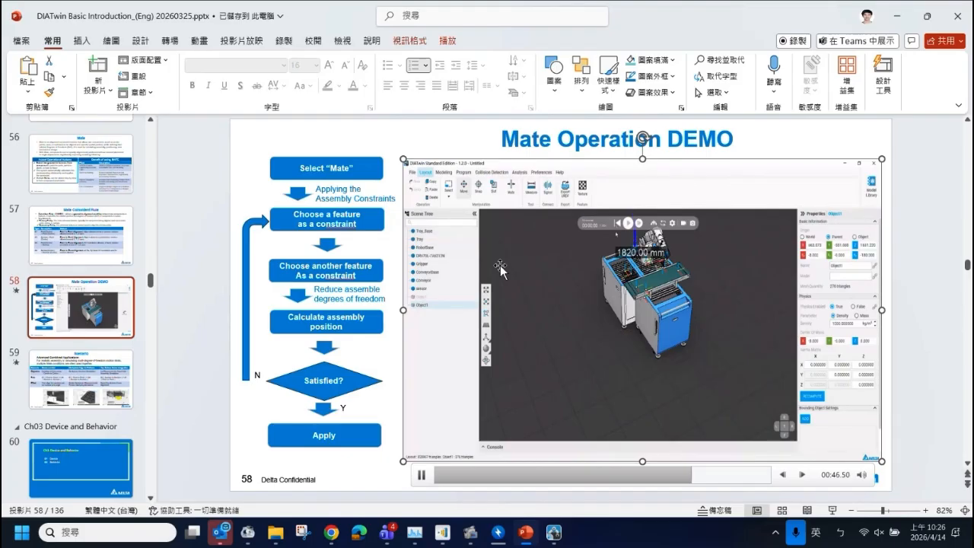
# Switch back to DIATwin Creator and examine the assembled machine, base plate, robot and tool in the layout from a distance and close up.
pyautogui.click(551, 536)
pyautogui.scroll(-3, 507, 288)
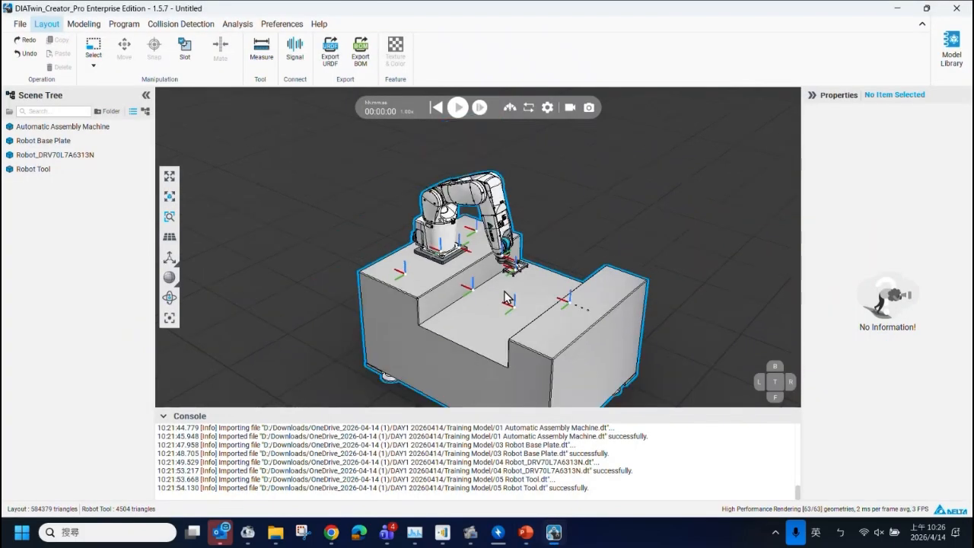
pyautogui.moveTo(507, 296); pyautogui.dragTo(410, 231, button='middle')
pyautogui.scroll(-3, 475, 297)
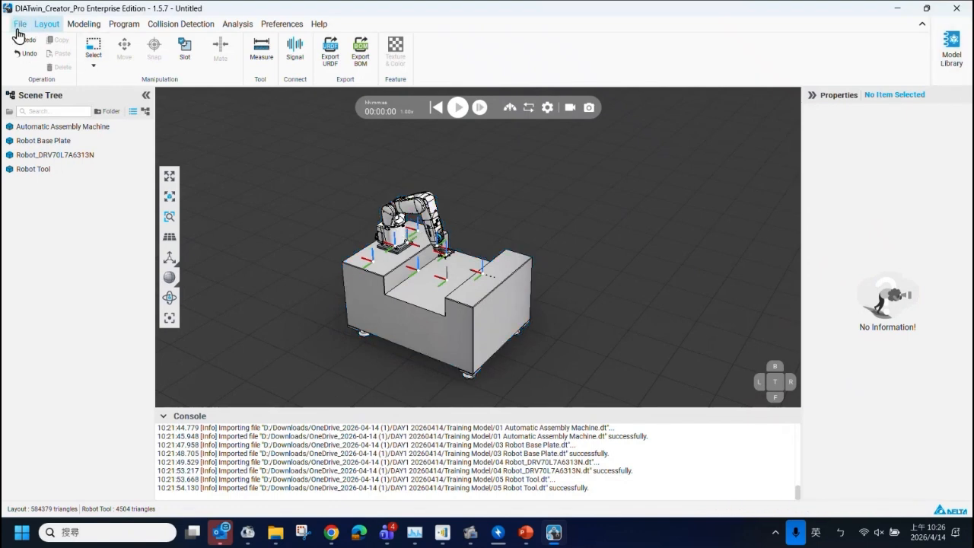
pyautogui.scroll(-3, 412, 264)
pyautogui.moveTo(411, 264); pyautogui.dragTo(404, 288, button='middle')
pyautogui.scroll(2, 392, 283)
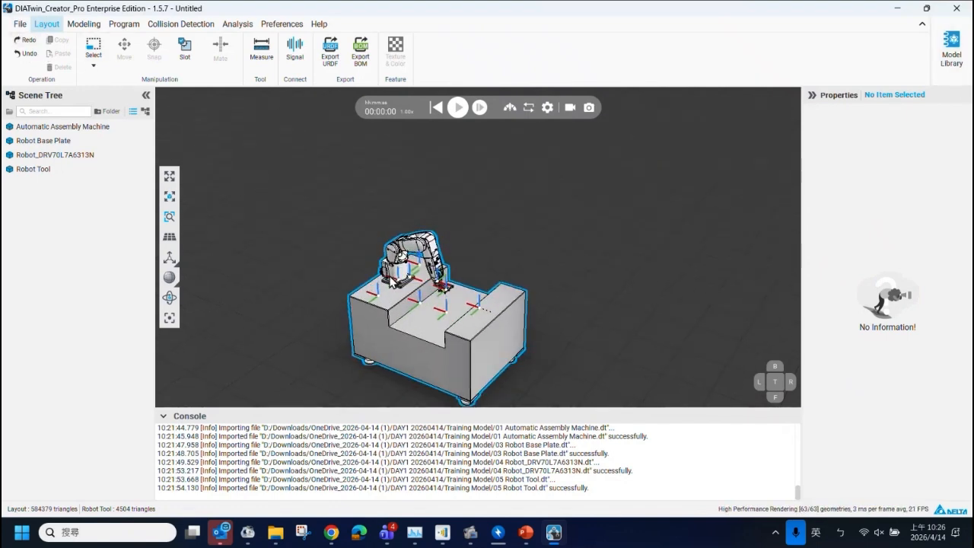
pyautogui.scroll(4, 388, 278)
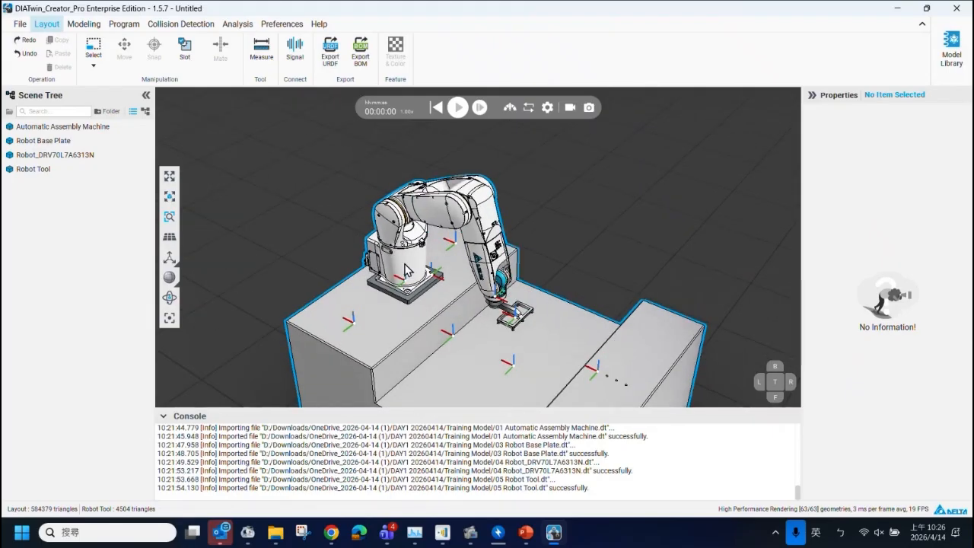
pyautogui.click(19, 27)
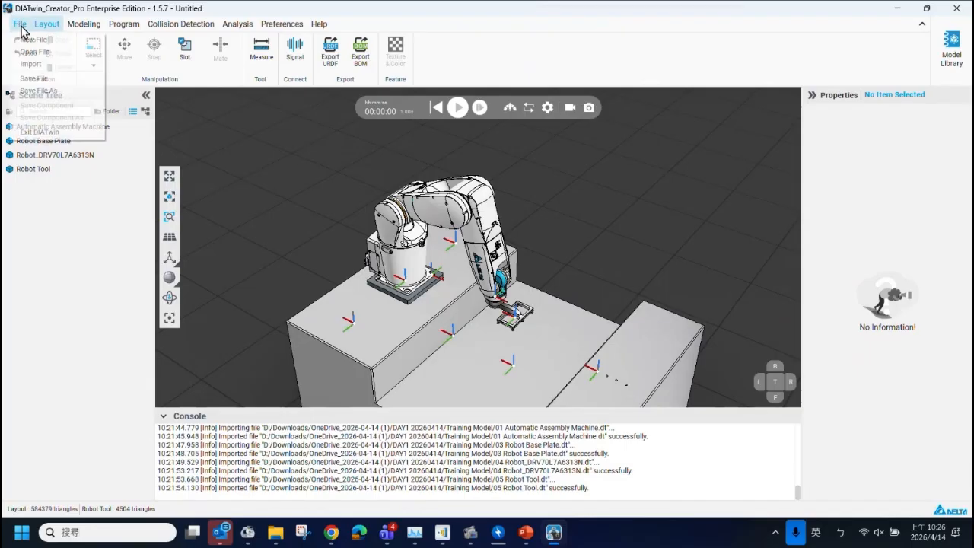
pyautogui.click(44, 64)
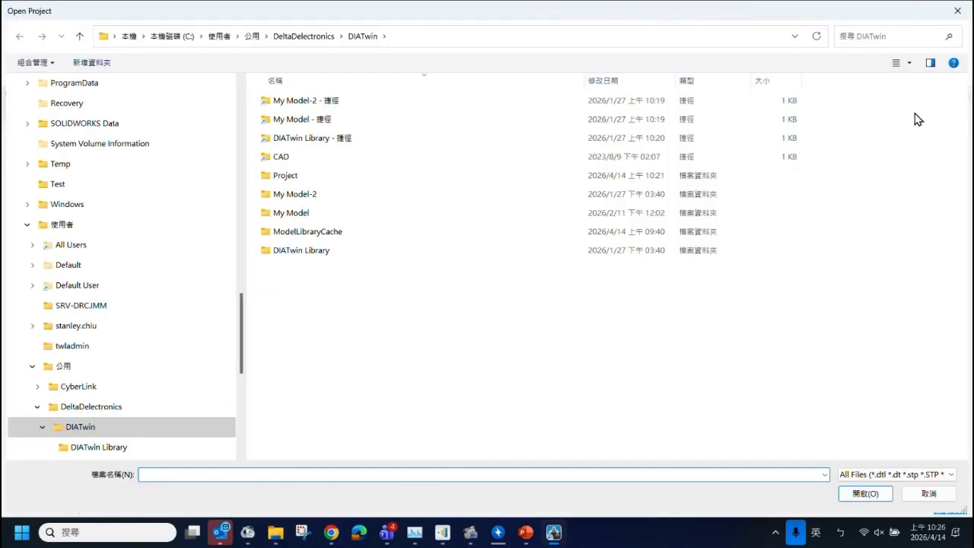
pyautogui.click(957, 11)
# Import 02 Magazine.dt from the Training Model folder into the layout.
pyautogui.click(277, 536)
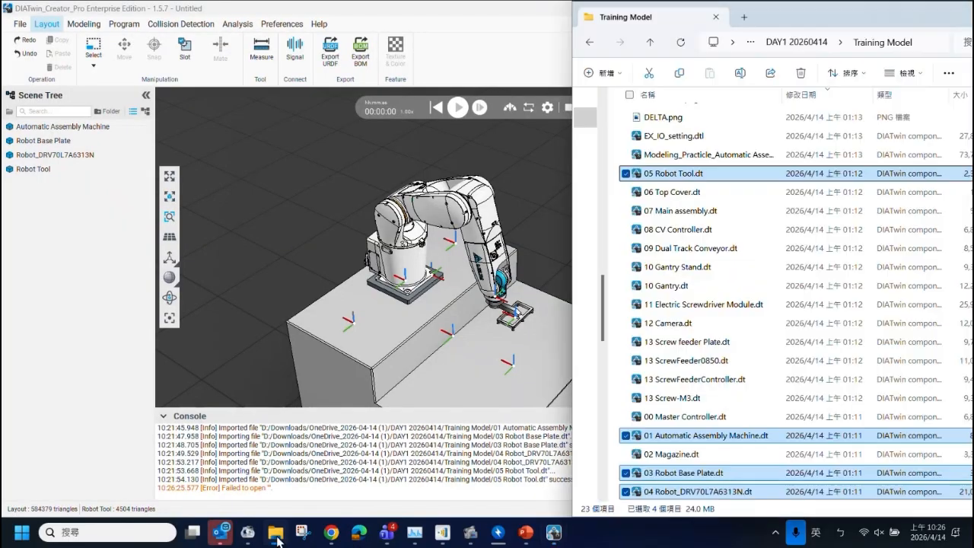
pyautogui.click(715, 175)
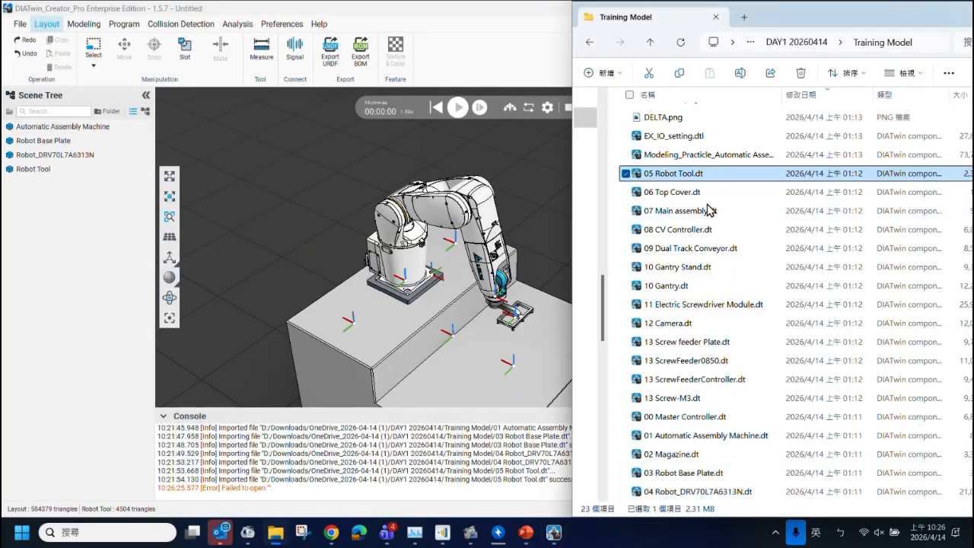
pyautogui.click(697, 459)
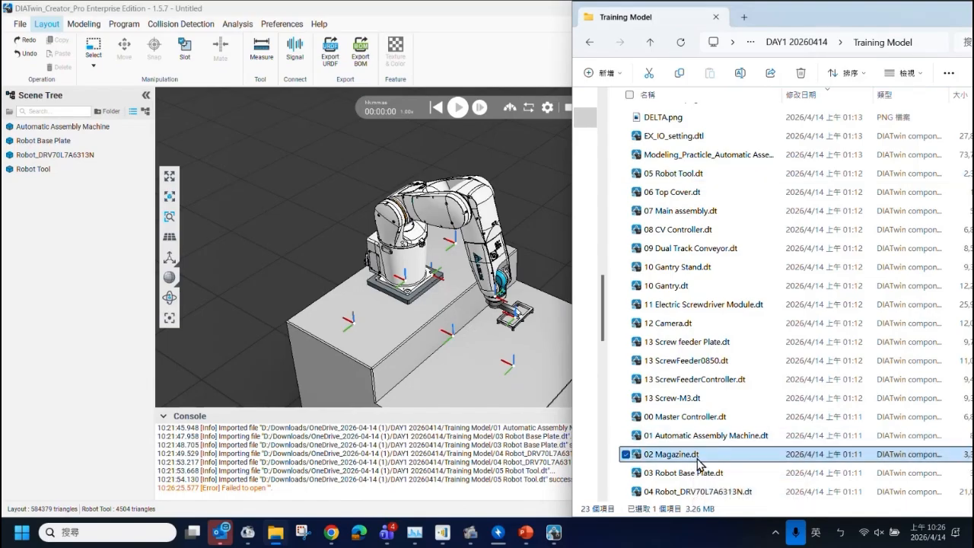
pyautogui.moveTo(715, 465); pyautogui.dragTo(267, 190)
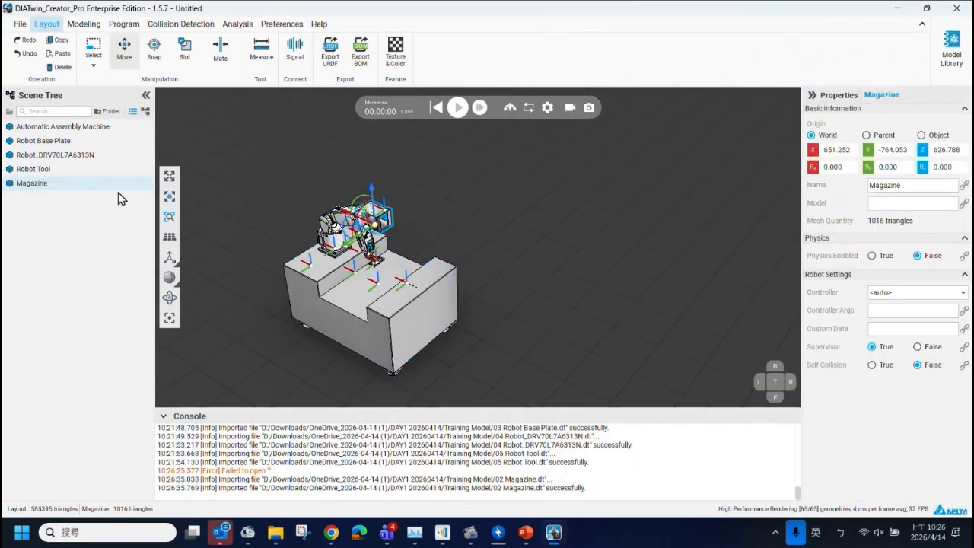
# Use the Slot tool to pull the Magazine away from the machine, to about X 946, Y -798, Z 752.
pyautogui.scroll(6, 386, 221)
pyautogui.moveTo(381, 220); pyautogui.dragTo(359, 225)
pyautogui.moveTo(419, 265)
pyautogui.mouseDown()
pyautogui.moveTo(390, 279)
pyautogui.moveTo(413, 283)
pyautogui.mouseUp()
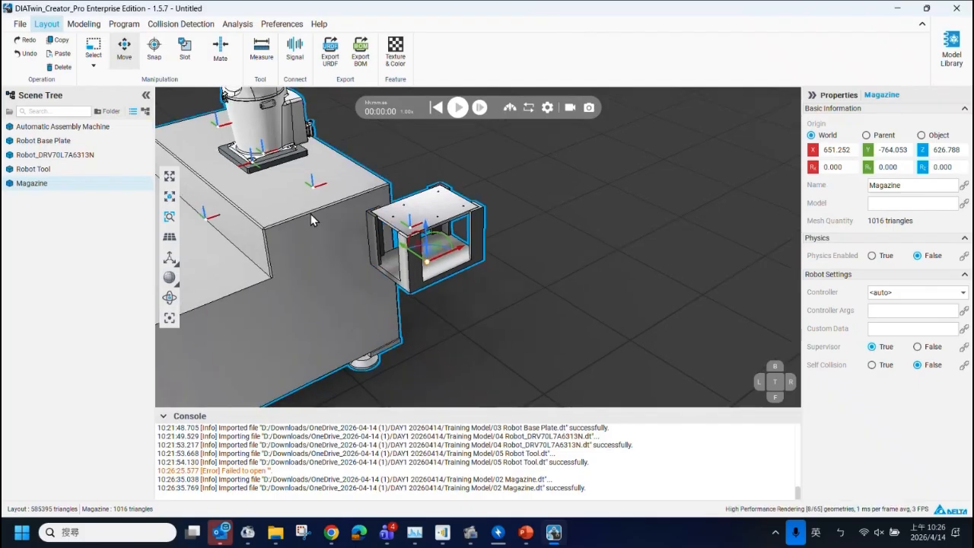
pyautogui.click(185, 47)
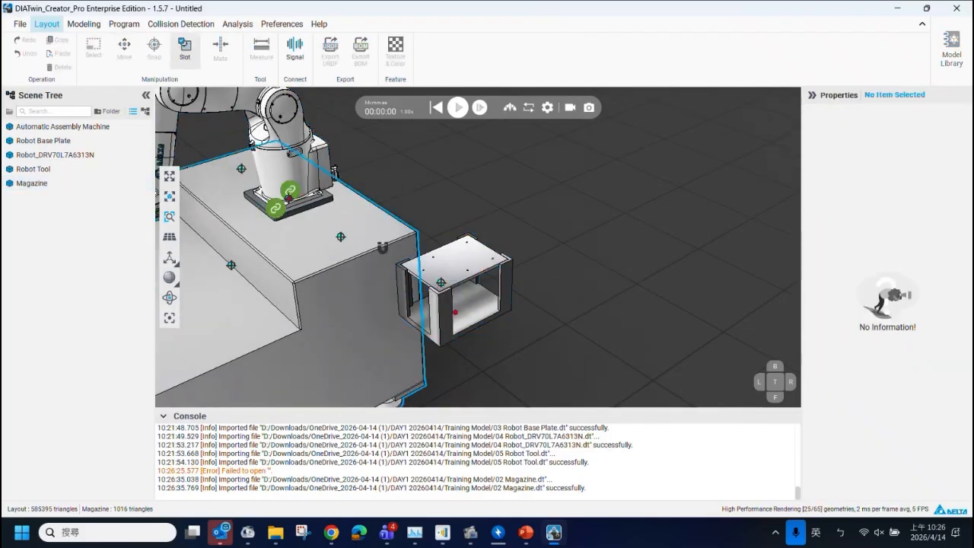
pyautogui.moveTo(443, 287); pyautogui.dragTo(456, 213)
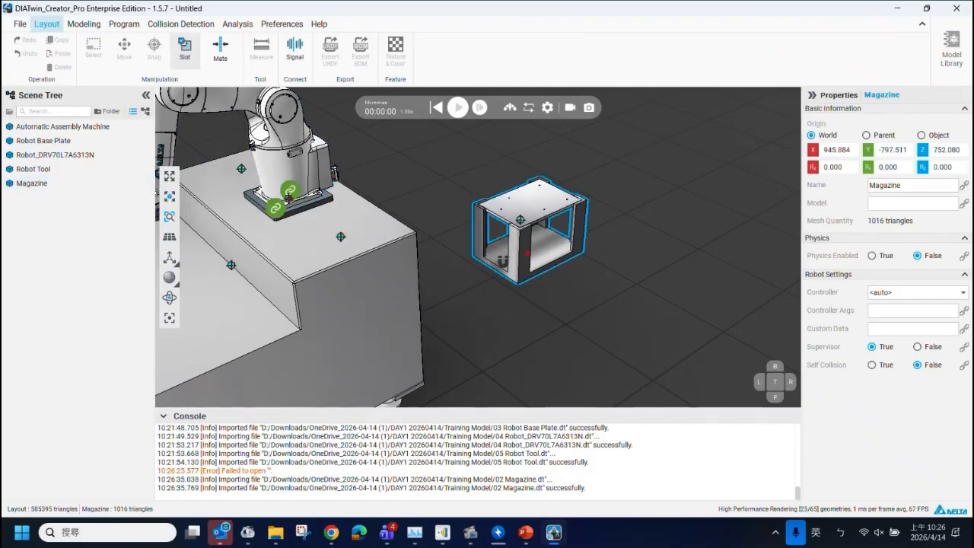
pyautogui.click(83, 24)
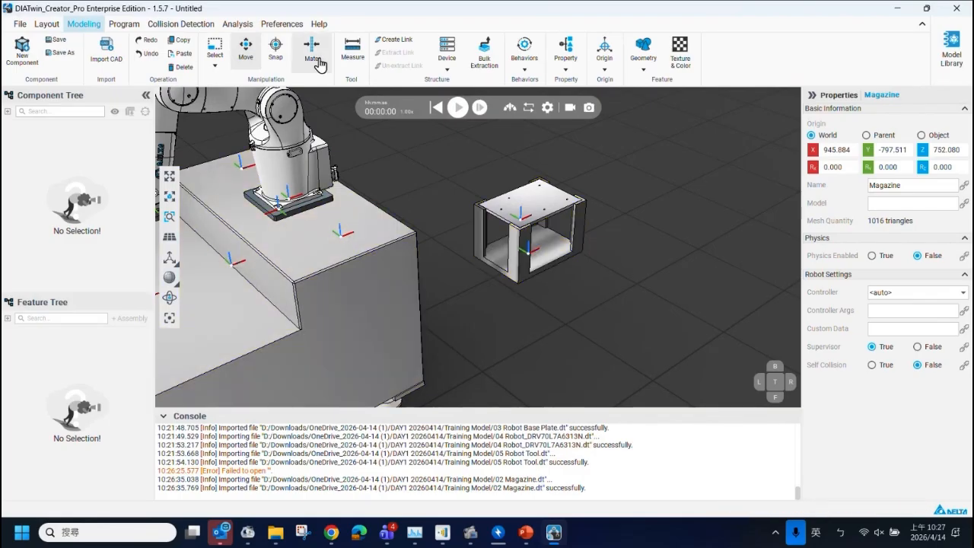
pyautogui.click(320, 61)
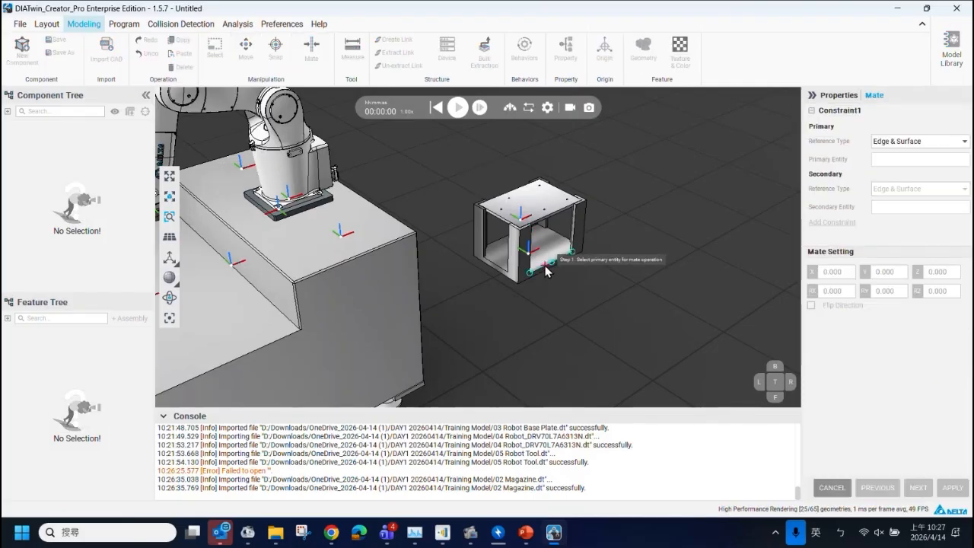
pyautogui.moveTo(561, 256); pyautogui.dragTo(502, 295, button='middle')
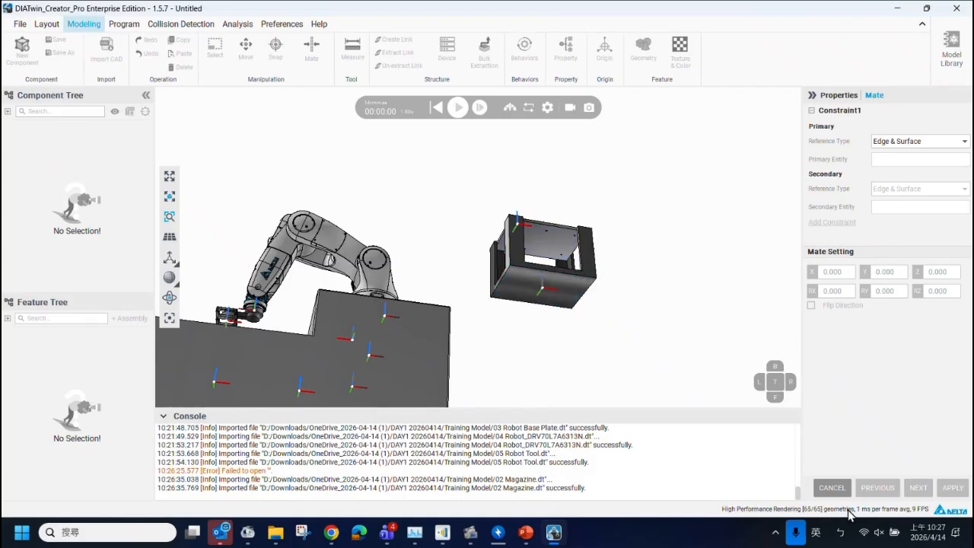
pyautogui.click(831, 488)
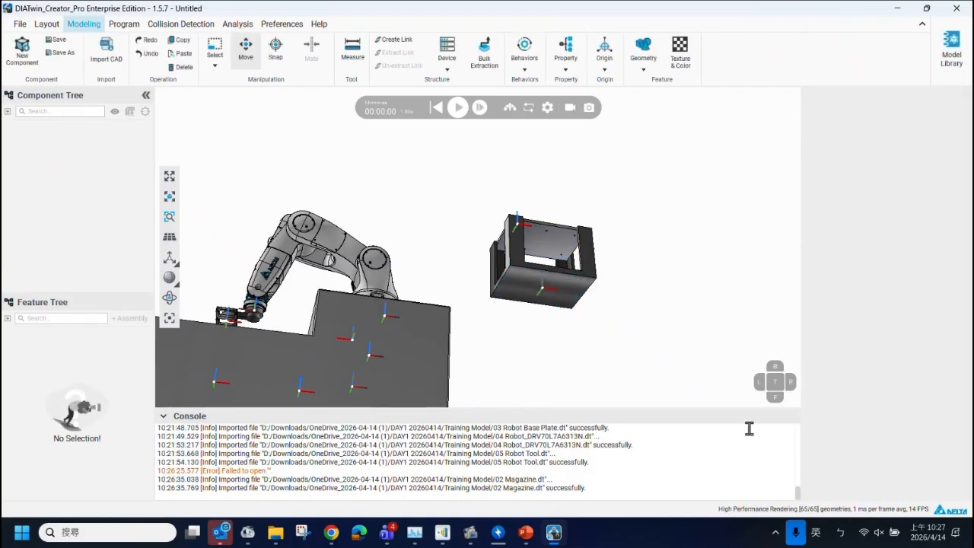
# Mate the Magazine's underside to the top surface of the Automatic Assembly Machine using the Edge & Surface reference type.
pyautogui.click(47, 25)
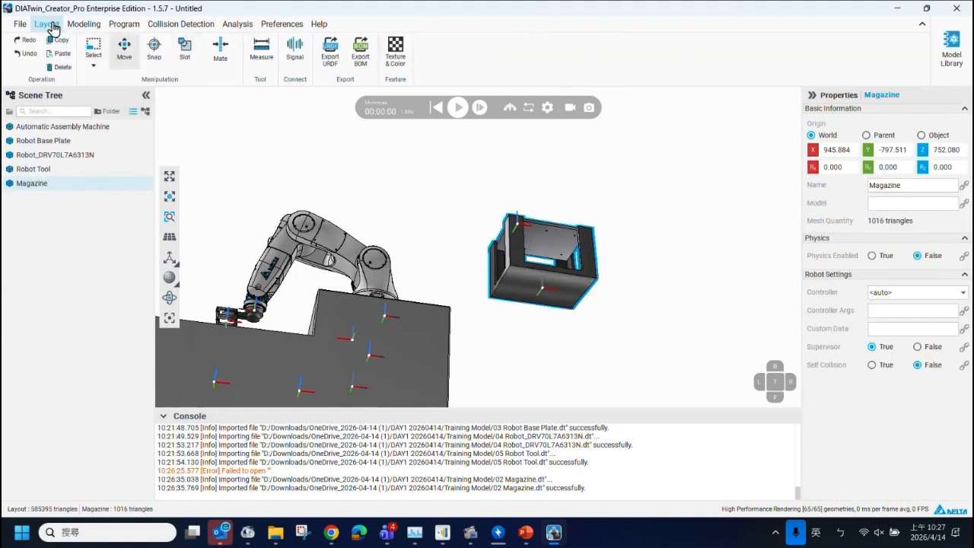
pyautogui.click(220, 47)
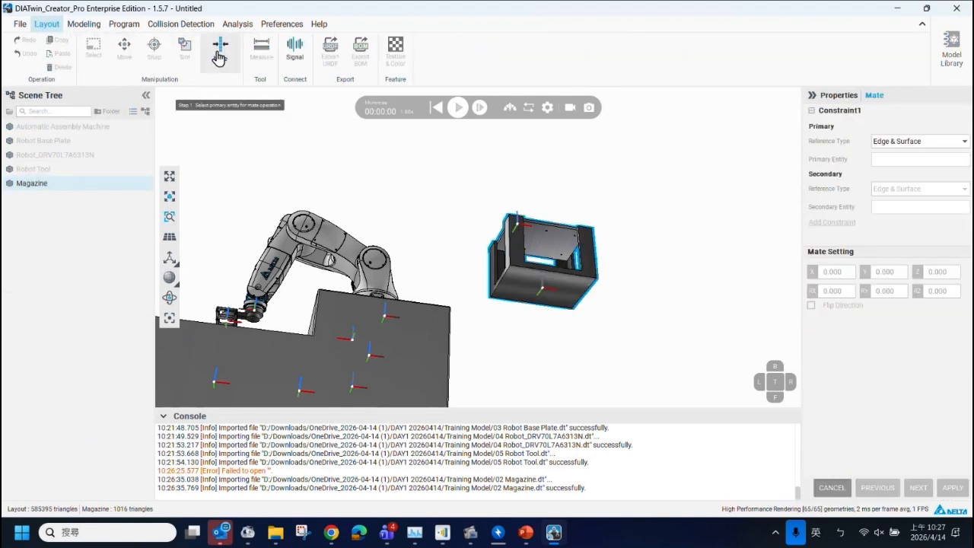
pyautogui.click(523, 290)
pyautogui.moveTo(511, 248); pyautogui.dragTo(512, 317, button='middle')
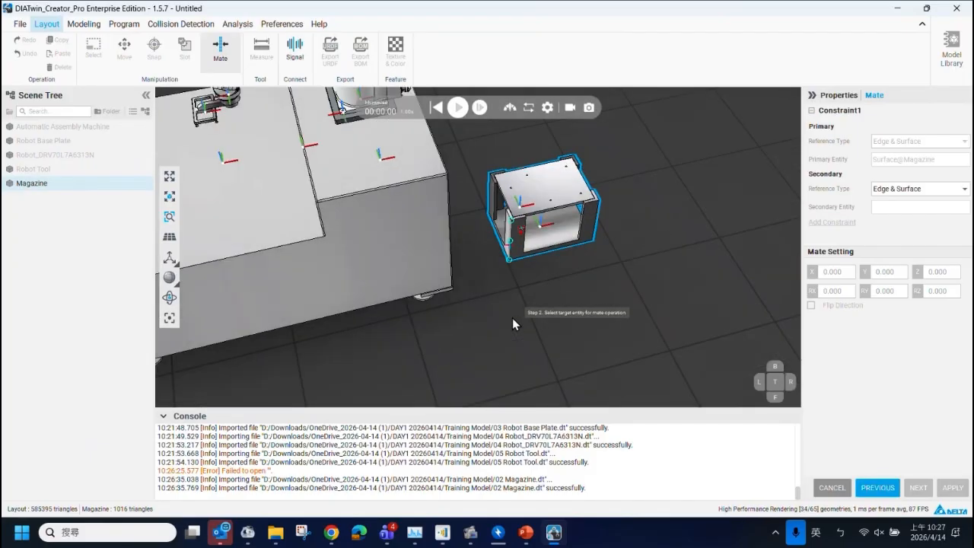
pyautogui.click(421, 170)
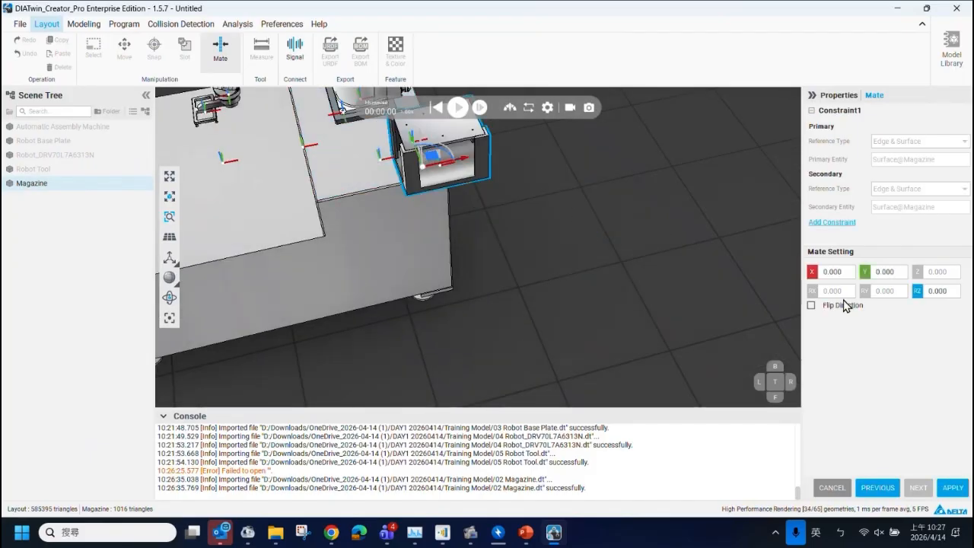
# Place the mated Magazine beside the robot at about X 475, Y -321 on the machine's top surface and apply the mate.
pyautogui.moveTo(387, 230); pyautogui.dragTo(424, 305, button='middle')
pyautogui.moveTo(429, 234); pyautogui.dragTo(365, 205)
pyautogui.moveTo(367, 262); pyautogui.dragTo(310, 213, button='middle')
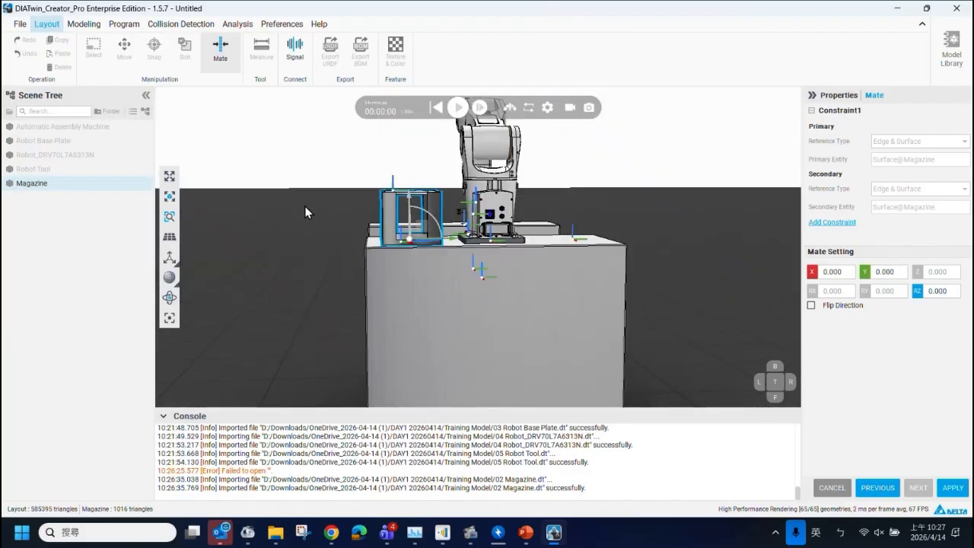
pyautogui.moveTo(399, 256); pyautogui.dragTo(417, 287, button='middle')
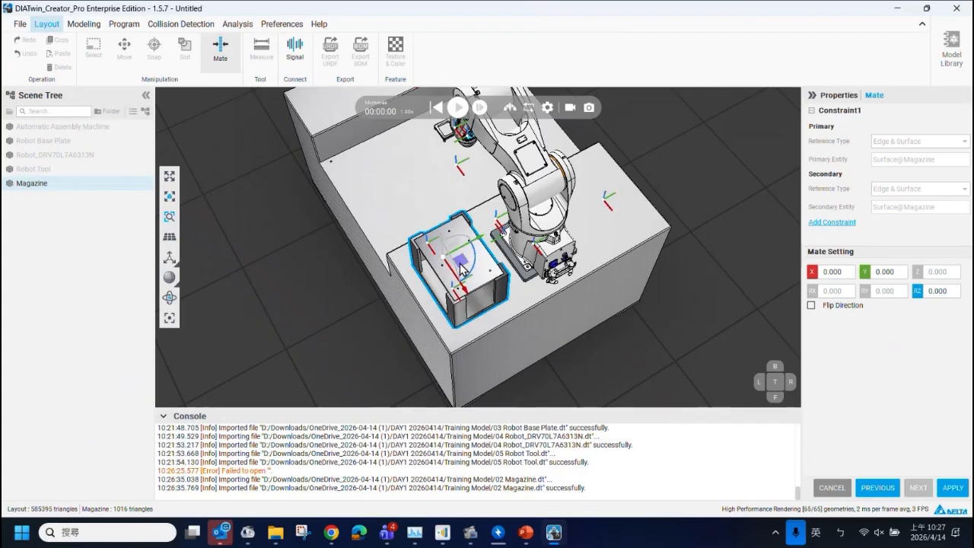
pyautogui.moveTo(459, 267)
pyautogui.mouseDown()
pyautogui.moveTo(479, 236)
pyautogui.moveTo(460, 256)
pyautogui.moveTo(461, 219)
pyautogui.moveTo(426, 242)
pyautogui.moveTo(448, 250)
pyautogui.moveTo(430, 247)
pyautogui.moveTo(466, 298)
pyautogui.moveTo(452, 259)
pyautogui.moveTo(458, 268)
pyautogui.mouseUp()
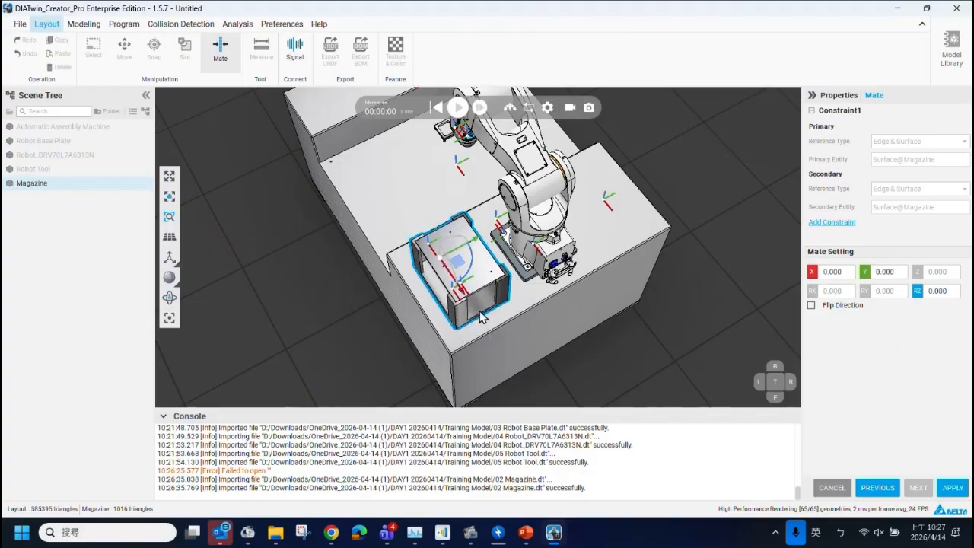
pyautogui.click(953, 487)
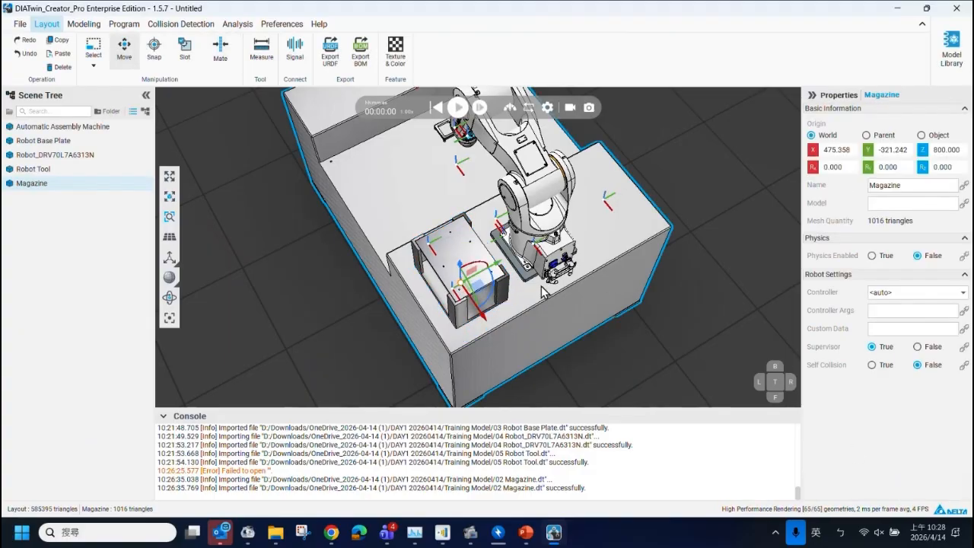
pyautogui.moveTo(541, 293); pyautogui.dragTo(471, 302, button='middle')
pyautogui.scroll(3, 516, 284)
pyautogui.scroll(-3, 505, 282)
pyautogui.scroll(3, 500, 286)
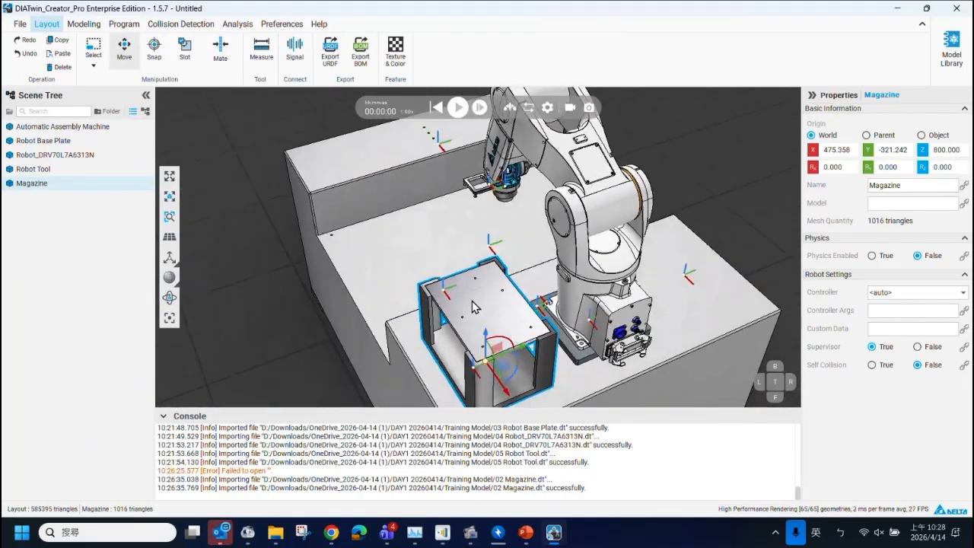
pyautogui.scroll(-5, 471, 306)
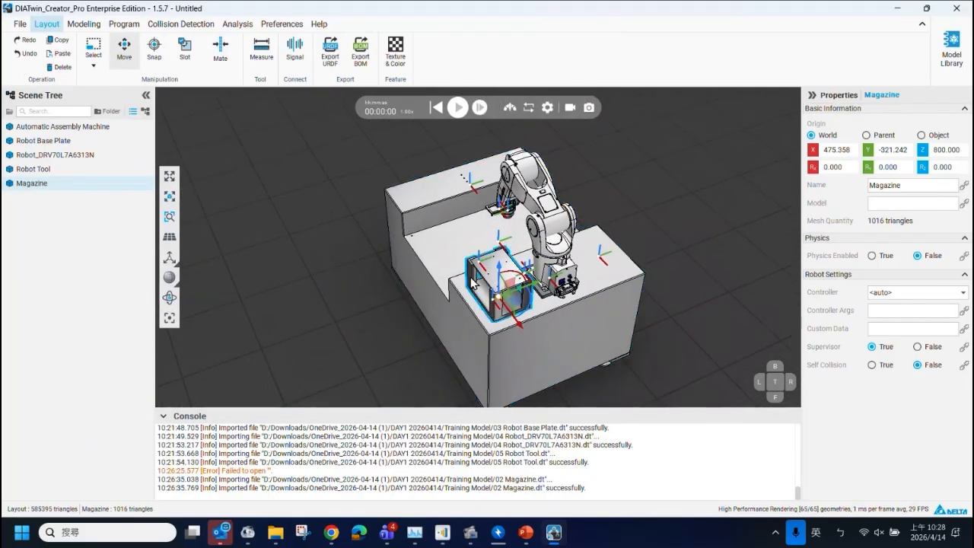
# Import a second copy of 01 Automatic Assembly Machine.dt from the Training Model folder.
pyautogui.click(274, 538)
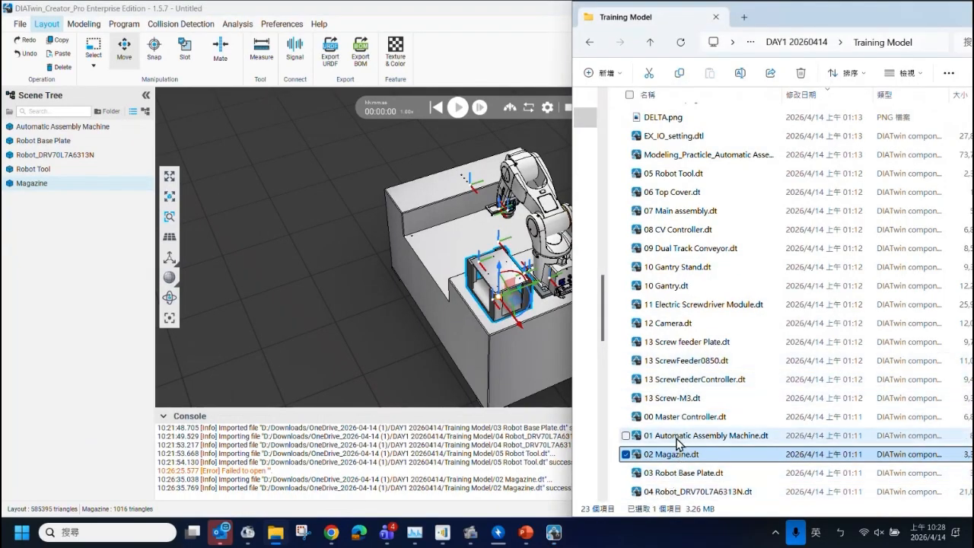
pyautogui.moveTo(679, 443); pyautogui.dragTo(278, 256)
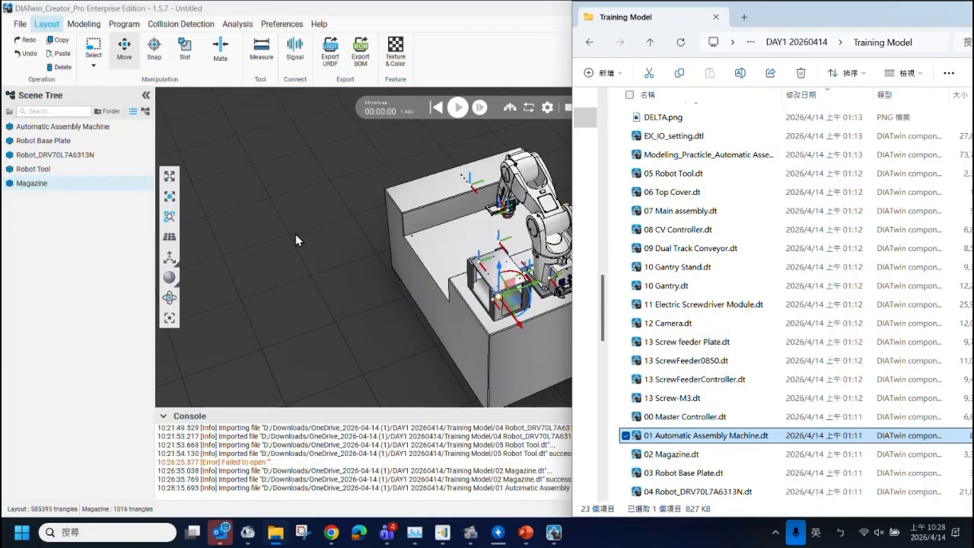
pyautogui.click(478, 304)
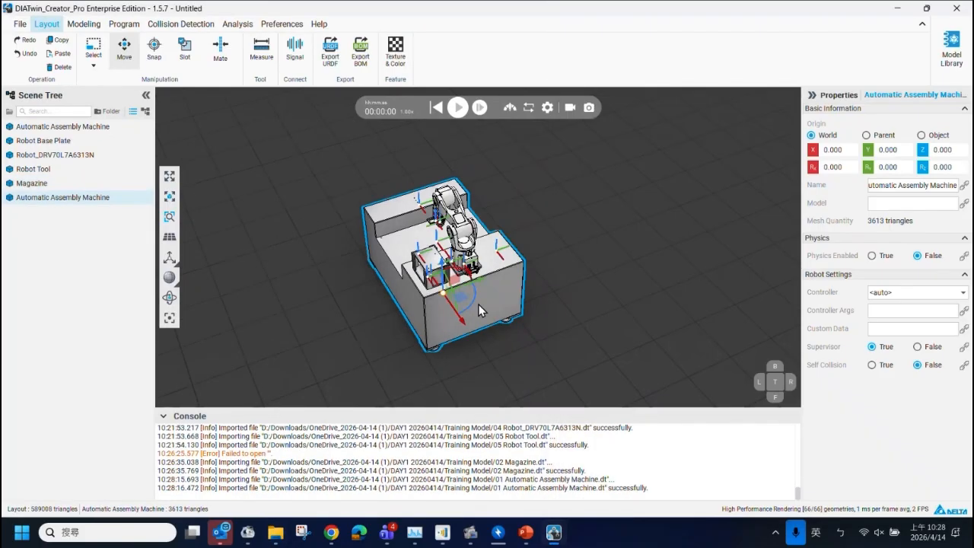
# Move the second Automatic Assembly Machine clear of the original and raise it, to about X -352, Y -1435, Z 1248.
pyautogui.moveTo(465, 285); pyautogui.dragTo(301, 351)
pyautogui.moveTo(360, 328); pyautogui.dragTo(367, 295)
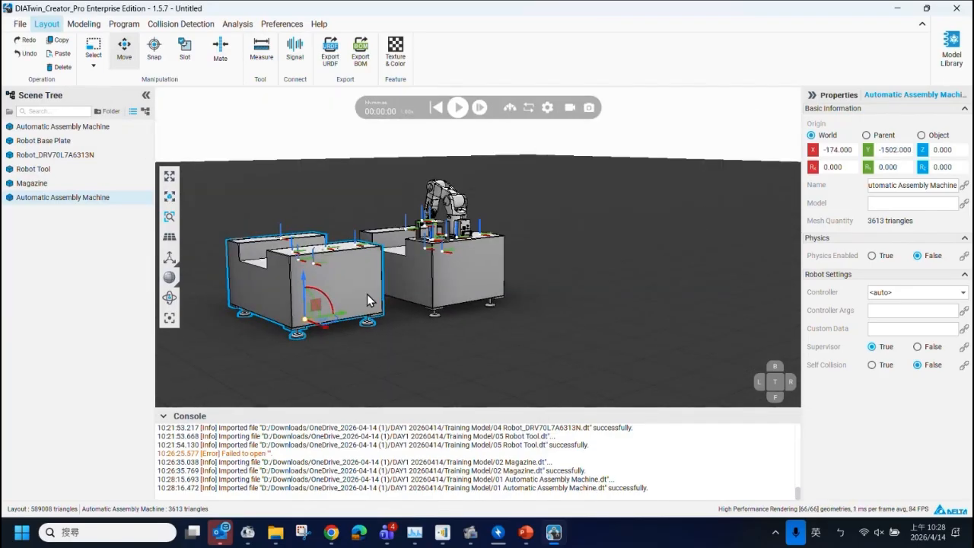
pyautogui.moveTo(305, 319); pyautogui.dragTo(310, 193)
pyautogui.moveTo(446, 275); pyautogui.dragTo(415, 310, button='middle')
pyautogui.moveTo(394, 190); pyautogui.dragTo(364, 141, button='middle')
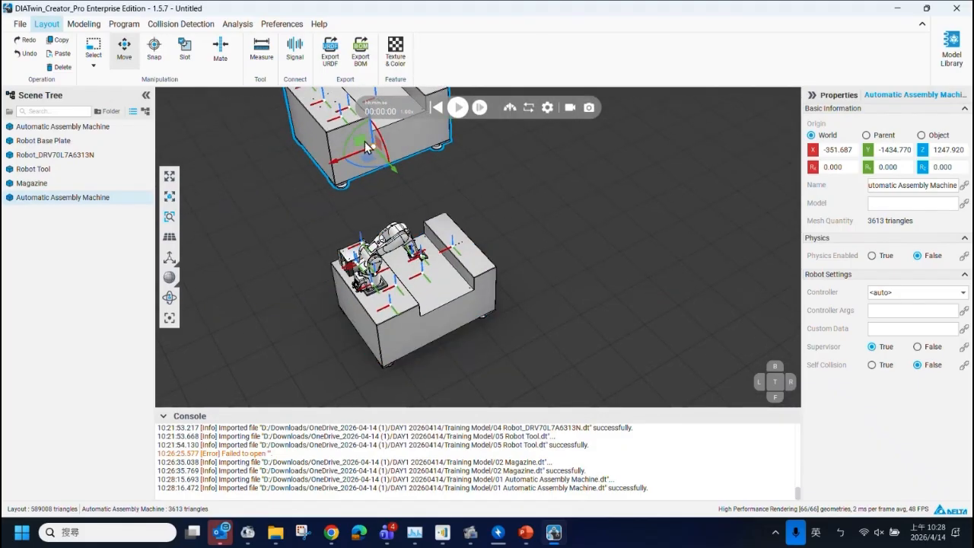
pyautogui.moveTo(401, 259); pyautogui.dragTo(511, 249, button='middle')
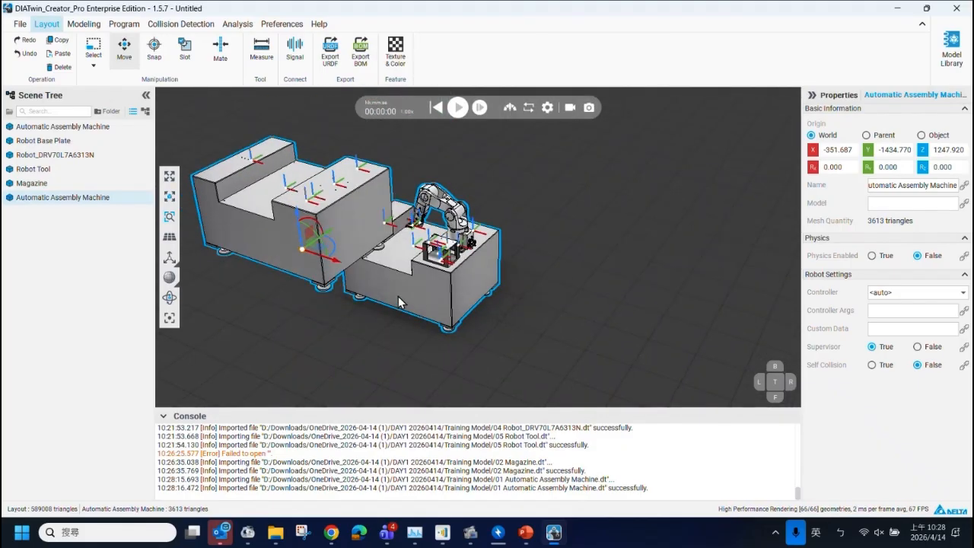
pyautogui.moveTo(368, 201); pyautogui.dragTo(241, 181, button='middle')
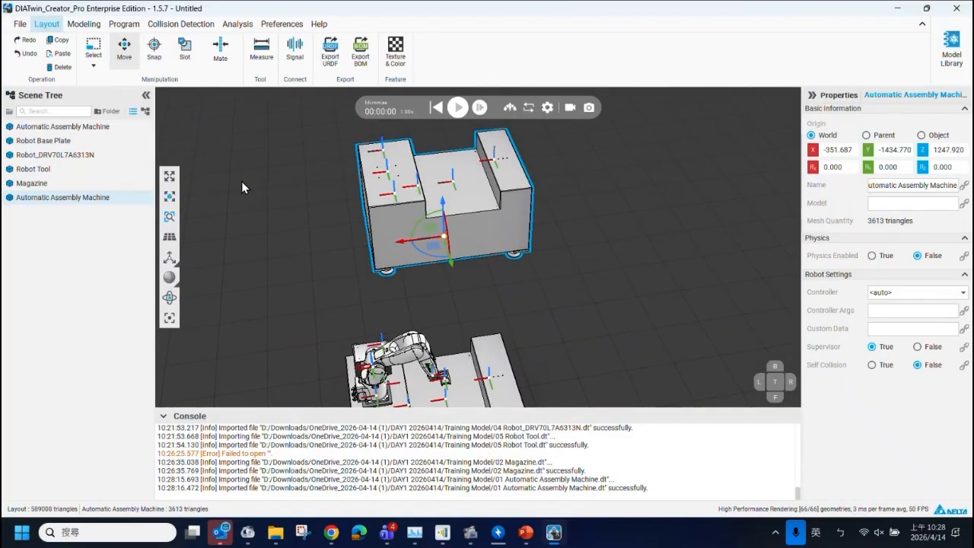
# Mate the second Automatic Assembly Machine alongside the original by picking a reference on each machine, and apply the mate.
pyautogui.click(219, 58)
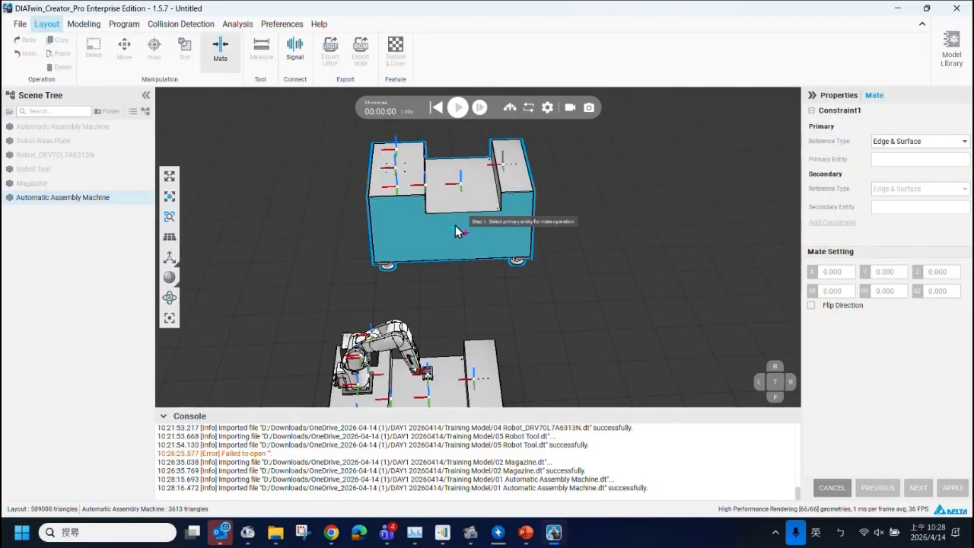
pyautogui.moveTo(454, 226); pyautogui.dragTo(551, 265, button='middle')
pyautogui.click(456, 229)
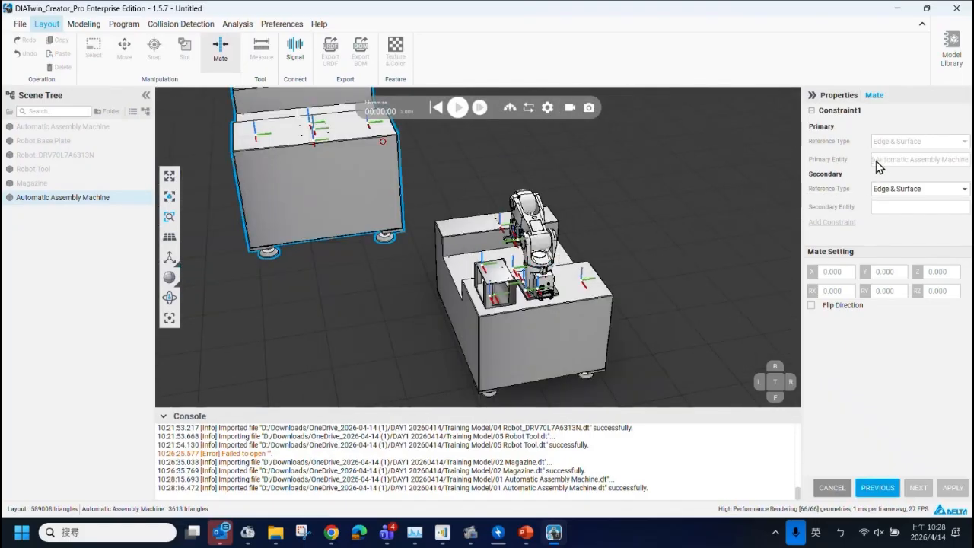
pyautogui.click(456, 304)
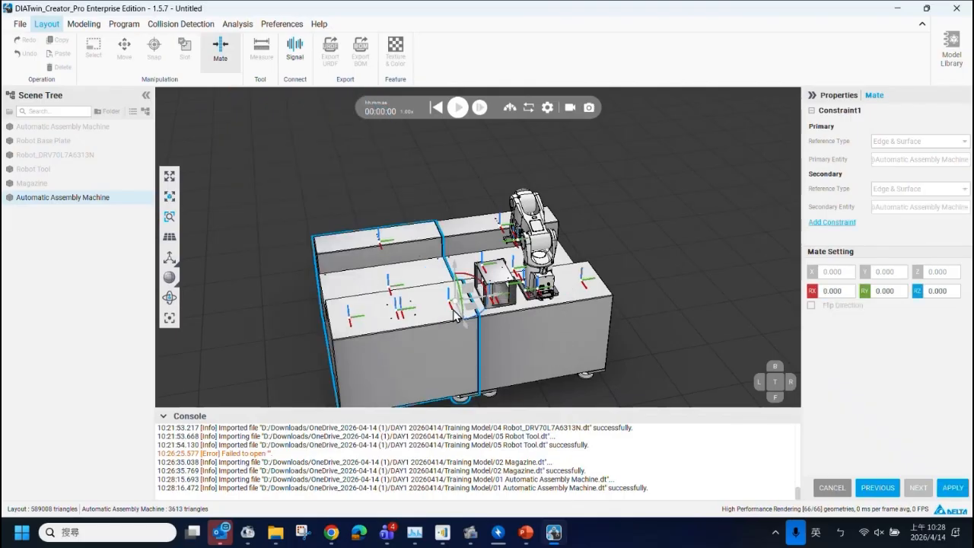
pyautogui.click(951, 488)
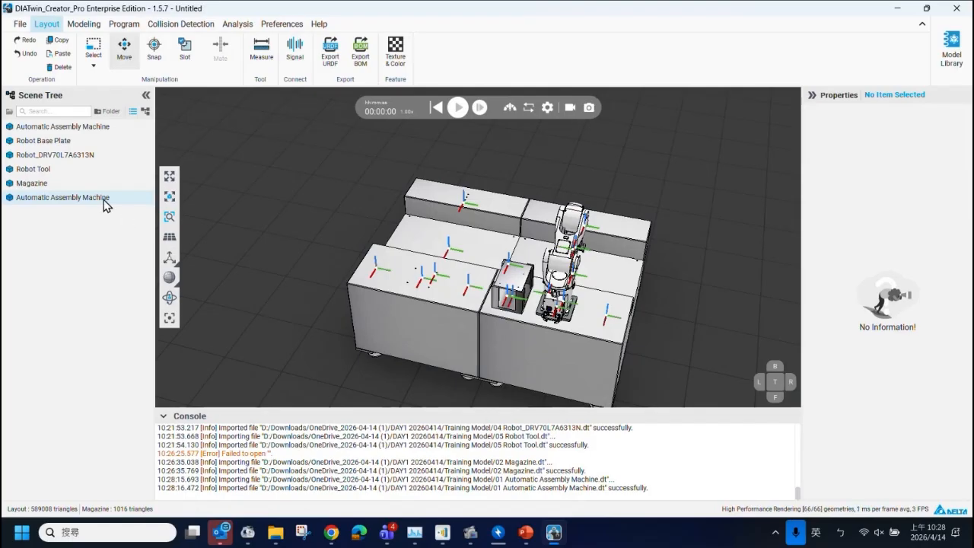
# Move the second Automatic Assembly Machine along the Y axis away from the original, to about Y -2559.
pyautogui.click(76, 156)
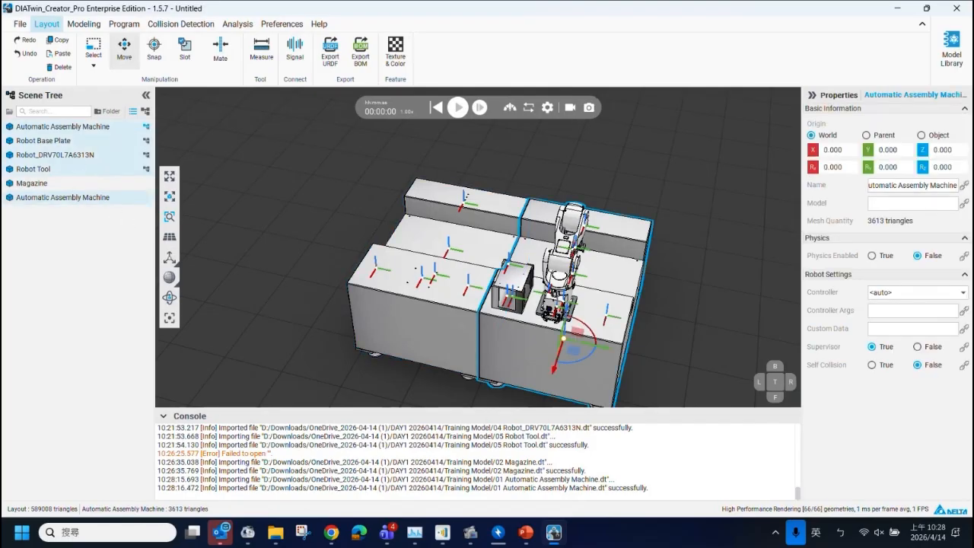
pyautogui.click(484, 327)
pyautogui.moveTo(481, 322); pyautogui.dragTo(309, 289)
pyautogui.moveTo(309, 289); pyautogui.dragTo(330, 179, button='middle')
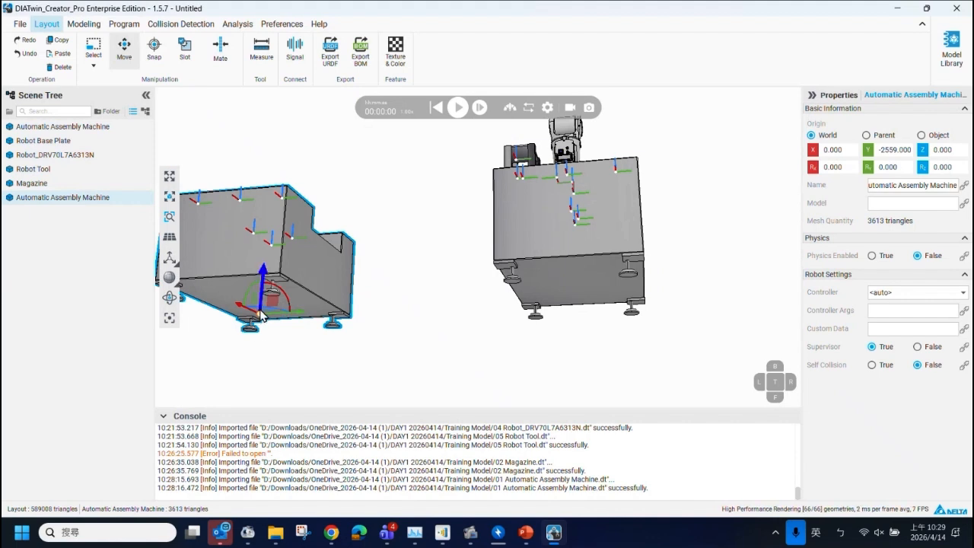
pyautogui.moveTo(249, 219); pyautogui.dragTo(252, 265, button='middle')
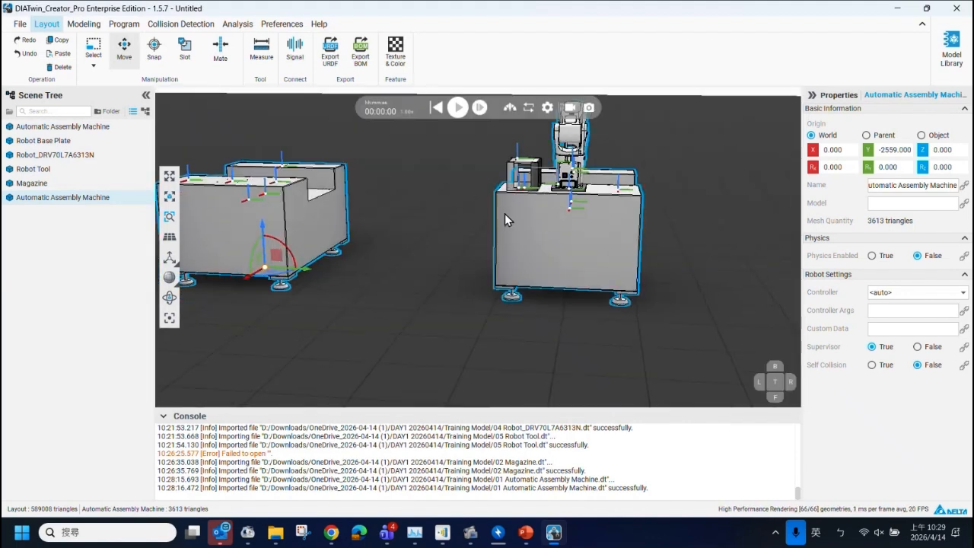
# Try snapping the second Automatic Assembly Machine onto the front, side and top surfaces of the original with Edge & Surface snap, and discard the snap.
pyautogui.click(156, 48)
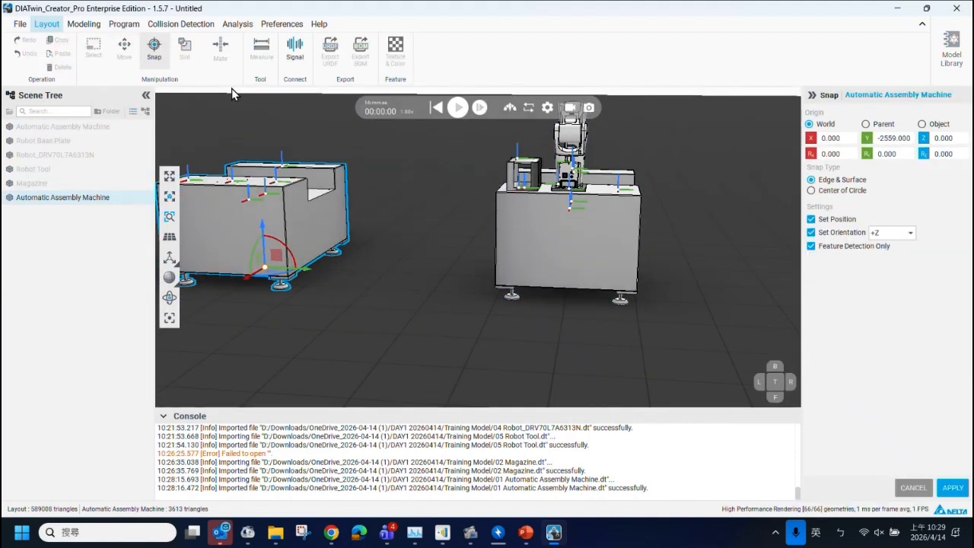
pyautogui.click(566, 241)
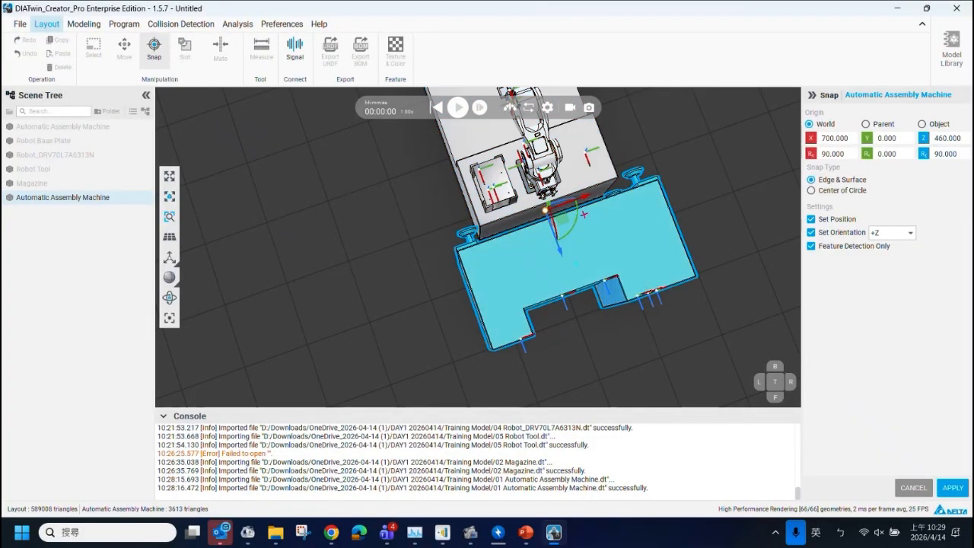
pyautogui.moveTo(496, 167); pyautogui.dragTo(590, 127, button='right')
pyautogui.moveTo(684, 259); pyautogui.dragTo(524, 213, button='right')
pyautogui.click(534, 227)
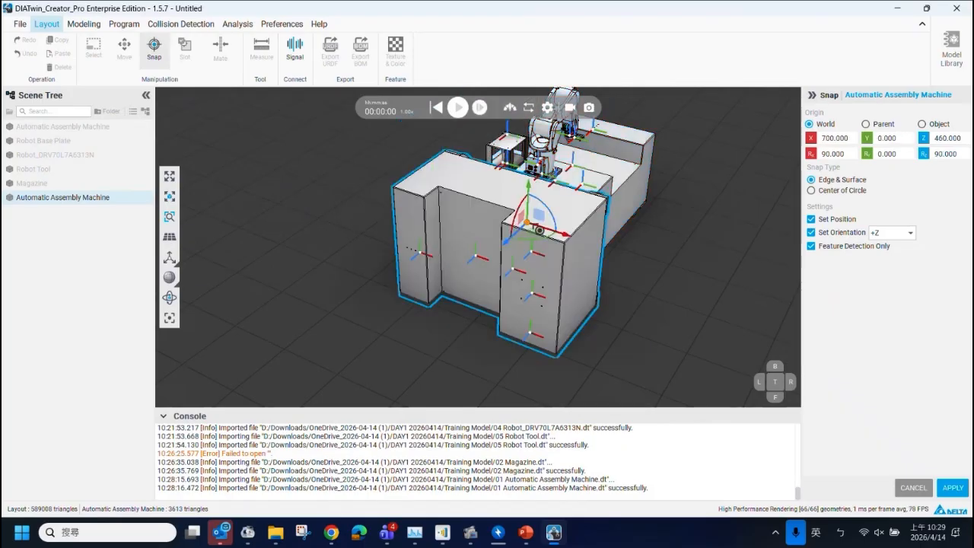
pyautogui.click(626, 206)
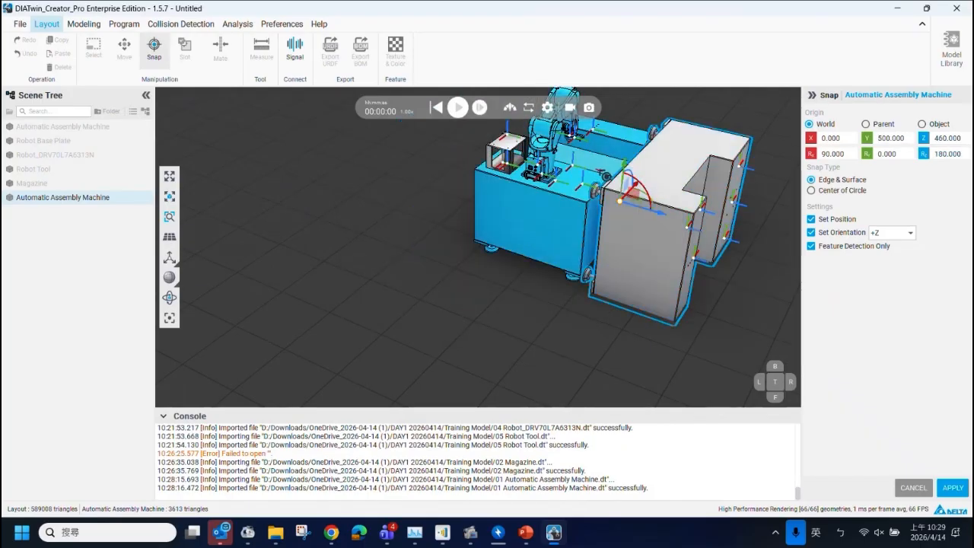
pyautogui.click(602, 181)
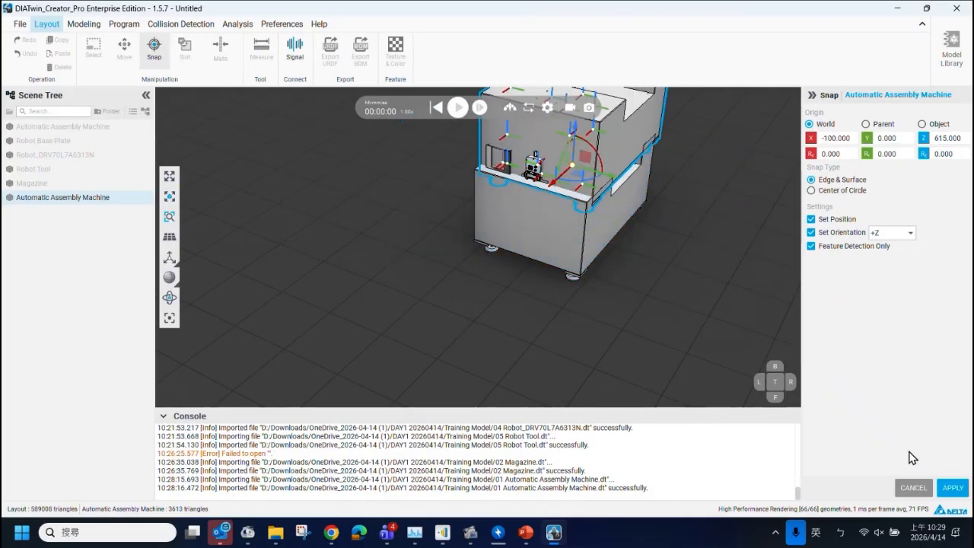
pyautogui.moveTo(507, 205); pyautogui.dragTo(564, 322, button='middle')
pyautogui.moveTo(565, 322); pyautogui.dragTo(624, 278, button='right')
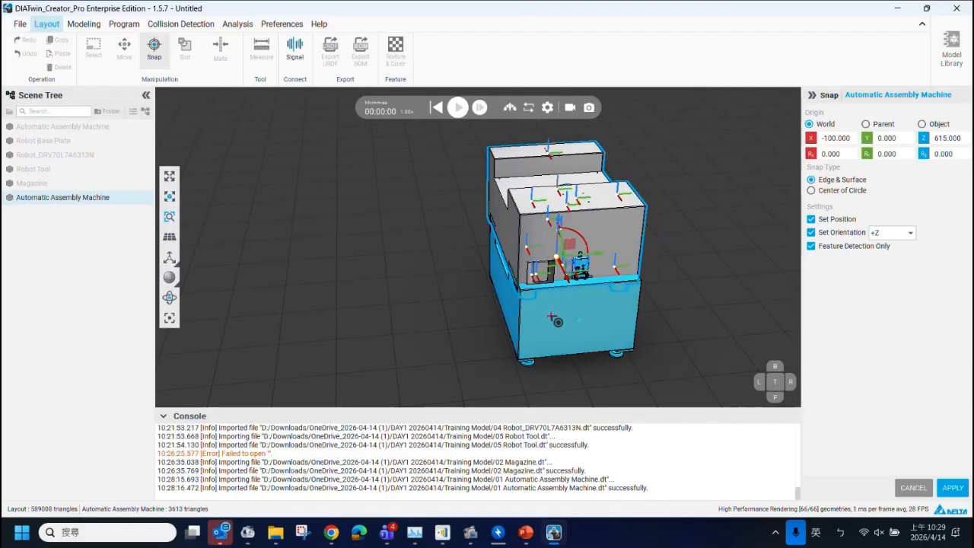
pyautogui.click(914, 488)
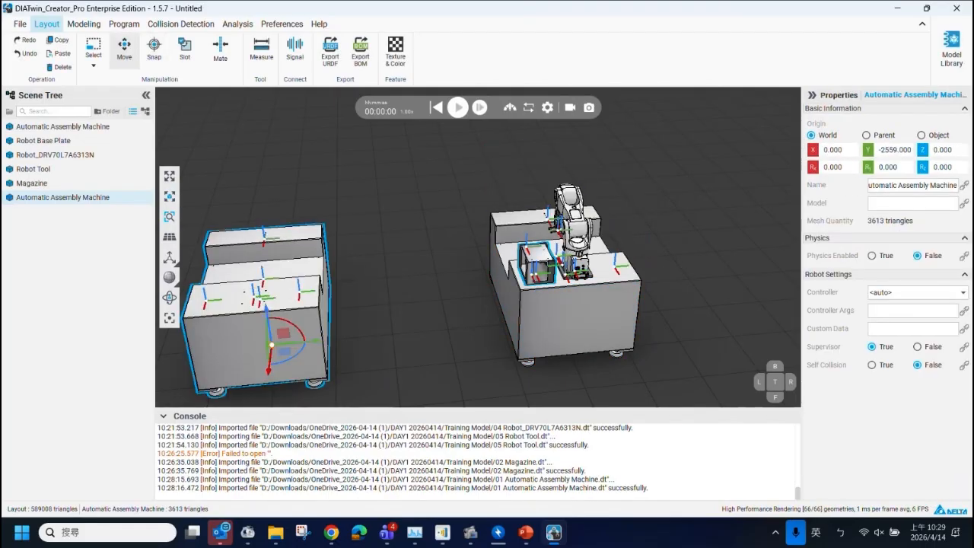
pyautogui.moveTo(459, 309); pyautogui.dragTo(475, 255, button='middle')
pyautogui.click(218, 58)
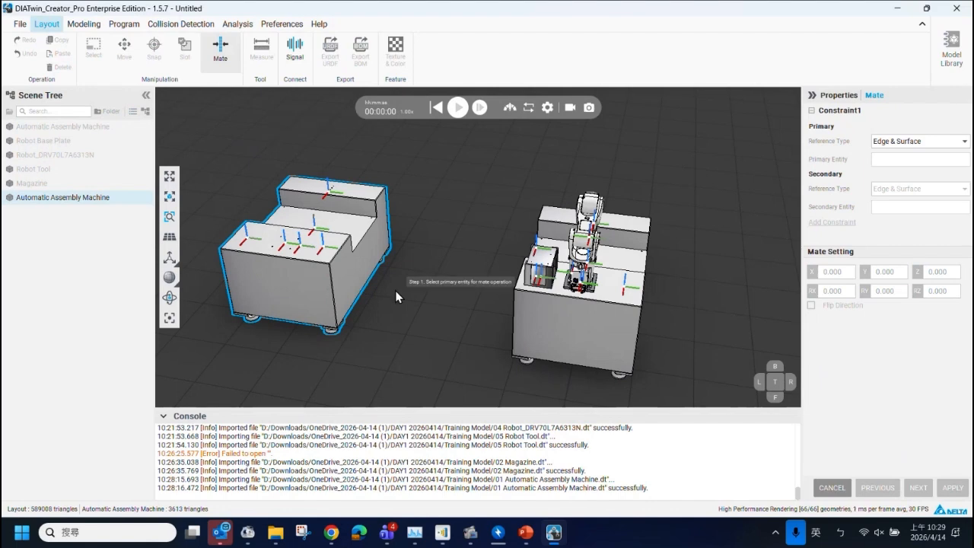
pyautogui.click(357, 268)
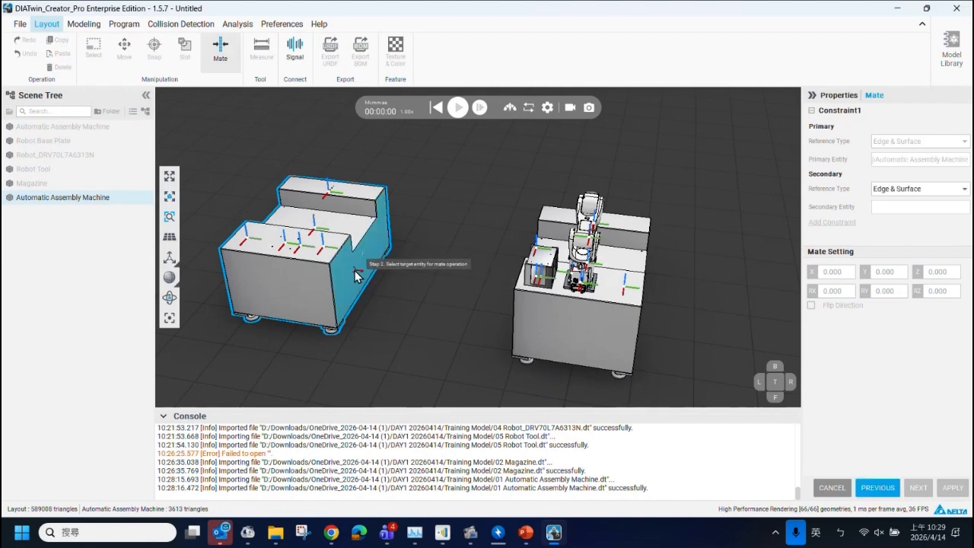
pyautogui.click(831, 491)
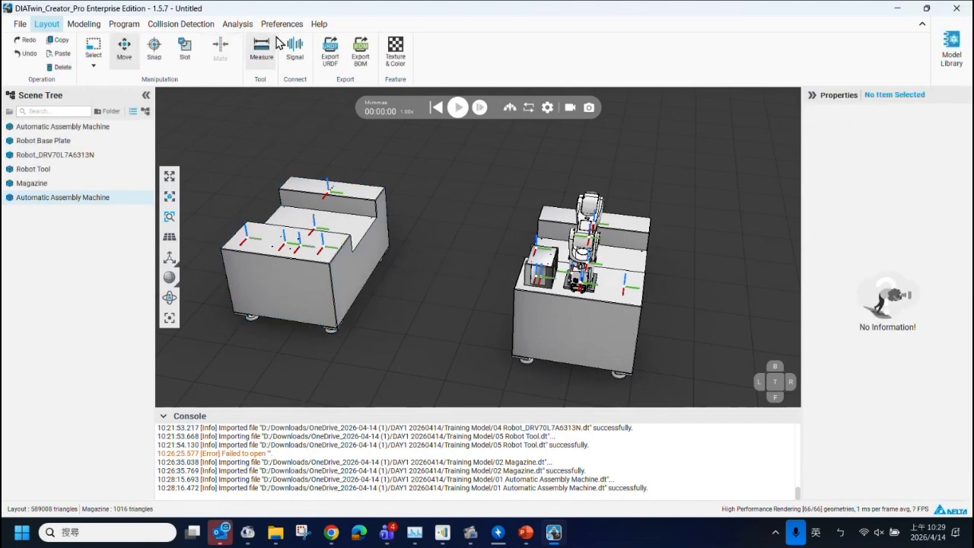
# Mate the second Automatic Assembly Machine's side face to the facing side surface of the original machine and apply the mate.
pyautogui.click(117, 198)
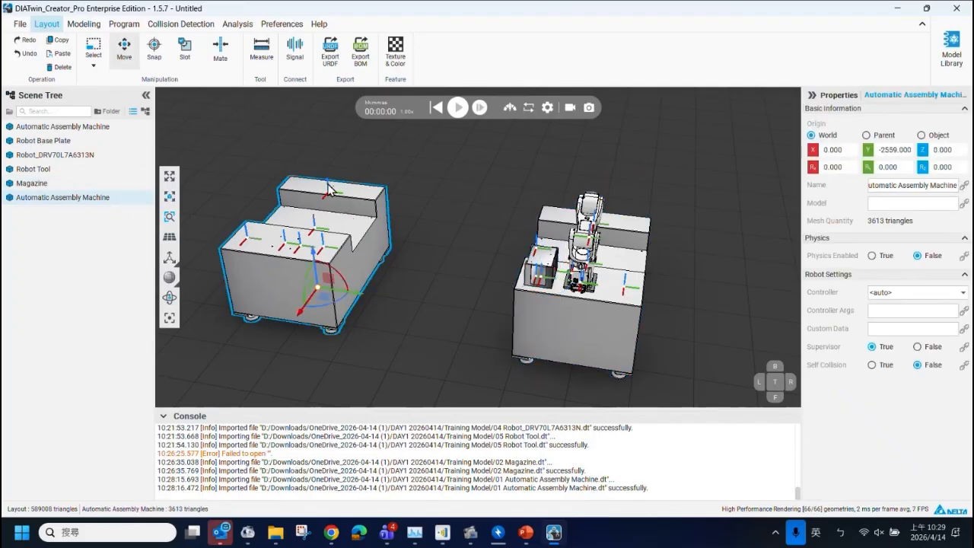
pyautogui.click(220, 47)
pyautogui.click(360, 255)
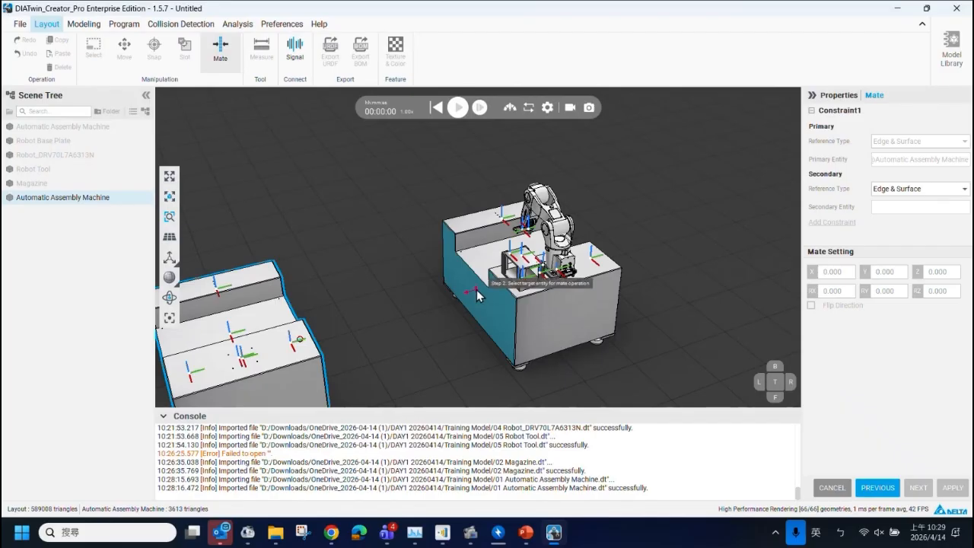
pyautogui.click(476, 289)
pyautogui.click(953, 488)
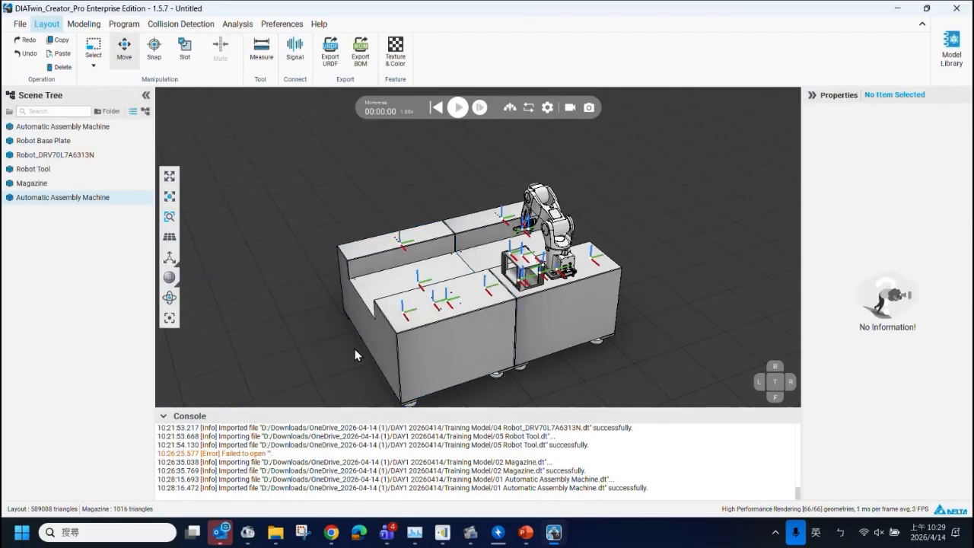
# Separate the second Automatic Assembly Machine from the original along the Y axis, to about Y -1894.
pyautogui.click(64, 189)
pyautogui.click(466, 314)
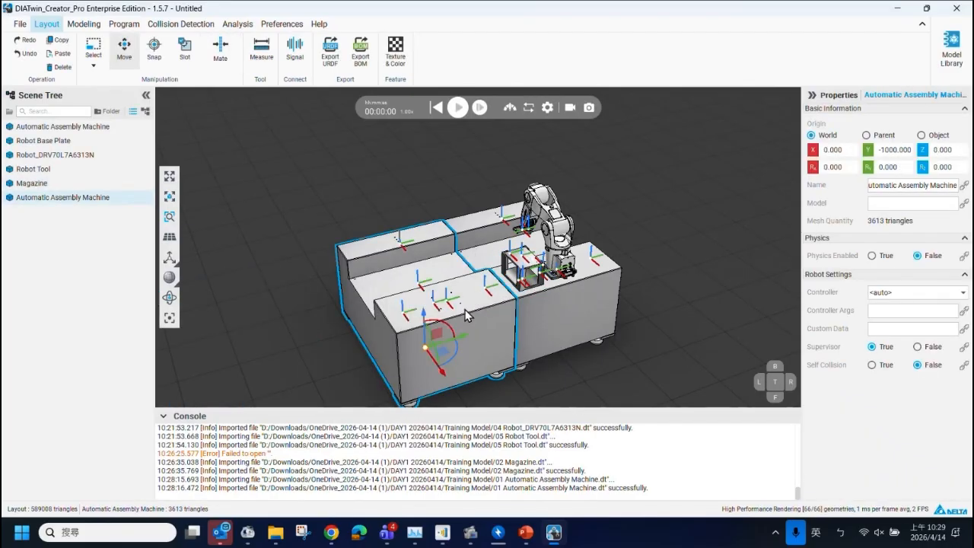
pyautogui.moveTo(459, 344); pyautogui.dragTo(491, 291)
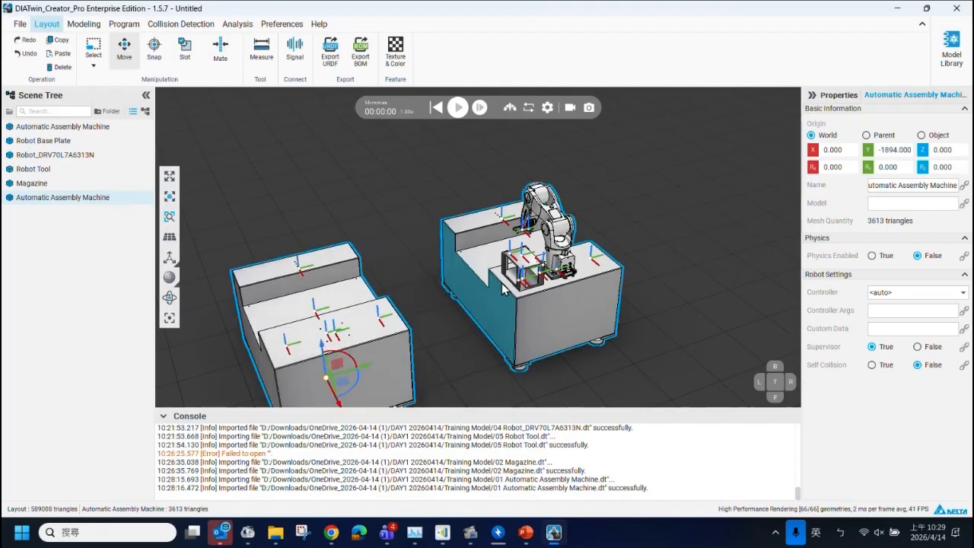
pyautogui.moveTo(502, 289); pyautogui.dragTo(445, 223, button='middle')
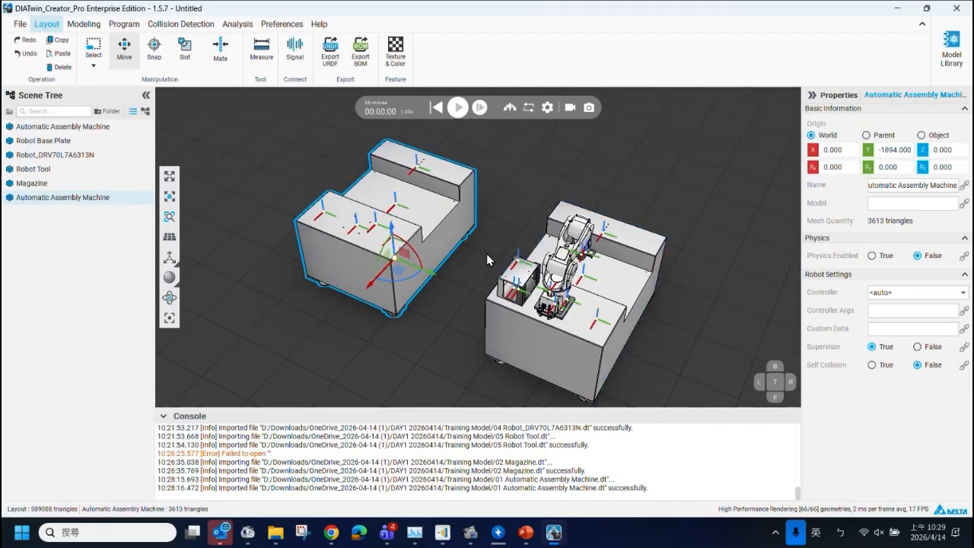
pyautogui.moveTo(517, 275); pyautogui.dragTo(576, 247, button='middle')
pyautogui.moveTo(482, 308); pyautogui.dragTo(303, 264, button='middle')
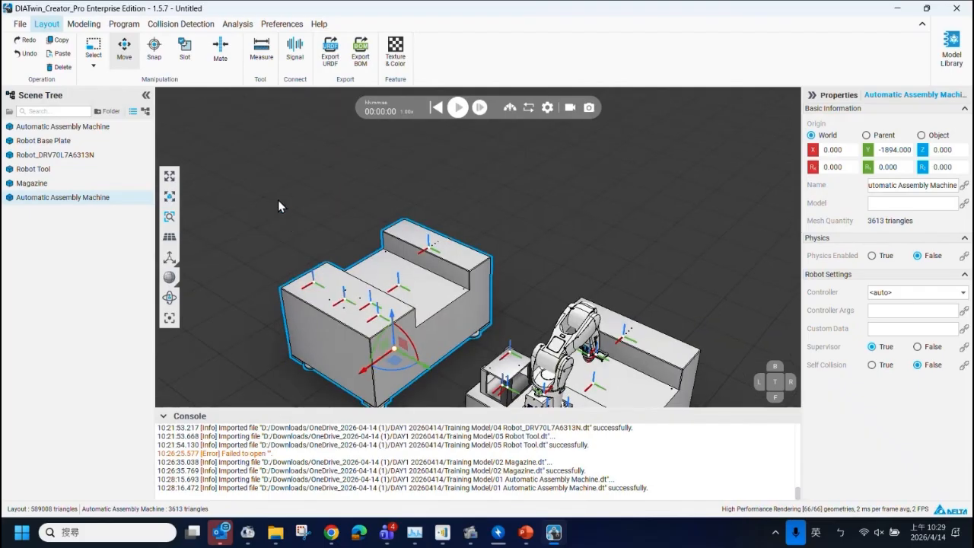
# Start a new mate with an Edge & Surface constraint between the second machine's side face and the original machine's facing side.
pyautogui.click(223, 49)
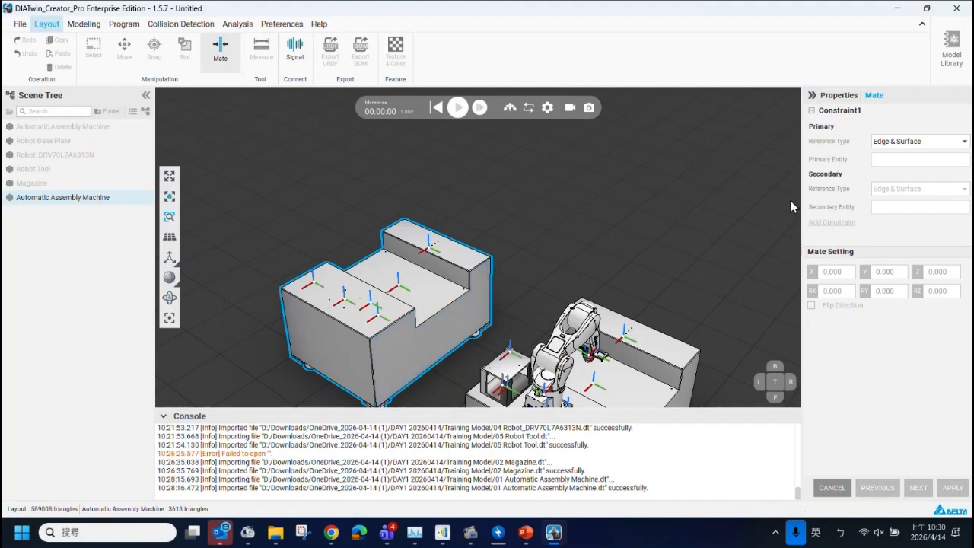
pyautogui.click(408, 353)
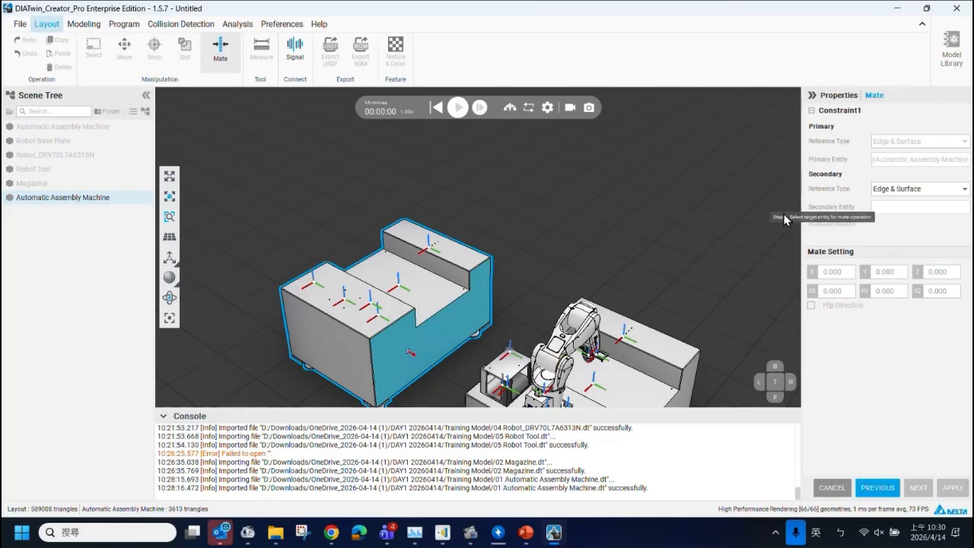
pyautogui.moveTo(630, 352); pyautogui.dragTo(605, 251, button='middle')
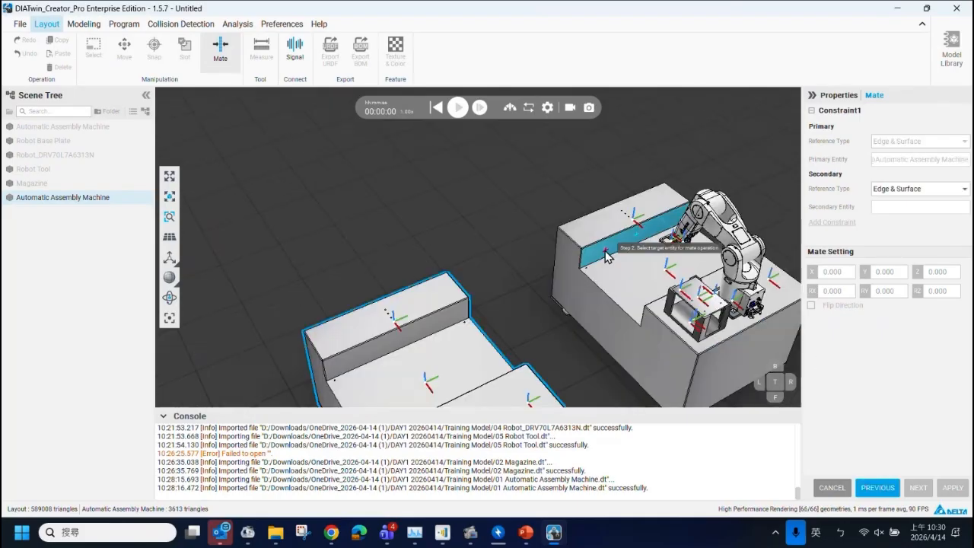
pyautogui.click(605, 255)
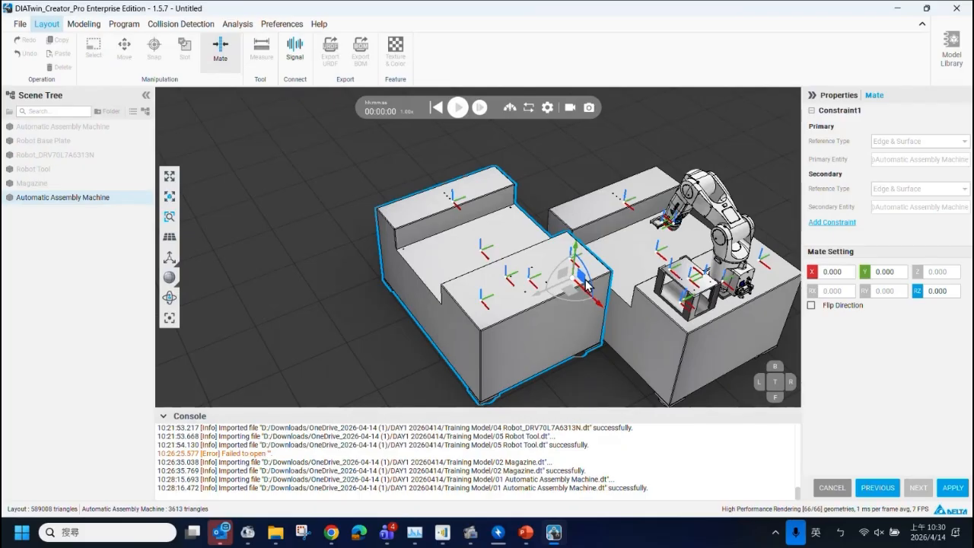
# Slide the second Automatic Assembly Machine freely within the mated side plane, leaving it raised above the original machine's level.
pyautogui.moveTo(579, 274); pyautogui.dragTo(700, 276)
pyautogui.moveTo(700, 275); pyautogui.dragTo(471, 251, button='middle')
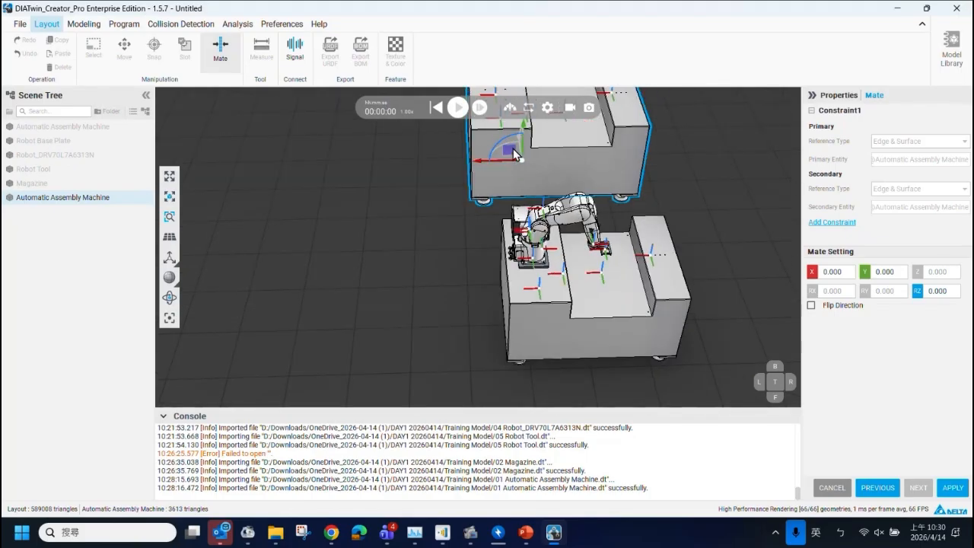
pyautogui.moveTo(513, 149); pyautogui.dragTo(522, 296)
pyautogui.moveTo(522, 296); pyautogui.dragTo(403, 348, button='middle')
pyautogui.moveTo(401, 338); pyautogui.dragTo(418, 226)
pyautogui.moveTo(481, 295); pyautogui.dragTo(433, 275, button='middle')
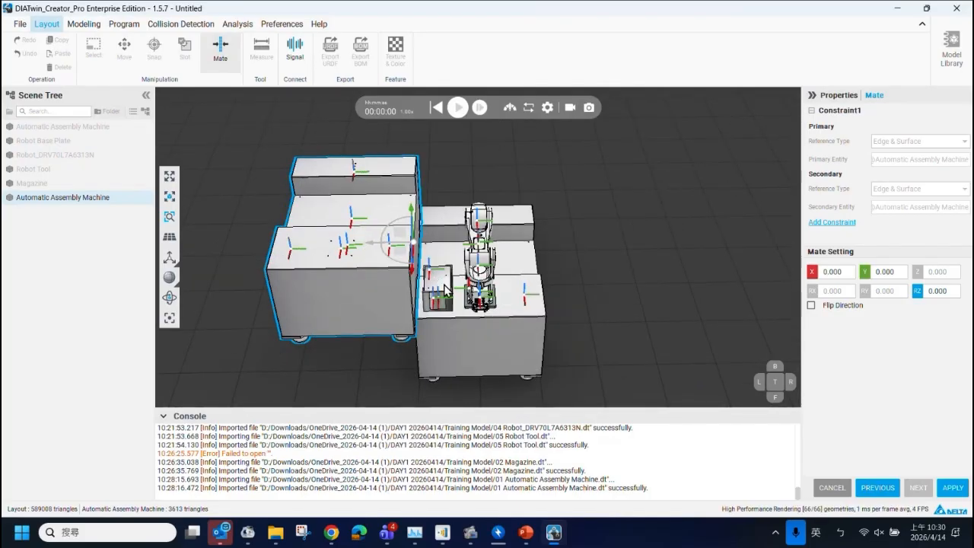
pyautogui.moveTo(479, 342); pyautogui.dragTo(468, 308, button='middle')
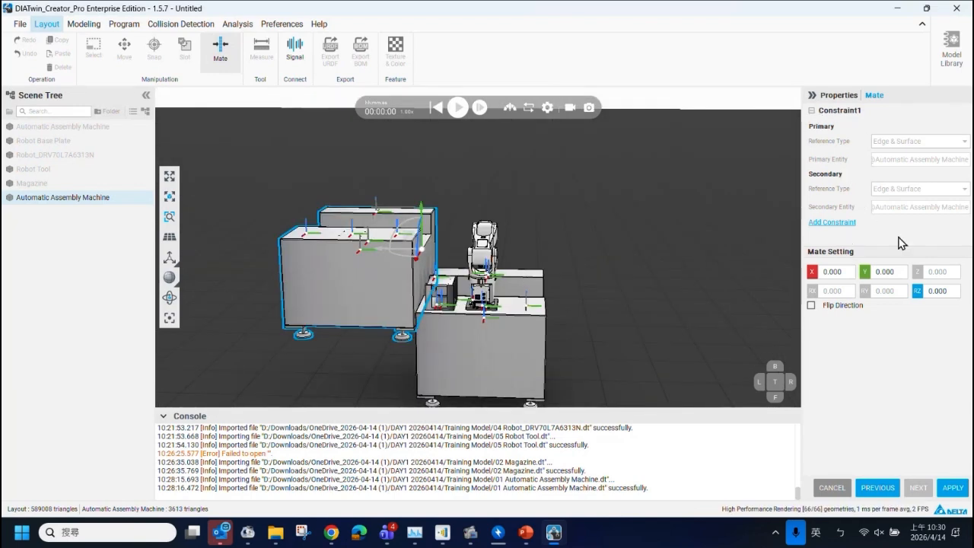
# Add a second Edge & Surface constraint aligning the circular underside of the second machine's nearest foot with the original machine's adjacent foot.
pyautogui.click(831, 222)
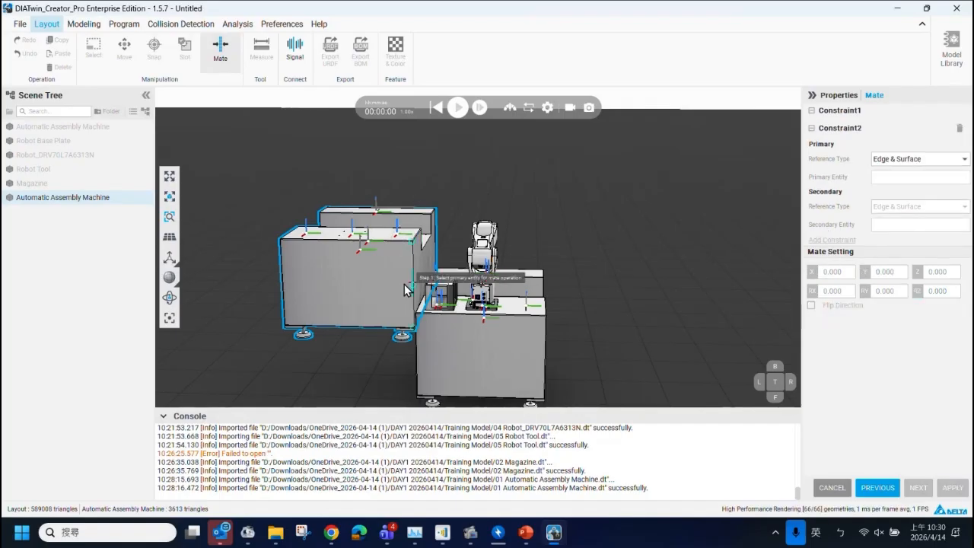
pyautogui.scroll(5, 392, 263)
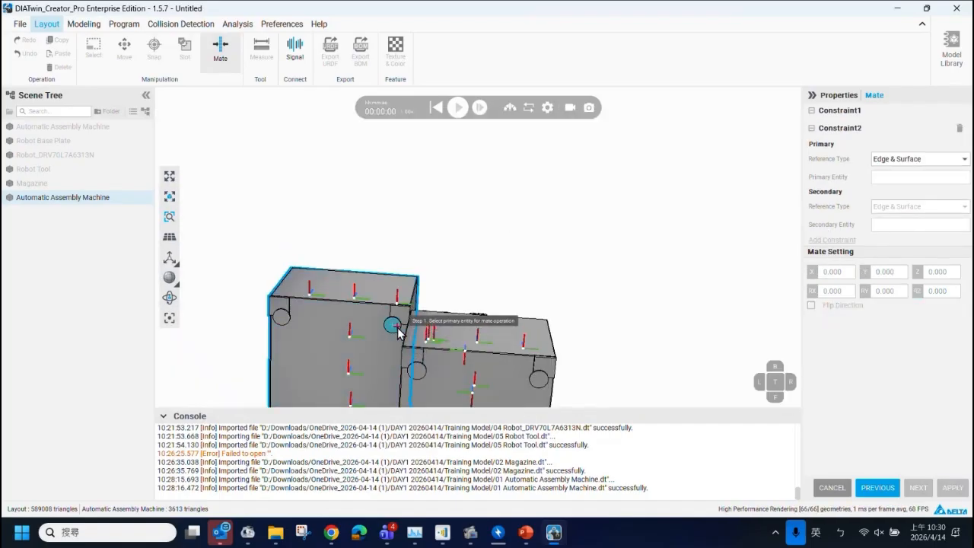
pyautogui.click(396, 328)
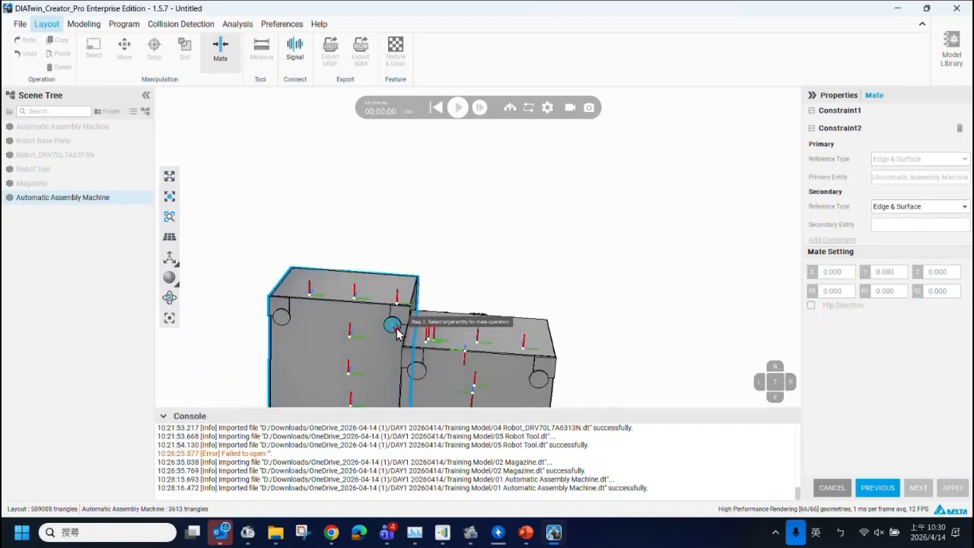
pyautogui.click(423, 383)
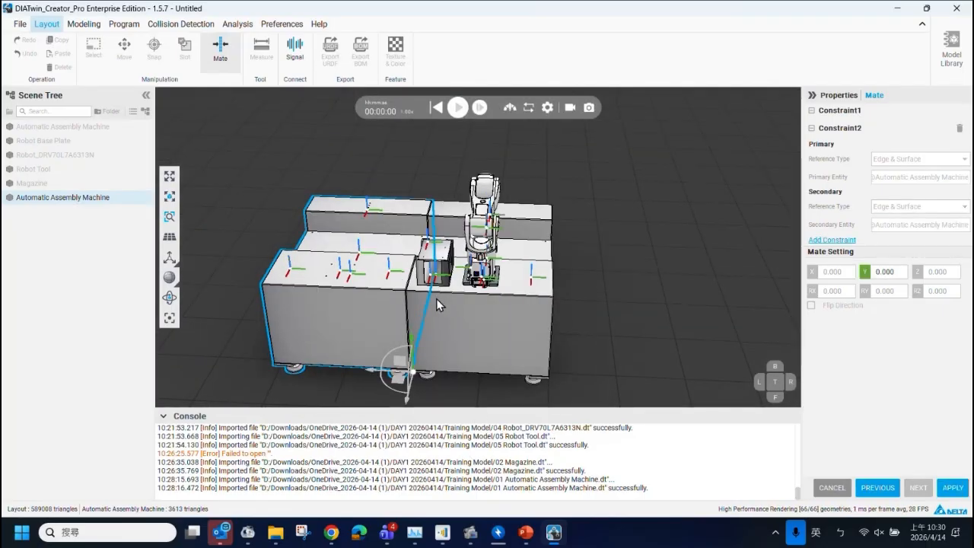
# Shift the second Automatic Assembly Machine along its remaining free Y direction in the mate, leaving it raised above the original.
pyautogui.moveTo(436, 298); pyautogui.dragTo(448, 265, button='middle')
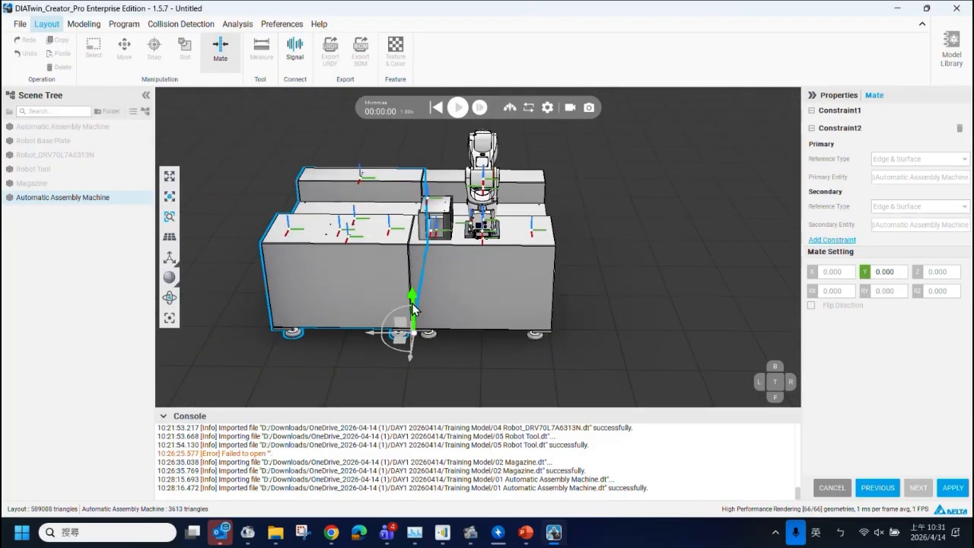
pyautogui.moveTo(412, 308); pyautogui.dragTo(416, 346)
pyautogui.moveTo(422, 292)
pyautogui.mouseDown()
pyautogui.moveTo(429, 302)
pyautogui.moveTo(431, 275)
pyautogui.mouseUp()
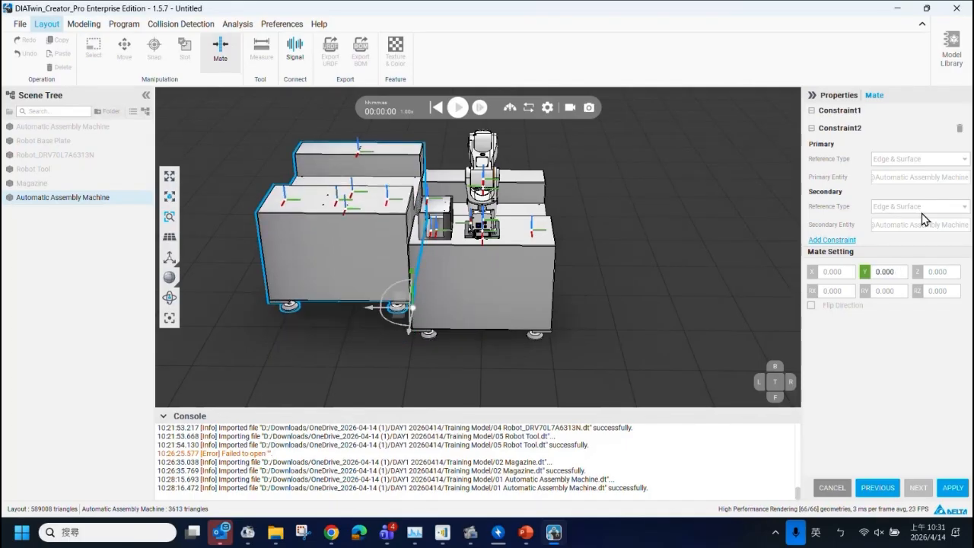
# Add a third Edge & Surface constraint aligning the second machine's upper side edge with the original machine's adjacent upper side edge.
pyautogui.click(829, 240)
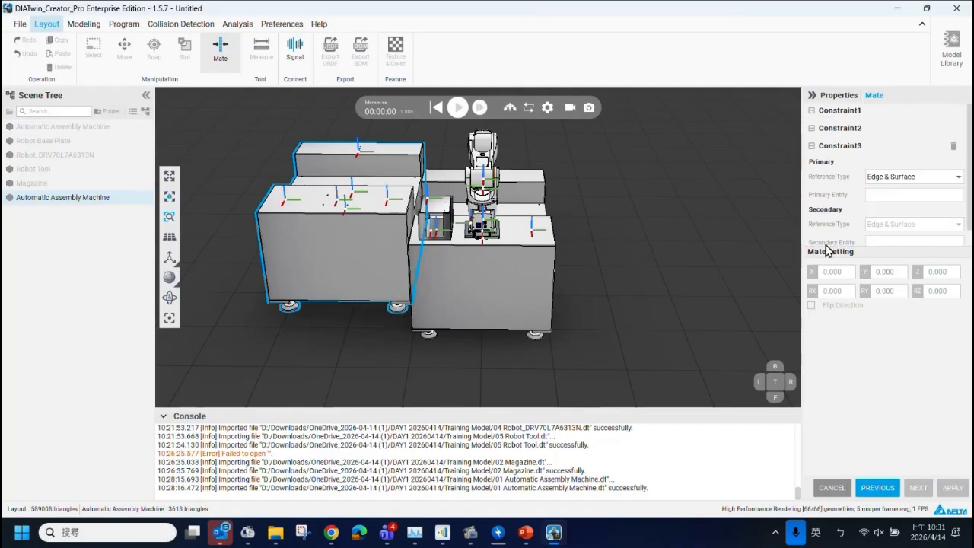
pyautogui.click(369, 201)
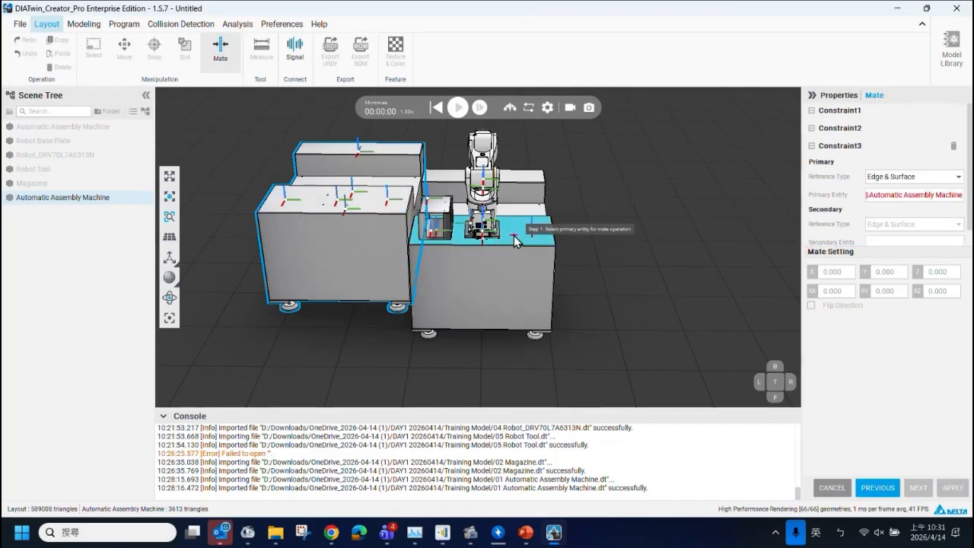
pyautogui.scroll(5, 401, 217)
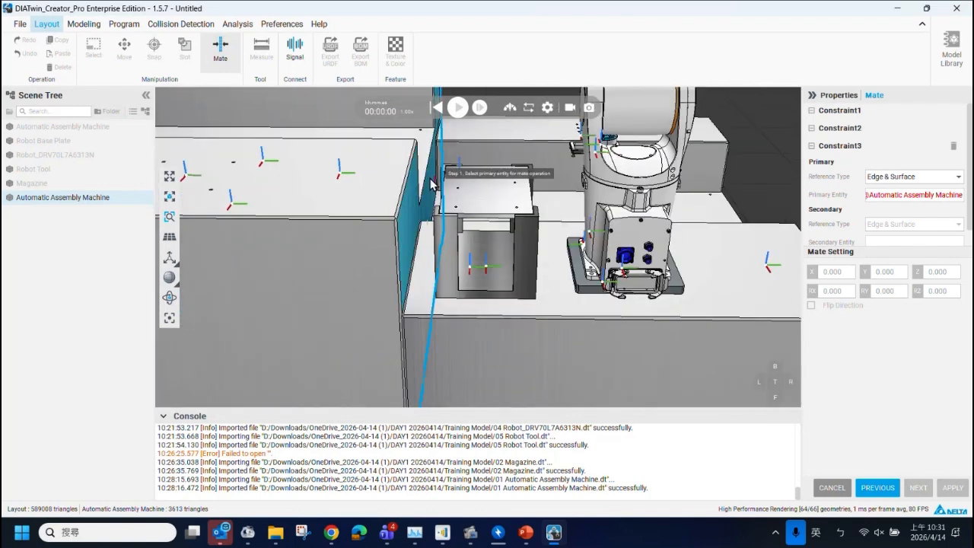
pyautogui.scroll(3, 431, 179)
pyautogui.click(396, 175)
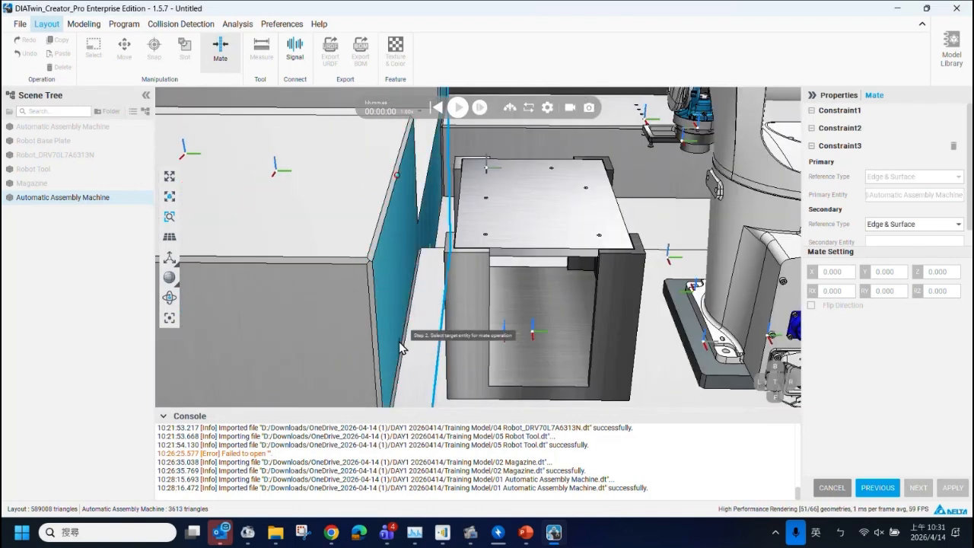
pyautogui.scroll(3, 399, 347)
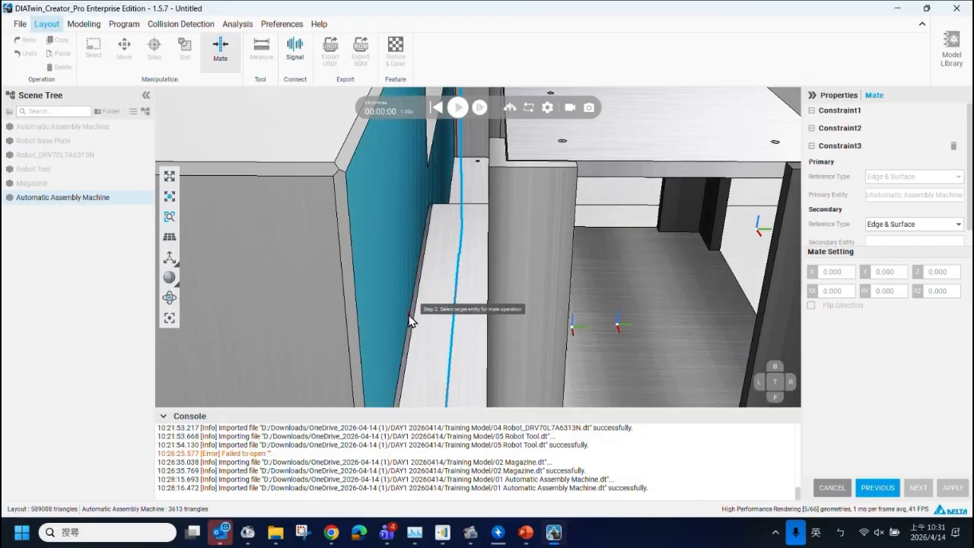
pyautogui.click(408, 322)
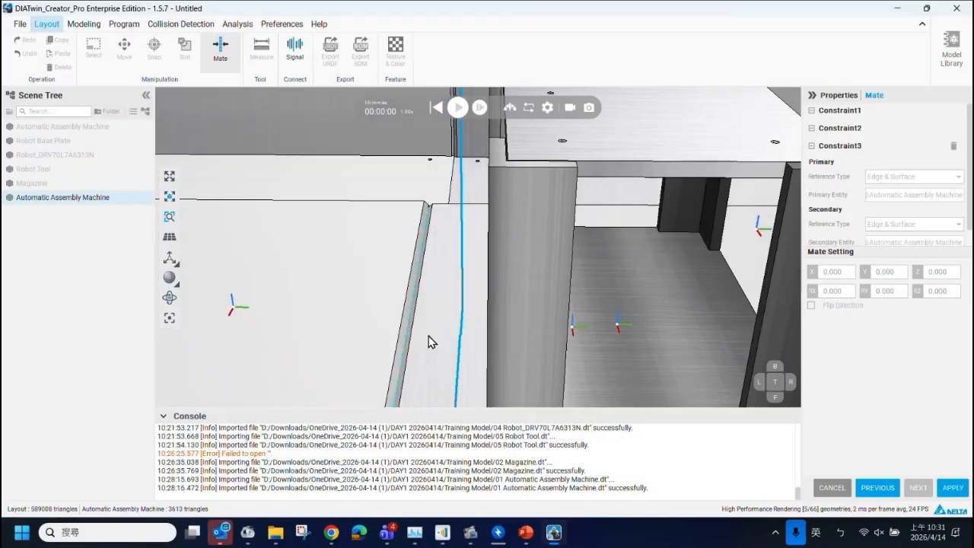
# Check the alignment of the two machines and apply the mate to the second Automatic Assembly Machine.
pyautogui.scroll(-5, 450, 323)
pyautogui.moveTo(448, 325); pyautogui.dragTo(447, 287, button='middle')
pyautogui.scroll(-3, 461, 291)
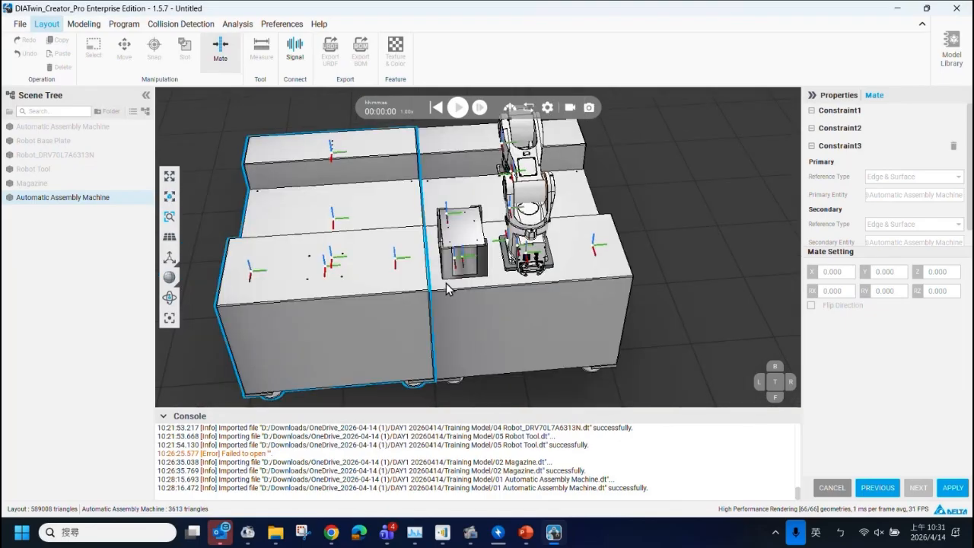
pyautogui.click(953, 487)
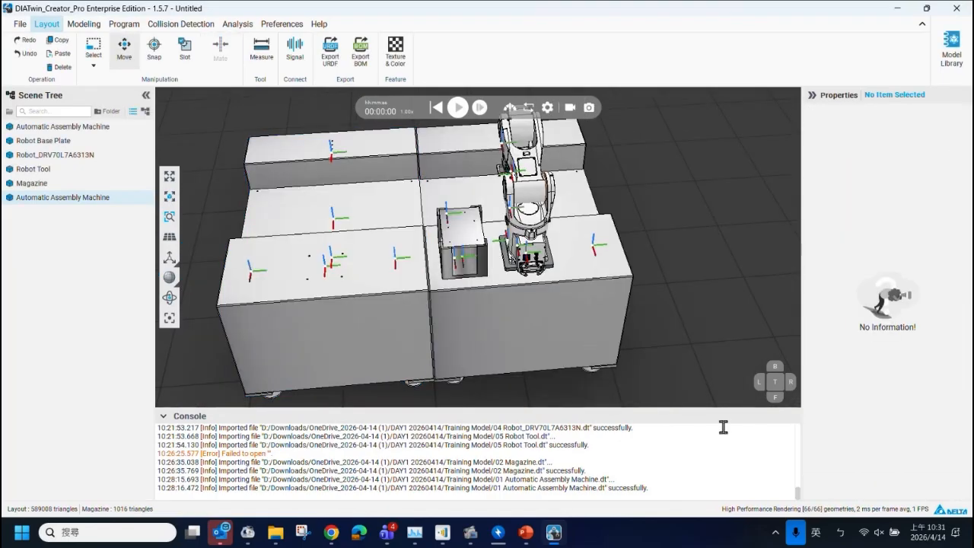
# Switch to the PowerPoint presentation and show slide 59, the Scenario slide on advanced combined Mate applications.
pyautogui.click(531, 537)
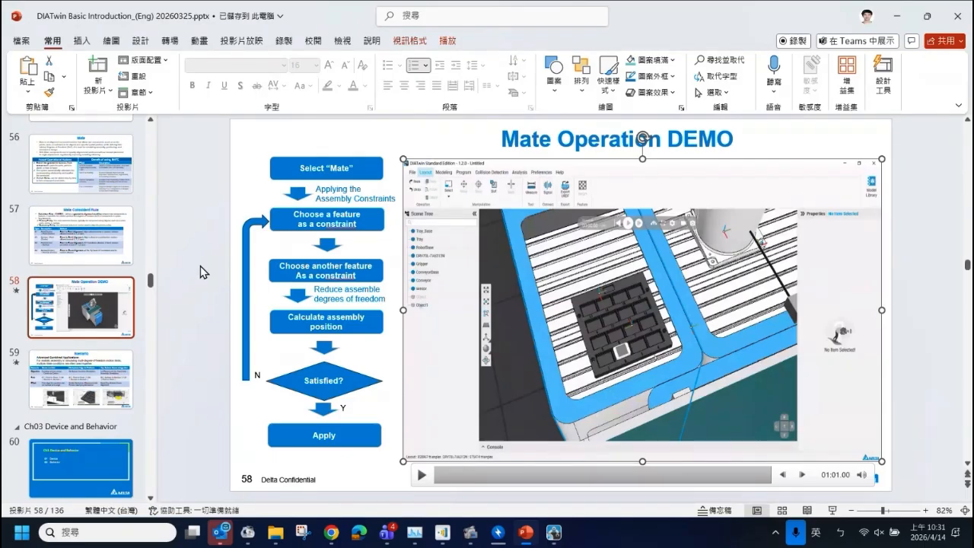
pyautogui.click(81, 391)
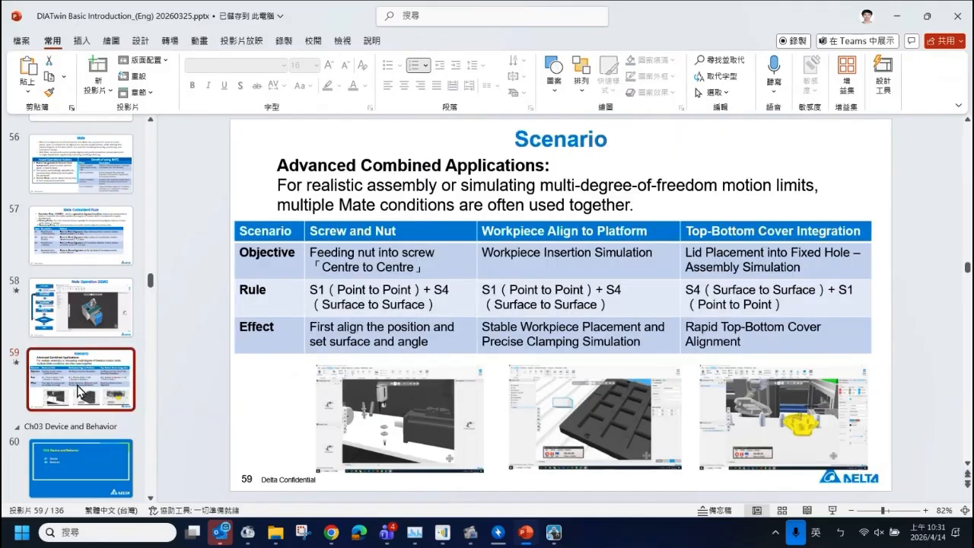